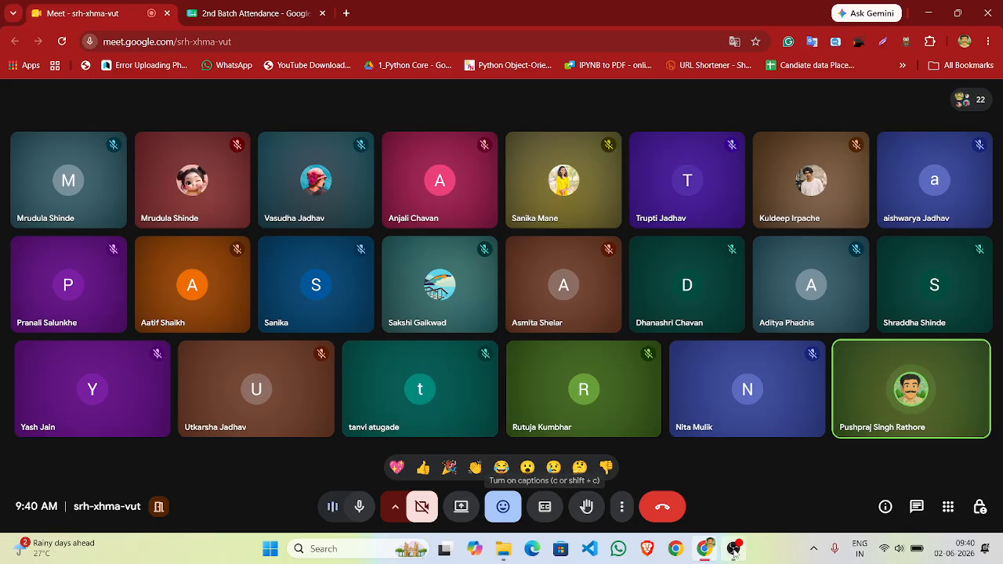
{"action": "mouse_move", "coordinate": [733, 548]}
{"action": "left_click", "coordinate": [731, 497]}
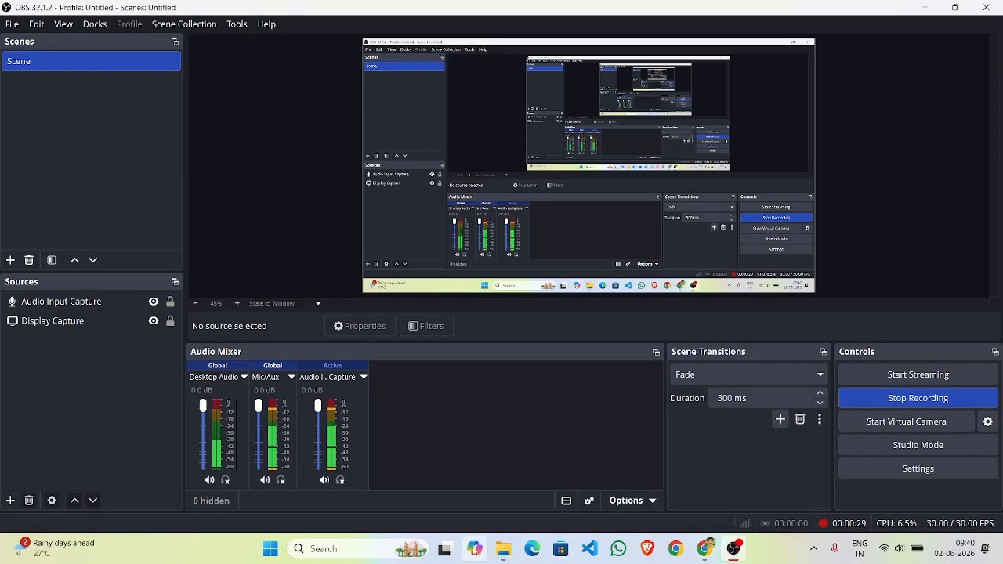
{"action": "left_click", "coordinate": [705, 549]}
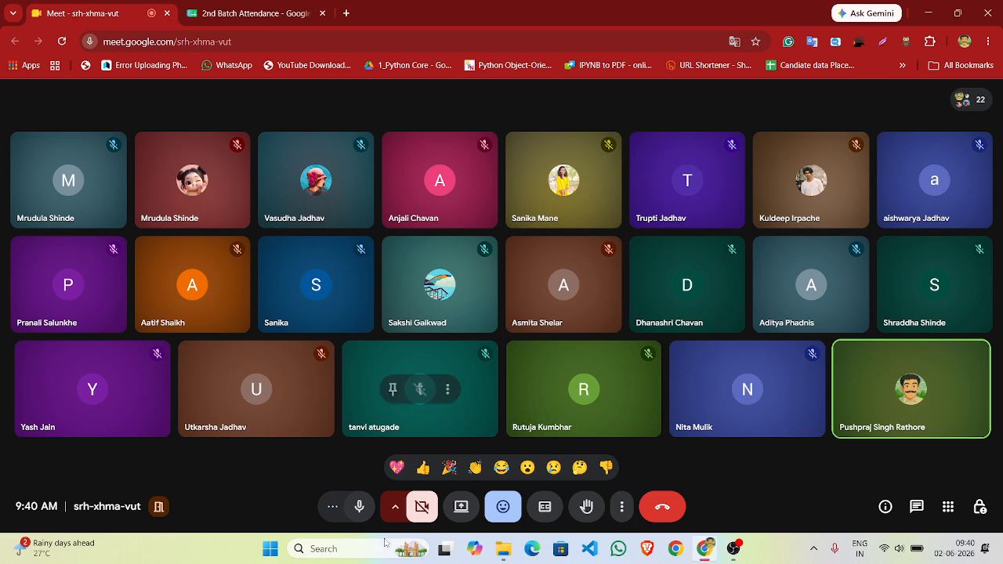
{"action": "left_click", "coordinate": [357, 549]}
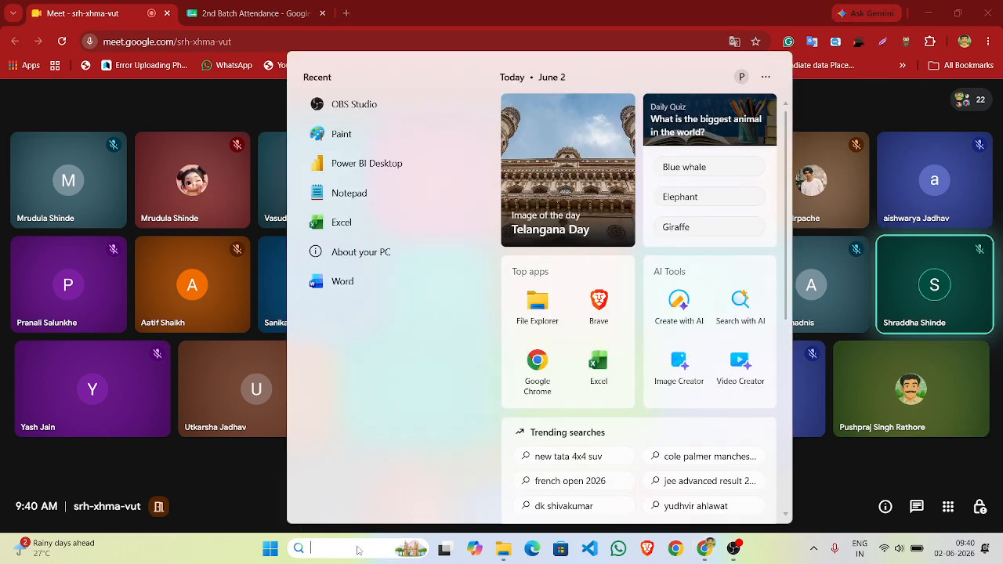
Clear the desktop by minimising the browser, OBS and File Explorer windows
{"action": "left_click", "coordinate": [928, 13]}
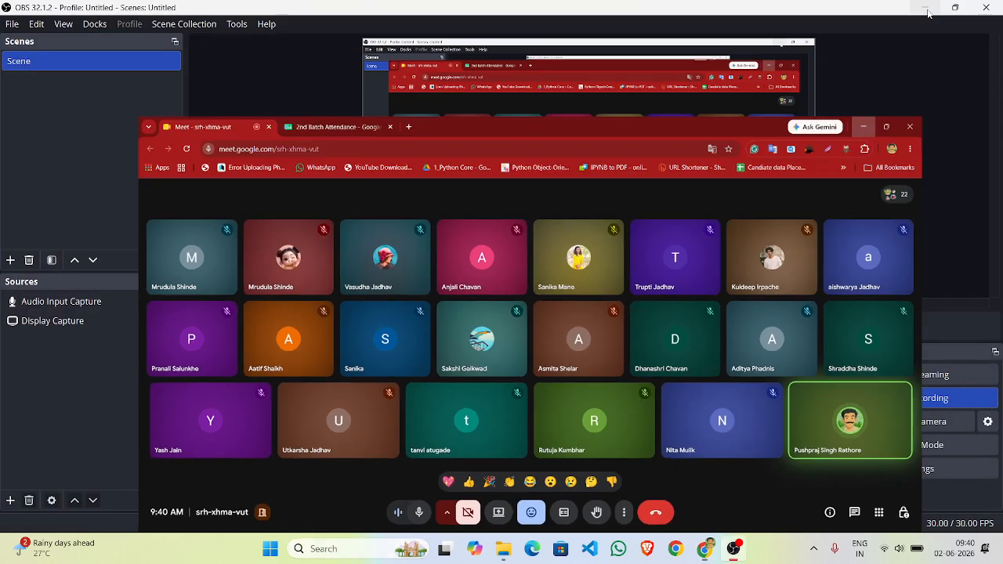
{"action": "left_click", "coordinate": [928, 9]}
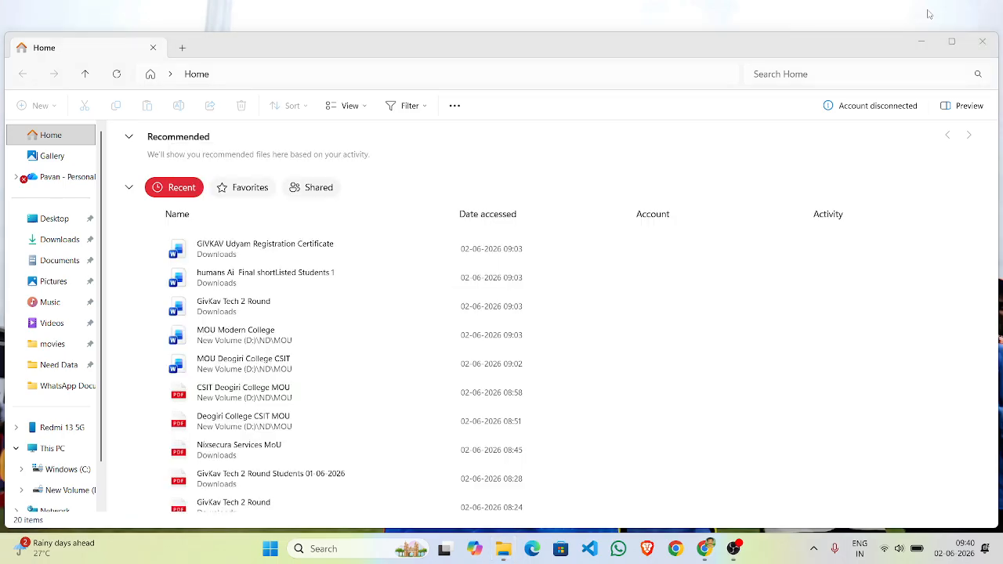
{"action": "left_click", "coordinate": [983, 43]}
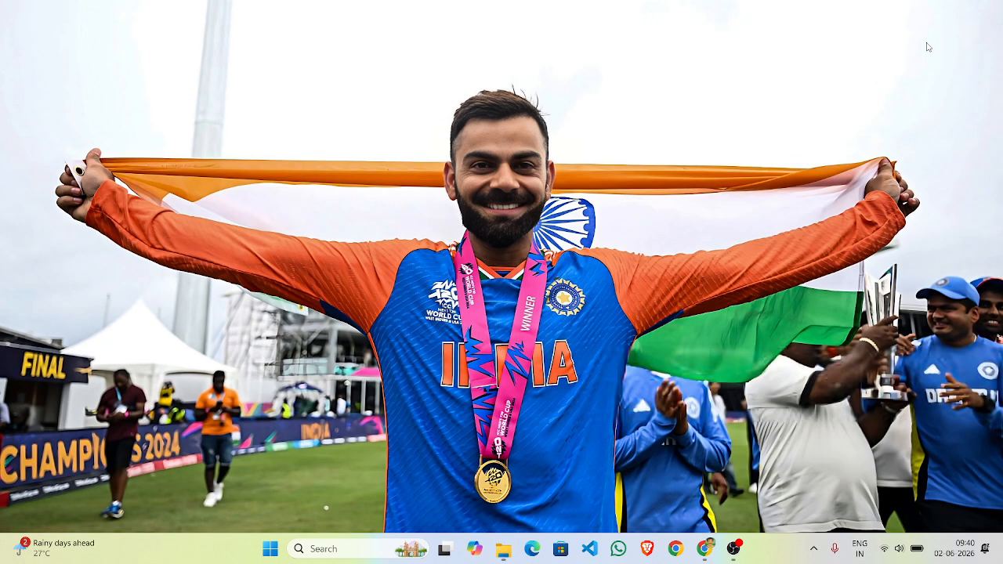
{"action": "key", "text": "super+Tab"}
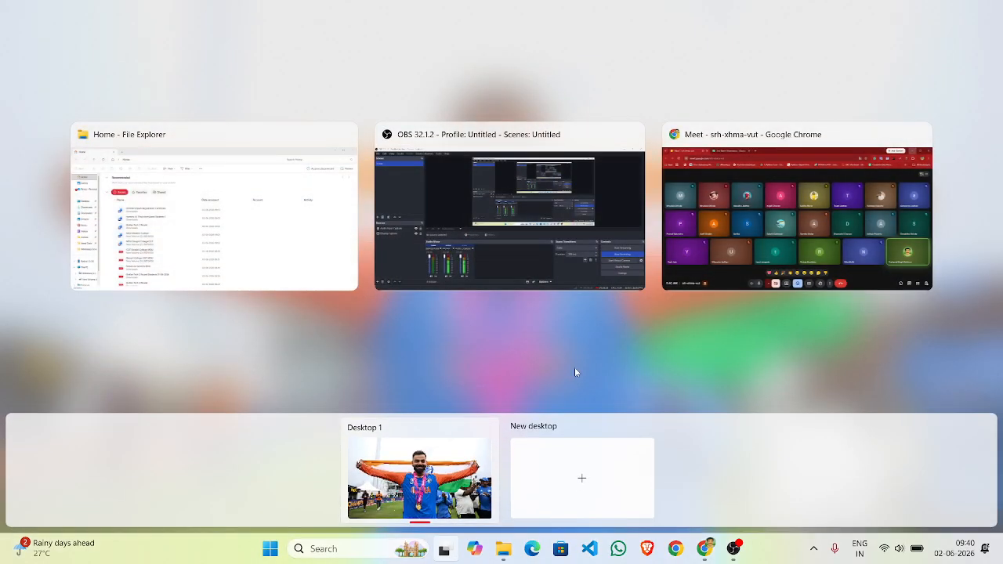
{"action": "left_click", "coordinate": [431, 469]}
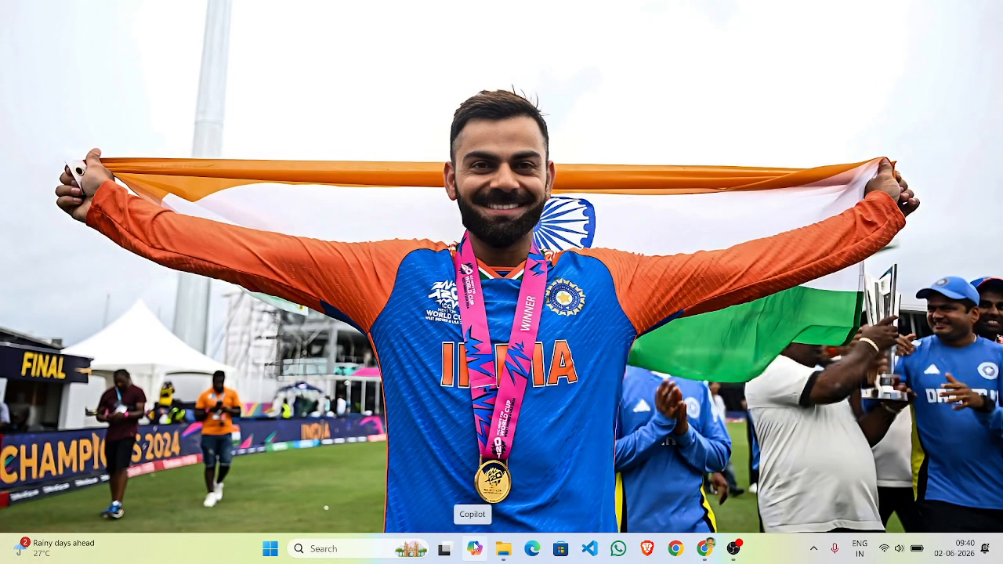
Bring up File Explorer and open the "Copy of Excel class notes for BBA and MBA" workbook from the Desktop folder
{"action": "left_click", "coordinate": [505, 554]}
{"action": "left_click", "coordinate": [505, 553]}
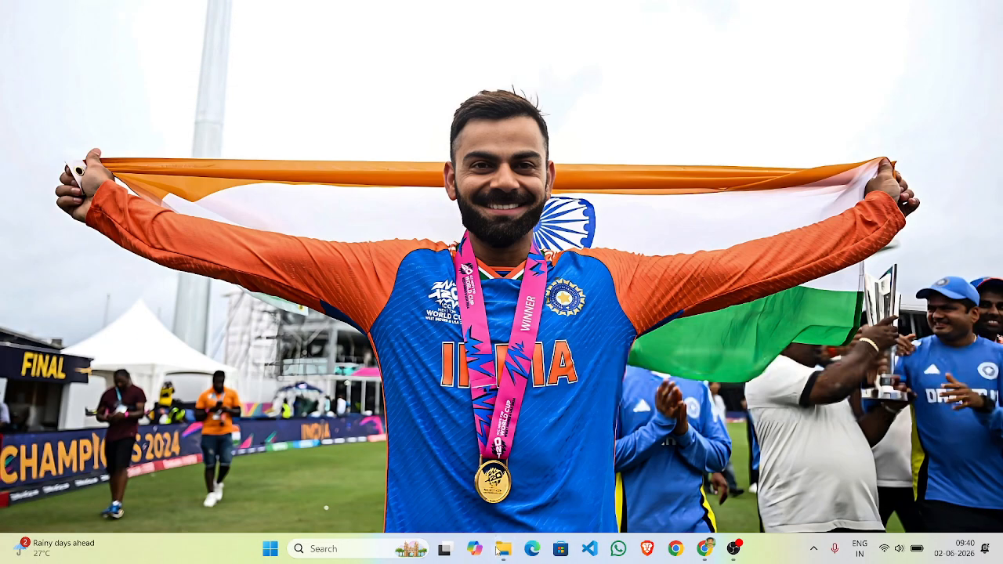
{"action": "left_click", "coordinate": [501, 554]}
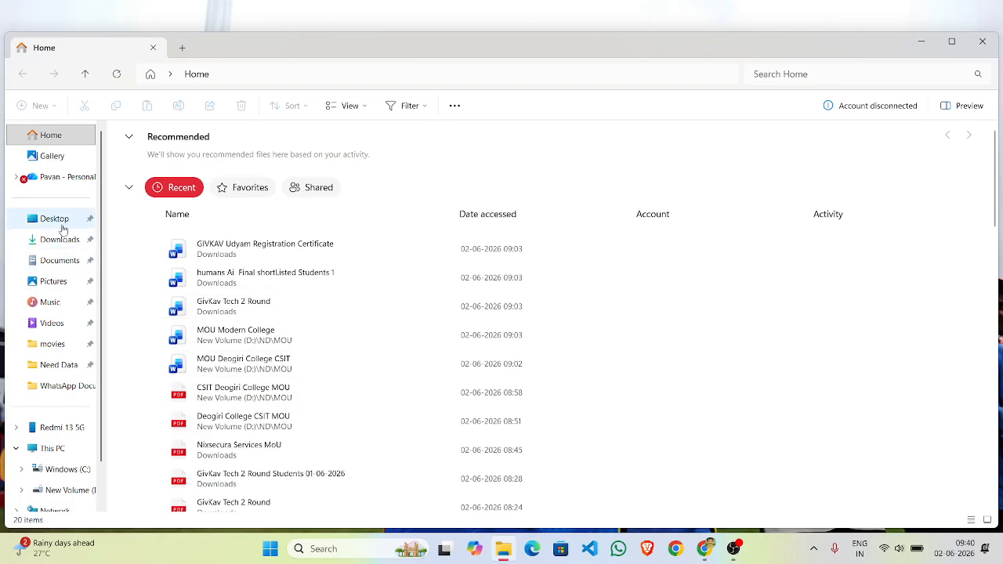
{"action": "left_click", "coordinate": [63, 223]}
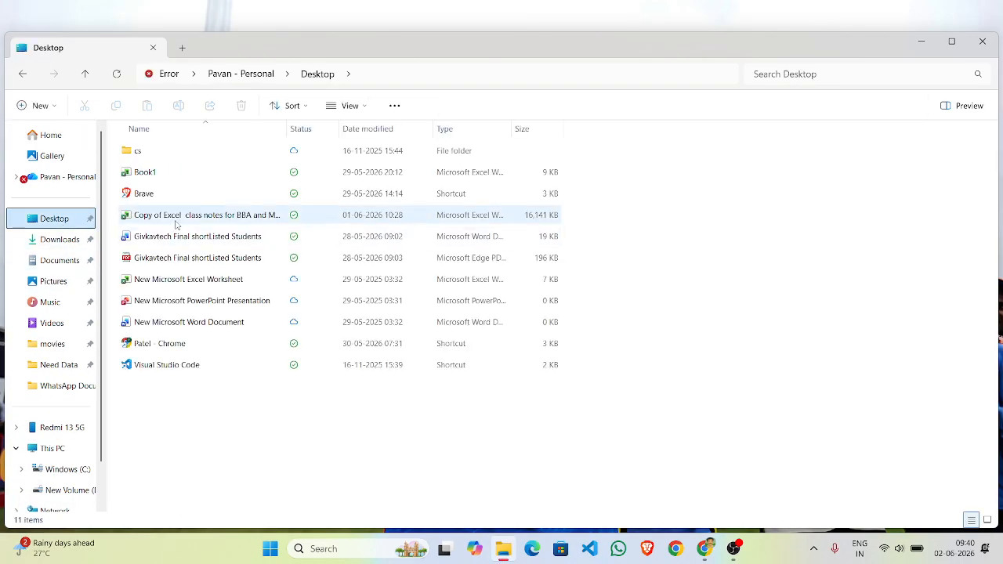
{"action": "double_click", "coordinate": [177, 223]}
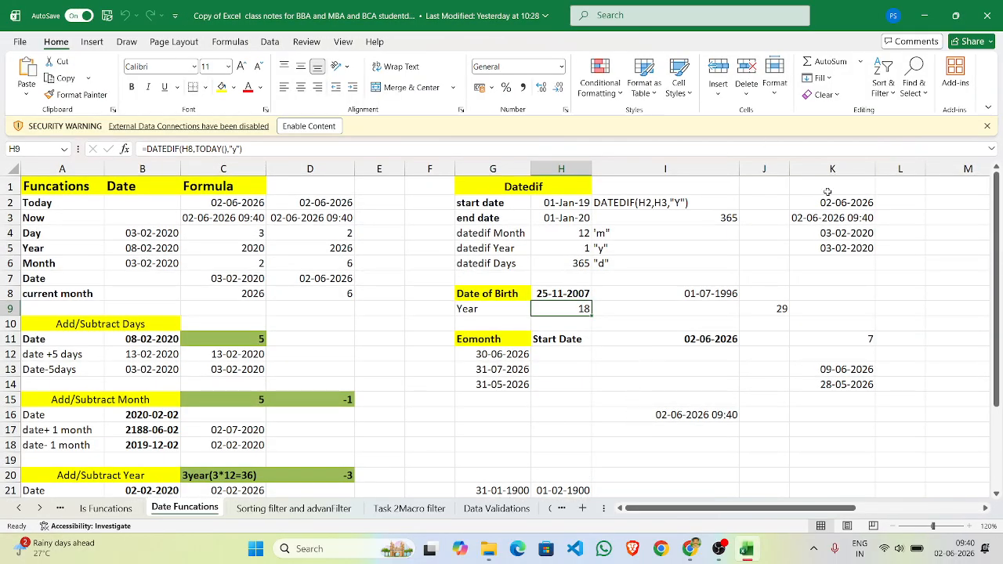
Switch to the Google Meet call, present the entire screen, and mute then unmute the microphone
{"action": "mouse_move", "coordinate": [695, 551]}
{"action": "left_click", "coordinate": [660, 489]}
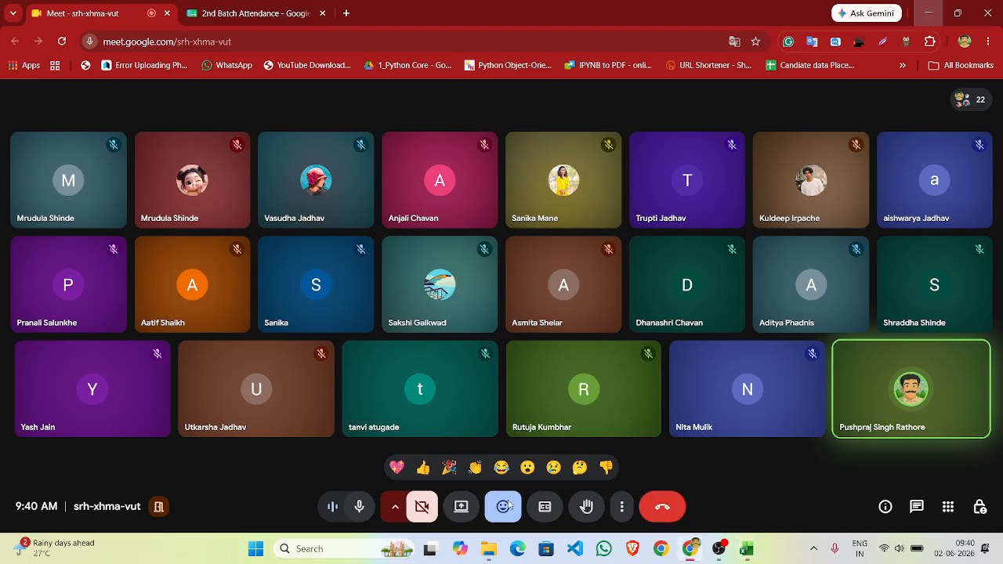
{"action": "left_click", "coordinate": [462, 507]}
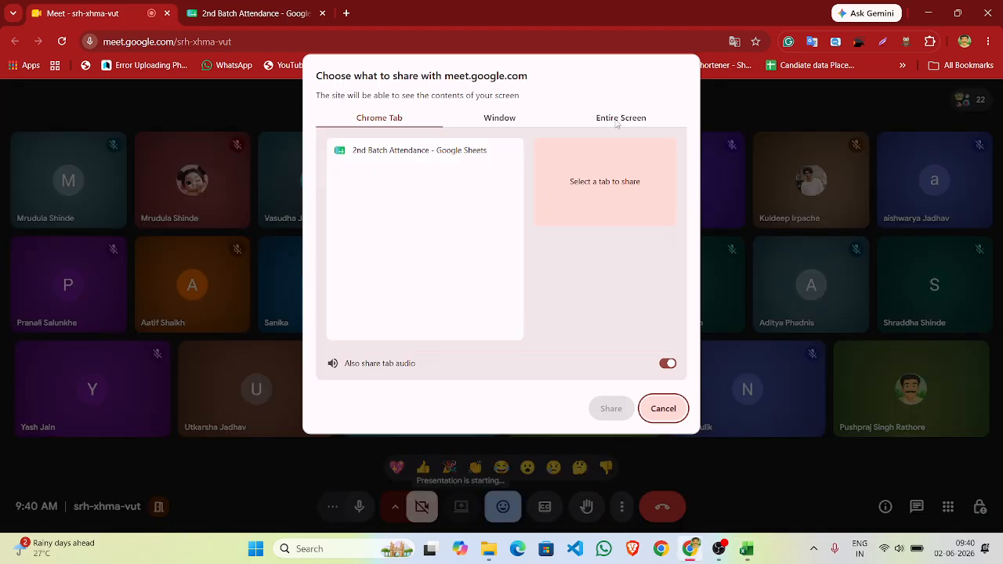
{"action": "left_click", "coordinate": [617, 123]}
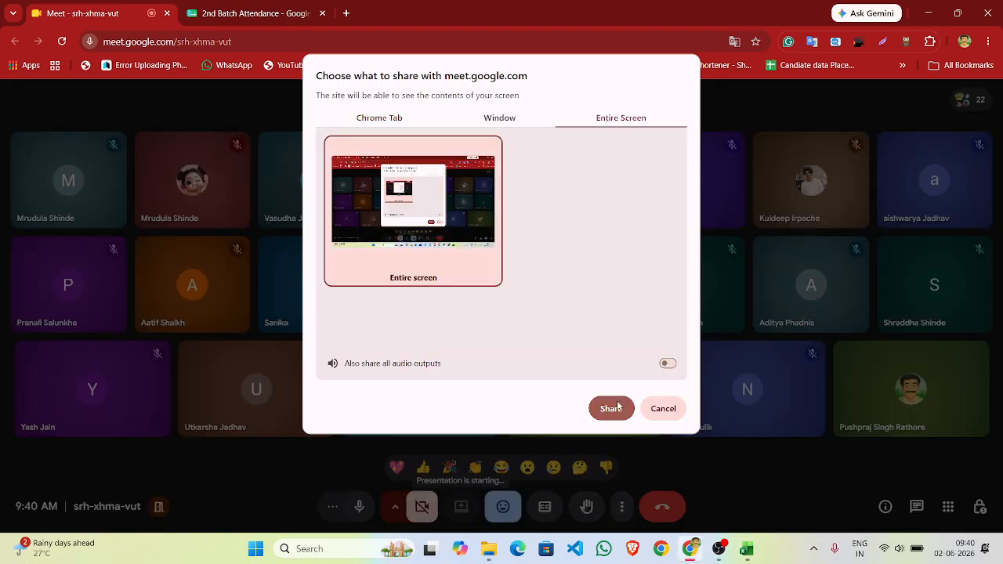
{"action": "left_click", "coordinate": [615, 408]}
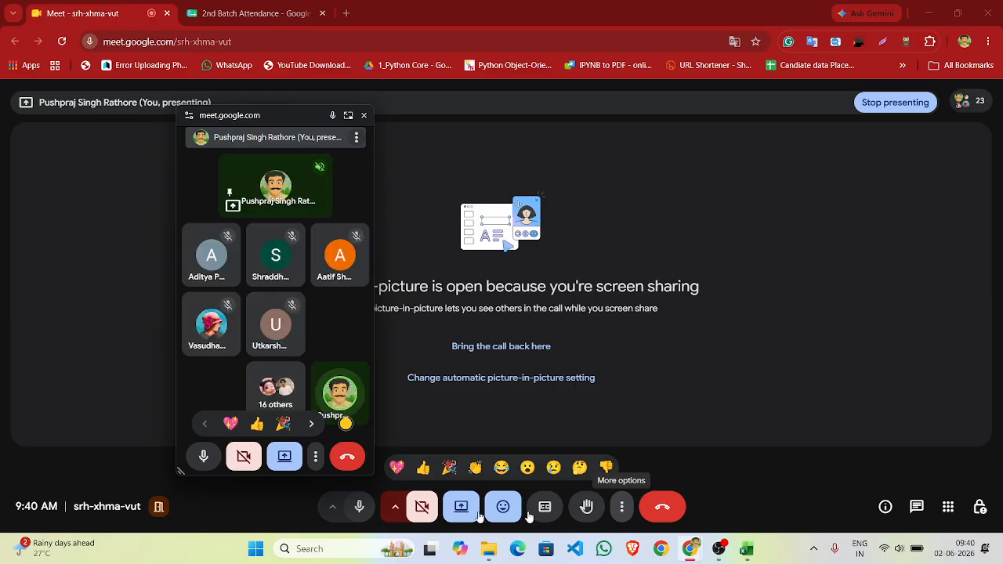
{"action": "left_click", "coordinate": [357, 509]}
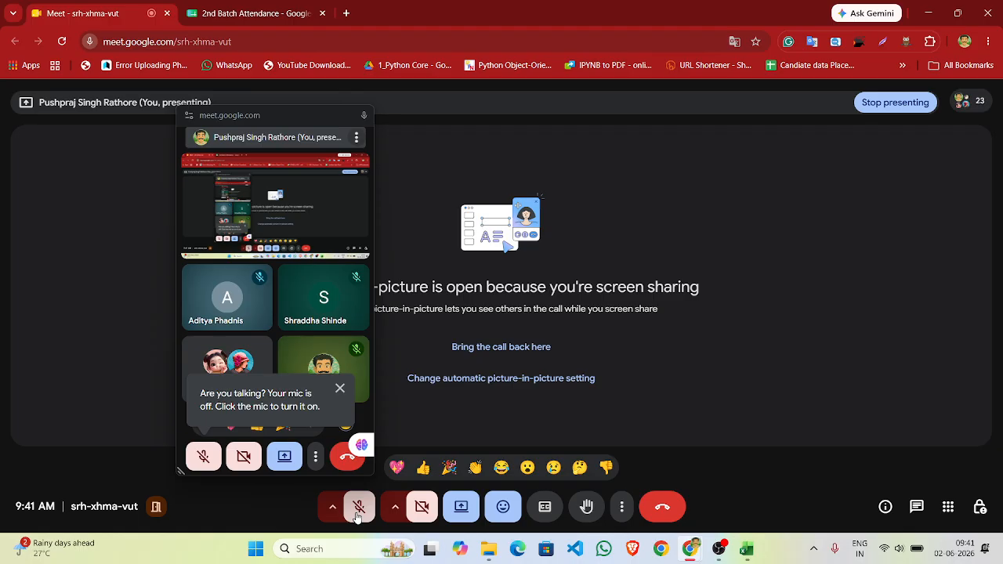
{"action": "left_click", "coordinate": [204, 458]}
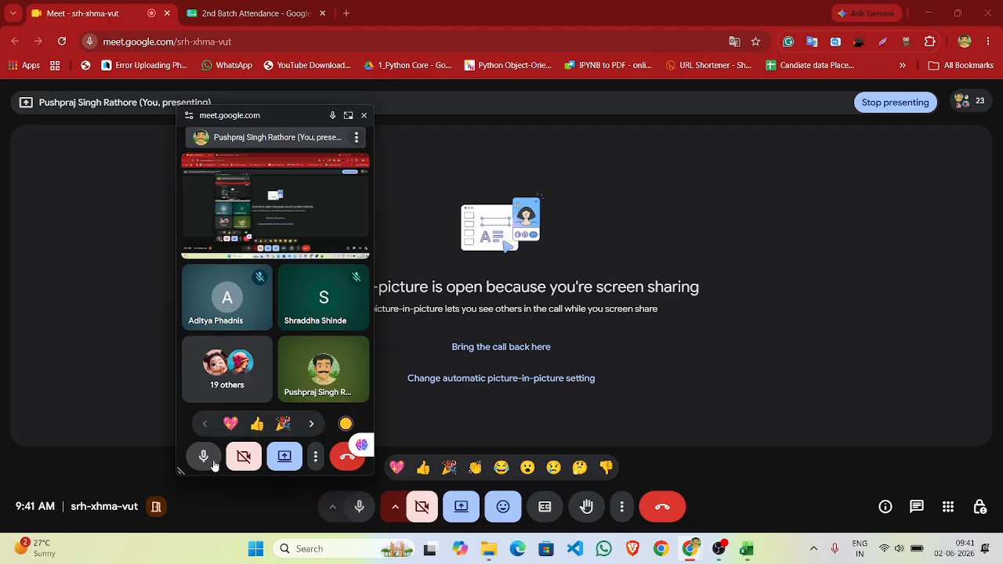
Switch back to the Excel workbook and close the floating Meet picture-in-picture window covering the sheet
{"action": "left_click", "coordinate": [744, 550]}
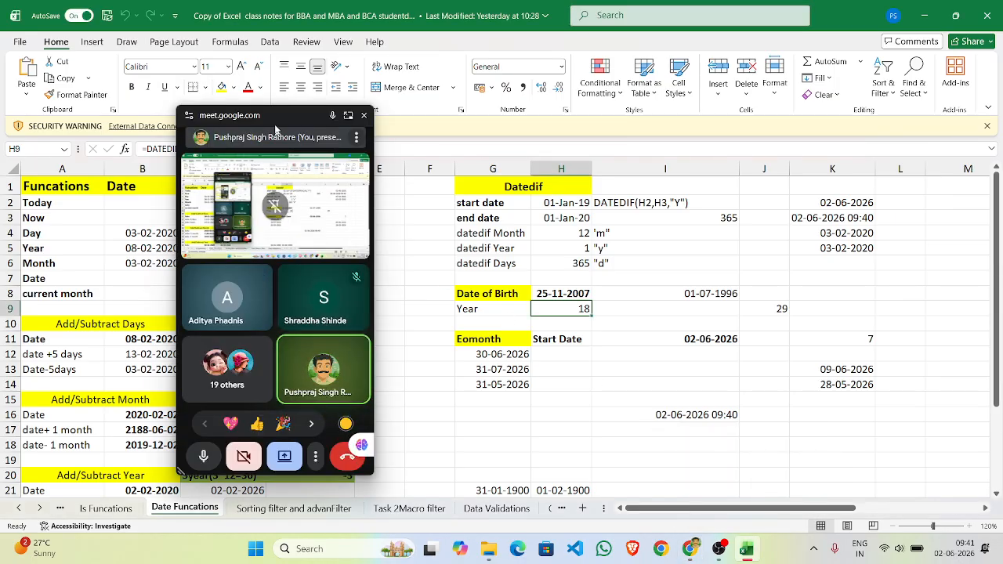
{"action": "left_click", "coordinate": [278, 121]}
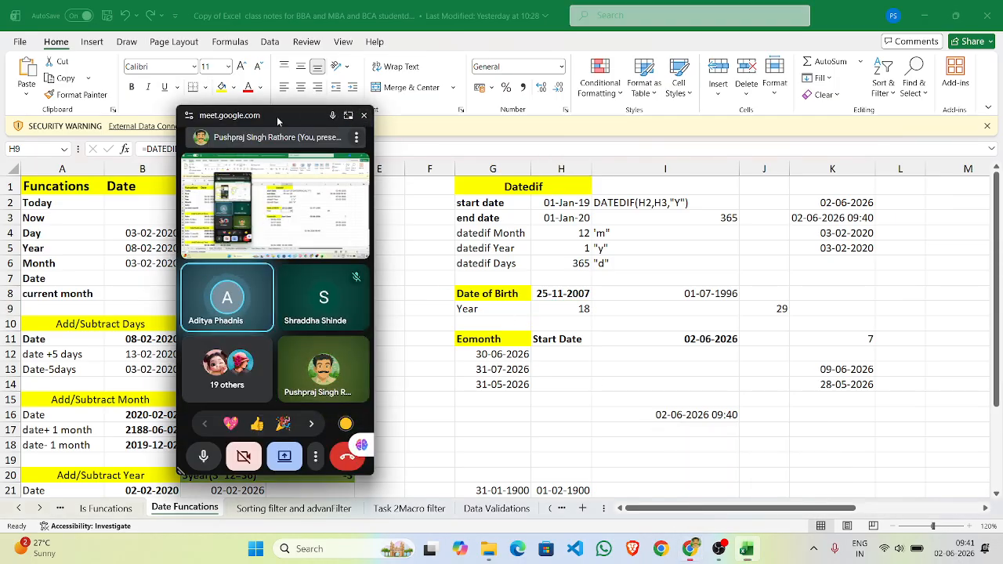
{"action": "left_click_drag", "start_coordinate": [278, 121], "coordinate": [315, 185]}
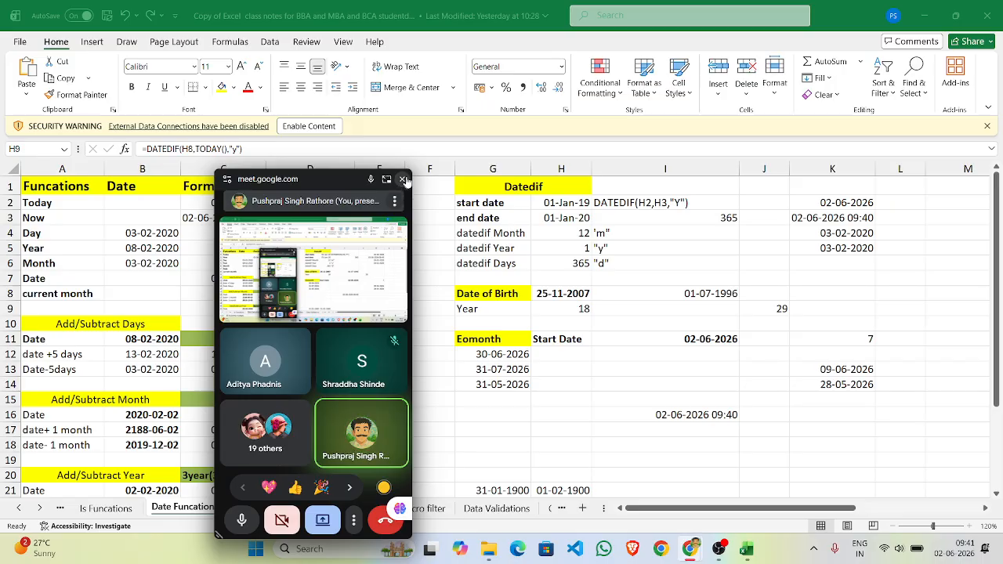
{"action": "left_click", "coordinate": [402, 180]}
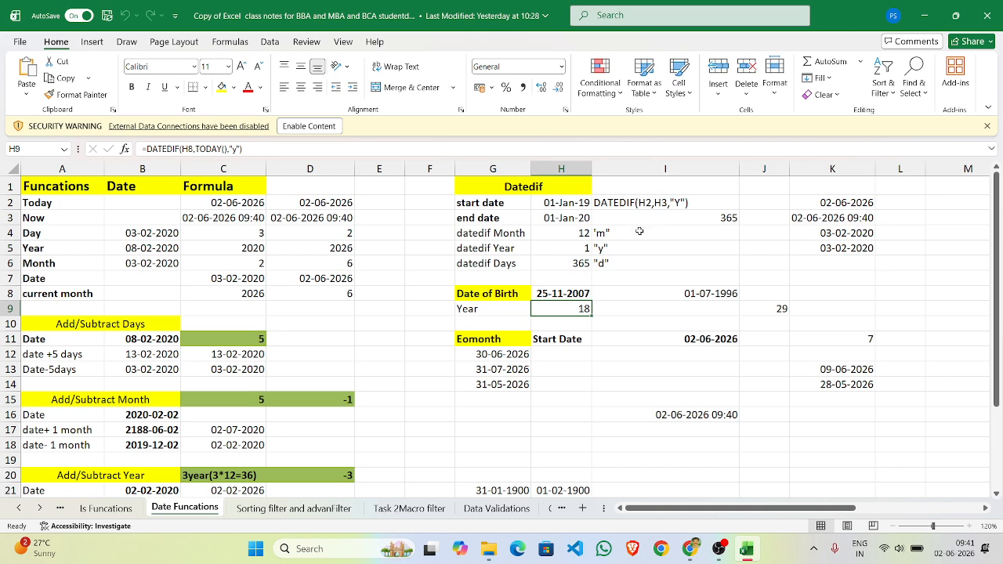
Replace the content of cell I3 with =DATEDIF(H2,H3,"M") to get the months between the start and end dates
{"action": "left_click", "coordinate": [704, 217]}
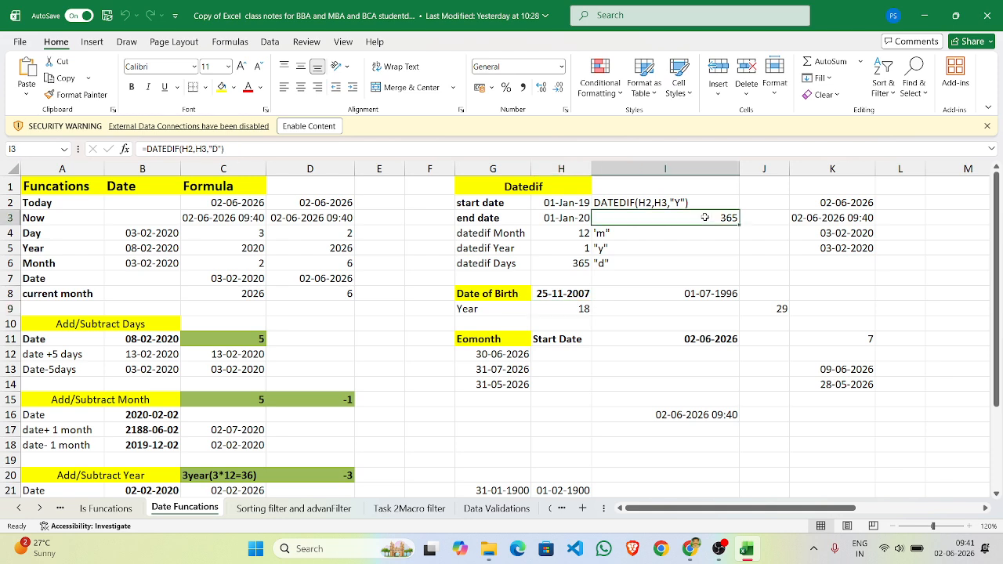
{"action": "key", "text": "Delete"}
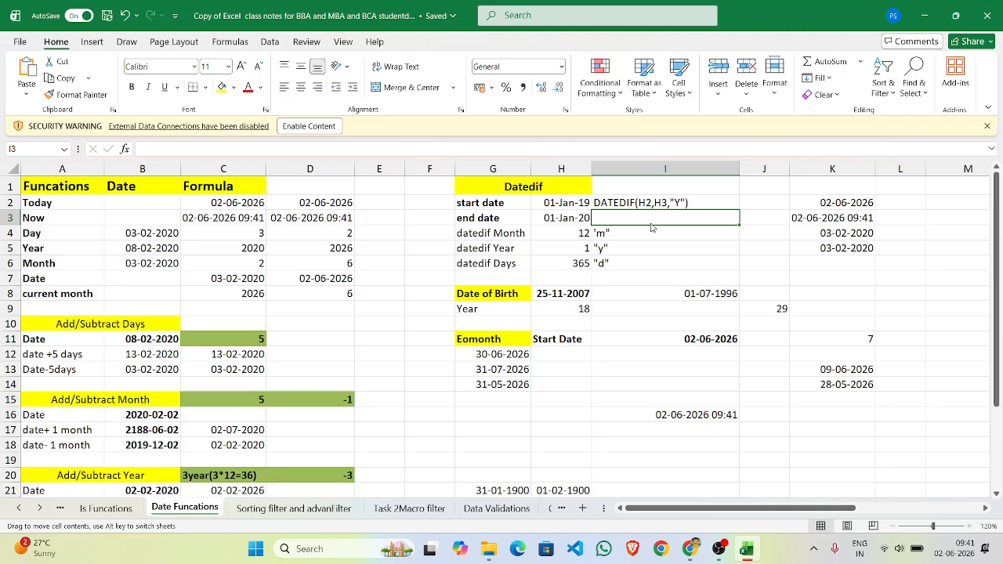
{"action": "type", "text": "=d"}
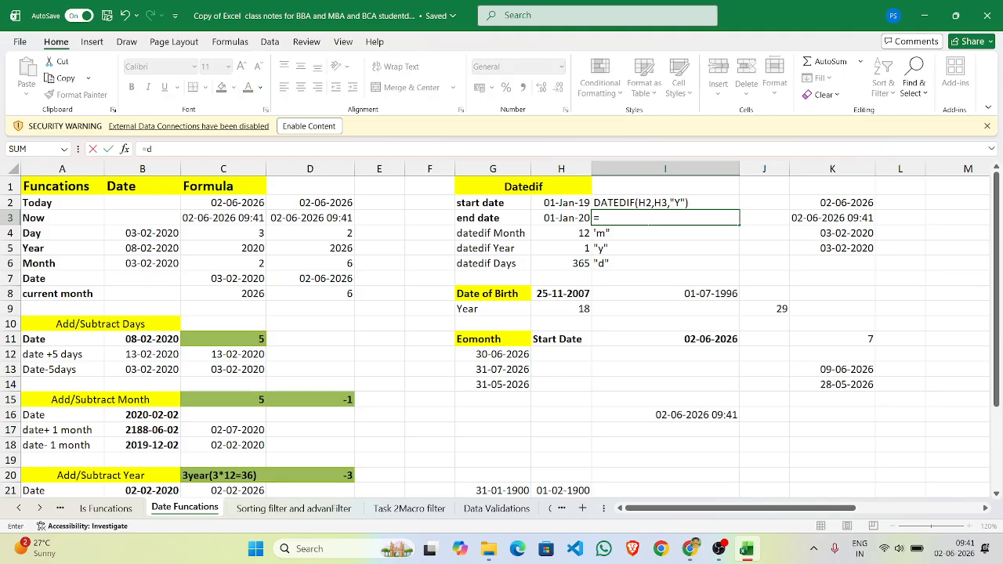
{"action": "type", "text": "atedif("}
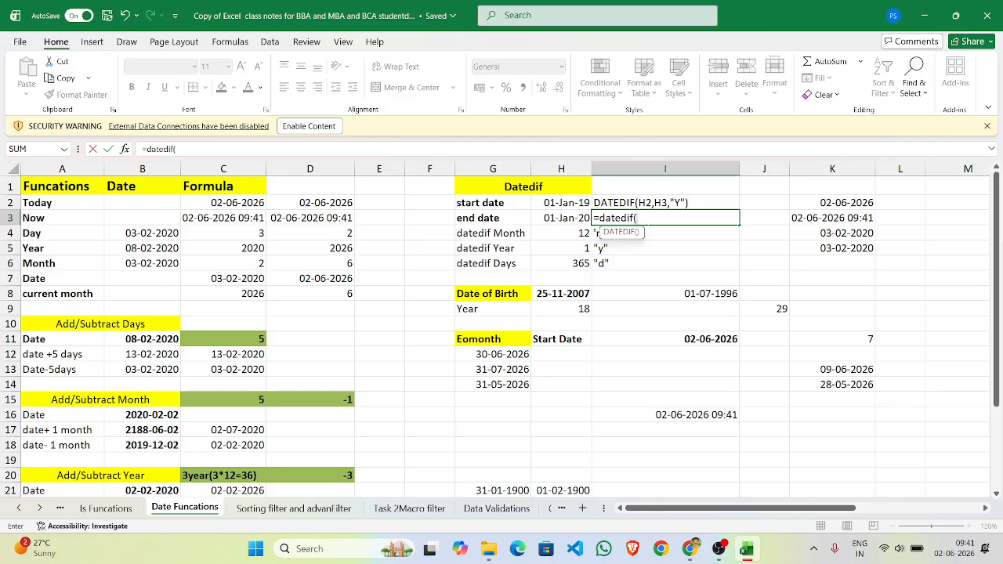
{"action": "left_click", "coordinate": [545, 203]}
{"action": "type", "text": ","}
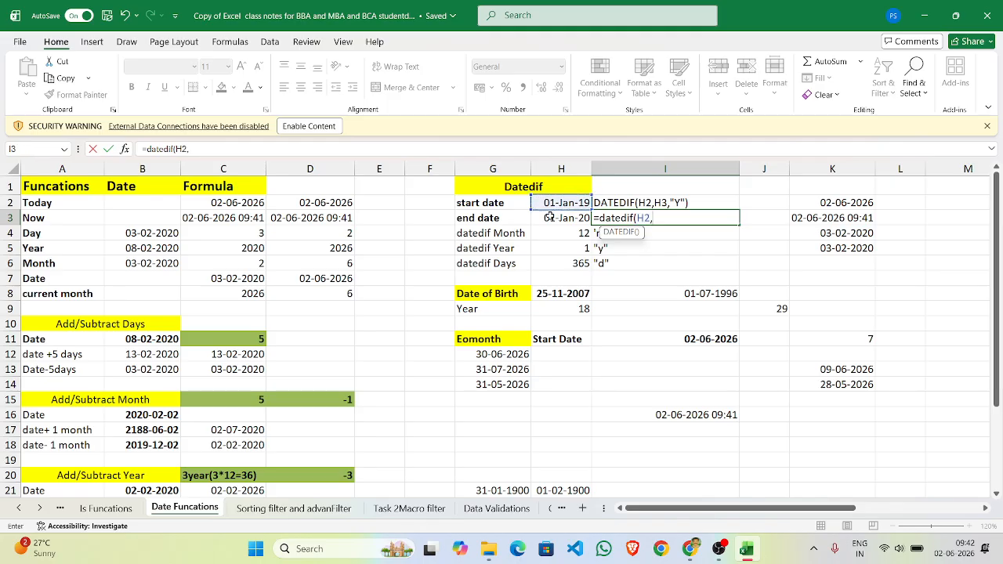
{"action": "left_click", "coordinate": [550, 218]}
{"action": "type", "text": ","}
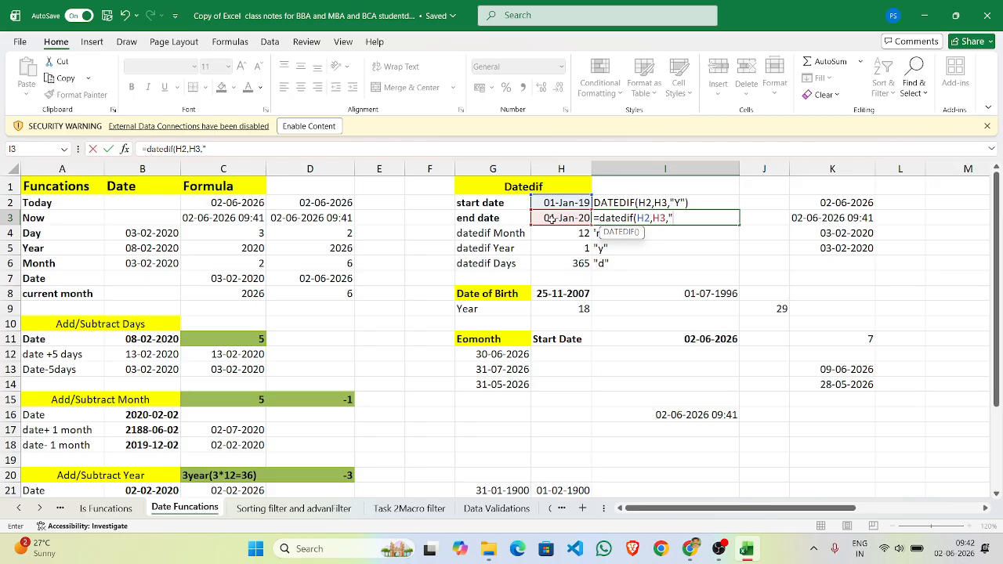
{"action": "type", "text": "\"M\""}
{"action": "key", "text": "Return"}
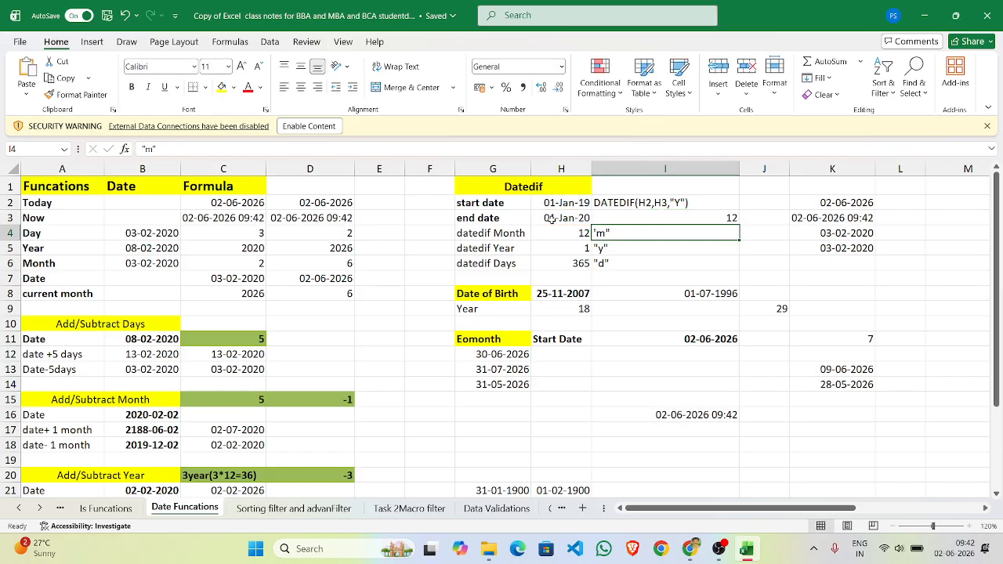
Change the unit of the DATEDIF formula in cell I3 to "Y" to return years
{"action": "double_click", "coordinate": [702, 217]}
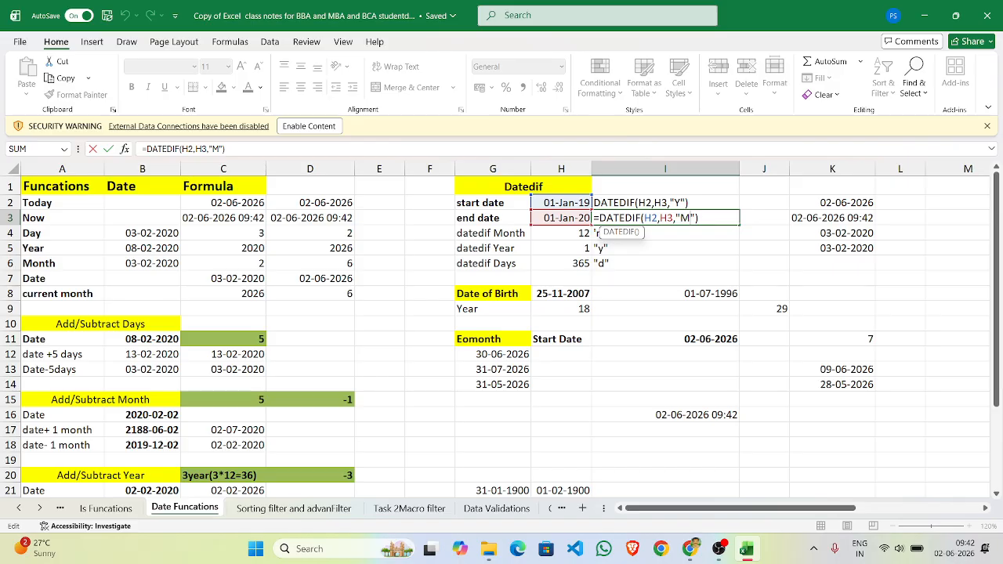
{"action": "key", "text": "BackSpace"}
{"action": "type", "text": "Y"}
{"action": "left_click", "coordinate": [688, 206]}
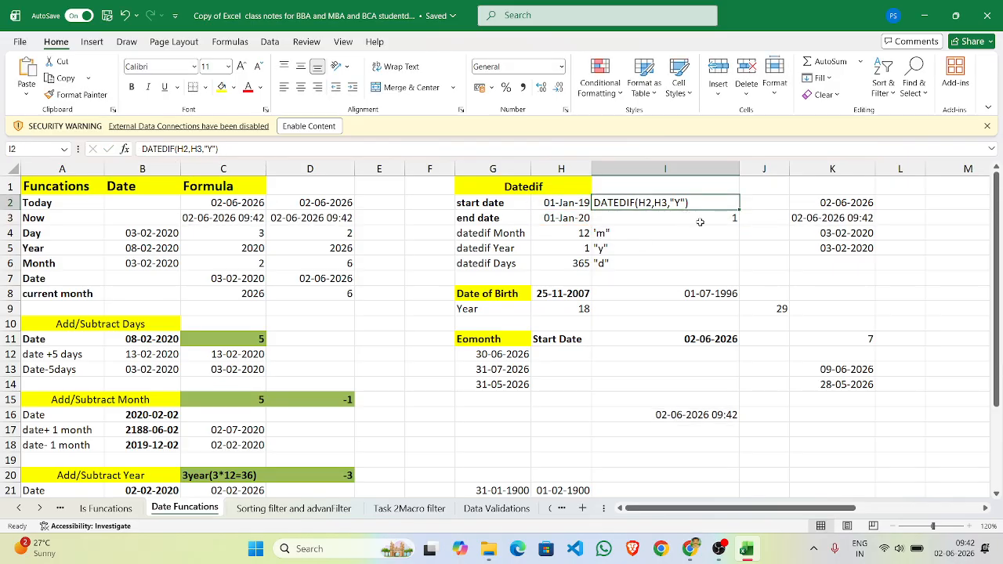
Change the unit argument of the DATEDIF formula in I3 to "D" to return days
{"action": "double_click", "coordinate": [700, 222]}
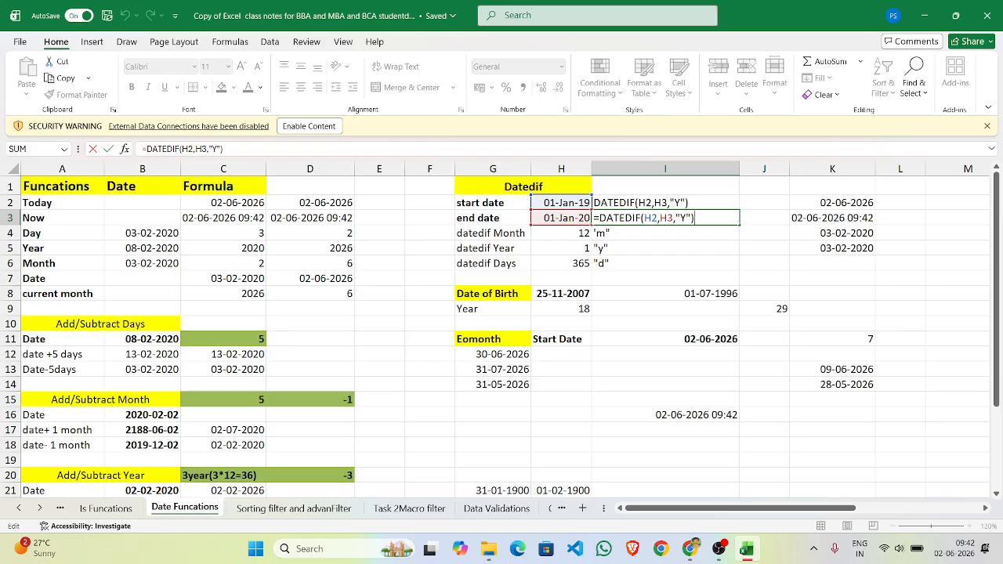
{"action": "key", "text": "BackSpace"}
{"action": "type", "text": "D"}
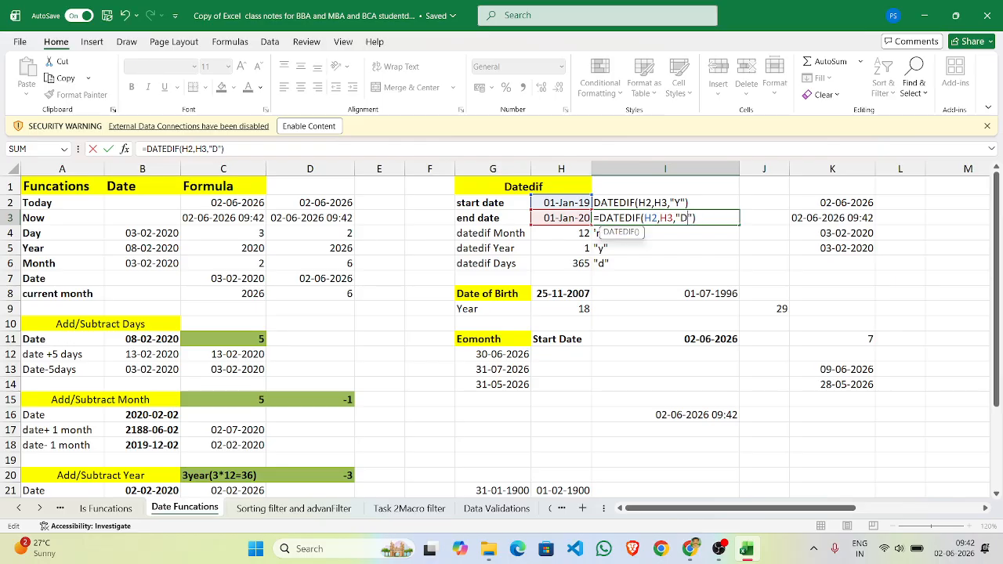
{"action": "key", "text": "Return"}
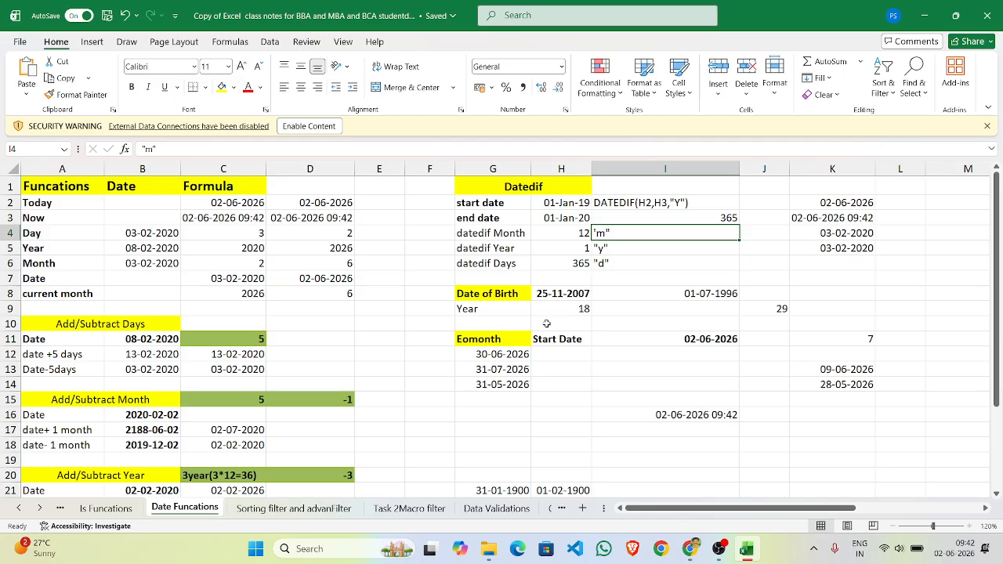
Review the age formula in H9 and enter =DATEDIF(H8,TODAY(),"Y") in cell I9 to get the age in years
{"action": "double_click", "coordinate": [569, 309]}
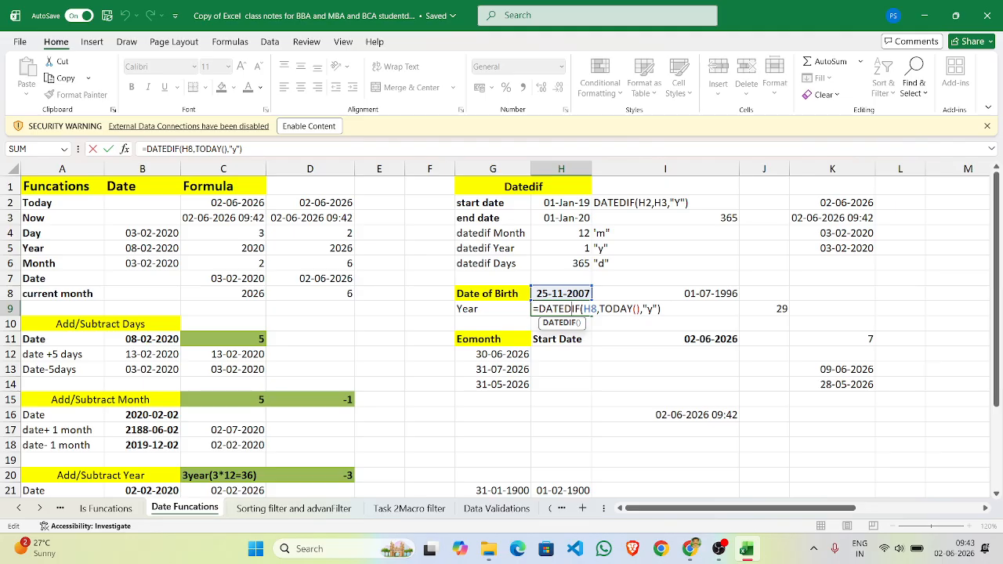
{"action": "left_click", "coordinate": [662, 379]}
{"action": "left_click", "coordinate": [658, 312]}
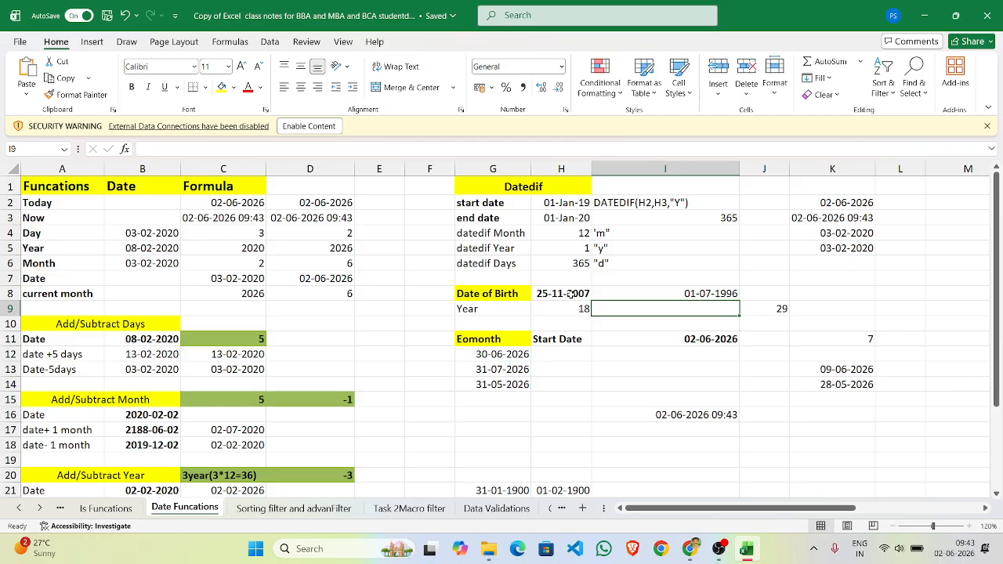
{"action": "type", "text": "=date"}
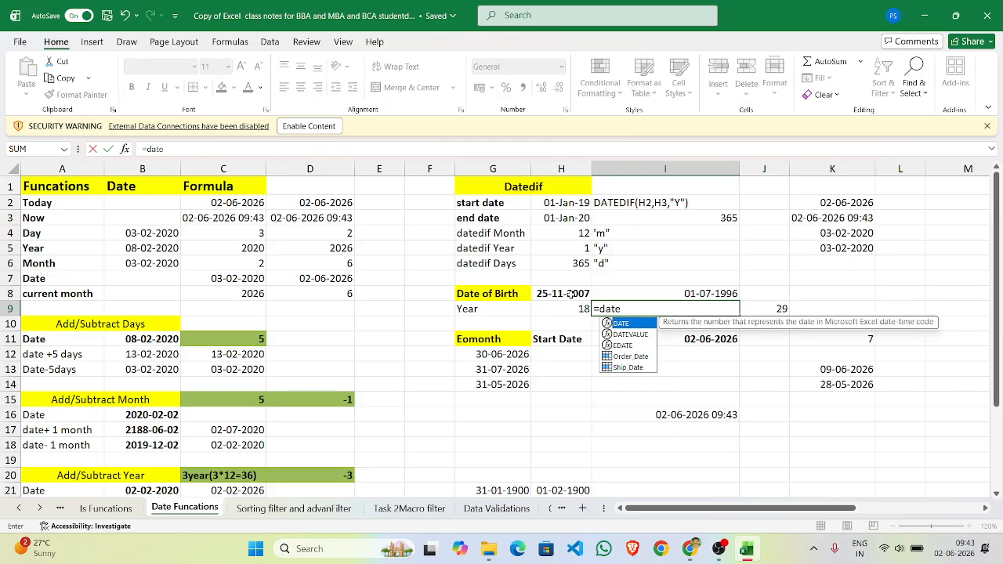
{"action": "type", "text": "dif("}
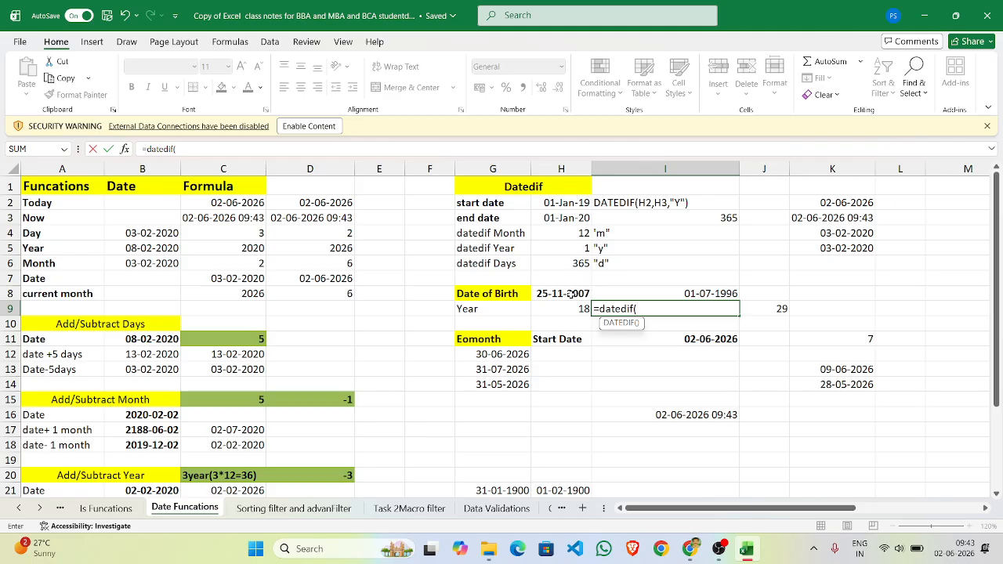
{"action": "left_click", "coordinate": [550, 295]}
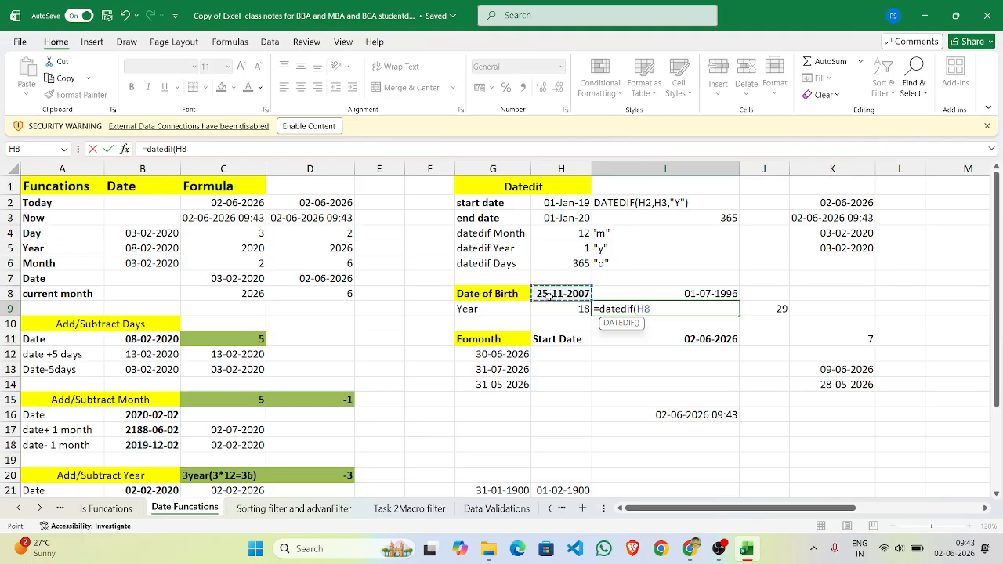
{"action": "type", "text": ","}
{"action": "type", "text": "today"}
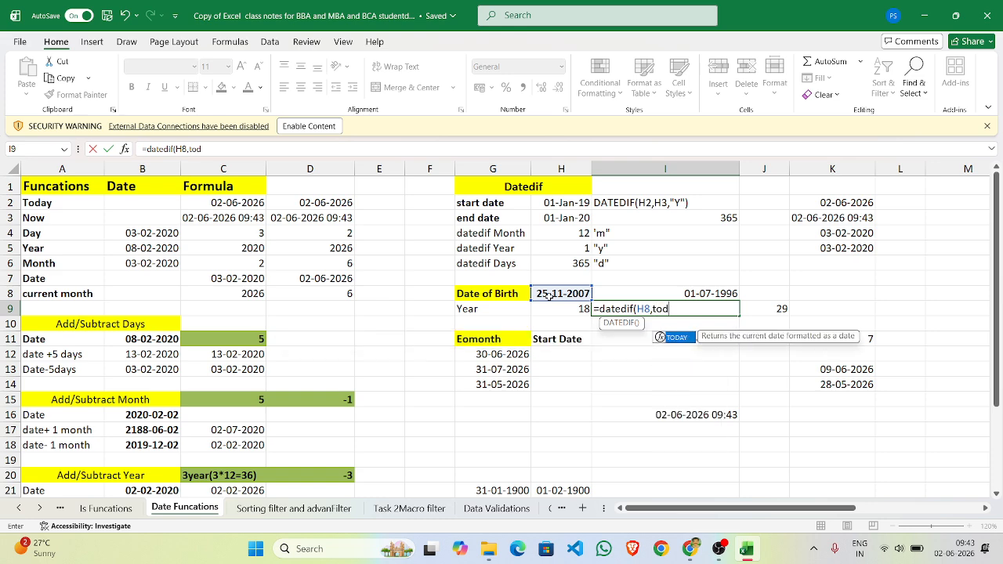
{"action": "double_click", "coordinate": [677, 336]}
{"action": "type", "text": "),"}
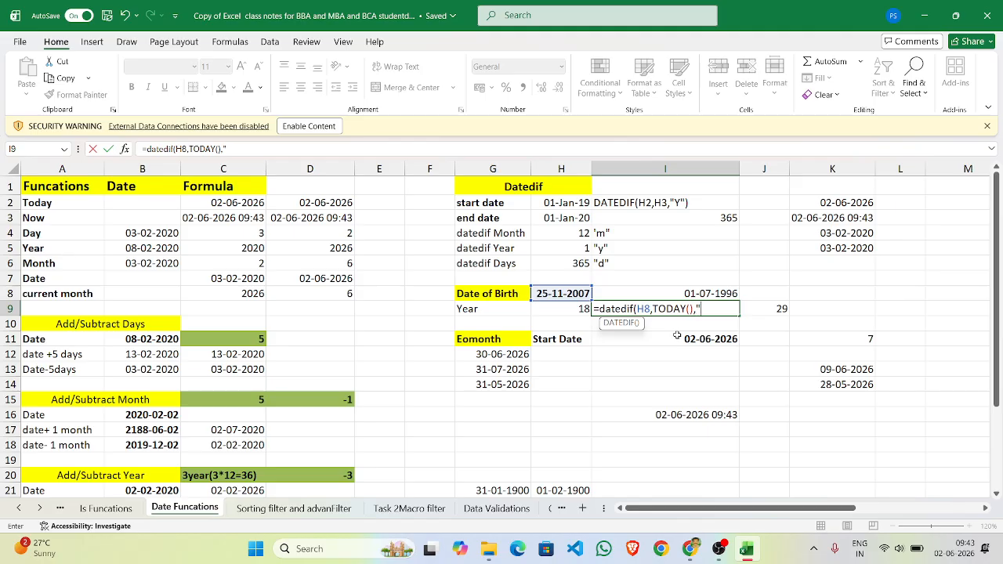
{"action": "type", "text": "Y\""}
{"action": "key", "text": "Return"}
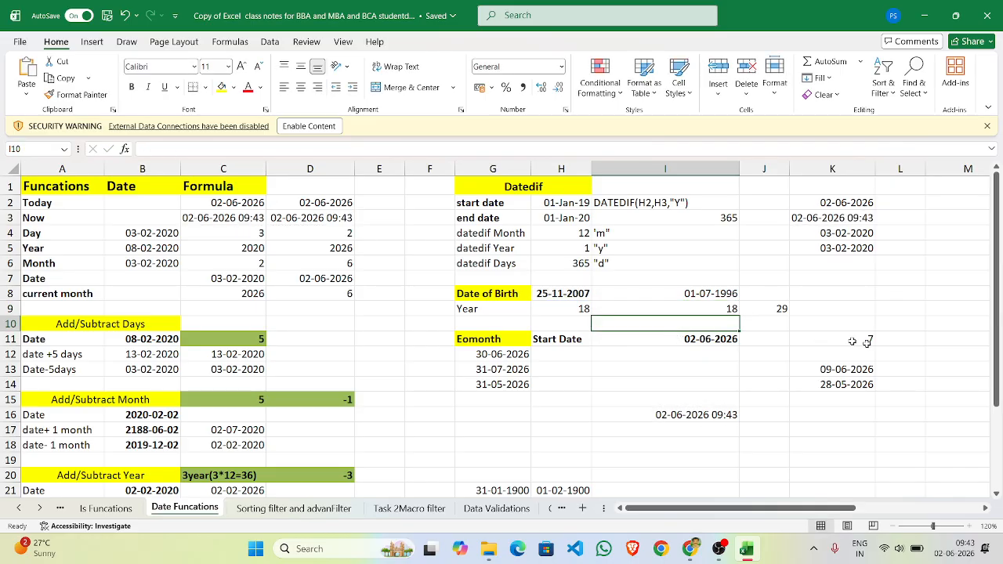
Change the unit argument of the DATEDIF formula in I9 to "D" to return the age in days
{"action": "double_click", "coordinate": [728, 310]}
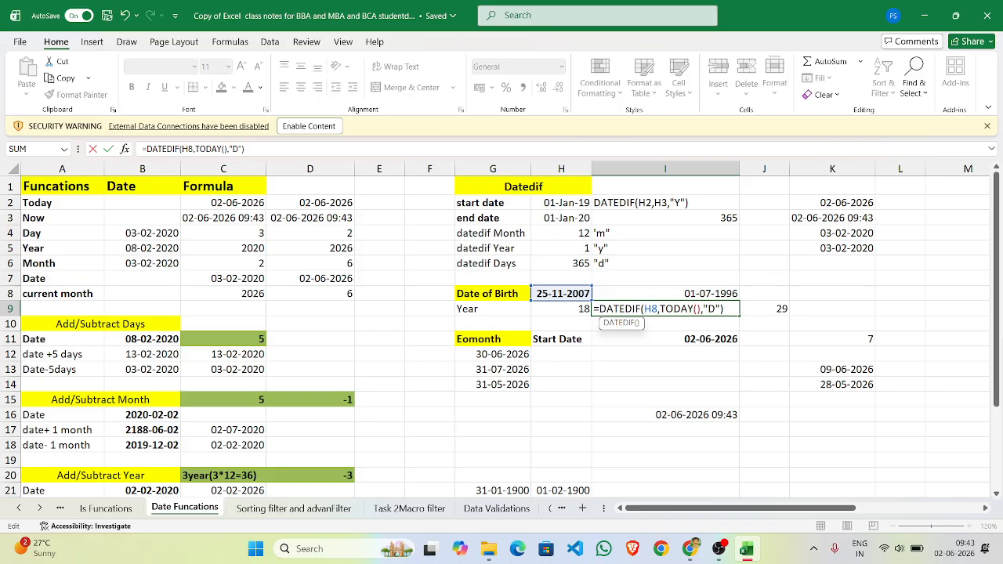
{"action": "key", "text": "Return"}
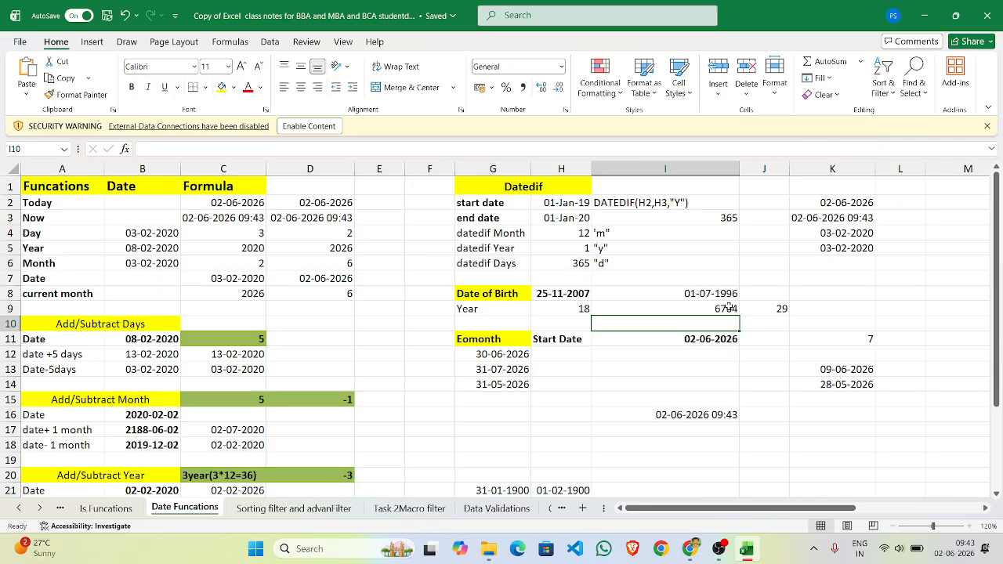
Change the unit argument of the I9 age formula to "m" to return months
{"action": "double_click", "coordinate": [728, 308]}
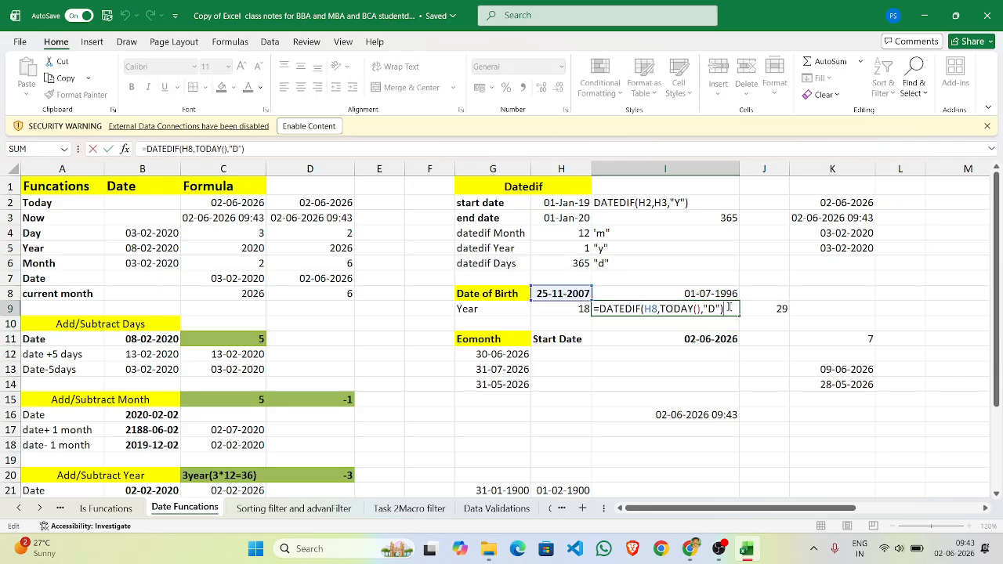
{"action": "key", "text": "Left"}
{"action": "key", "text": "BackSpace"}
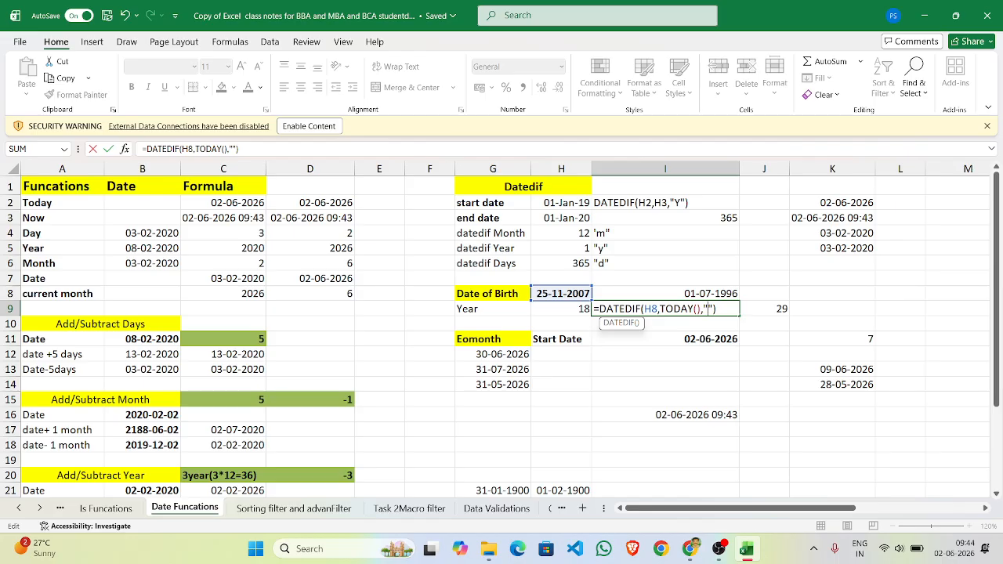
{"action": "type", "text": "m"}
{"action": "key", "text": "Return"}
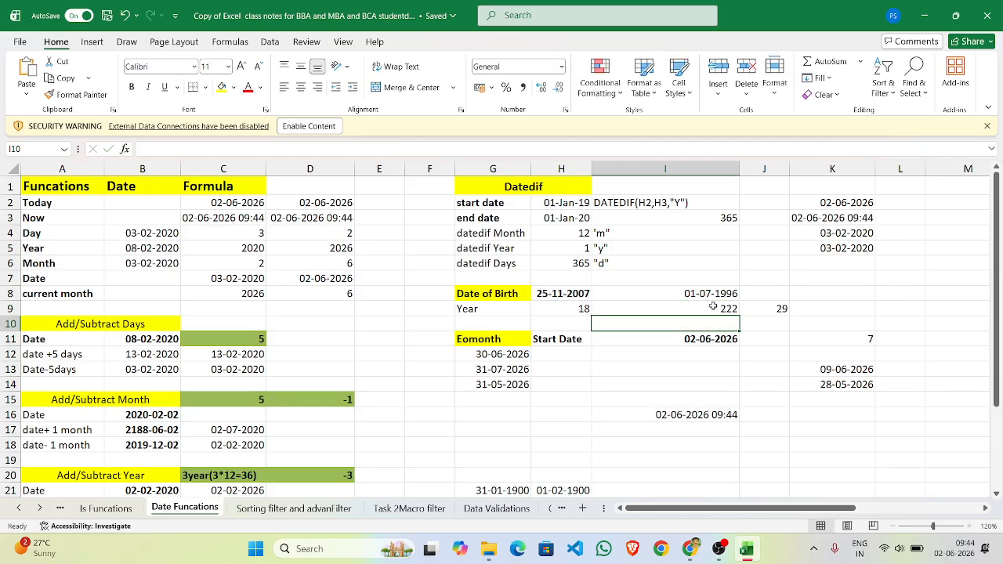
Replace TODAY() with NOW() as the end date of the DATEDIF formula in I9, giving =DATEDIF(H8,NOW(),"m")
{"action": "double_click", "coordinate": [713, 306]}
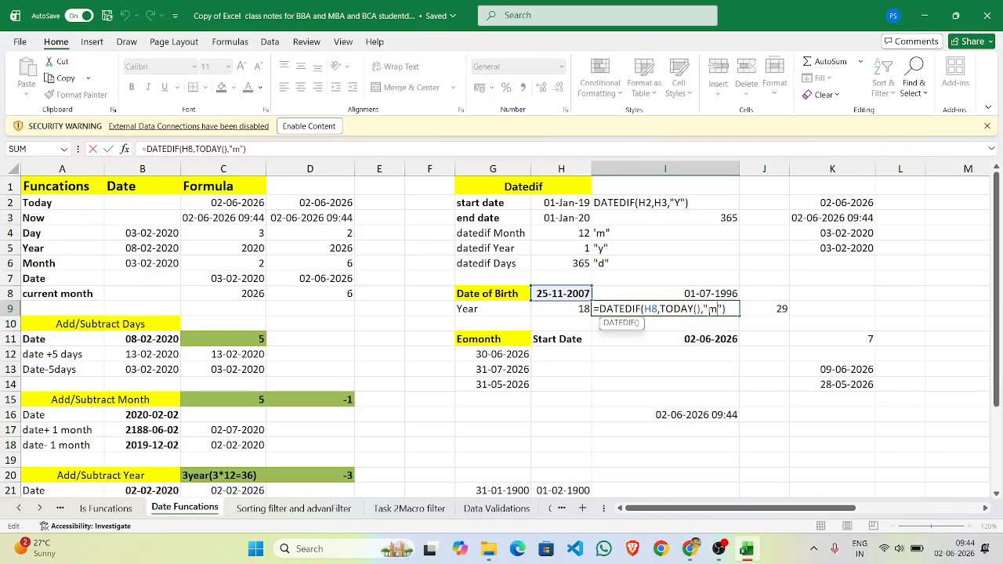
{"action": "left_click", "coordinate": [702, 309]}
{"action": "type", "text": ","}
{"action": "key", "text": "BackSpace"}
{"action": "key", "text": "BackSpace"}
{"action": "key", "text": "BackSpace"}
{"action": "key", "text": "BackSpace"}
{"action": "key", "text": "BackSpace"}
{"action": "key", "text": "BackSpace"}
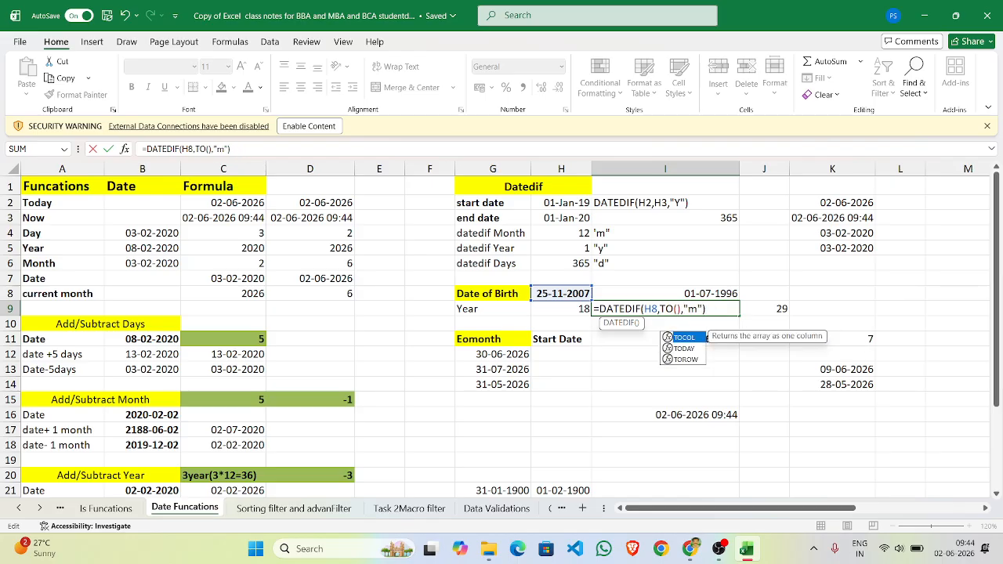
{"action": "type", "text": "now"}
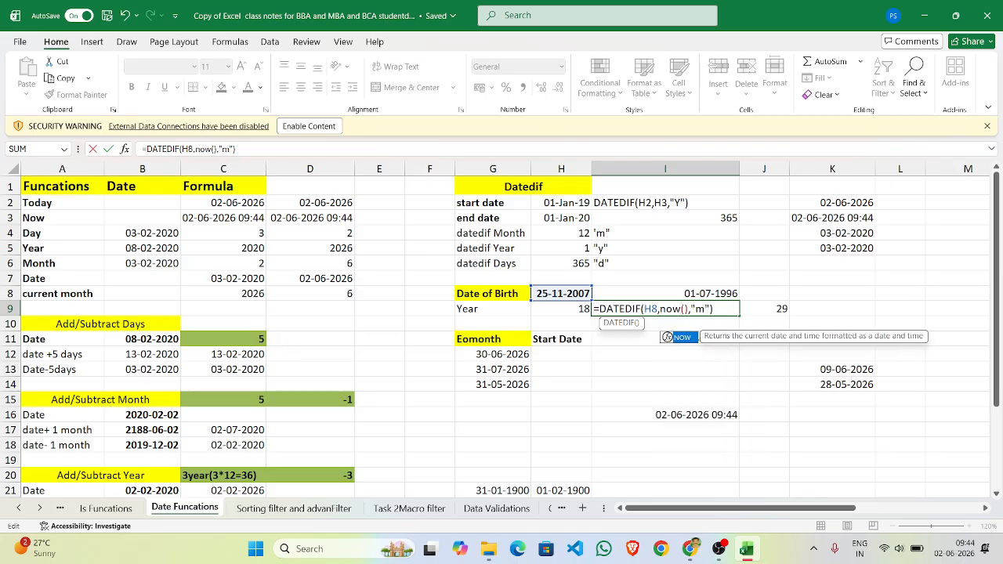
{"action": "left_click", "coordinate": [691, 340]}
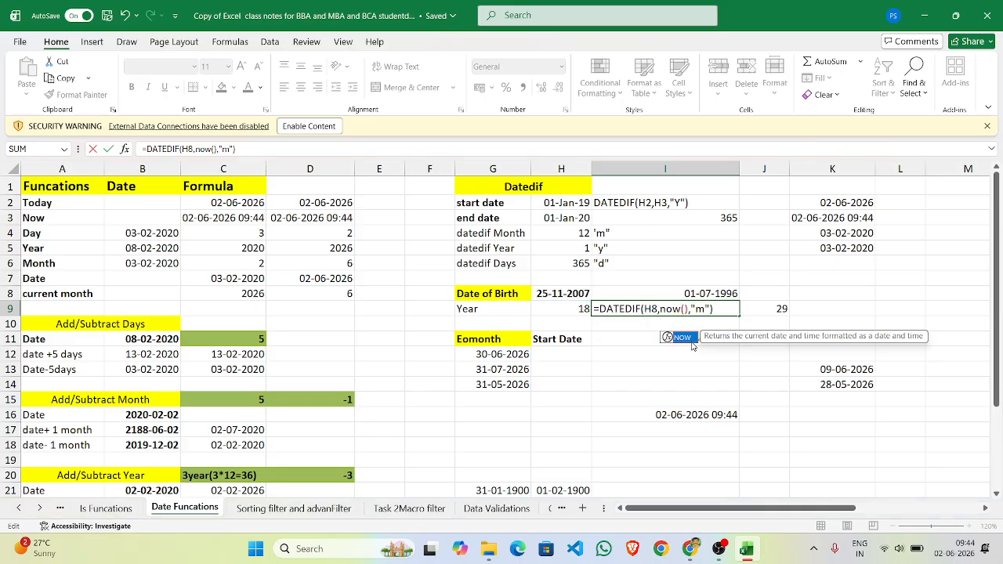
{"action": "key", "text": "Return"}
{"action": "key", "text": "Up"}
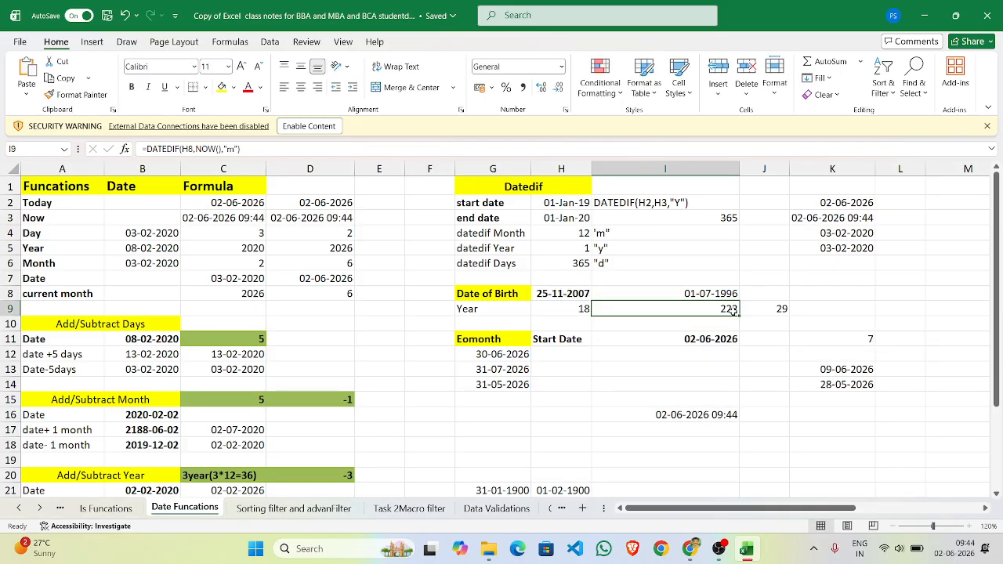
{"action": "key", "text": "F2"}
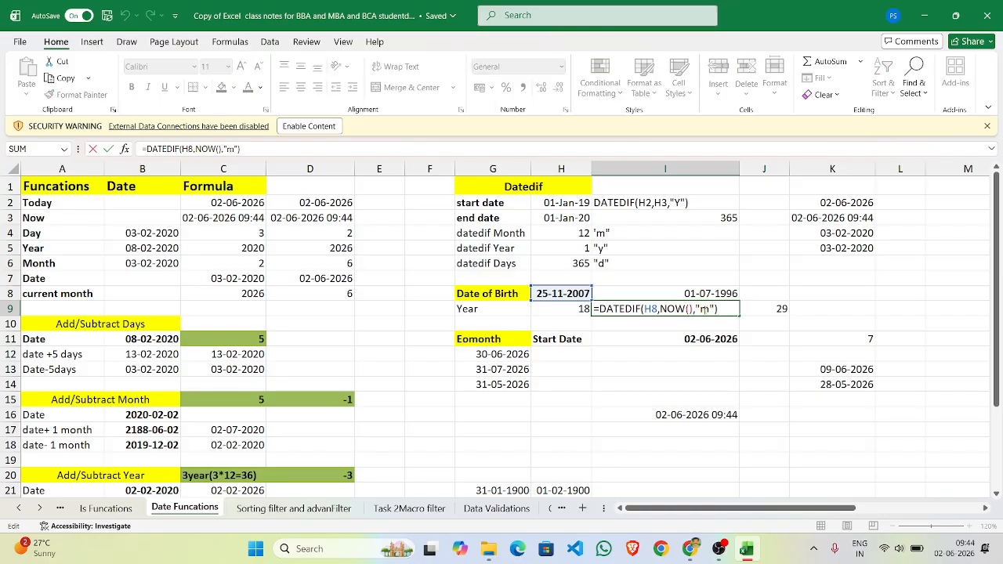
{"action": "type", "text": "4"}
{"action": "key", "text": "BackSpace"}
{"action": "key", "text": "Return"}
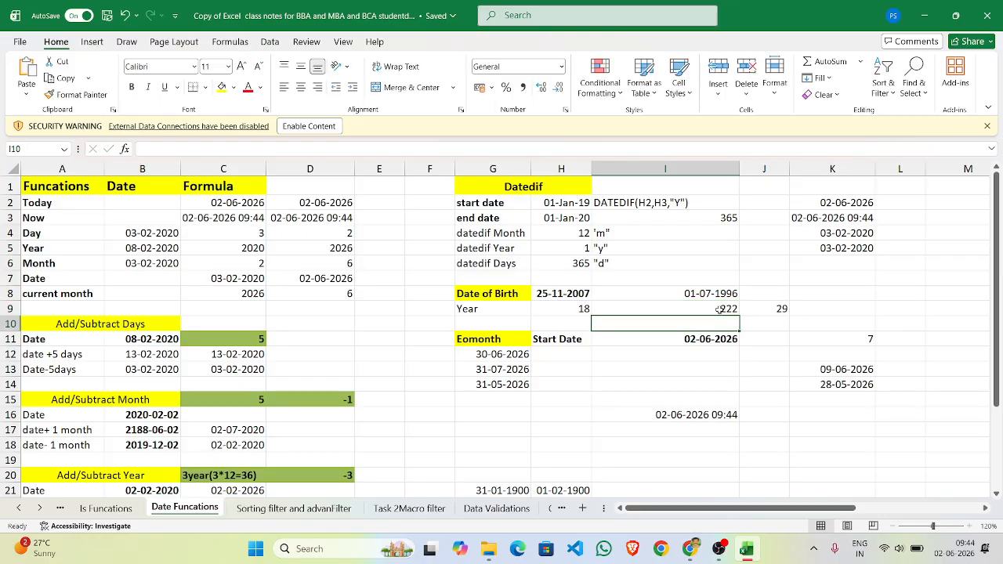
Switch to the Google Meet window, unmute the microphone and return to the Excel workbook
{"action": "mouse_move", "coordinate": [689, 548]}
{"action": "left_click", "coordinate": [662, 509]}
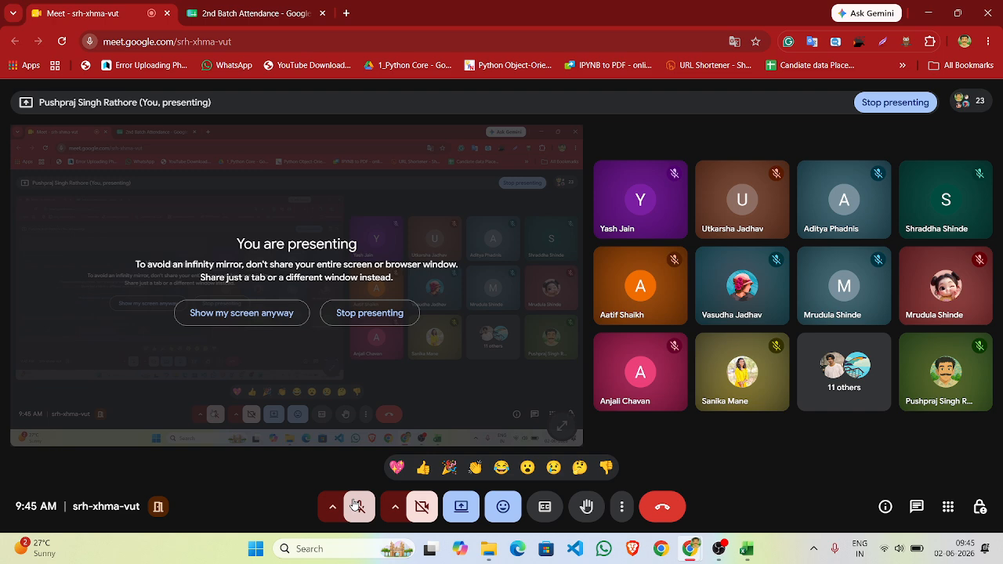
{"action": "left_click", "coordinate": [357, 506]}
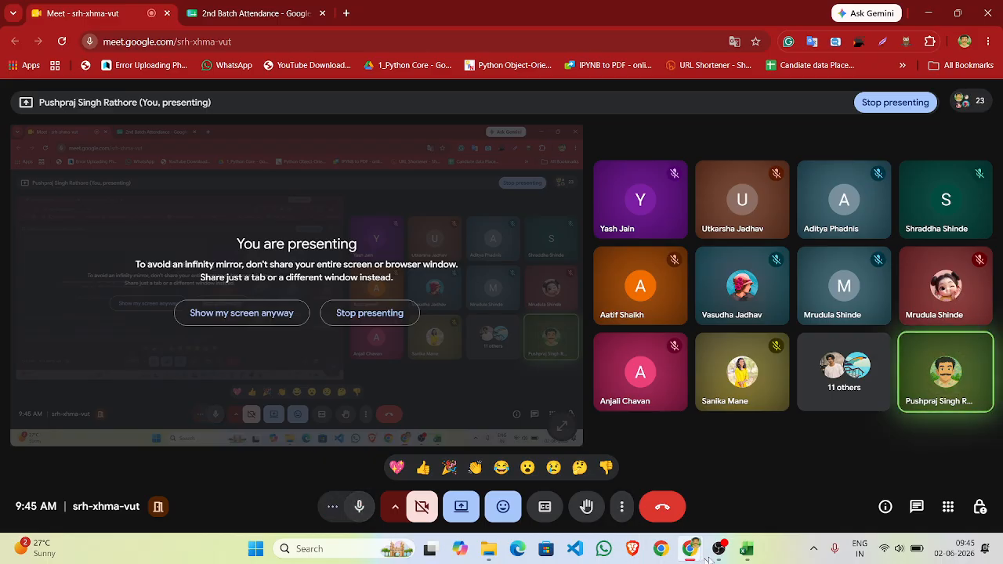
{"action": "mouse_move", "coordinate": [746, 548]}
{"action": "left_click", "coordinate": [746, 500]}
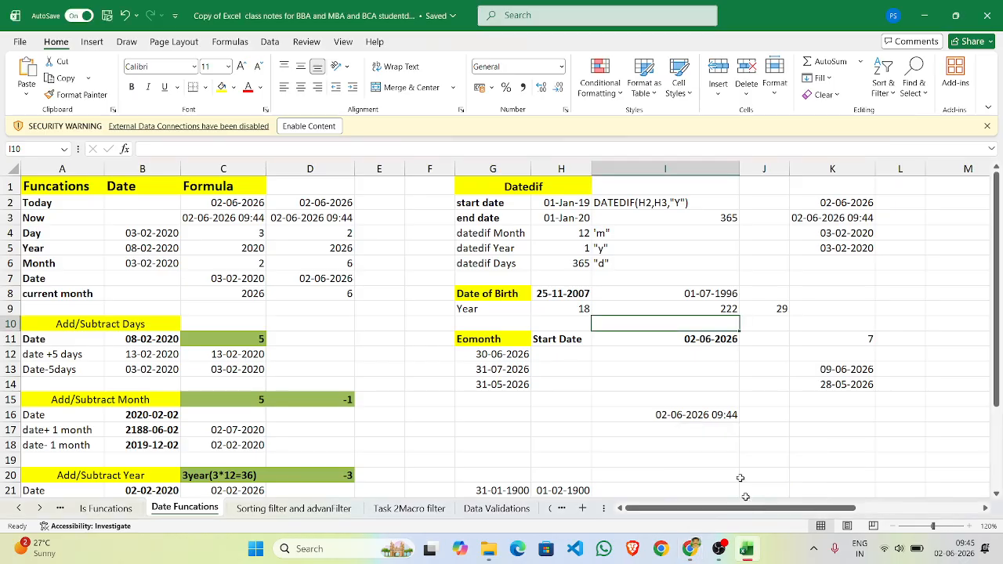
Set the unit of the NOW-based DATEDIF formula in I9 to "y" to return years
{"action": "double_click", "coordinate": [708, 307]}
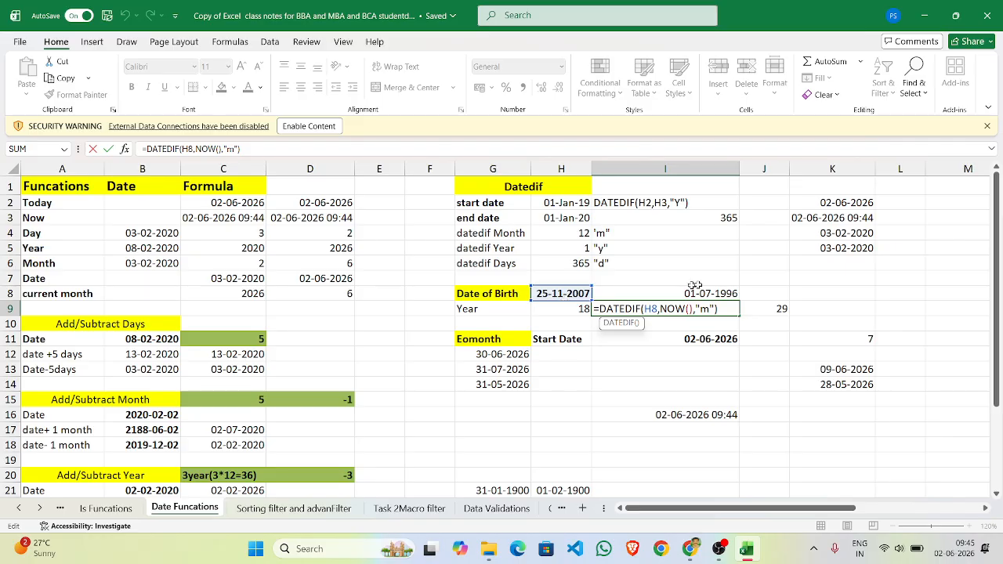
{"action": "key", "text": "BackSpace"}
{"action": "type", "text": "y"}
{"action": "key", "text": "Return"}
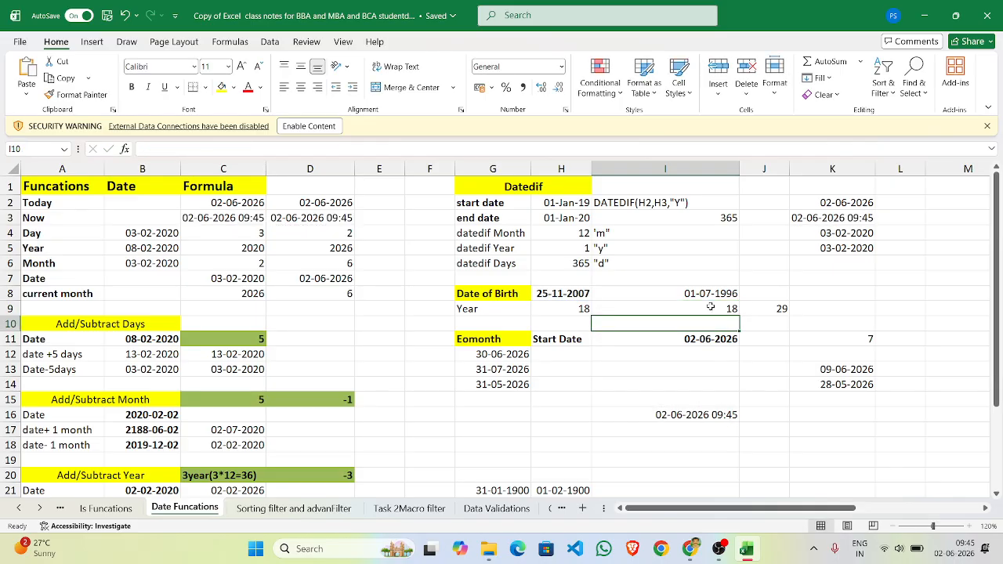
Set the unit of the NOW-based DATEDIF formula in I9 to "d" to return days
{"action": "double_click", "coordinate": [710, 308]}
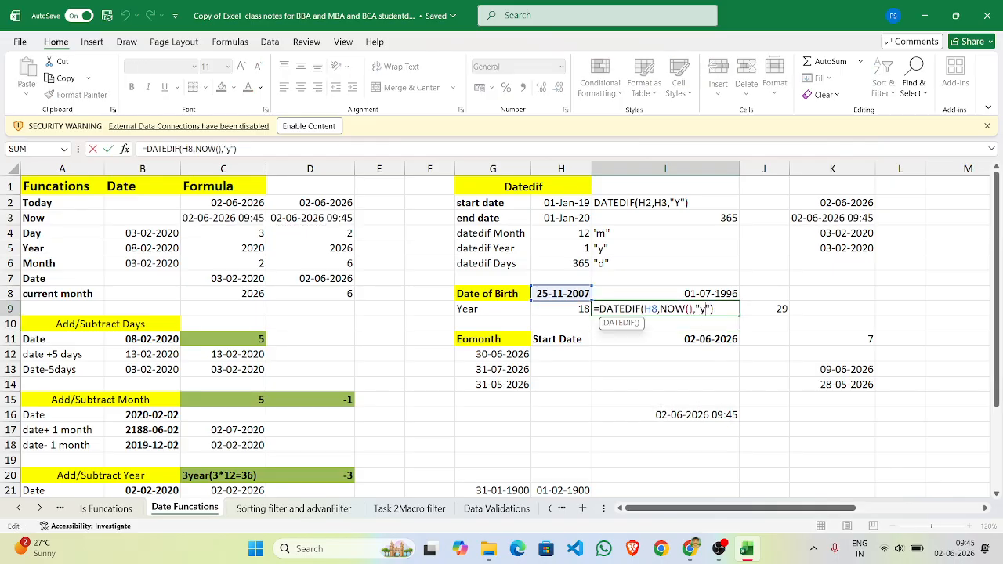
{"action": "key", "text": "BackSpace"}
{"action": "type", "text": "d"}
{"action": "key", "text": "Return"}
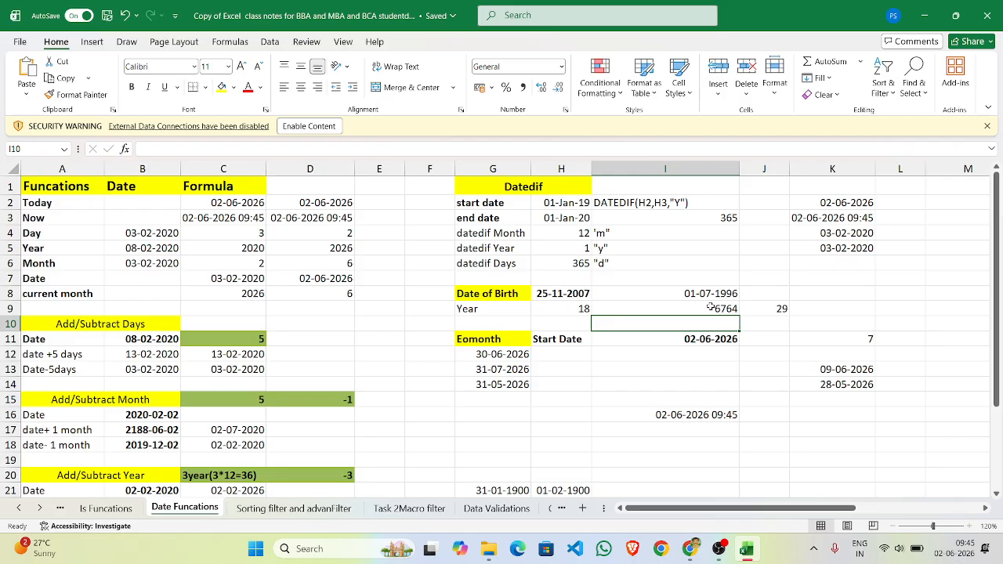
Enter a sample birth date in day-month-year format in the empty cell I18
{"action": "scroll", "coordinate": [711, 308], "scroll_direction": "down", "scroll_amount": 2}
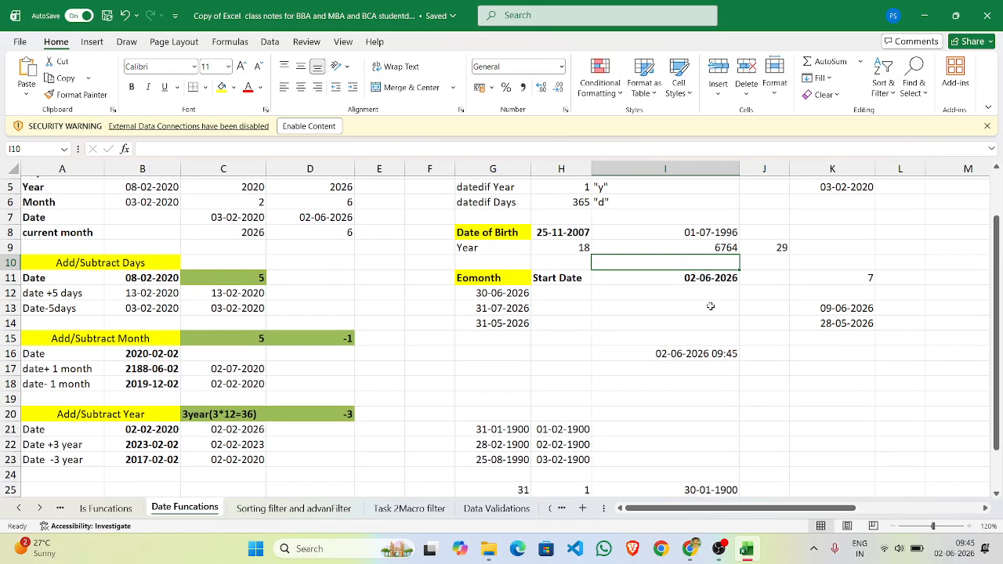
{"action": "left_click", "coordinate": [695, 385]}
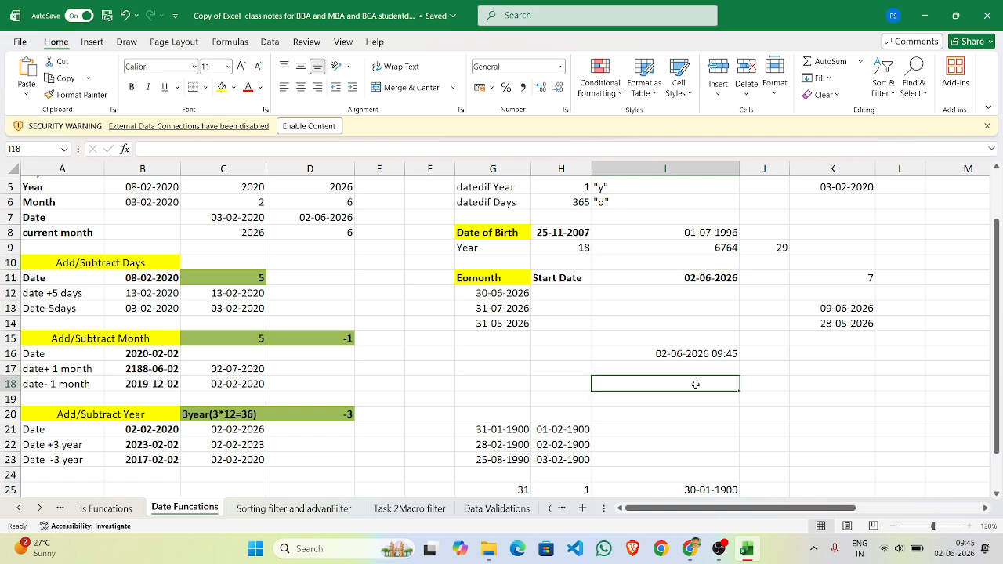
{"action": "type", "text": "25-"}
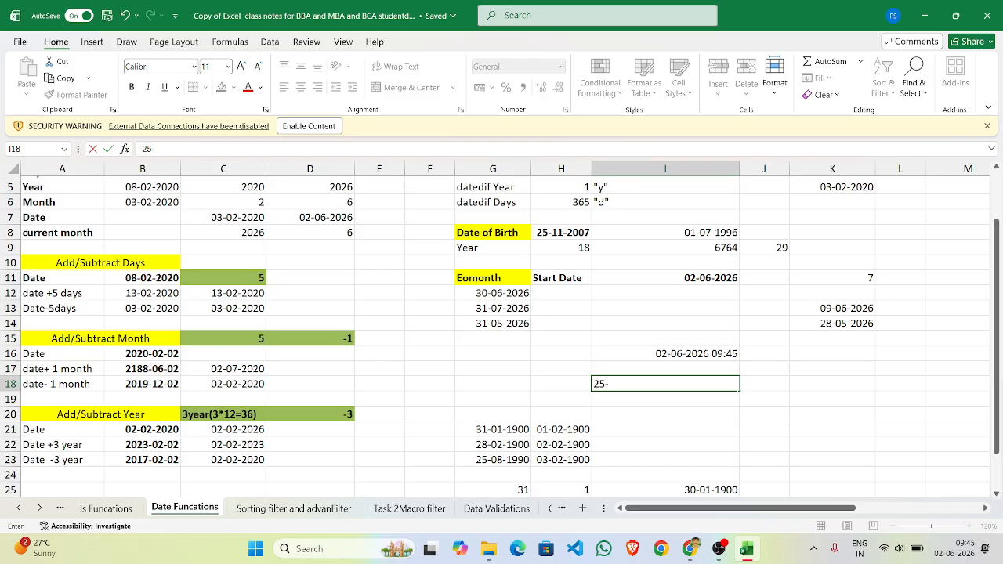
{"action": "type", "text": "11-1998"}
{"action": "left_click", "coordinate": [757, 382]}
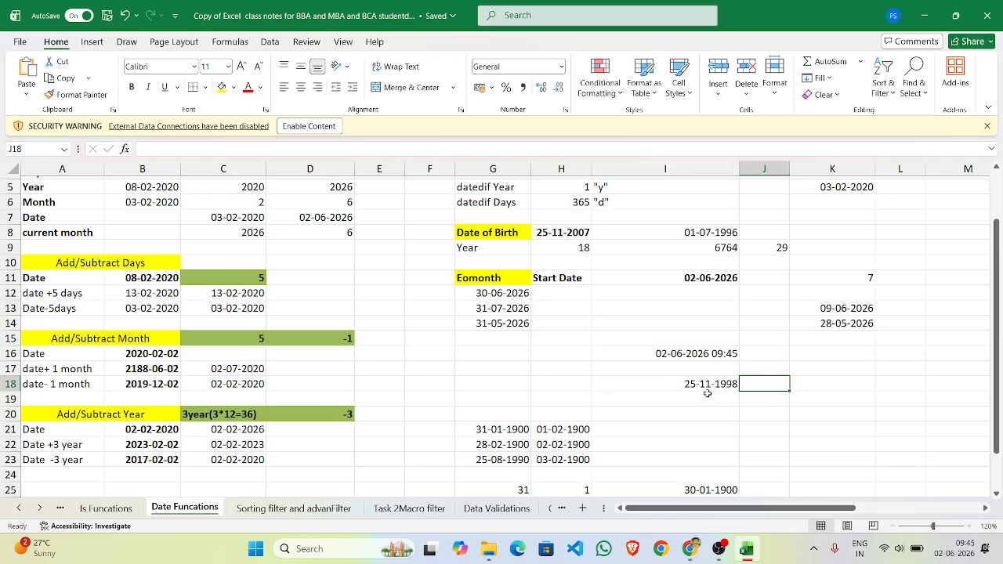
{"action": "left_click", "coordinate": [720, 396]}
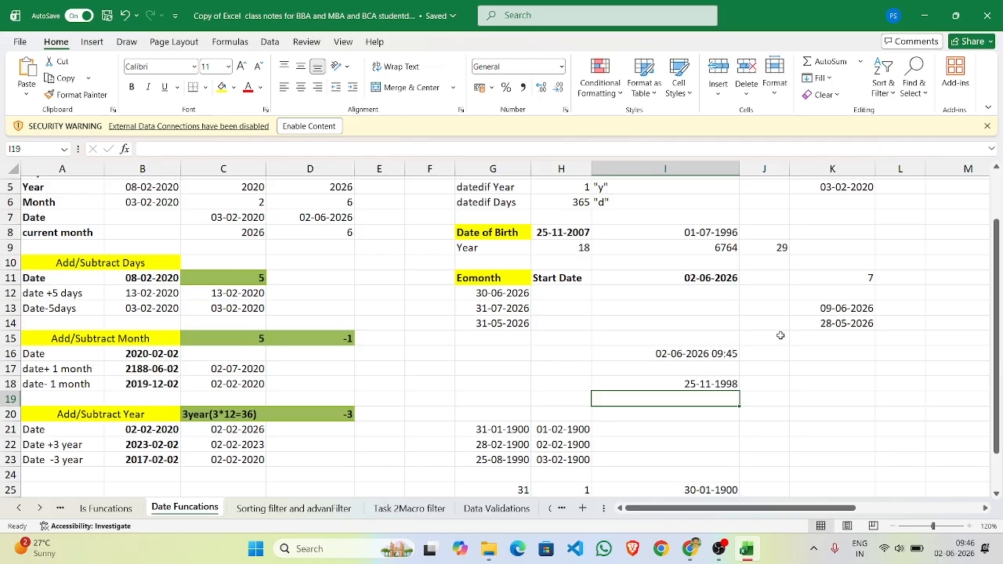
{"action": "left_click_drag", "start_coordinate": [781, 335], "coordinate": [775, 490]}
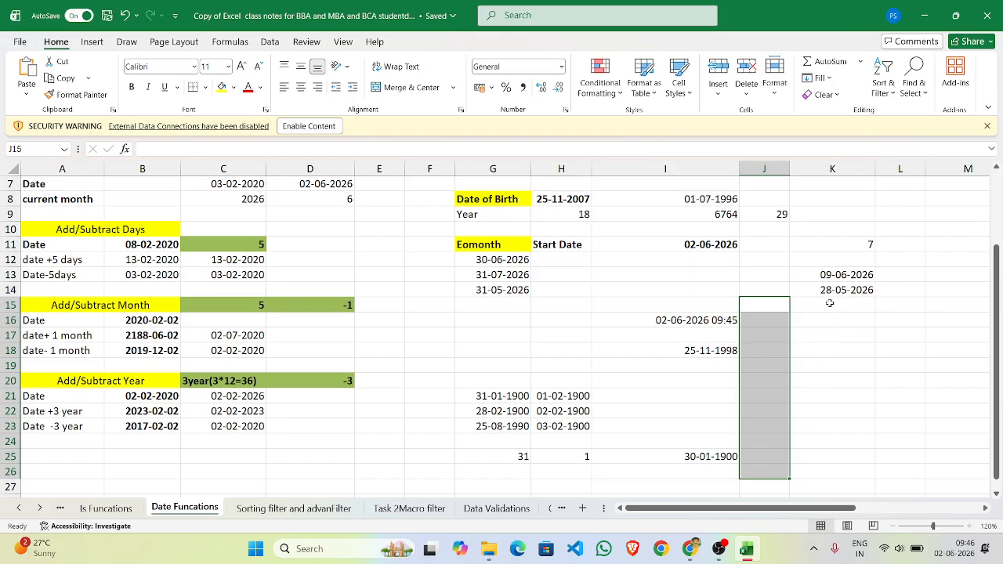
{"action": "left_click_drag", "start_coordinate": [829, 302], "coordinate": [858, 482]}
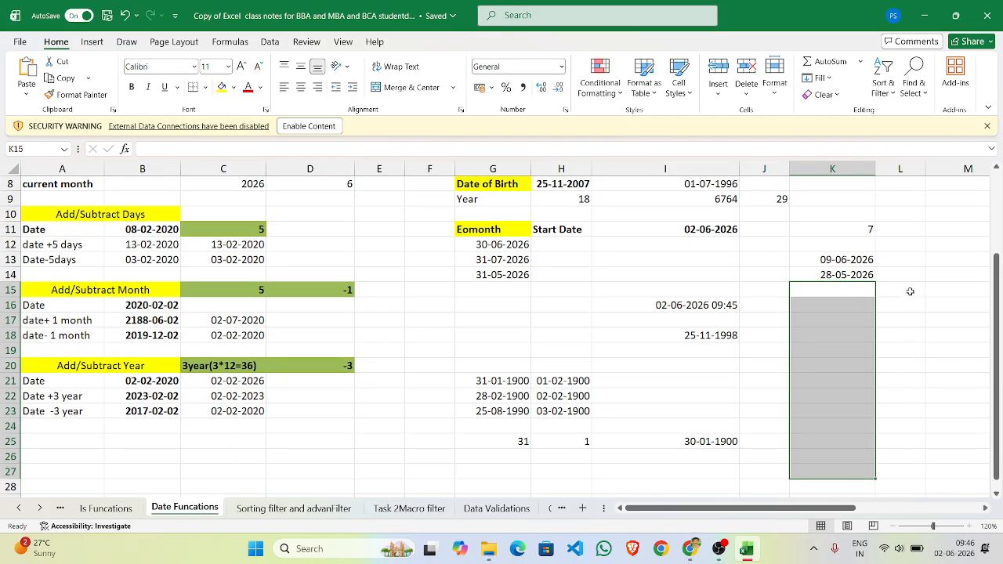
{"action": "left_click_drag", "start_coordinate": [910, 292], "coordinate": [902, 460]}
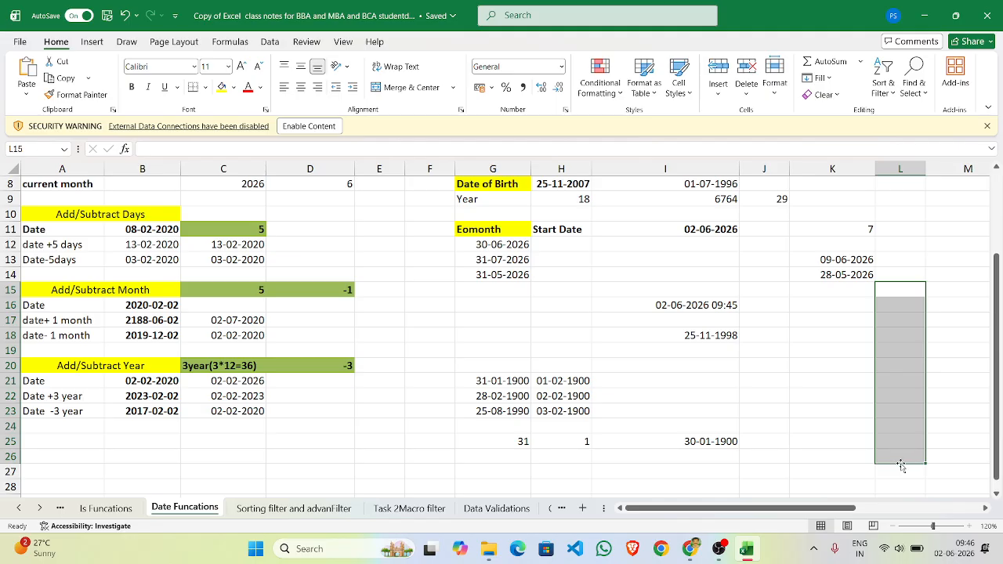
Enter a DATEDIF formula in J18 that returns the years between the date in I18 and TODAY(), using unit "Y"
{"action": "left_click", "coordinate": [797, 351]}
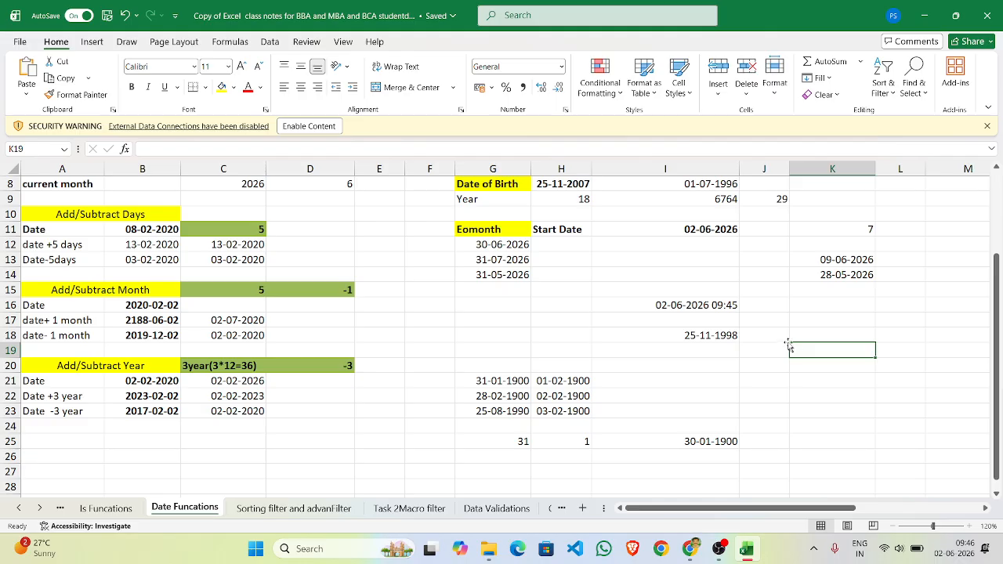
{"action": "left_click", "coordinate": [771, 334]}
{"action": "type", "text": "="}
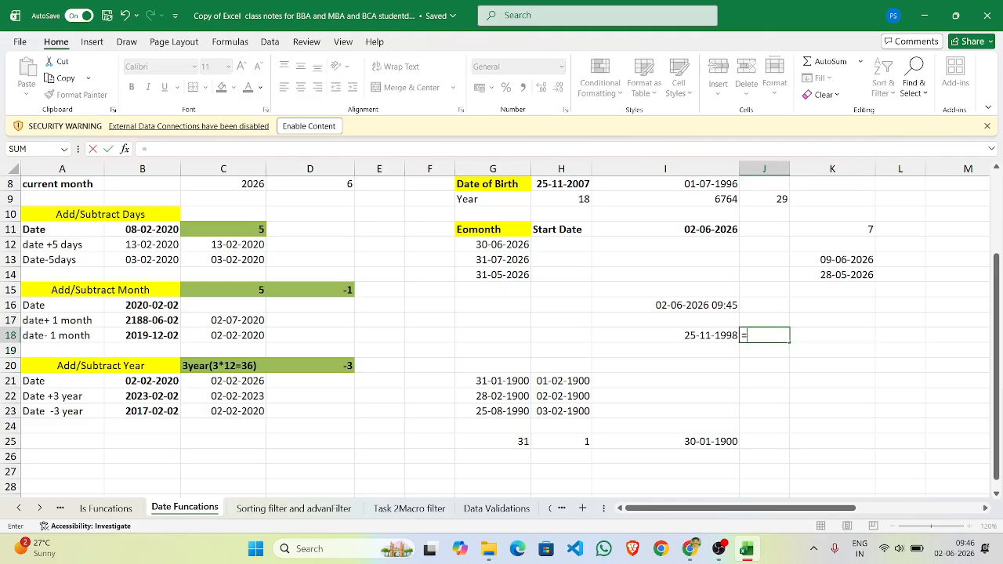
{"action": "type", "text": "dat"}
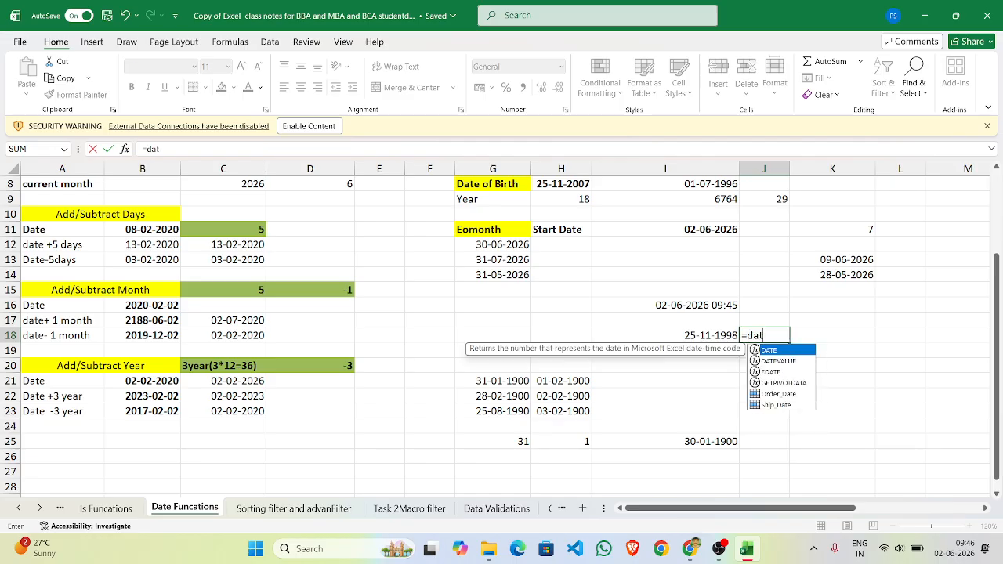
{"action": "type", "text": "edif"}
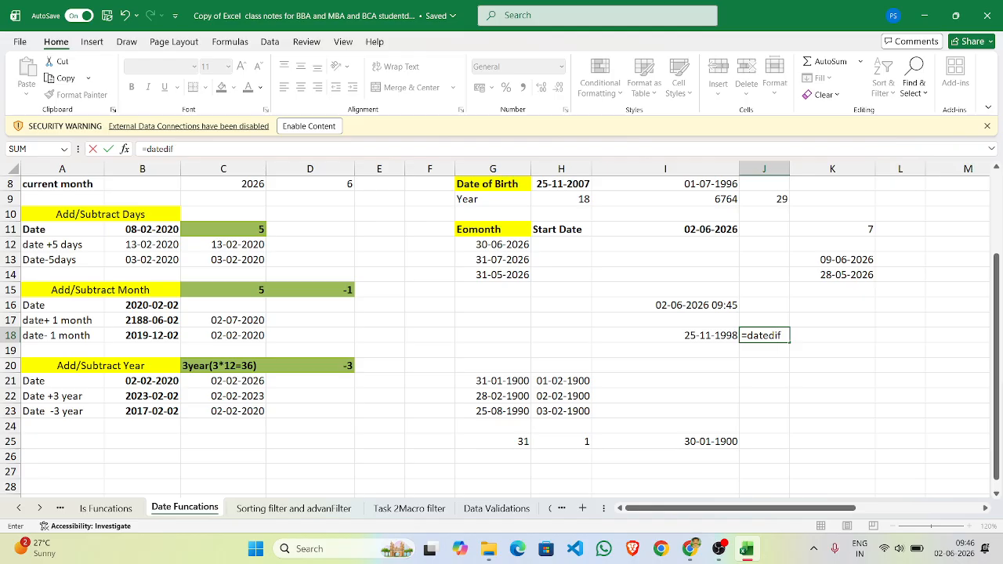
{"action": "type", "text": "("}
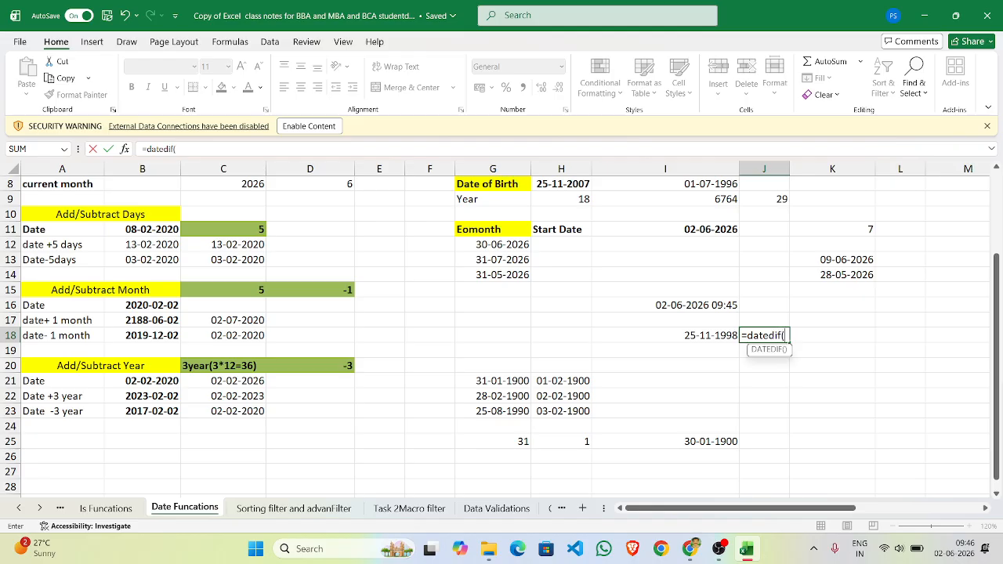
{"action": "left_click", "coordinate": [699, 337]}
{"action": "type", "text": ",today"}
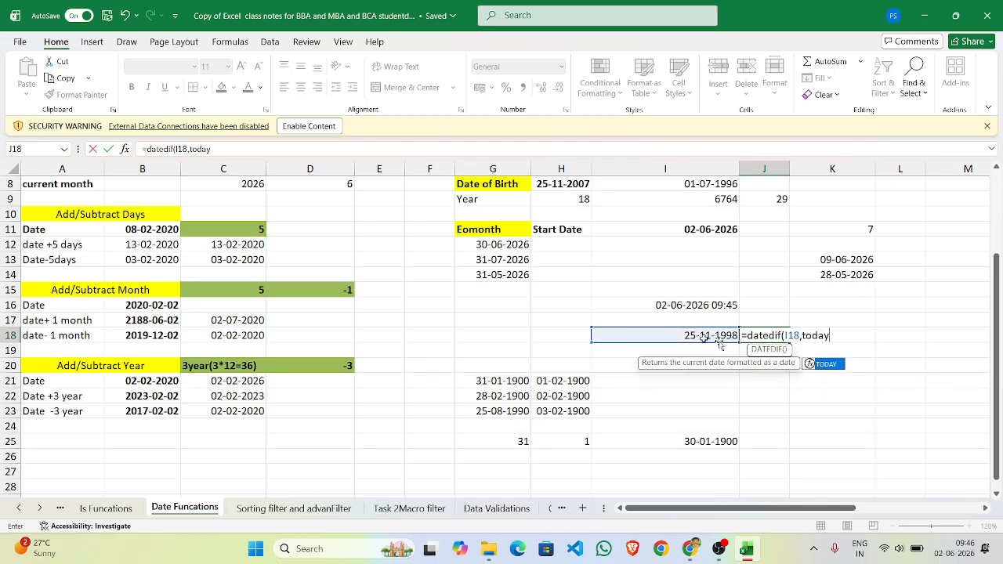
{"action": "double_click", "coordinate": [827, 364]}
{"action": "type", "text": ")"}
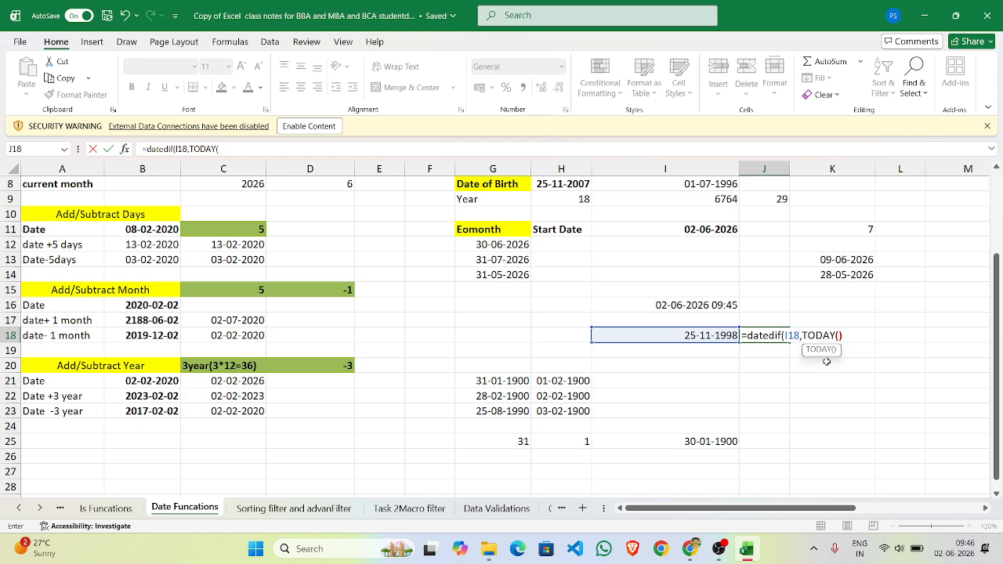
{"action": "type", "text": ","}
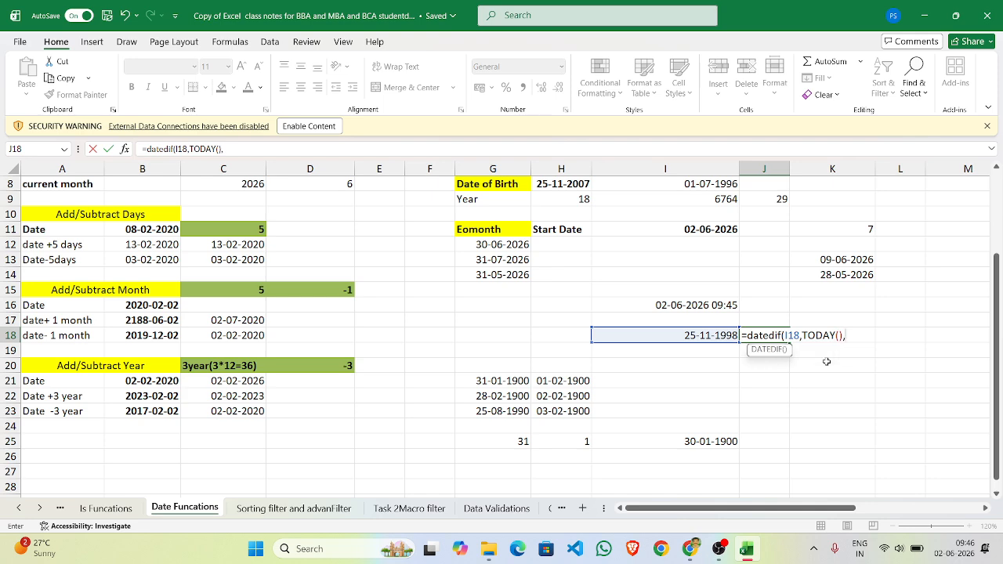
{"action": "type", "text": "\"Y\")"}
{"action": "key", "text": "Return"}
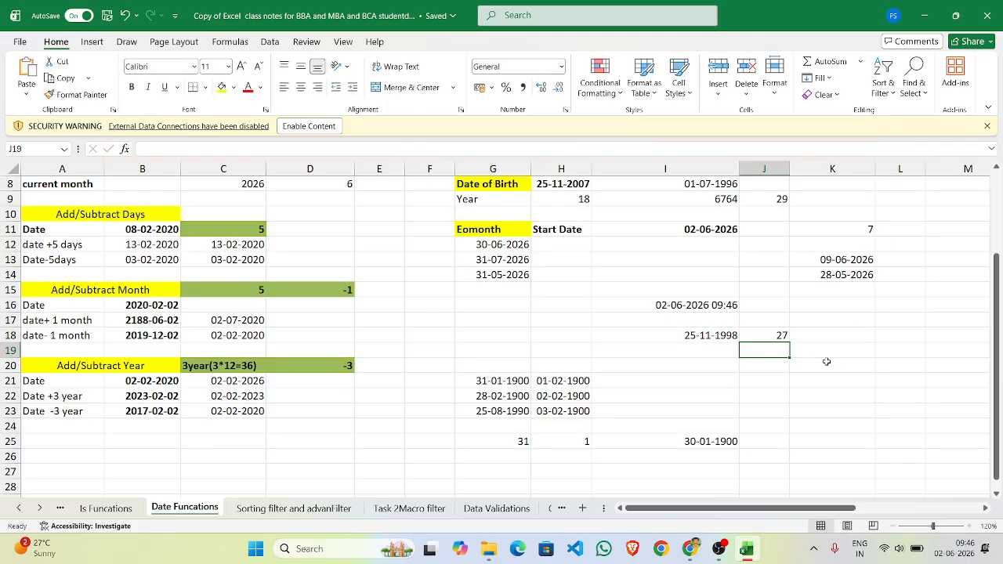
{"action": "left_click", "coordinate": [775, 337]}
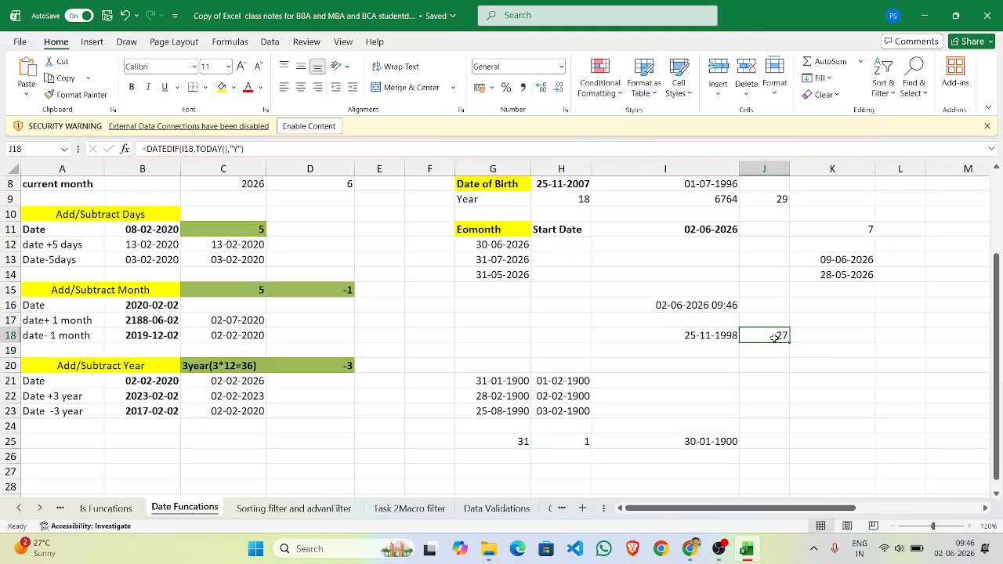
Enter the value 35 in K18, beside the calculated age
{"action": "left_click", "coordinate": [823, 335]}
{"action": "type", "text": "35"}
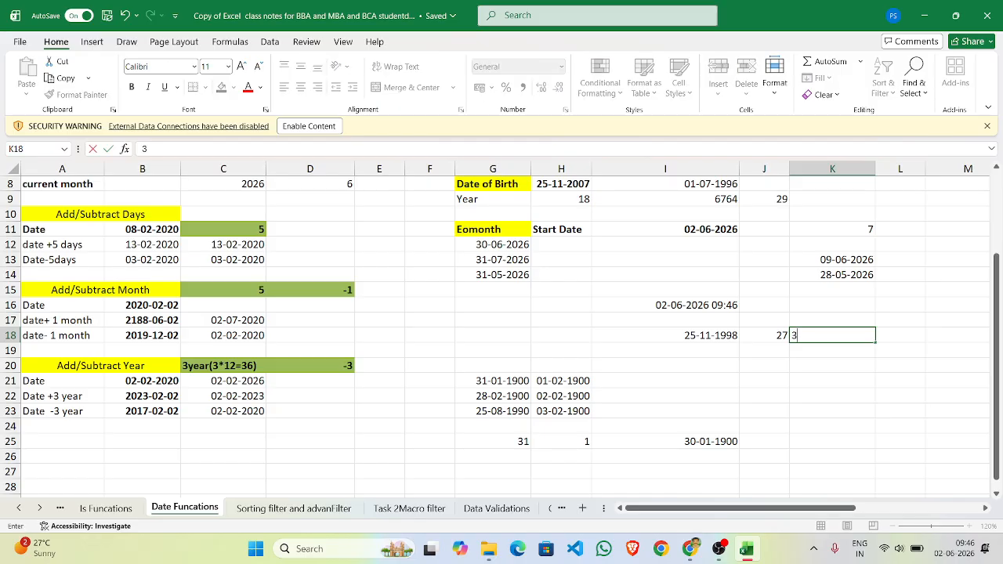
{"action": "left_click", "coordinate": [825, 361]}
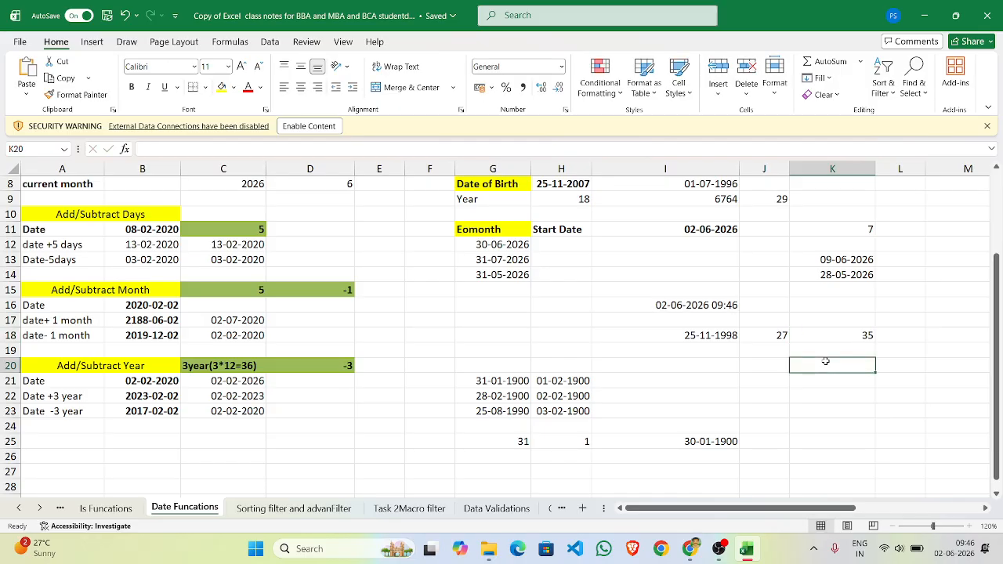
Enter a formula in L18 that subtracts the age in J18 from the value in K18
{"action": "left_click", "coordinate": [901, 332]}
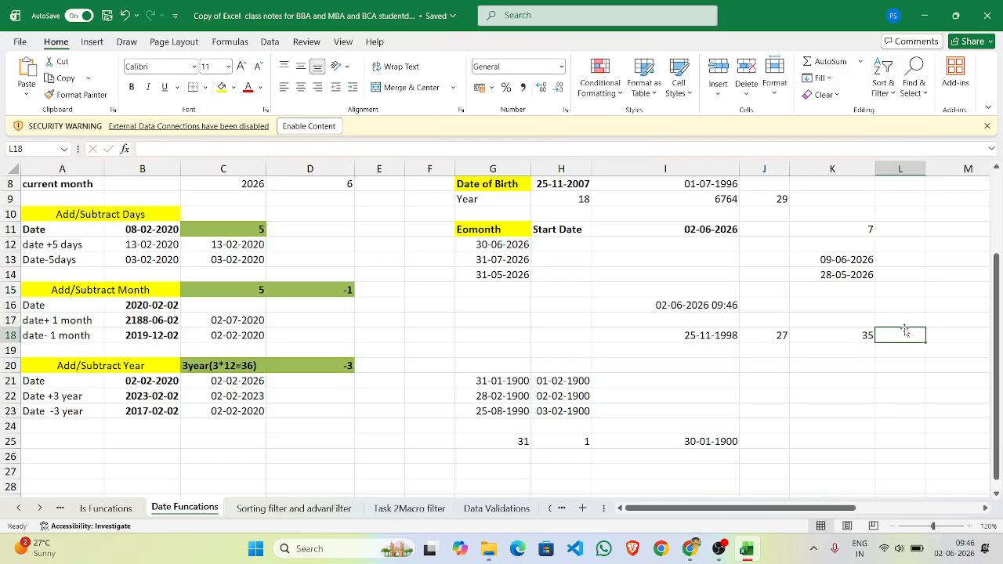
{"action": "type", "text": "="}
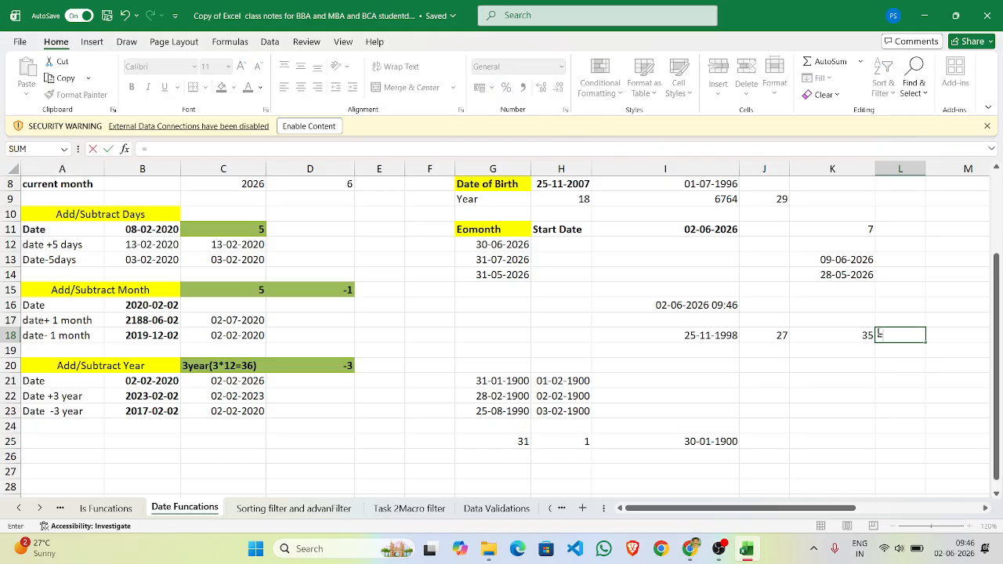
{"action": "left_click", "coordinate": [867, 335]}
{"action": "type", "text": "-"}
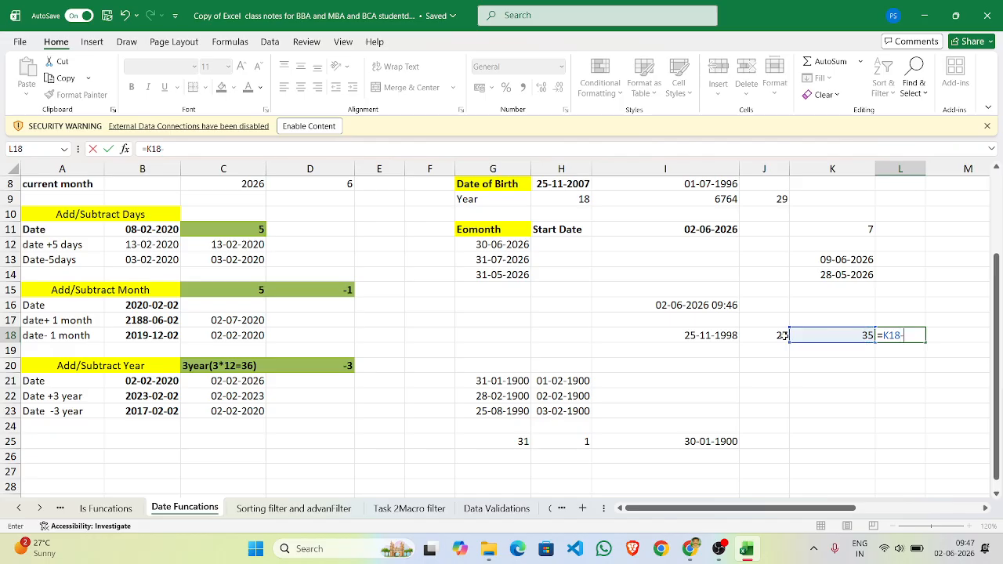
{"action": "left_click", "coordinate": [773, 338]}
{"action": "key", "text": "Return"}
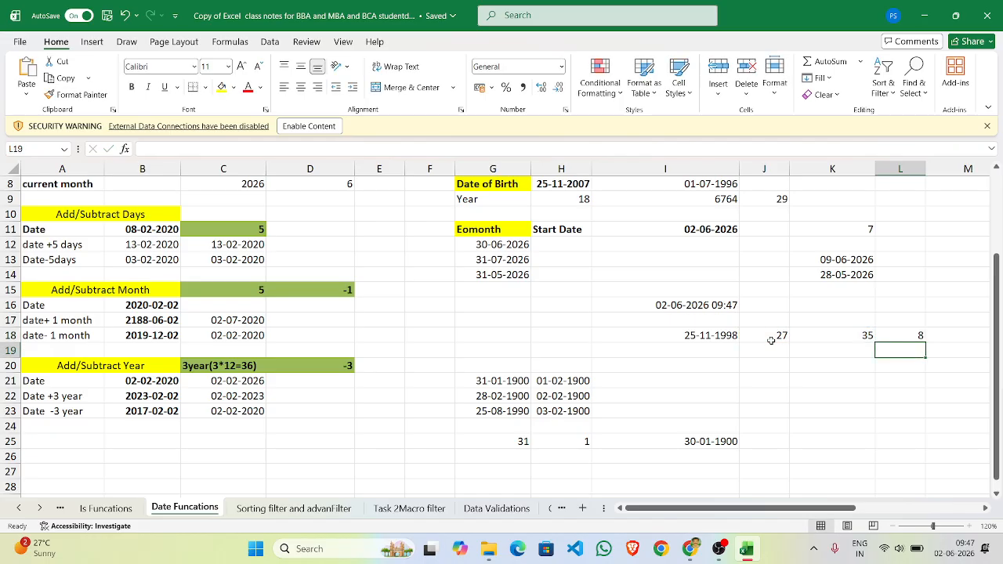
{"action": "left_click", "coordinate": [909, 335]}
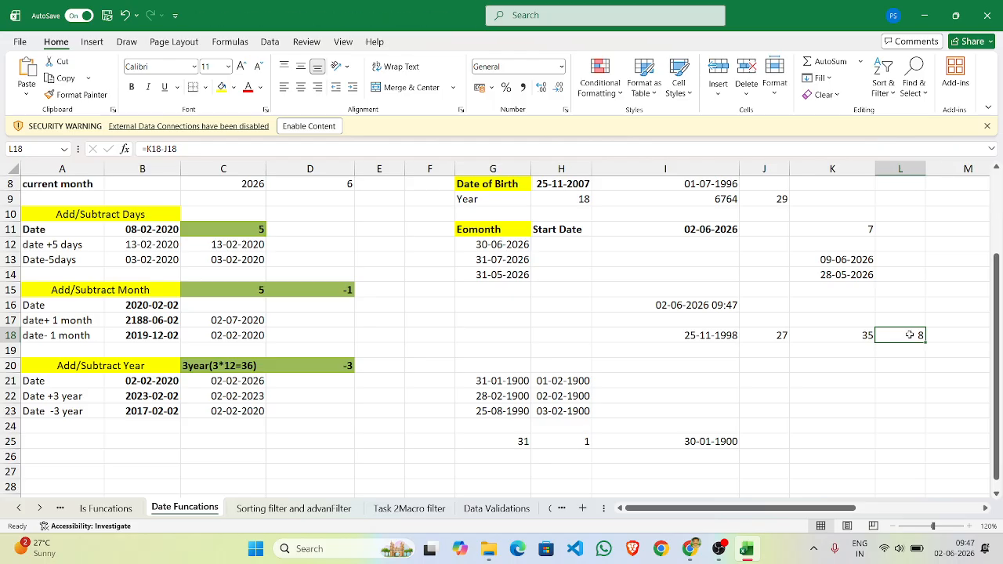
{"action": "left_click", "coordinate": [908, 380]}
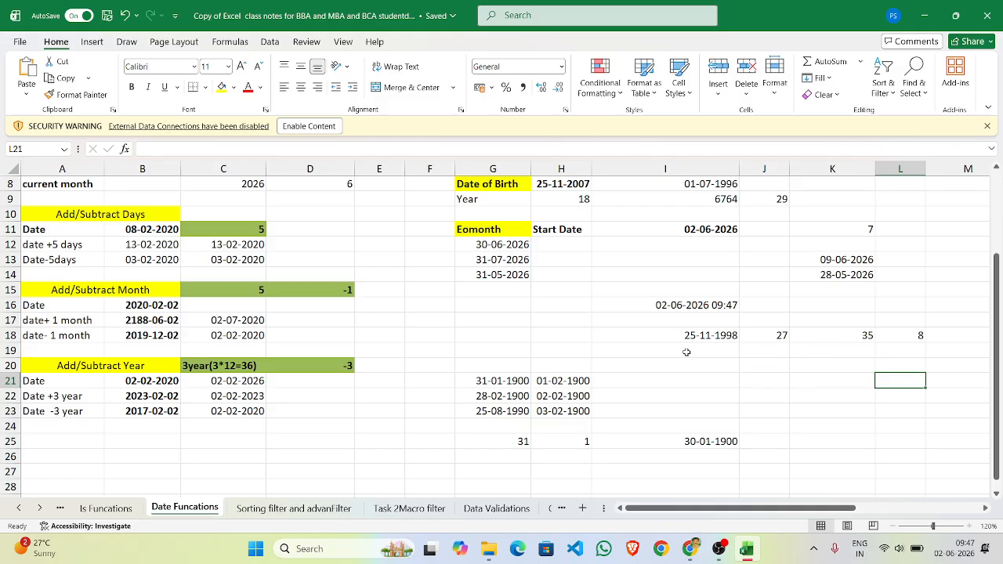
Examine the Datedif examples and the age formula in J18, including the empty cells beneath it in column J
{"action": "scroll", "coordinate": [687, 352], "scroll_direction": "up", "scroll_amount": 3}
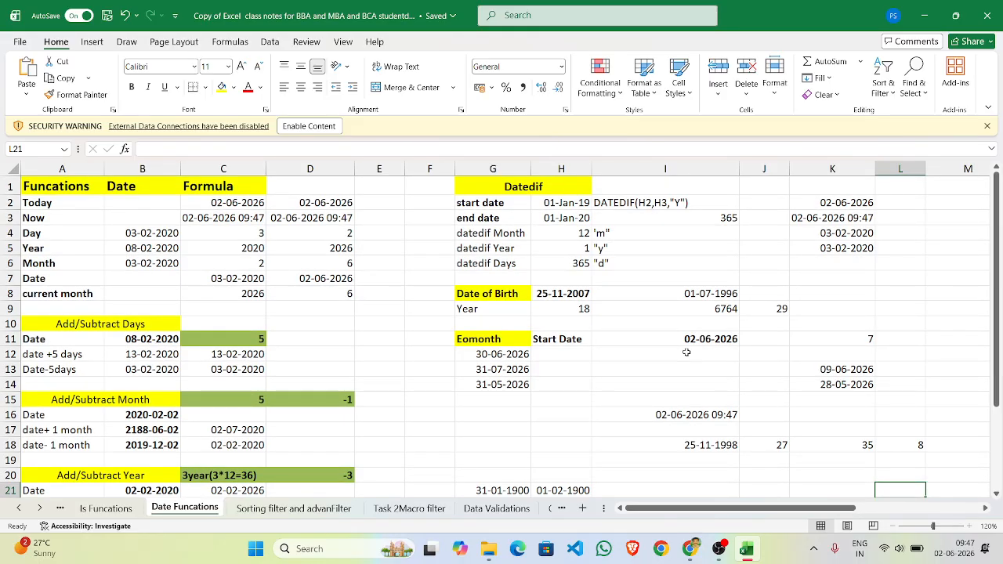
{"action": "scroll", "coordinate": [687, 353], "scroll_direction": "down", "scroll_amount": 3}
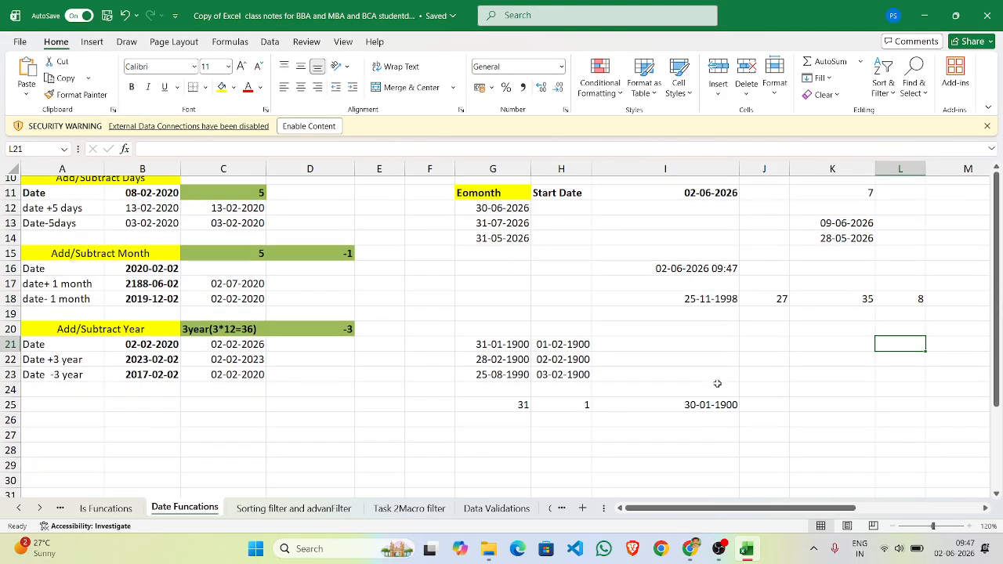
{"action": "left_click", "coordinate": [782, 341]}
{"action": "left_click", "coordinate": [778, 371]}
{"action": "left_click", "coordinate": [777, 387]}
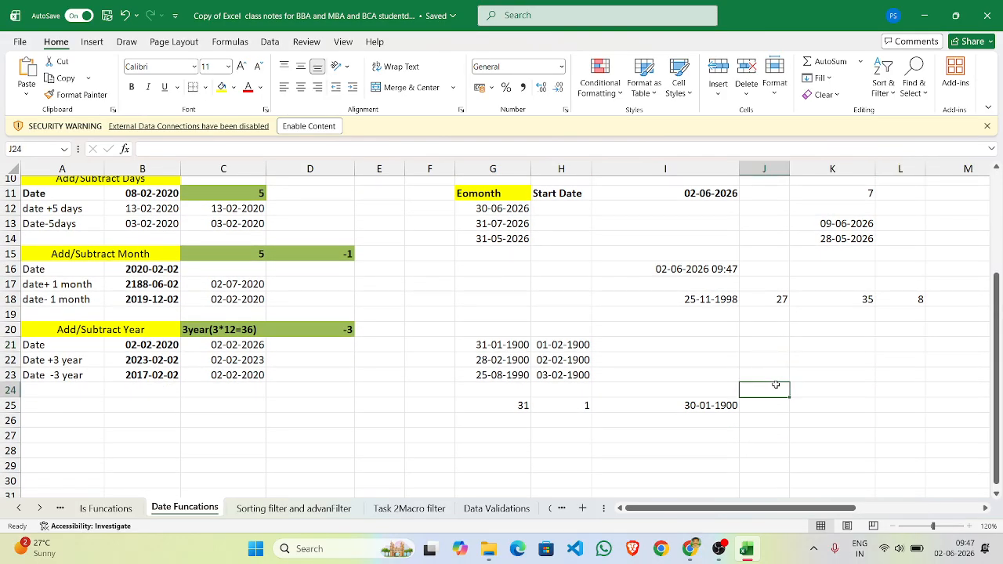
{"action": "left_click", "coordinate": [764, 299]}
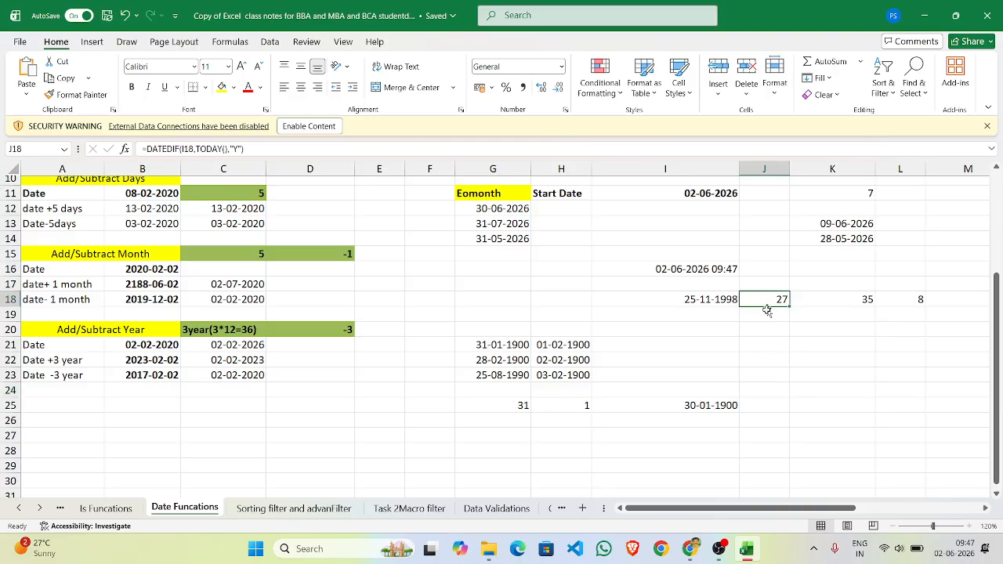
{"action": "left_click", "coordinate": [764, 330]}
{"action": "left_click_drag", "start_coordinate": [764, 330], "coordinate": [762, 453]}
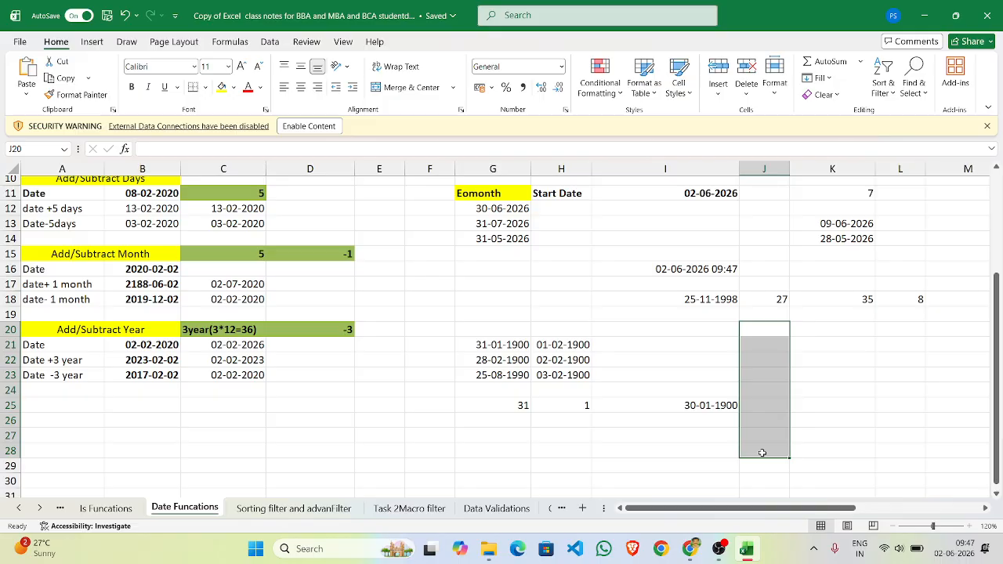
Review the date functions, the Add/Subtract Days, Month and Year sections, and the Eomonth block of the sheet
{"action": "scroll", "coordinate": [709, 301], "scroll_direction": "up", "scroll_amount": 3}
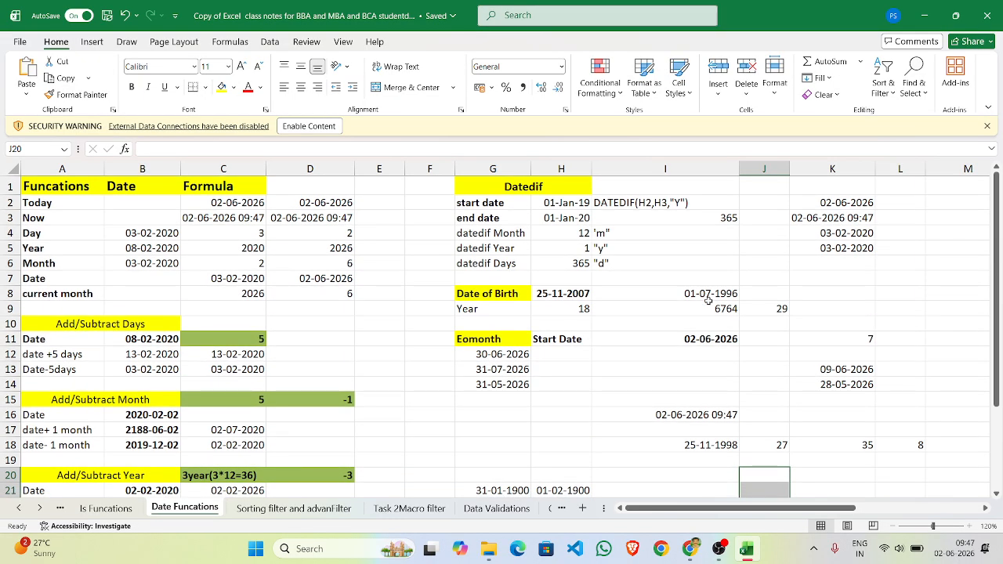
{"action": "scroll", "coordinate": [708, 301], "scroll_direction": "down", "scroll_amount": 2}
{"action": "scroll", "coordinate": [708, 301], "scroll_direction": "up", "scroll_amount": 2}
{"action": "scroll", "coordinate": [708, 301], "scroll_direction": "down", "scroll_amount": 1}
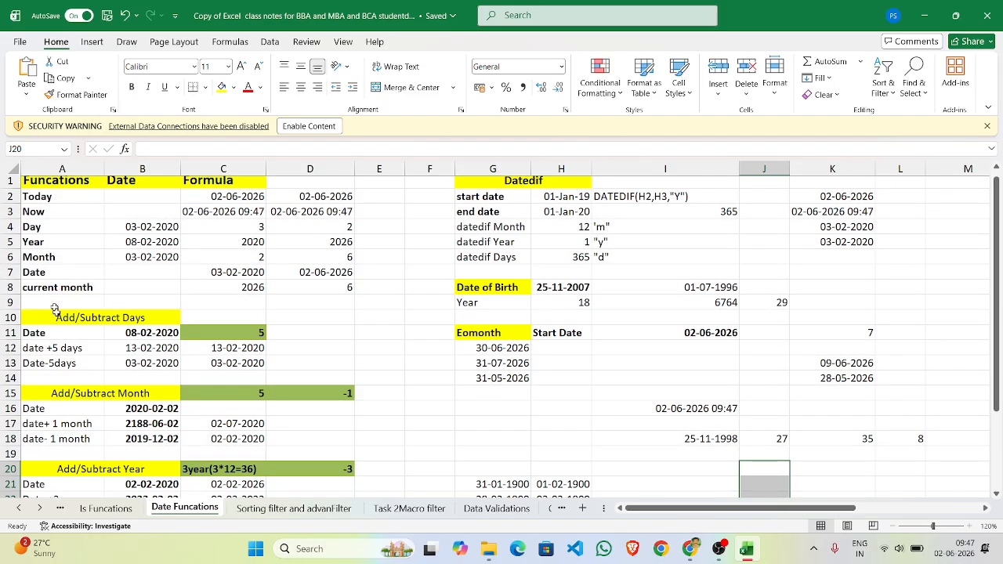
{"action": "scroll", "coordinate": [63, 345], "scroll_direction": "down", "scroll_amount": 1}
{"action": "scroll", "coordinate": [62, 345], "scroll_direction": "down", "scroll_amount": 1}
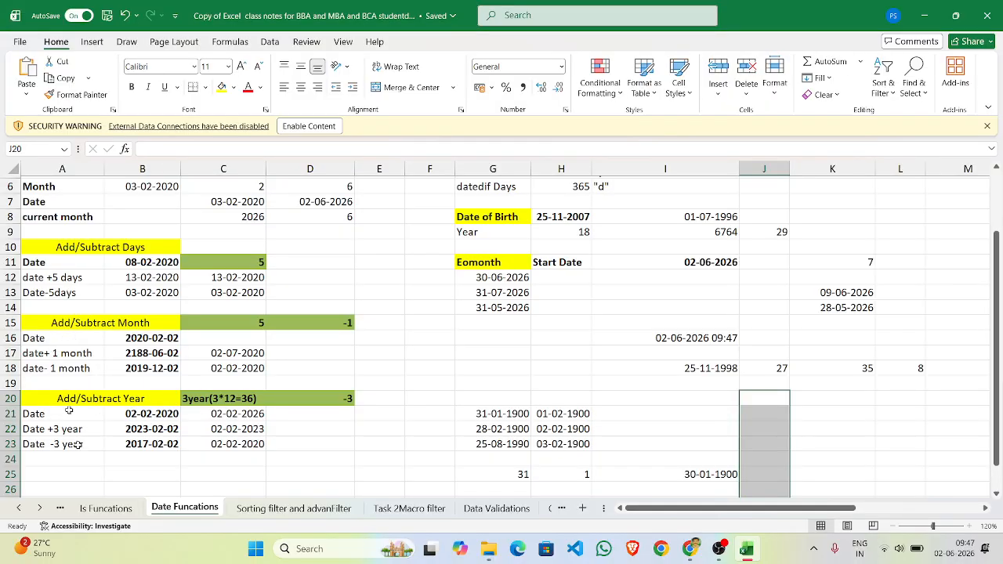
{"action": "scroll", "coordinate": [78, 458], "scroll_direction": "up", "scroll_amount": 2}
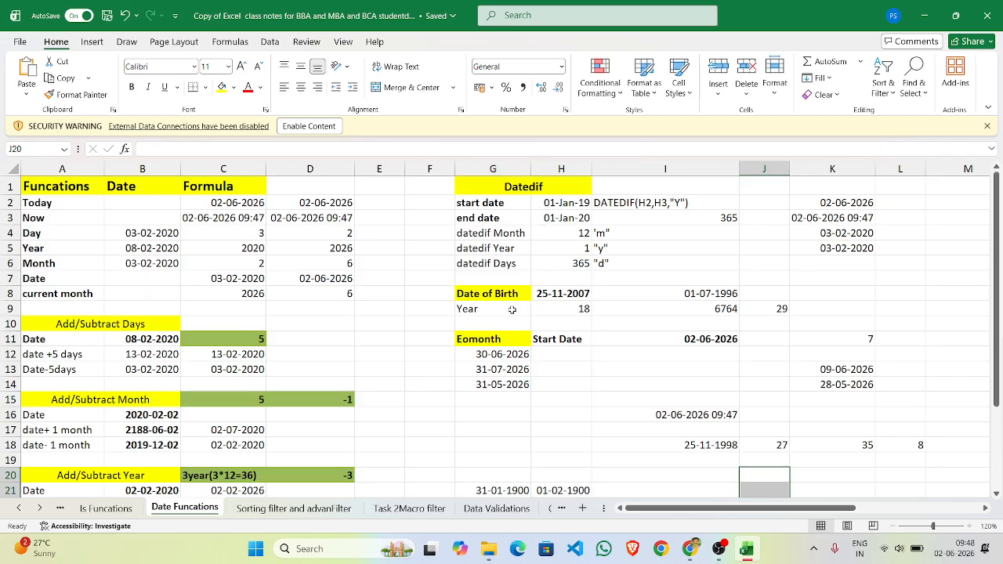
{"action": "scroll", "coordinate": [513, 301], "scroll_direction": "down", "scroll_amount": 3}
{"action": "scroll", "coordinate": [536, 294], "scroll_direction": "up", "scroll_amount": 1}
{"action": "left_click", "coordinate": [560, 265]}
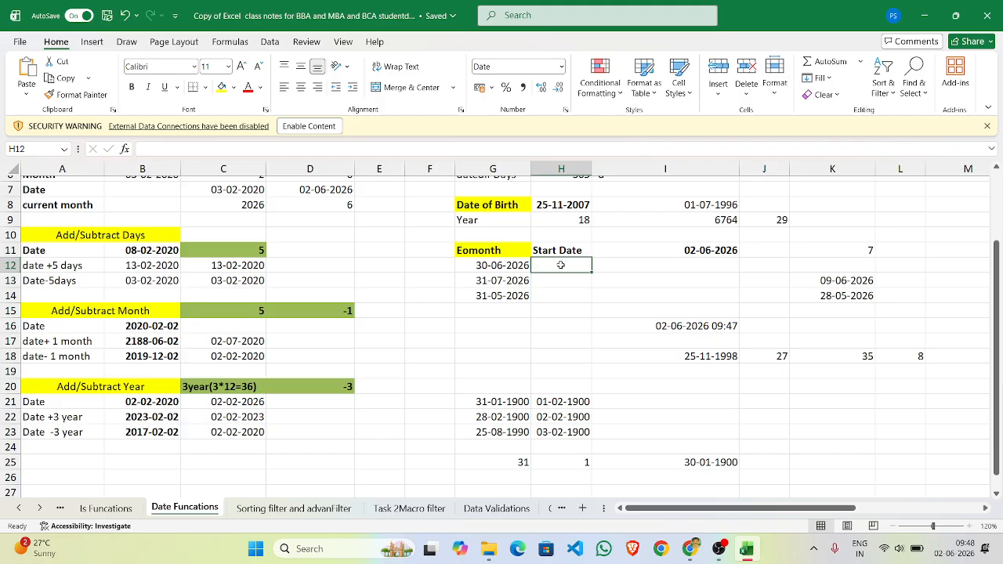
Switch to the Google Meet window, turn on the camera and return to the Excel workbook
{"action": "mouse_move", "coordinate": [689, 548]}
{"action": "left_click", "coordinate": [611, 478]}
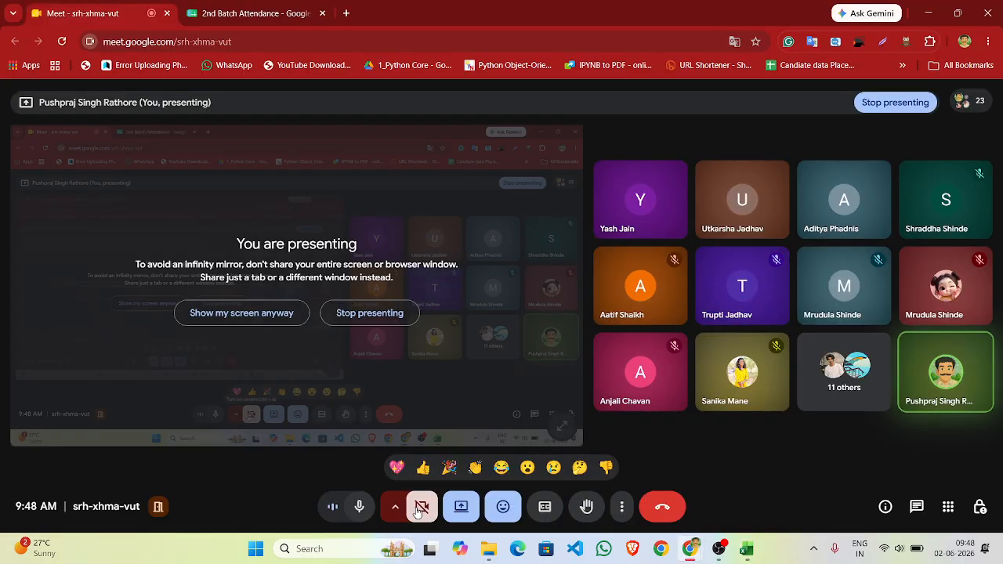
{"action": "left_click", "coordinate": [418, 507]}
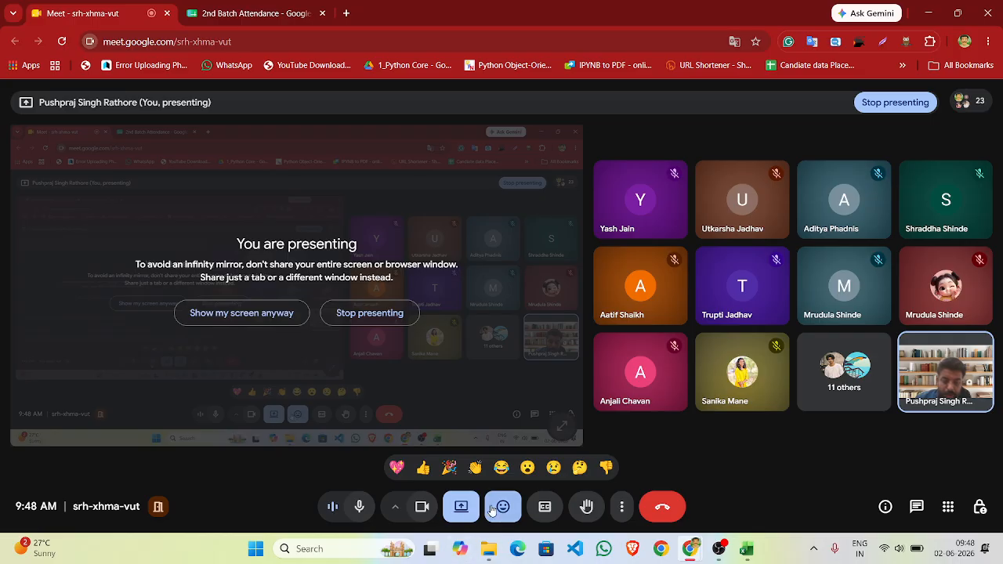
{"action": "left_click", "coordinate": [746, 550]}
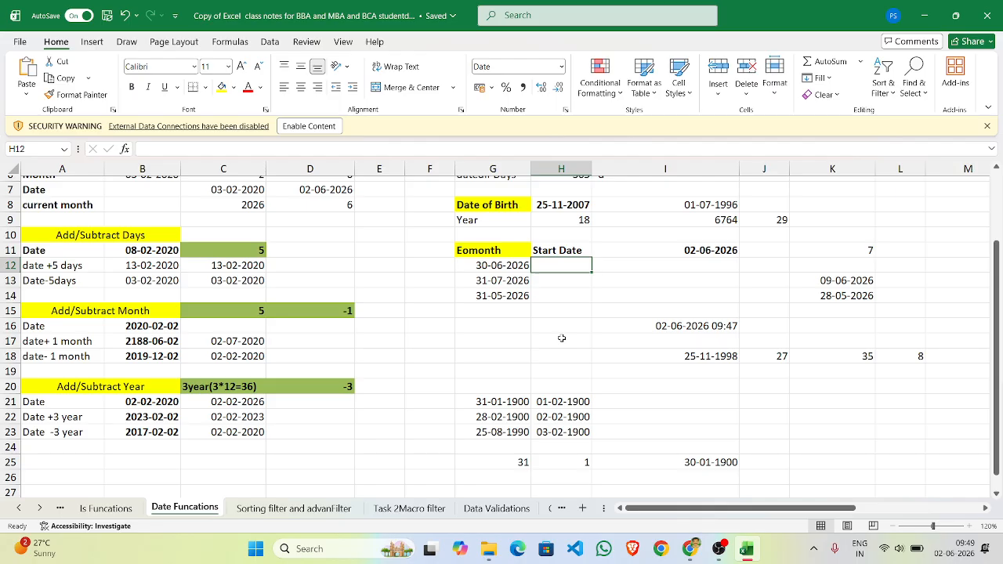
Examine the EOMONTH formulas in G12 and G13 and their reference to the start date in I11
{"action": "double_click", "coordinate": [509, 267]}
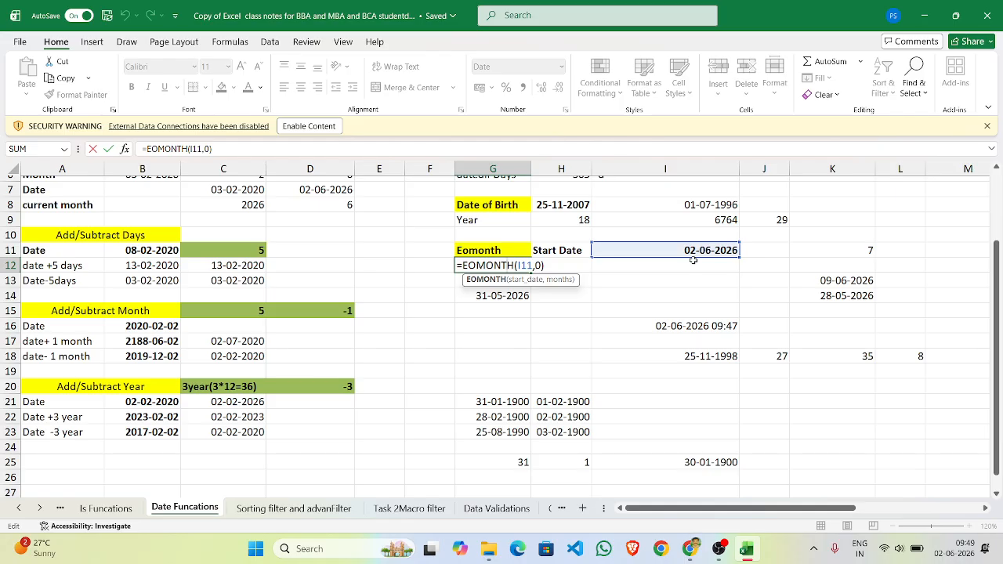
{"action": "key", "text": "Return"}
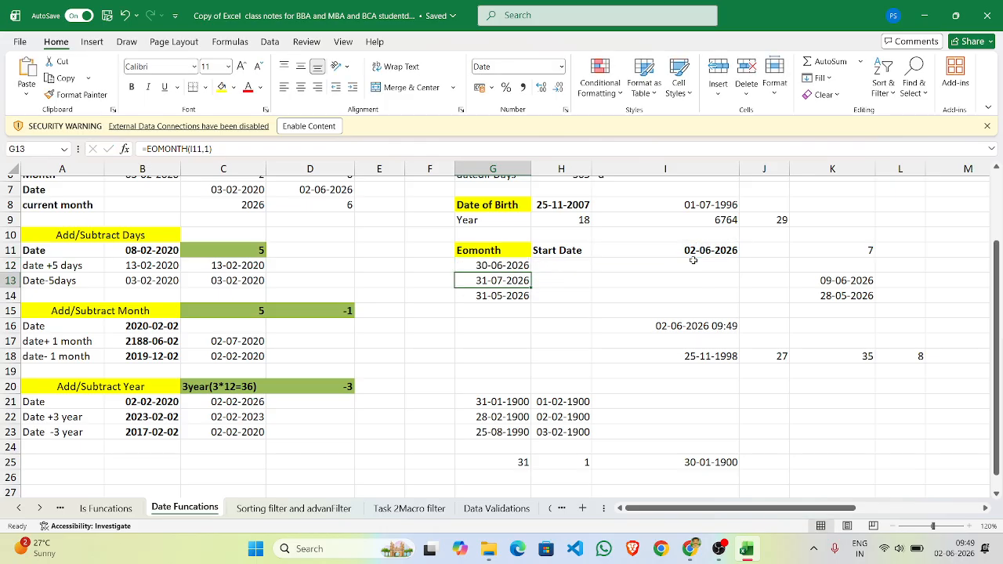
{"action": "left_click_drag", "start_coordinate": [509, 274], "coordinate": [508, 270]}
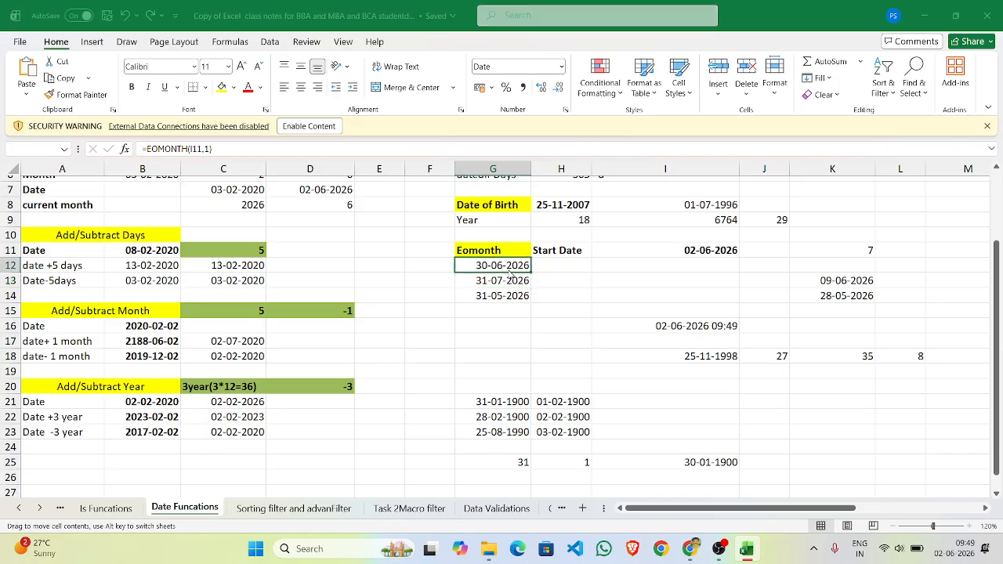
{"action": "left_click", "coordinate": [614, 220]}
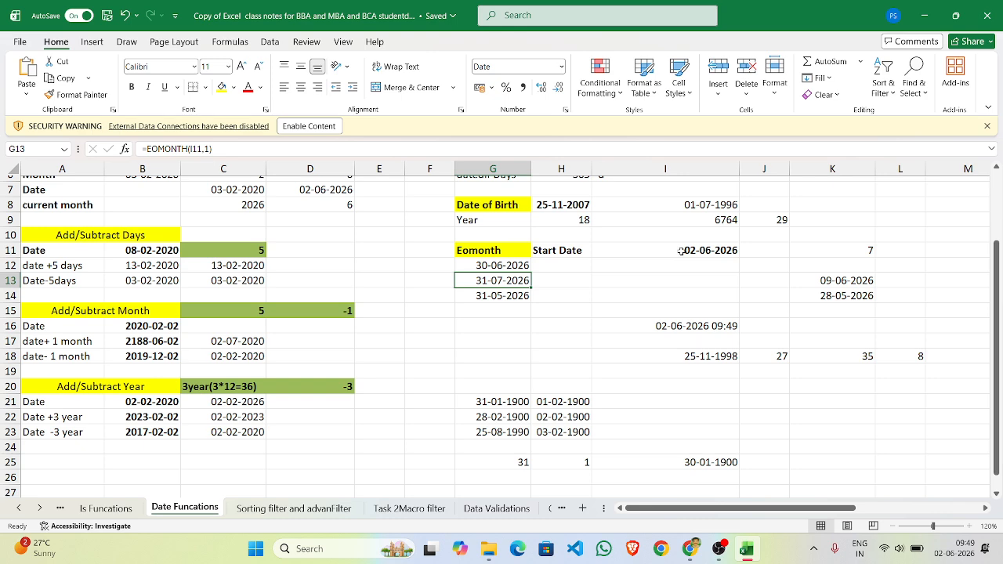
Examine the EOMONTH formulas in G13 and G14 and their reference to the start date in I11
{"action": "double_click", "coordinate": [529, 282]}
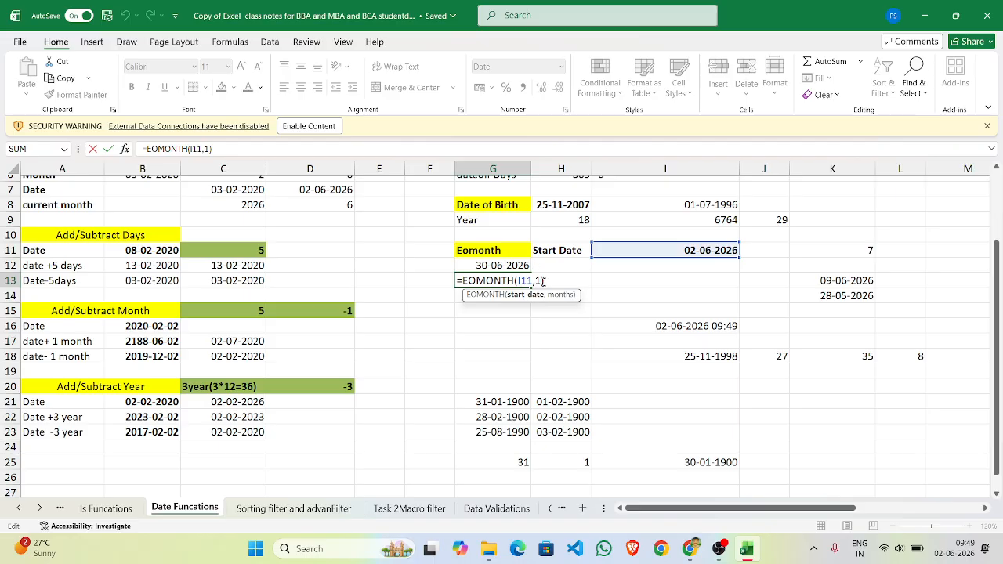
{"action": "key", "text": "Return"}
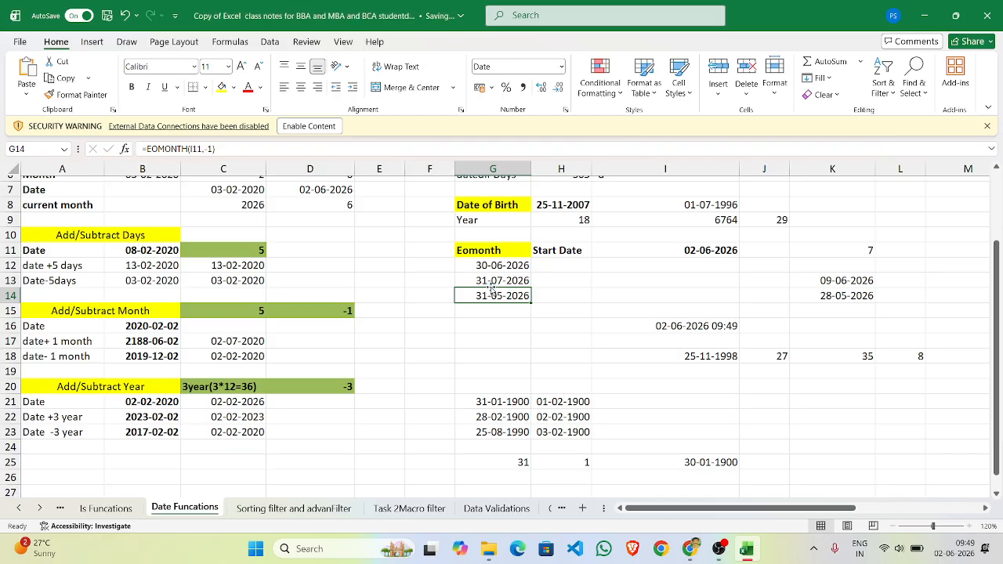
{"action": "double_click", "coordinate": [495, 296]}
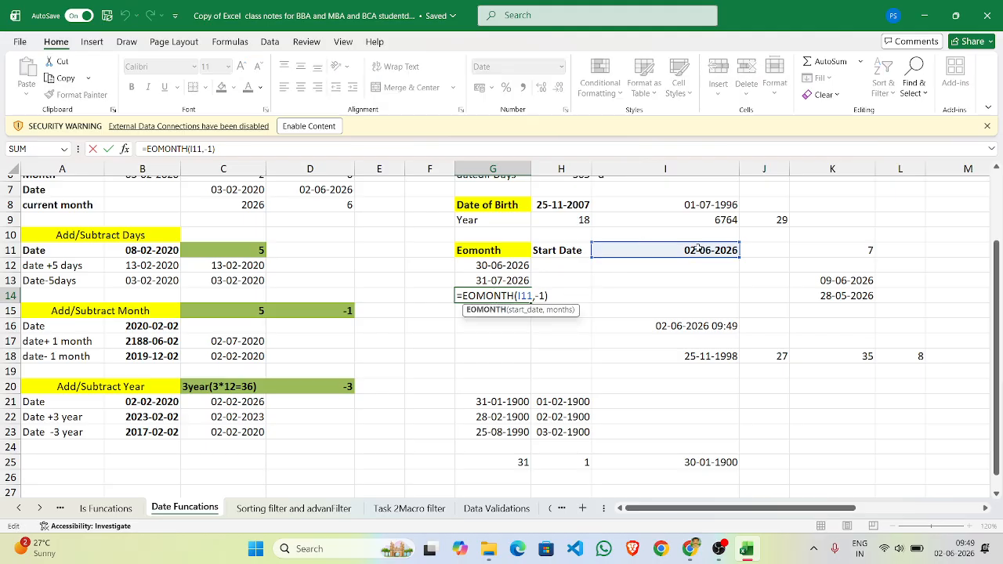
{"action": "key", "text": "Return"}
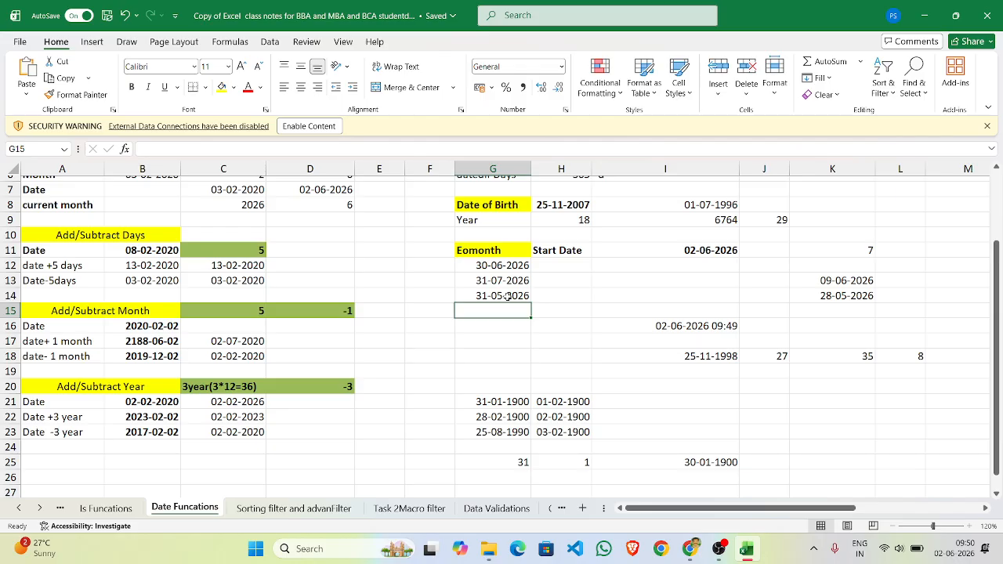
Enter =EOMONTH(I11,0) in I12 to get the end of the start date's own month
{"action": "left_click", "coordinate": [672, 263]}
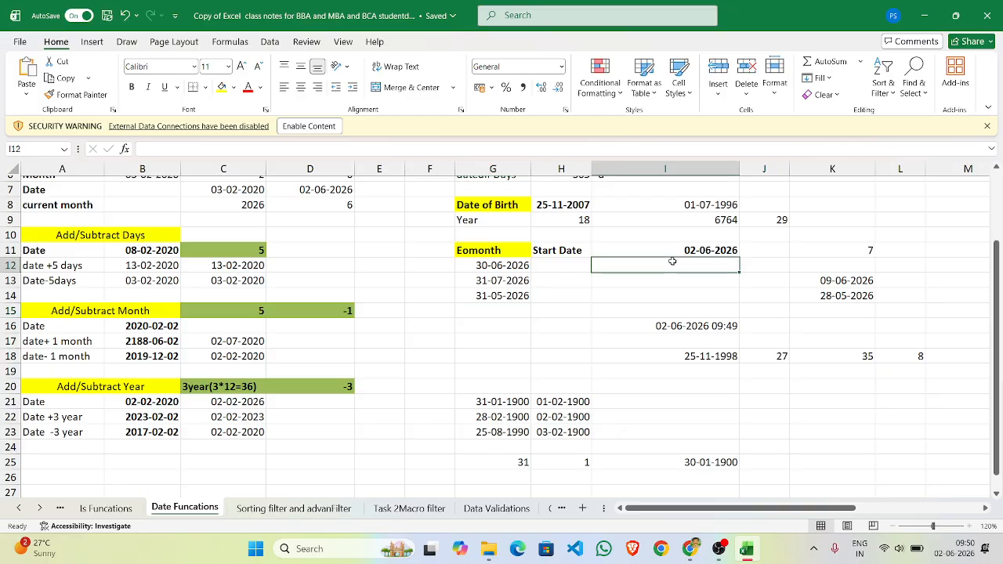
{"action": "type", "text": "=e"}
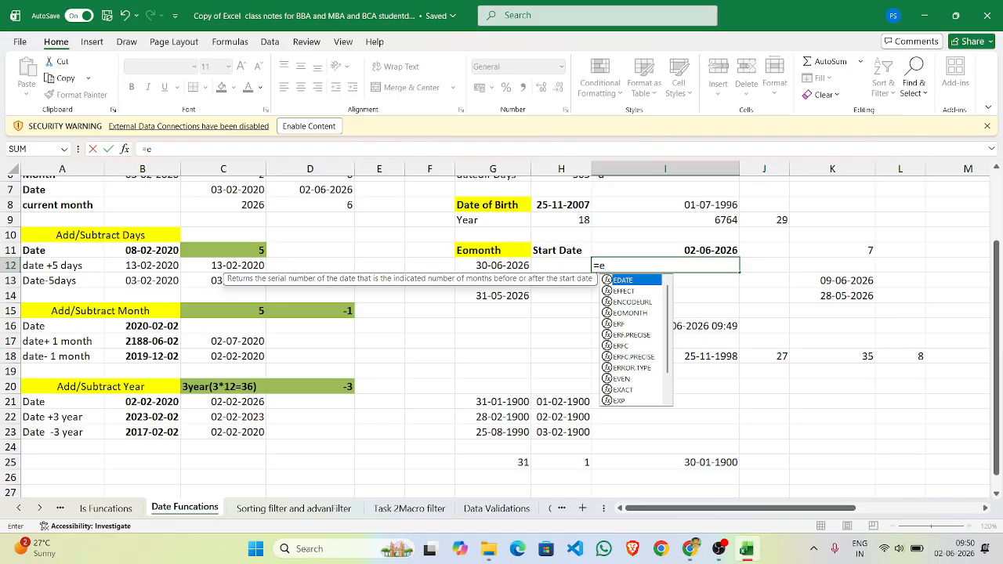
{"action": "type", "text": "o"}
{"action": "double_click", "coordinate": [649, 284]}
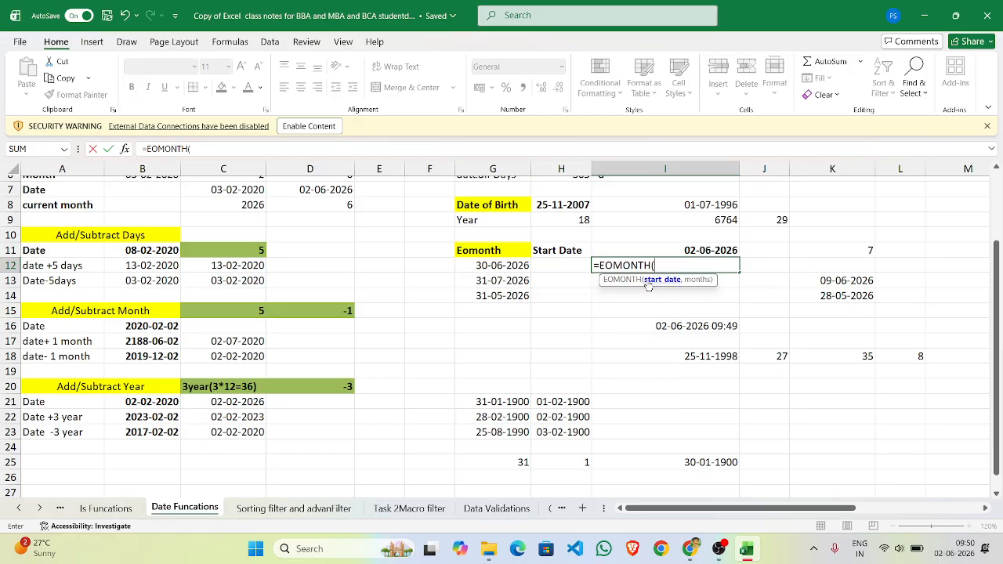
{"action": "left_click", "coordinate": [715, 250]}
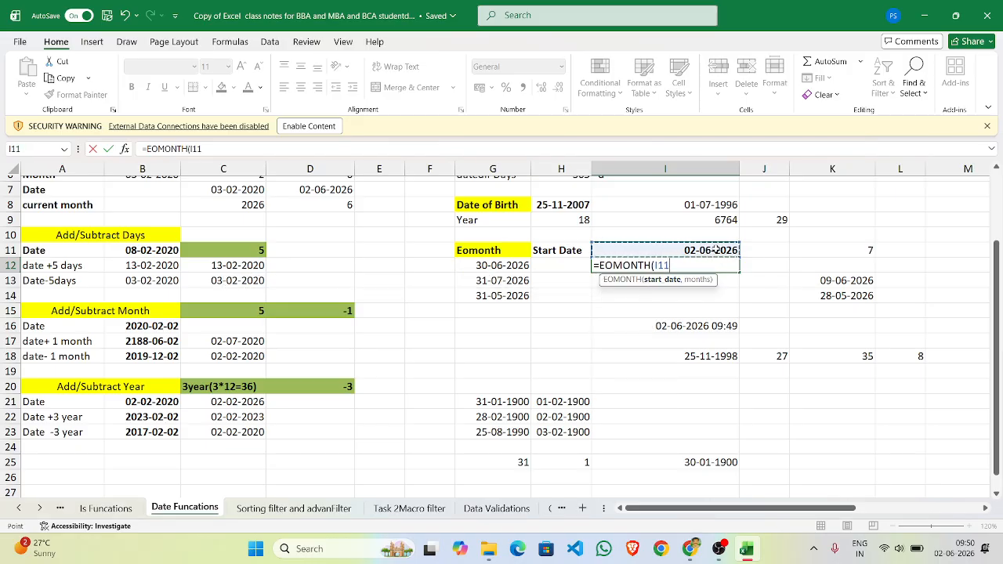
{"action": "type", "text": ",0"}
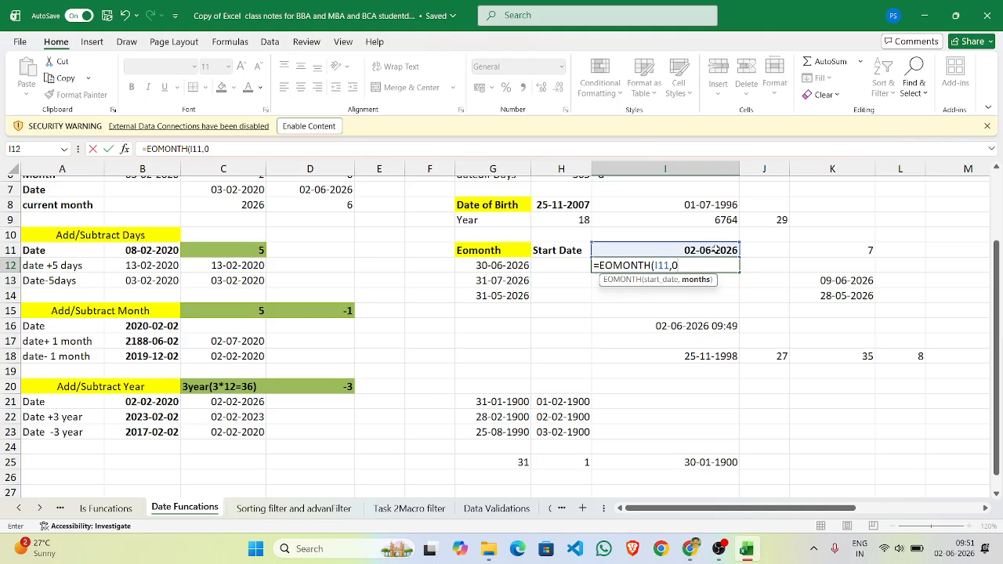
{"action": "key", "text": "Return"}
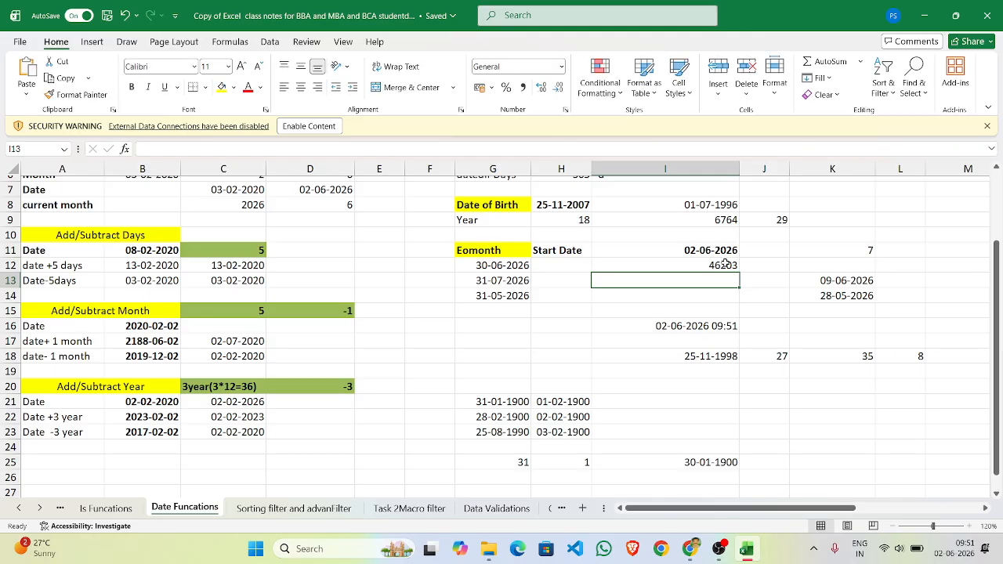
Format the EOMONTH result in I12 as Short Date
{"action": "left_click", "coordinate": [725, 264]}
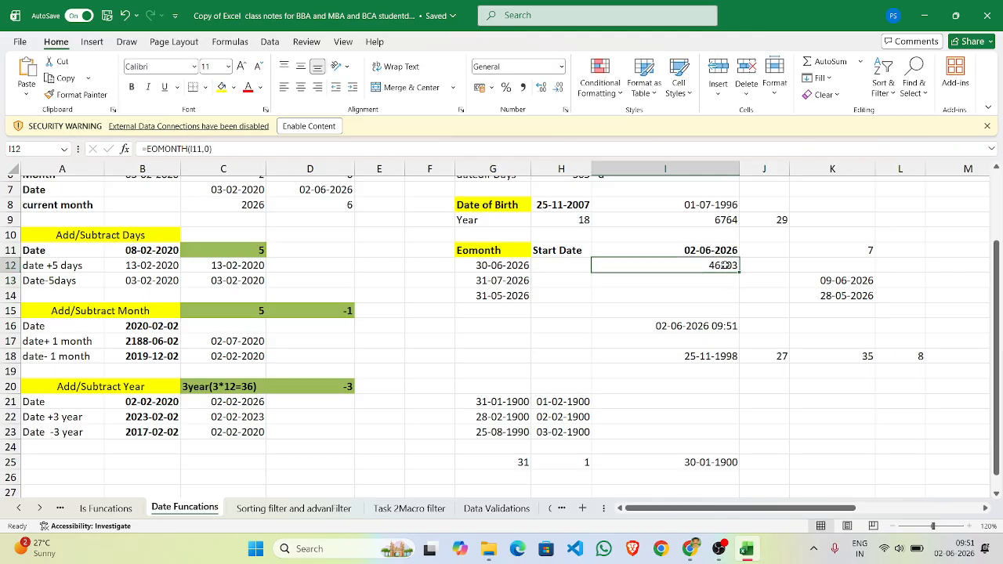
{"action": "left_click", "coordinate": [561, 69]}
{"action": "left_click", "coordinate": [519, 215]}
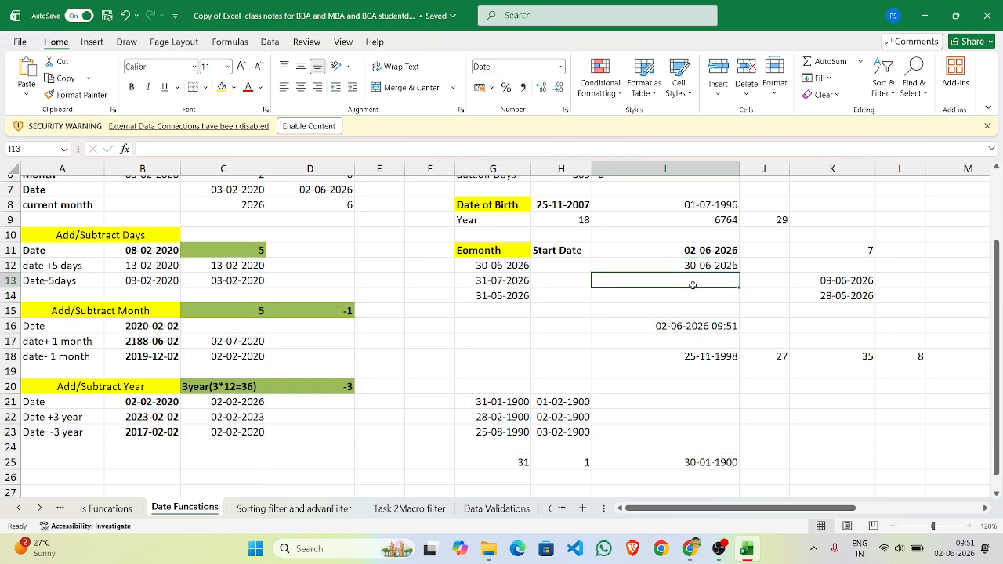
Enter =EOMONTH(I11,1) in I13 to get the end of the month after the start date
{"action": "left_click", "coordinate": [682, 249]}
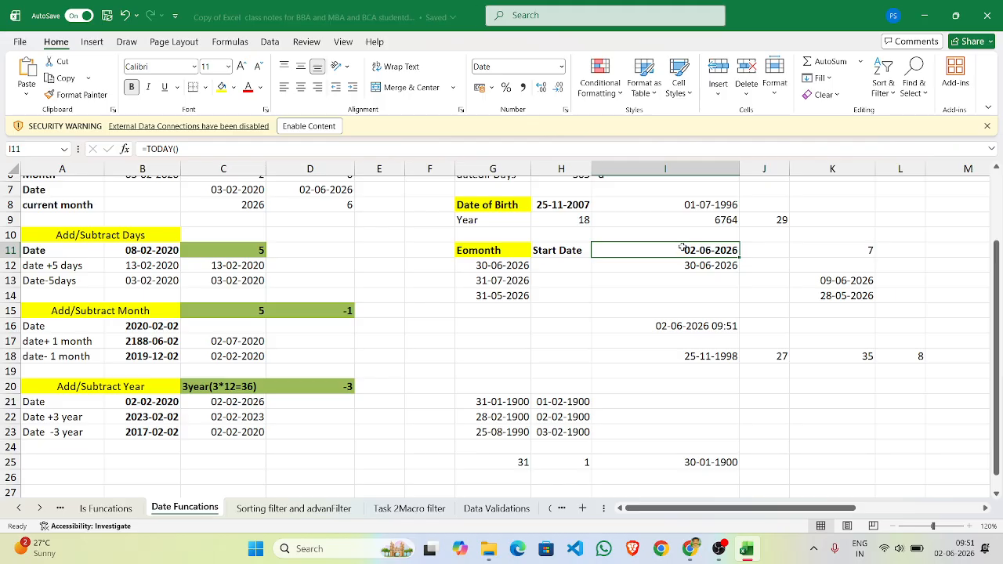
{"action": "left_click", "coordinate": [697, 280]}
{"action": "type", "text": "=emo"}
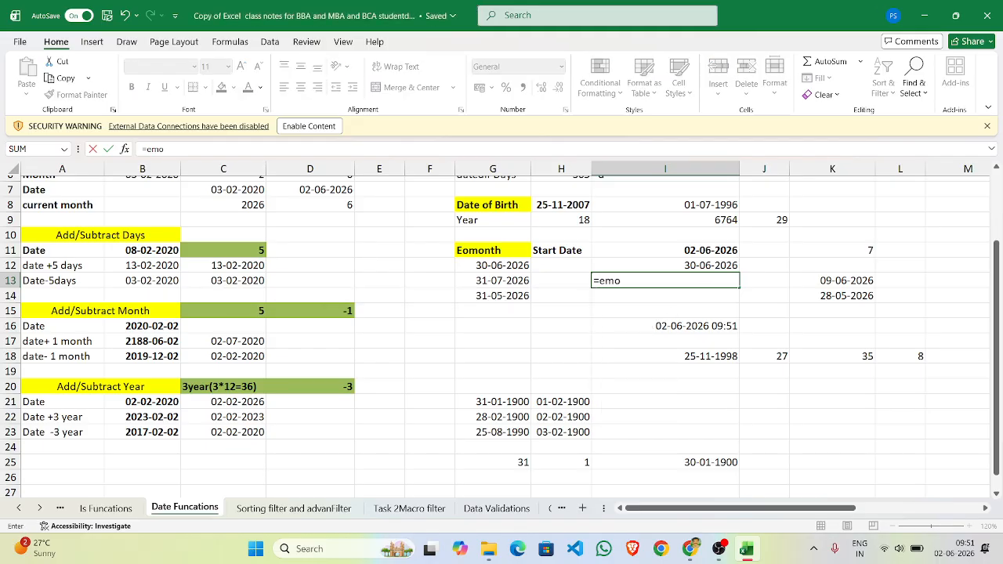
{"action": "key", "text": "BackSpace"}
{"action": "key", "text": "BackSpace"}
{"action": "type", "text": "om"}
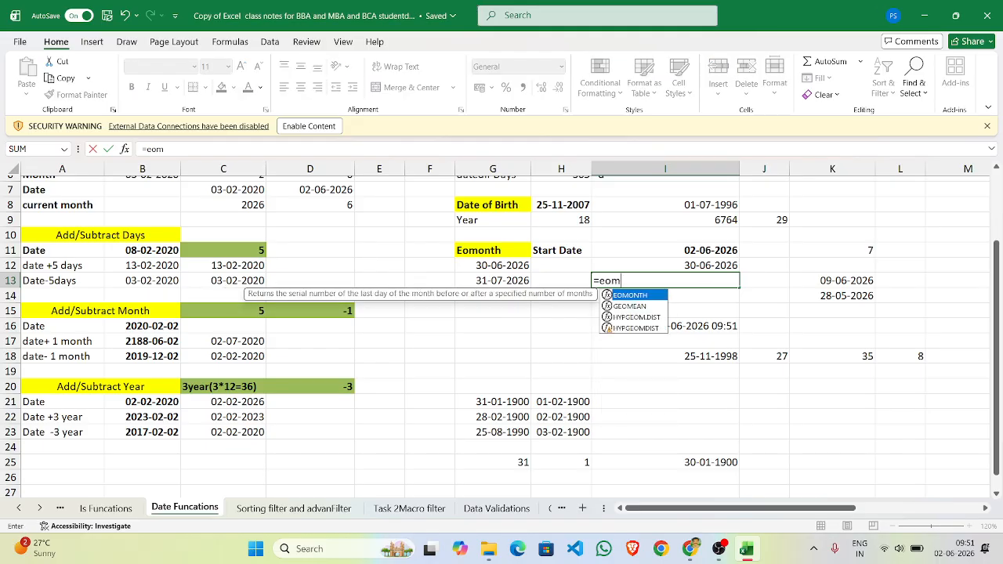
{"action": "double_click", "coordinate": [651, 295]}
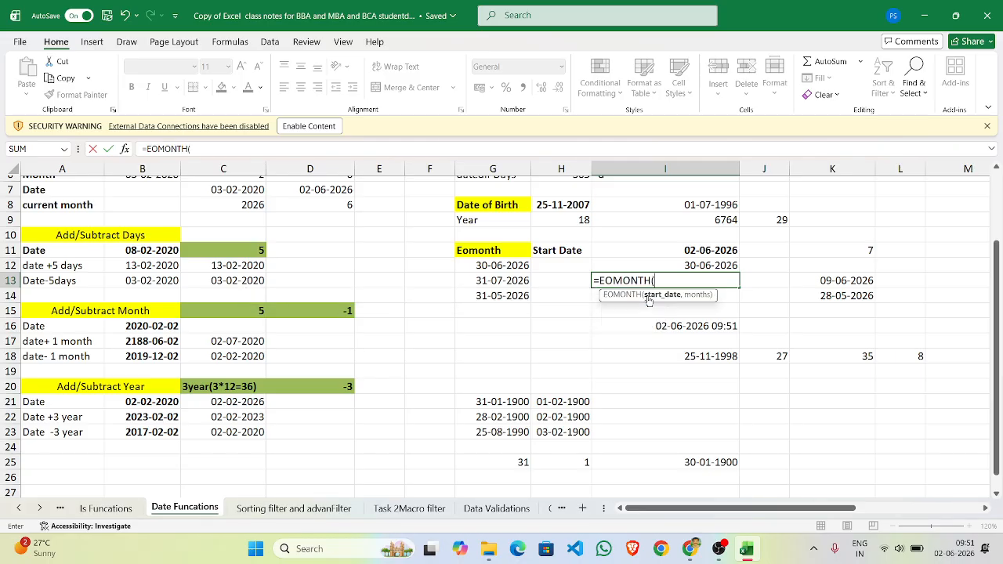
{"action": "left_click", "coordinate": [721, 249]}
{"action": "type", "text": ",1"}
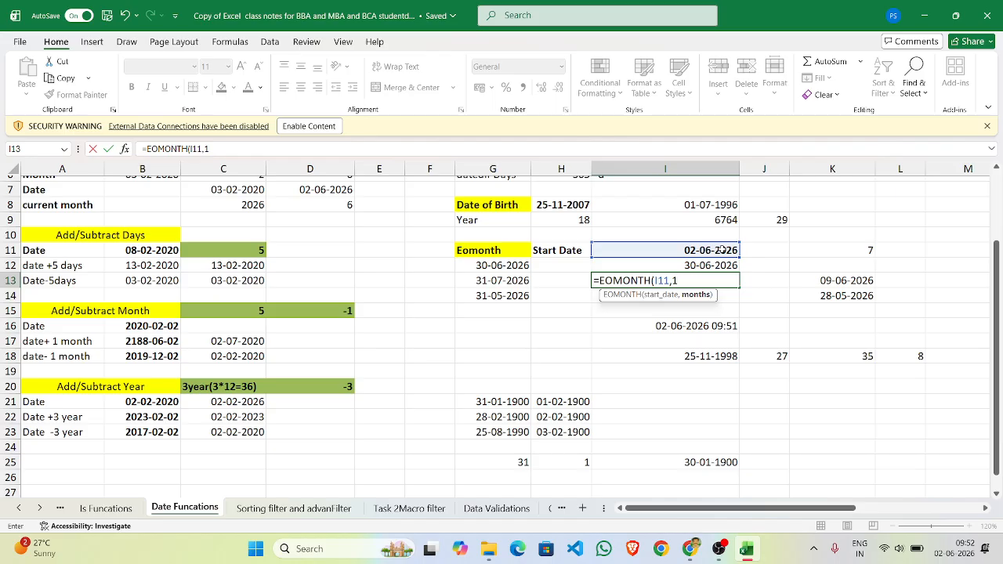
{"action": "type", "text": ")"}
{"action": "key", "text": "Return"}
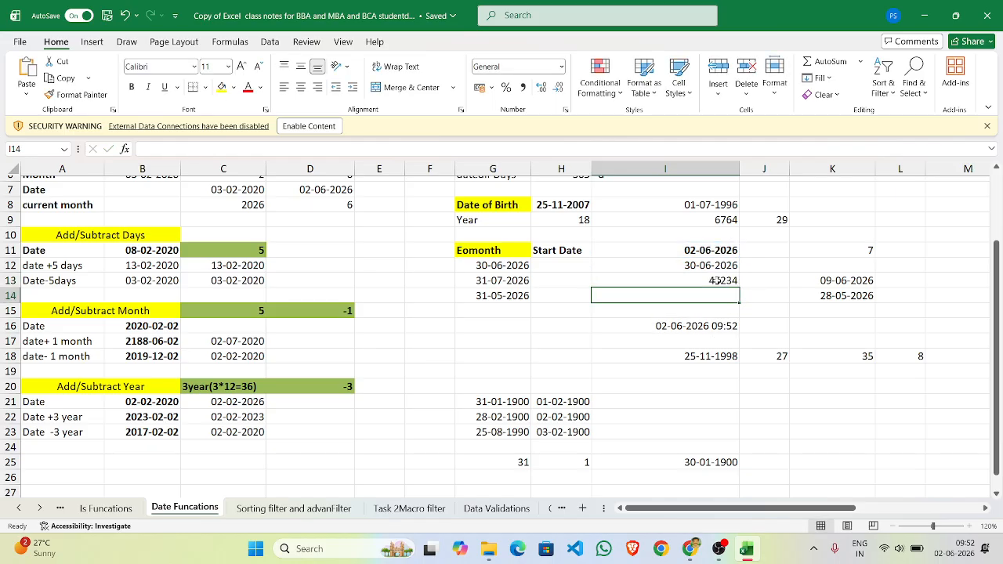
Format the EOMONTH result in I13 as Short Date
{"action": "left_click", "coordinate": [716, 280]}
{"action": "left_click", "coordinate": [561, 67]}
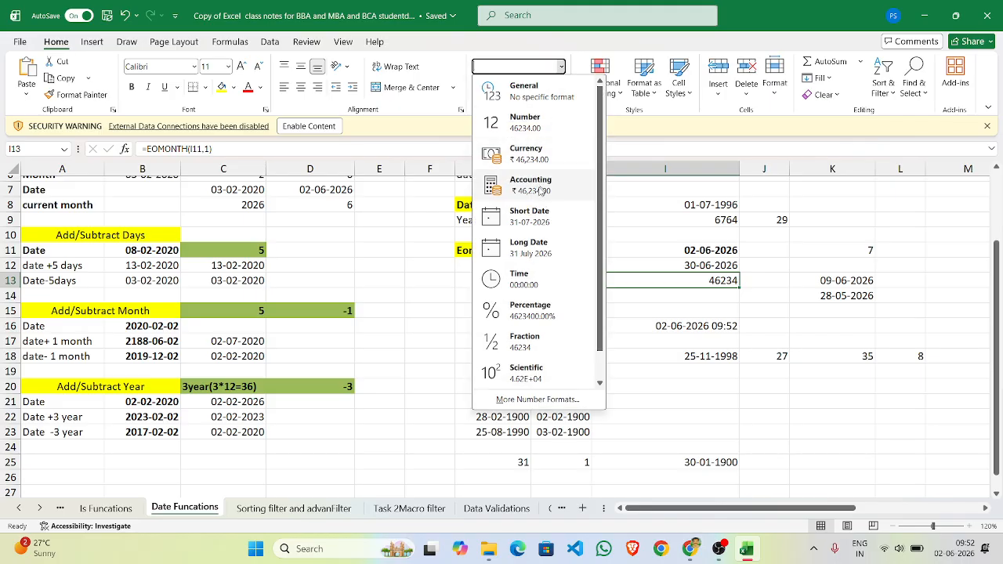
{"action": "left_click", "coordinate": [526, 217]}
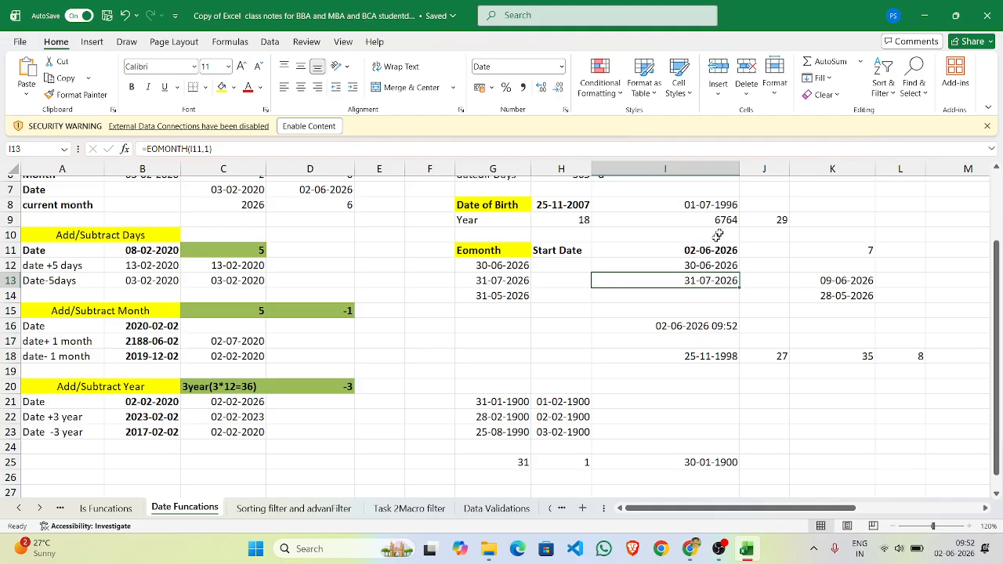
Enter the formula =eomnth(I11,-1) in I14 for the end of the month before the start date
{"action": "left_click", "coordinate": [704, 296]}
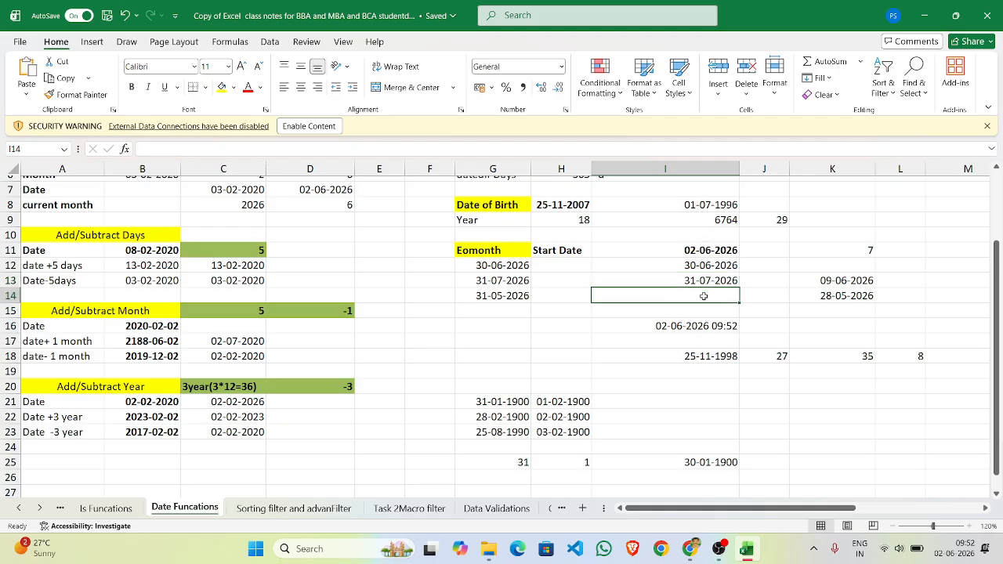
{"action": "left_click", "coordinate": [706, 250]}
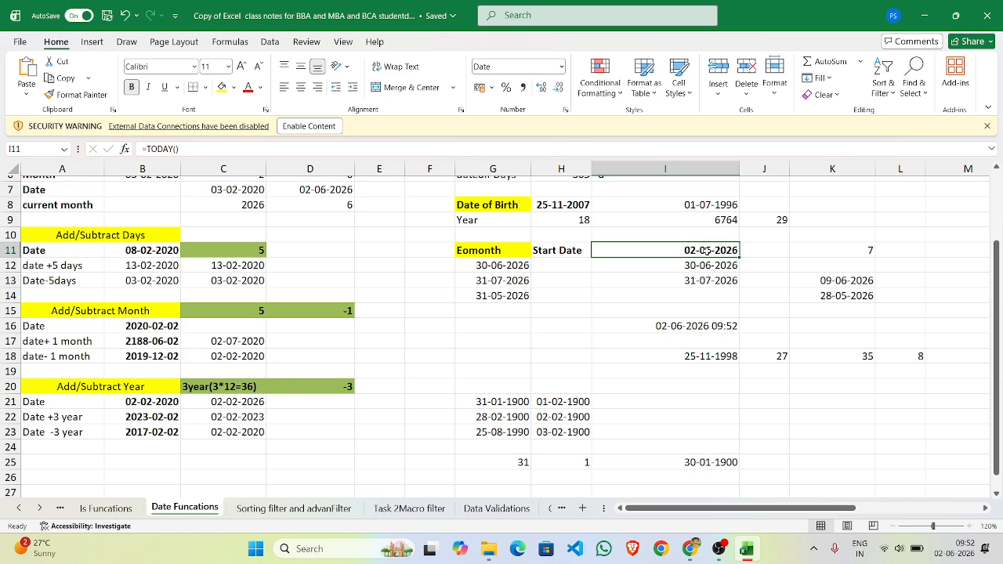
{"action": "left_click", "coordinate": [697, 299]}
{"action": "type", "text": "em"}
{"action": "key", "text": "BackSpace"}
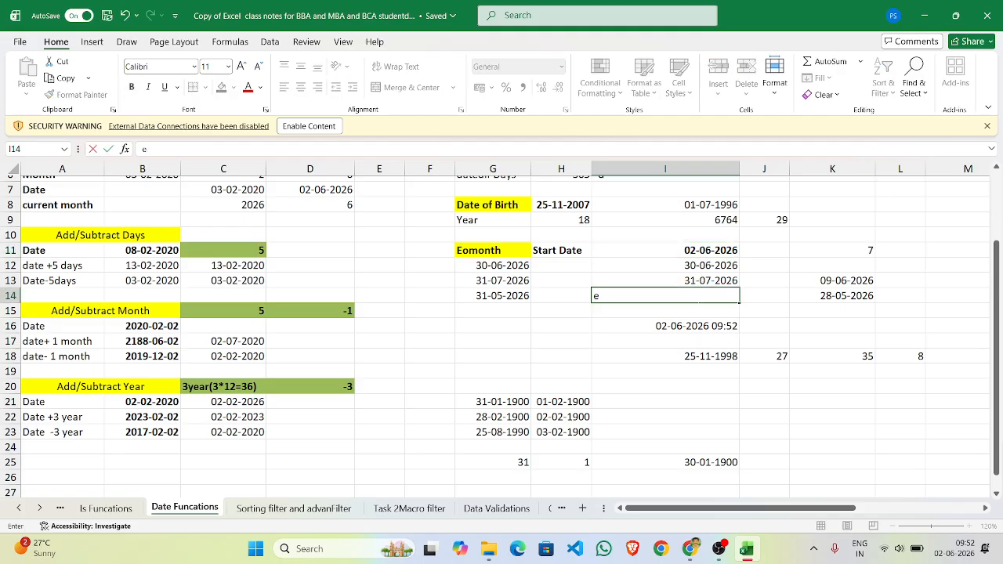
{"action": "type", "text": "om"}
{"action": "key", "text": "BackSpace"}
{"action": "key", "text": "BackSpace"}
{"action": "key", "text": "BackSpace"}
{"action": "type", "text": "=e"}
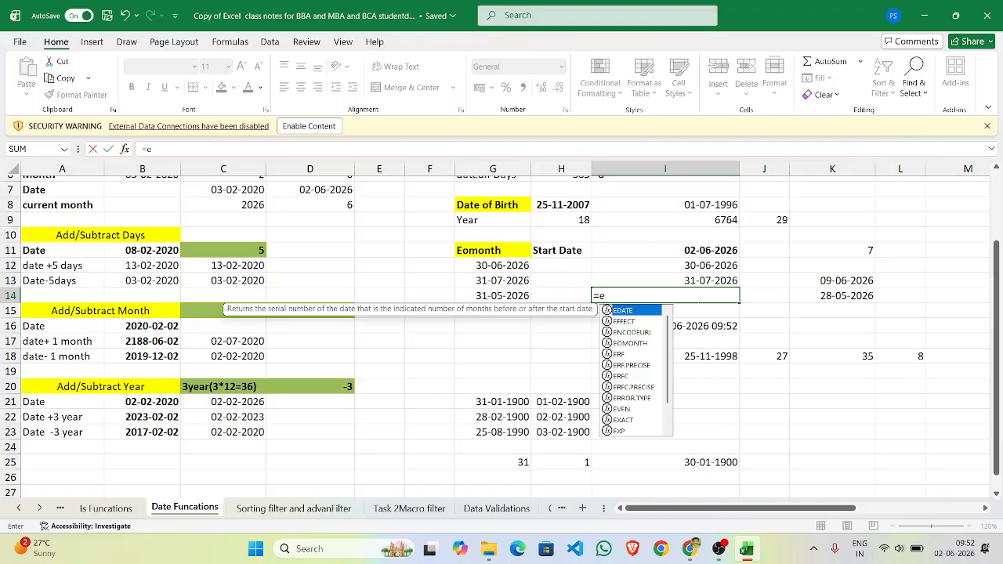
{"action": "type", "text": "omnth"}
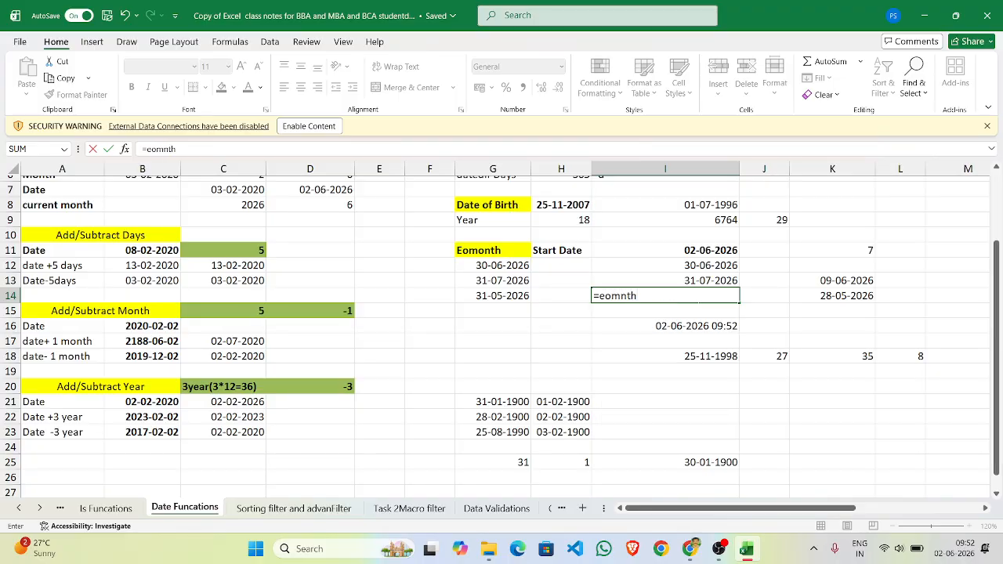
{"action": "type", "text": "("}
{"action": "left_click", "coordinate": [698, 248]}
{"action": "type", "text": ","}
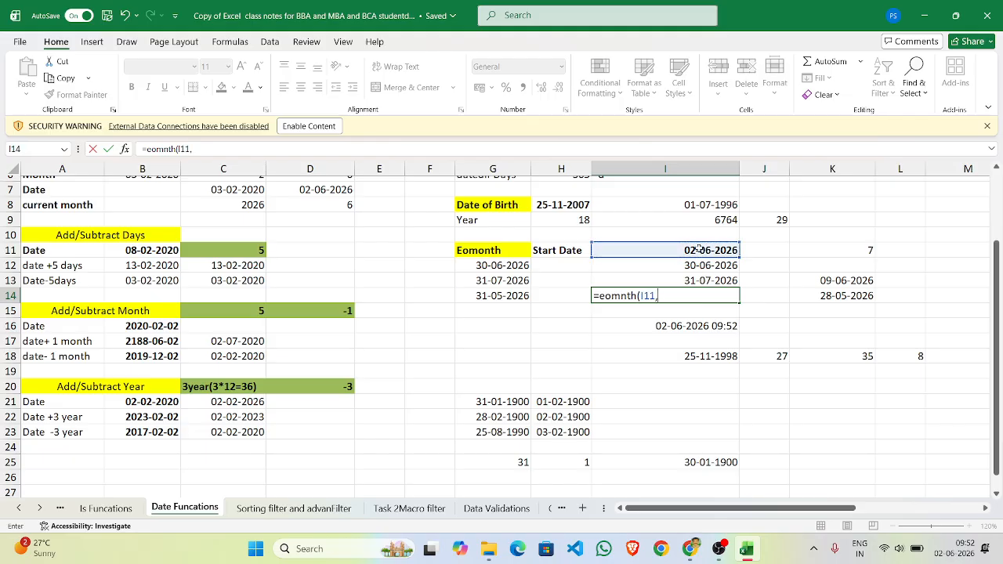
{"action": "type", "text": "-1)"}
{"action": "key", "text": "Return"}
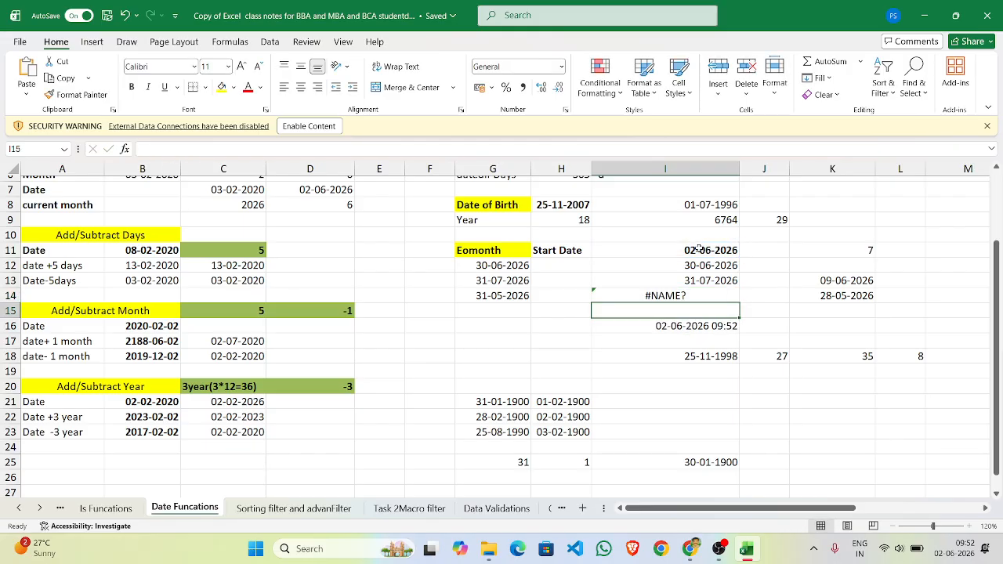
Correct the misspelled function name in I14 so that the formula reads =EOMONTH(I11,-1)
{"action": "left_click", "coordinate": [690, 295]}
{"action": "double_click", "coordinate": [688, 295]}
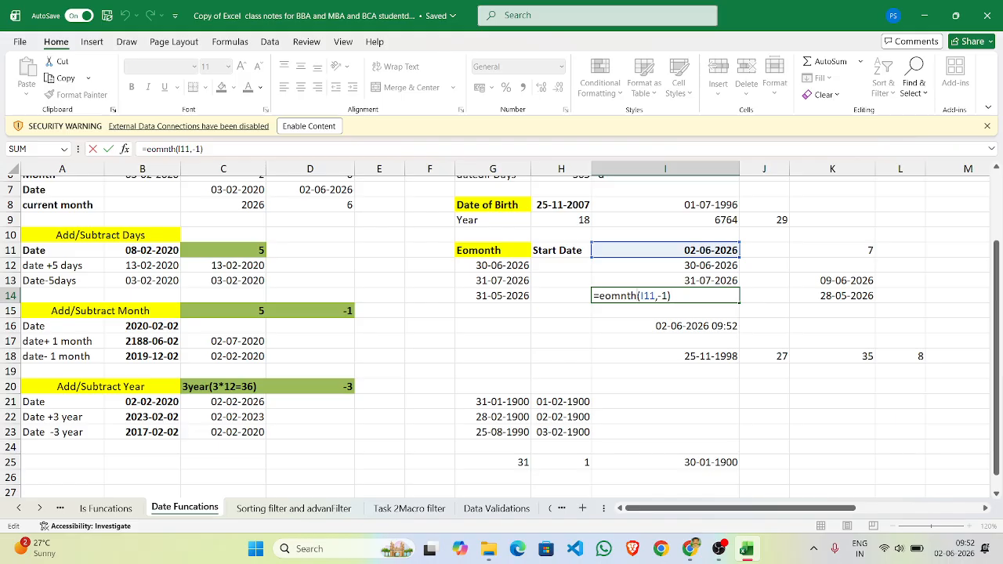
{"action": "key", "text": "BackSpace"}
{"action": "key", "text": "BackSpace"}
{"action": "key", "text": "BackSpace"}
{"action": "key", "text": "BackSpace"}
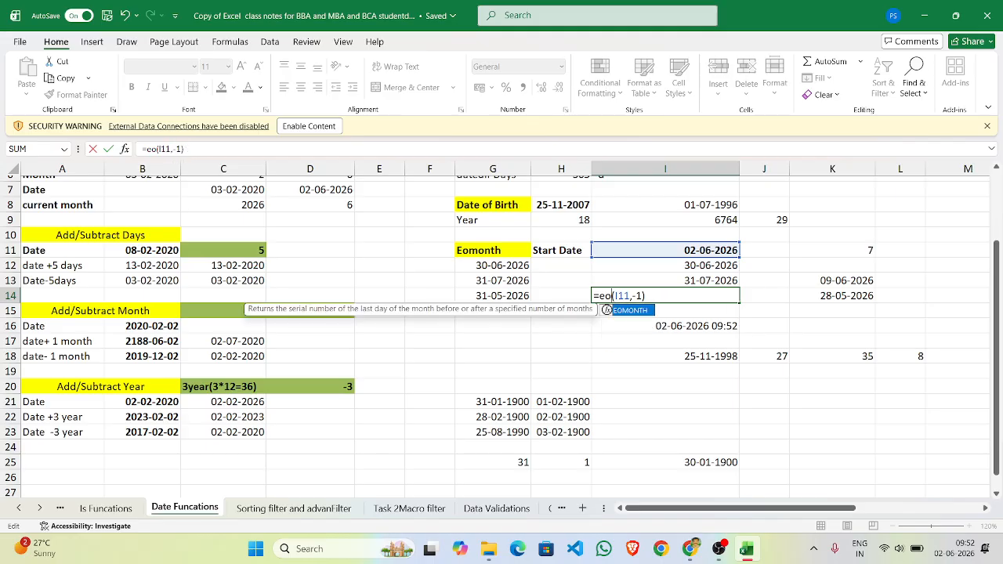
{"action": "type", "text": "month"}
{"action": "key", "text": "Return"}
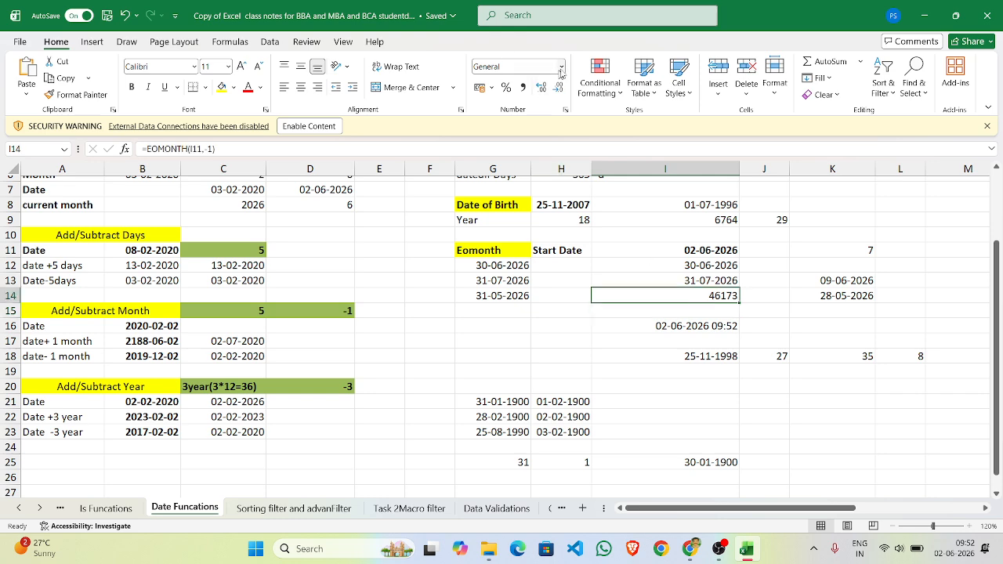
Format the EOMONTH result in I14 as Short Date
{"action": "left_click", "coordinate": [561, 72]}
{"action": "left_click", "coordinate": [538, 227]}
{"action": "left_click", "coordinate": [536, 228]}
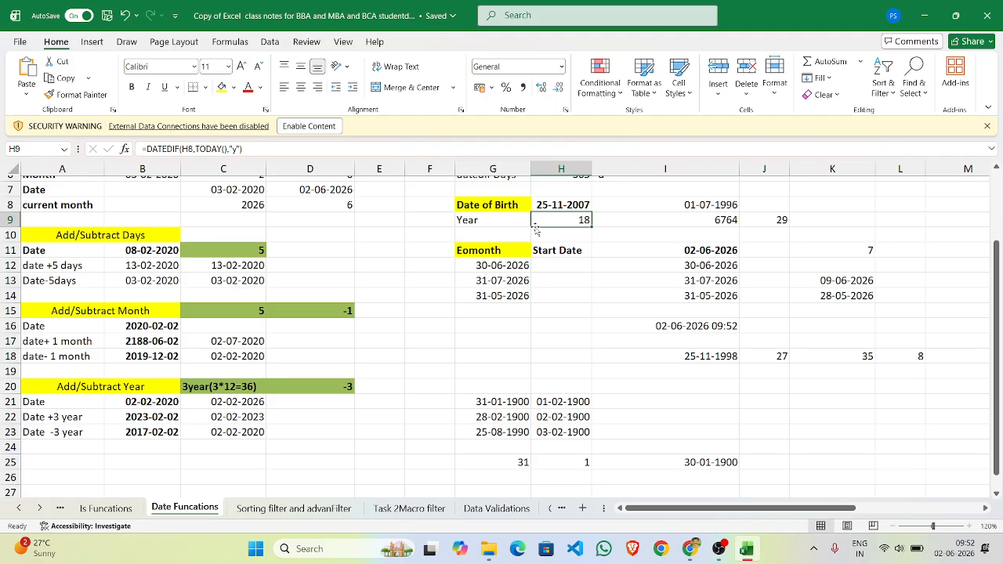
{"action": "scroll", "coordinate": [459, 338], "scroll_direction": "up", "scroll_amount": 2}
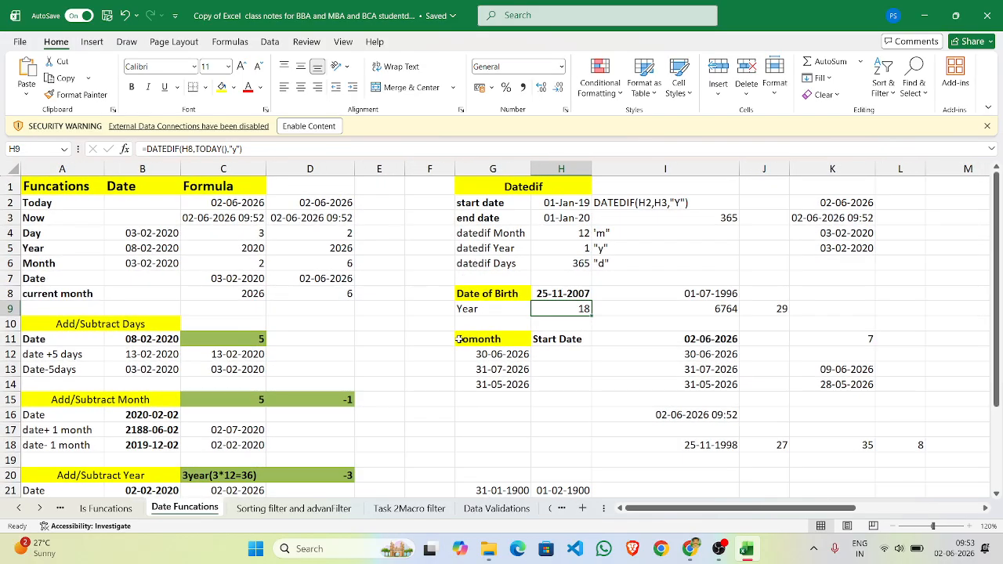
{"action": "scroll", "coordinate": [459, 338], "scroll_direction": "down", "scroll_amount": 2}
{"action": "scroll", "coordinate": [459, 339], "scroll_direction": "up", "scroll_amount": 2}
Switch to the Chrome window with Google Meet and bring up the 2nd Batch Attendance spreadsheet
{"action": "mouse_move", "coordinate": [686, 536]}
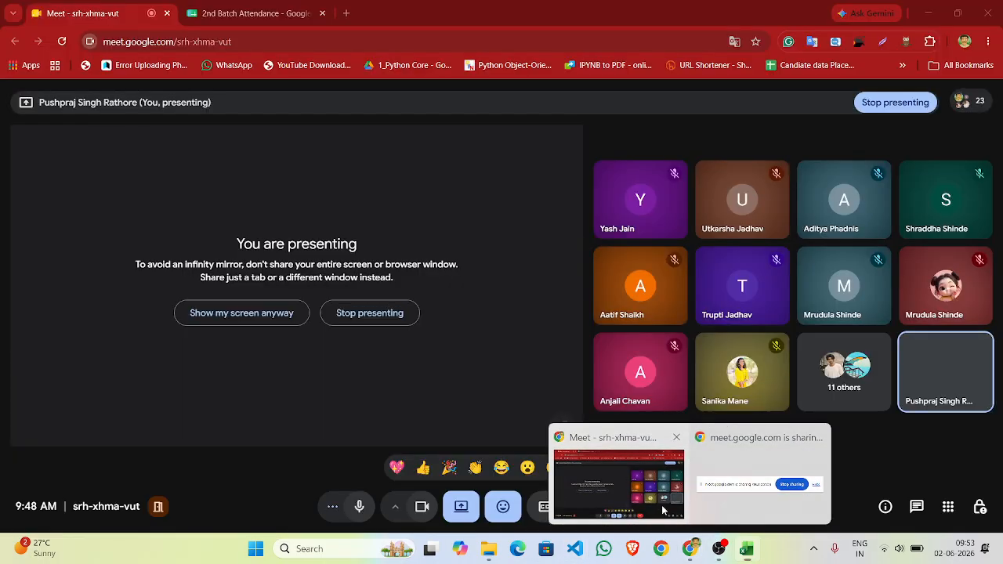
{"action": "left_click", "coordinate": [662, 509]}
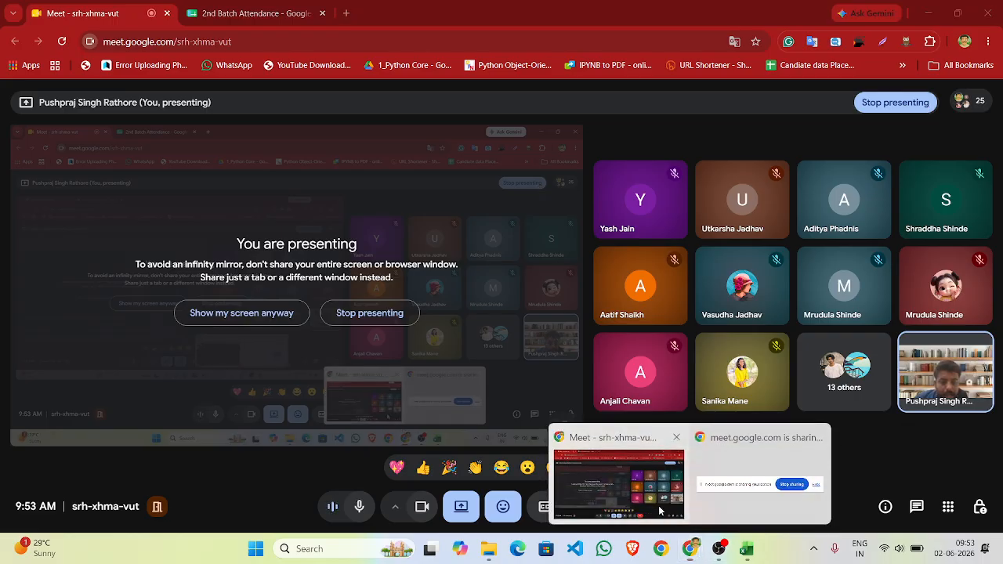
{"action": "left_click", "coordinate": [340, 66]}
{"action": "left_click", "coordinate": [258, 11]}
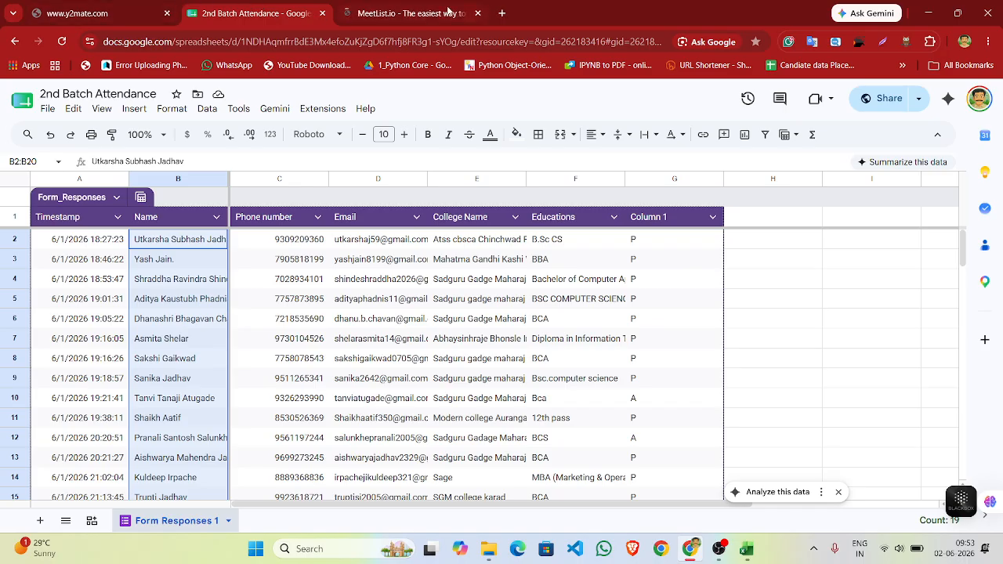
Close the MeetList.io and y2mate browser tabs, keeping only the attendance spreadsheet open
{"action": "left_click", "coordinate": [476, 13]}
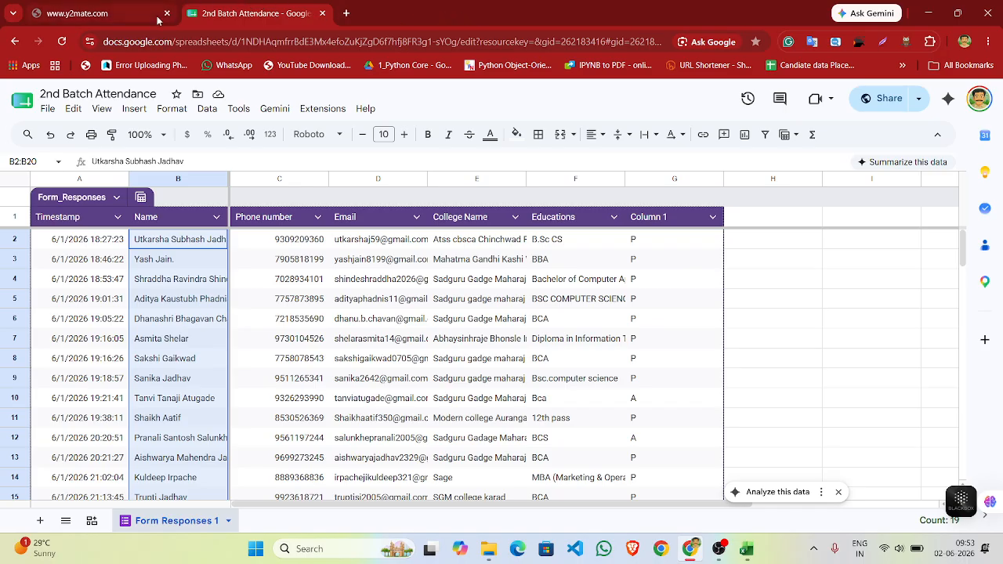
{"action": "left_click", "coordinate": [158, 18]}
{"action": "left_click", "coordinate": [167, 13]}
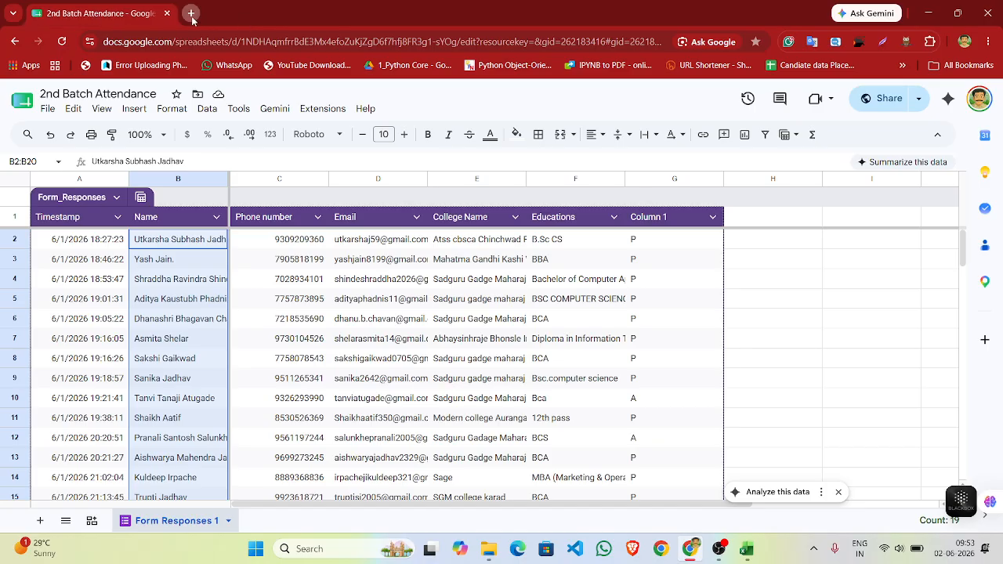
Open WhatsApp Web in a new browser tab and show the "Need Data Placement Batch 9 to 11" group chat
{"action": "left_click", "coordinate": [191, 13]}
{"action": "left_click", "coordinate": [331, 265]}
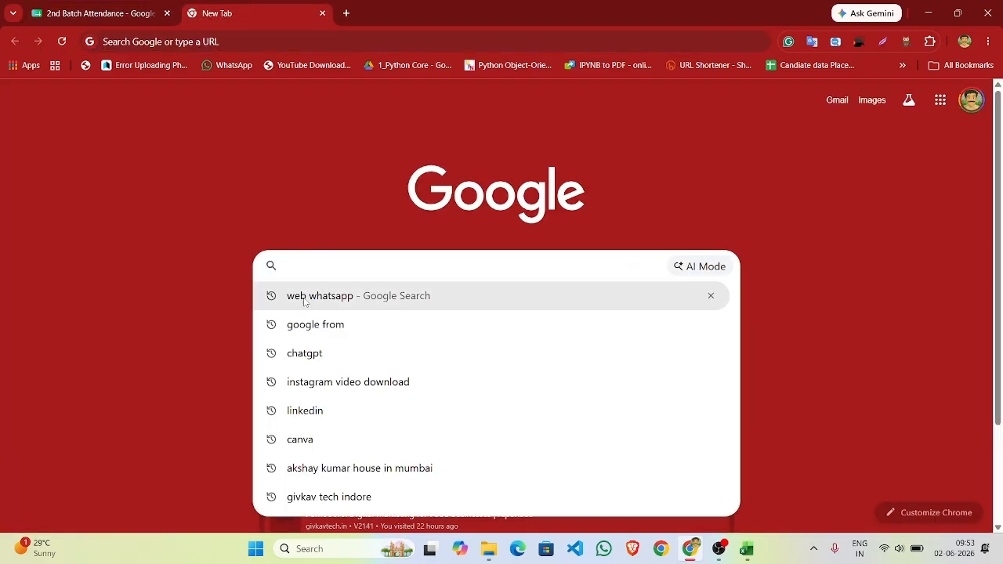
{"action": "left_click", "coordinate": [309, 293]}
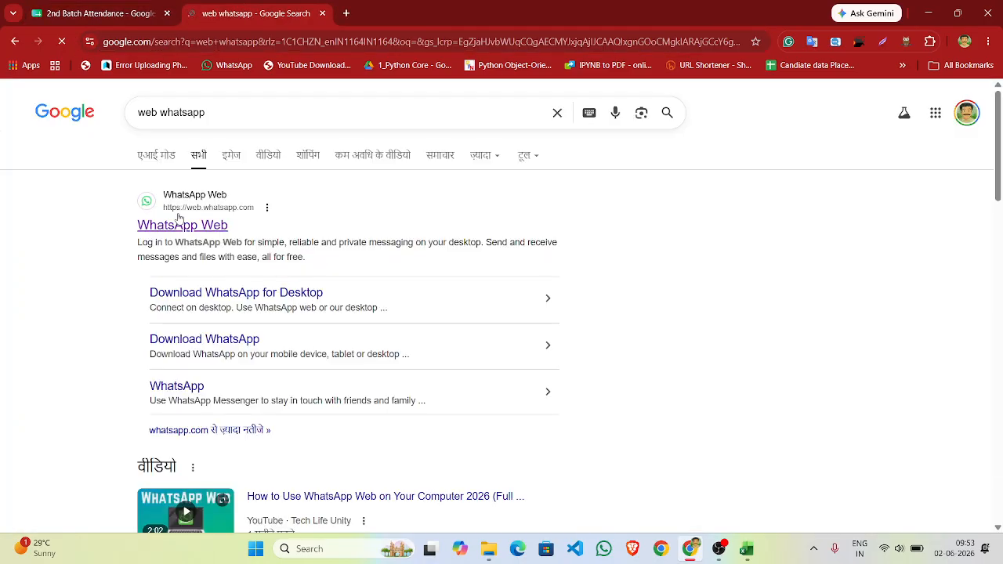
{"action": "left_click", "coordinate": [178, 223]}
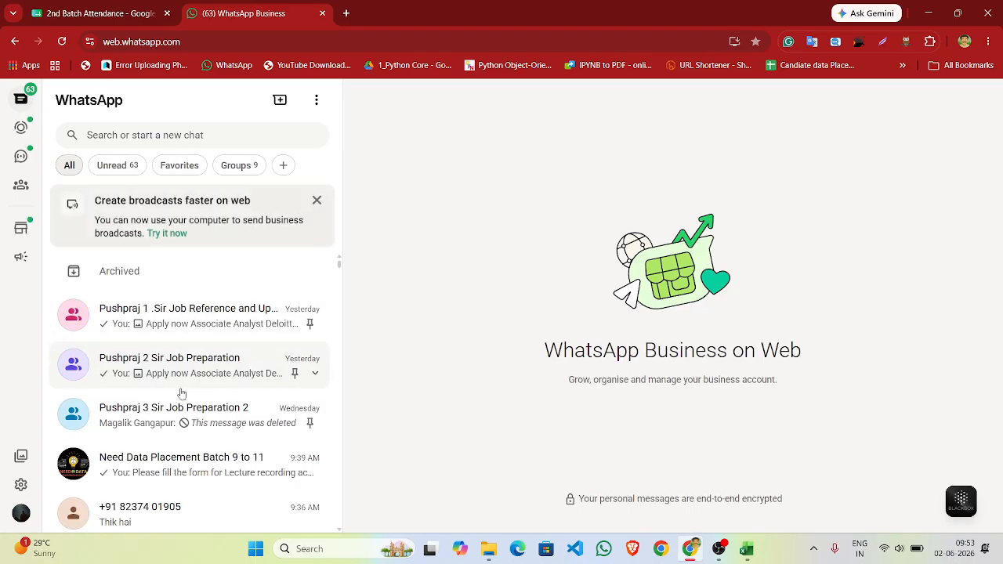
{"action": "left_click", "coordinate": [251, 456]}
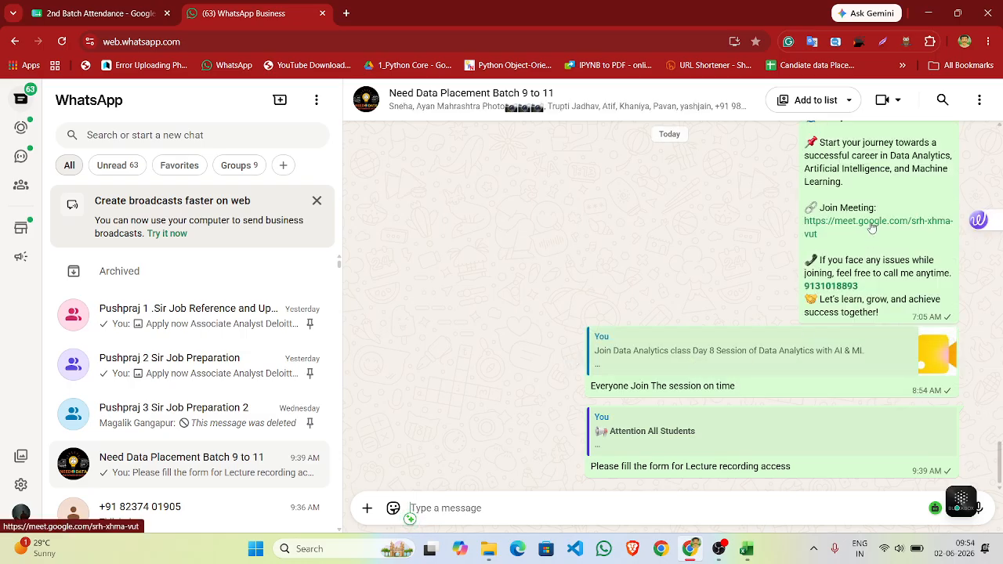
Join the Google Meet call from the group's meeting link with the camera off, and close the WhatsApp tab
{"action": "left_click", "coordinate": [871, 227]}
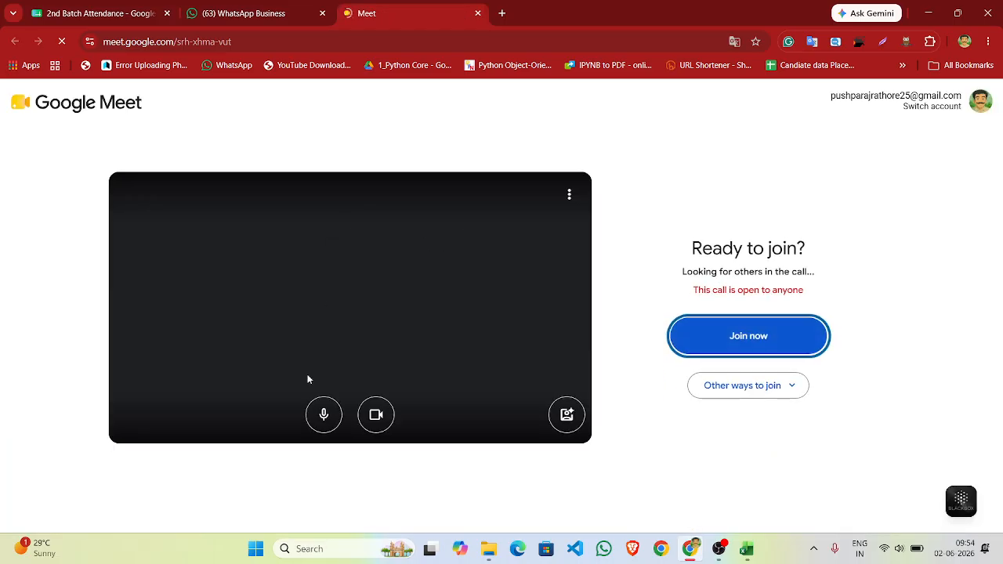
{"action": "left_click", "coordinate": [383, 422]}
{"action": "left_click", "coordinate": [782, 349]}
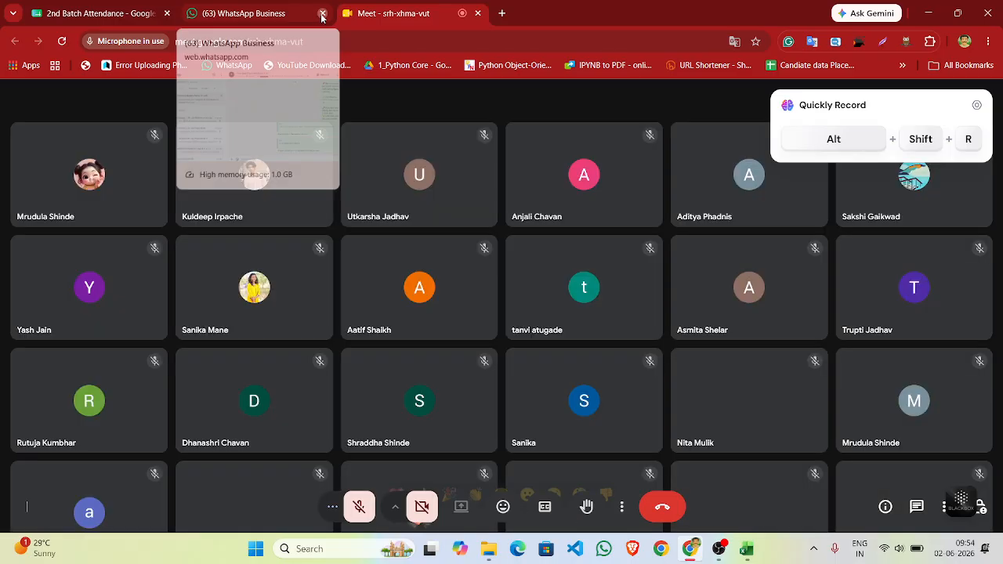
{"action": "left_click", "coordinate": [322, 13]}
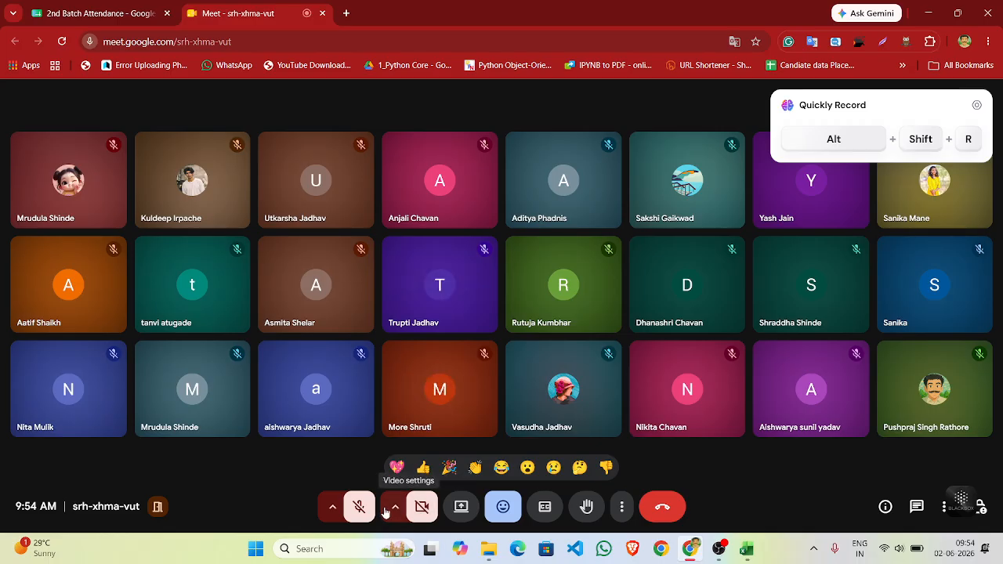
Present the entire screen in the Meet call with the microphone and camera turned on, hiding the sharing notice
{"action": "left_click", "coordinate": [359, 508]}
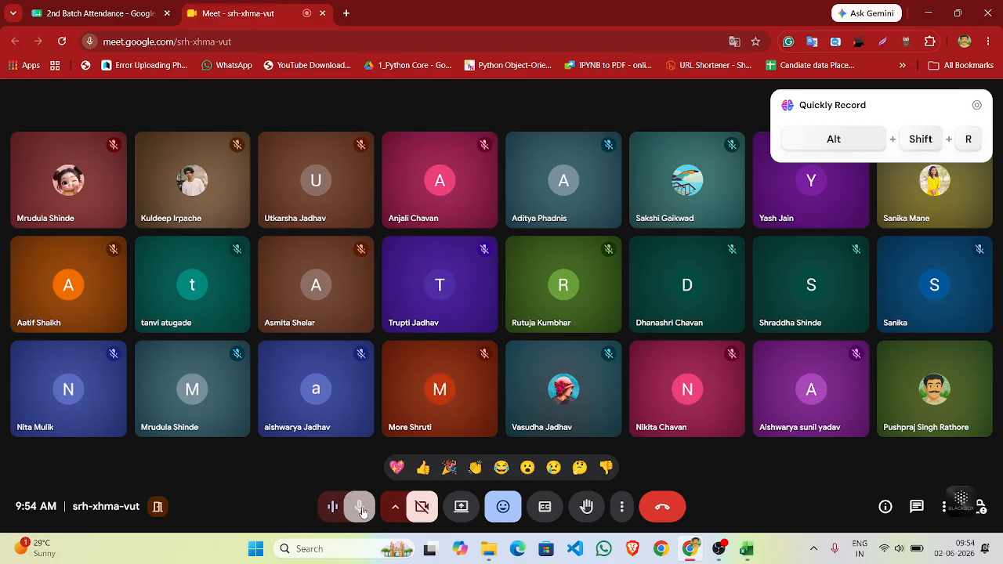
{"action": "left_click", "coordinate": [463, 507]}
{"action": "left_click", "coordinate": [620, 118]}
{"action": "left_click", "coordinate": [465, 189]}
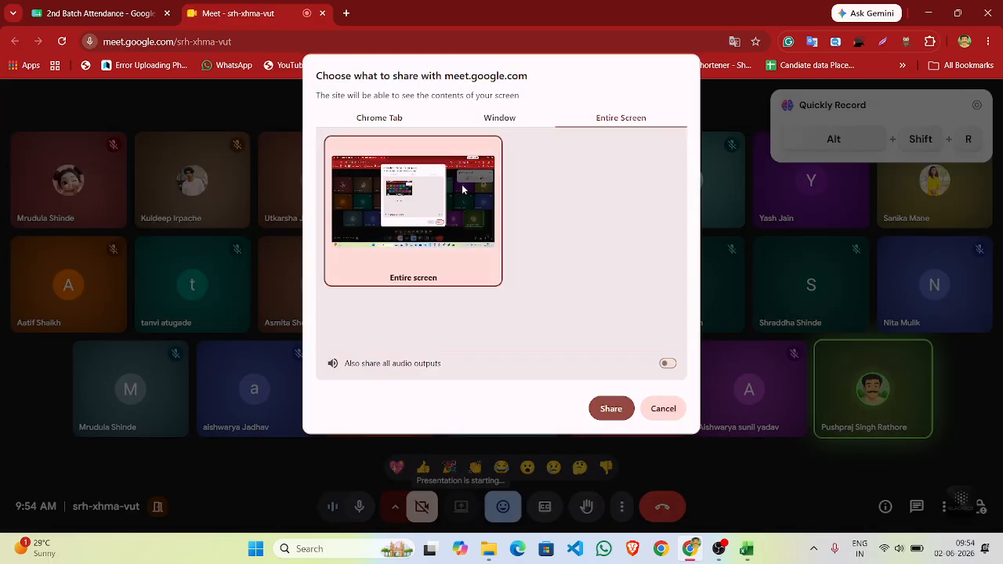
{"action": "left_click", "coordinate": [611, 410]}
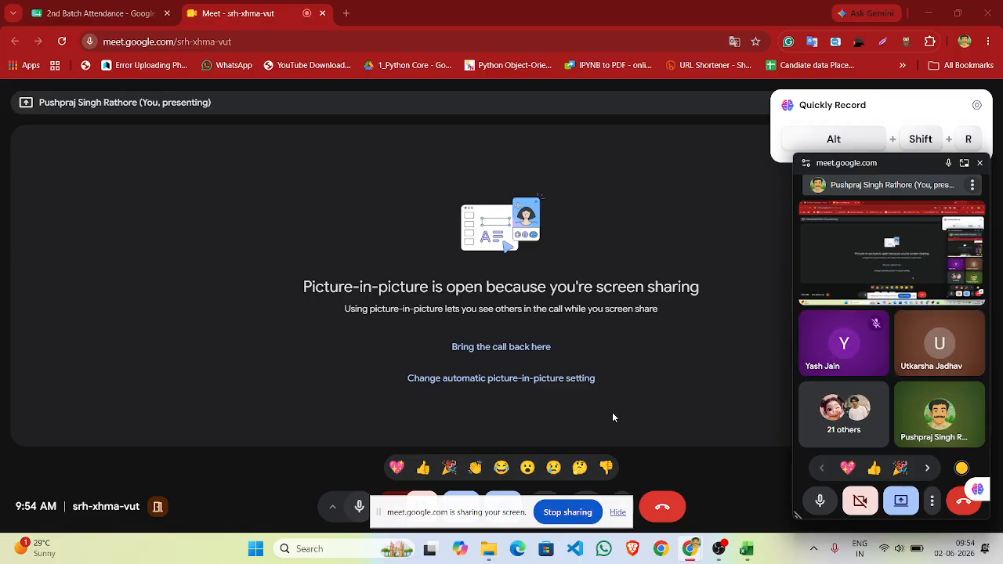
{"action": "left_click", "coordinate": [617, 513]}
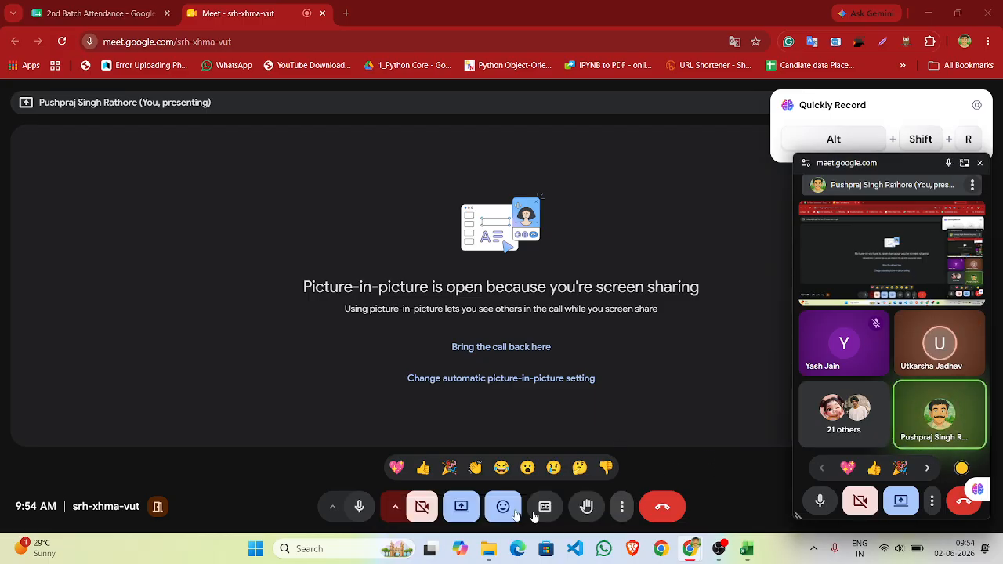
{"action": "left_click", "coordinate": [421, 506]}
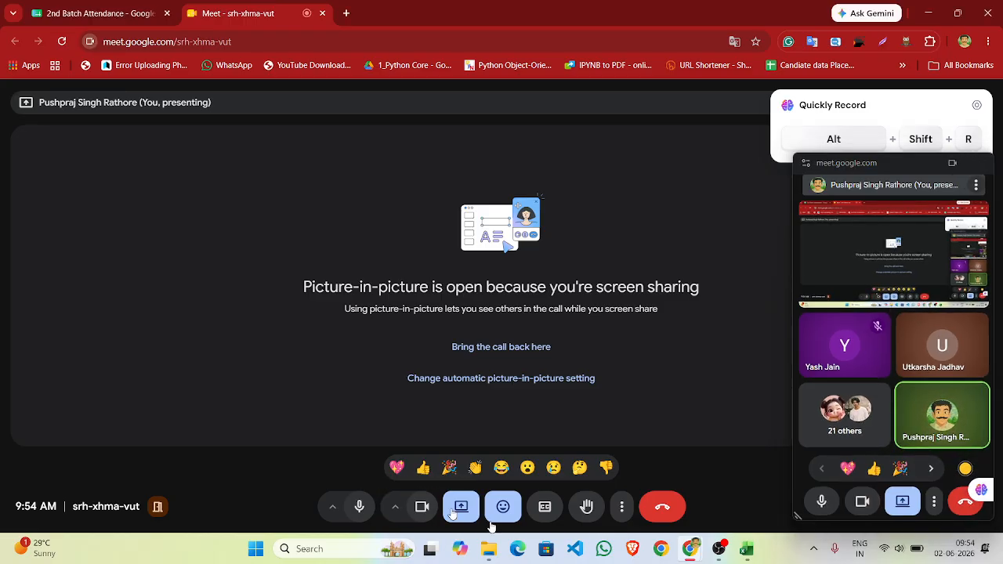
Switch to the Excel class notes workbook and shrink the floating Meet window to a small strip
{"action": "left_click", "coordinate": [756, 551]}
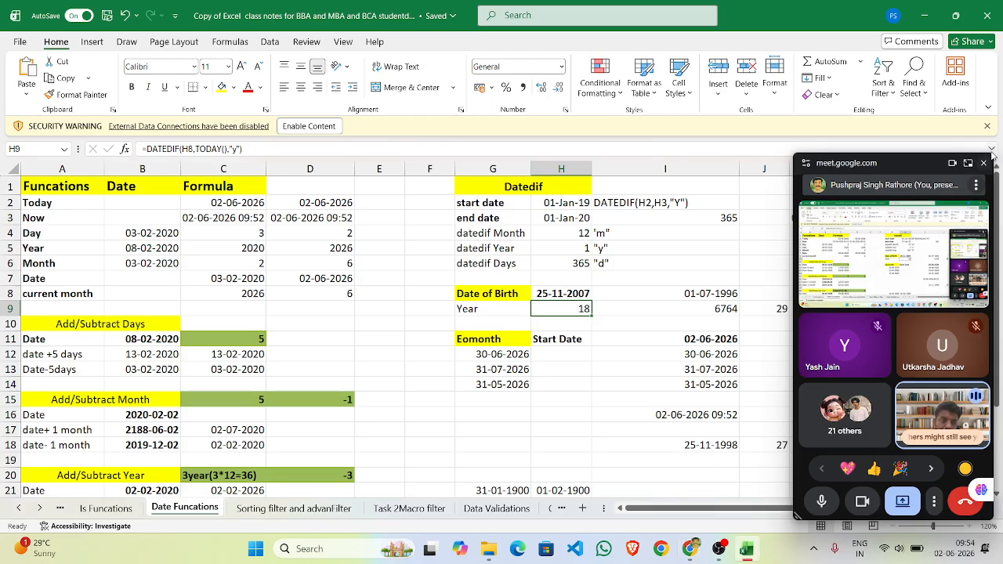
{"action": "left_click_drag", "start_coordinate": [793, 156], "coordinate": [790, 466]}
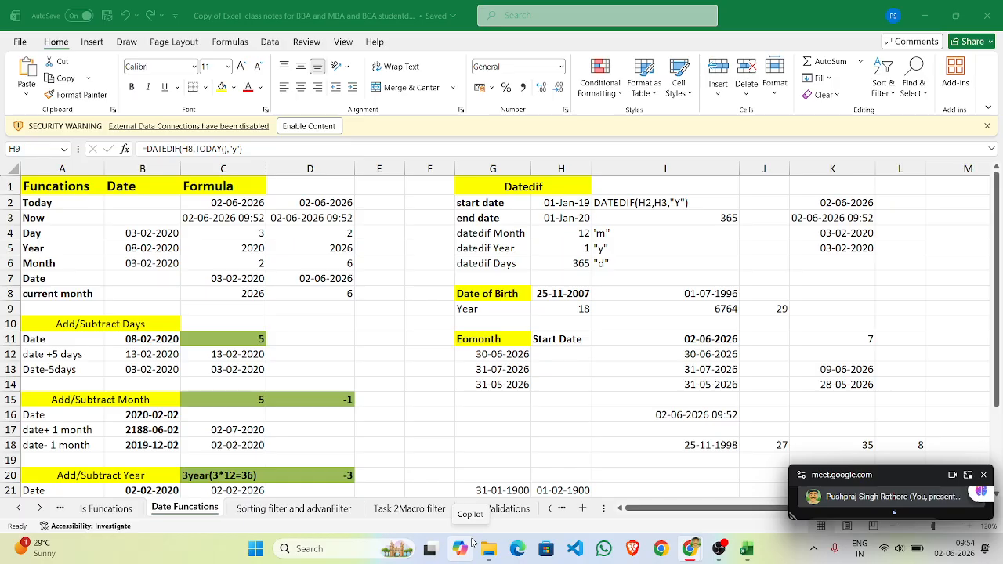
Open the "Sorting filter and advanFilter" sheet and show it from column A
{"action": "left_click", "coordinate": [294, 504]}
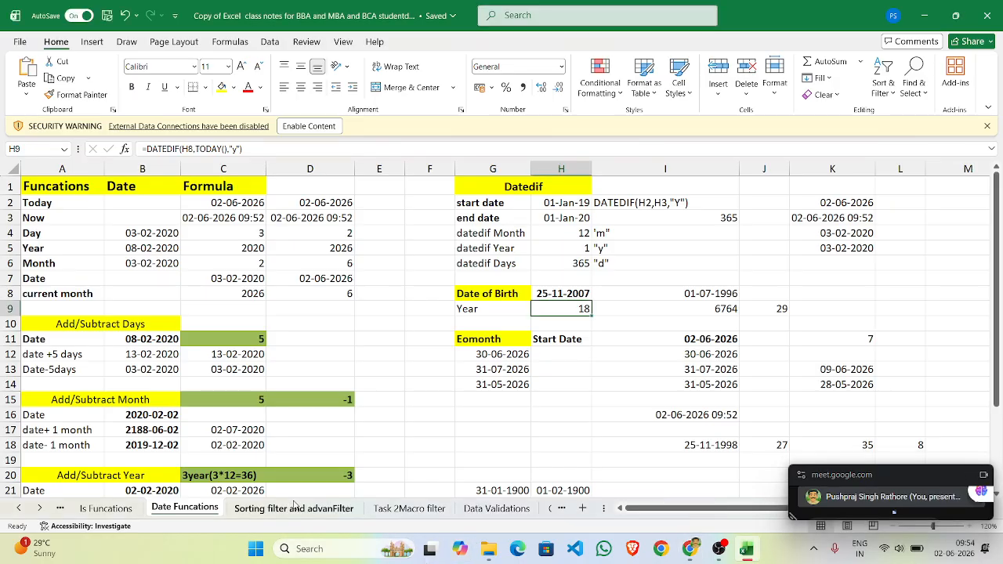
{"action": "left_click", "coordinate": [294, 508]}
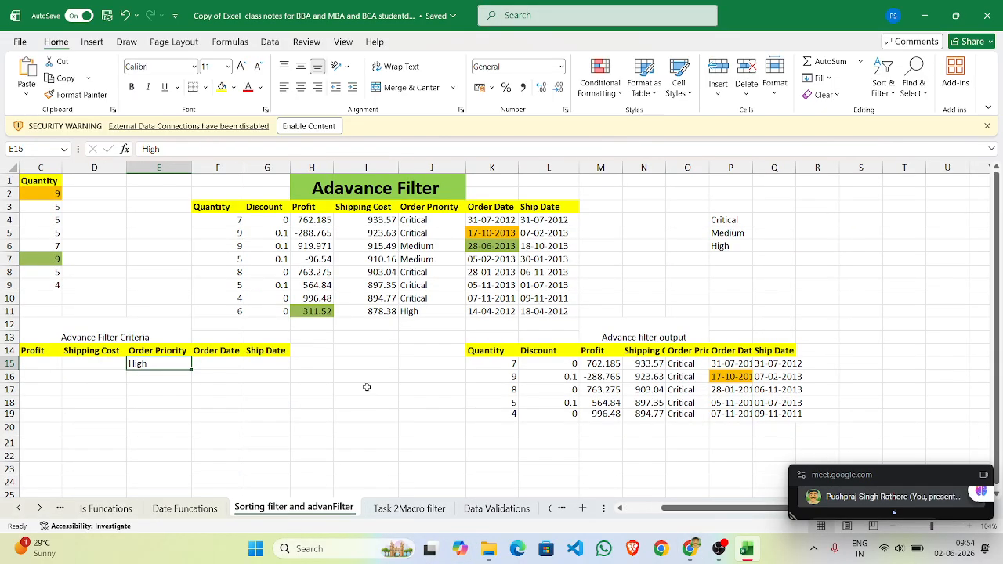
{"action": "scroll", "coordinate": [366, 387], "scroll_direction": "left", "scroll_amount": 2}
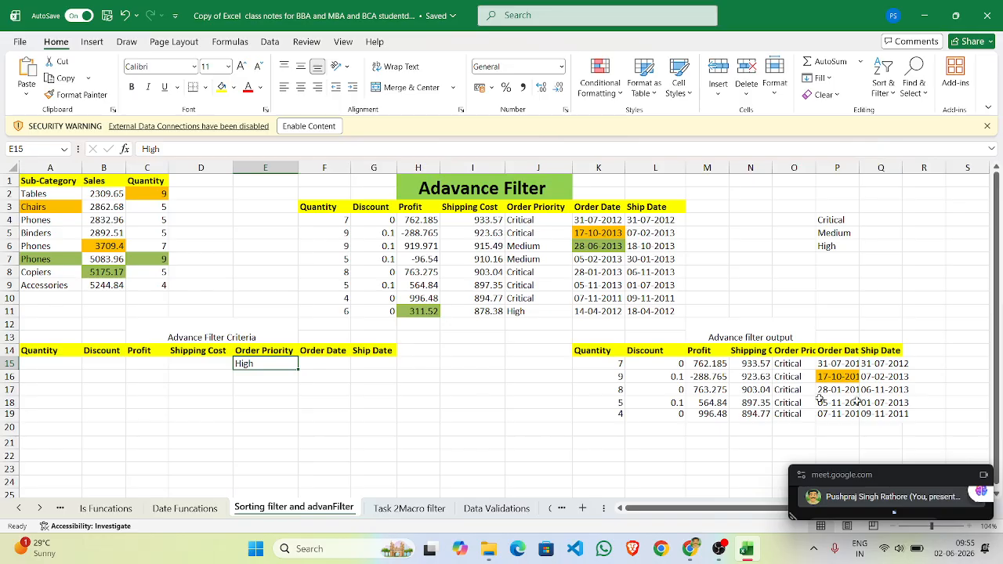
Resize the floating Meet window to a compact size that still shows the call controls
{"action": "left_click", "coordinate": [789, 464]}
{"action": "left_click_drag", "start_coordinate": [791, 466], "coordinate": [788, 242]}
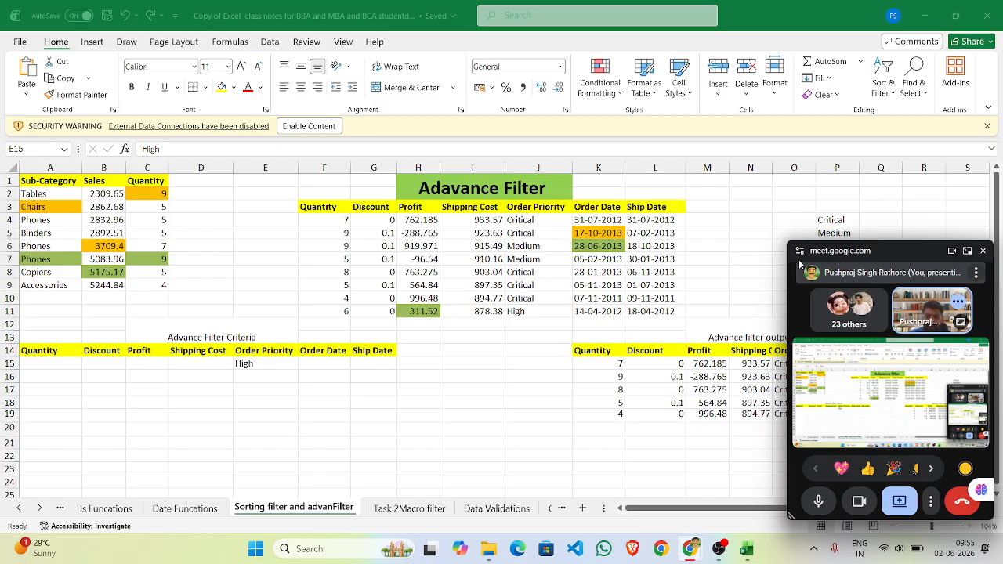
{"action": "left_click_drag", "start_coordinate": [788, 246], "coordinate": [836, 397]}
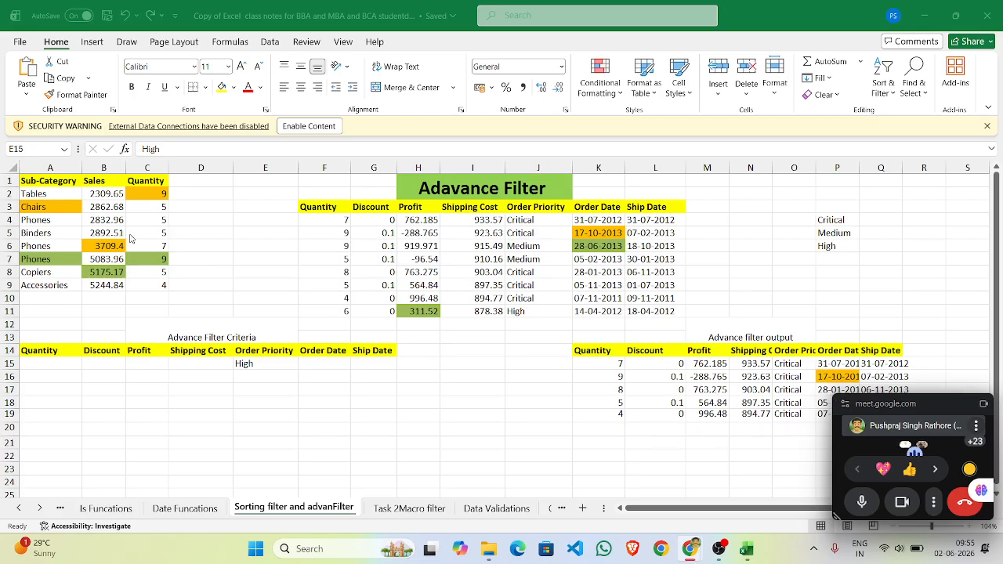
Go back to the first worksheets of the workbook and open Sheet1
{"action": "left_click", "coordinate": [20, 512]}
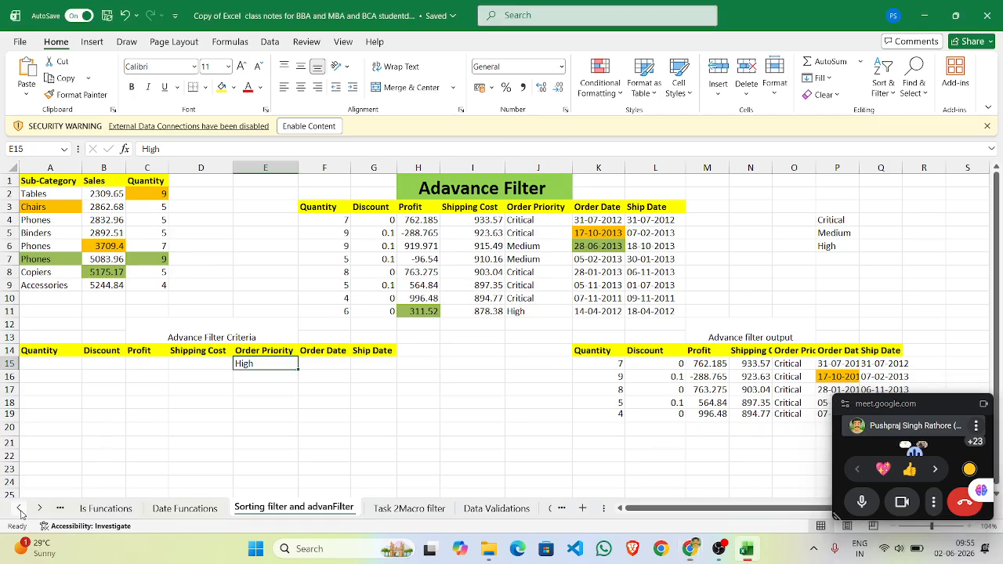
{"action": "left_click", "coordinate": [21, 511]}
{"action": "left_click", "coordinate": [20, 512]}
{"action": "left_click", "coordinate": [21, 511]}
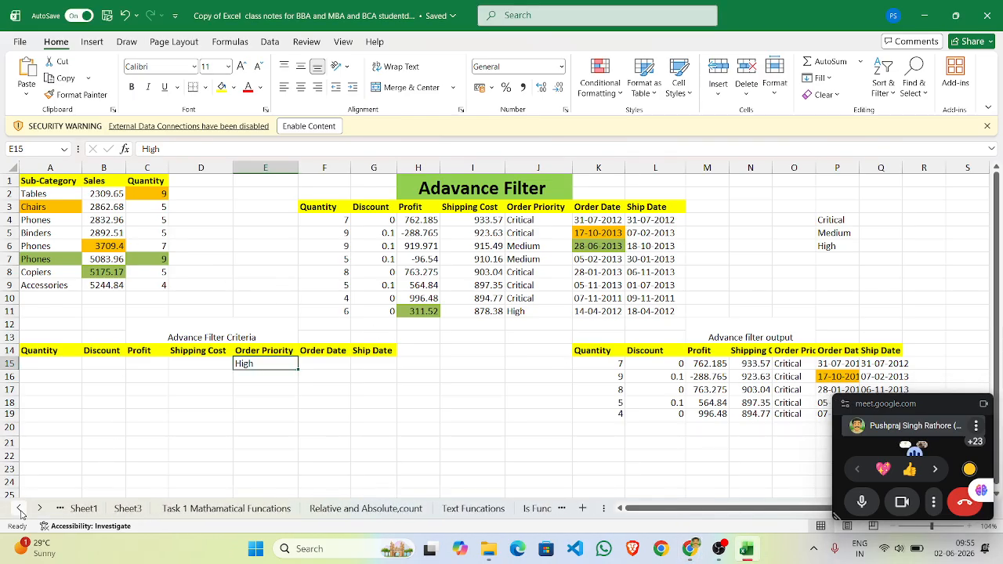
{"action": "left_click", "coordinate": [92, 508]}
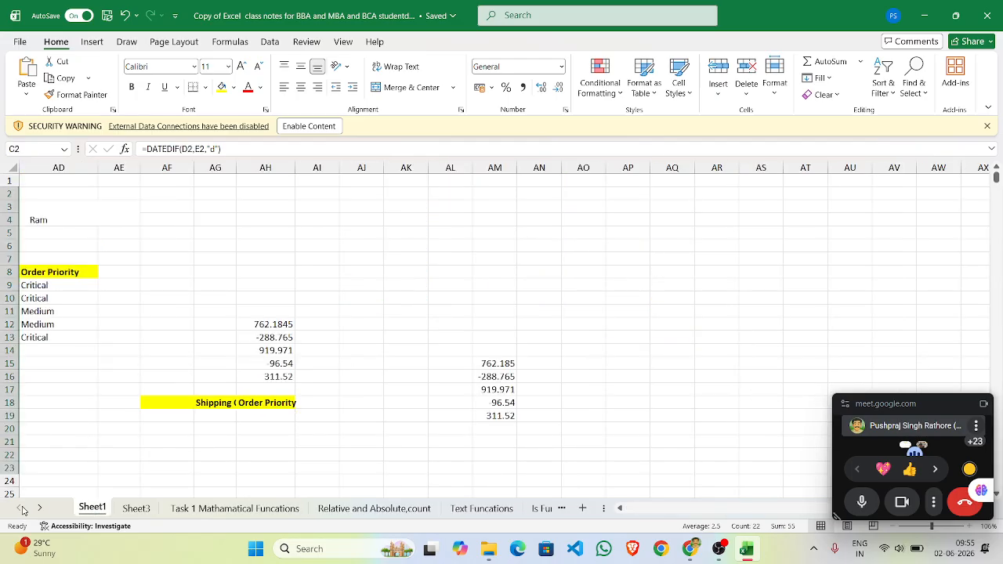
Copy the Product ID, Category and Sub-Category data in P1:R16 and paste it at AR11
{"action": "scroll", "coordinate": [190, 276], "scroll_direction": "left", "scroll_amount": 10}
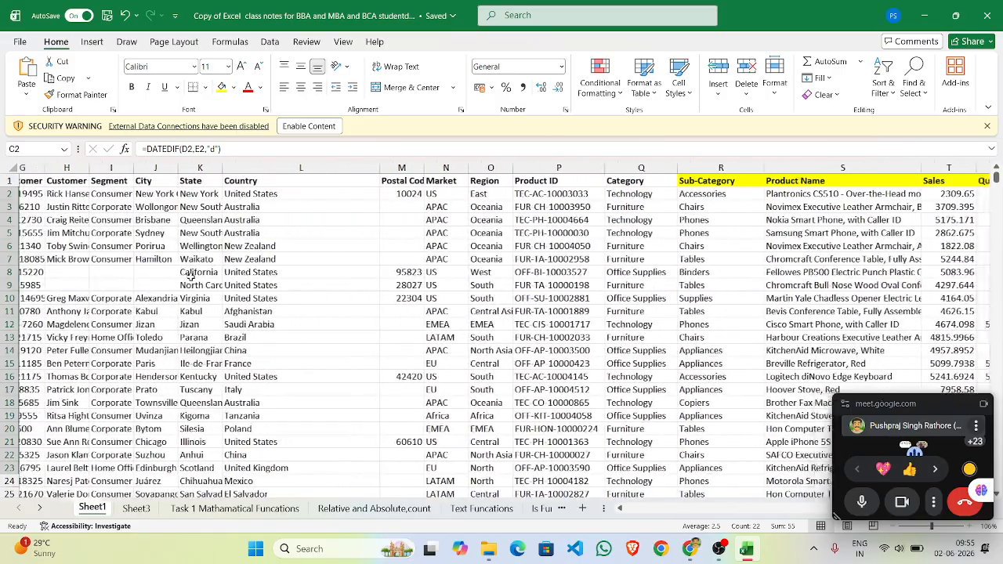
{"action": "scroll", "coordinate": [190, 277], "scroll_direction": "right", "scroll_amount": 4}
{"action": "scroll", "coordinate": [191, 276], "scroll_direction": "right", "scroll_amount": 2}
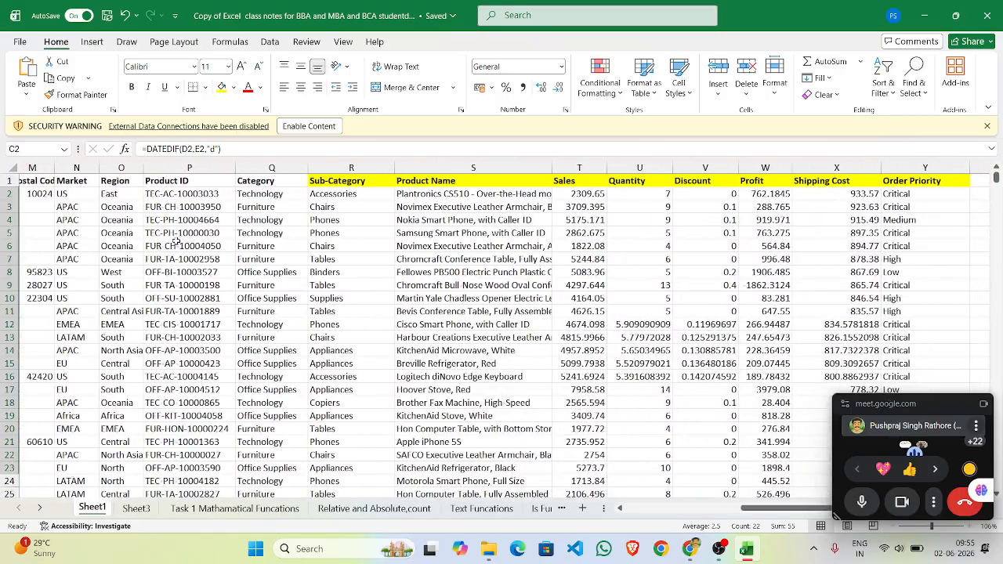
{"action": "left_click_drag", "start_coordinate": [170, 186], "coordinate": [353, 374]}
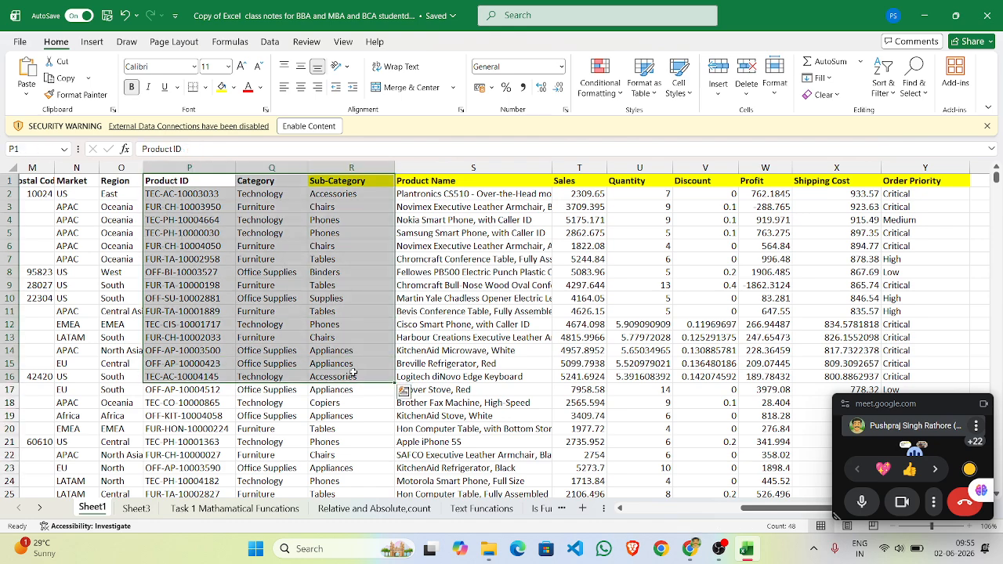
{"action": "key", "text": "ctrl+c"}
{"action": "left_click", "coordinate": [686, 313]}
{"action": "scroll", "coordinate": [686, 317], "scroll_direction": "right", "scroll_amount": 10}
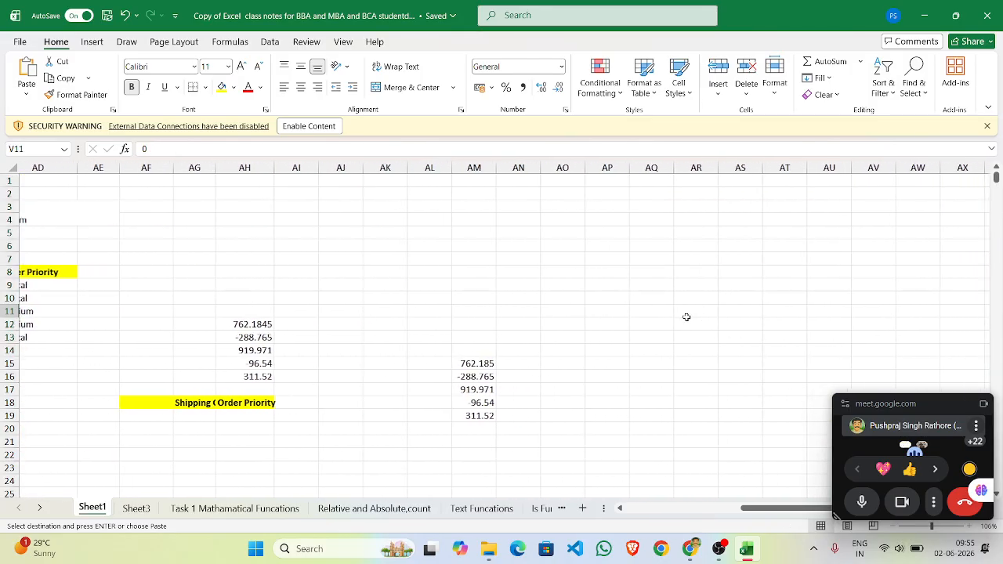
{"action": "left_click", "coordinate": [687, 315]}
{"action": "key", "text": "ctrl+v"}
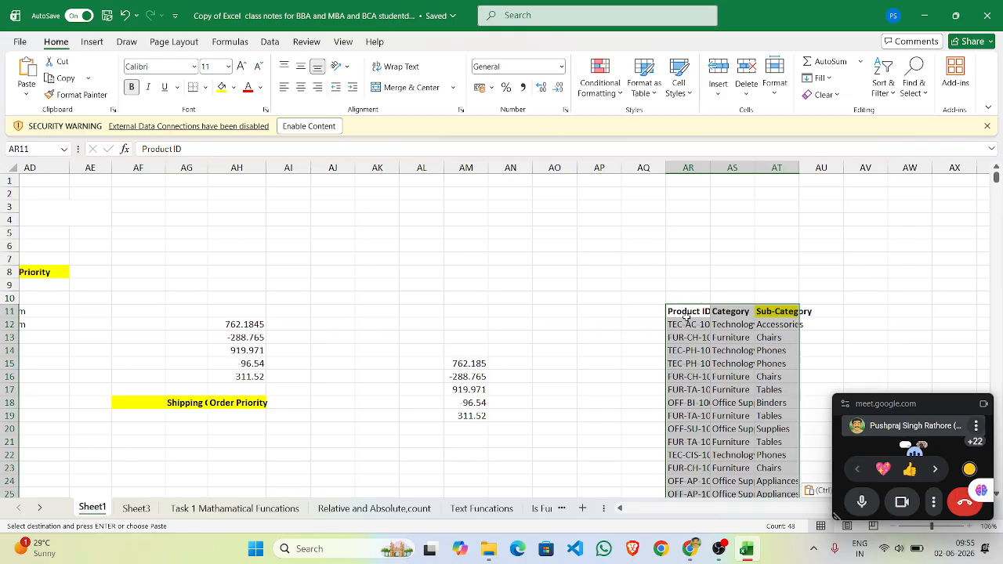
Paste the copied product data again at AN5 using the normal paste option
{"action": "left_click", "coordinate": [495, 232]}
{"action": "right_click", "coordinate": [495, 232]}
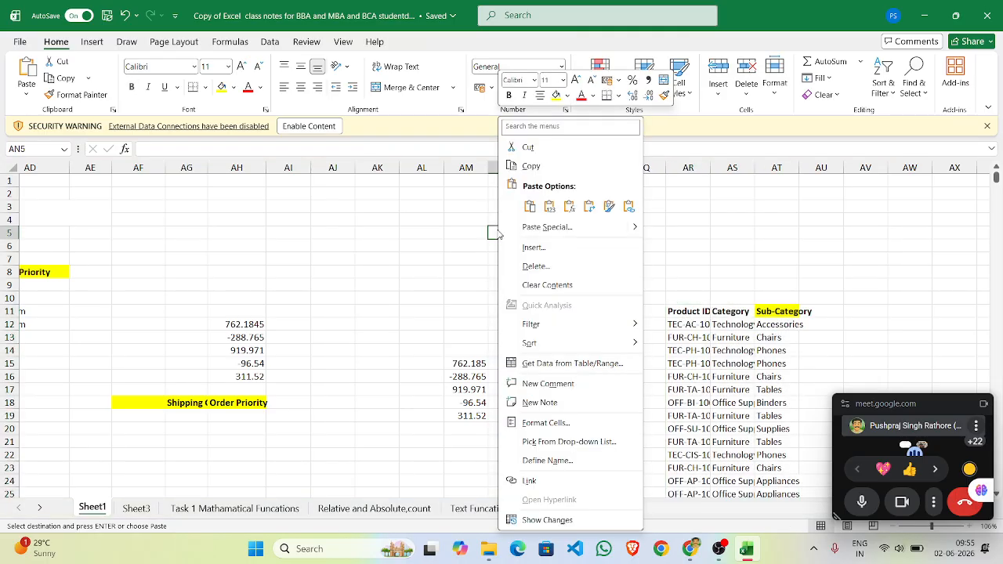
{"action": "left_click", "coordinate": [530, 206]}
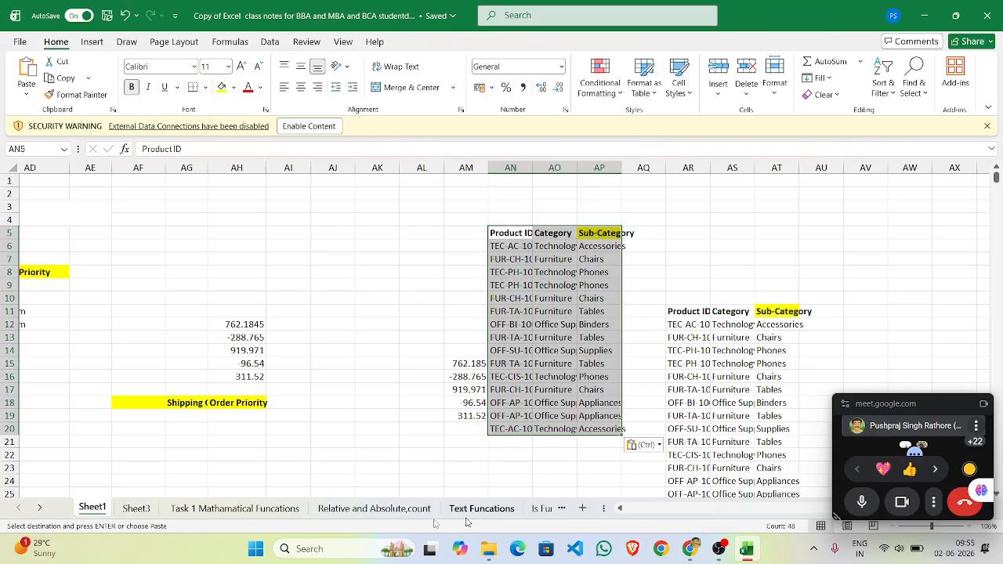
Return to the "Sorting filter and advanFilter" sheet
{"action": "left_click", "coordinate": [40, 508]}
{"action": "left_click", "coordinate": [40, 508]}
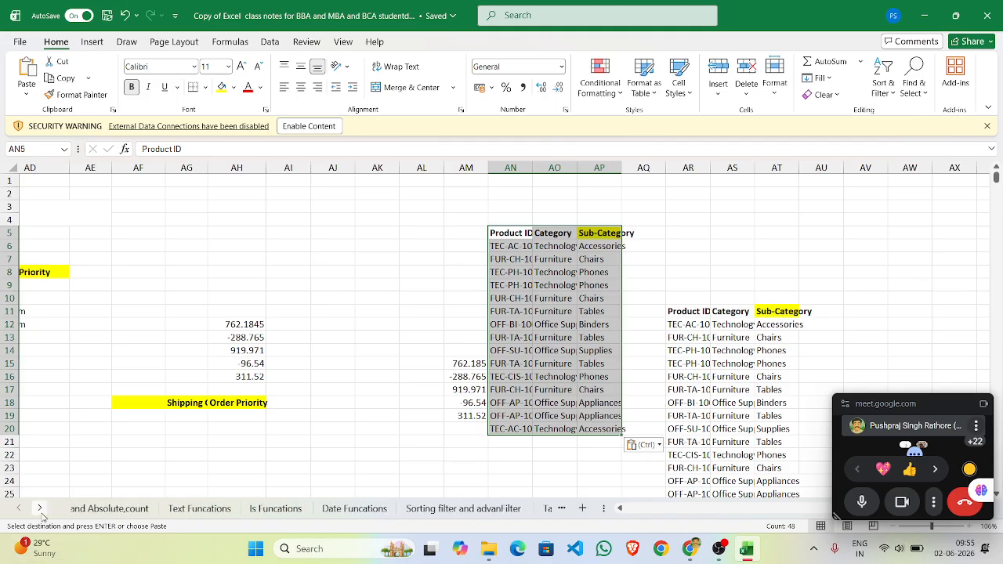
{"action": "left_click", "coordinate": [40, 508]}
{"action": "left_click", "coordinate": [40, 508]}
{"action": "left_click", "coordinate": [272, 508]}
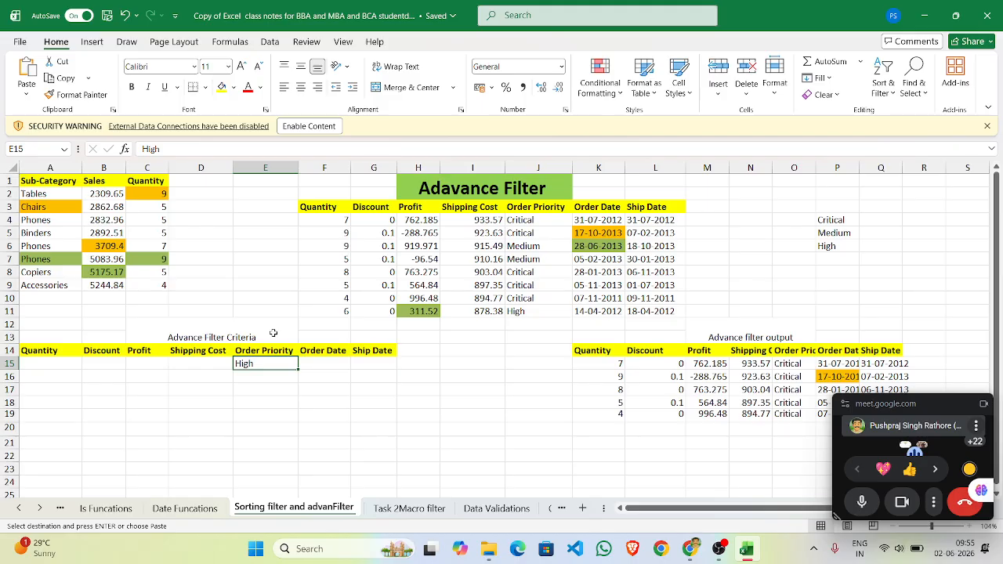
Clear the conditional formatting rules from the Sub-Category, Sales and Quantity table in A1:C9
{"action": "left_click", "coordinate": [34, 194]}
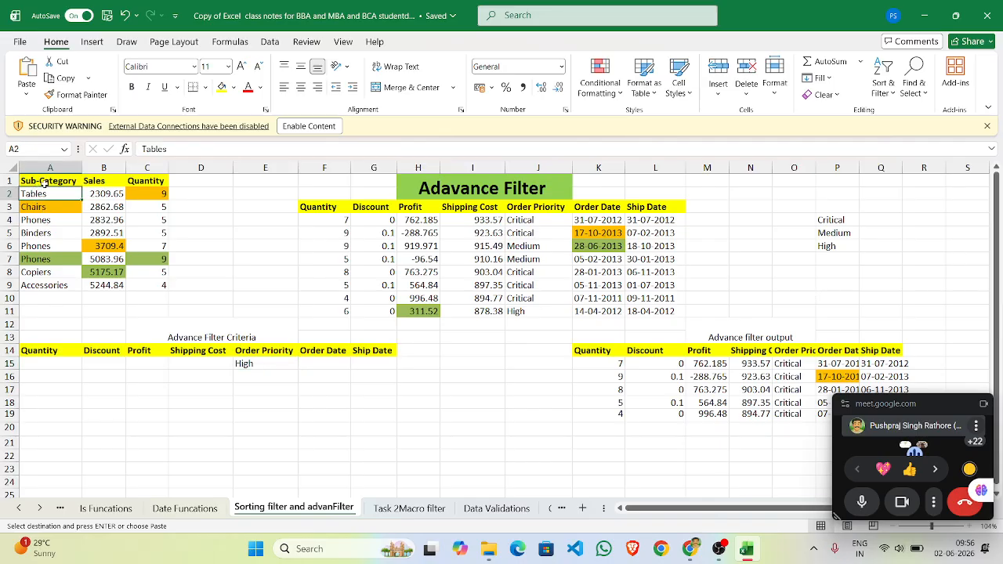
{"action": "left_click_drag", "start_coordinate": [44, 182], "coordinate": [154, 285]}
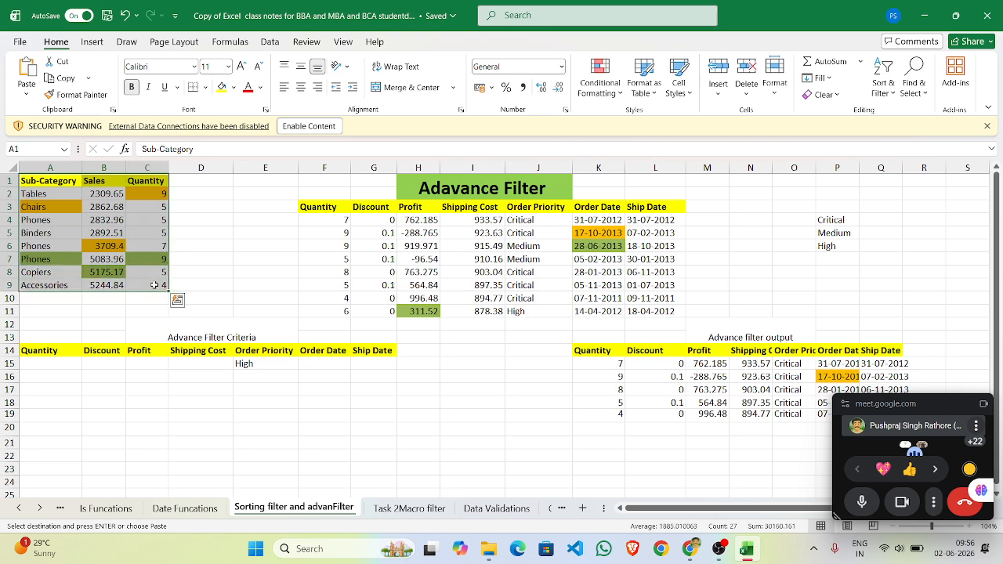
{"action": "left_click", "coordinate": [600, 85]}
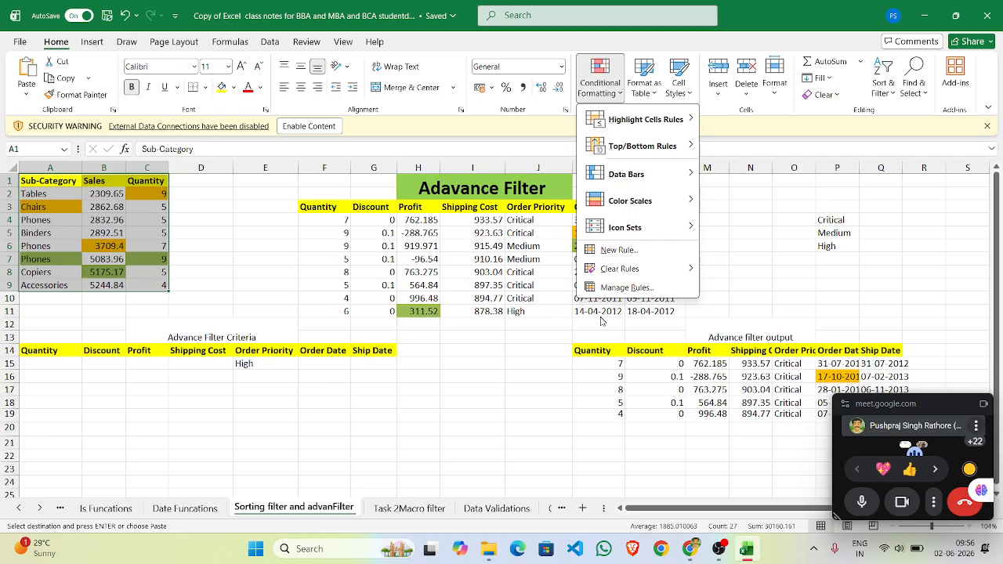
{"action": "mouse_move", "coordinate": [669, 268]}
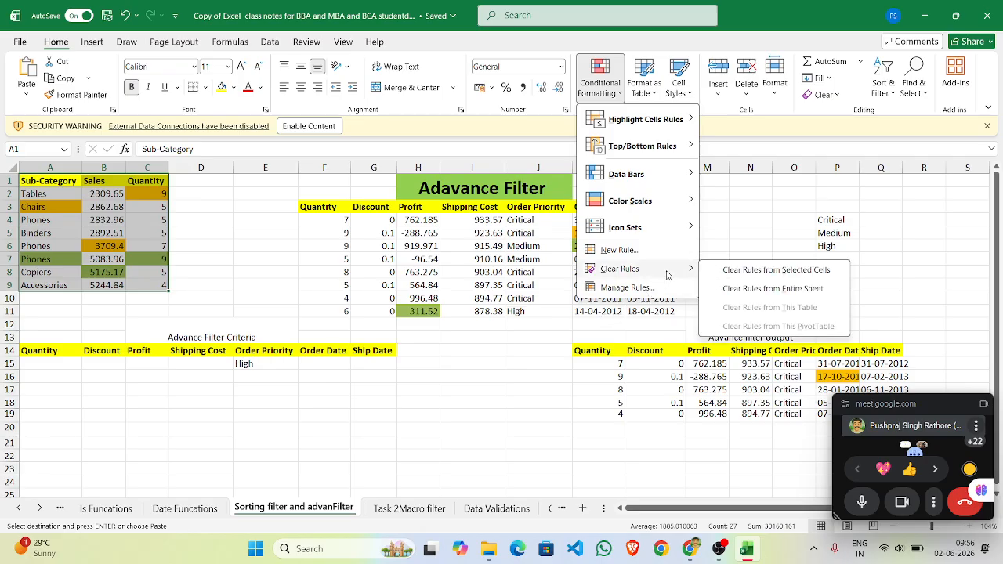
{"action": "left_click", "coordinate": [739, 271]}
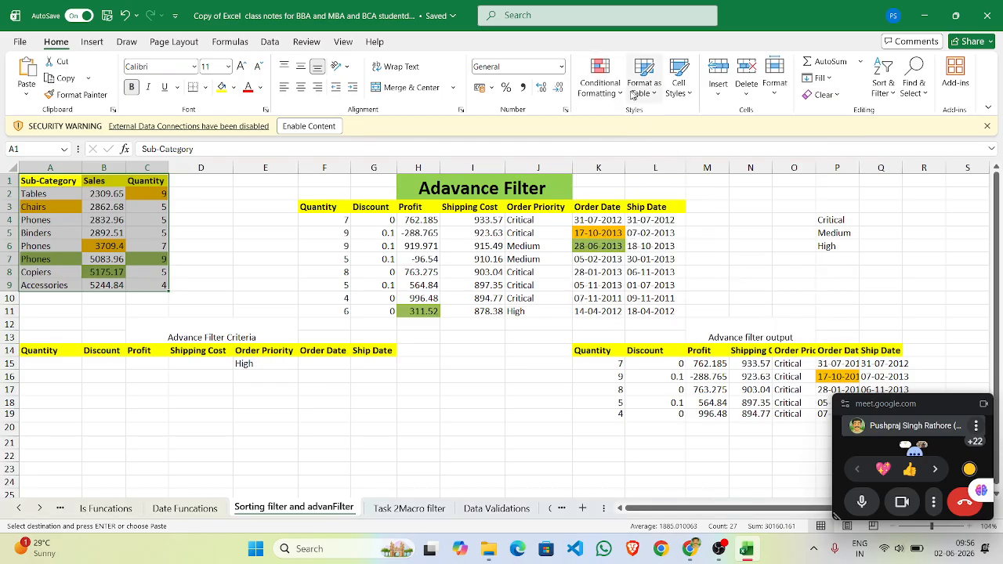
Clear the conditional formatting rules from the entire sheet
{"action": "left_click", "coordinate": [600, 85]}
{"action": "mouse_move", "coordinate": [676, 268]}
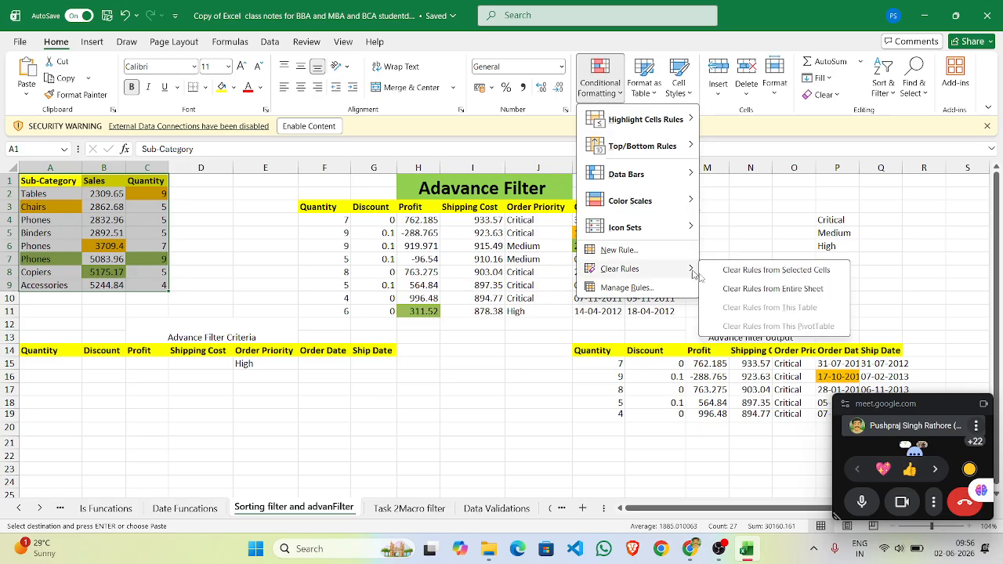
{"action": "left_click", "coordinate": [746, 291]}
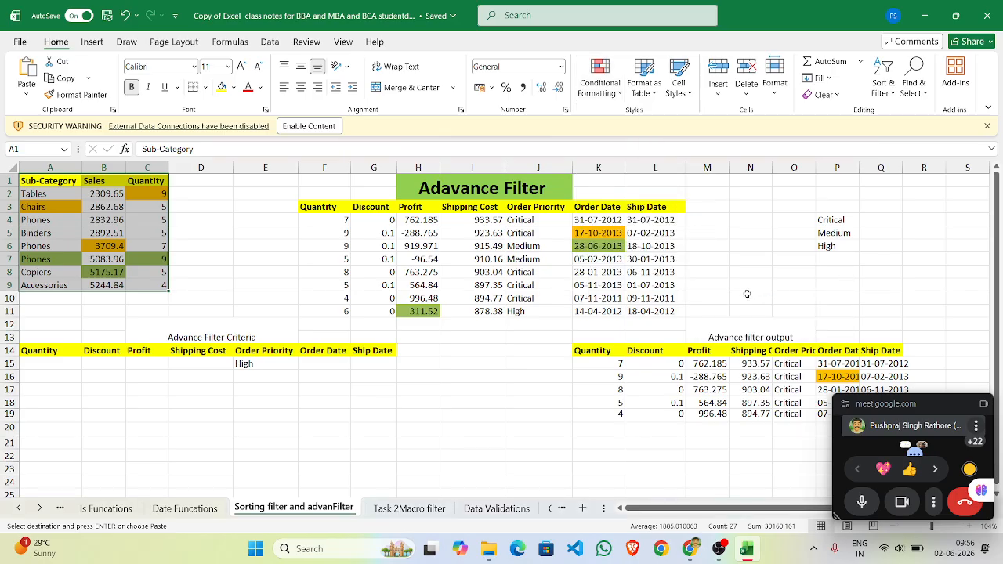
{"action": "left_click", "coordinate": [280, 298]}
Clear the conditional formatting rules from only the Sub-Category cells A1:A9
{"action": "left_click_drag", "start_coordinate": [36, 182], "coordinate": [44, 285]}
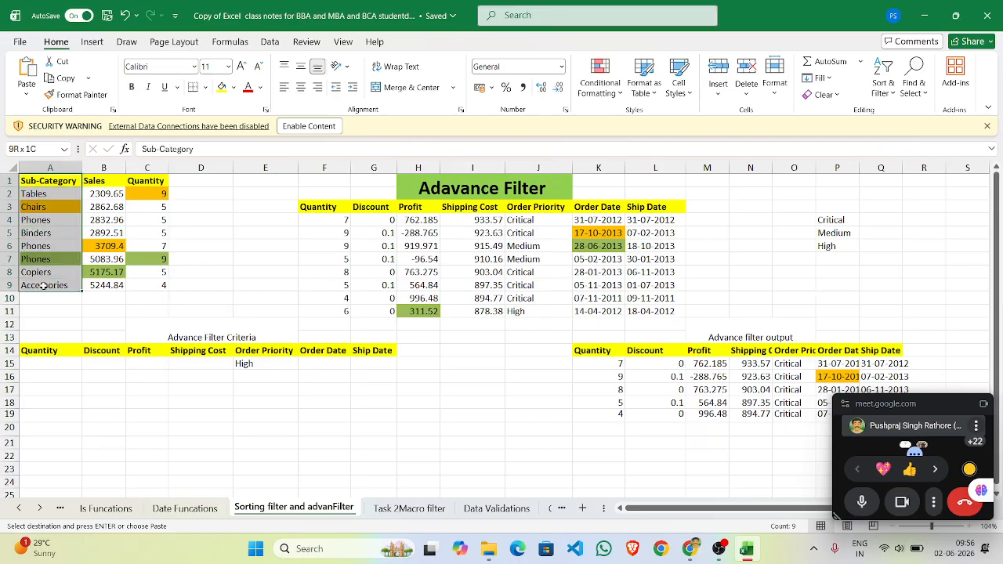
{"action": "left_click", "coordinate": [618, 90]}
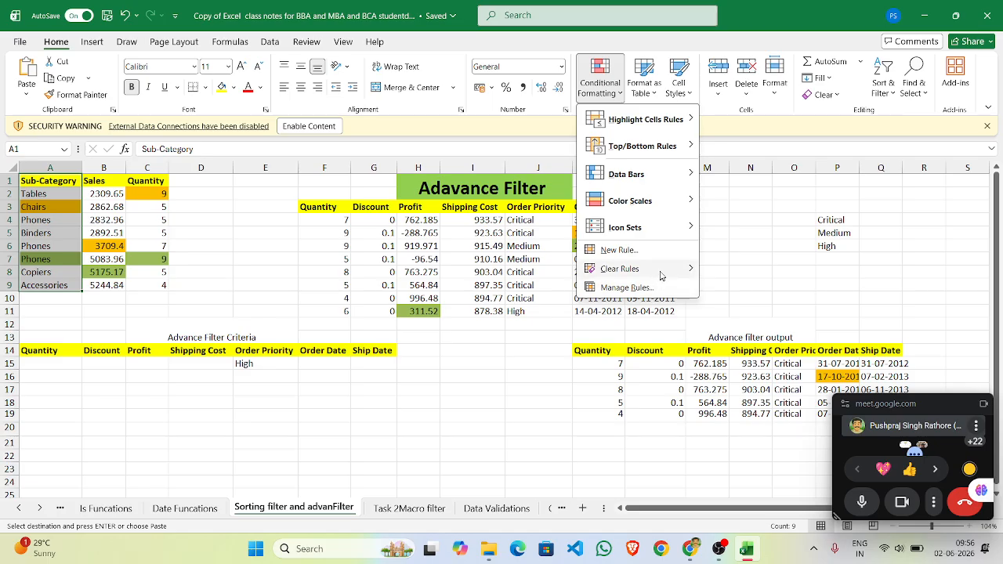
{"action": "mouse_move", "coordinate": [661, 274]}
{"action": "left_click", "coordinate": [772, 270]}
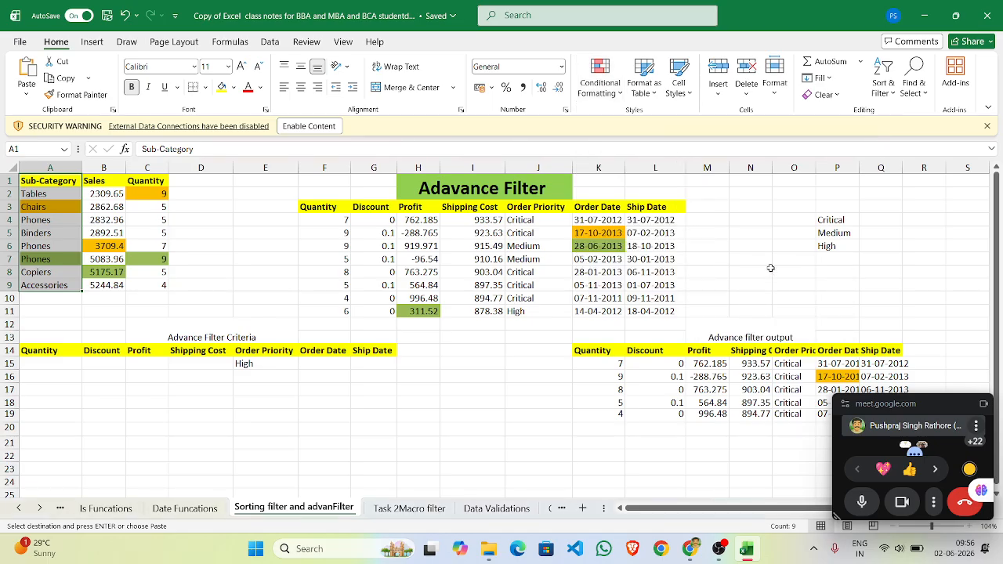
{"action": "left_click", "coordinate": [258, 267]}
{"action": "left_click", "coordinate": [91, 206]}
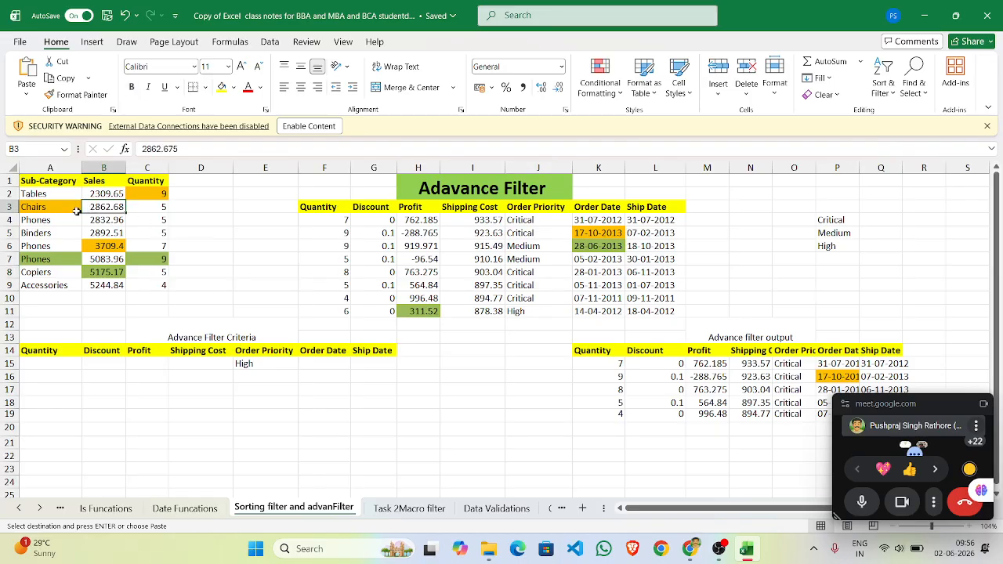
{"action": "left_click", "coordinate": [45, 182]}
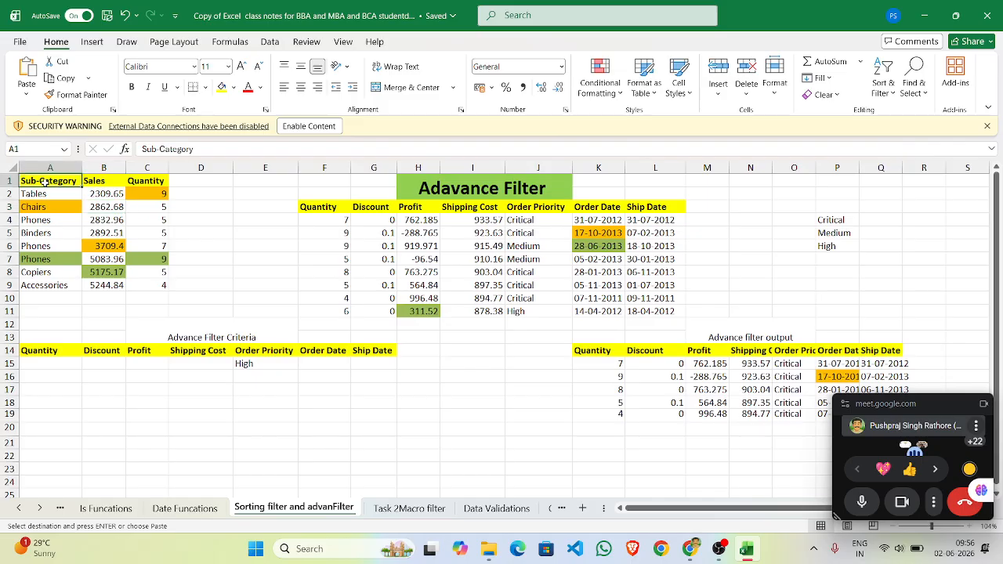
{"action": "left_click", "coordinate": [111, 183]}
{"action": "left_click", "coordinate": [155, 182]}
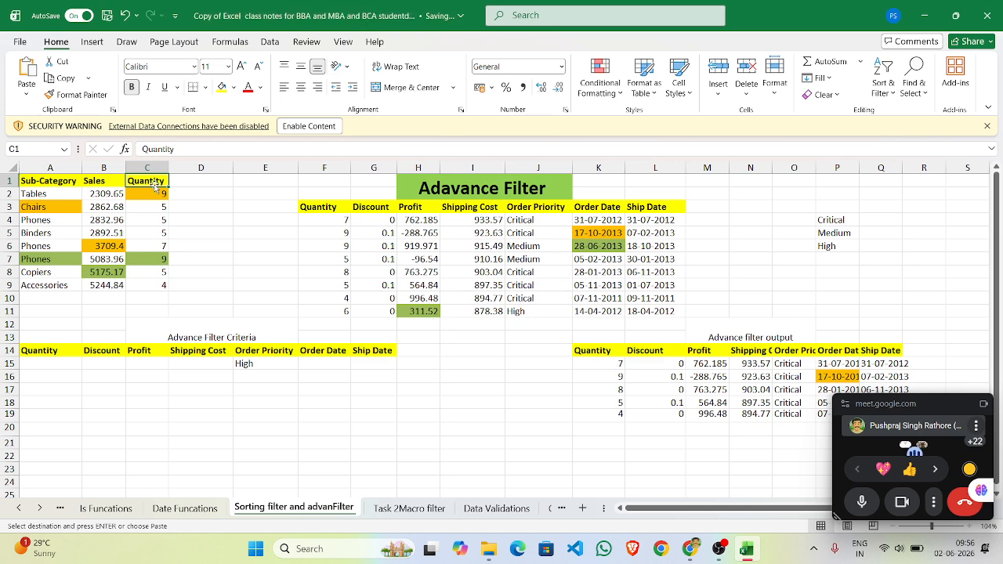
{"action": "left_click", "coordinate": [68, 184]}
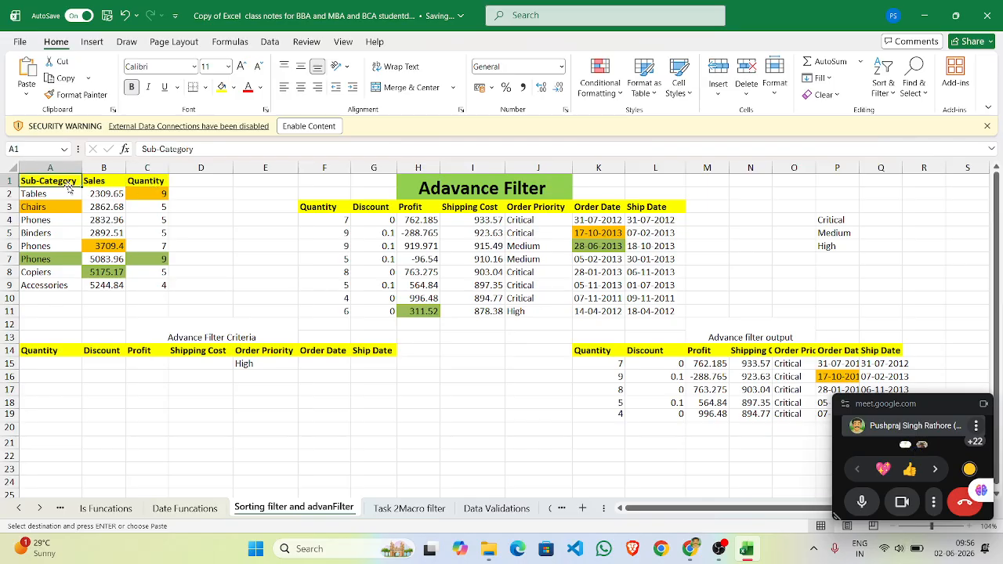
Turn on filtering for only the Sub-Category column in A1:A9
{"action": "left_click", "coordinate": [92, 42]}
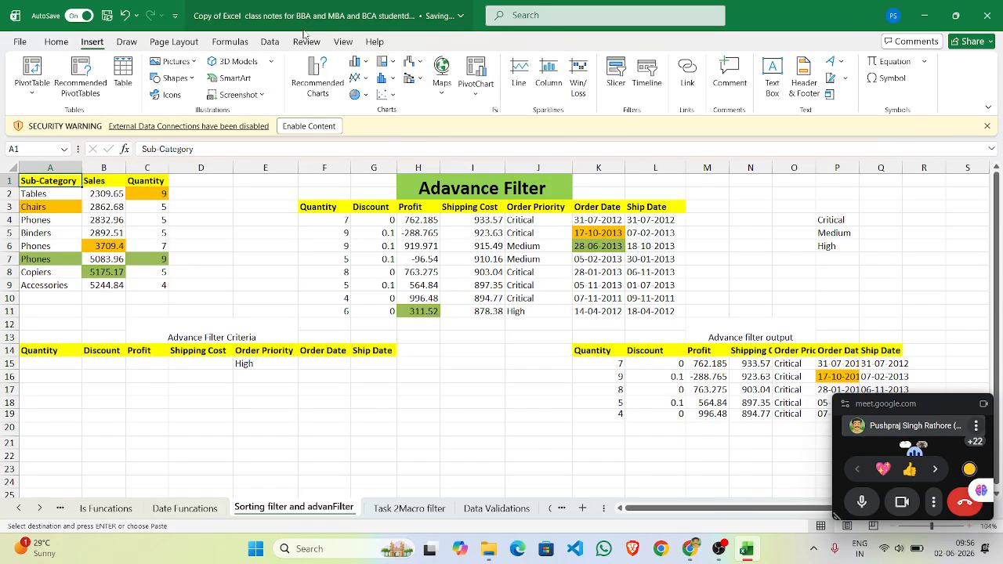
{"action": "left_click", "coordinate": [269, 42]}
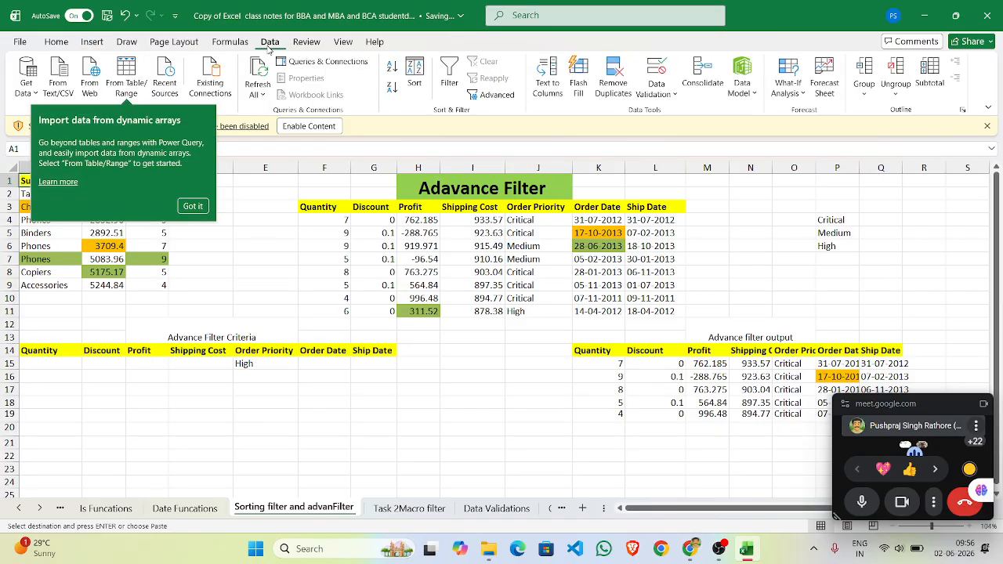
{"action": "left_click", "coordinate": [279, 257]}
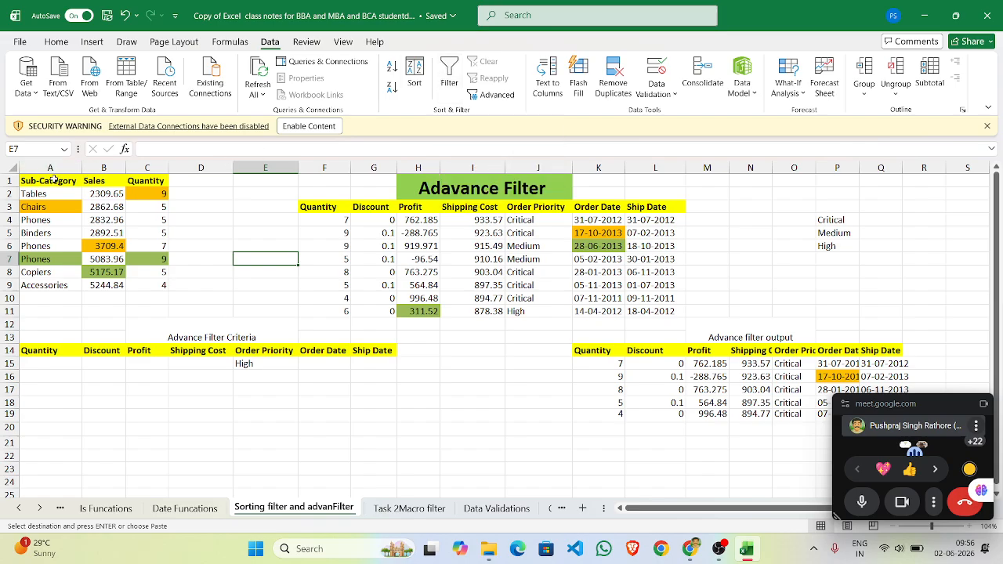
{"action": "left_click_drag", "start_coordinate": [53, 179], "coordinate": [49, 286]}
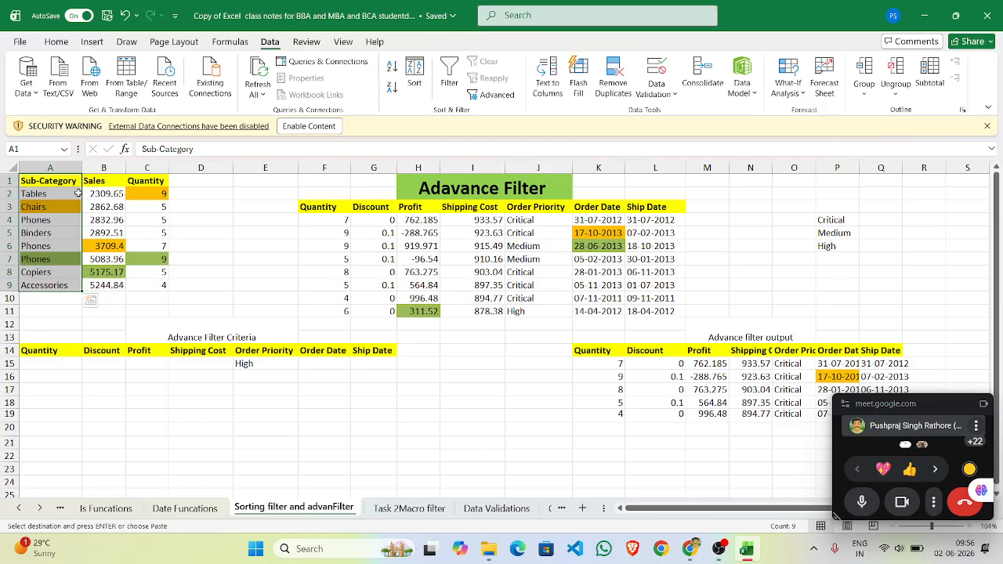
{"action": "left_click_drag", "start_coordinate": [97, 193], "coordinate": [41, 286]}
{"action": "left_click", "coordinate": [94, 220]}
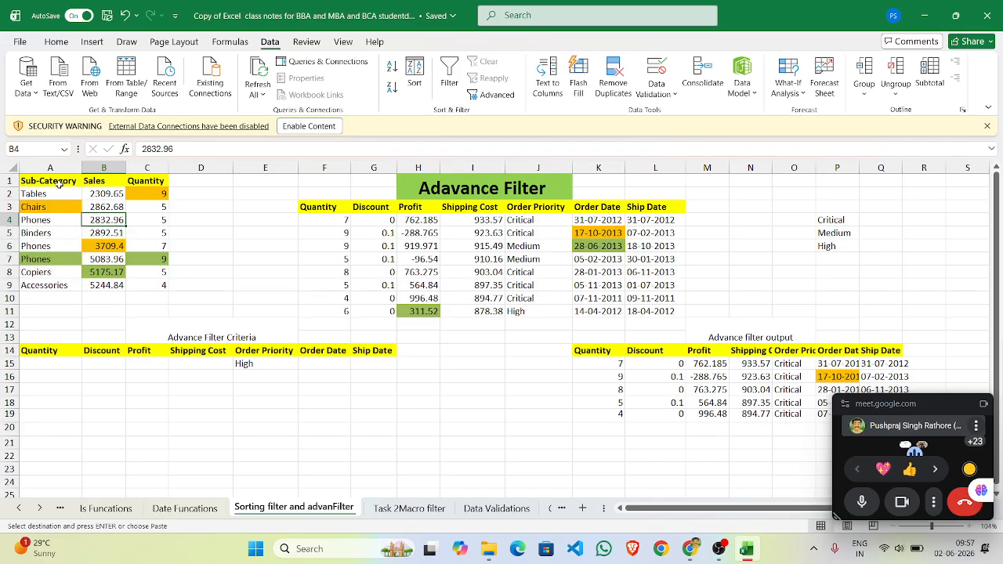
{"action": "left_click", "coordinate": [57, 182]}
{"action": "left_click_drag", "start_coordinate": [57, 182], "coordinate": [51, 287]}
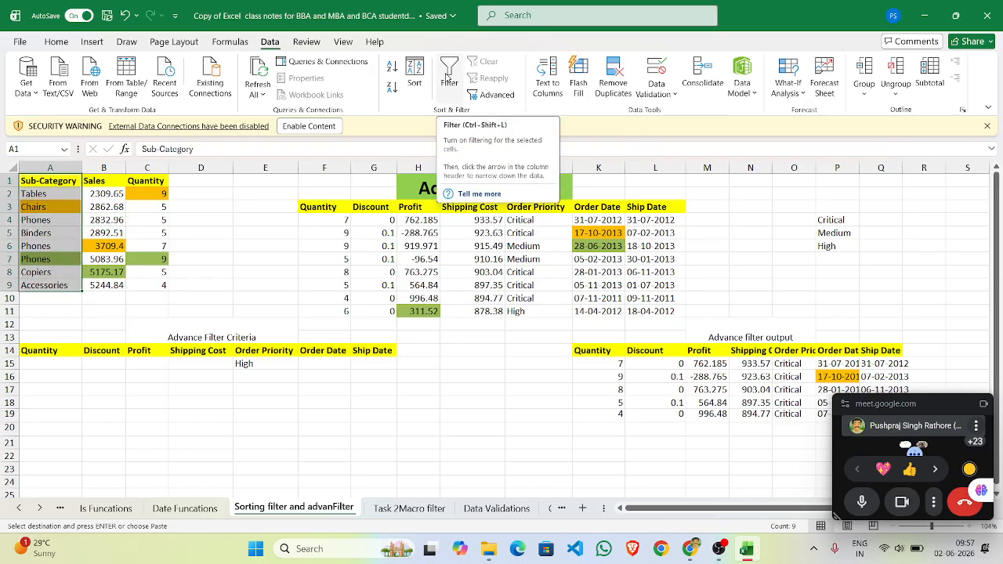
{"action": "left_click", "coordinate": [448, 76]}
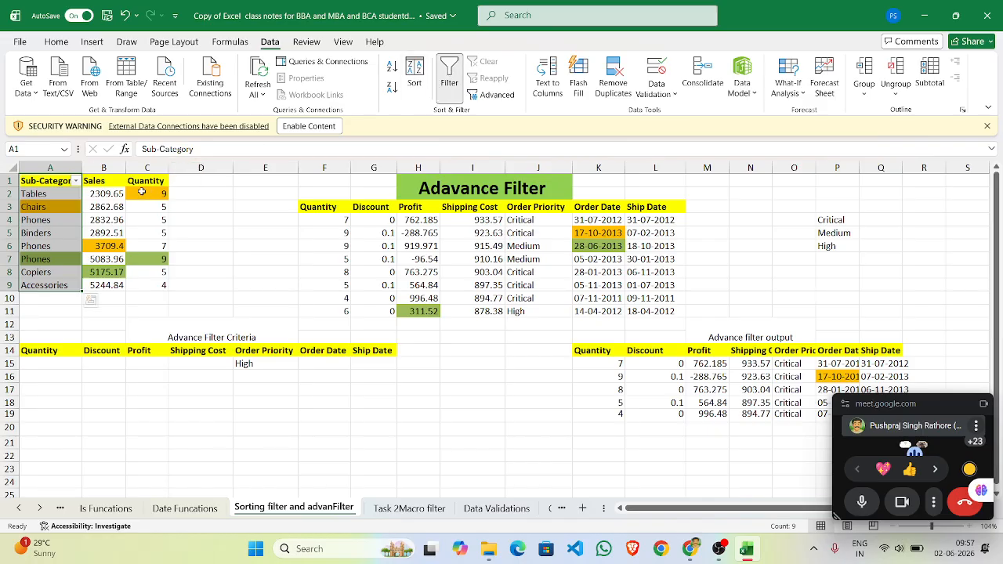
Filter the Sub-Category column to show only Chairs and Phones
{"action": "left_click", "coordinate": [75, 181]}
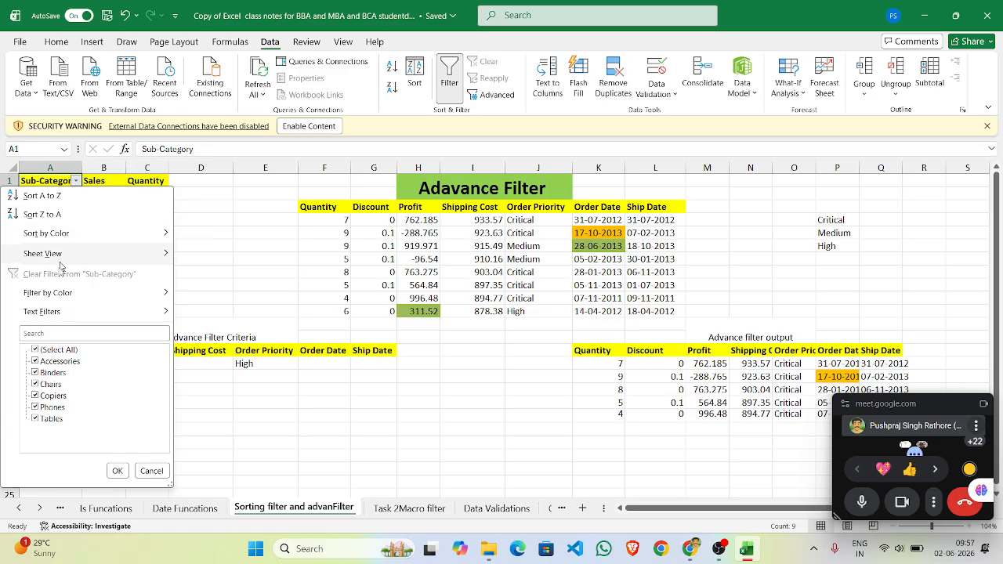
{"action": "left_click", "coordinate": [38, 353]}
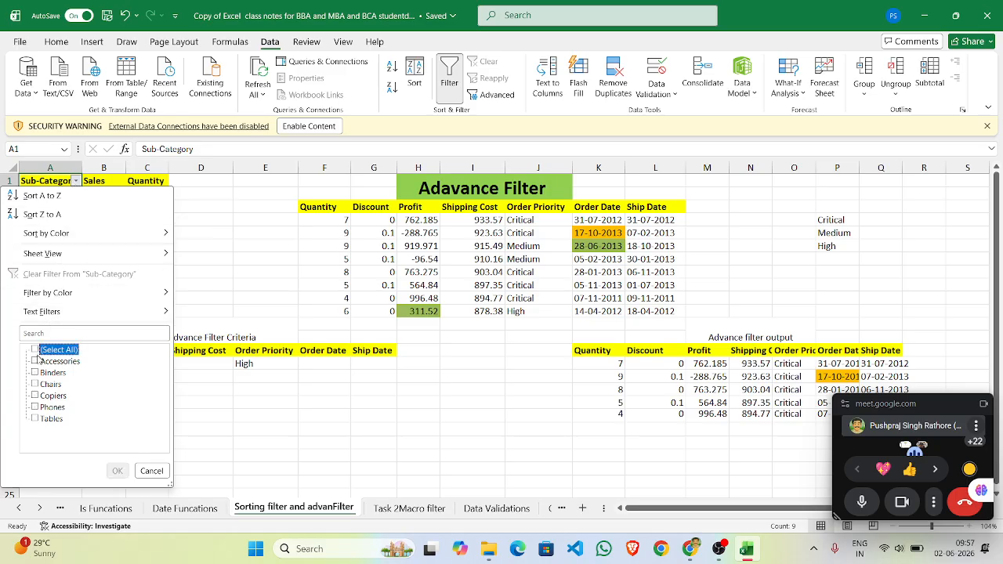
{"action": "left_click", "coordinate": [36, 407]}
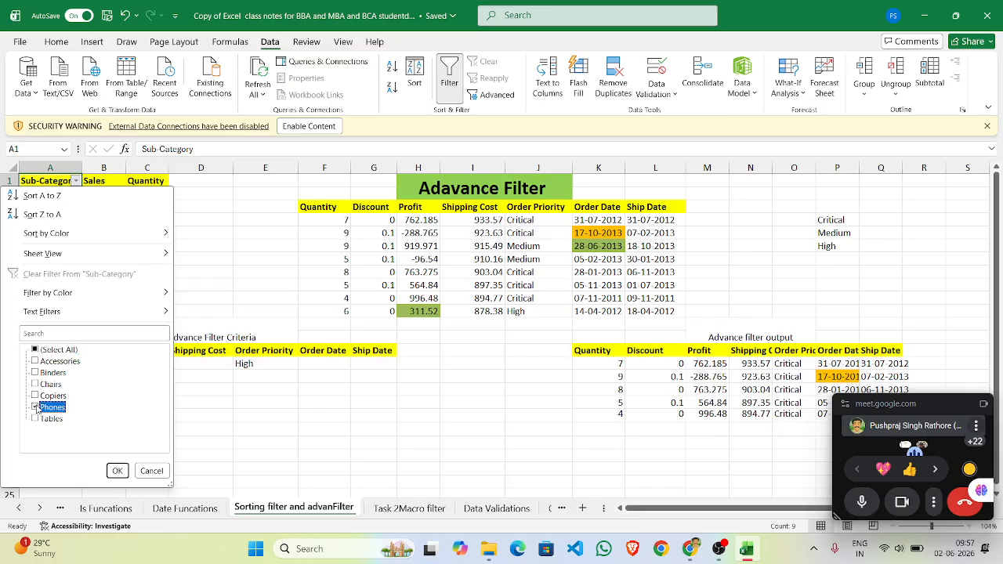
{"action": "left_click", "coordinate": [37, 385]}
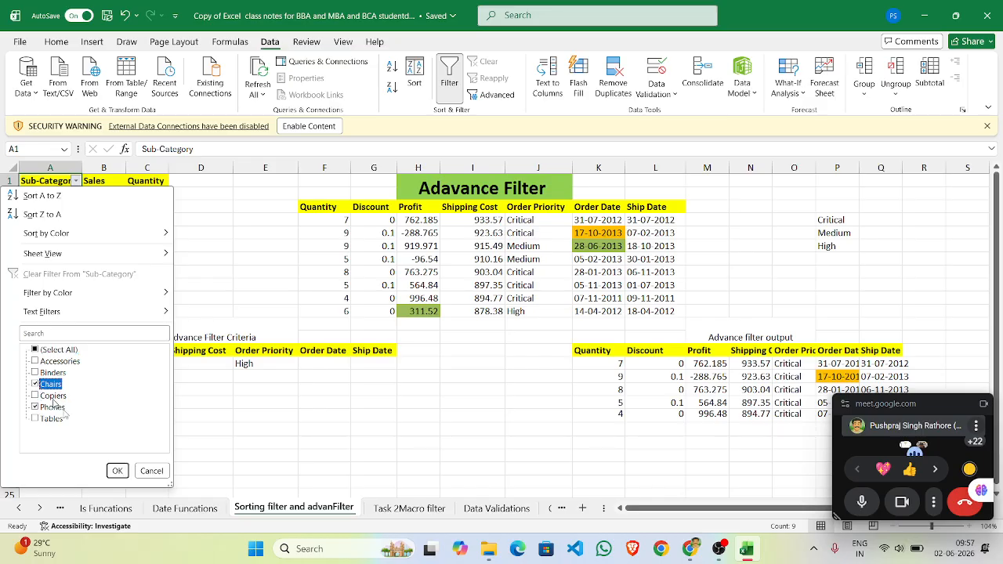
{"action": "left_click", "coordinate": [118, 471]}
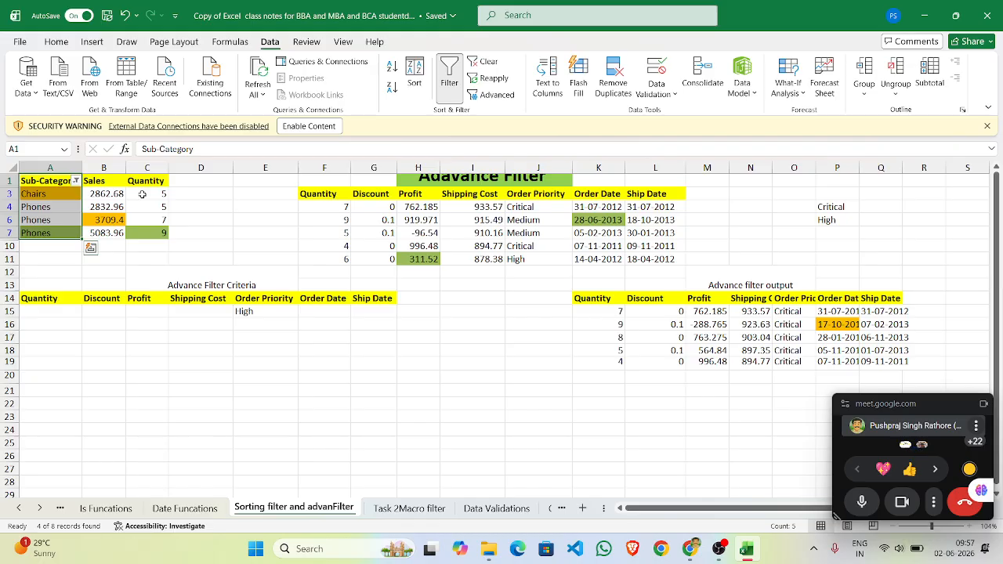
Clear the Chairs and Phones filter criteria while keeping filtering turned on for the Sub-Category column
{"action": "left_click", "coordinate": [477, 63]}
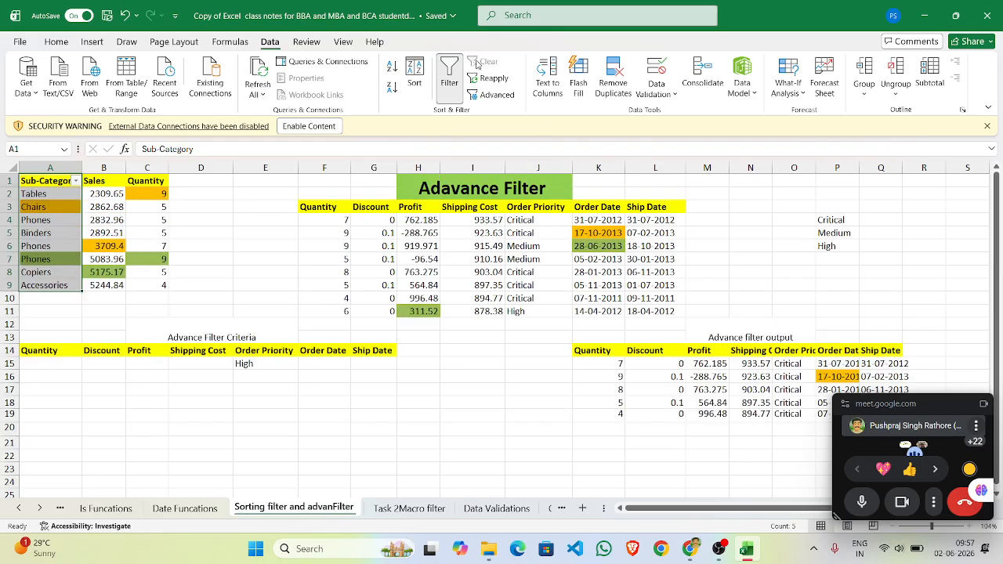
{"action": "left_click", "coordinate": [135, 220]}
{"action": "left_click_drag", "start_coordinate": [47, 181], "coordinate": [44, 278]}
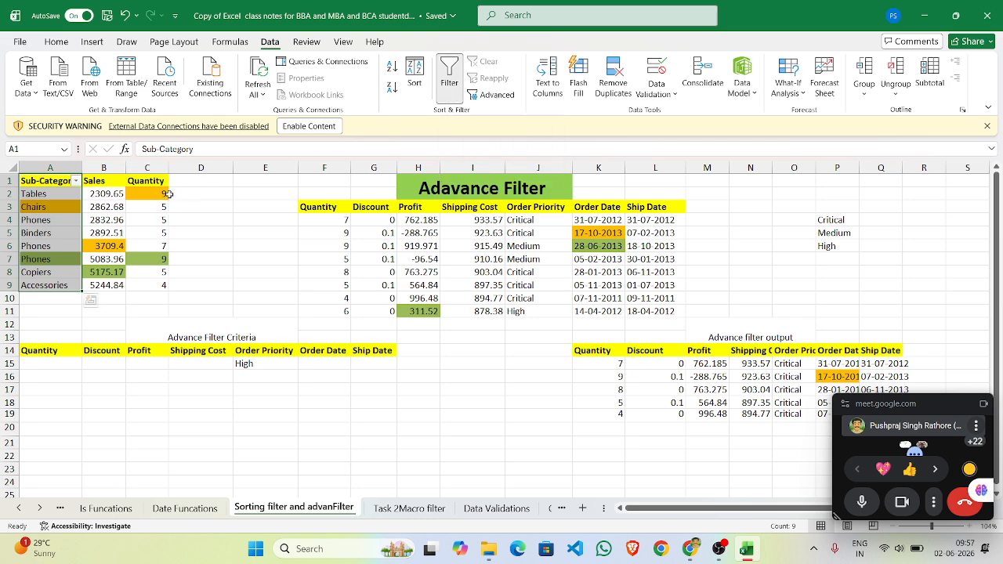
{"action": "left_click", "coordinate": [245, 202]}
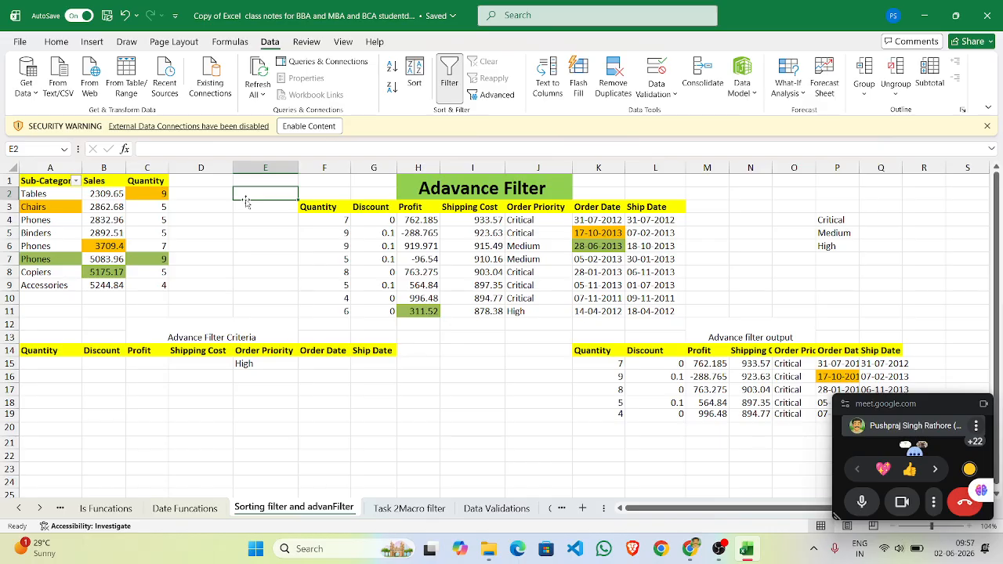
{"action": "left_click", "coordinate": [185, 509]}
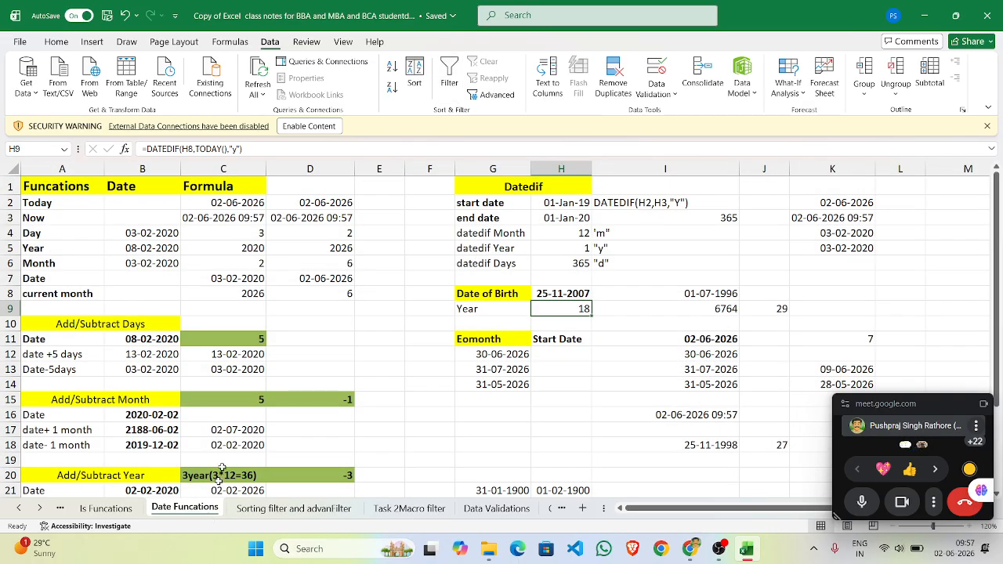
{"action": "left_click", "coordinate": [322, 508]}
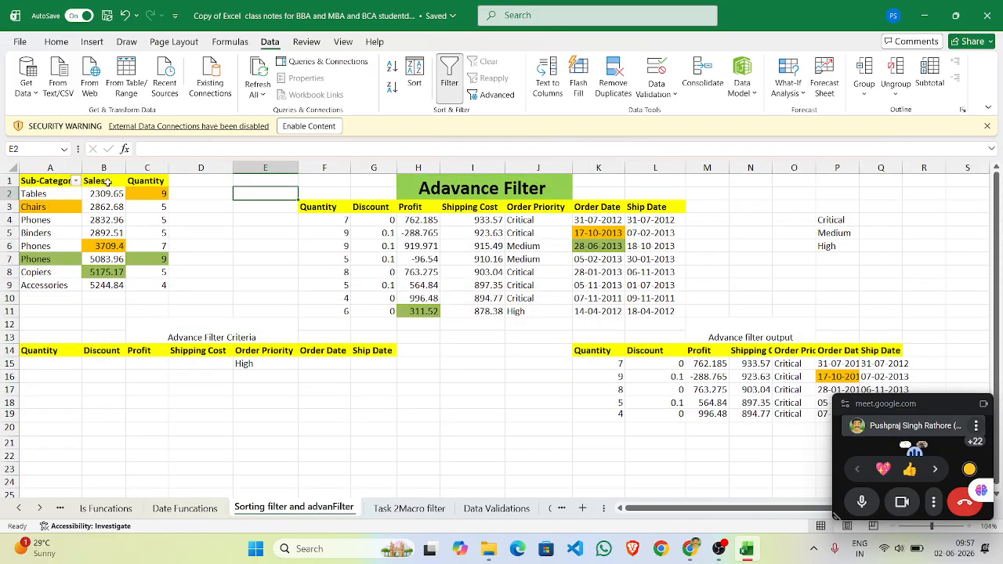
Turn off the Sub-Category filtering and turn on filtering for only the Sales column in B1:B9
{"action": "left_click", "coordinate": [108, 182]}
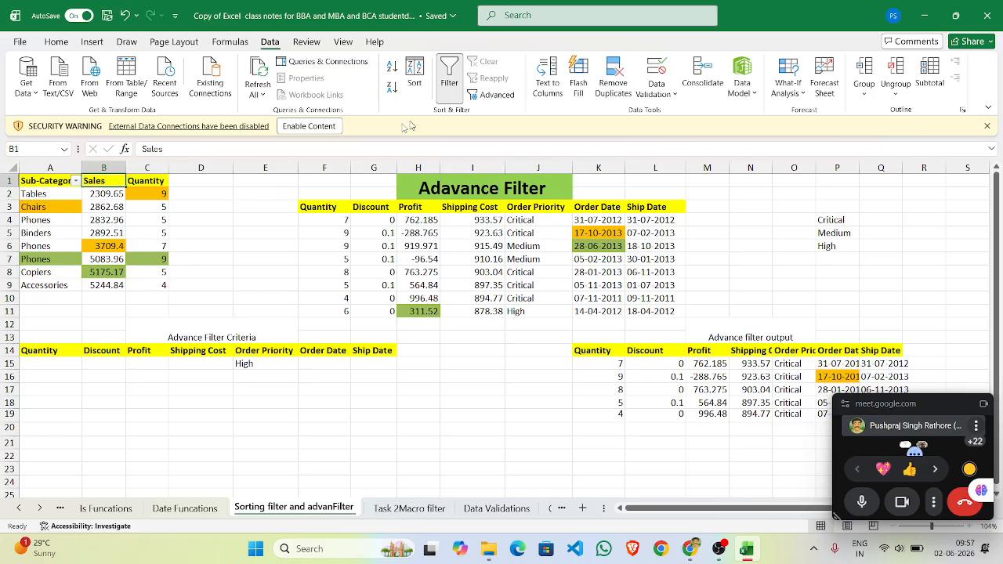
{"action": "left_click", "coordinate": [449, 79]}
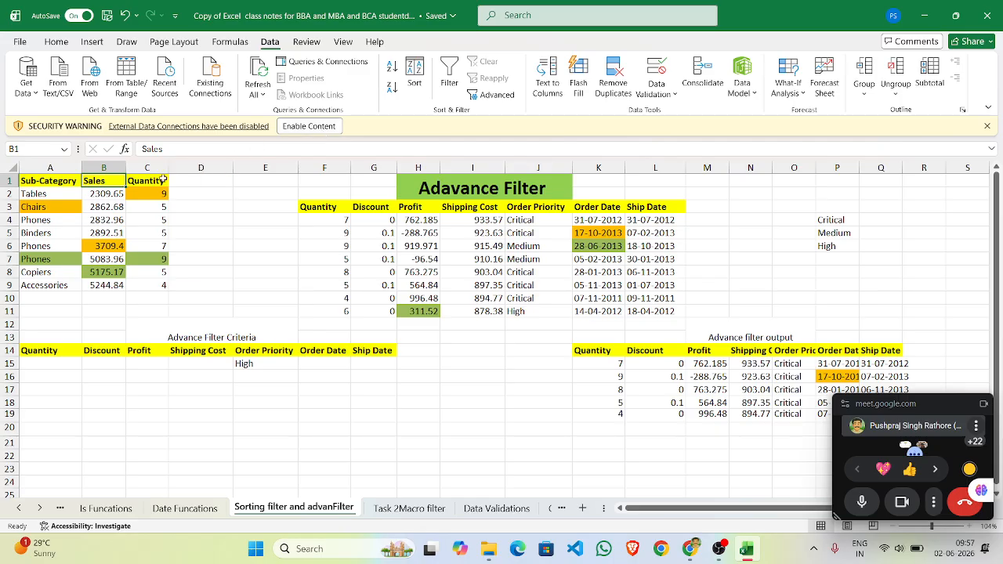
{"action": "left_click_drag", "start_coordinate": [96, 181], "coordinate": [98, 272]}
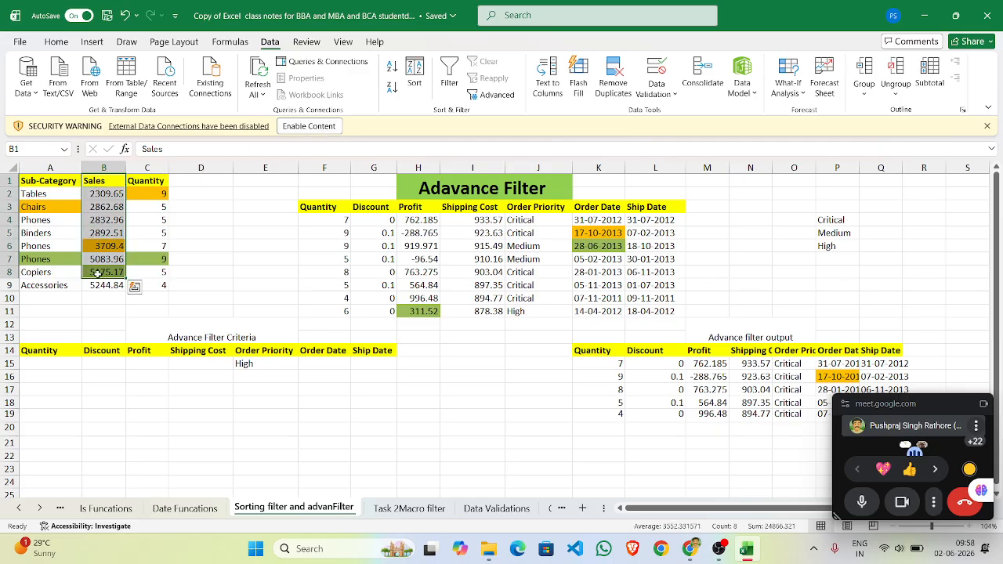
{"action": "left_click", "coordinate": [165, 209]}
{"action": "left_click_drag", "start_coordinate": [104, 183], "coordinate": [100, 289]}
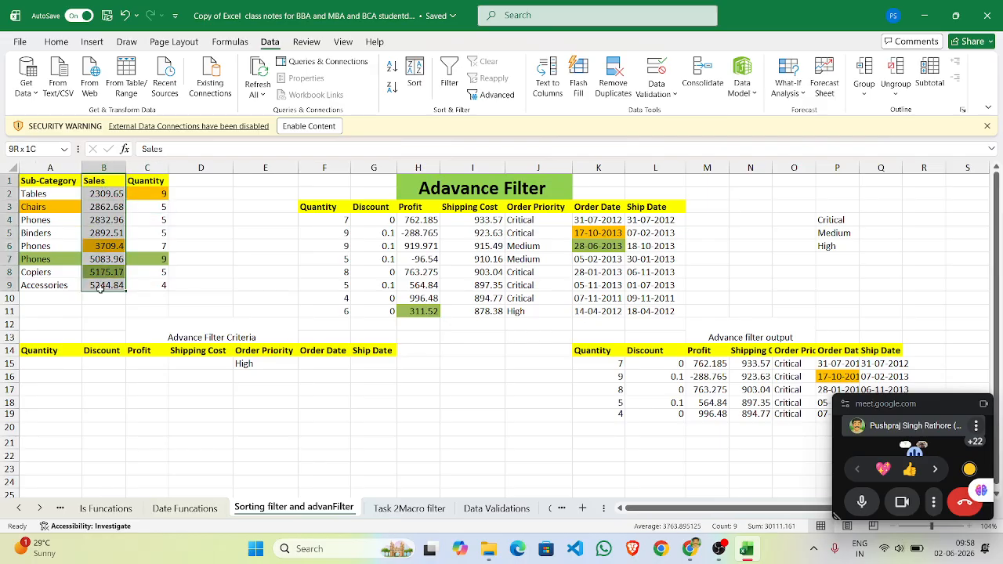
{"action": "left_click", "coordinate": [449, 79]}
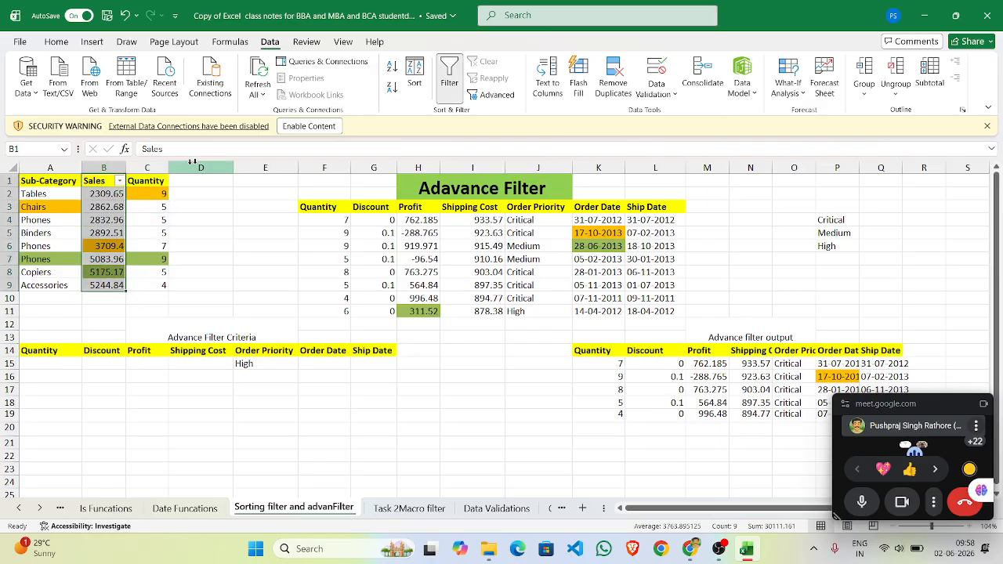
Filter the Sales column to show only the value 5083.96
{"action": "left_click", "coordinate": [120, 182]}
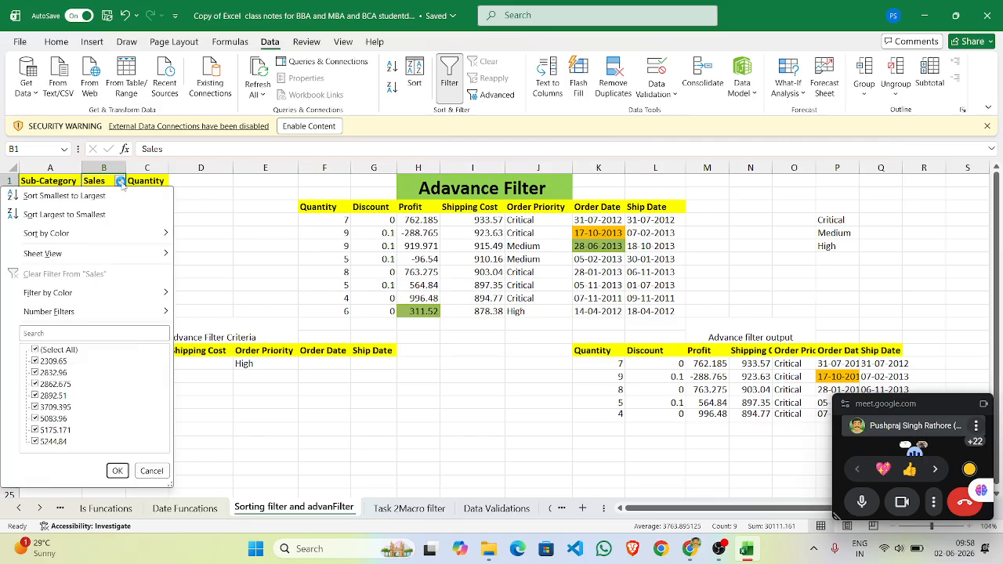
{"action": "left_click", "coordinate": [34, 350]}
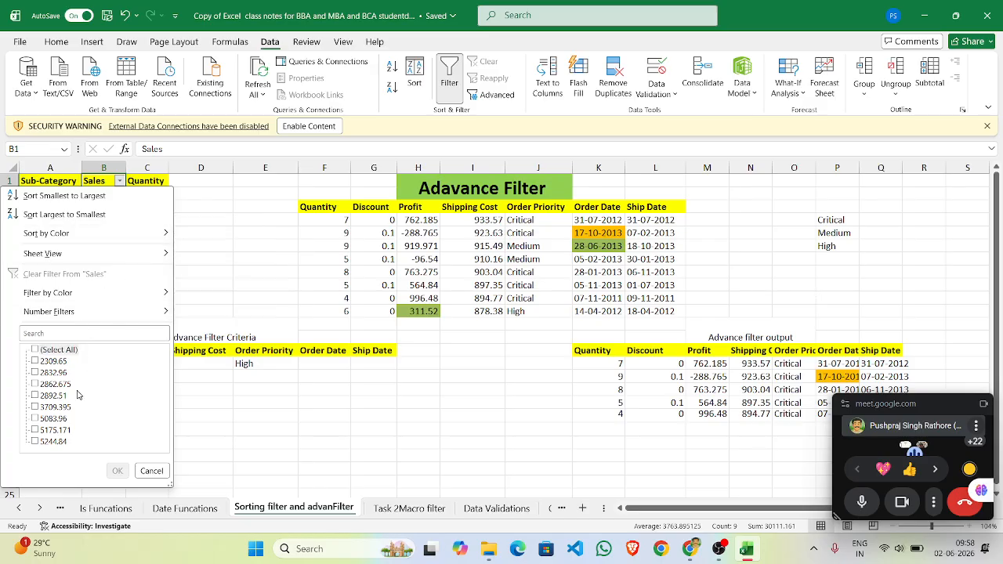
{"action": "left_click", "coordinate": [35, 420]}
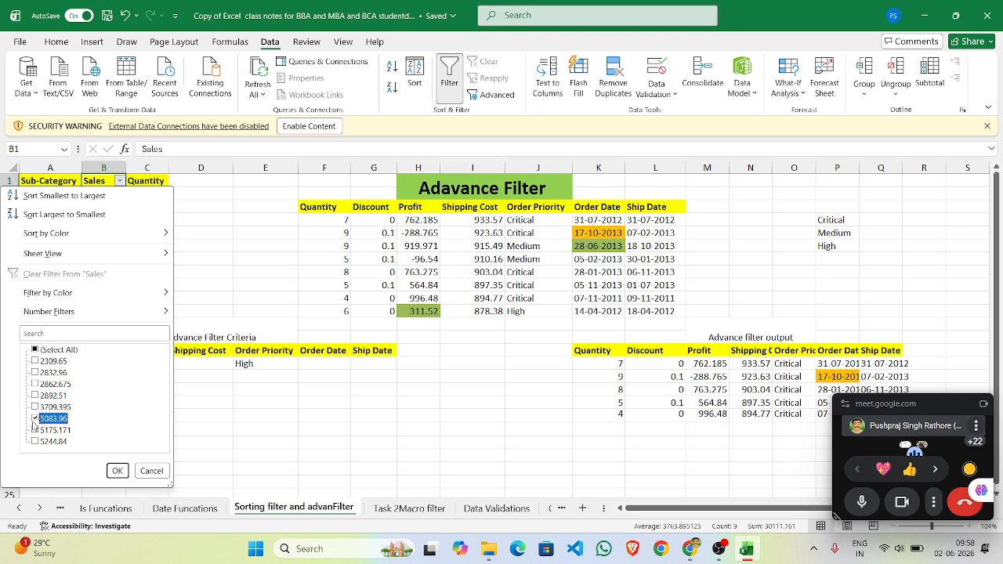
{"action": "left_click", "coordinate": [116, 471]}
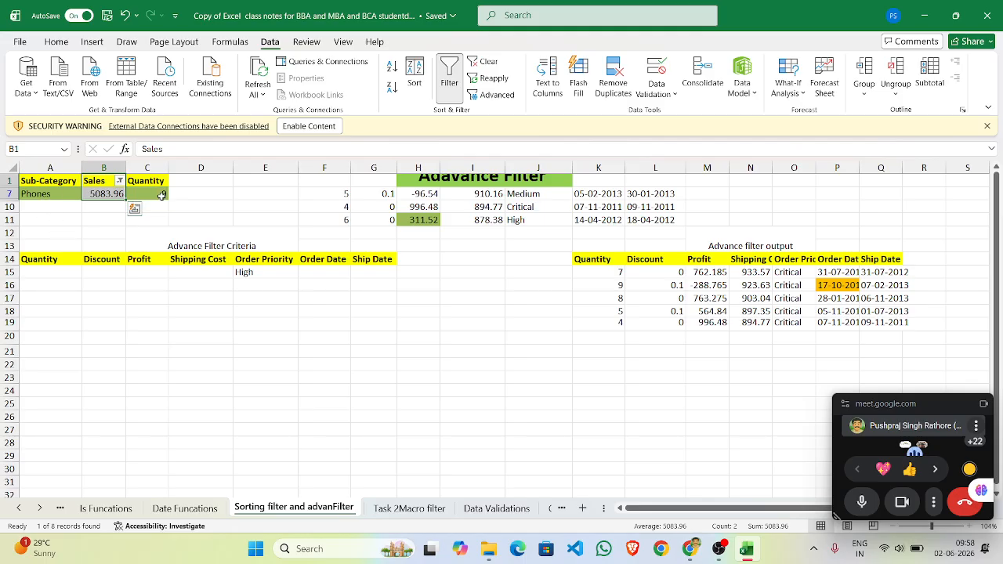
Reselect all values in the Sales filter and turn off filtering for the Sales column
{"action": "left_click", "coordinate": [119, 181]}
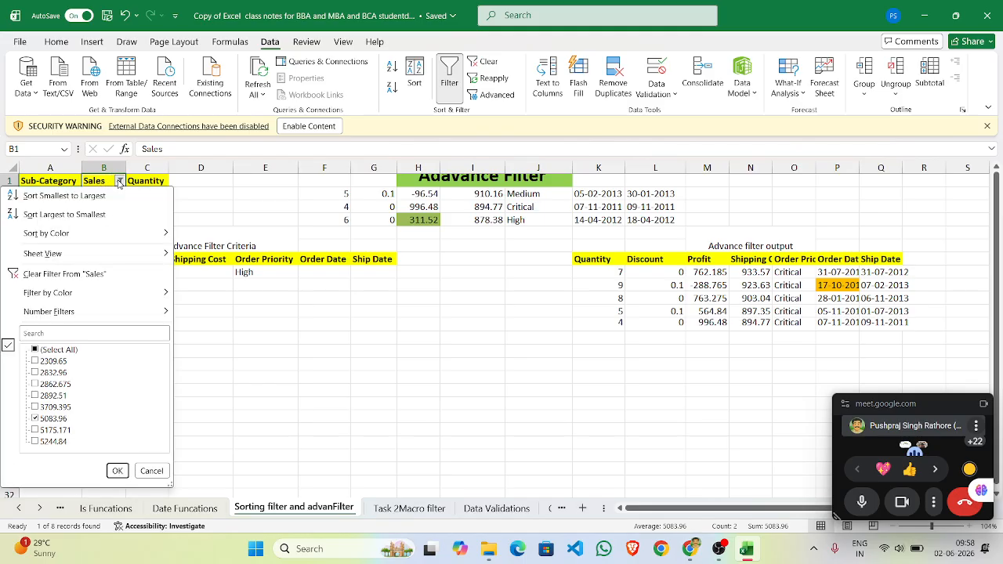
{"action": "left_click", "coordinate": [36, 351]}
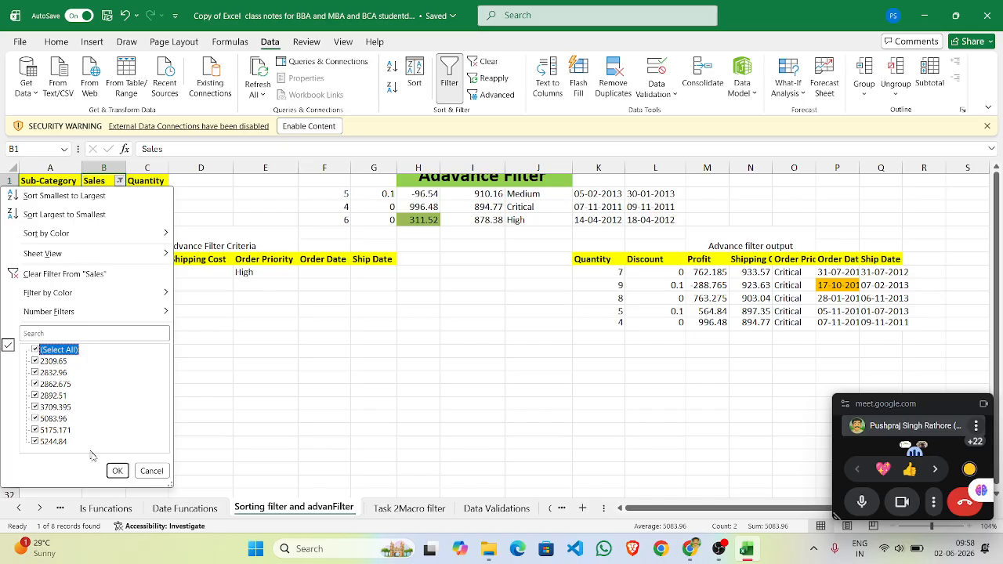
{"action": "left_click", "coordinate": [117, 470]}
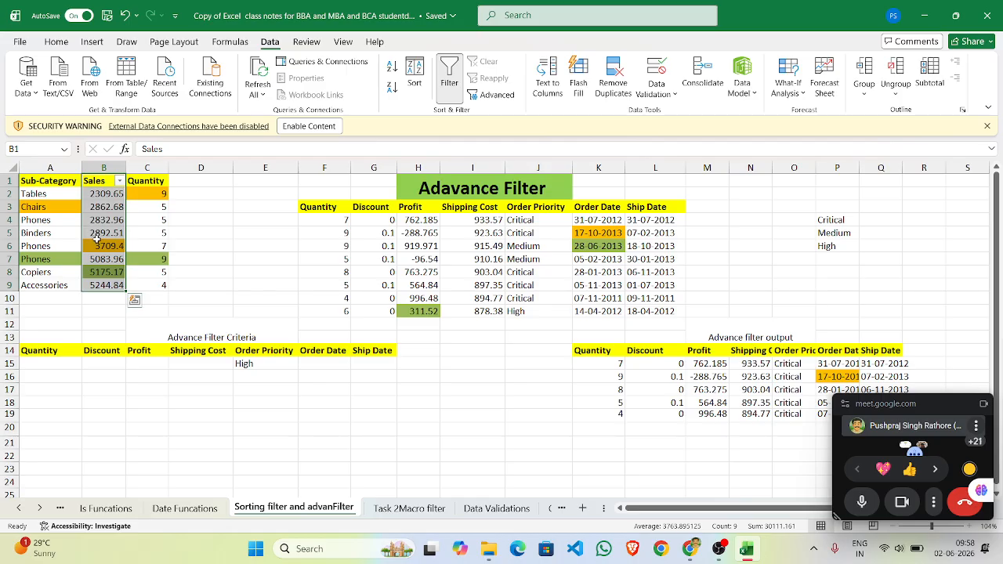
{"action": "left_click", "coordinate": [452, 88]}
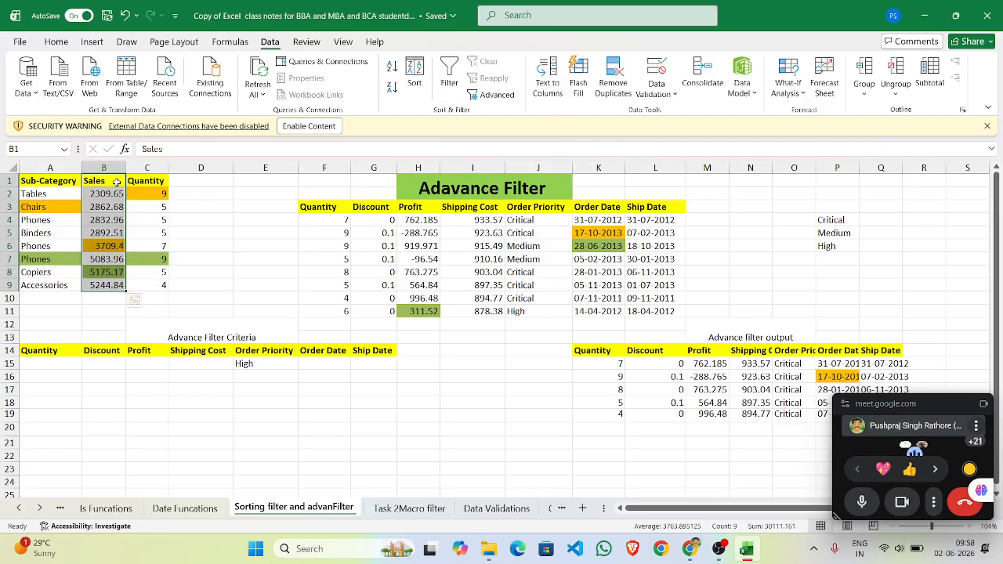
{"action": "left_click", "coordinate": [163, 205]}
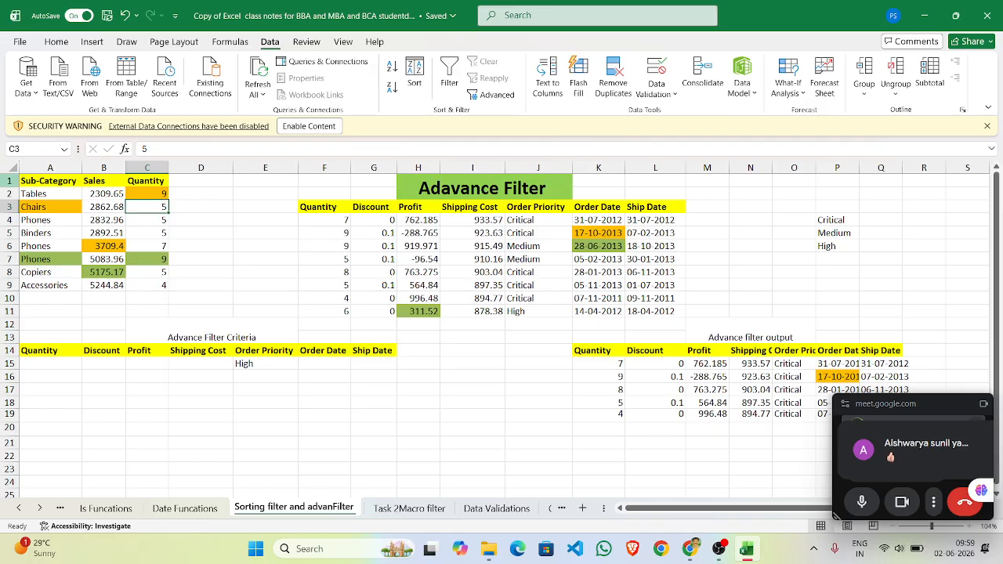
Sort only the Sub-Category range A1:A9 from A to Z without expanding the selection, and undo that sort
{"action": "left_click_drag", "start_coordinate": [52, 179], "coordinate": [45, 289]}
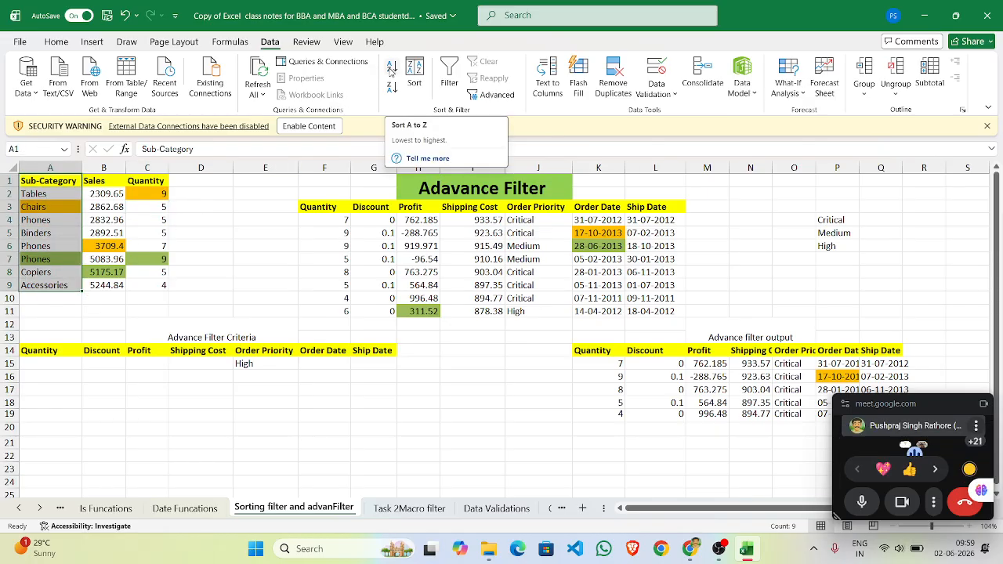
{"action": "left_click", "coordinate": [391, 72]}
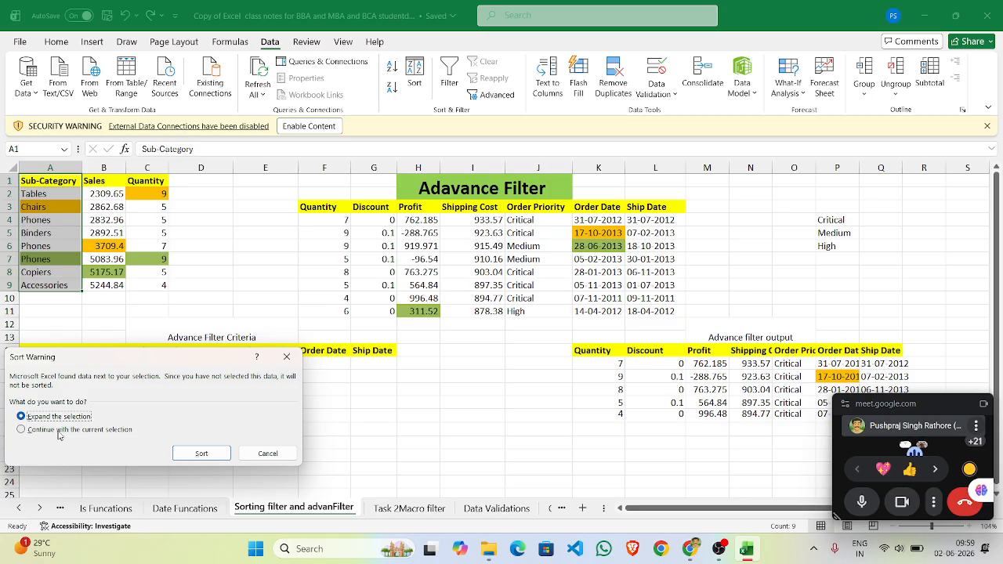
{"action": "left_click", "coordinate": [25, 431]}
{"action": "left_click", "coordinate": [201, 453]}
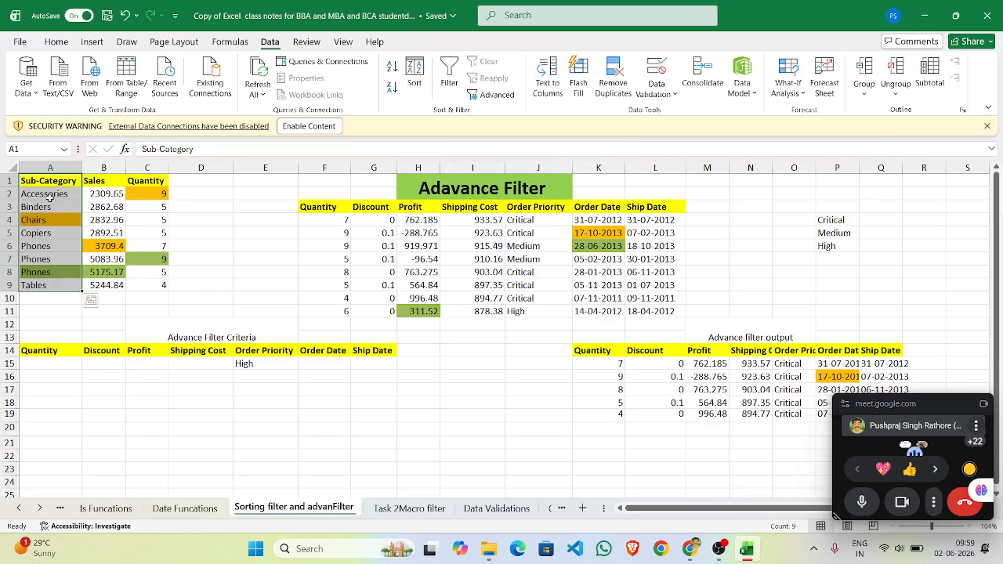
{"action": "key", "text": "ctrl+z"}
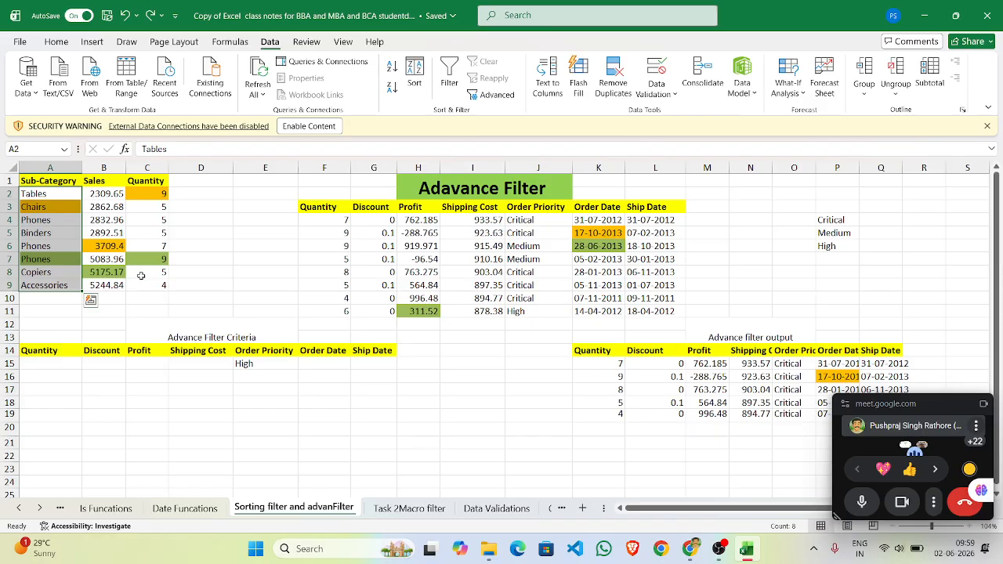
Sort only the Sub-Category values in A2:A9, without the header, from A to Z, continuing with the current selection
{"action": "left_click", "coordinate": [49, 190]}
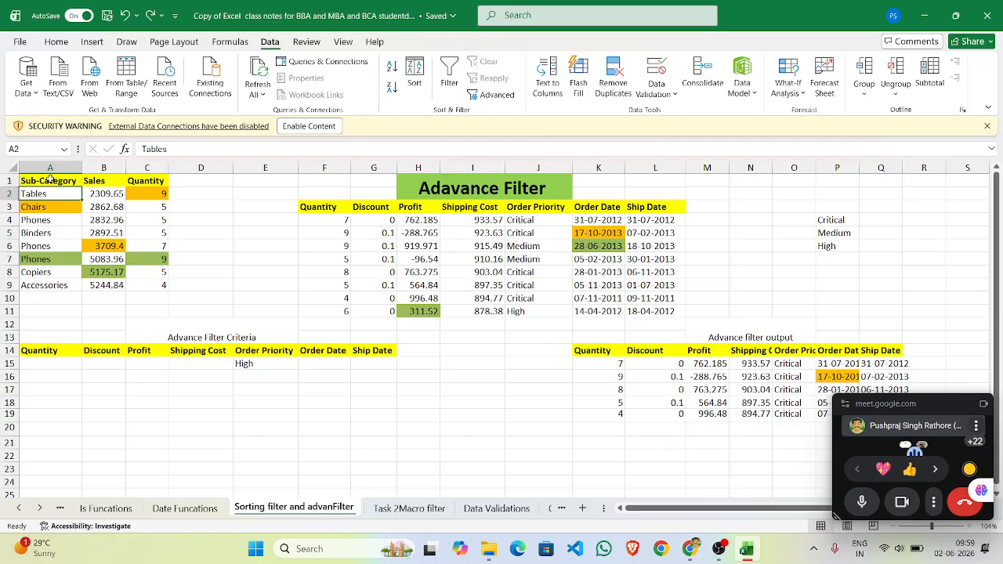
{"action": "left_click_drag", "start_coordinate": [43, 194], "coordinate": [40, 287]}
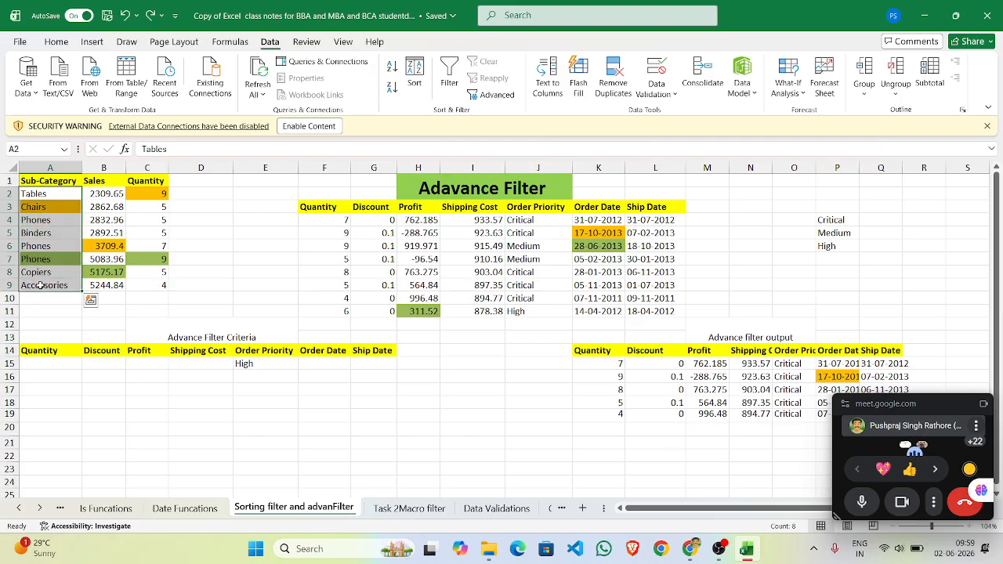
{"action": "left_click", "coordinate": [395, 67]}
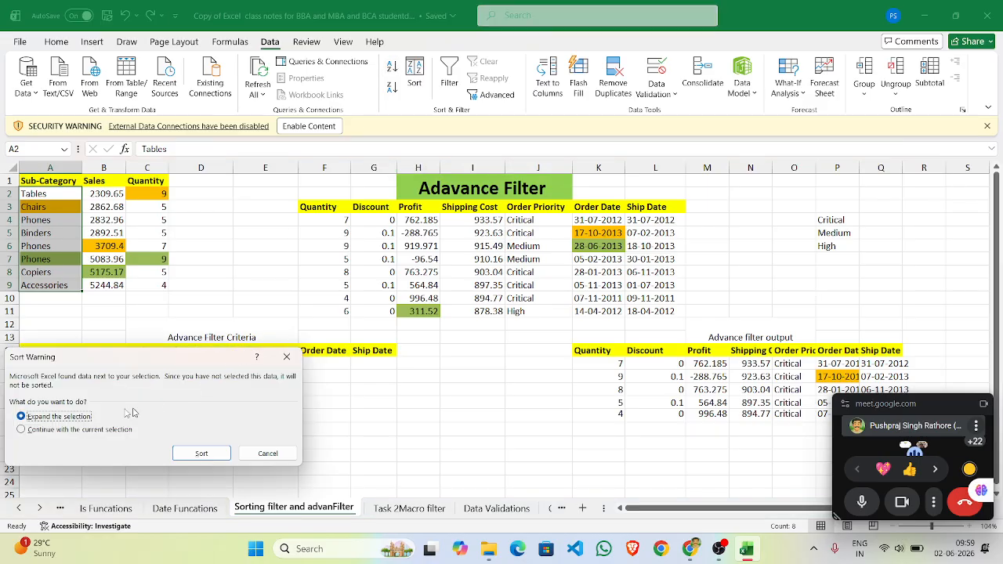
{"action": "left_click", "coordinate": [24, 430]}
{"action": "left_click", "coordinate": [202, 453]}
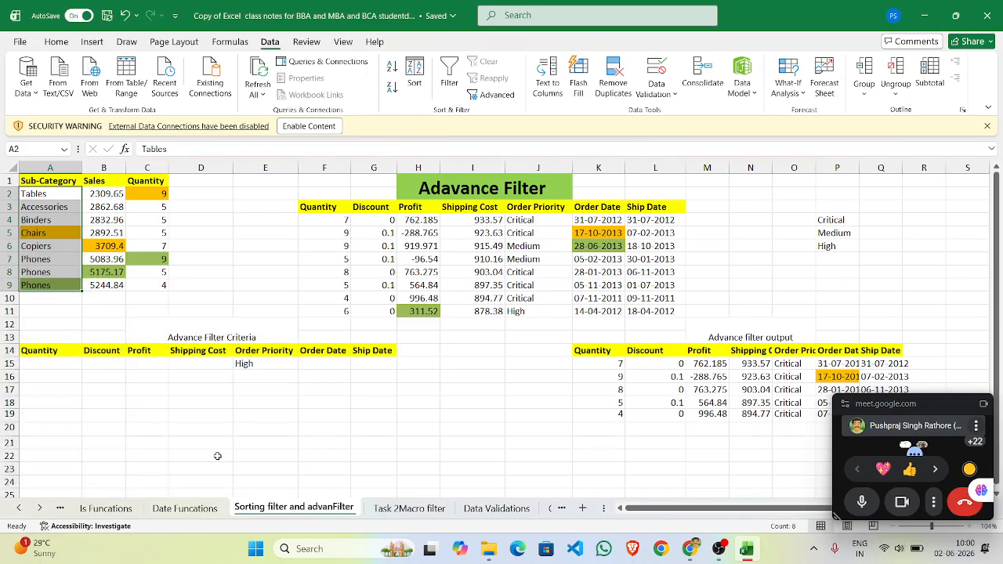
Undo the A to Z sort of the Sub-Category values and the removal of the Sales column filtering
{"action": "left_click", "coordinate": [45, 194]}
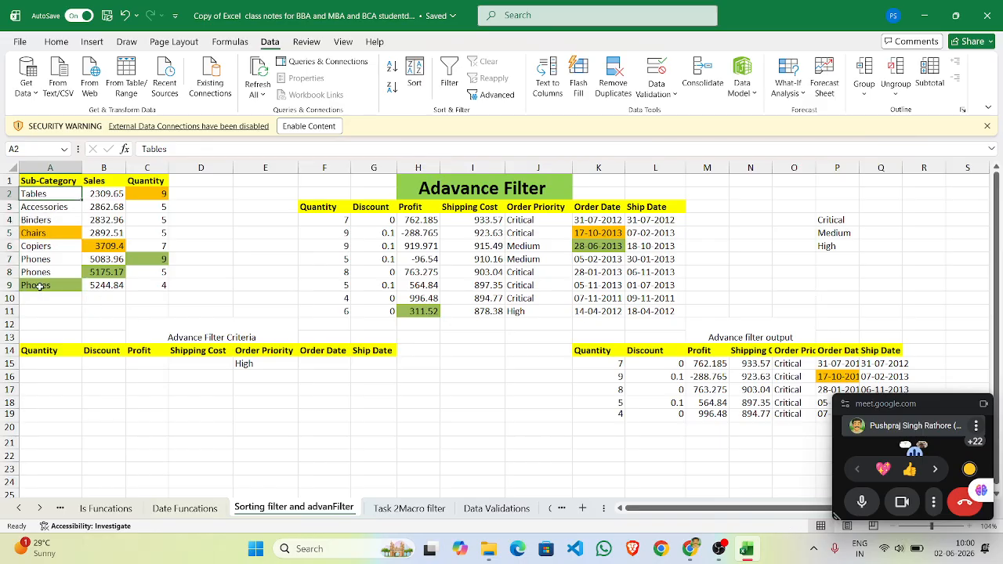
{"action": "key", "text": "ctrl+z"}
{"action": "key", "text": "ctrl+z"}
{"action": "key", "text": "ctrl+z"}
{"action": "key", "text": "ctrl+z"}
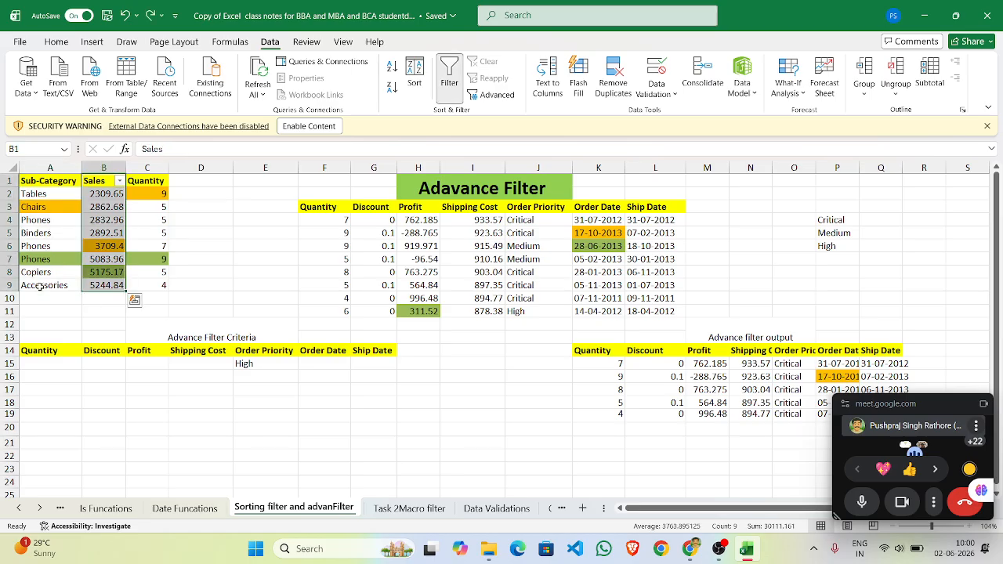
{"action": "key", "text": "ctrl+z"}
{"action": "key", "text": "ctrl+z"}
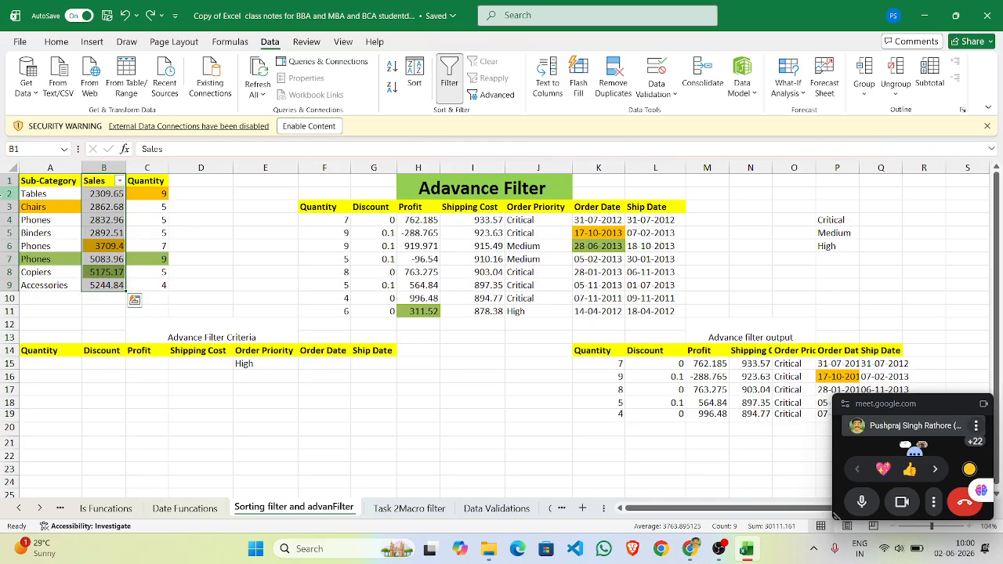
Sort only the Sub-Category cells A2:A9 from Z to A, and re-sort them from A to Z with the selection expanded to the adjacent columns
{"action": "left_click_drag", "start_coordinate": [56, 193], "coordinate": [59, 287]}
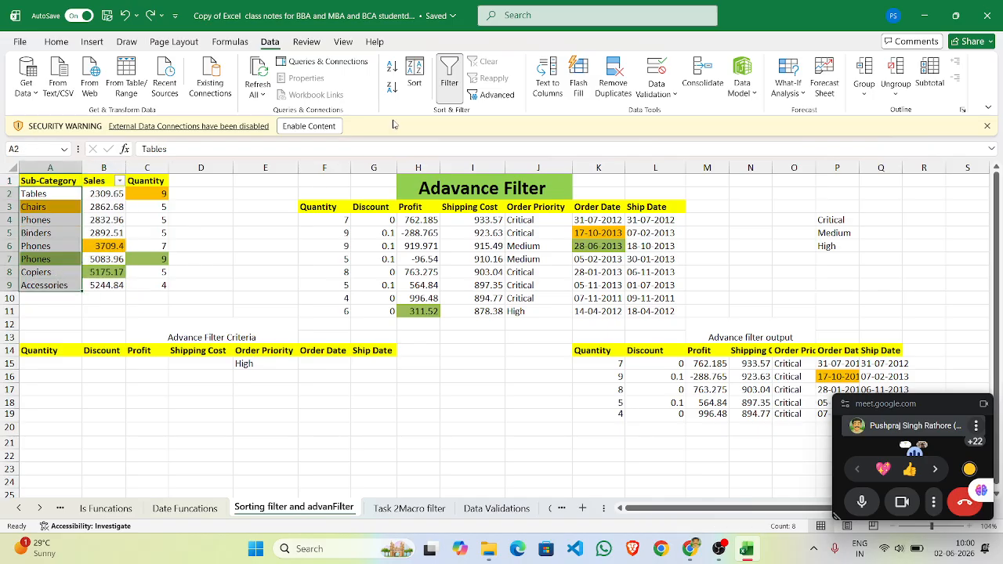
{"action": "left_click", "coordinate": [393, 86]}
{"action": "left_click", "coordinate": [21, 429]}
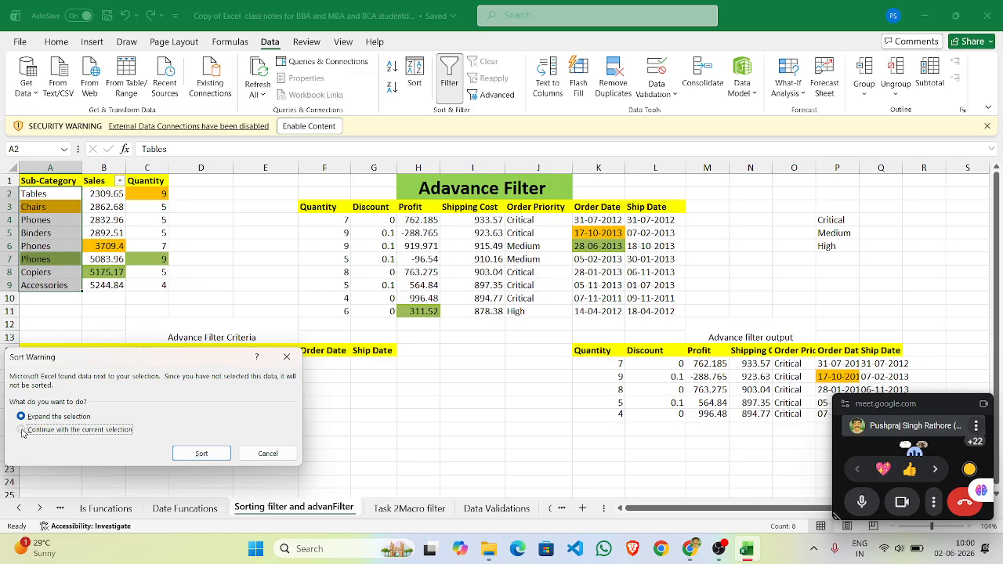
{"action": "left_click", "coordinate": [203, 454]}
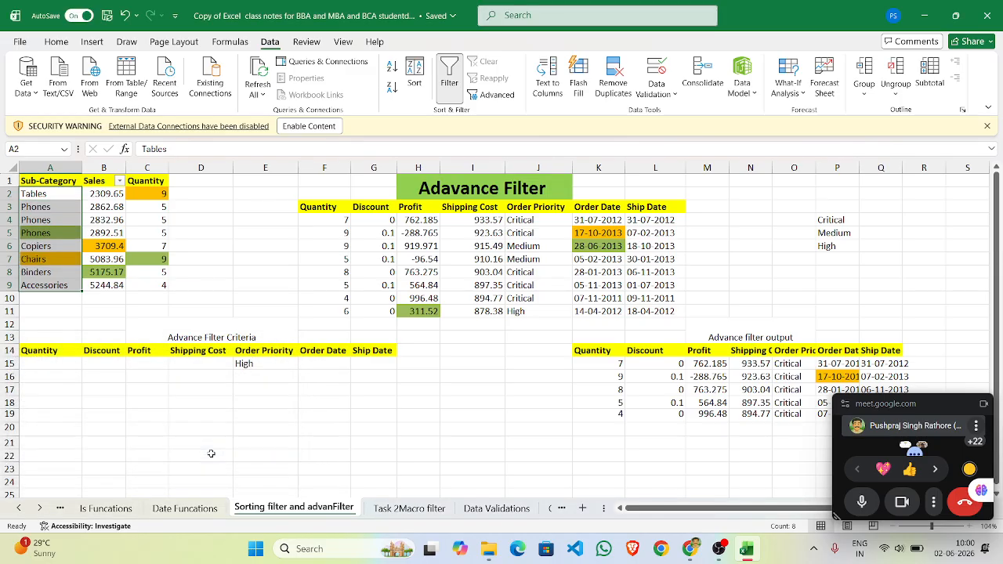
{"action": "left_click", "coordinate": [392, 69]}
{"action": "left_click", "coordinate": [199, 452]}
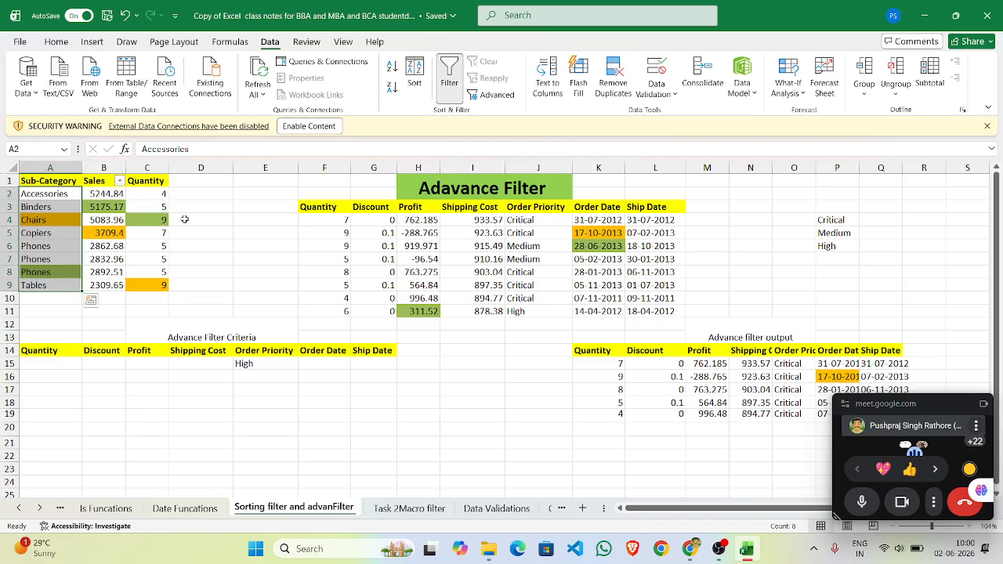
Sort only the Quantity values in C2:C9 from smallest to largest, continuing with the current selection
{"action": "left_click_drag", "start_coordinate": [163, 195], "coordinate": [164, 286]}
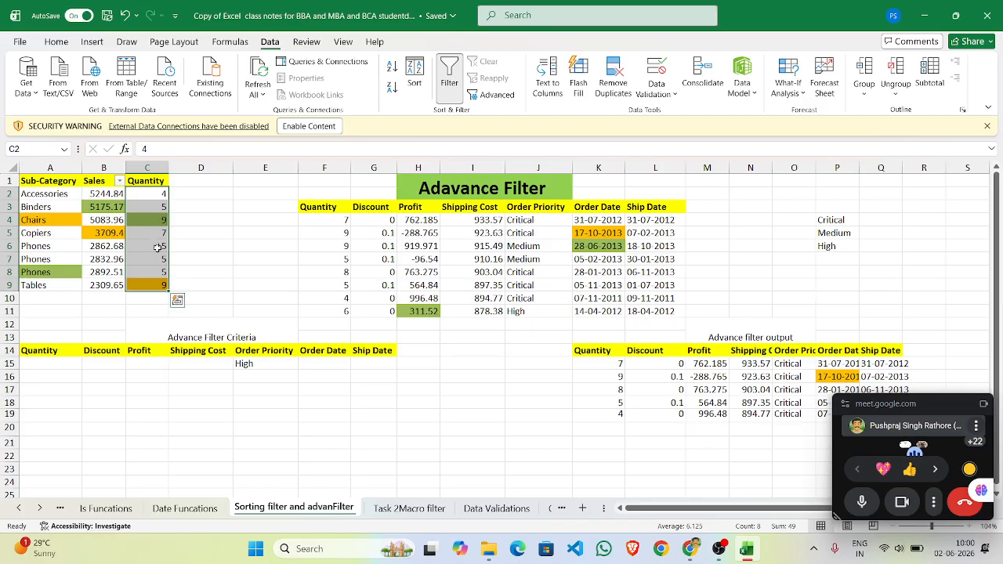
{"action": "left_click", "coordinate": [392, 68]}
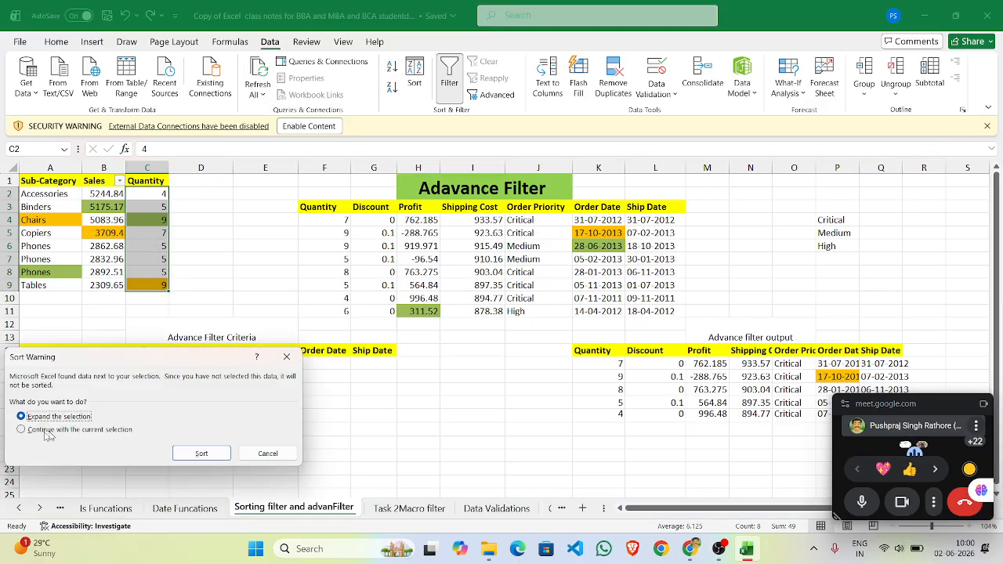
{"action": "left_click", "coordinate": [21, 430]}
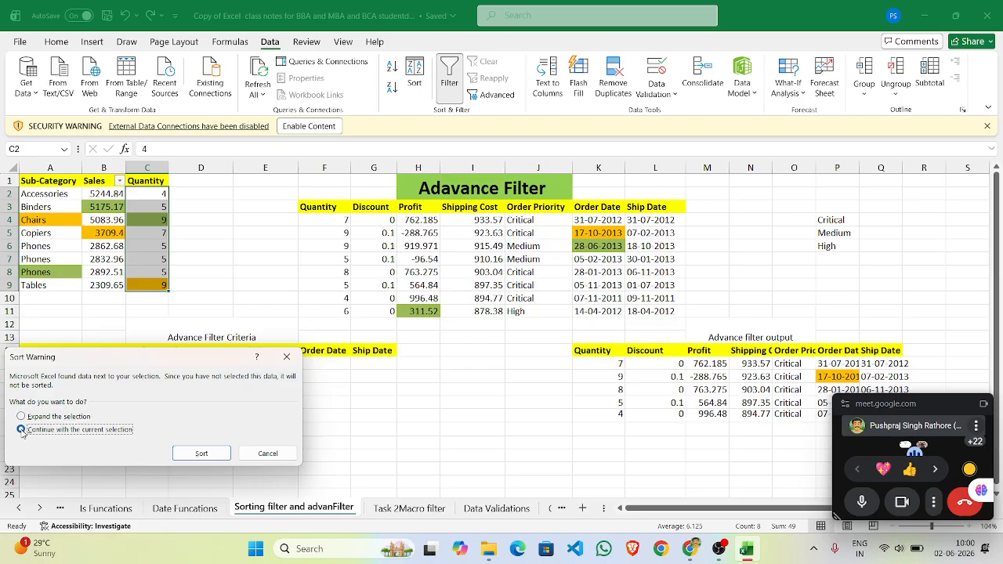
{"action": "left_click", "coordinate": [202, 453]}
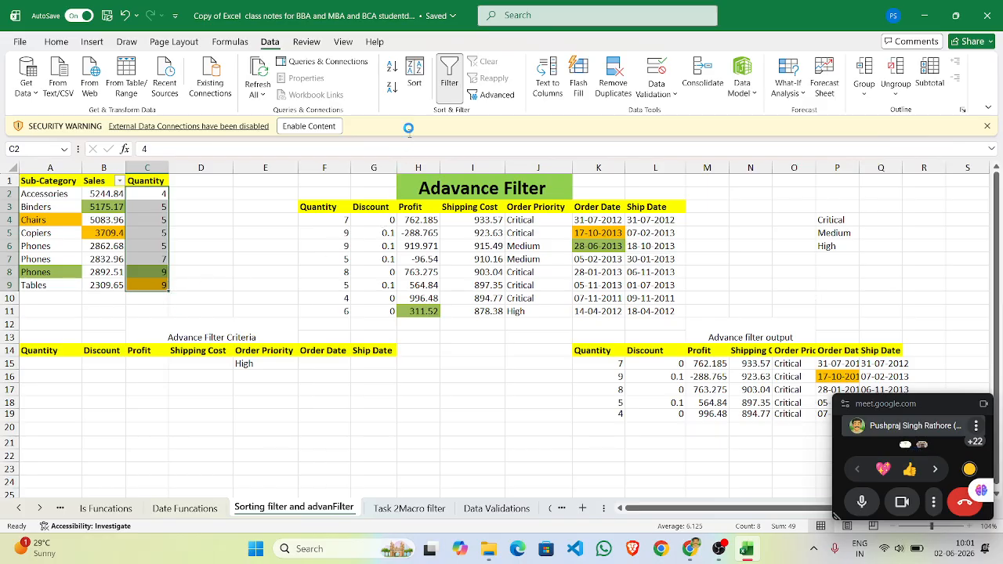
Sort only the Quantity values in C2:C9 from largest to smallest, continuing with the current selection
{"action": "left_click", "coordinate": [391, 89]}
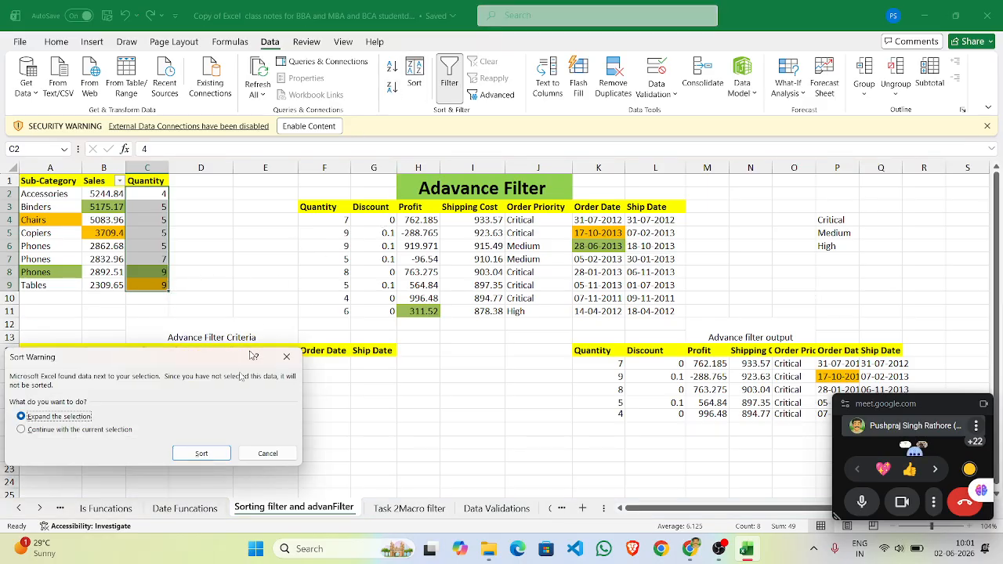
{"action": "left_click", "coordinate": [39, 433]}
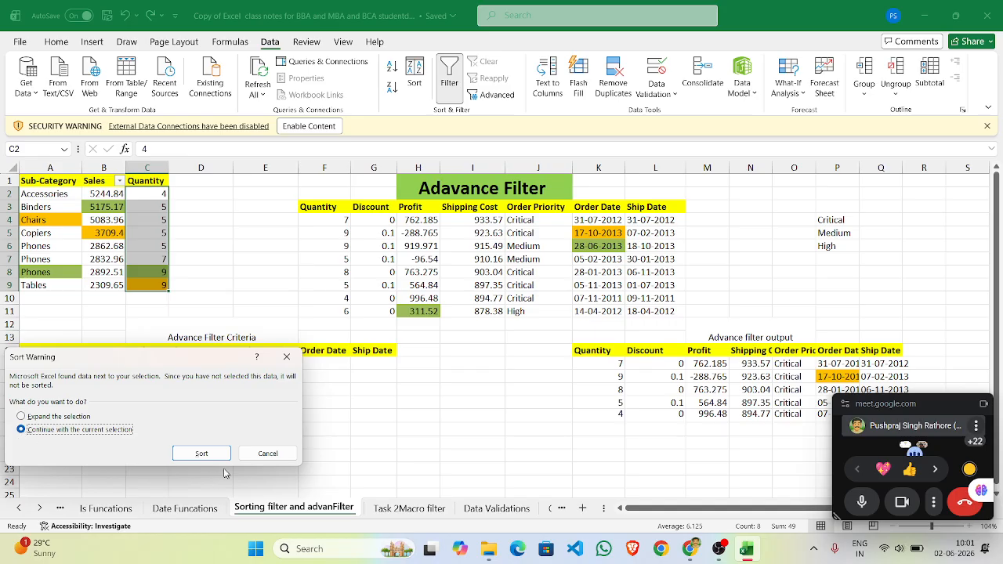
{"action": "left_click", "coordinate": [202, 453]}
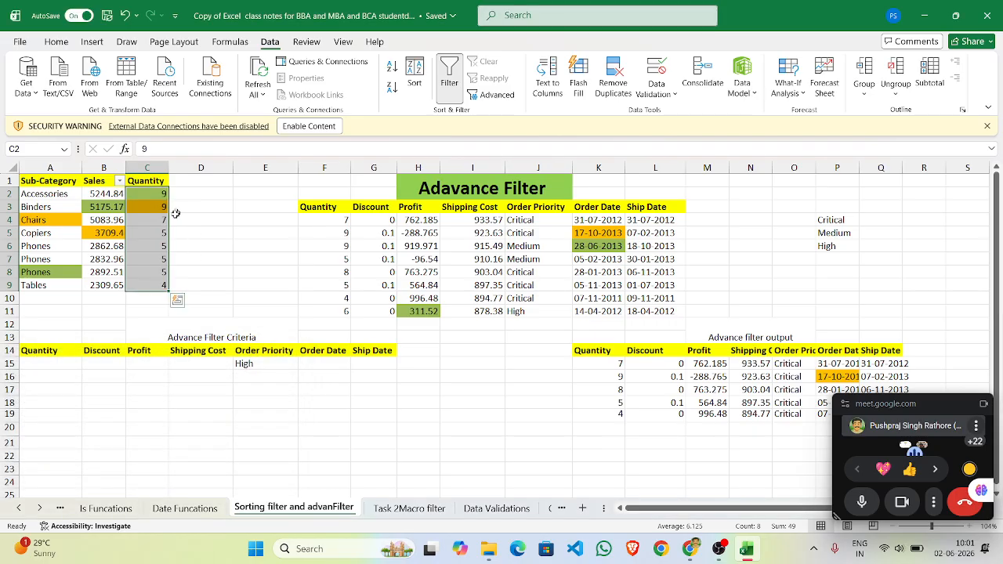
{"action": "scroll", "coordinate": [312, 317], "scroll_direction": "down", "scroll_amount": 4}
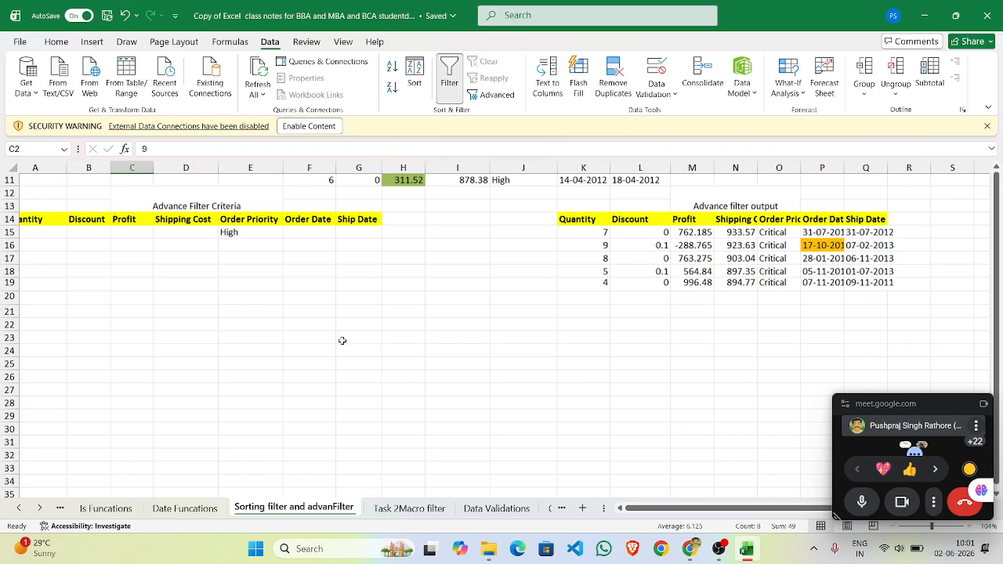
{"action": "left_click", "coordinate": [403, 290]}
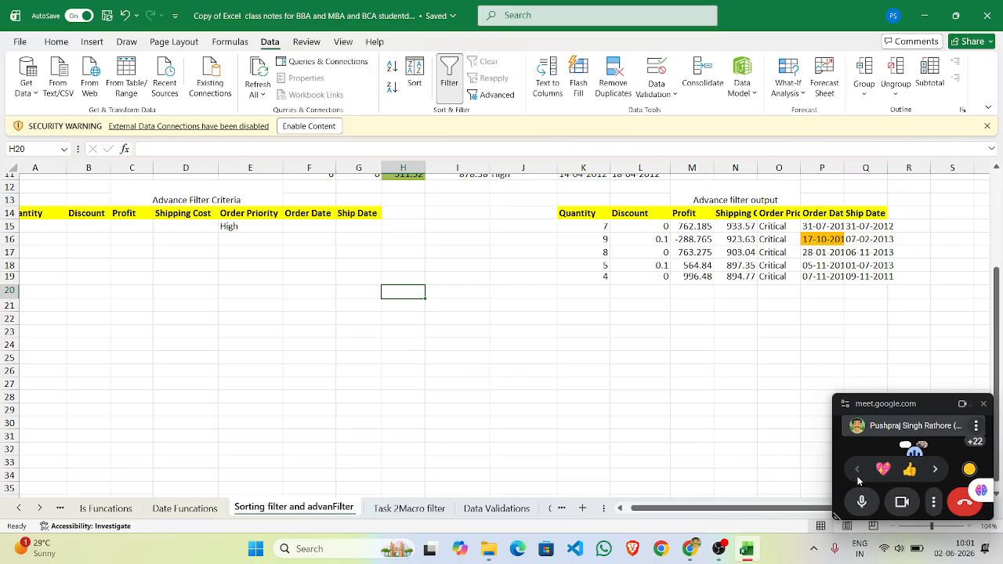
Mute and unmute the microphone in the Google Meet call, check the full meeting window, and return to the Excel workbook
{"action": "left_click", "coordinate": [862, 501]}
{"action": "left_click", "coordinate": [862, 501]}
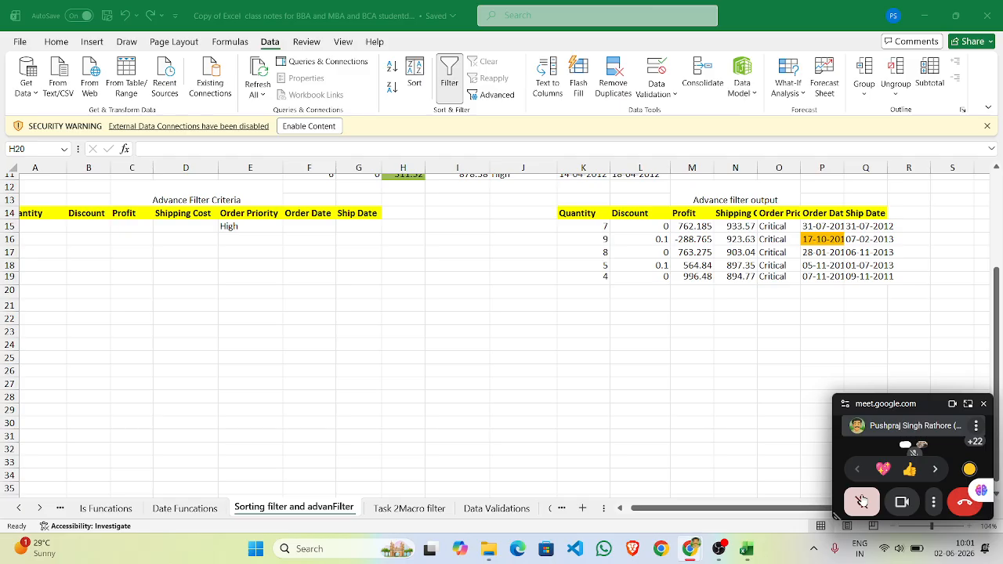
{"action": "left_click", "coordinate": [862, 501]}
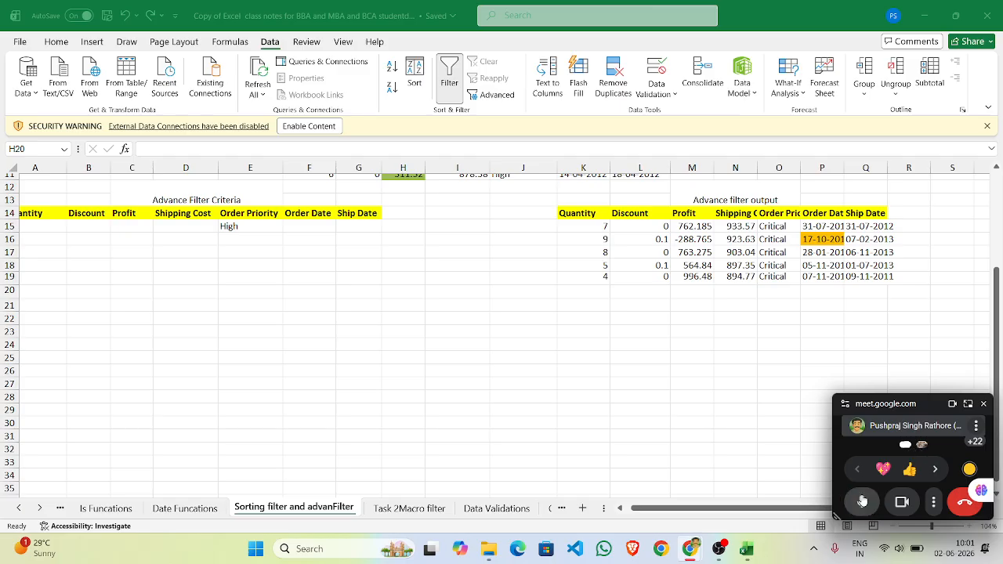
{"action": "left_click", "coordinate": [969, 403]}
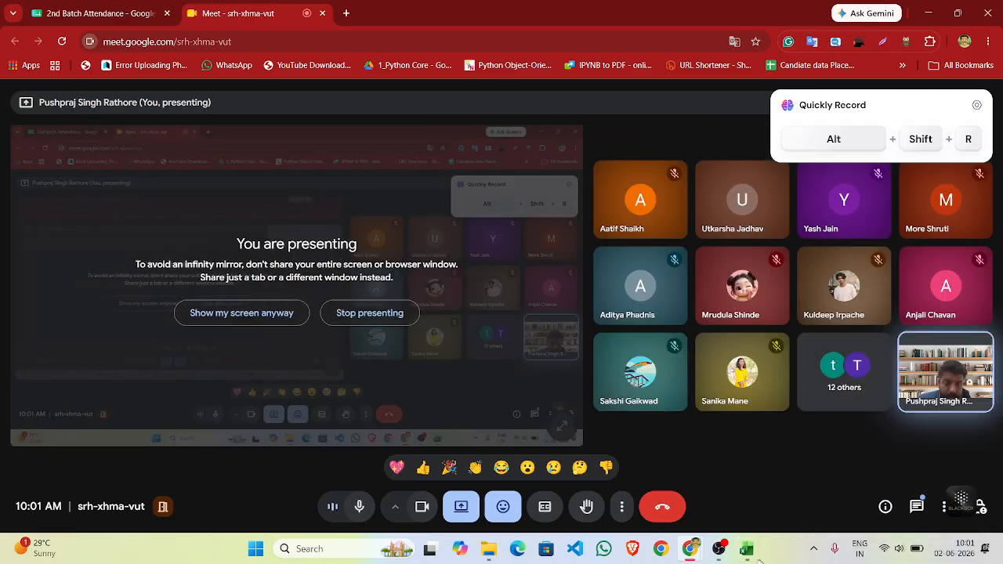
{"action": "left_click", "coordinate": [748, 551]}
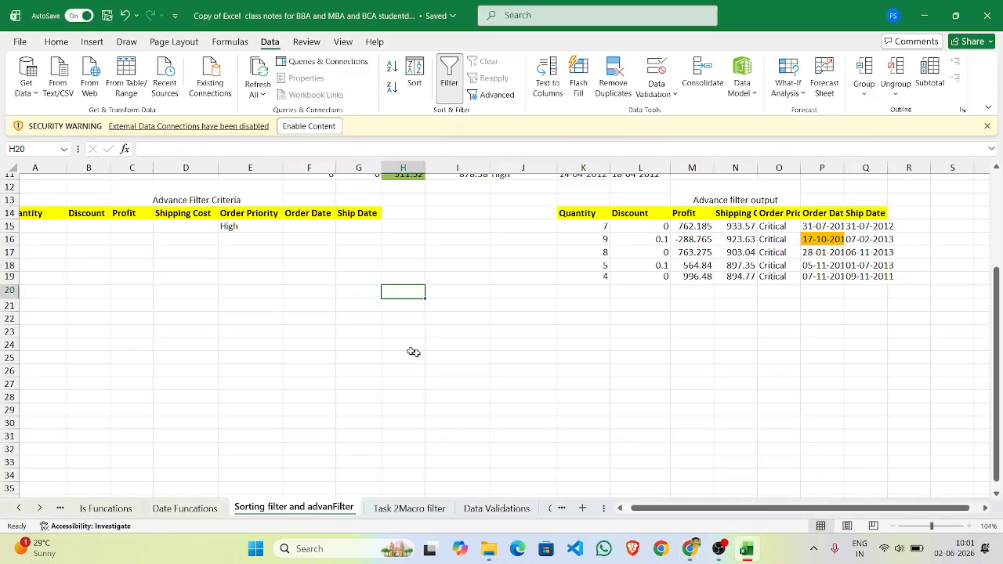
{"action": "scroll", "coordinate": [413, 352], "scroll_direction": "up", "scroll_amount": 4}
{"action": "scroll", "coordinate": [411, 351], "scroll_direction": "down", "scroll_amount": 1}
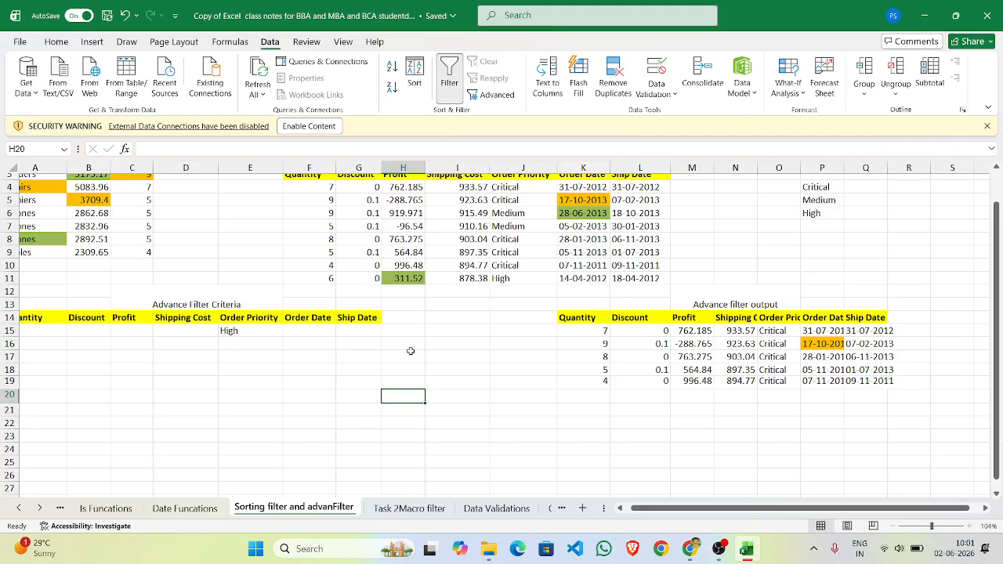
{"action": "left_click", "coordinate": [413, 368]}
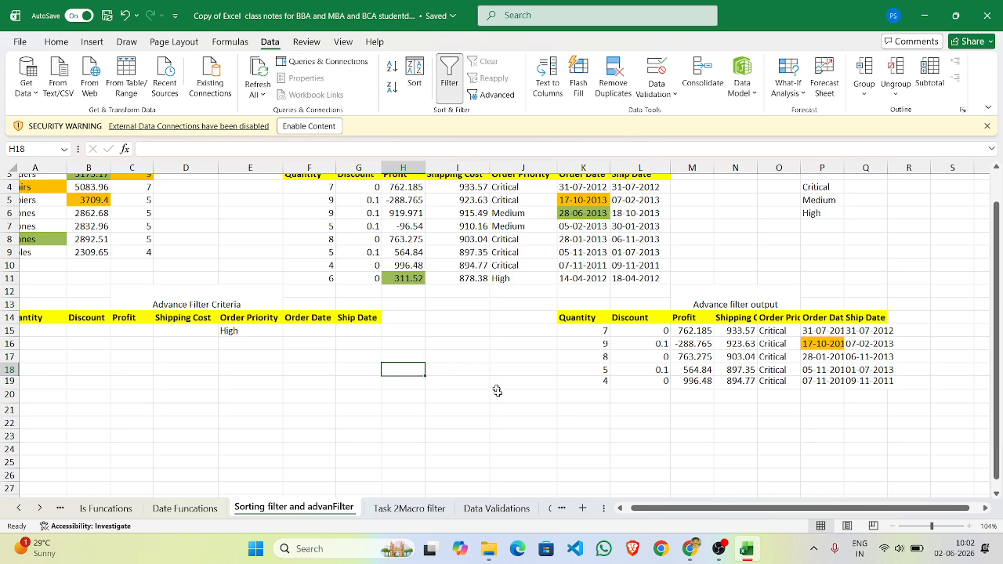
{"action": "type", "text": "1"}
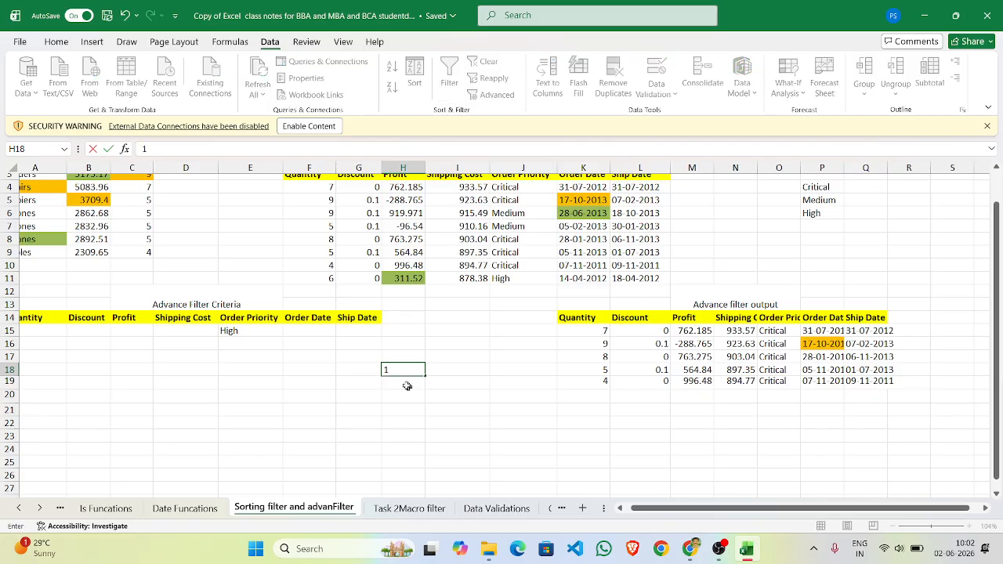
{"action": "key", "text": "Return"}
{"action": "type", "text": "2"}
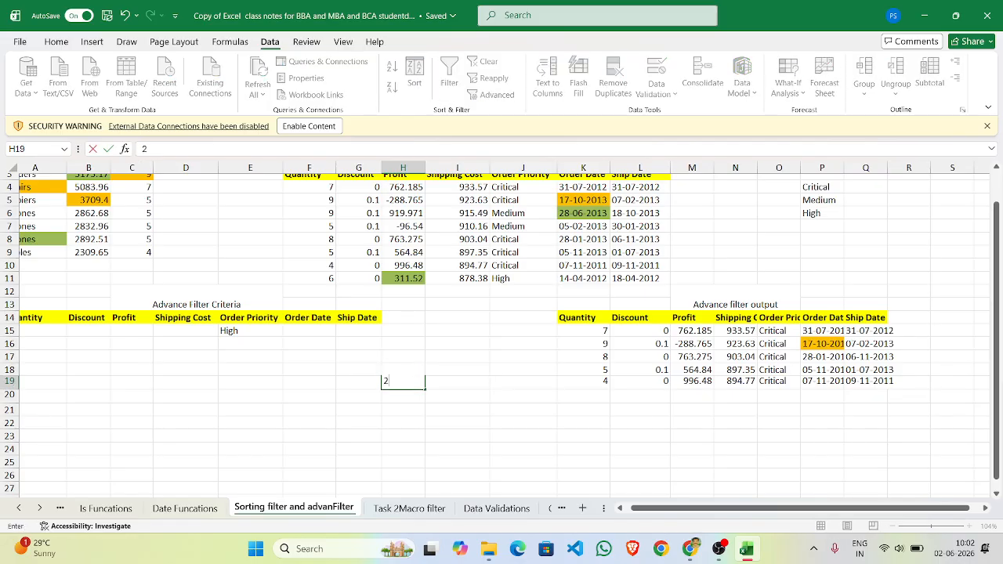
{"action": "key", "text": "Return"}
{"action": "left_click_drag", "start_coordinate": [409, 365], "coordinate": [409, 379]}
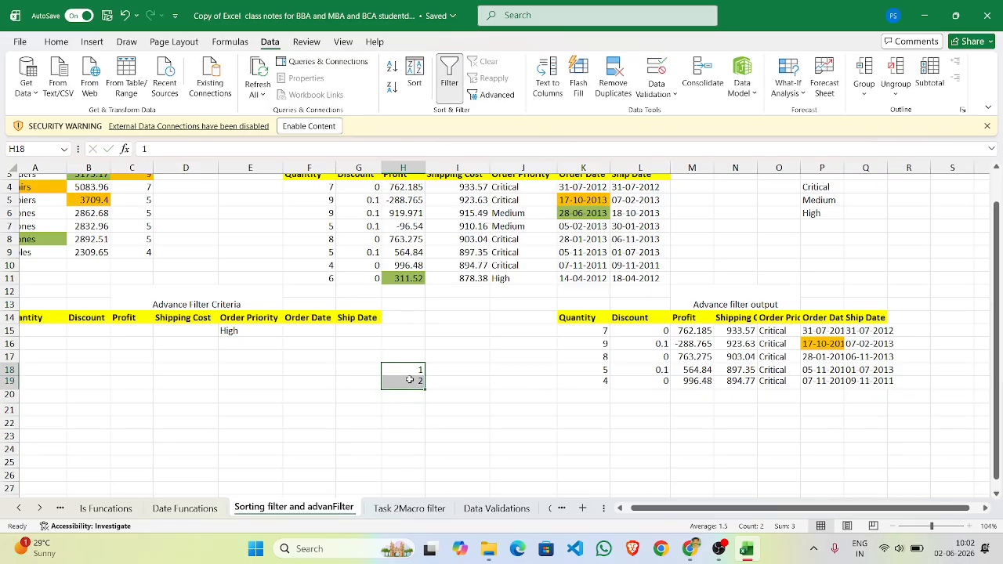
{"action": "key", "text": "Delete"}
Enter 1, 2 and 3 in W13:W15 and fill the series down to W22
{"action": "scroll", "coordinate": [517, 387], "scroll_direction": "right", "scroll_amount": 6}
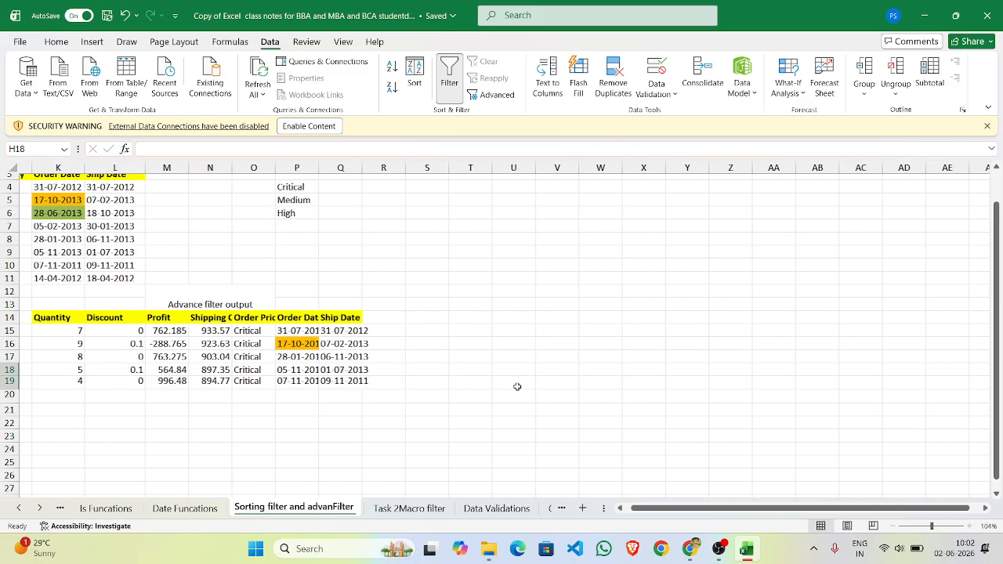
{"action": "left_click", "coordinate": [588, 305]}
{"action": "left_click", "coordinate": [588, 305]}
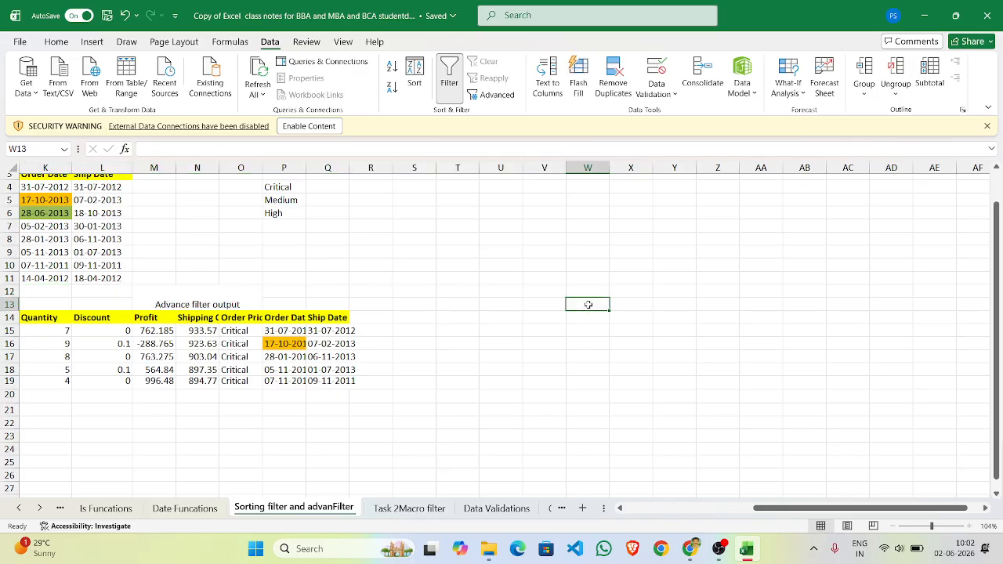
{"action": "type", "text": "1"}
{"action": "key", "text": "Return"}
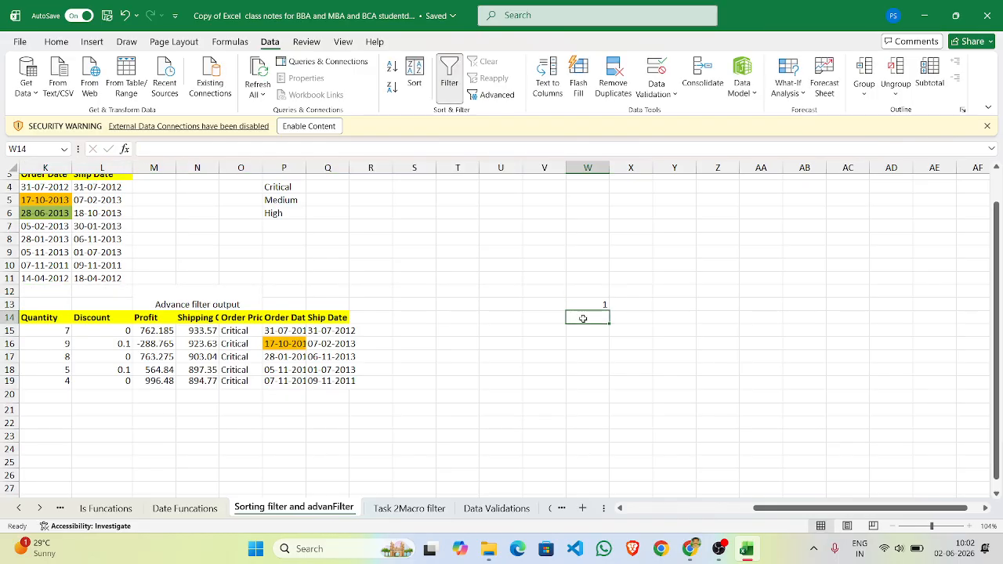
{"action": "type", "text": "2"}
{"action": "key", "text": "Return"}
{"action": "type", "text": "3"}
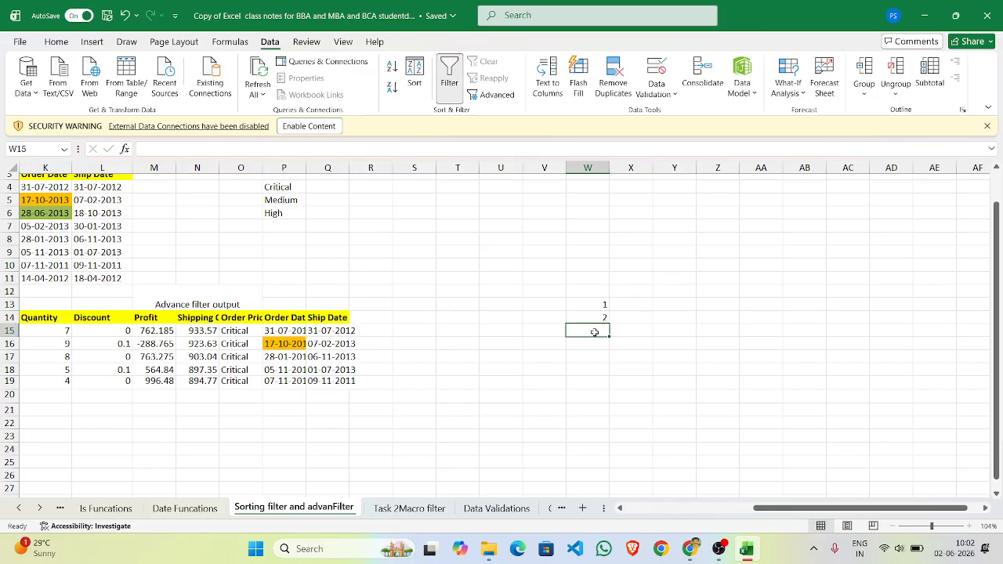
{"action": "left_click", "coordinate": [663, 327]}
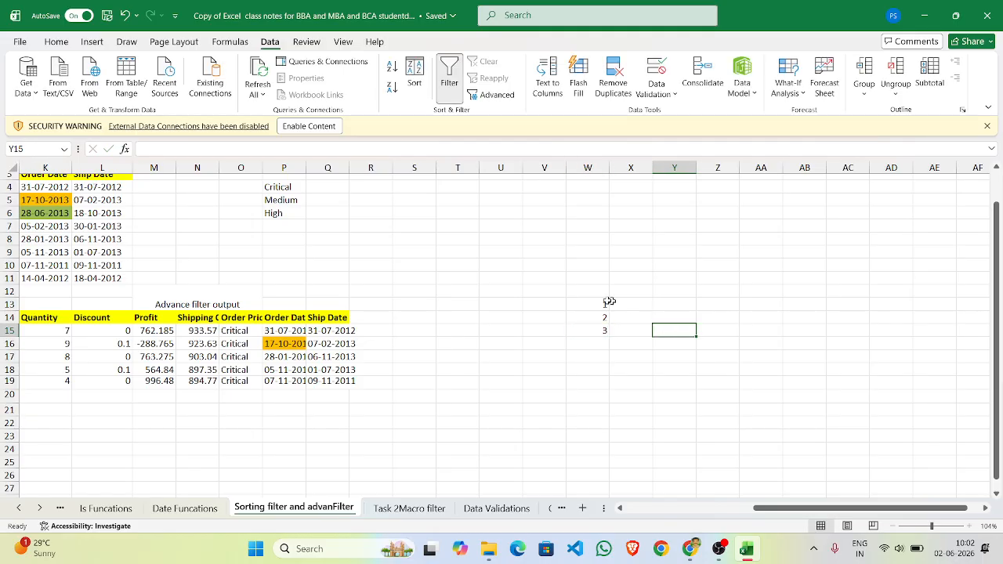
{"action": "left_click_drag", "start_coordinate": [602, 305], "coordinate": [604, 434]}
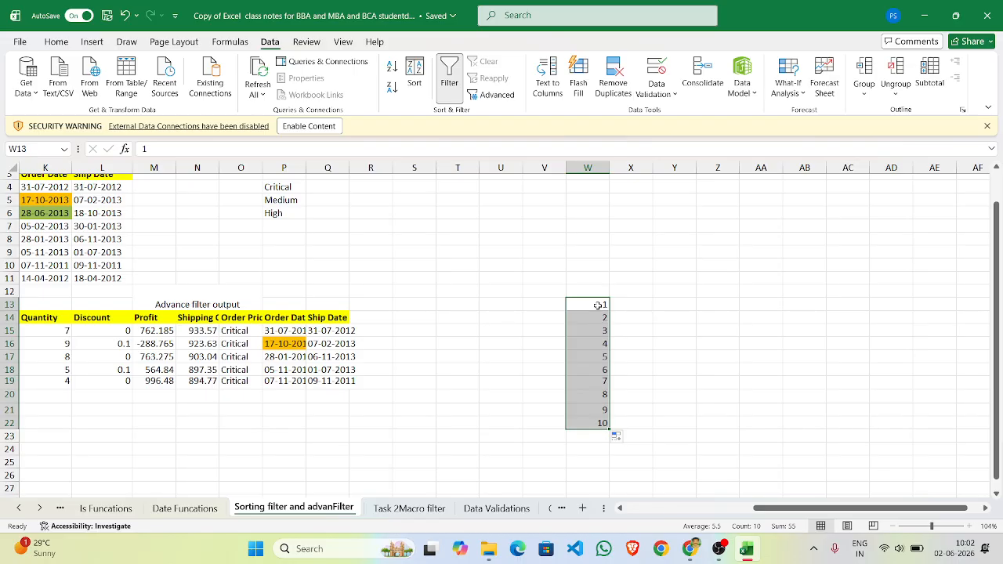
Fill the series from W13:W15 down to W21 again, undo the fills, and clear the starting numbers
{"action": "left_click_drag", "start_coordinate": [599, 311], "coordinate": [600, 329]}
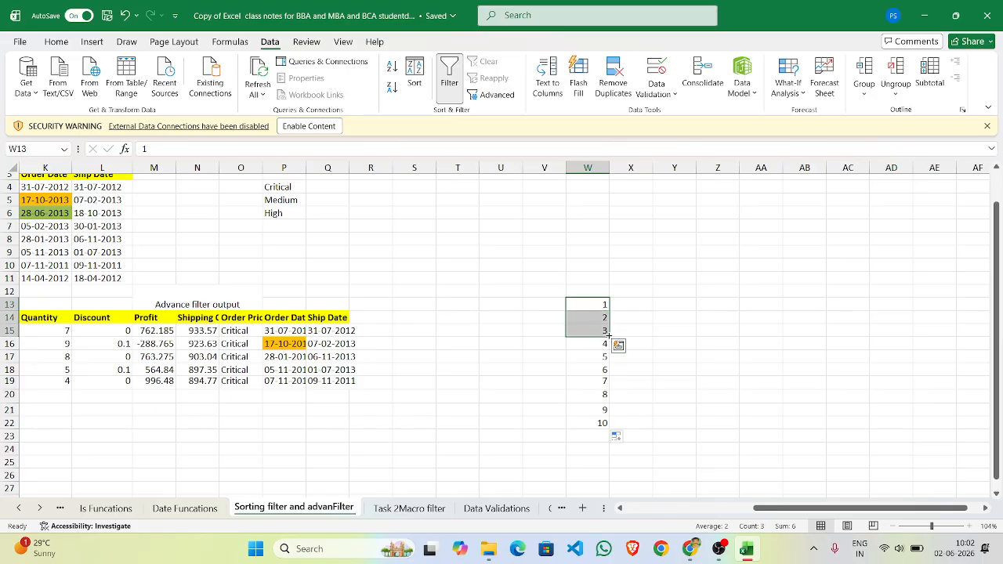
{"action": "left_click_drag", "start_coordinate": [609, 335], "coordinate": [600, 423]}
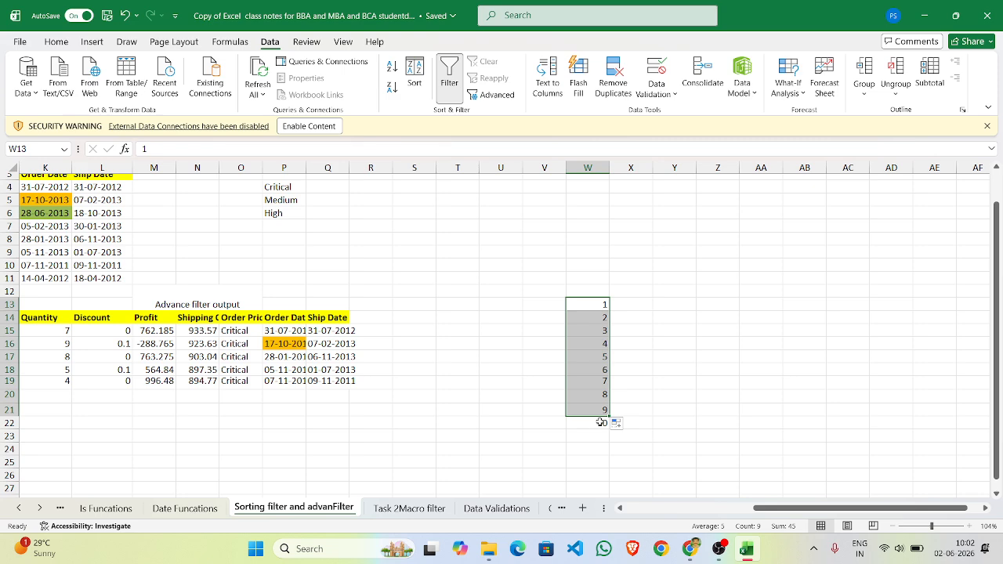
{"action": "key", "text": "ctrl+z"}
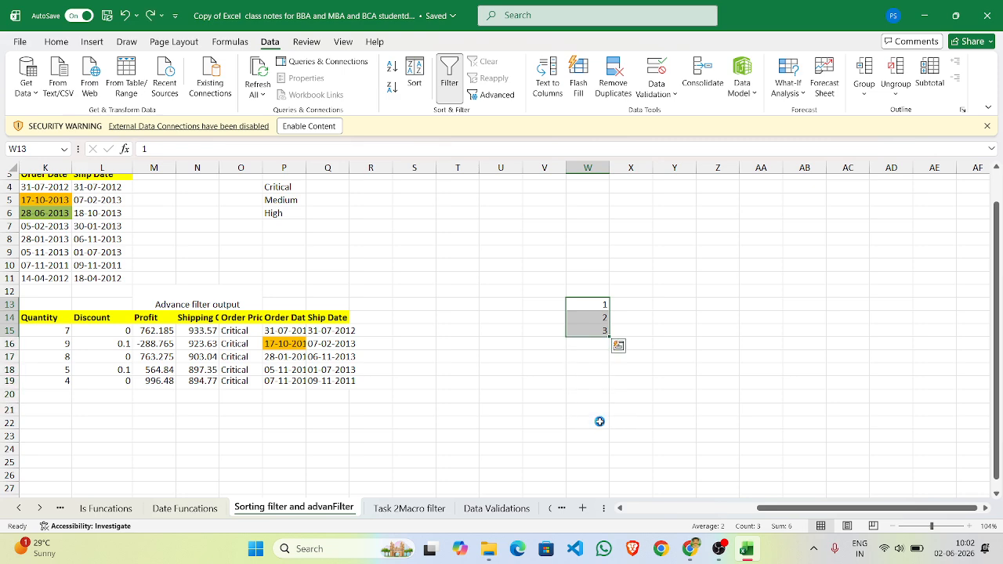
{"action": "key", "text": "Delete"}
{"action": "left_click", "coordinate": [631, 314]}
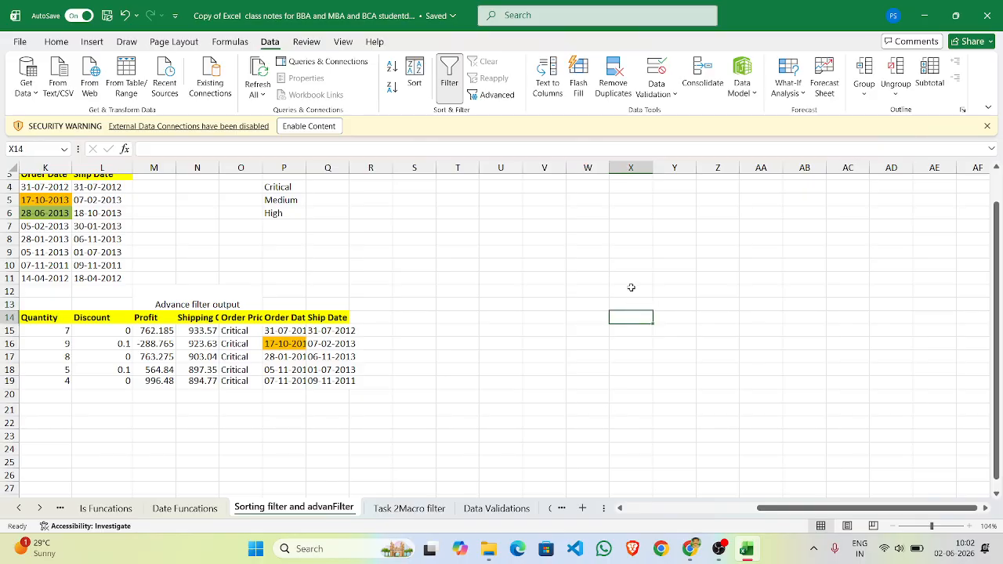
Enter 1 and 2 in X12:X13 and fill the number series down to X21
{"action": "left_click", "coordinate": [631, 288]}
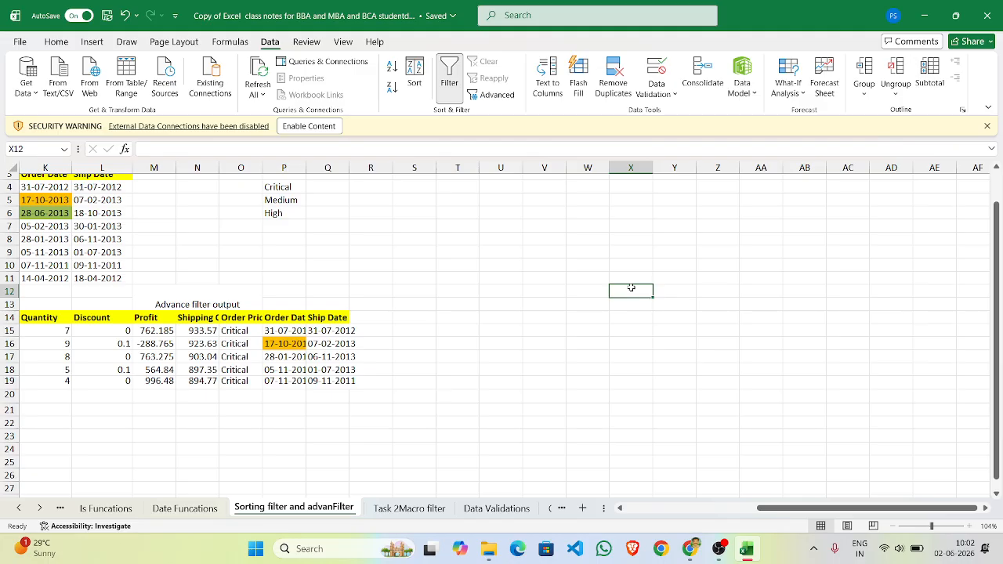
{"action": "type", "text": "1"}
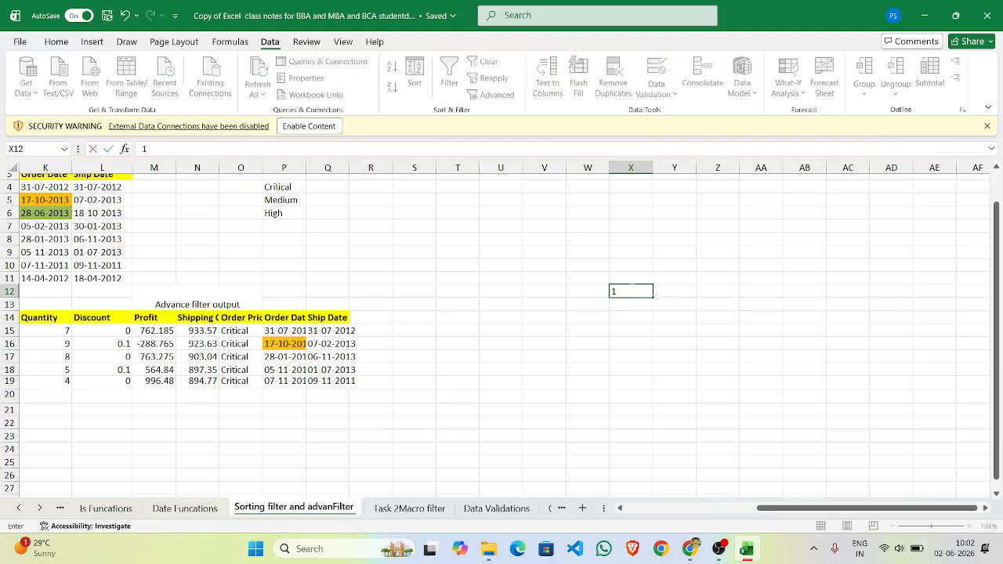
{"action": "left_click", "coordinate": [633, 306]}
{"action": "type", "text": "2"}
{"action": "left_click", "coordinate": [637, 333]}
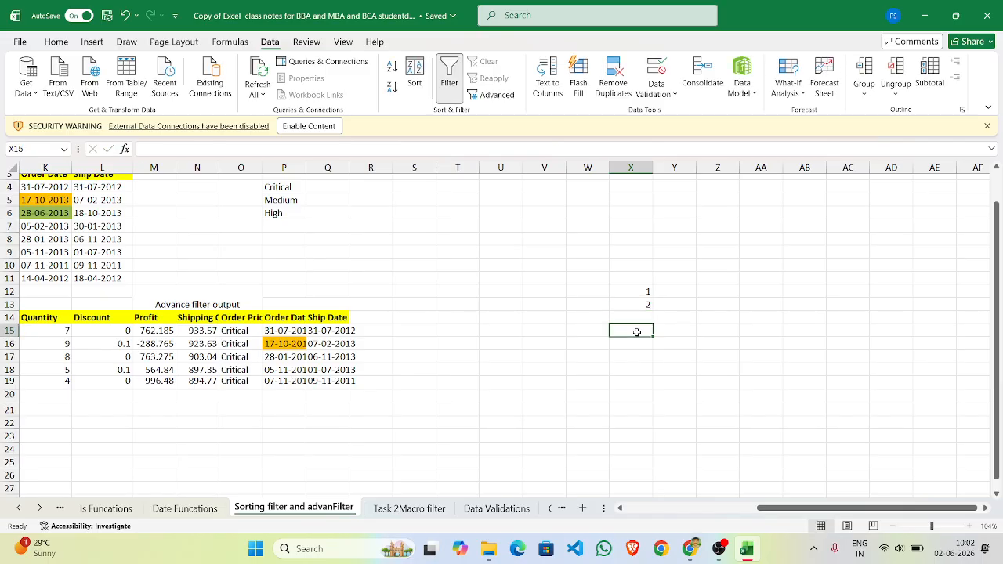
{"action": "left_click_drag", "start_coordinate": [644, 291], "coordinate": [644, 303]}
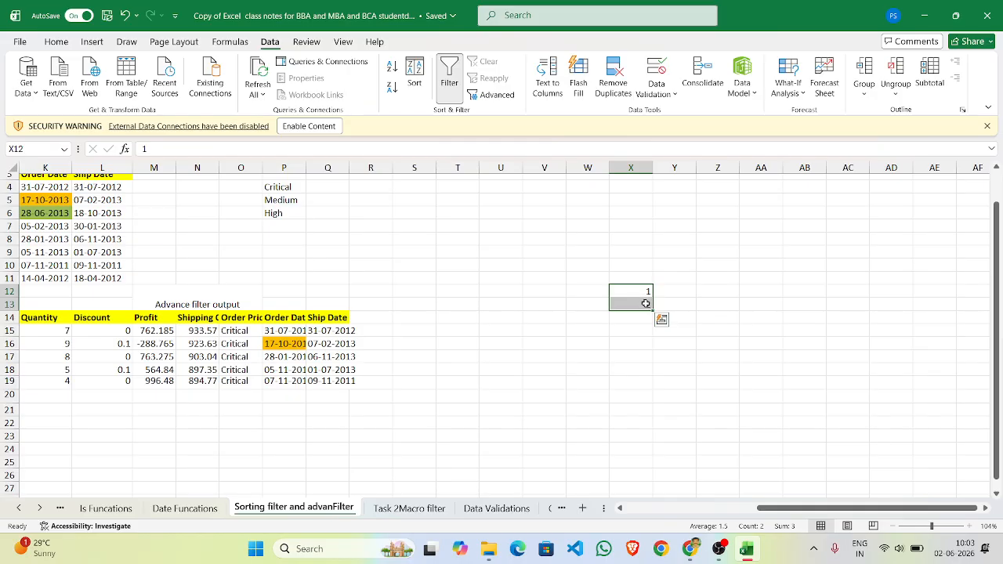
{"action": "left_click_drag", "start_coordinate": [652, 310], "coordinate": [645, 421]}
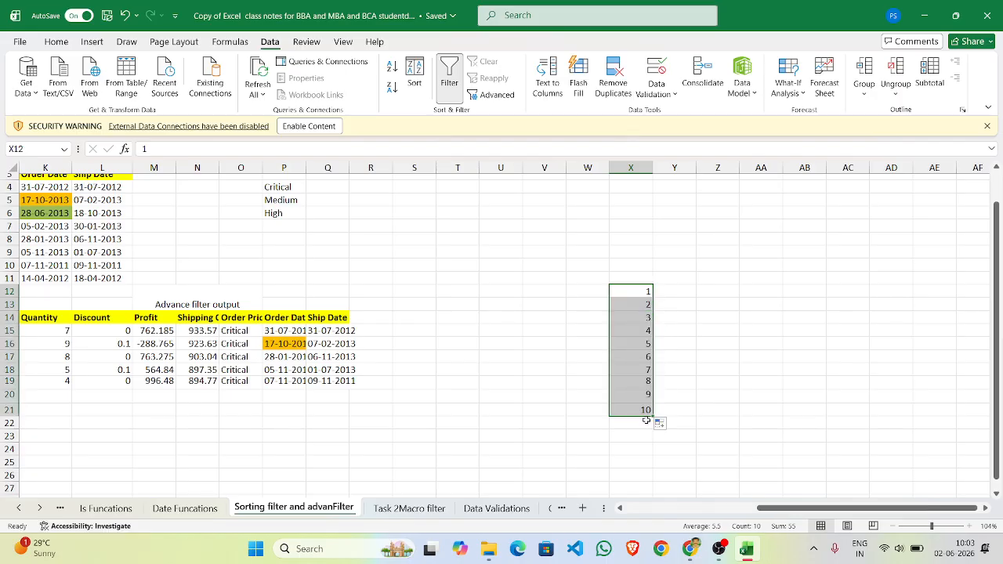
Try filling Y12:Y21 from the starting values 1, 1 and 2 in Y12:Y14, and clear the filled cells
{"action": "left_click", "coordinate": [690, 289]}
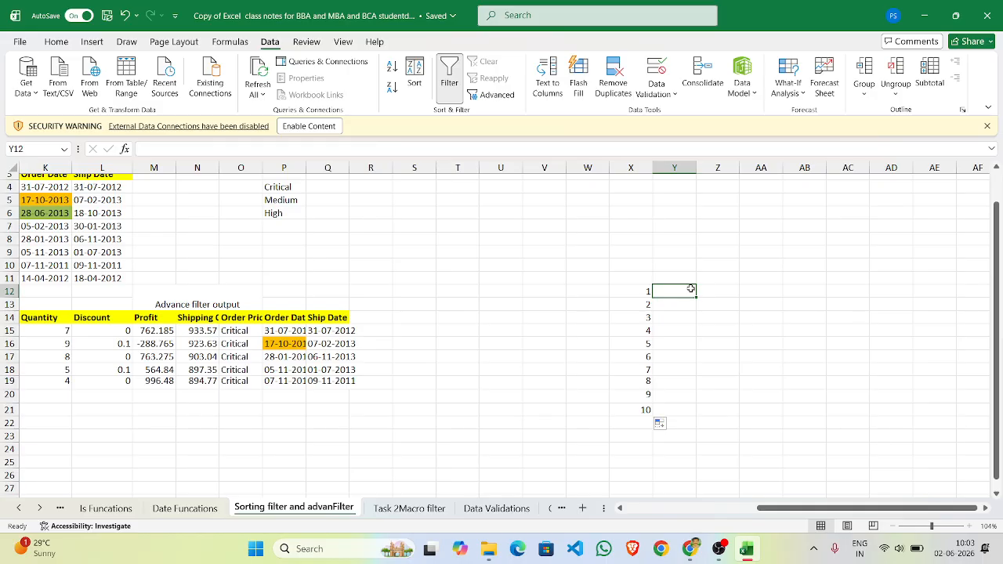
{"action": "type", "text": "11"}
{"action": "key", "text": "BackSpace"}
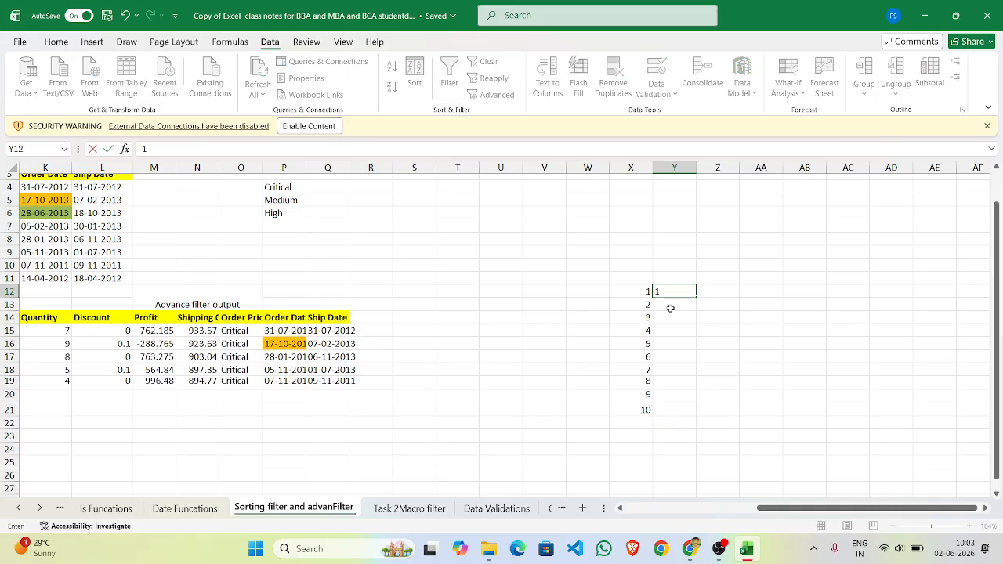
{"action": "key", "text": "Return"}
{"action": "type", "text": "1"}
{"action": "key", "text": "Return"}
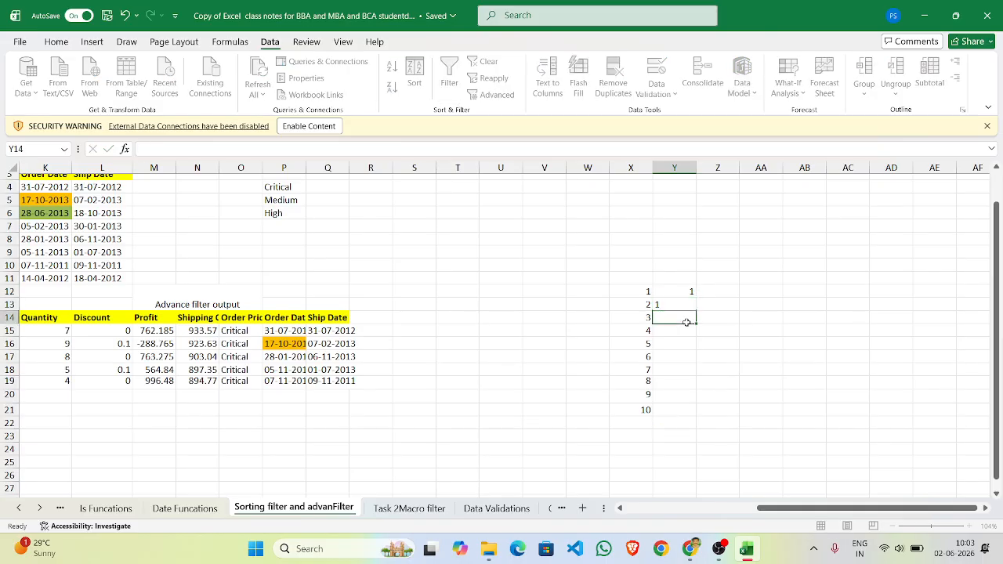
{"action": "type", "text": "2"}
{"action": "left_click", "coordinate": [728, 316]}
{"action": "left_click_drag", "start_coordinate": [690, 290], "coordinate": [695, 413]}
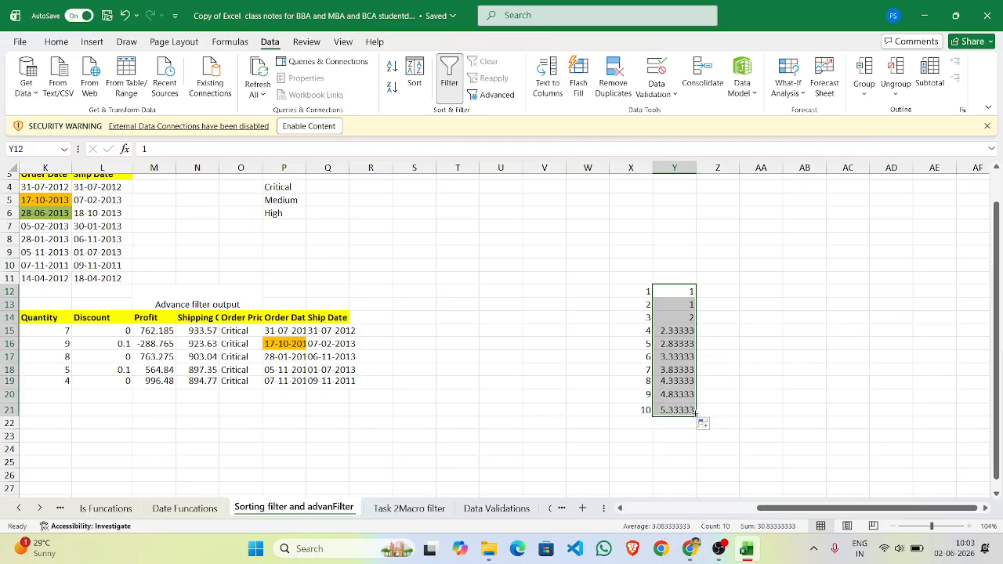
{"action": "key", "text": "Delete"}
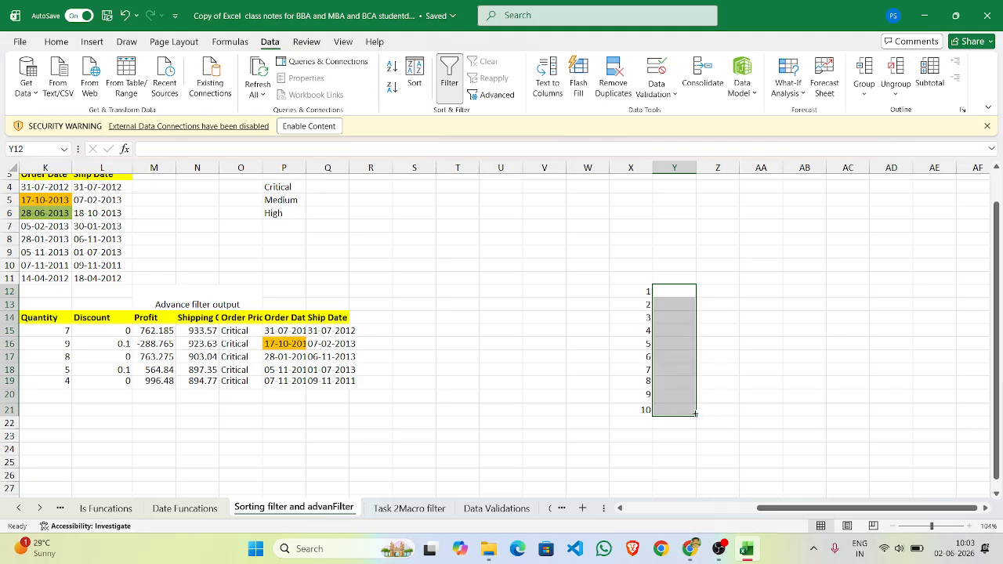
{"action": "left_click", "coordinate": [672, 380]}
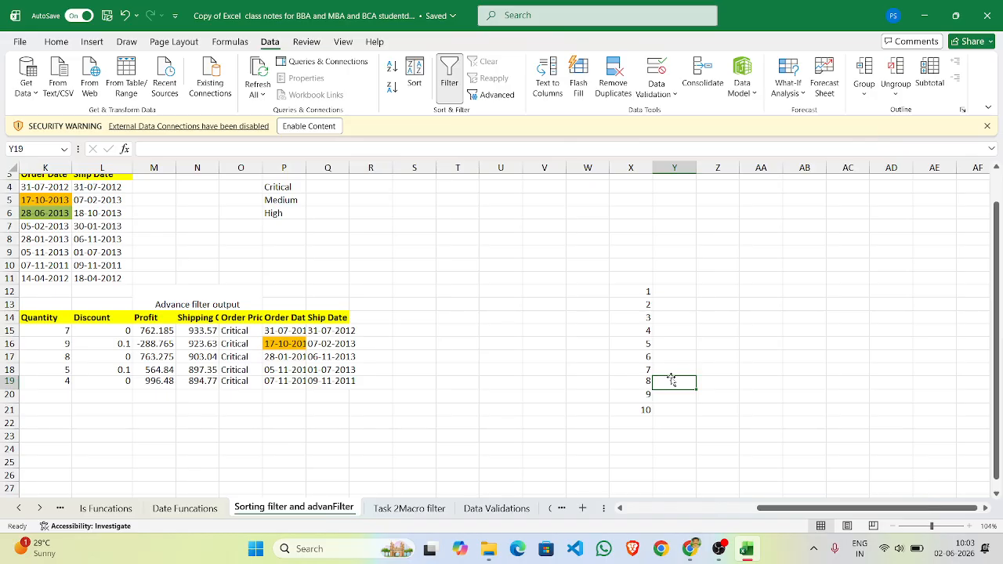
Sort the number series in X12:X21 from largest to smallest
{"action": "left_click_drag", "start_coordinate": [642, 289], "coordinate": [649, 411]}
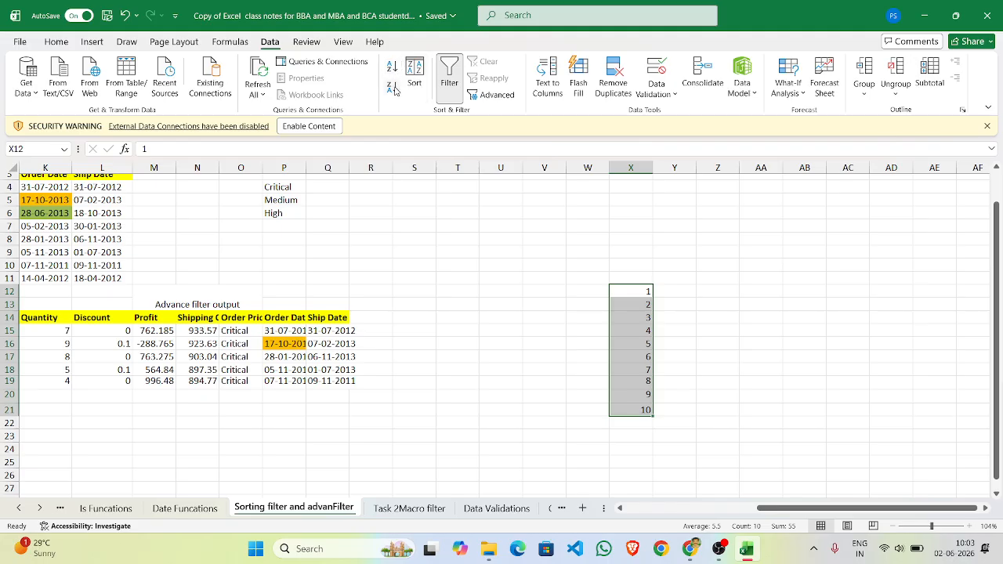
{"action": "left_click", "coordinate": [393, 90]}
{"action": "scroll", "coordinate": [400, 314], "scroll_direction": "up", "scroll_amount": 3}
{"action": "scroll", "coordinate": [401, 314], "scroll_direction": "left", "scroll_amount": 4}
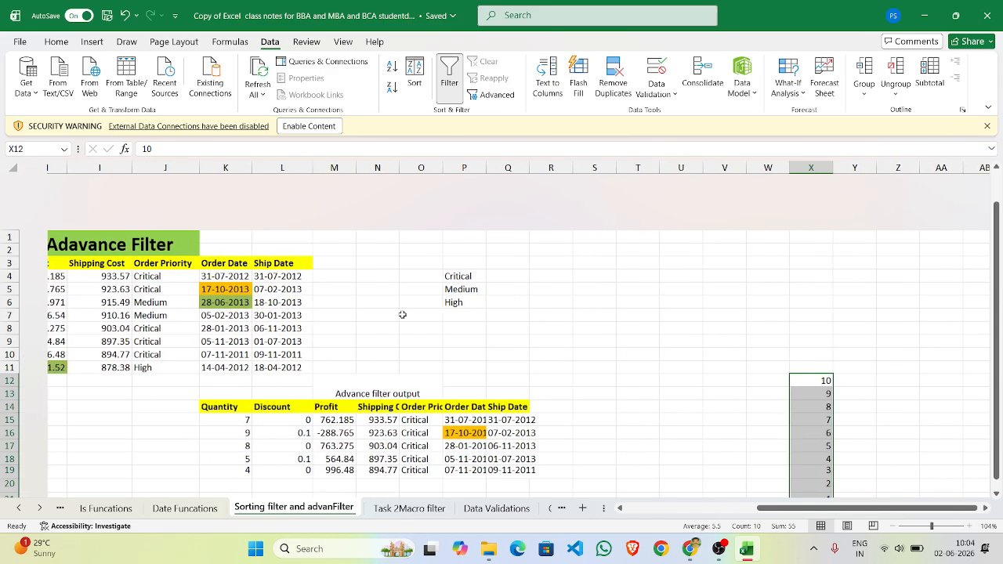
{"action": "scroll", "coordinate": [402, 314], "scroll_direction": "right", "scroll_amount": 2}
{"action": "scroll", "coordinate": [402, 314], "scroll_direction": "down", "scroll_amount": 2}
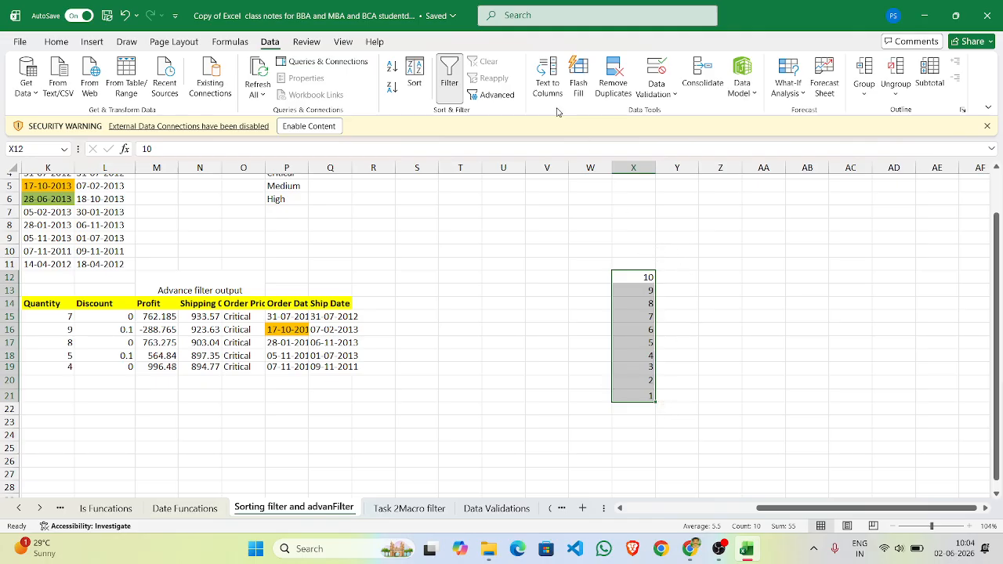
Sort the numbers in X12:X21 back into ascending order
{"action": "left_click", "coordinate": [392, 68]}
{"action": "scroll", "coordinate": [538, 323], "scroll_direction": "left", "scroll_amount": 5}
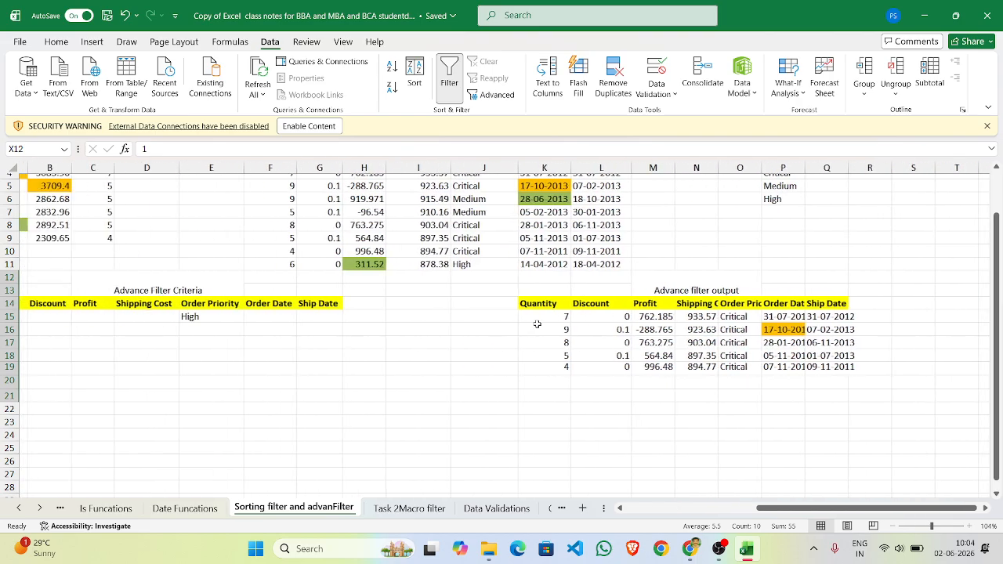
{"action": "scroll", "coordinate": [537, 323], "scroll_direction": "up", "scroll_amount": 1}
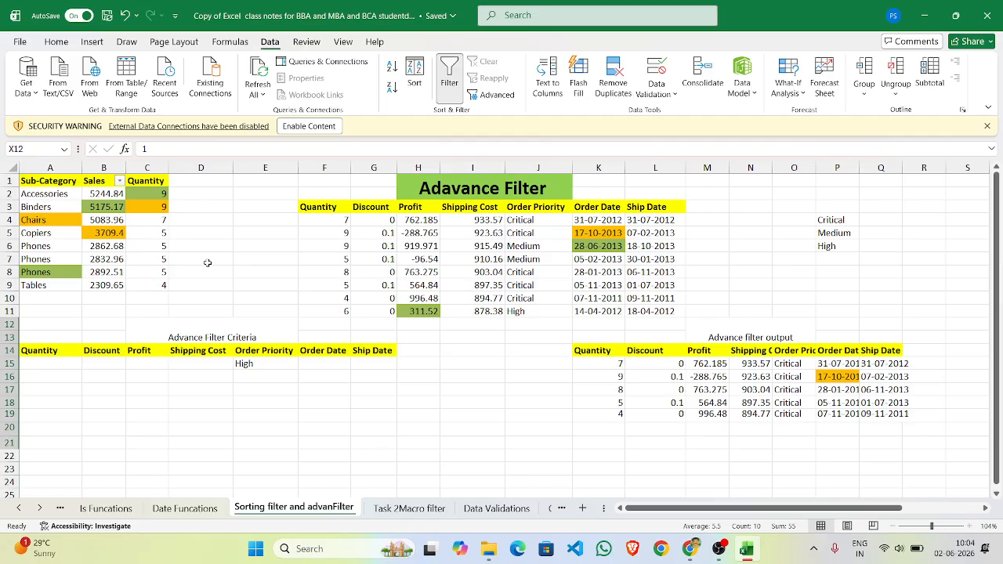
{"action": "scroll", "coordinate": [208, 263], "scroll_direction": "right", "scroll_amount": 5}
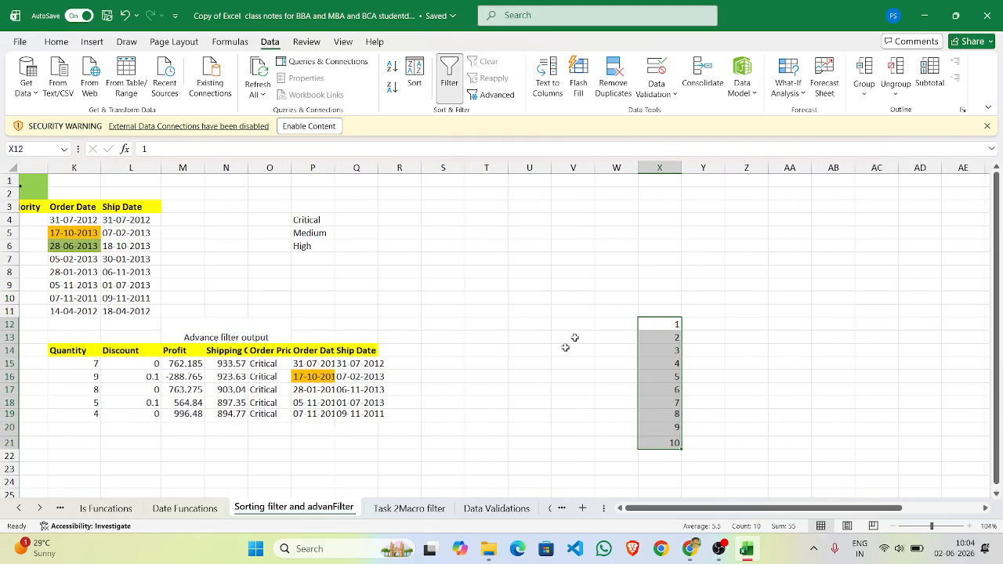
Reselect X12:X21, sort it in descending order again, and undo that sort
{"action": "left_click_drag", "start_coordinate": [627, 324], "coordinate": [624, 444]}
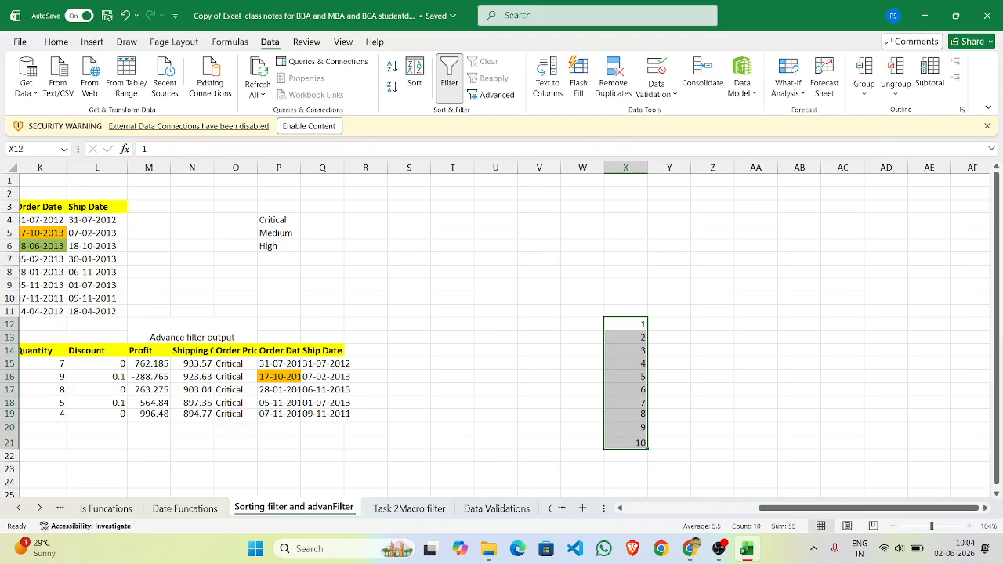
{"action": "left_click", "coordinate": [392, 87]}
{"action": "key", "text": "ctrl+z"}
Sort X12:X21 from largest to smallest, undo the sort, and redo it
{"action": "scroll", "coordinate": [564, 251], "scroll_direction": "left", "scroll_amount": 4}
{"action": "scroll", "coordinate": [564, 251], "scroll_direction": "up", "scroll_amount": 1}
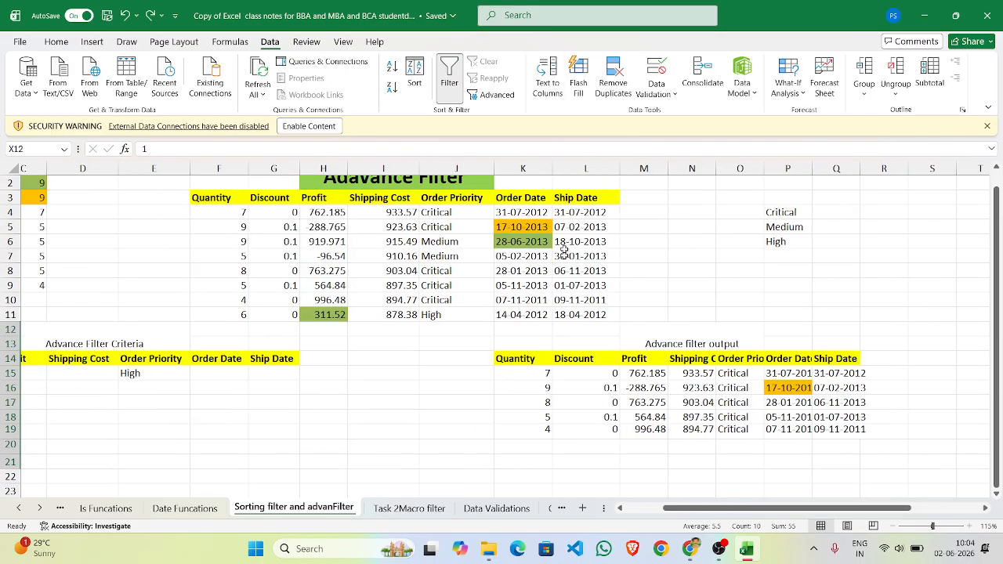
{"action": "scroll", "coordinate": [398, 171], "scroll_direction": "right", "scroll_amount": 1}
{"action": "scroll", "coordinate": [398, 172], "scroll_direction": "right", "scroll_amount": 10}
{"action": "scroll", "coordinate": [400, 176], "scroll_direction": "left", "scroll_amount": 6}
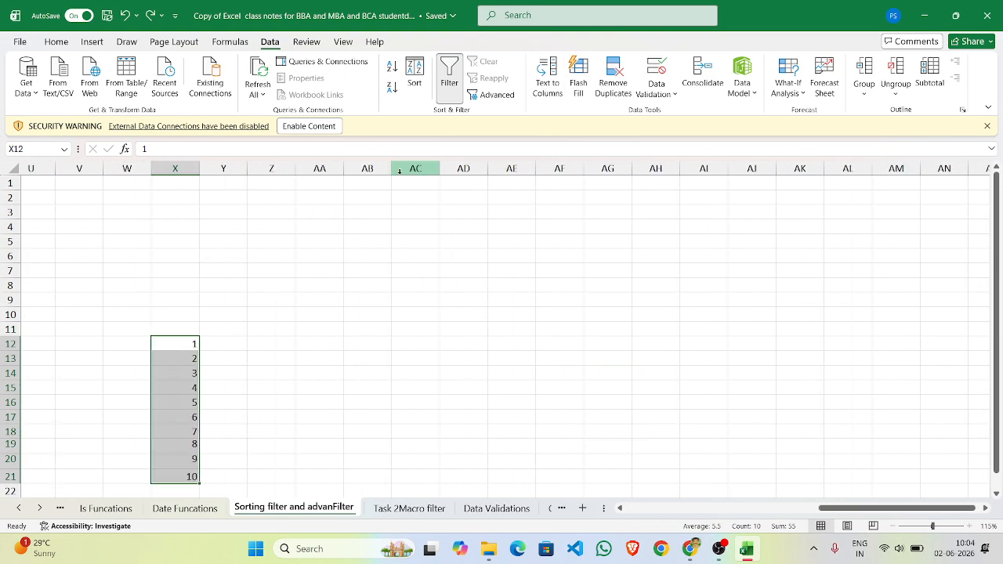
{"action": "scroll", "coordinate": [400, 186], "scroll_direction": "down", "scroll_amount": 5}
{"action": "scroll", "coordinate": [321, 269], "scroll_direction": "up", "scroll_amount": 3}
{"action": "scroll", "coordinate": [321, 268], "scroll_direction": "left", "scroll_amount": 3}
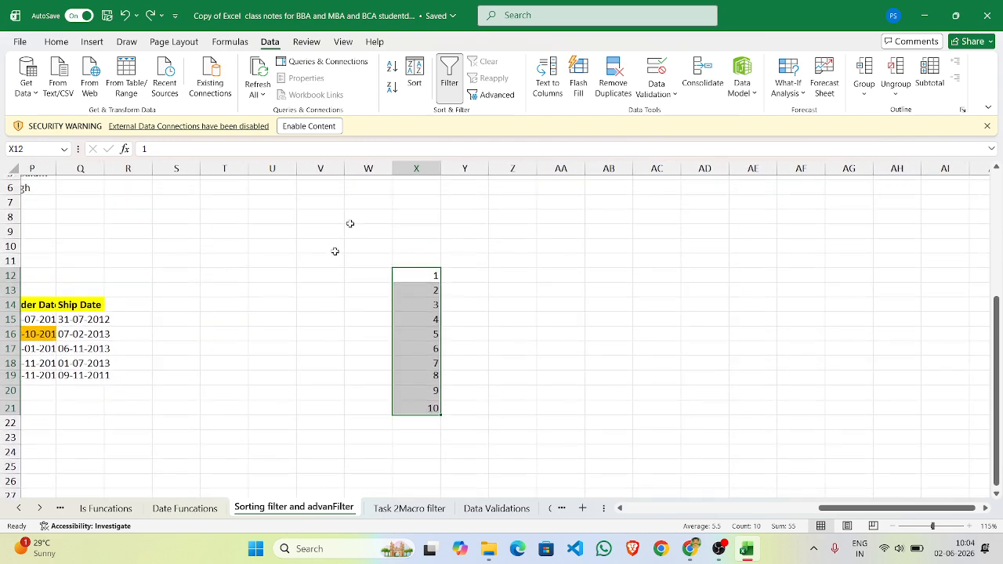
{"action": "left_click", "coordinate": [393, 87]}
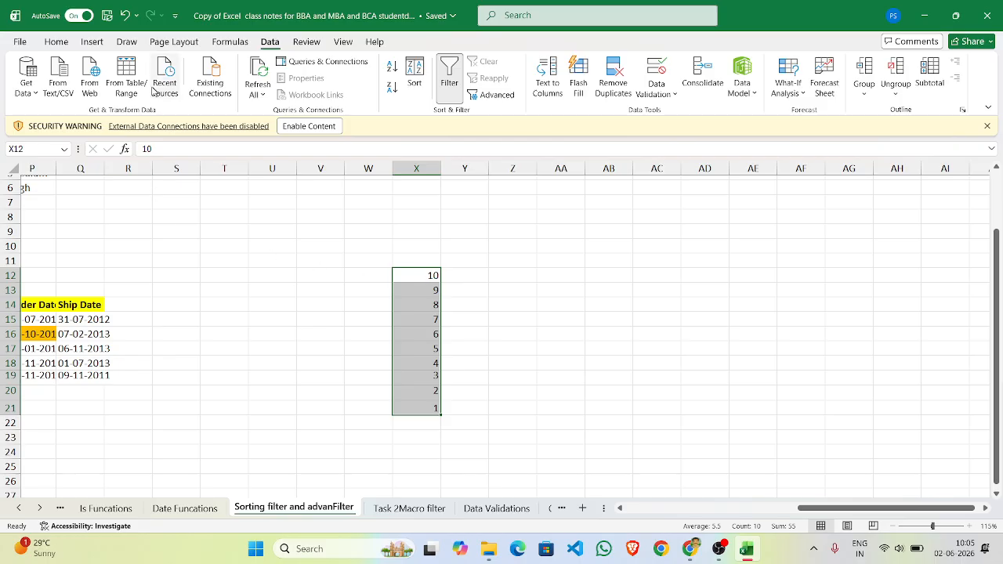
{"action": "left_click", "coordinate": [126, 15]}
{"action": "left_click", "coordinate": [125, 15]}
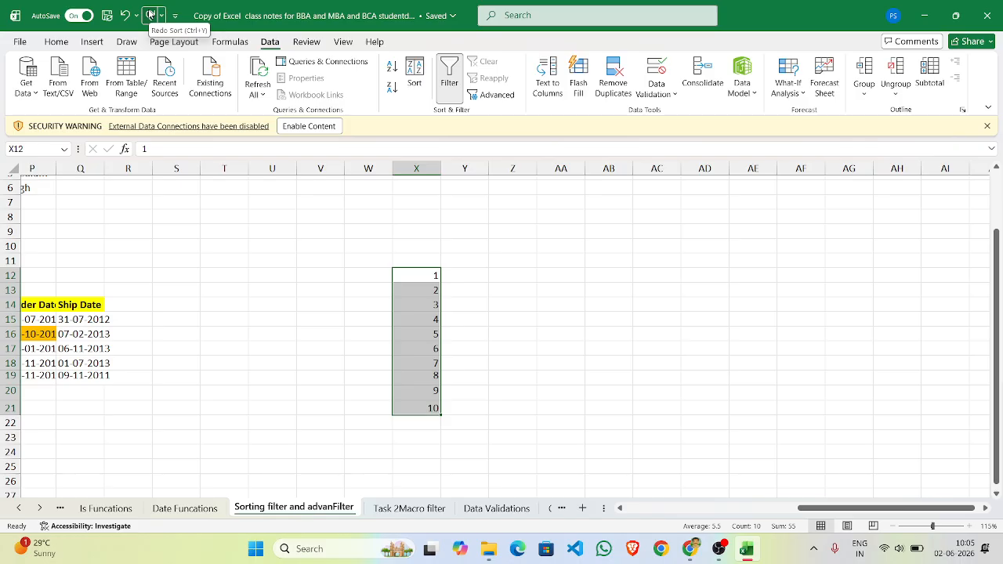
{"action": "left_click", "coordinate": [150, 15]}
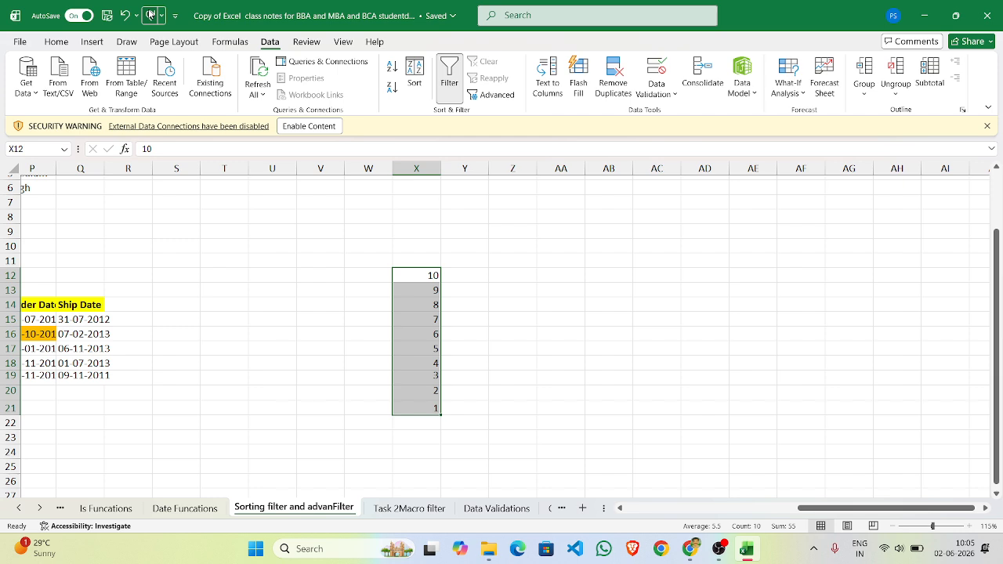
Undo the descending sort of the numbers in X12:X21 and redo it
{"action": "left_click", "coordinate": [131, 16]}
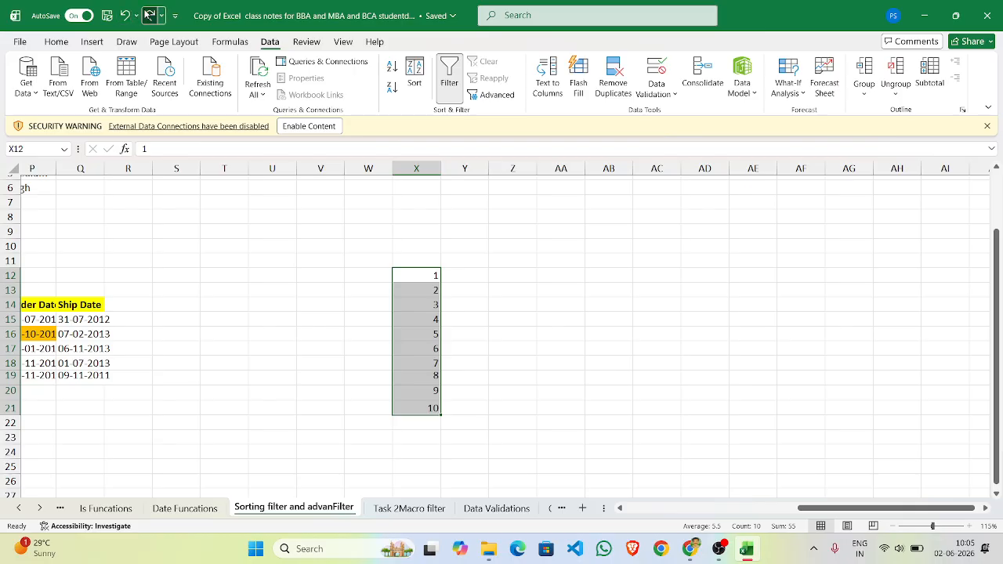
{"action": "left_click", "coordinate": [148, 14]}
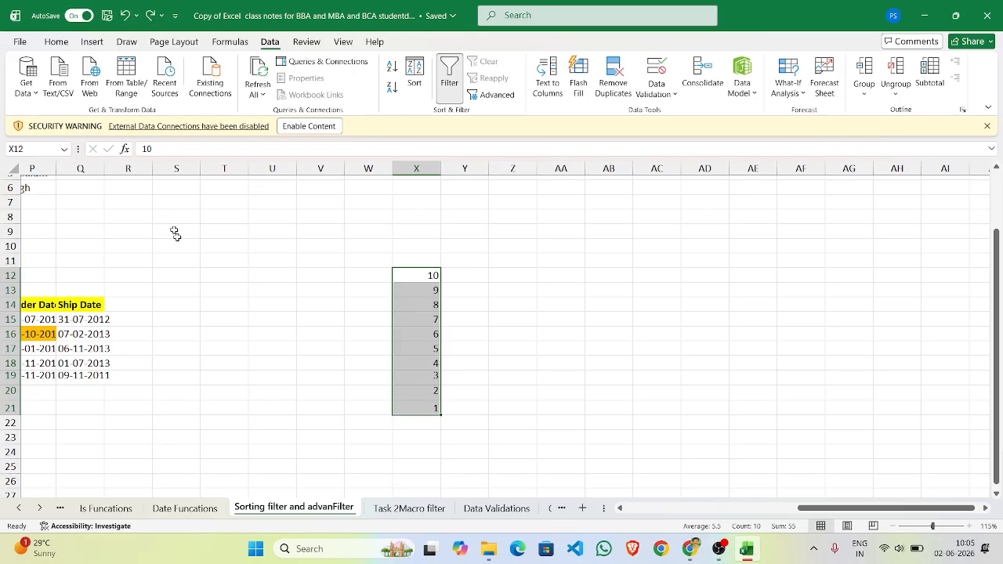
Move the filter from the Sales column to the Sub-Category column, covering cells A1:A9
{"action": "scroll", "coordinate": [277, 251], "scroll_direction": "left", "scroll_amount": 5}
{"action": "scroll", "coordinate": [278, 251], "scroll_direction": "up", "scroll_amount": 1}
{"action": "scroll", "coordinate": [277, 250], "scroll_direction": "up", "scroll_amount": 1}
{"action": "scroll", "coordinate": [277, 249], "scroll_direction": "left", "scroll_amount": 5}
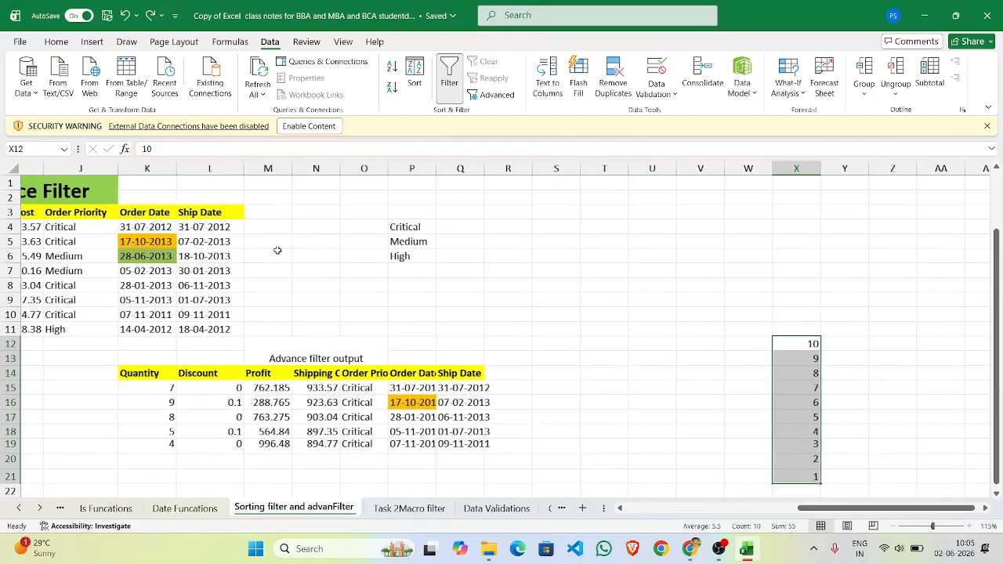
{"action": "scroll", "coordinate": [277, 250], "scroll_direction": "left", "scroll_amount": 2}
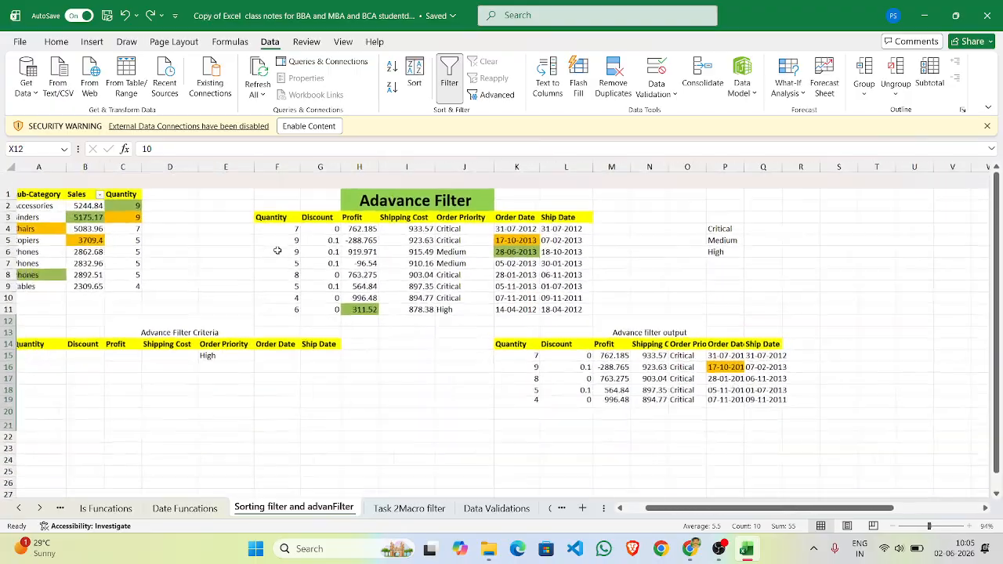
{"action": "scroll", "coordinate": [278, 250], "scroll_direction": "down", "scroll_amount": 2, "text": "ctrl"}
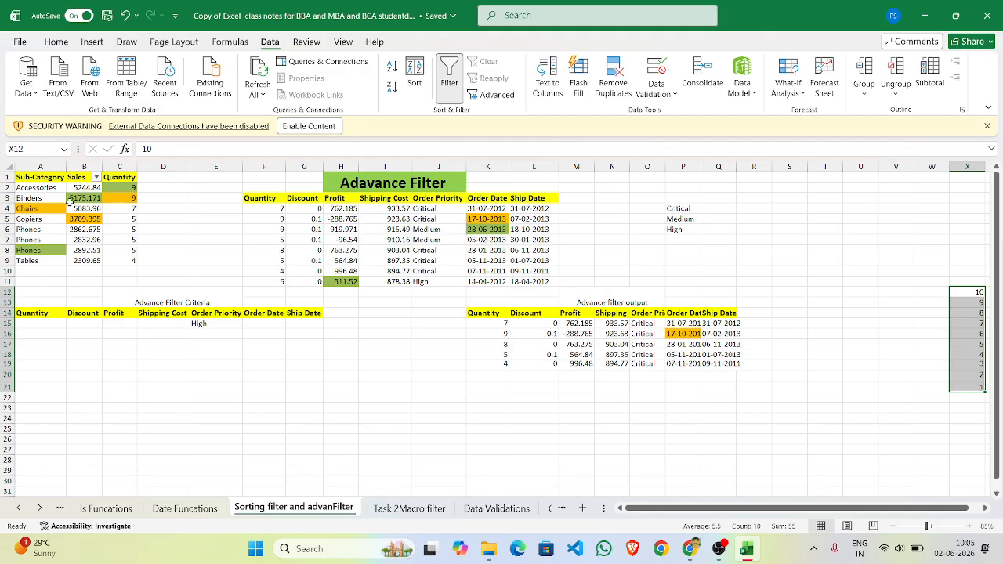
{"action": "left_click", "coordinate": [83, 179]}
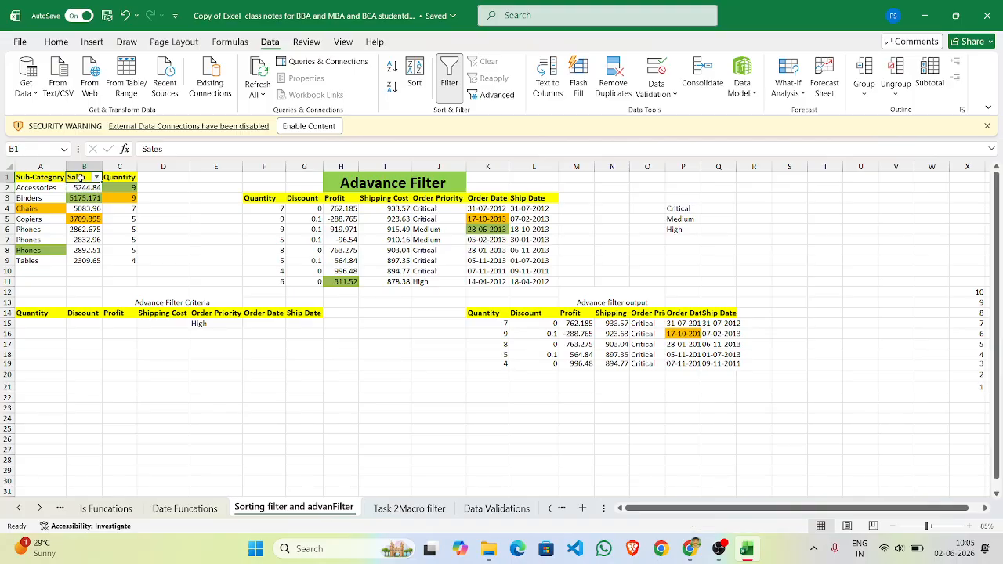
{"action": "left_click", "coordinate": [42, 179]}
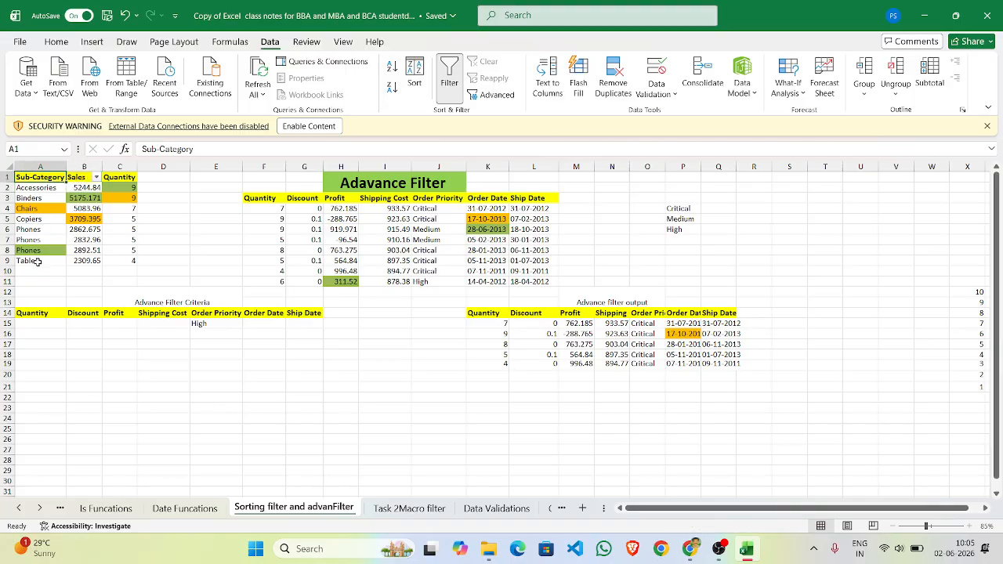
{"action": "scroll", "coordinate": [114, 215], "scroll_direction": "up", "scroll_amount": 3, "text": "ctrl"}
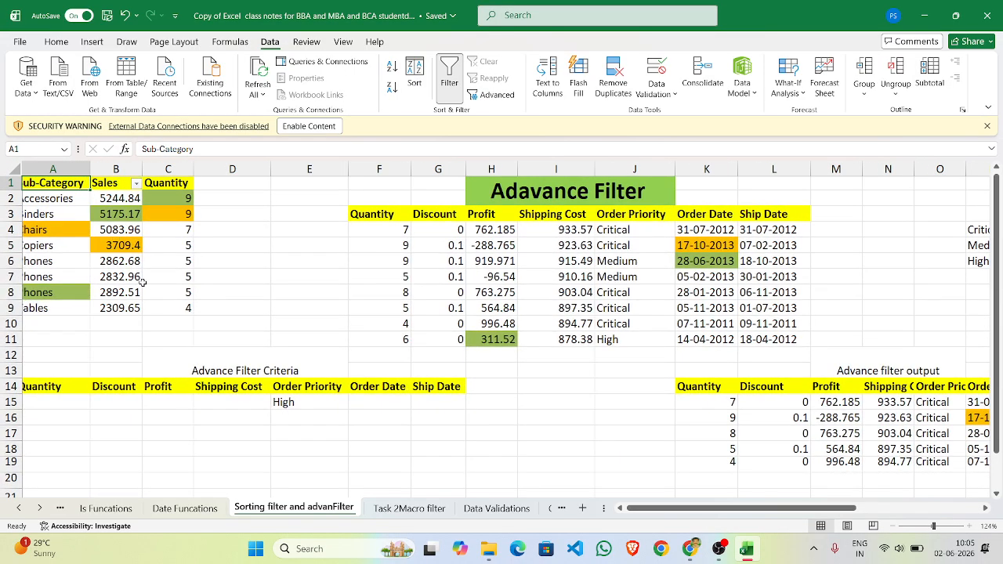
{"action": "left_click_drag", "start_coordinate": [55, 184], "coordinate": [66, 305]}
{"action": "left_click", "coordinate": [448, 78]}
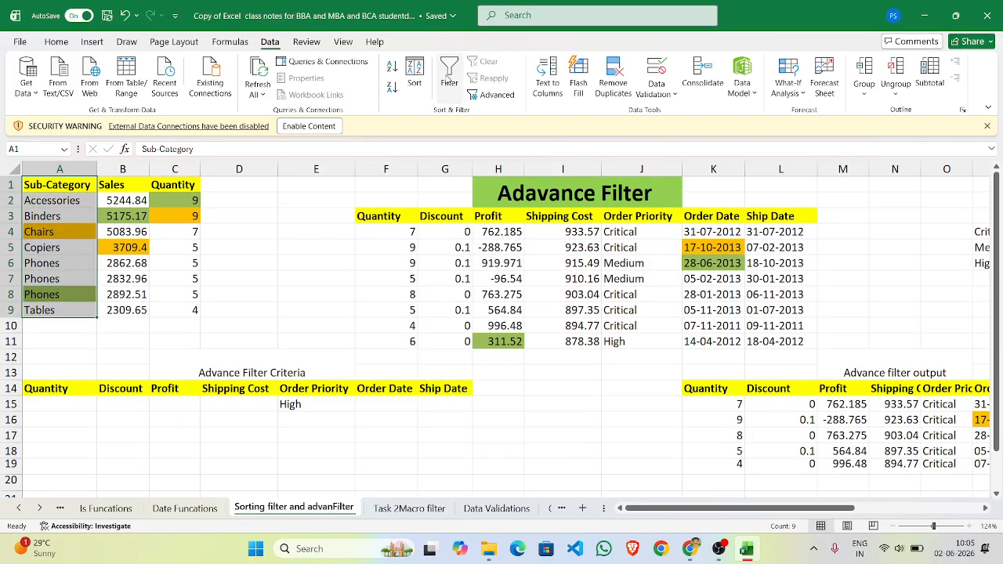
{"action": "left_click", "coordinate": [448, 78]}
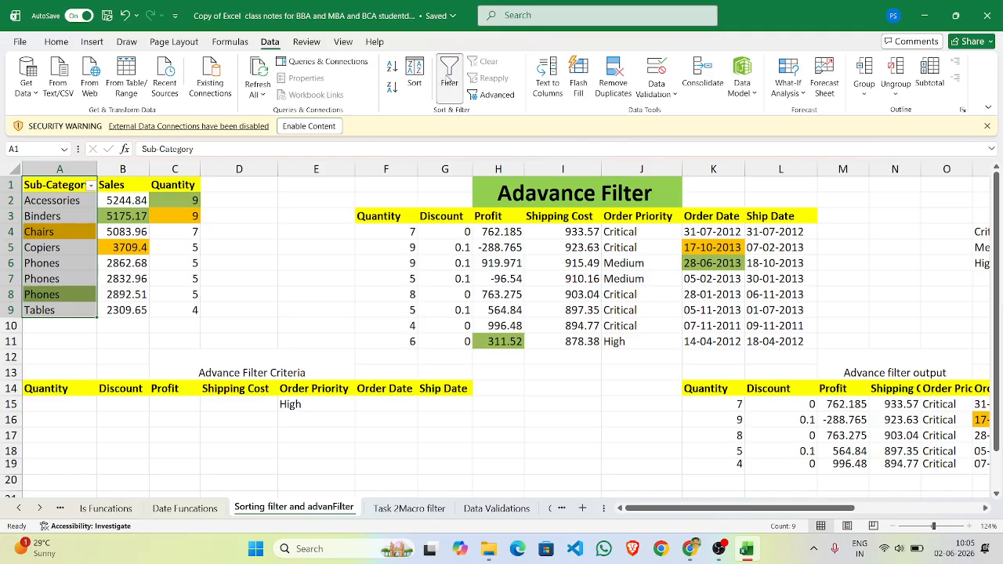
Filter the Sub-Category column to show only Phones and Accessories
{"action": "left_click", "coordinate": [91, 186]}
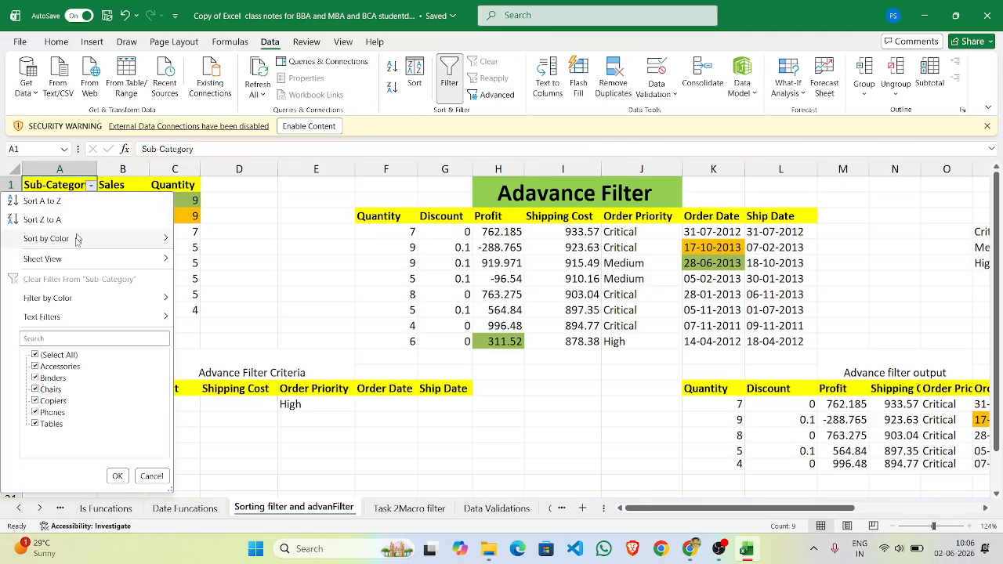
{"action": "left_click", "coordinate": [41, 357]}
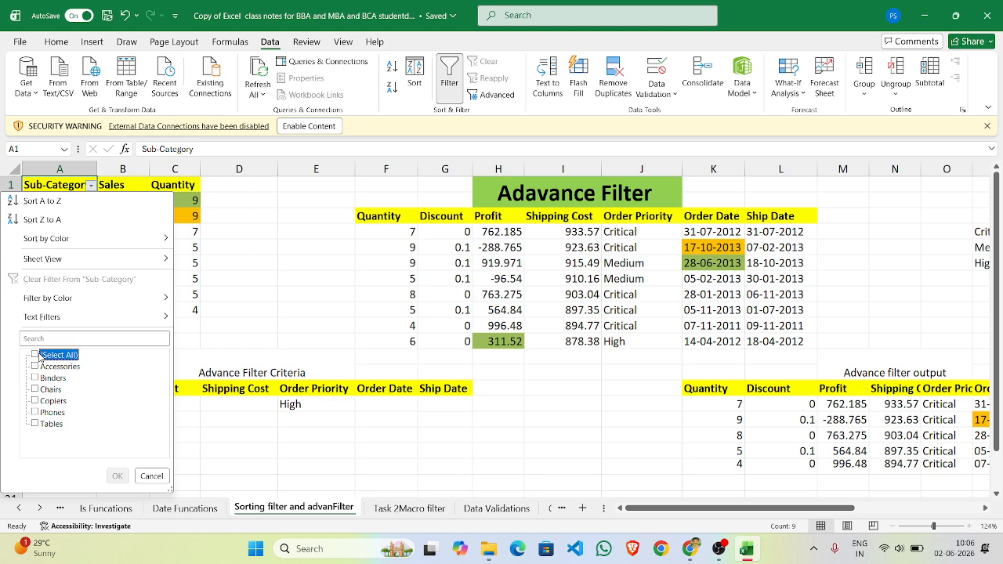
{"action": "left_click", "coordinate": [39, 413]}
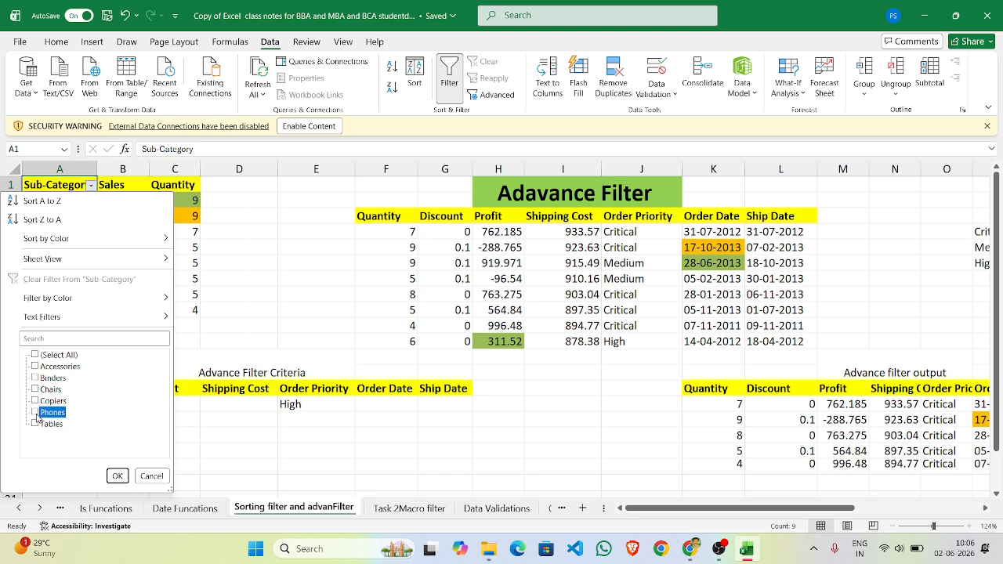
{"action": "left_click", "coordinate": [35, 367]}
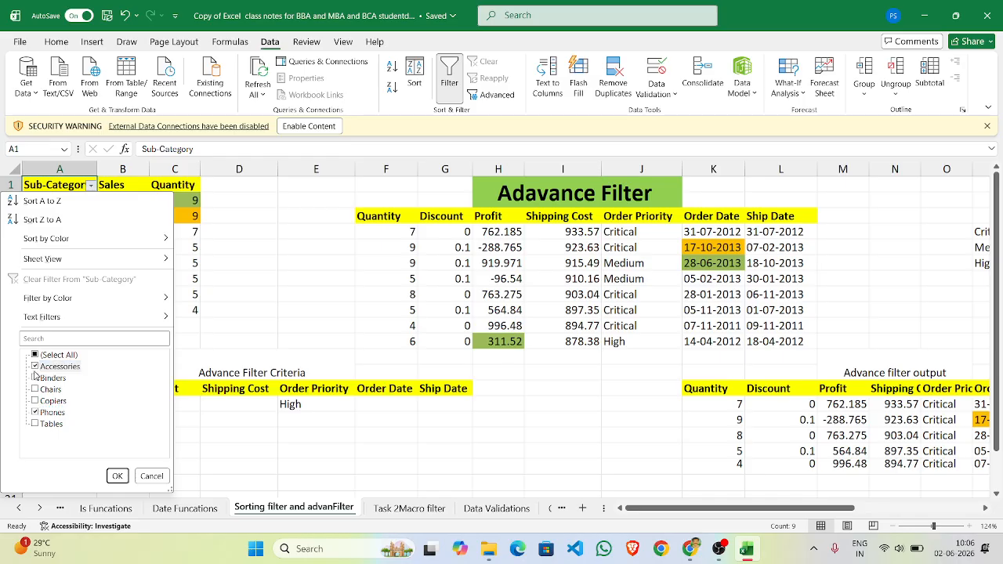
{"action": "left_click", "coordinate": [117, 476]}
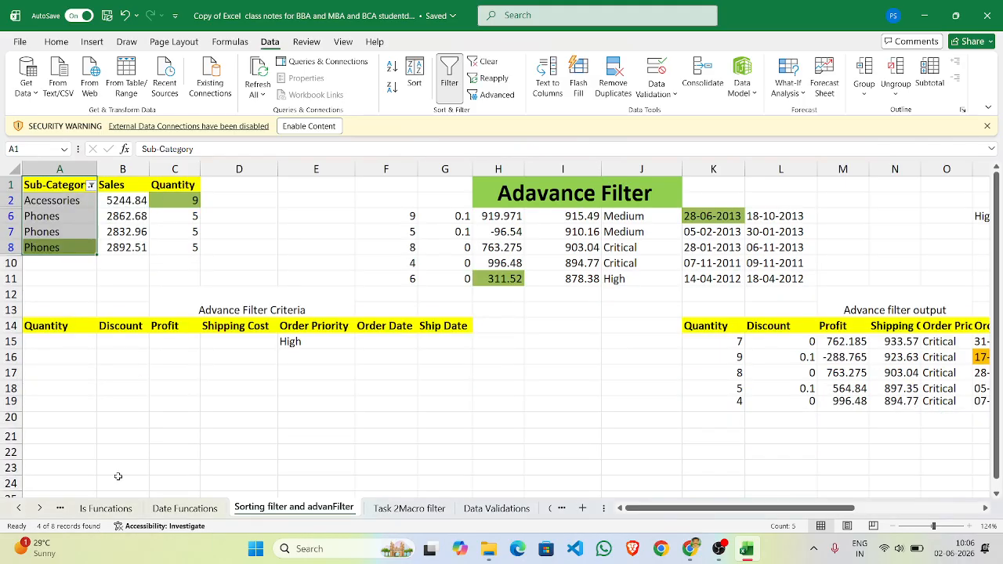
Clear the Sub-Category filter and apply it again for Accessories and Phones only
{"action": "left_click", "coordinate": [483, 62]}
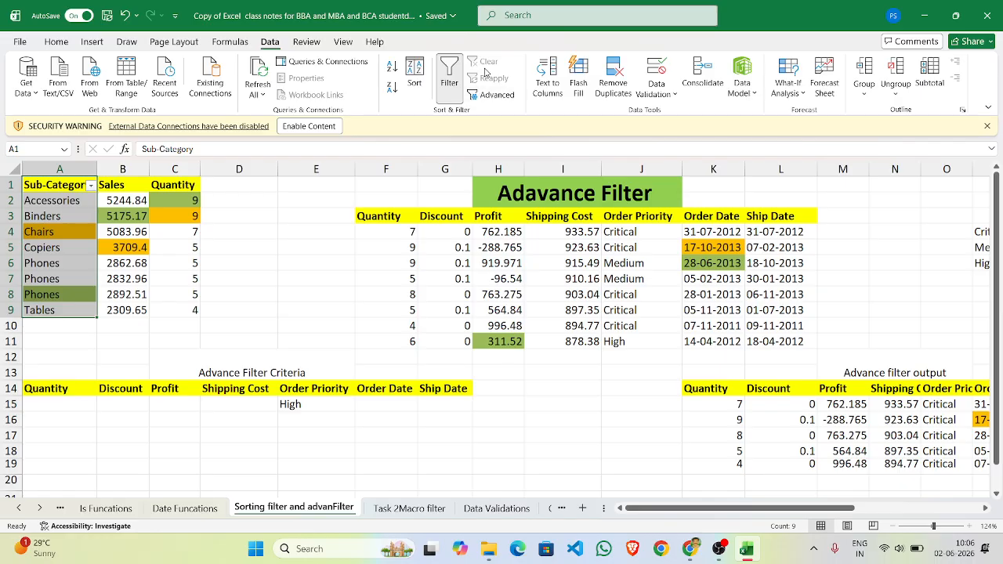
{"action": "left_click", "coordinate": [91, 186]}
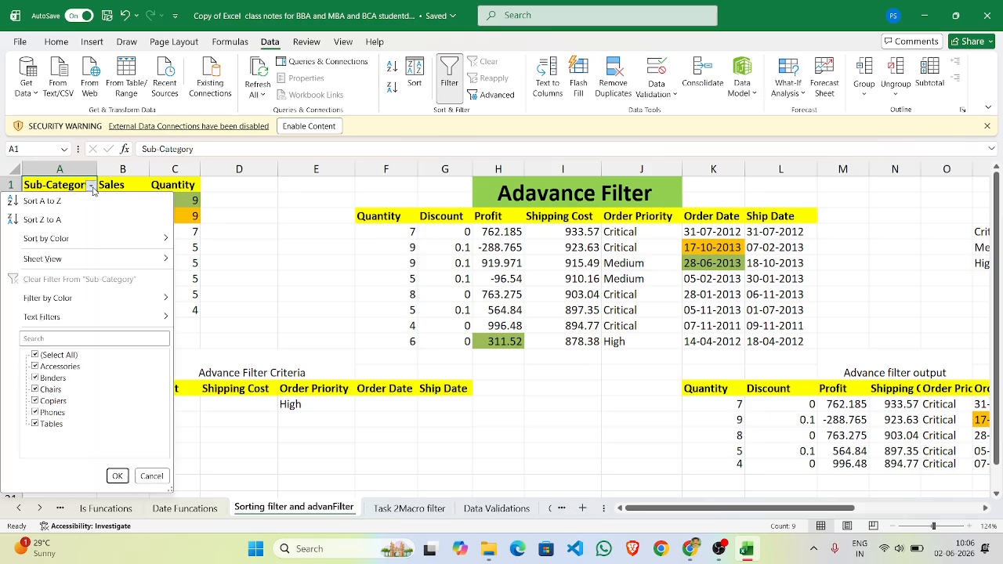
{"action": "left_click", "coordinate": [34, 356]}
{"action": "left_click", "coordinate": [35, 367]}
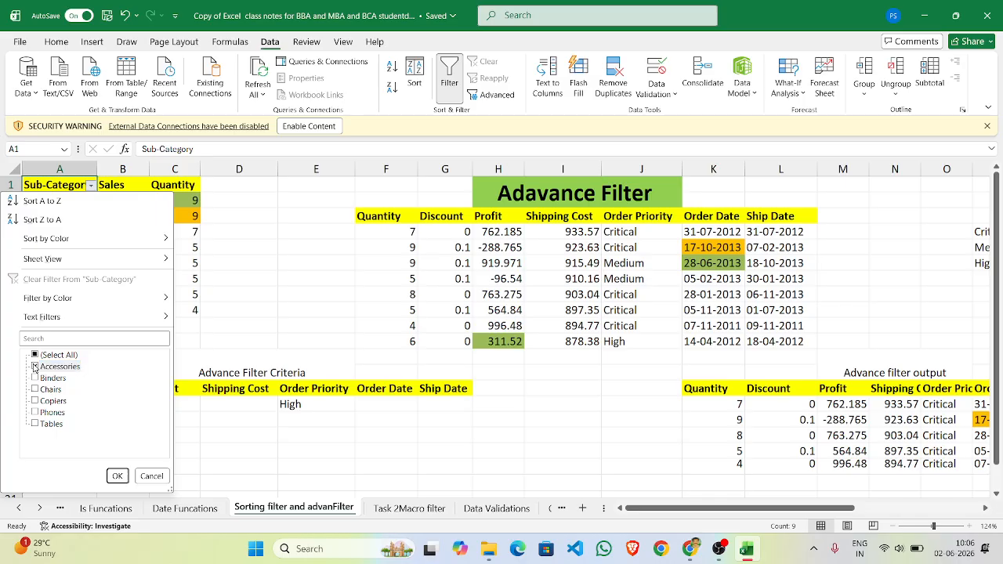
{"action": "left_click", "coordinate": [38, 412]}
{"action": "left_click", "coordinate": [117, 476]}
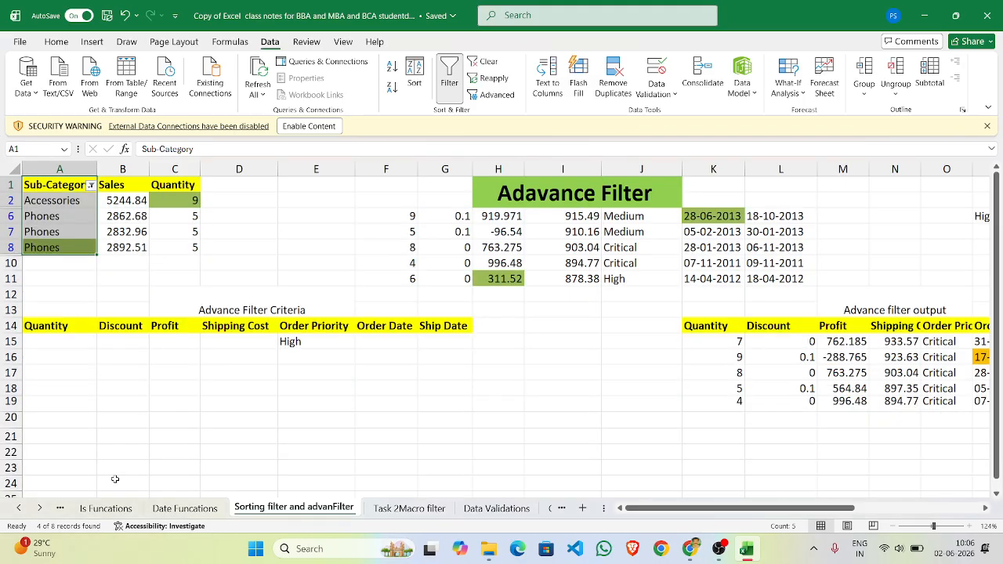
Clear the filter on the Sub-Category column so all rows are shown
{"action": "left_click", "coordinate": [495, 84]}
{"action": "left_click", "coordinate": [486, 84]}
{"action": "left_click", "coordinate": [482, 82]}
{"action": "left_click", "coordinate": [481, 66]}
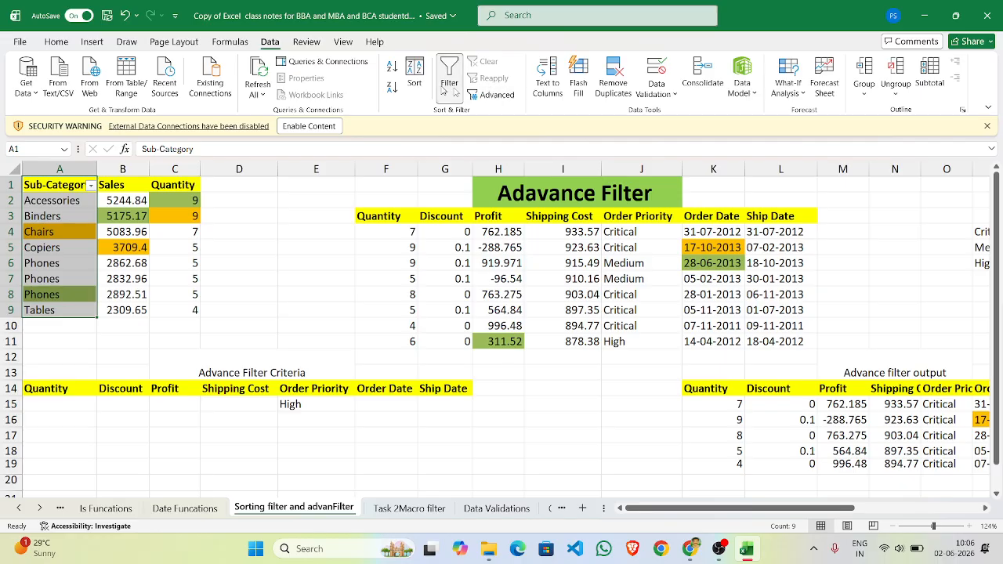
{"action": "scroll", "coordinate": [249, 250], "scroll_direction": "up", "scroll_amount": 2}
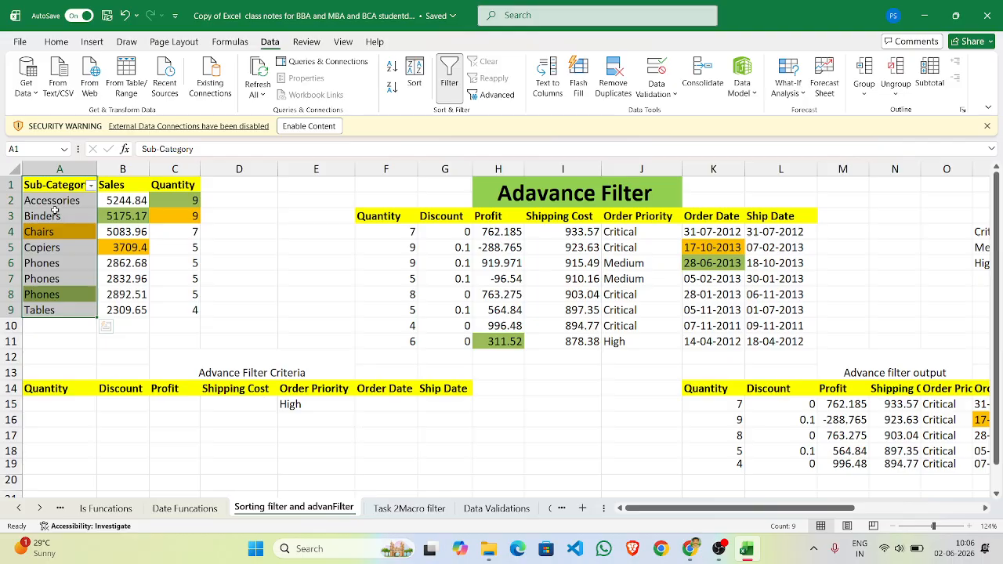
Switch to the Google Meet call in Chrome and close the Quickly Record pop-up for this time only
{"action": "mouse_move", "coordinate": [690, 548]}
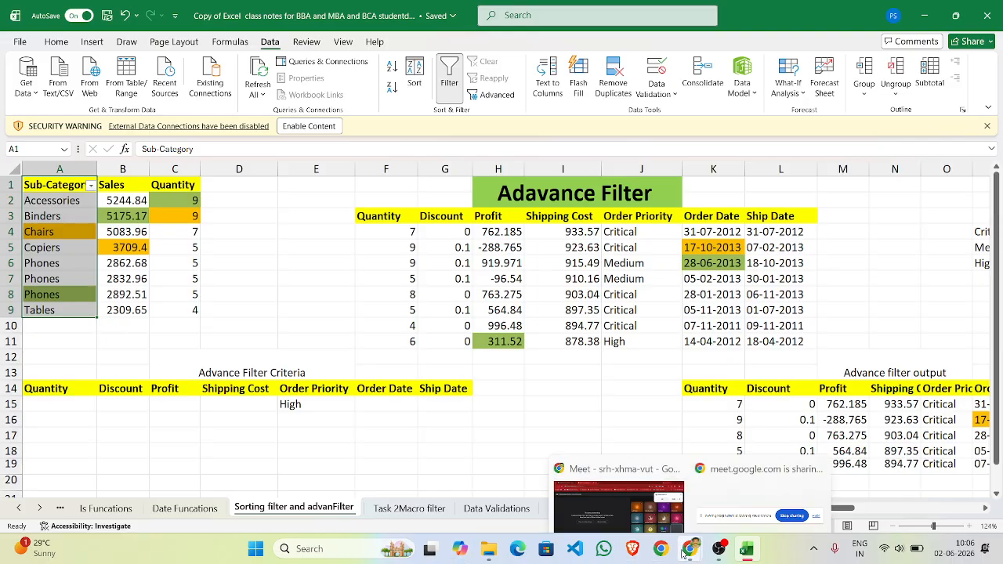
{"action": "left_click", "coordinate": [638, 490]}
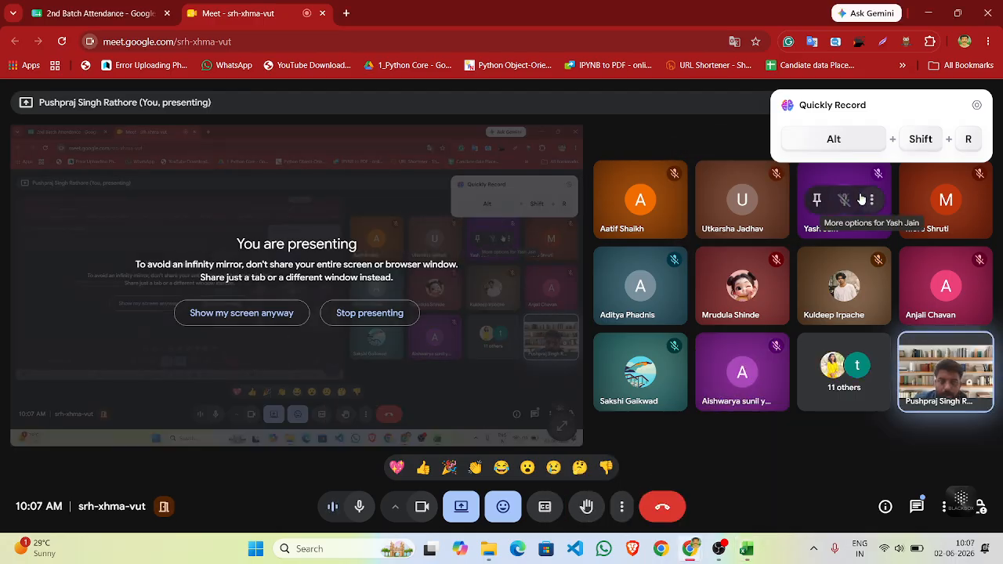
{"action": "left_click", "coordinate": [989, 93]}
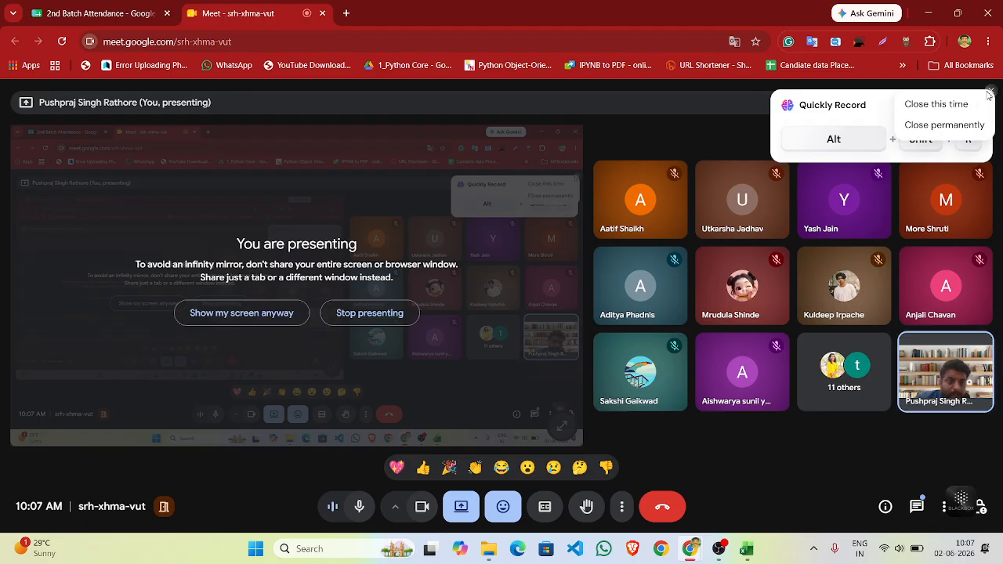
{"action": "left_click", "coordinate": [962, 104]}
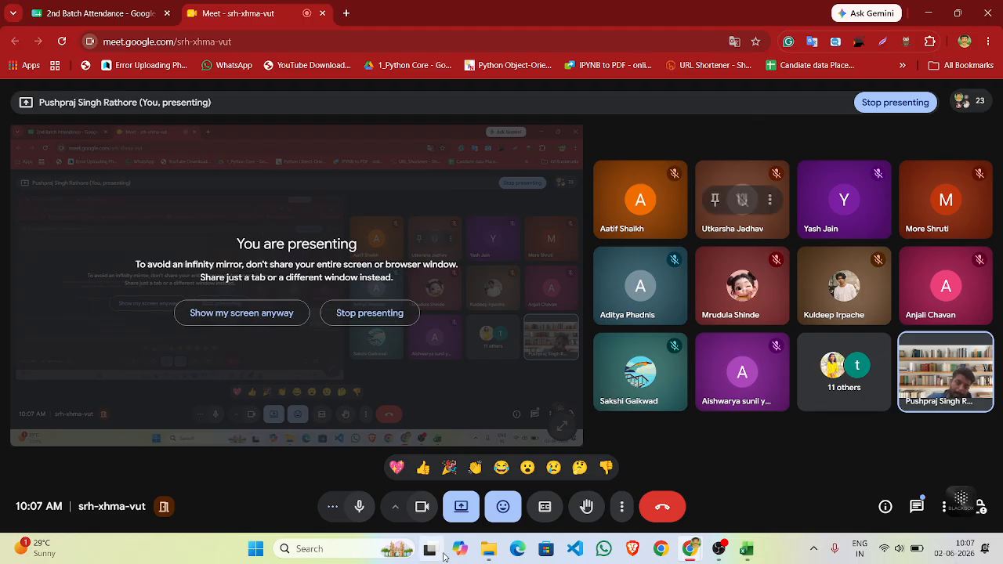
Turn off the camera and mute the microphone in the Meet call
{"action": "left_click", "coordinate": [415, 510]}
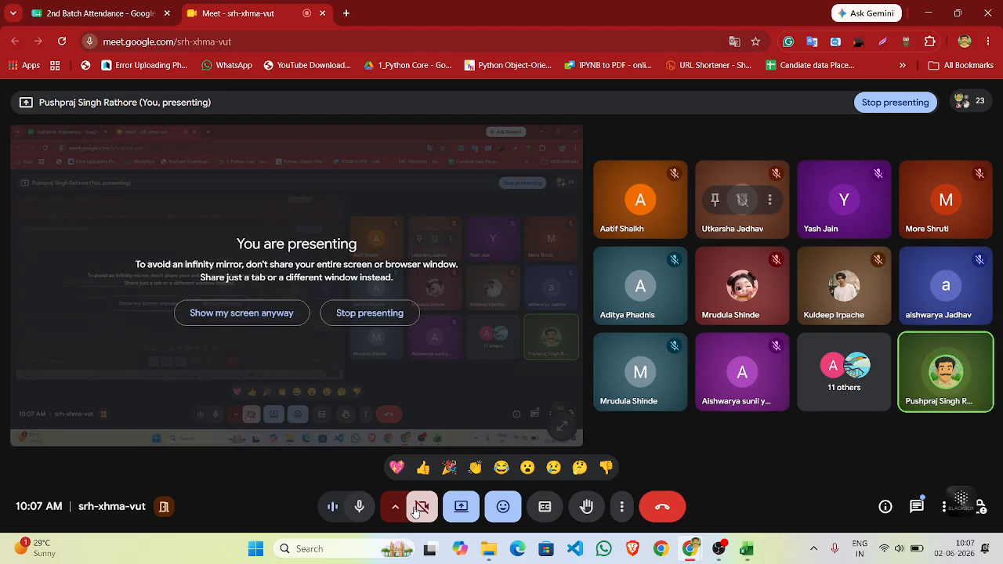
{"action": "left_click", "coordinate": [352, 505]}
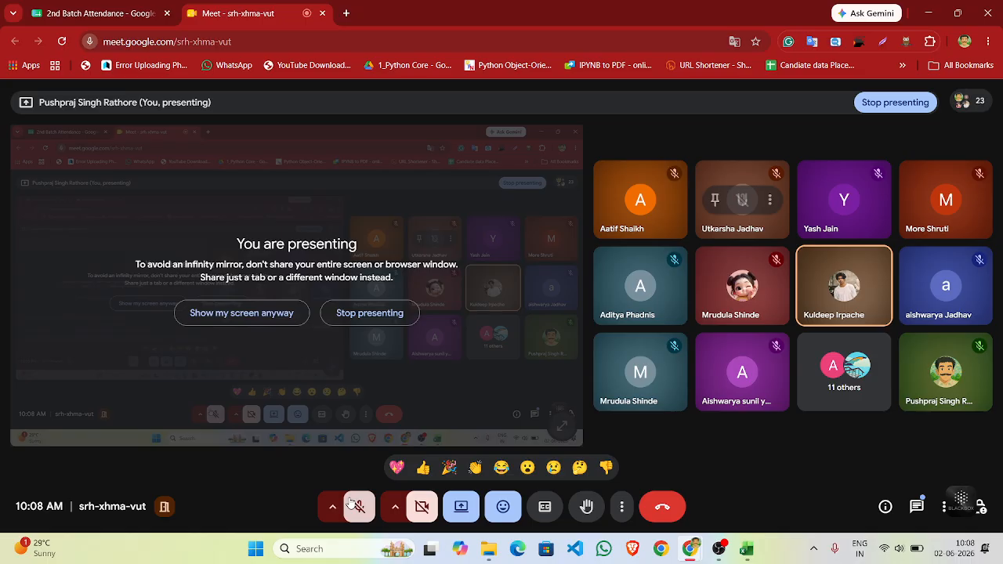
{"action": "left_click", "coordinate": [350, 504]}
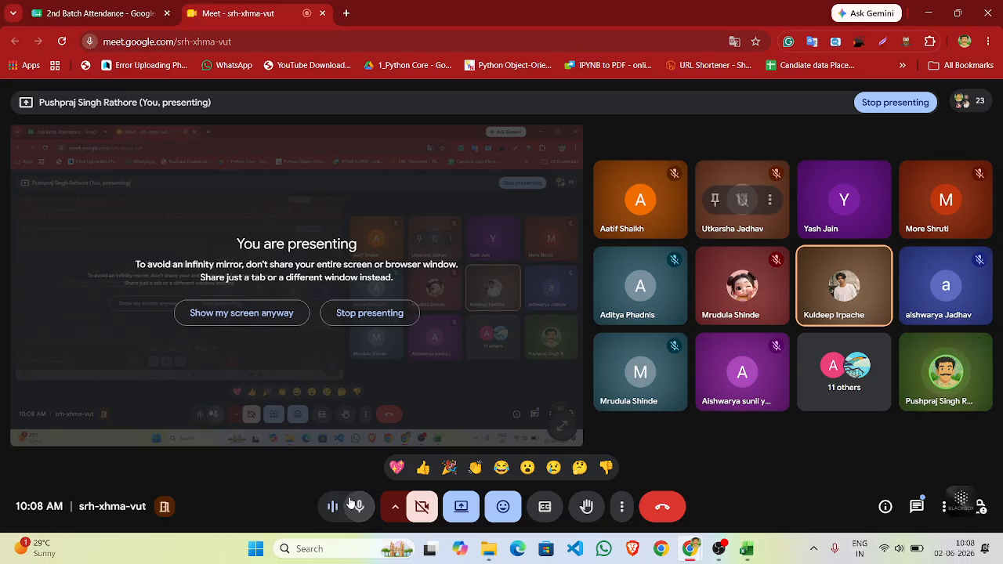
{"action": "left_click", "coordinate": [351, 504]}
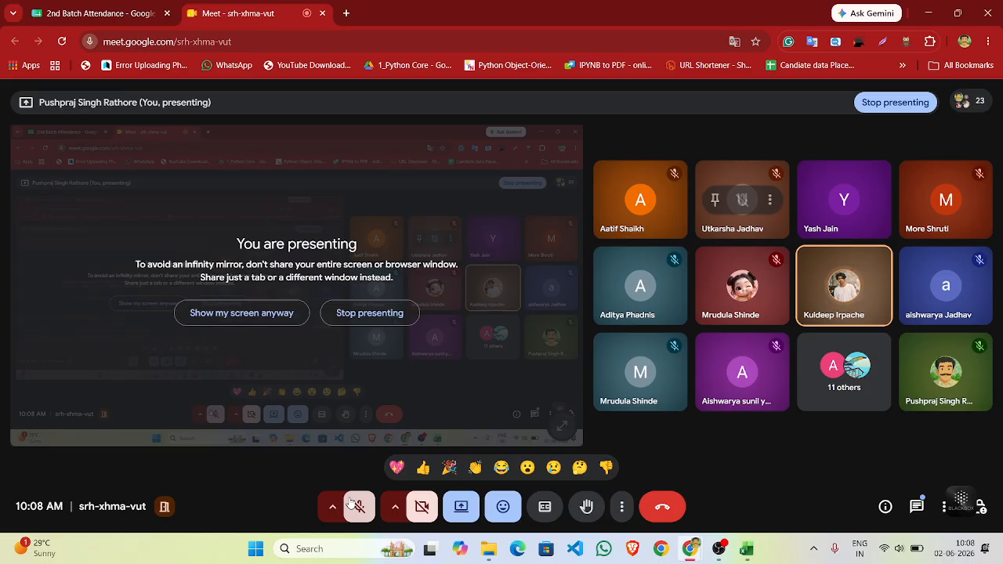
{"action": "left_click", "coordinate": [350, 504]}
{"action": "left_click", "coordinate": [351, 504]}
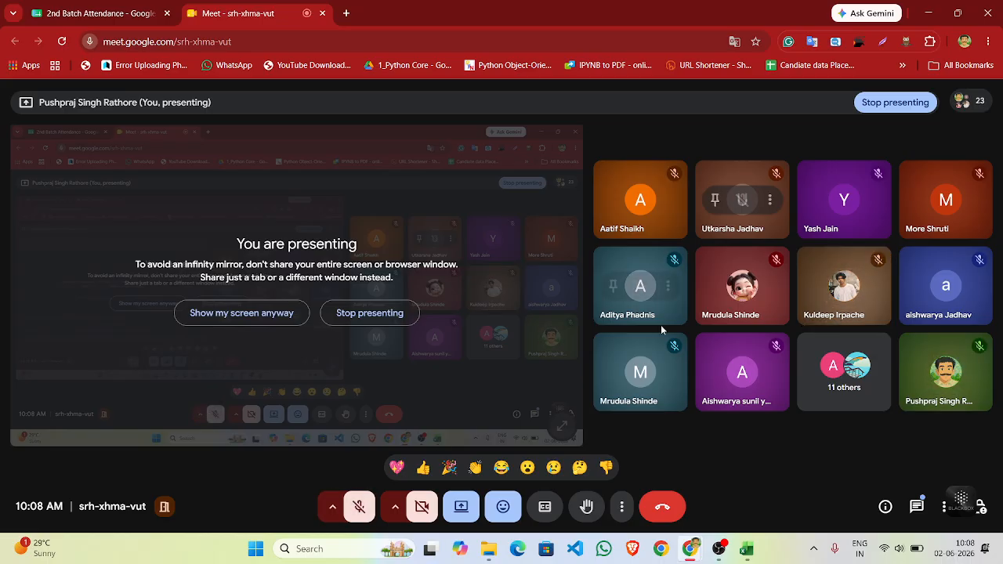
Toggle the call's microphone on and off, leaving it unmuted
{"action": "left_click", "coordinate": [365, 517]}
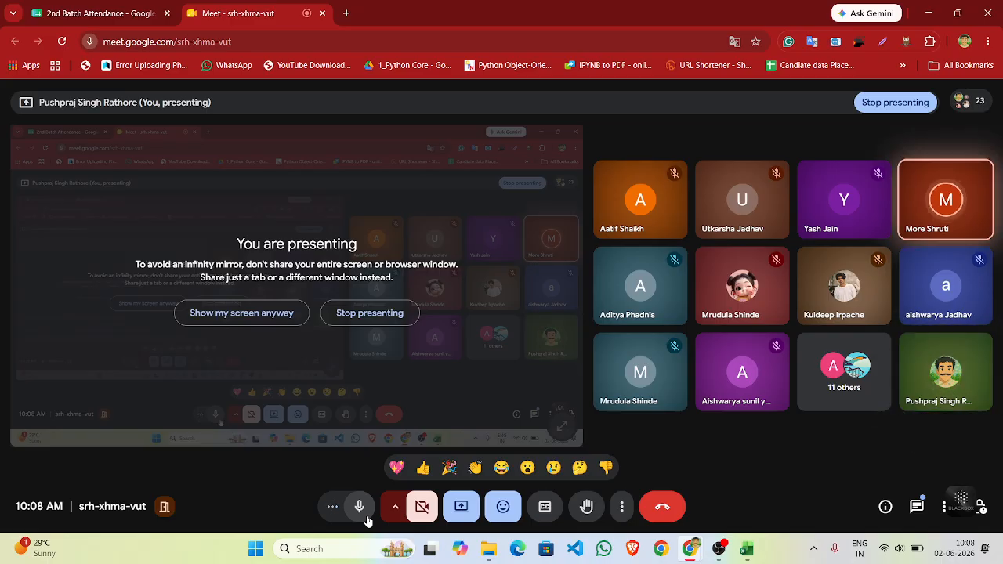
{"action": "left_click", "coordinate": [366, 518]}
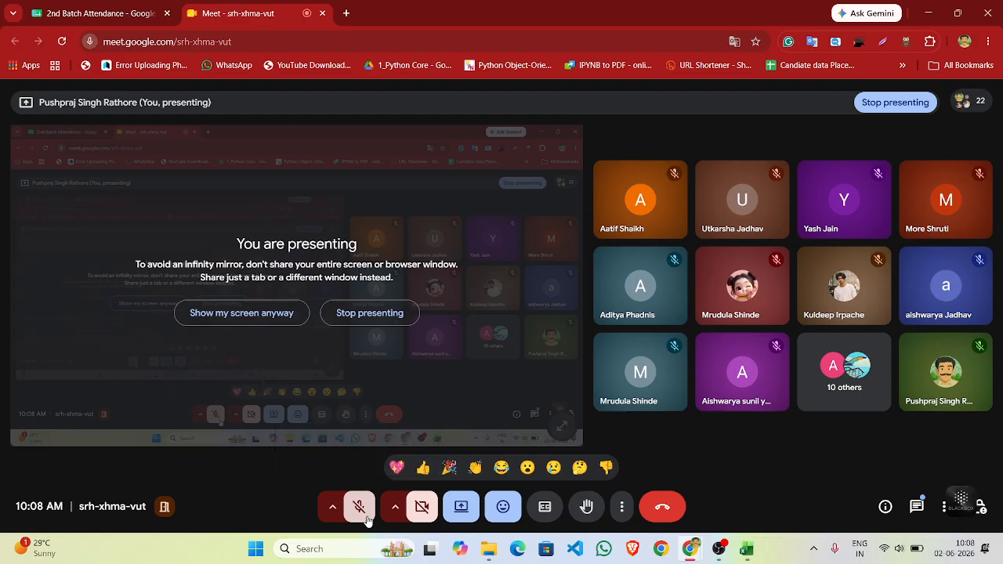
{"action": "left_click", "coordinate": [366, 518]}
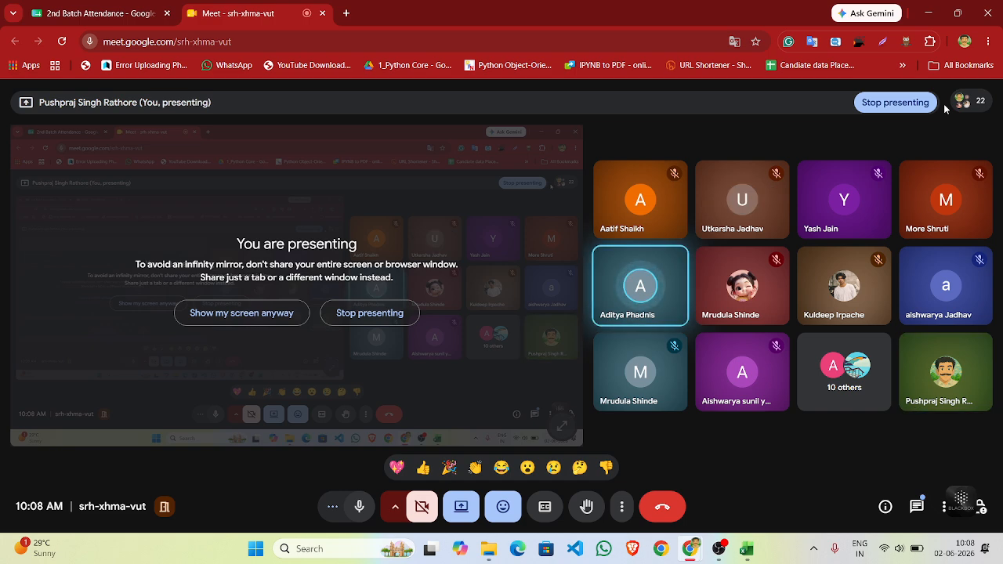
Open the call's participant list and look through the people in it
{"action": "left_click", "coordinate": [970, 104]}
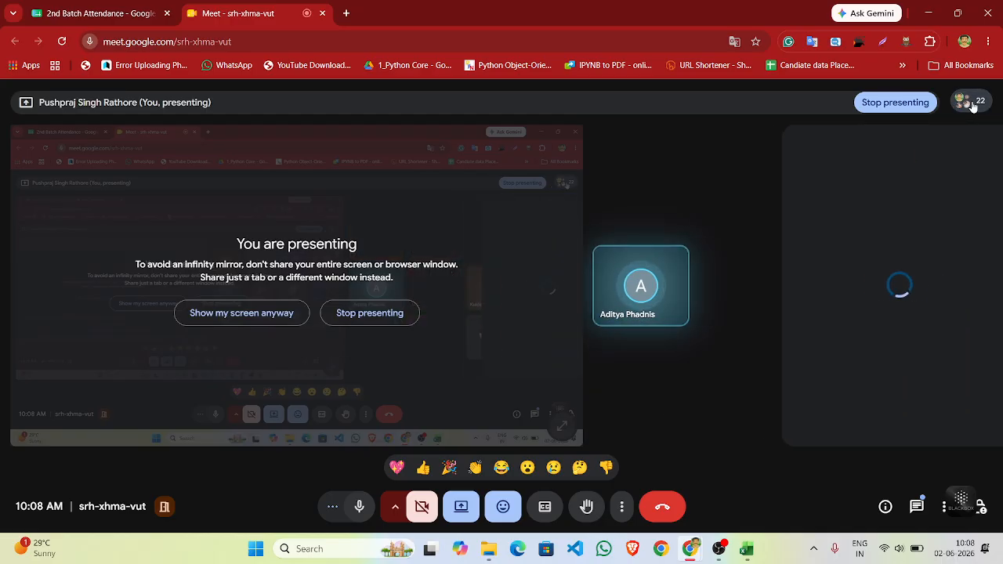
{"action": "scroll", "coordinate": [875, 355], "scroll_direction": "down", "scroll_amount": 3}
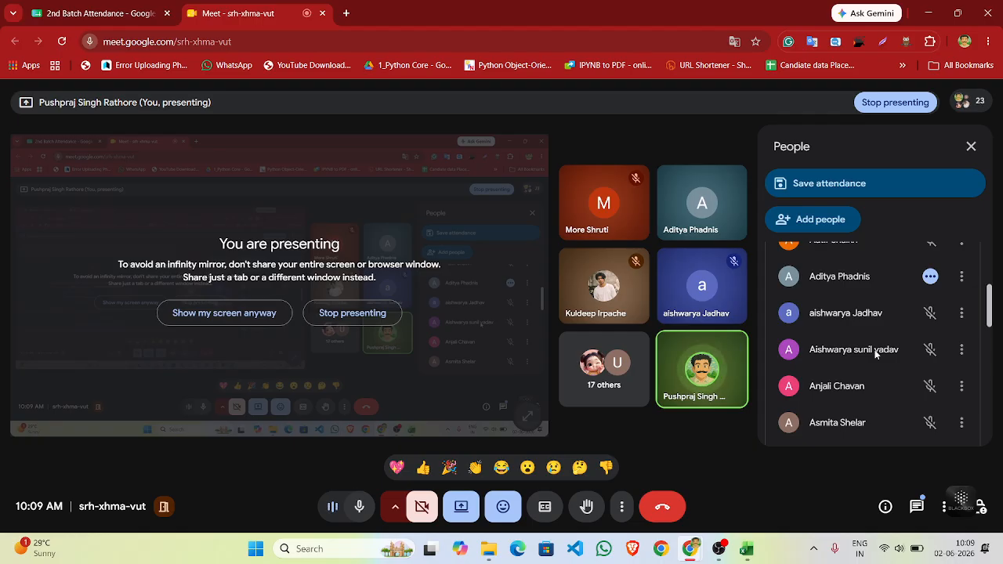
Look through the remaining names in the call's participant list, return toward its start and close it
{"action": "scroll", "coordinate": [876, 354], "scroll_direction": "down", "scroll_amount": 2}
{"action": "scroll", "coordinate": [876, 354], "scroll_direction": "up", "scroll_amount": 1}
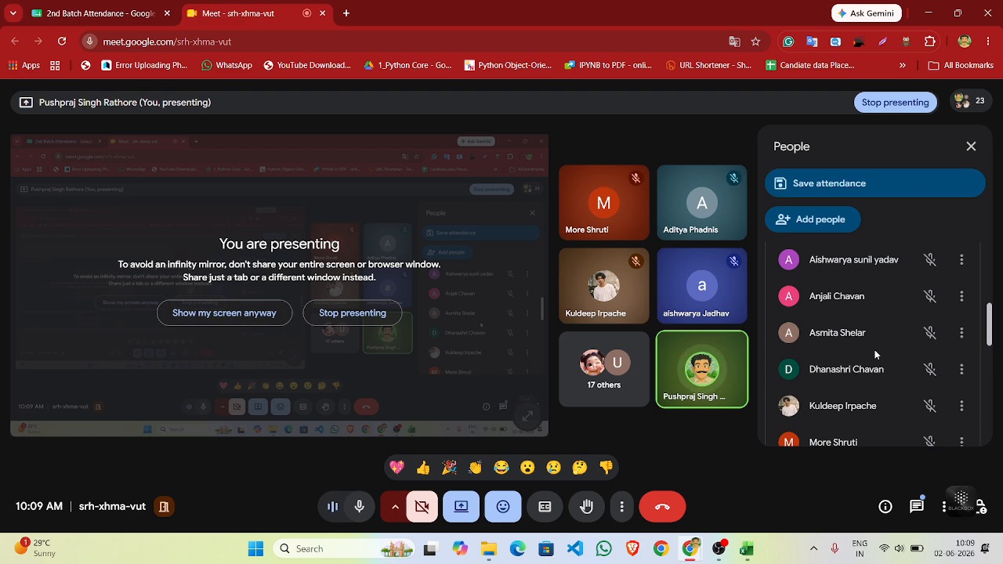
{"action": "scroll", "coordinate": [875, 353], "scroll_direction": "down", "scroll_amount": 1}
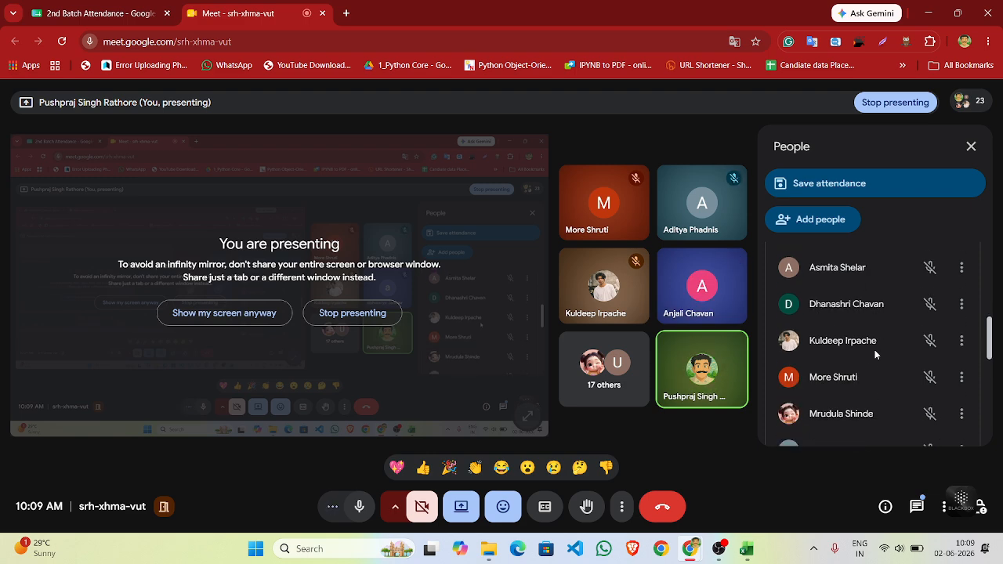
{"action": "scroll", "coordinate": [875, 354], "scroll_direction": "down", "scroll_amount": 1}
{"action": "scroll", "coordinate": [875, 349], "scroll_direction": "down", "scroll_amount": 1}
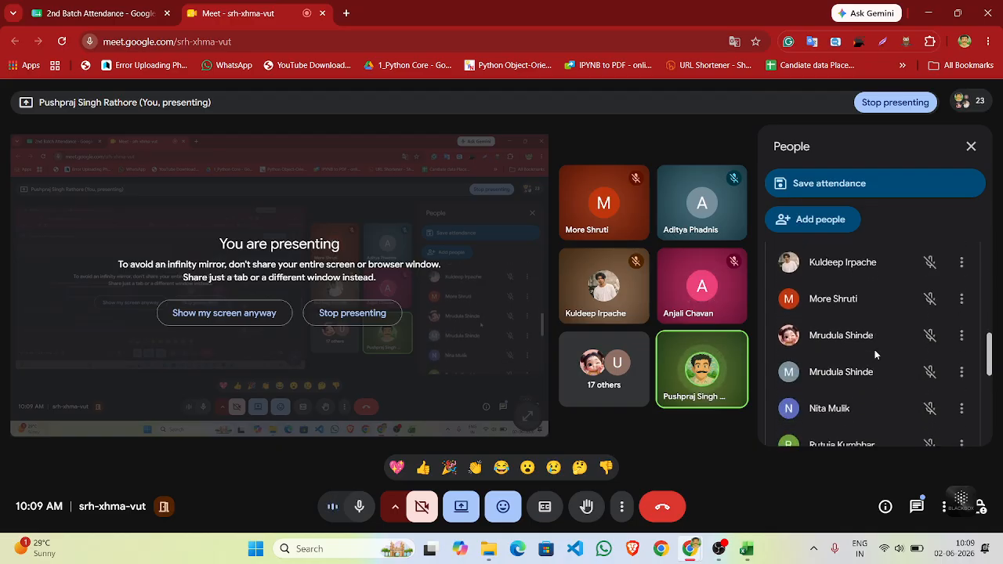
{"action": "scroll", "coordinate": [874, 349], "scroll_direction": "down", "scroll_amount": 1}
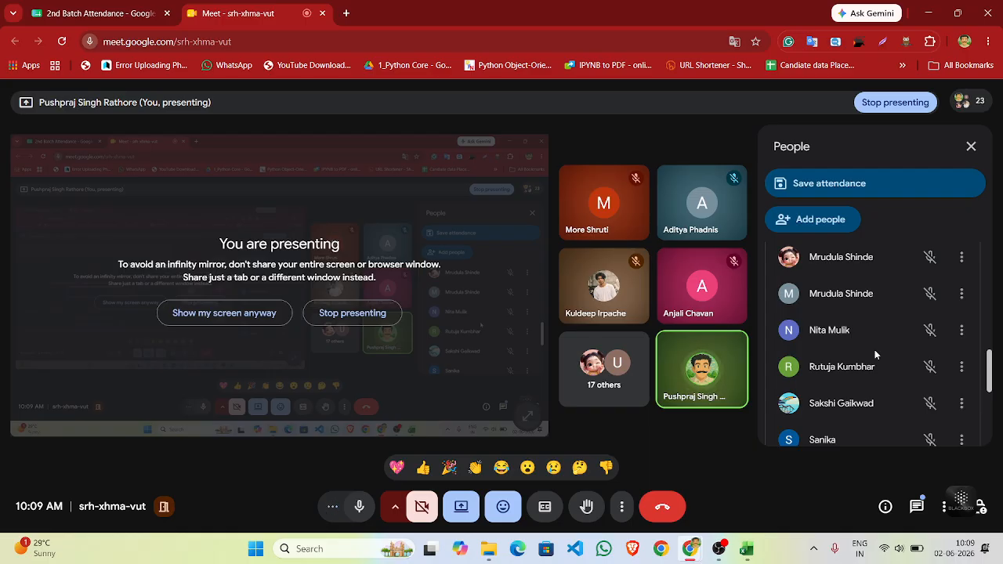
{"action": "scroll", "coordinate": [875, 353], "scroll_direction": "down", "scroll_amount": 2}
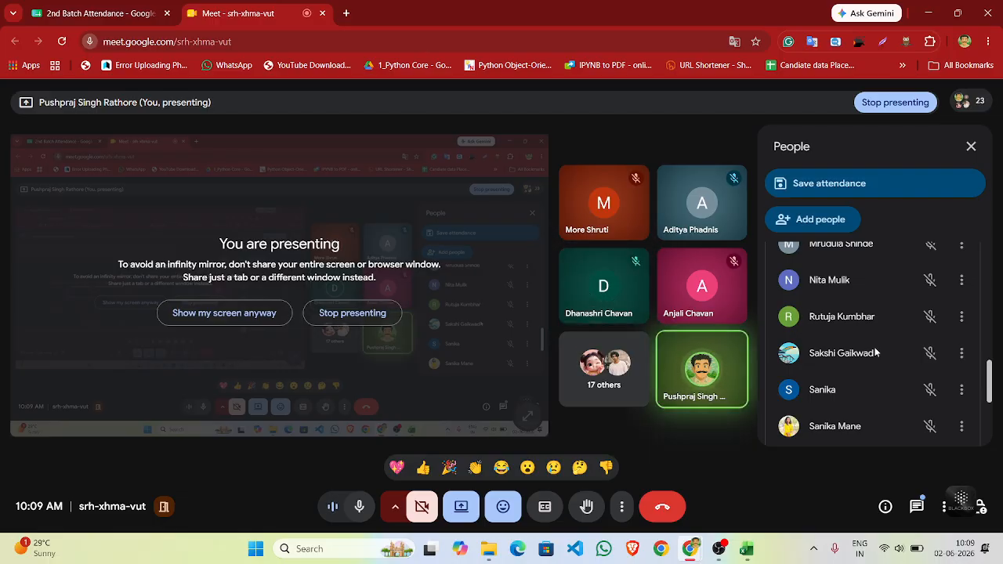
{"action": "scroll", "coordinate": [876, 352], "scroll_direction": "up", "scroll_amount": 10}
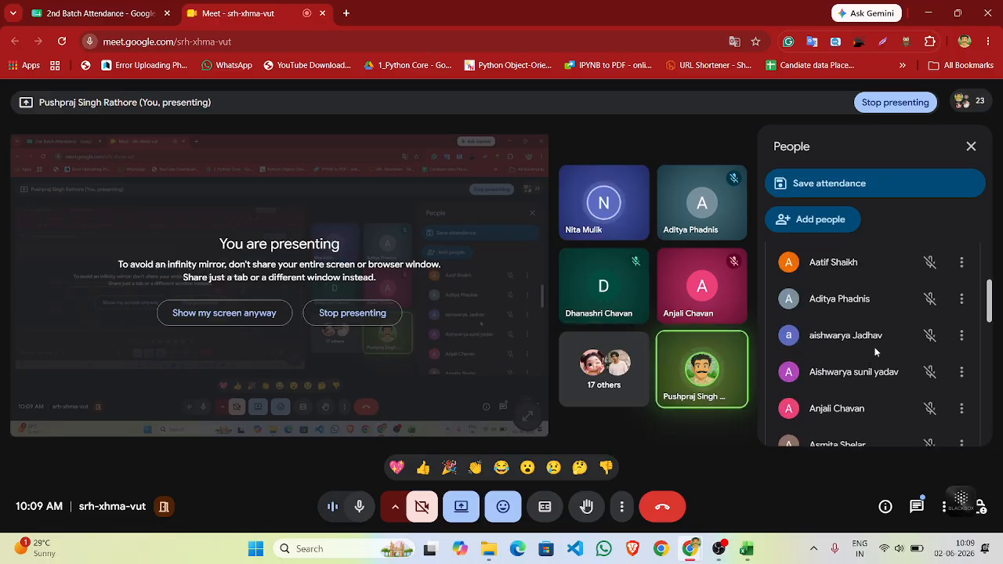
{"action": "left_click", "coordinate": [971, 146]}
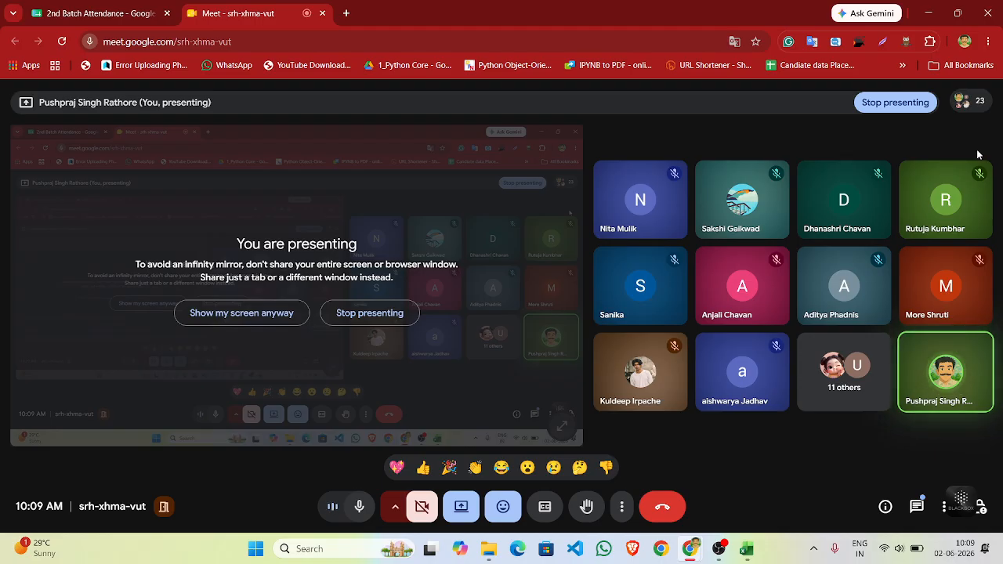
Reopen the call's participant list, check the contributors again and close it
{"action": "left_click", "coordinate": [980, 102]}
{"action": "left_click", "coordinate": [979, 102]}
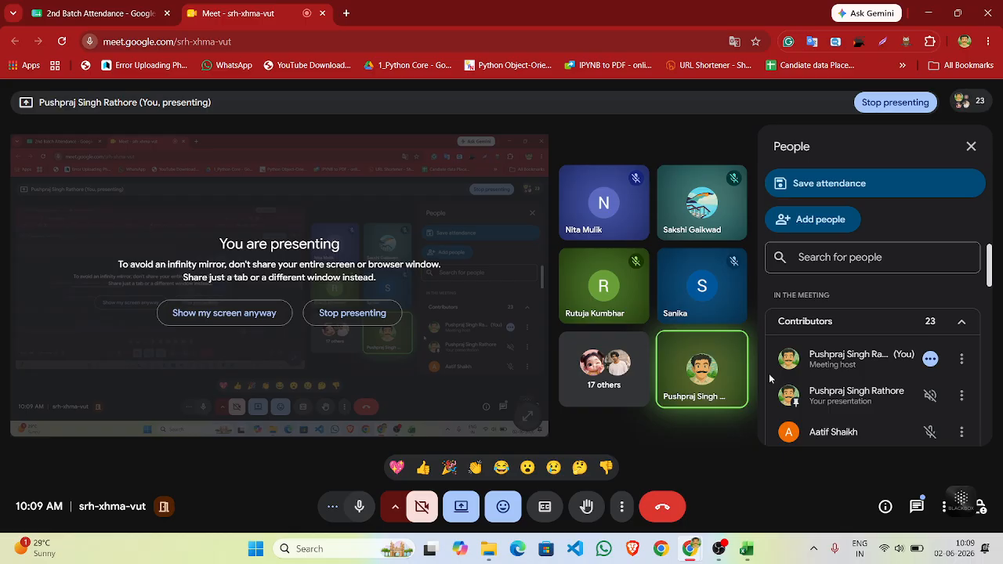
{"action": "scroll", "coordinate": [769, 373], "scroll_direction": "down", "scroll_amount": 3}
{"action": "scroll", "coordinate": [768, 373], "scroll_direction": "down", "scroll_amount": 2}
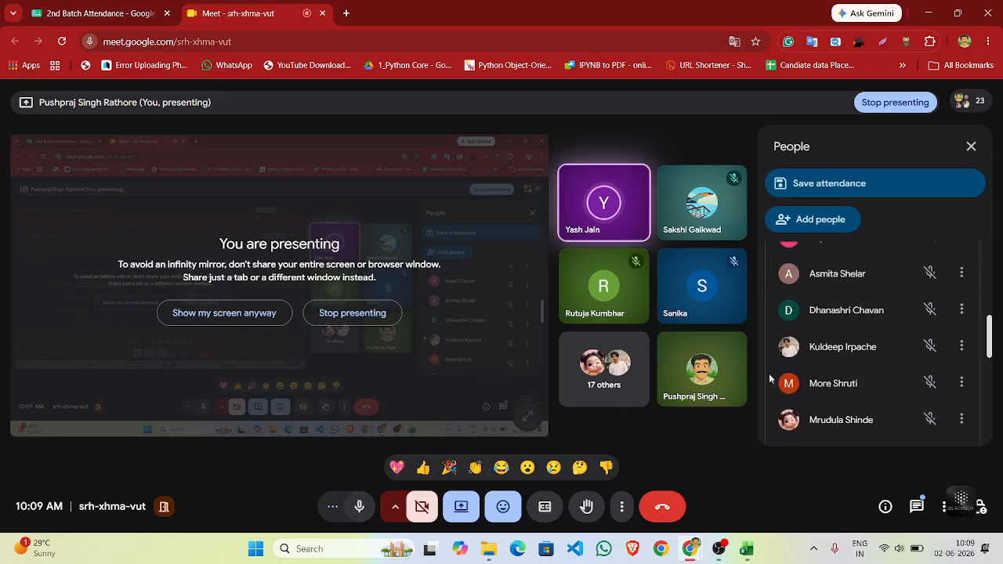
{"action": "left_click", "coordinate": [971, 148]}
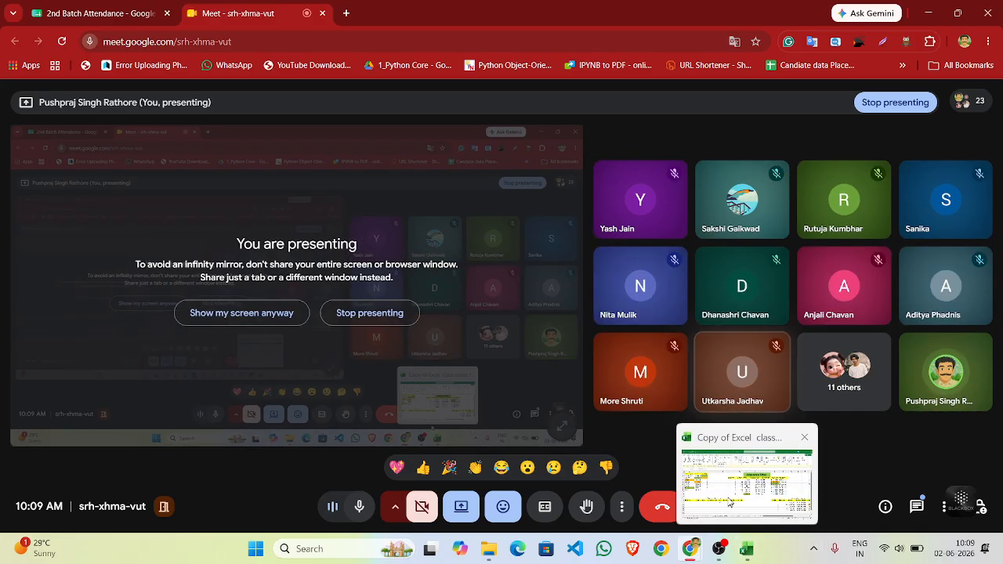
Switch to the Excel workbook and examine the Advance Filter data, criteria and output tables
{"action": "left_click", "coordinate": [729, 501]}
{"action": "left_click", "coordinate": [746, 550]}
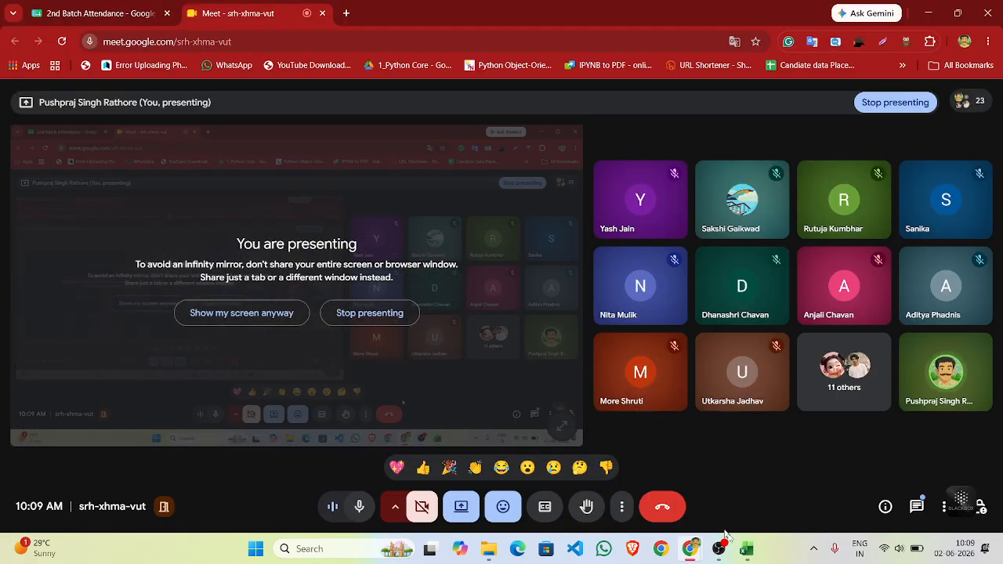
{"action": "mouse_move", "coordinate": [752, 557]}
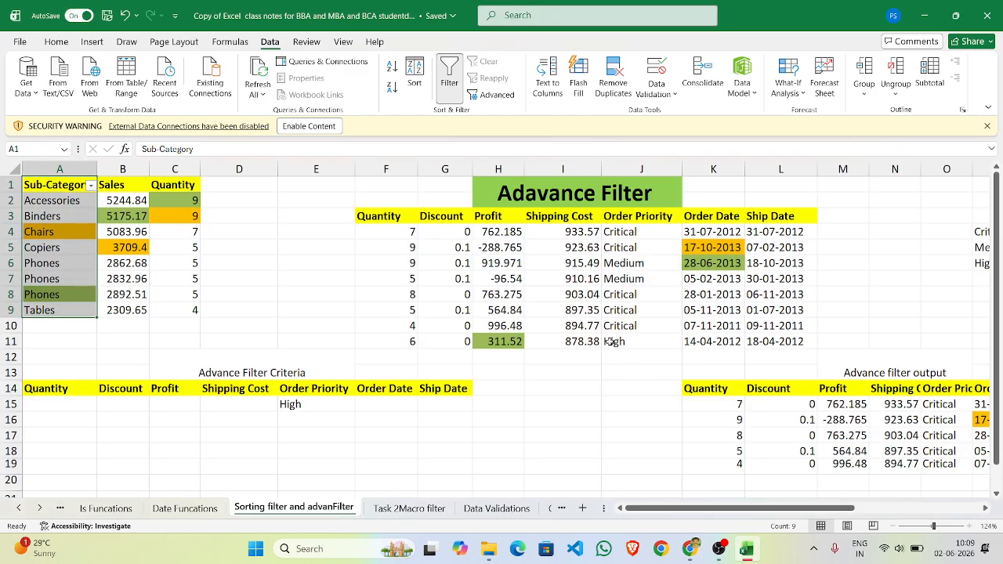
{"action": "left_click", "coordinate": [639, 372]}
{"action": "scroll", "coordinate": [640, 371], "scroll_direction": "down", "scroll_amount": 2, "text": "ctrl"}
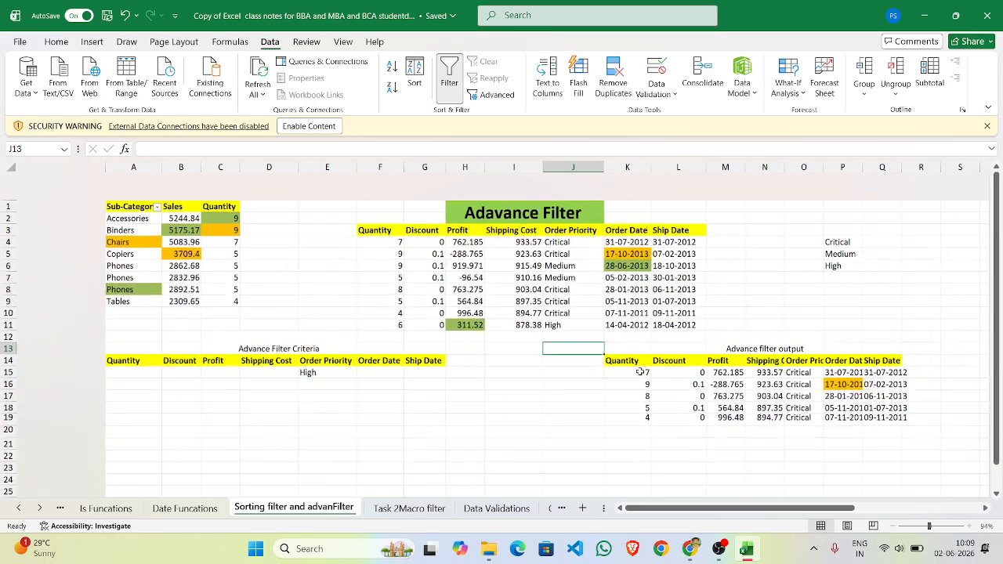
{"action": "left_click", "coordinate": [640, 372]}
{"action": "scroll", "coordinate": [640, 372], "scroll_direction": "up", "scroll_amount": 1, "text": "ctrl"}
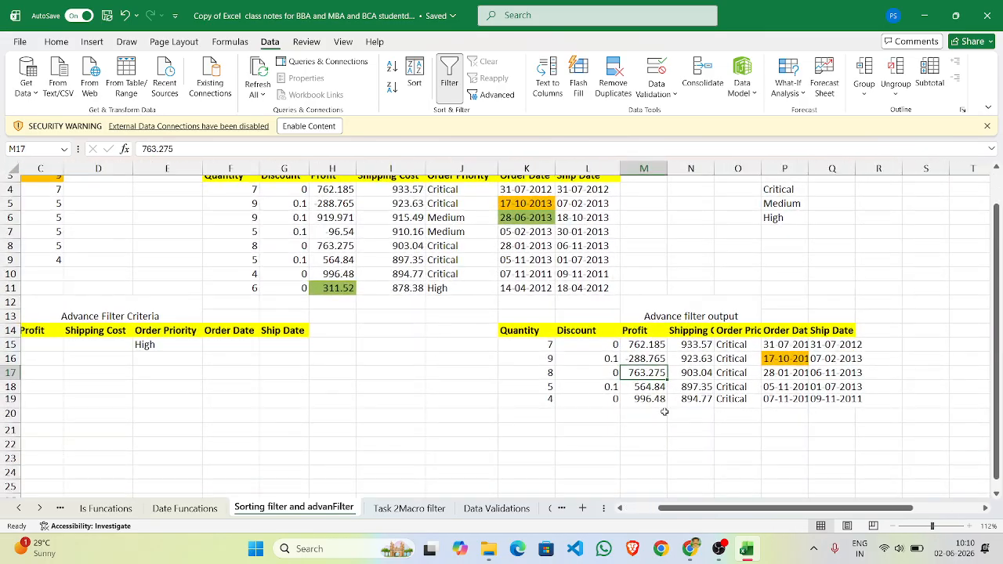
{"action": "scroll", "coordinate": [663, 409], "scroll_direction": "up", "scroll_amount": 1, "text": "ctrl"}
{"action": "scroll", "coordinate": [664, 409], "scroll_direction": "left", "scroll_amount": 2}
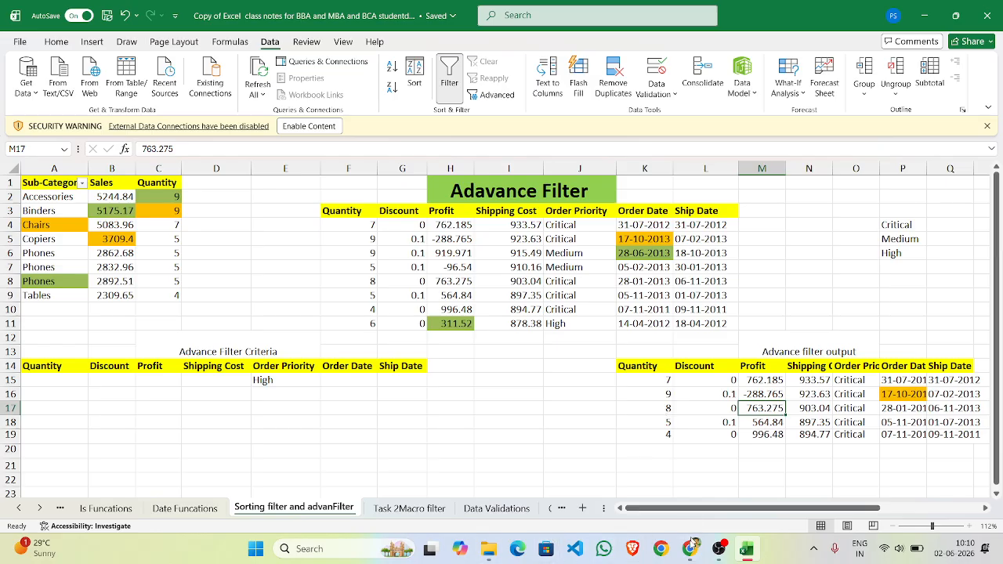
Return to the Meet call and mute and unmute the microphone twice, leaving it on
{"action": "mouse_move", "coordinate": [688, 557]}
{"action": "left_click", "coordinate": [649, 498]}
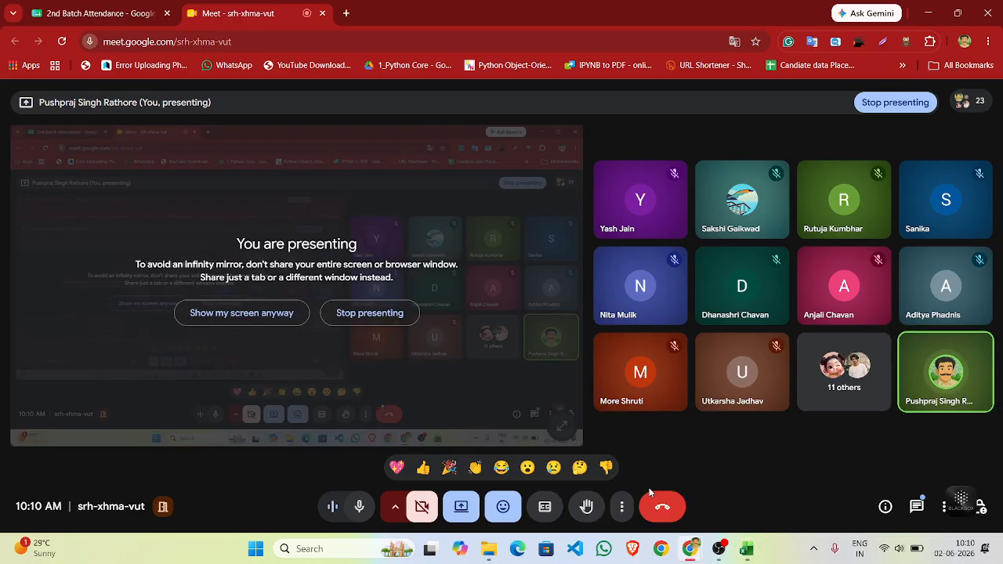
{"action": "left_click", "coordinate": [358, 507]}
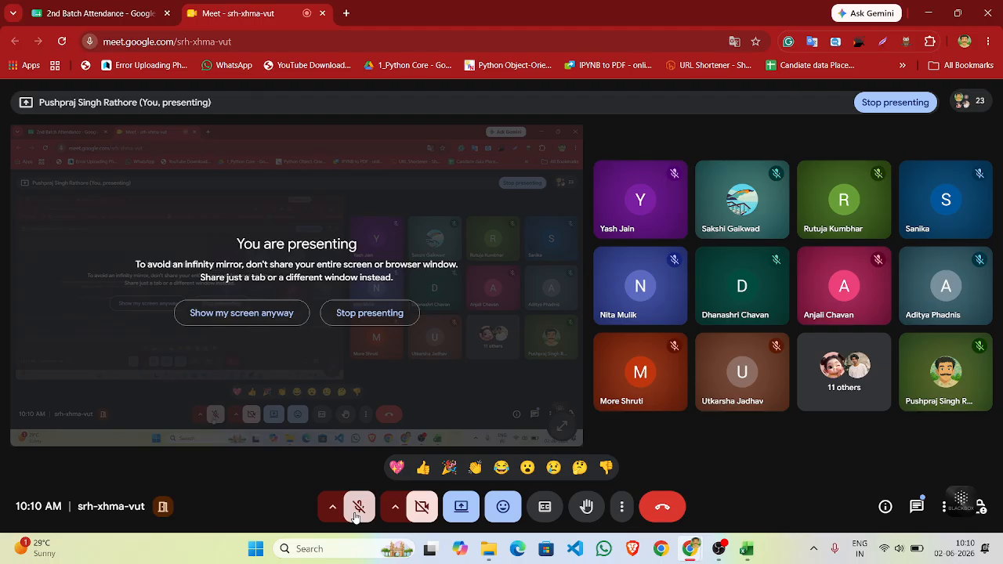
{"action": "left_click", "coordinate": [357, 508]}
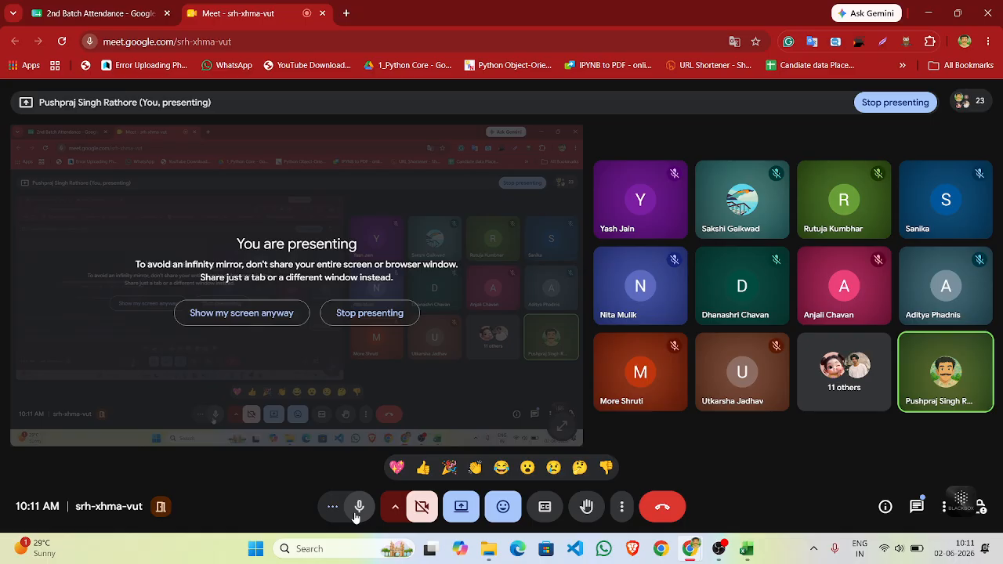
{"action": "left_click", "coordinate": [356, 514]}
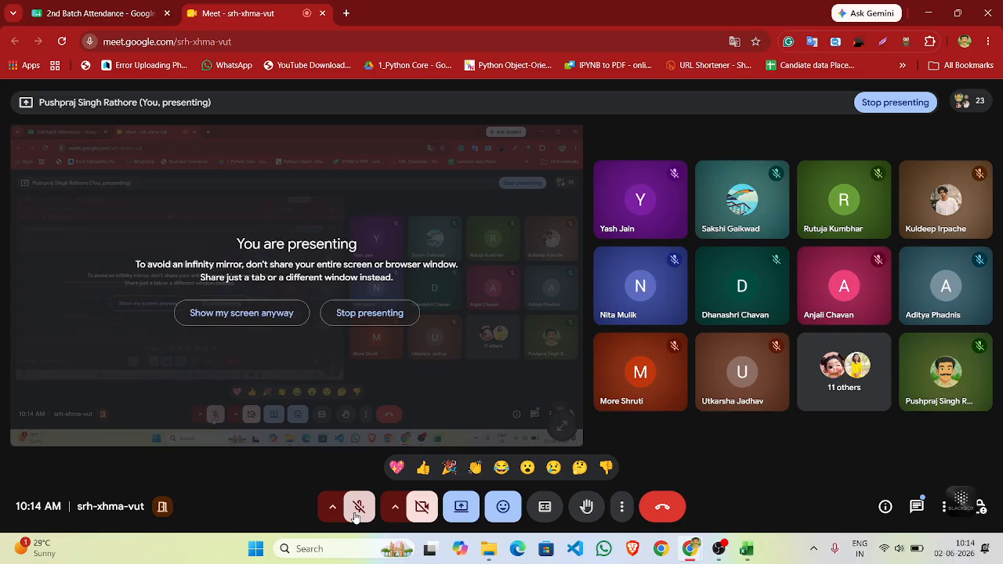
{"action": "left_click", "coordinate": [358, 508]}
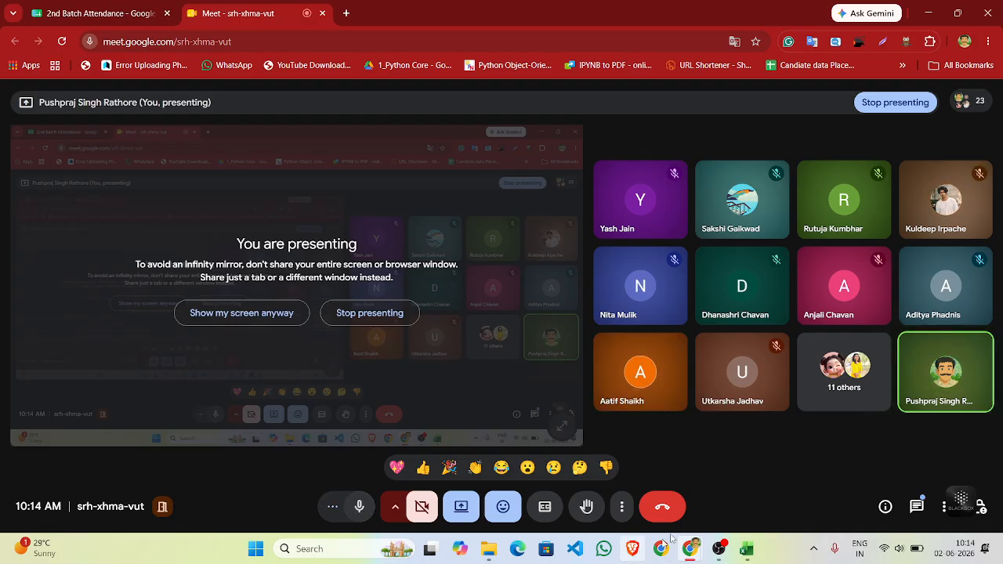
Turn on the camera in the Meet call and switch back to the Excel workbook
{"action": "mouse_move", "coordinate": [755, 553]}
{"action": "left_click", "coordinate": [742, 485]}
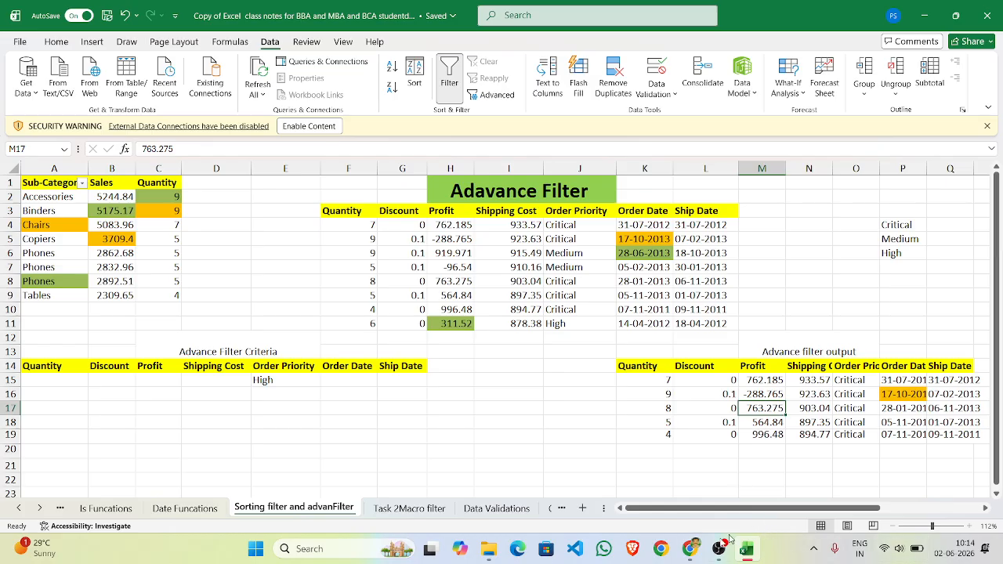
{"action": "mouse_move", "coordinate": [690, 548]}
{"action": "left_click", "coordinate": [667, 510]}
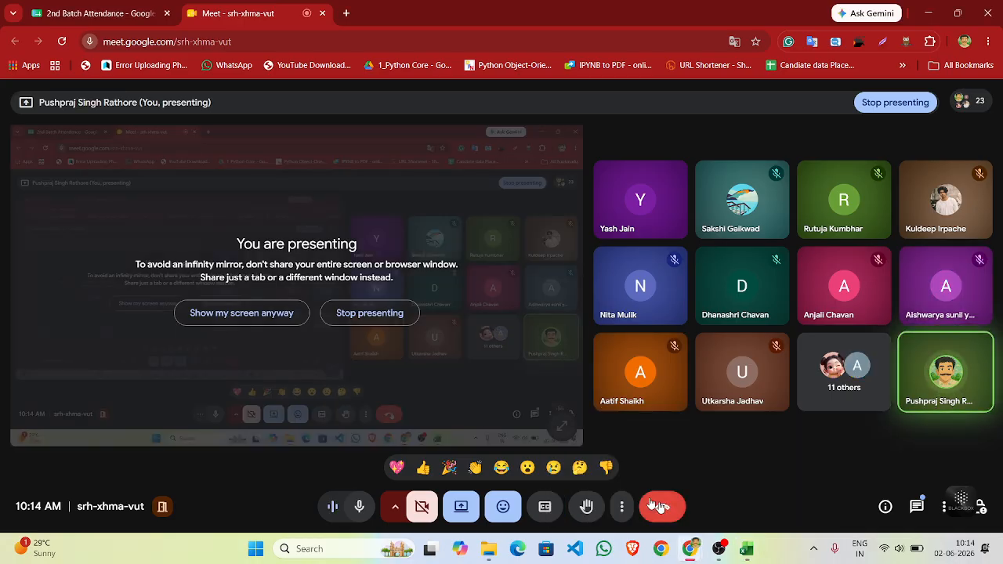
{"action": "left_click", "coordinate": [422, 508]}
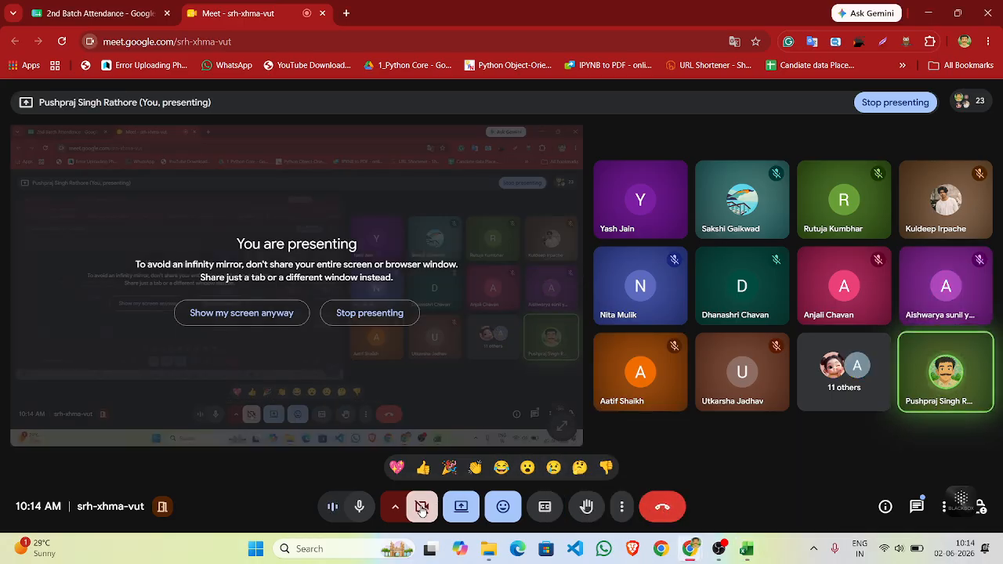
{"action": "mouse_move", "coordinate": [746, 549]}
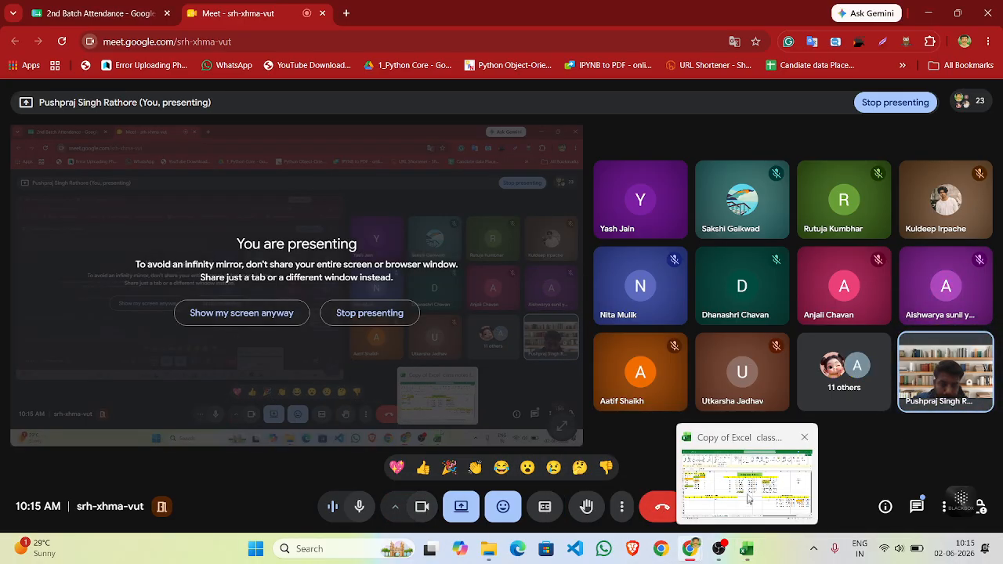
{"action": "left_click", "coordinate": [746, 491]}
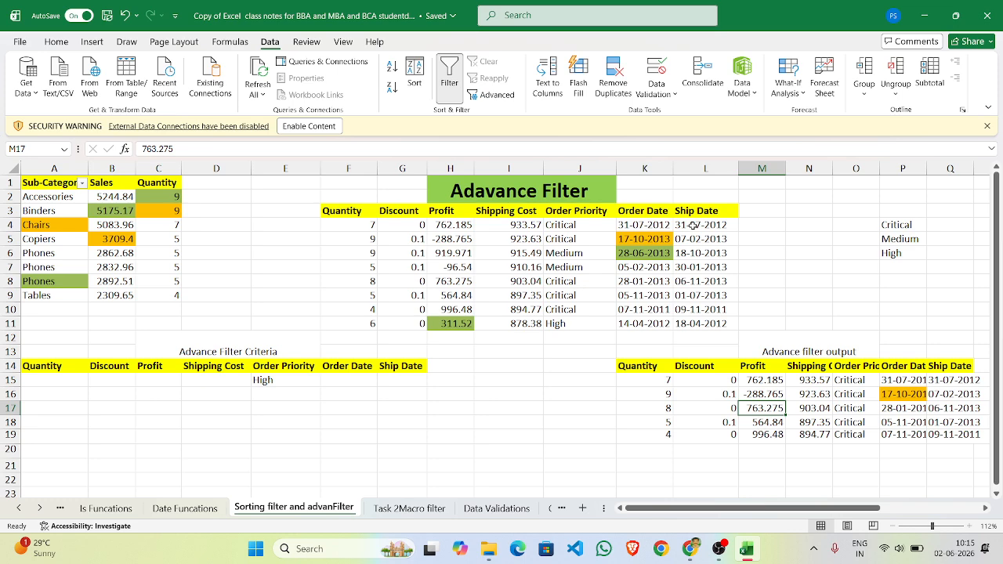
Compare the High criterion in E15 with the Order Priority data, and clear the criteria cells A15:G15
{"action": "left_click", "coordinate": [280, 380]}
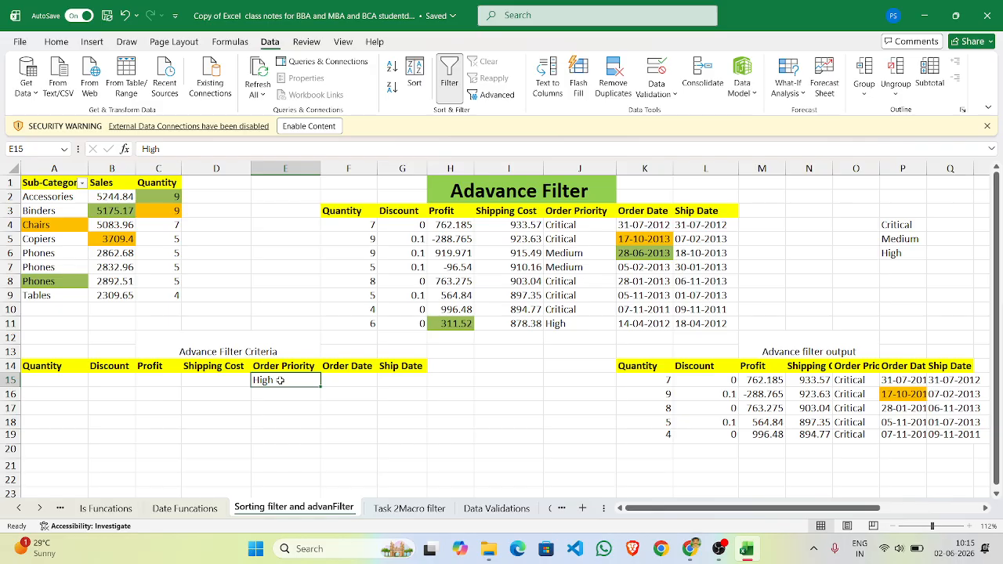
{"action": "left_click", "coordinate": [572, 217]}
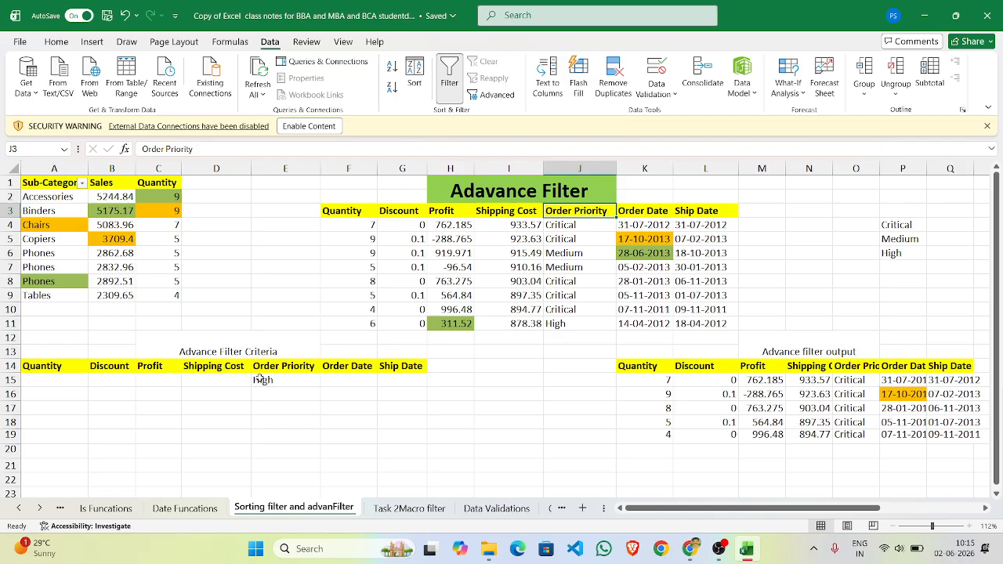
{"action": "left_click", "coordinate": [261, 379]}
{"action": "left_click", "coordinate": [556, 323]}
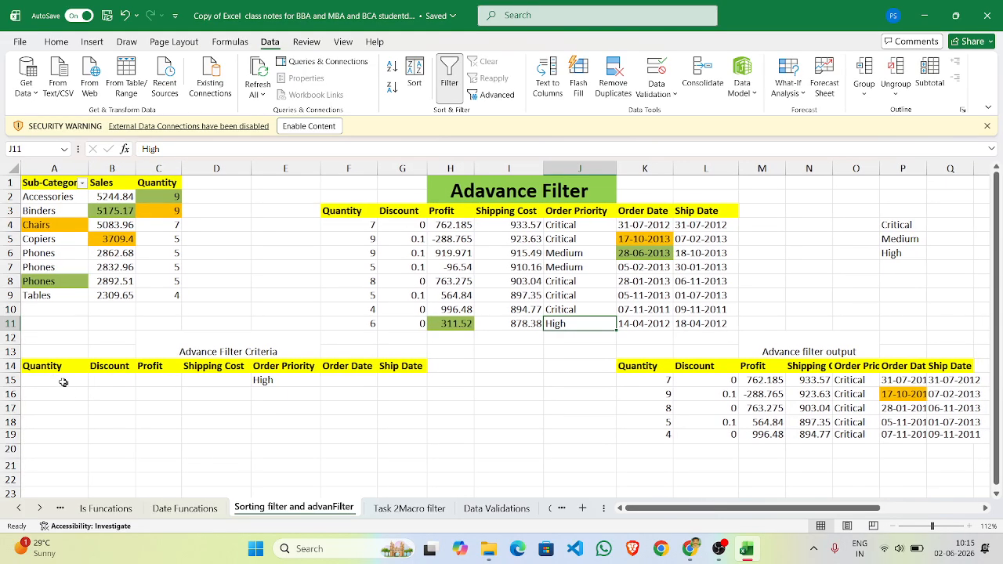
{"action": "left_click_drag", "start_coordinate": [53, 379], "coordinate": [386, 387]}
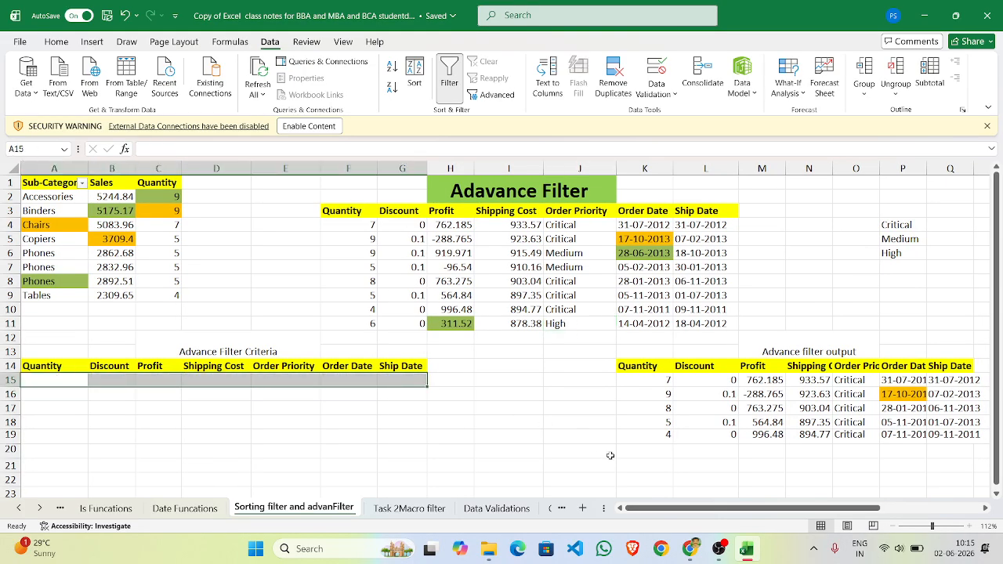
Clear the old results in K15:R19 beneath the Advance filter output headers
{"action": "left_click", "coordinate": [582, 450]}
{"action": "scroll", "coordinate": [747, 410], "scroll_direction": "right", "scroll_amount": 2}
{"action": "scroll", "coordinate": [746, 409], "scroll_direction": "right", "scroll_amount": 1}
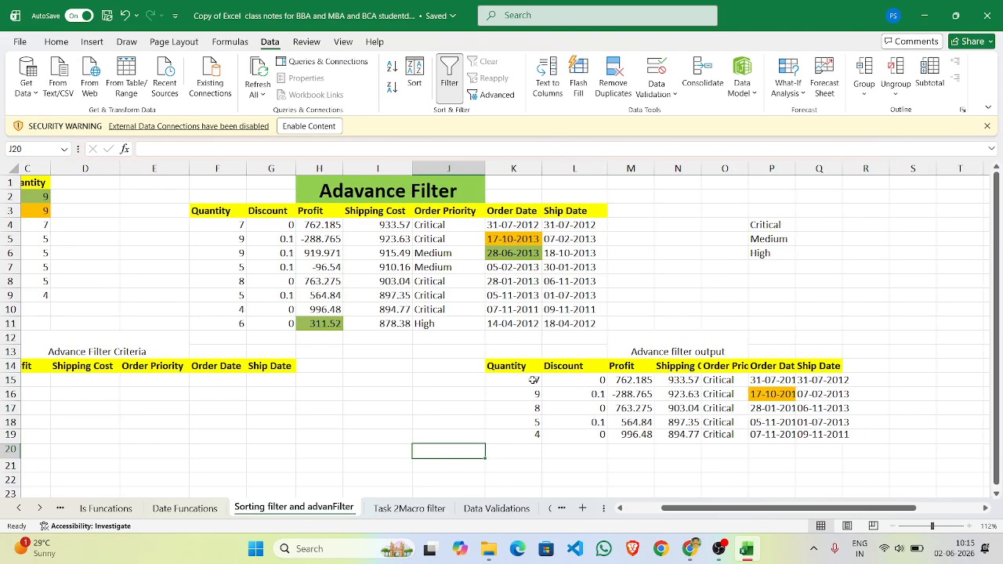
{"action": "left_click_drag", "start_coordinate": [532, 380], "coordinate": [850, 435]}
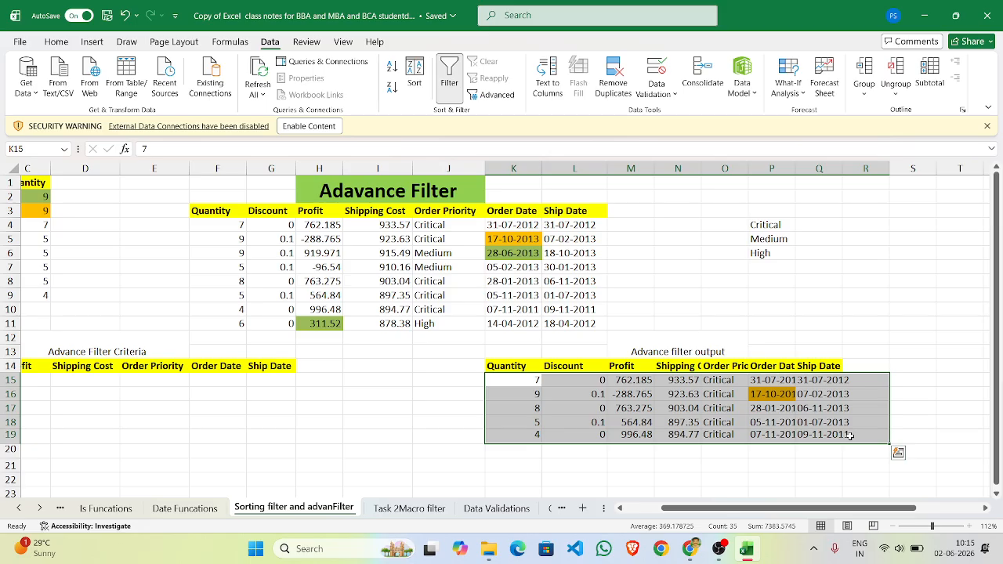
{"action": "key", "text": "Delete"}
Remove the orange fill from cell P16 in the Advance filter output table
{"action": "left_click", "coordinate": [783, 394]}
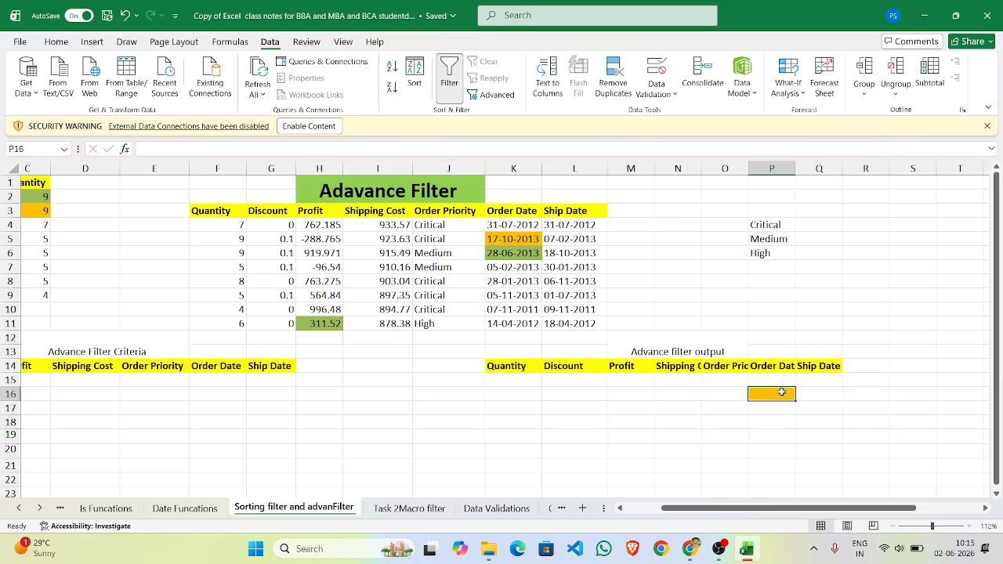
{"action": "left_click", "coordinate": [56, 42]}
{"action": "left_click", "coordinate": [234, 87]}
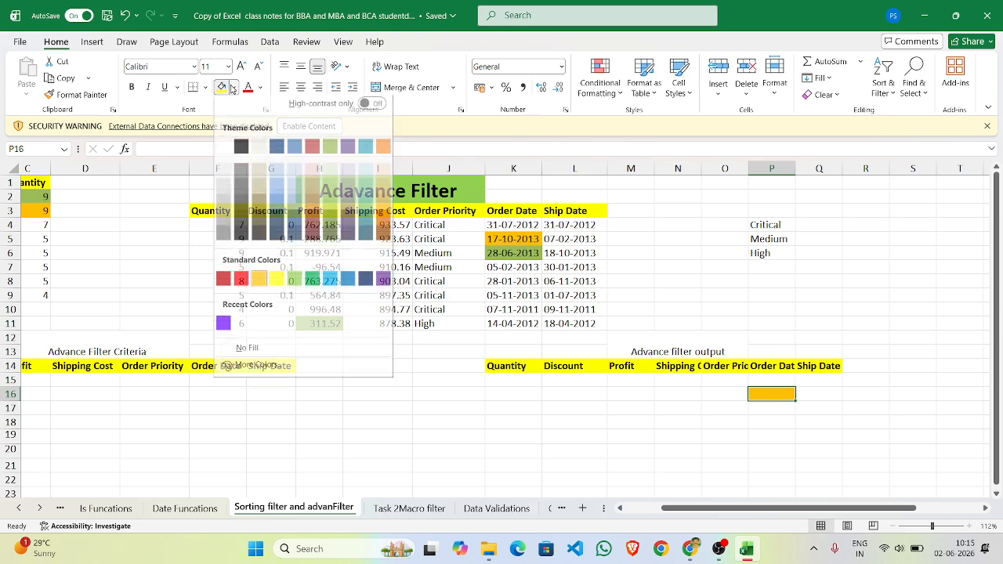
{"action": "left_click", "coordinate": [244, 354]}
{"action": "left_click", "coordinate": [659, 430]}
Examine the empty criteria cells in row 15 and the source table F3:L11, including its Quantity and Order Priority columns
{"action": "scroll", "coordinate": [659, 431], "scroll_direction": "left", "scroll_amount": 3}
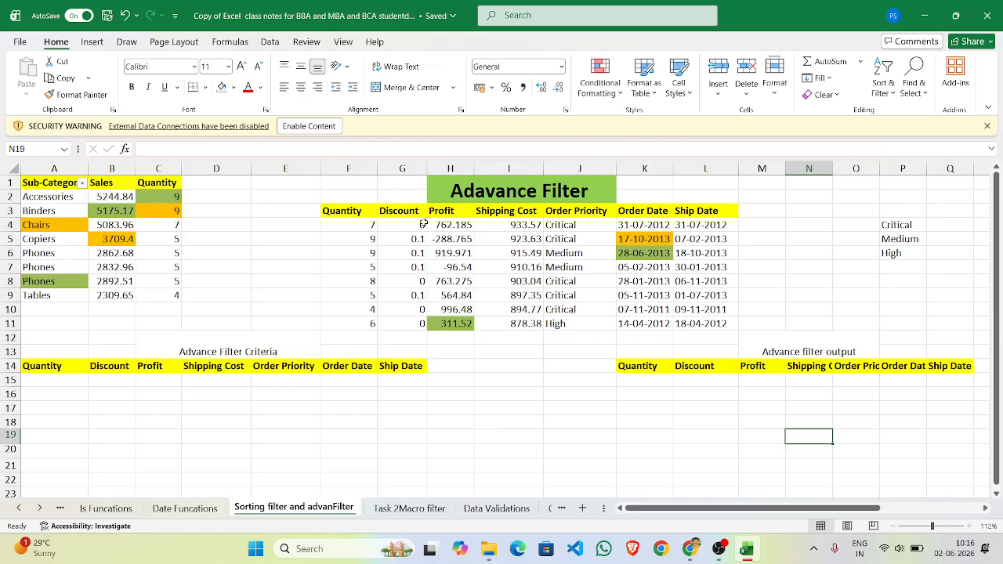
{"action": "left_click", "coordinate": [283, 379]}
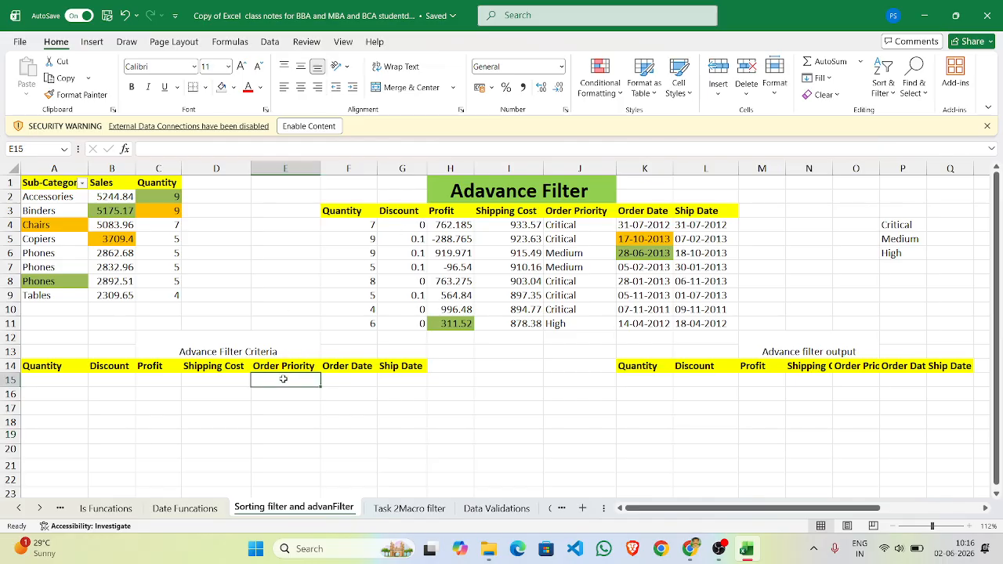
{"action": "left_click", "coordinate": [230, 375]}
{"action": "left_click", "coordinate": [156, 379]}
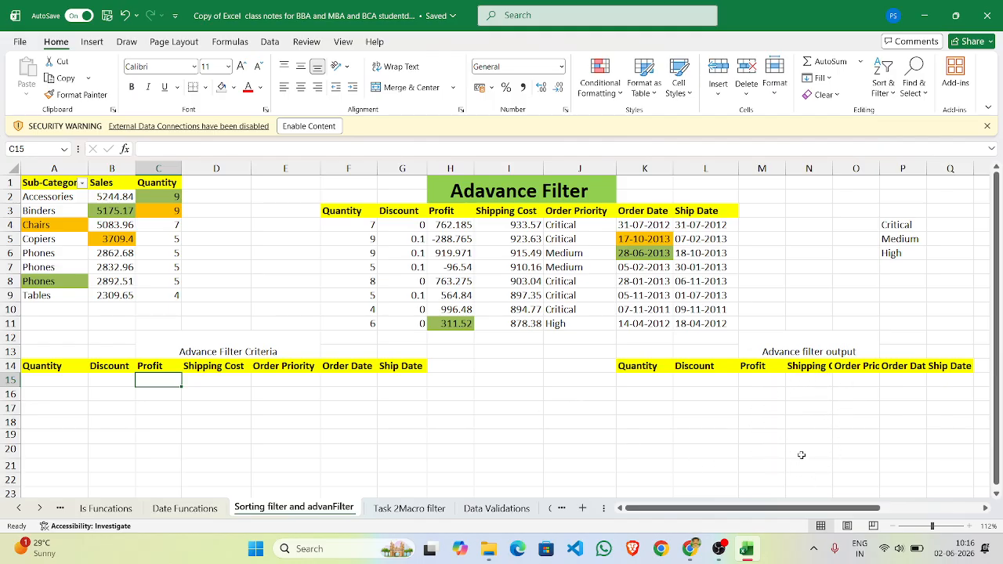
{"action": "left_click_drag", "start_coordinate": [352, 218], "coordinate": [728, 325]}
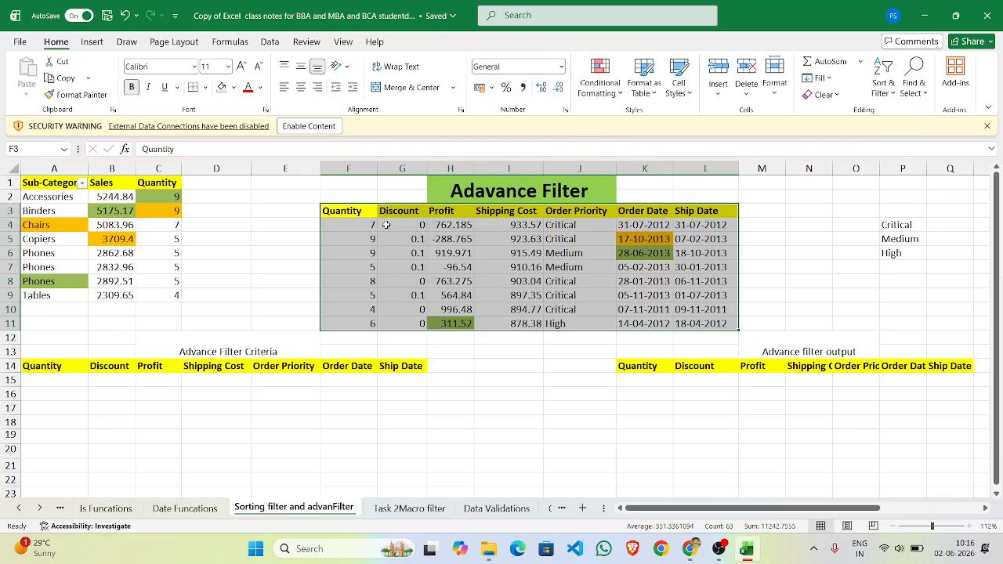
{"action": "left_click_drag", "start_coordinate": [355, 226], "coordinate": [356, 317]}
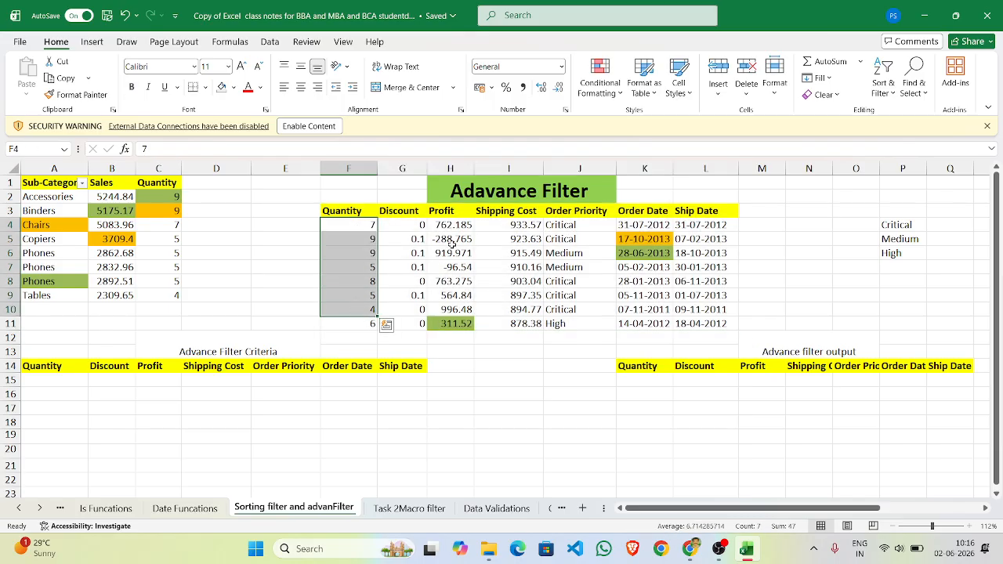
{"action": "left_click", "coordinate": [557, 225]}
{"action": "left_click_drag", "start_coordinate": [557, 225], "coordinate": [556, 323]}
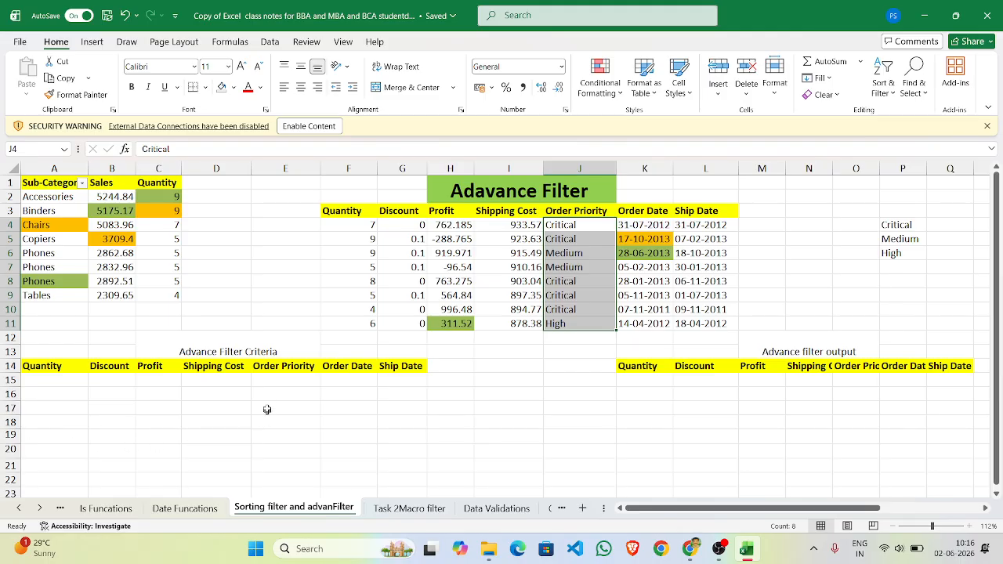
Compare the Order Priority criteria cell E15 with the data in J4:J11 and the empty output rows starting at K15
{"action": "left_click", "coordinate": [268, 382]}
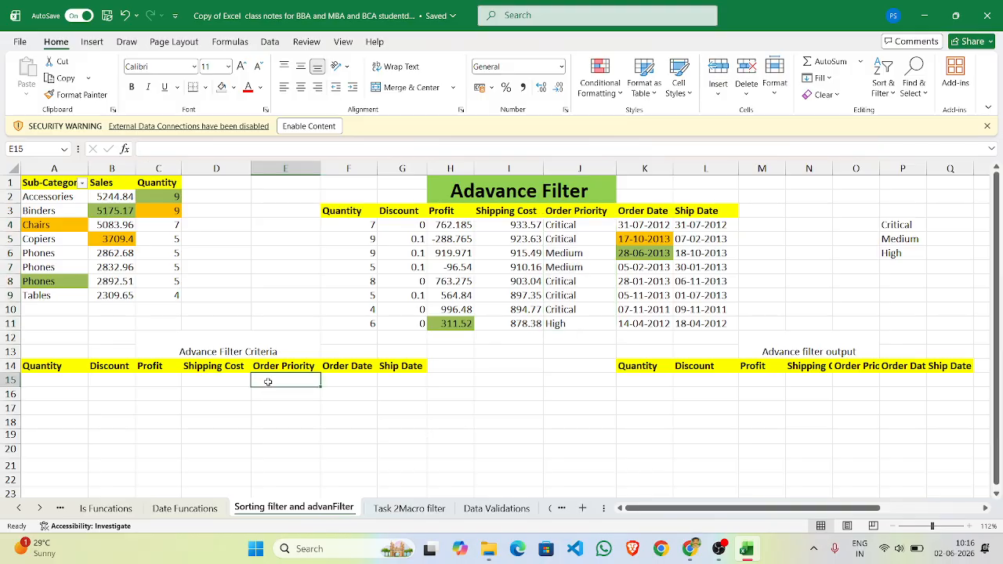
{"action": "left_click", "coordinate": [850, 414]}
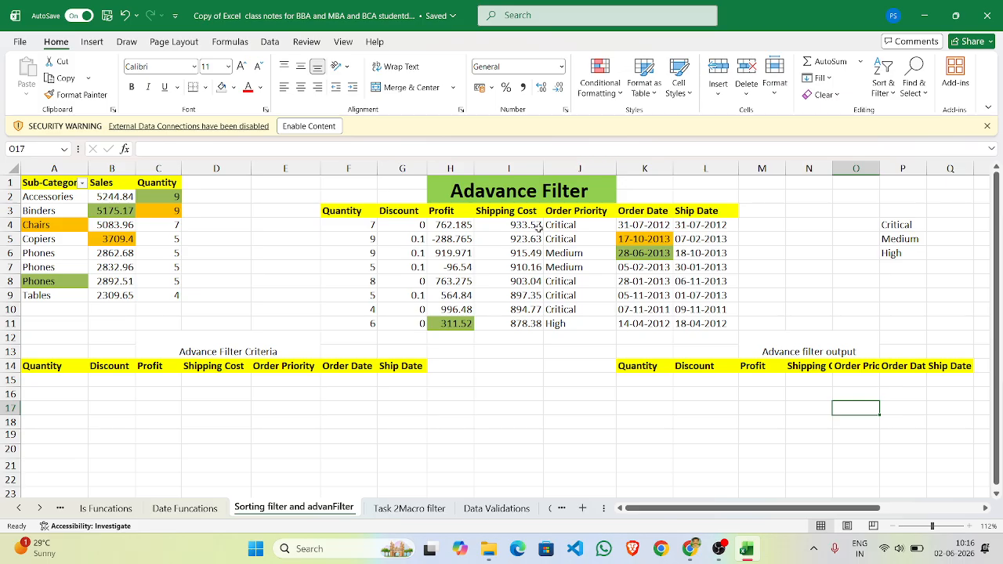
{"action": "left_click", "coordinate": [262, 381]}
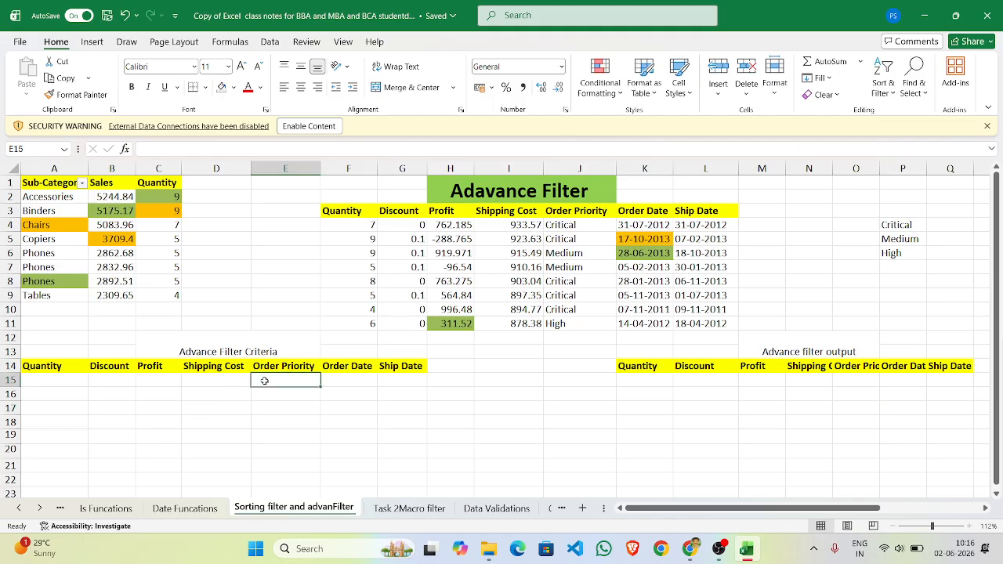
{"action": "left_click", "coordinate": [882, 379]}
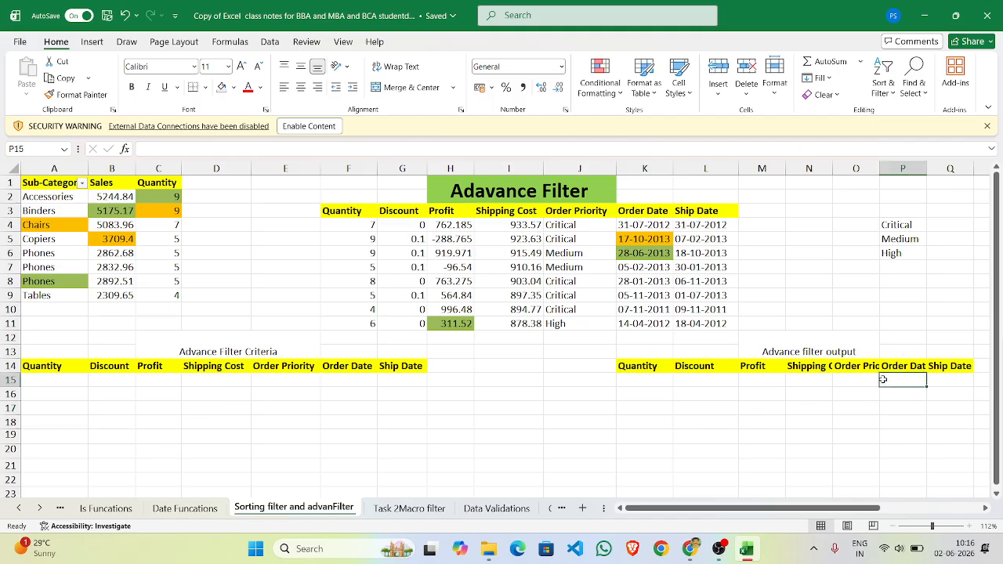
{"action": "left_click", "coordinate": [647, 386]}
{"action": "left_click_drag", "start_coordinate": [647, 386], "coordinate": [941, 381]}
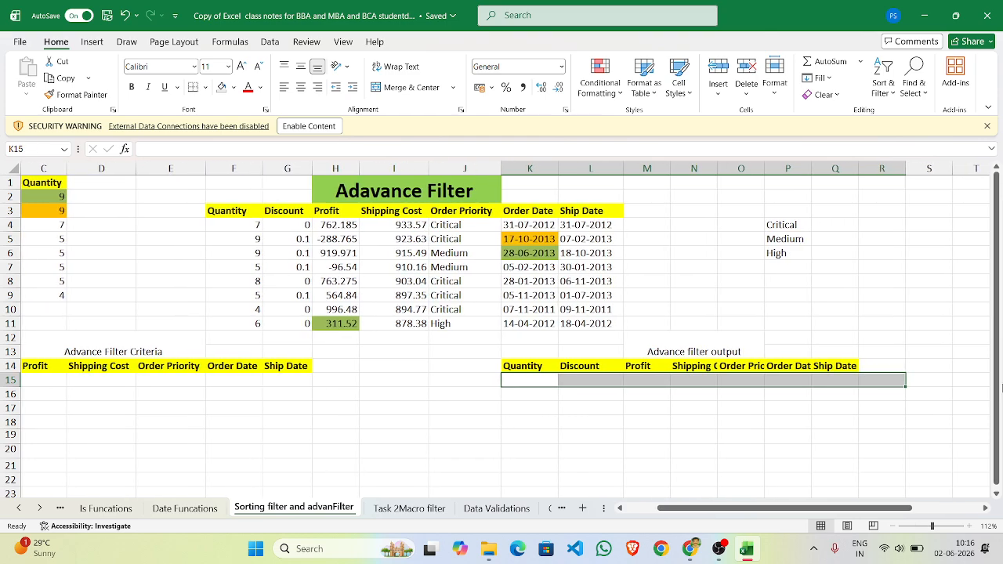
{"action": "scroll", "coordinate": [573, 422], "scroll_direction": "left", "scroll_amount": 1}
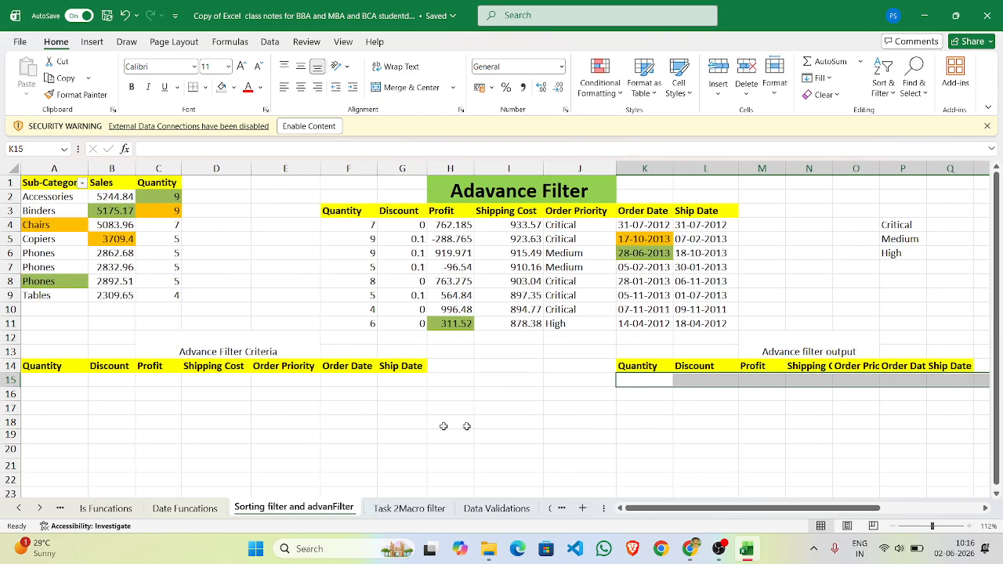
{"action": "left_click", "coordinate": [280, 378]}
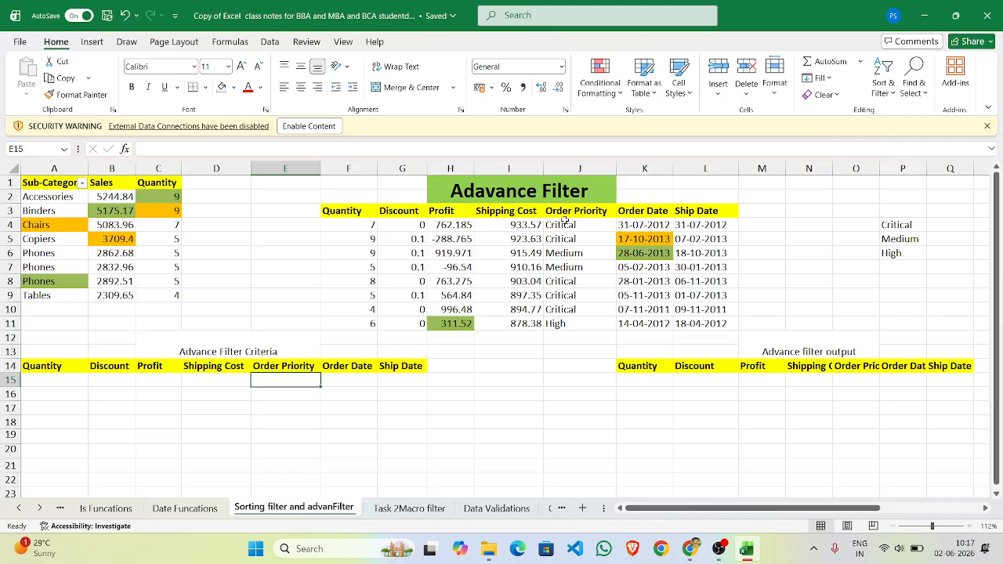
{"action": "left_click_drag", "start_coordinate": [558, 226], "coordinate": [561, 323]}
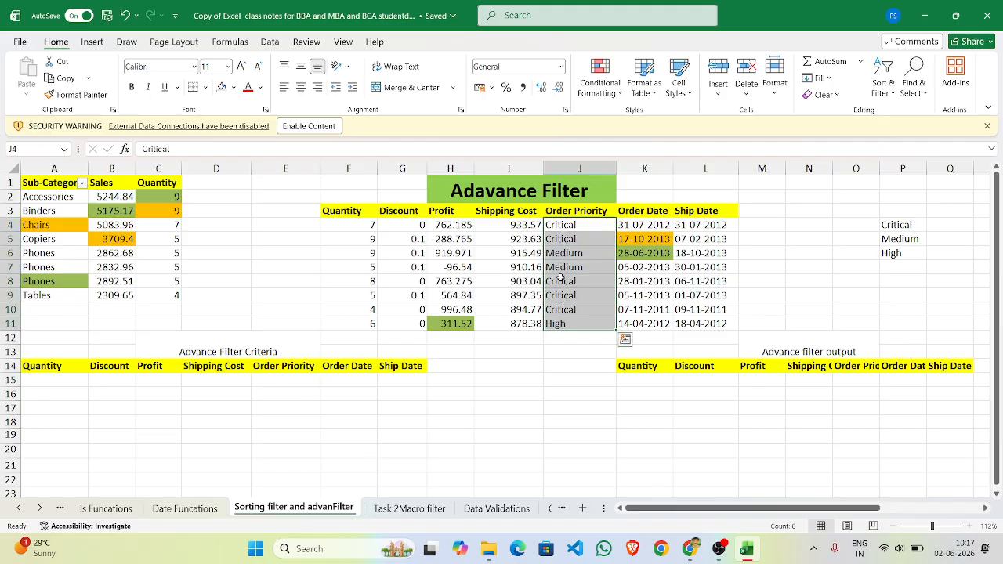
{"action": "left_click", "coordinate": [310, 377]}
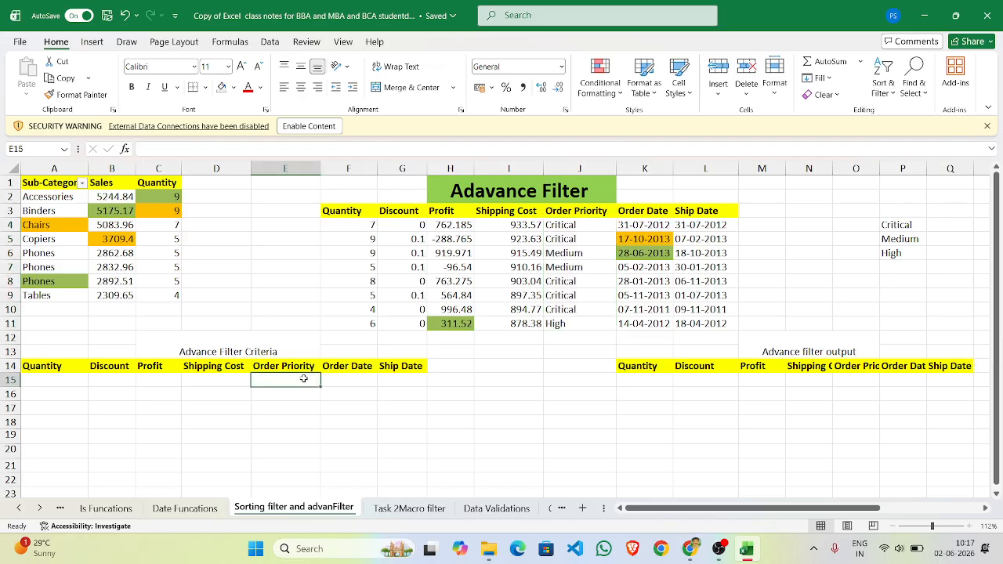
{"action": "left_click_drag", "start_coordinate": [646, 381], "coordinate": [984, 407]}
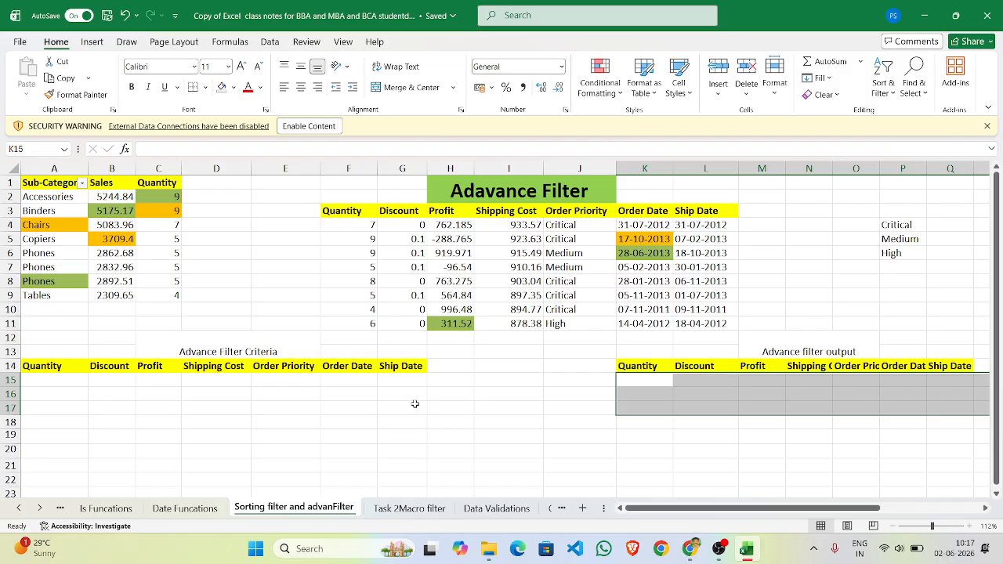
{"action": "left_click", "coordinate": [294, 383]}
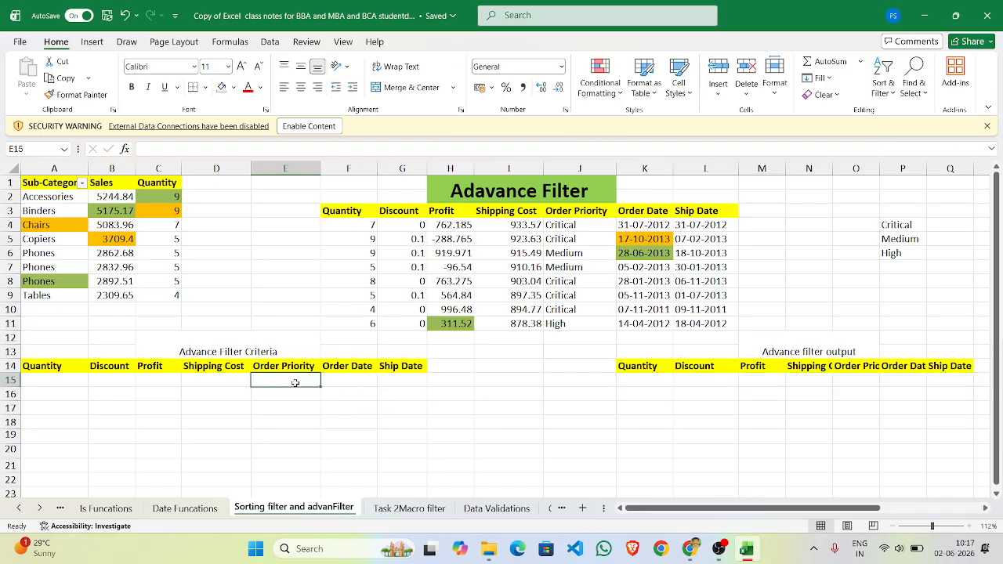
Copy Medium from J6 into the Order Priority criteria cell E15
{"action": "left_click", "coordinate": [558, 256]}
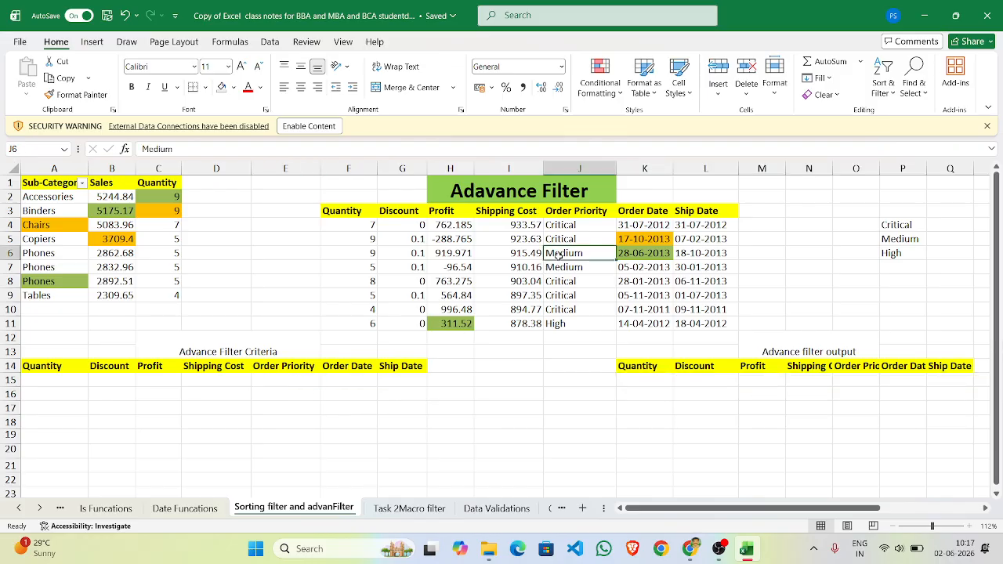
{"action": "key", "text": "ctrl+c"}
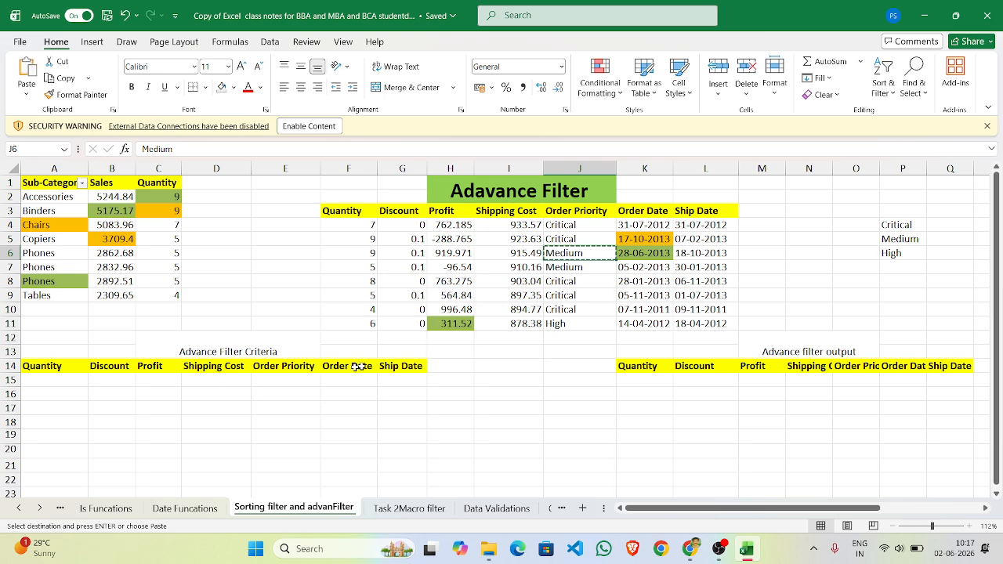
{"action": "left_click", "coordinate": [286, 380]}
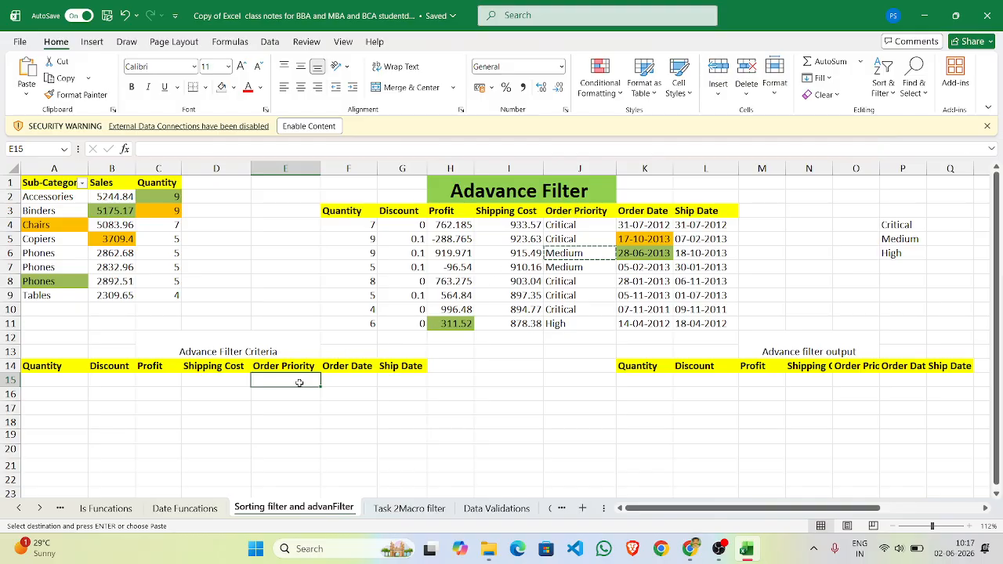
{"action": "key", "text": "ctrl+v"}
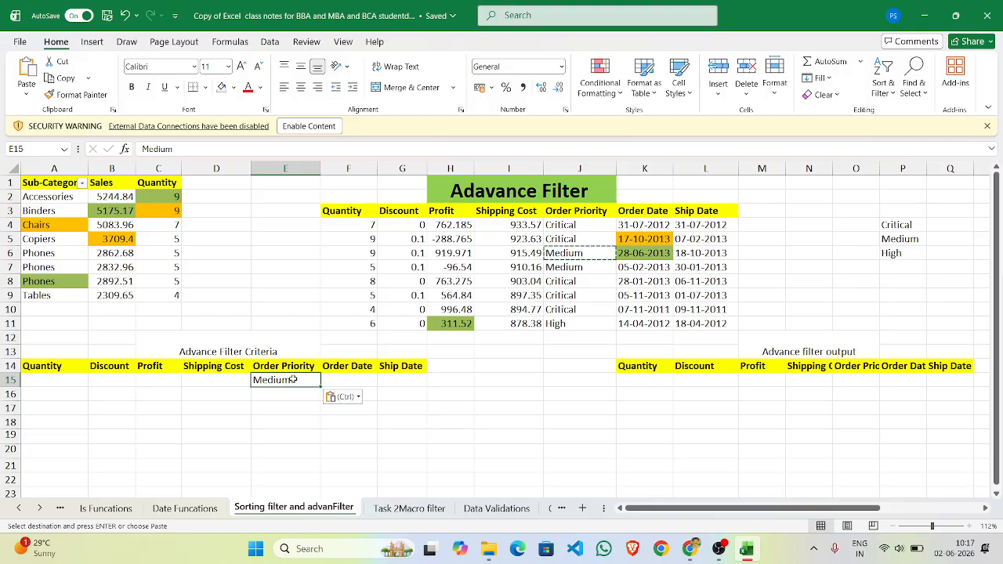
Review the output cells under each header from K15 to Q15, the rows beneath them, and the Order Priority criterion in E15
{"action": "left_click", "coordinate": [636, 379]}
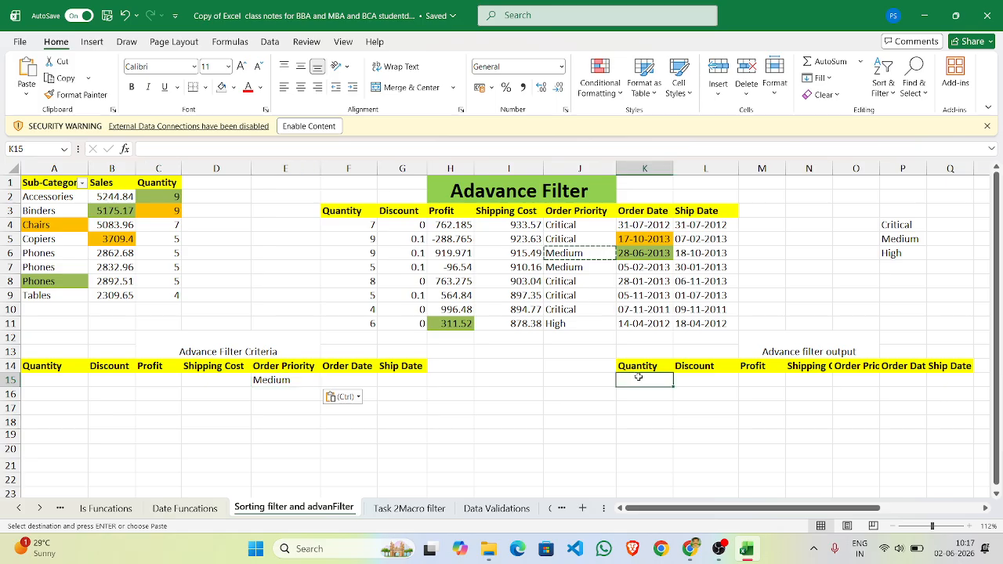
{"action": "left_click", "coordinate": [720, 378]}
{"action": "left_click", "coordinate": [771, 379]}
{"action": "left_click", "coordinate": [813, 382]}
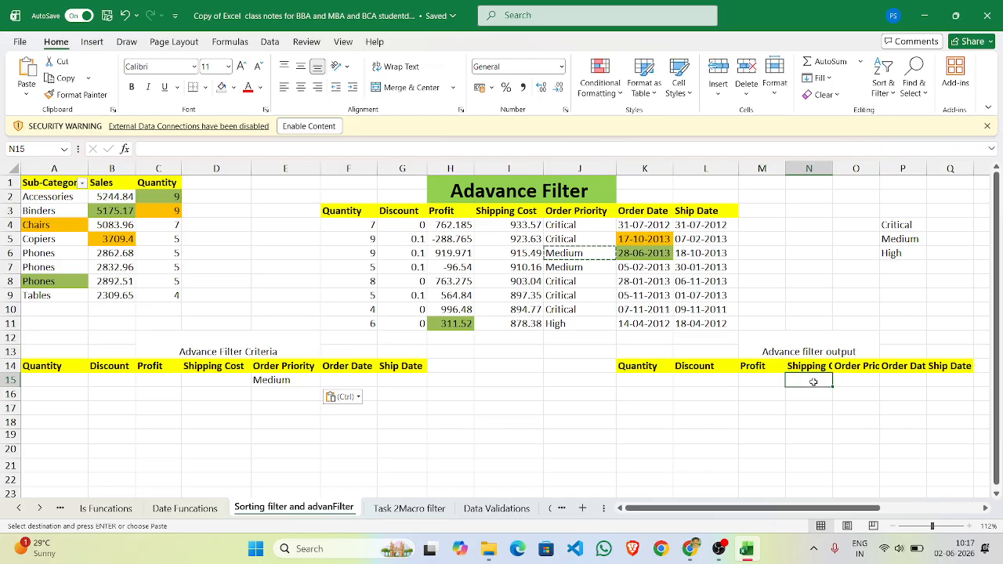
{"action": "left_click", "coordinate": [920, 378]}
{"action": "left_click", "coordinate": [949, 377]}
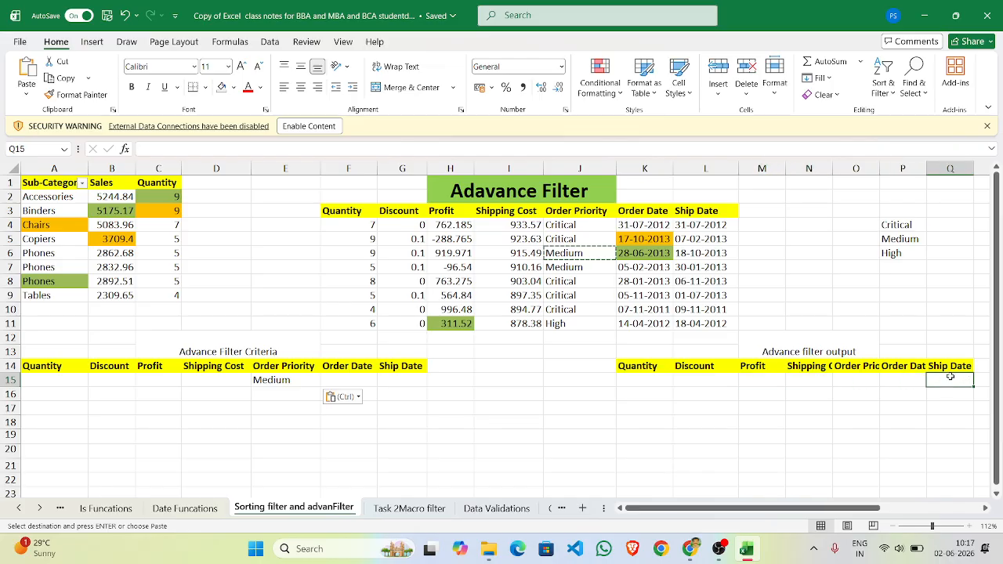
{"action": "left_click_drag", "start_coordinate": [649, 398], "coordinate": [898, 409]}
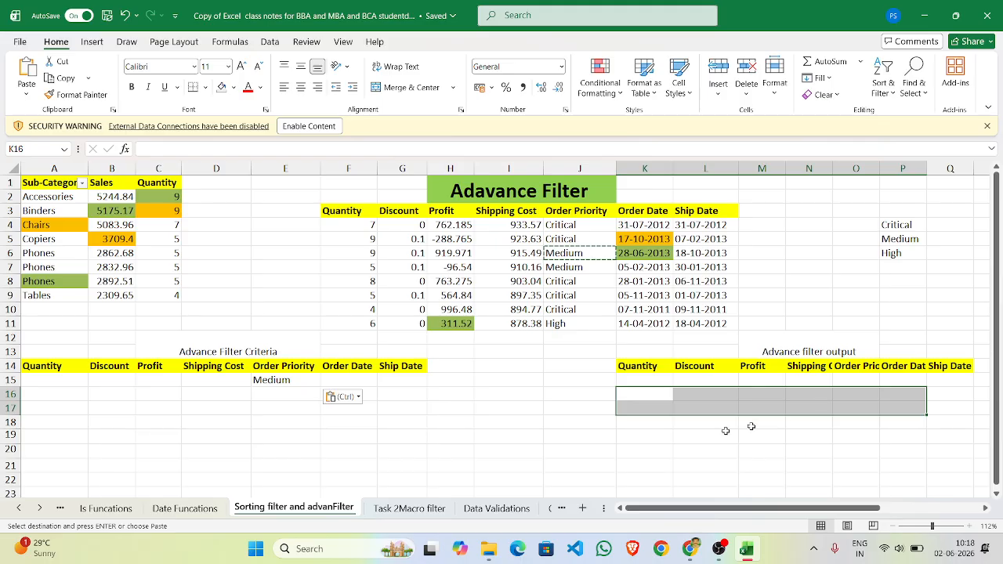
{"action": "left_click", "coordinate": [286, 380]}
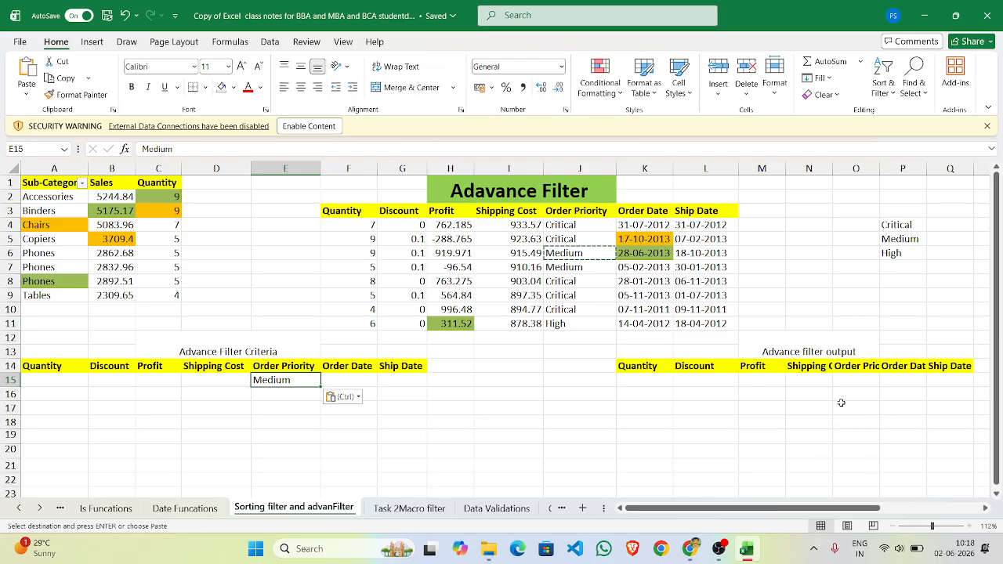
Start an Advanced Filter, move its dialog clear of the tables, and set the list range to F3:L11
{"action": "left_click", "coordinate": [269, 42]}
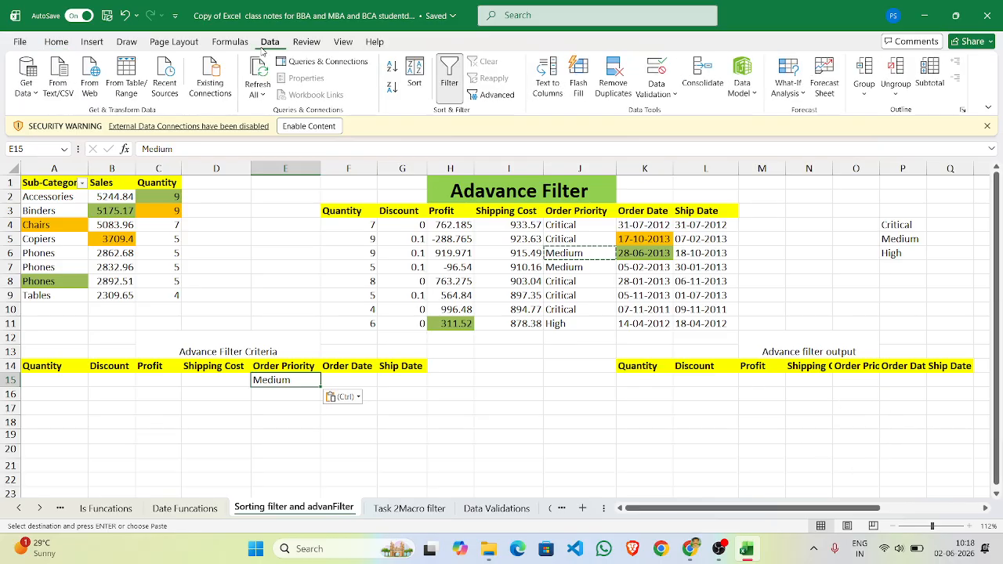
{"action": "left_click", "coordinate": [494, 96]}
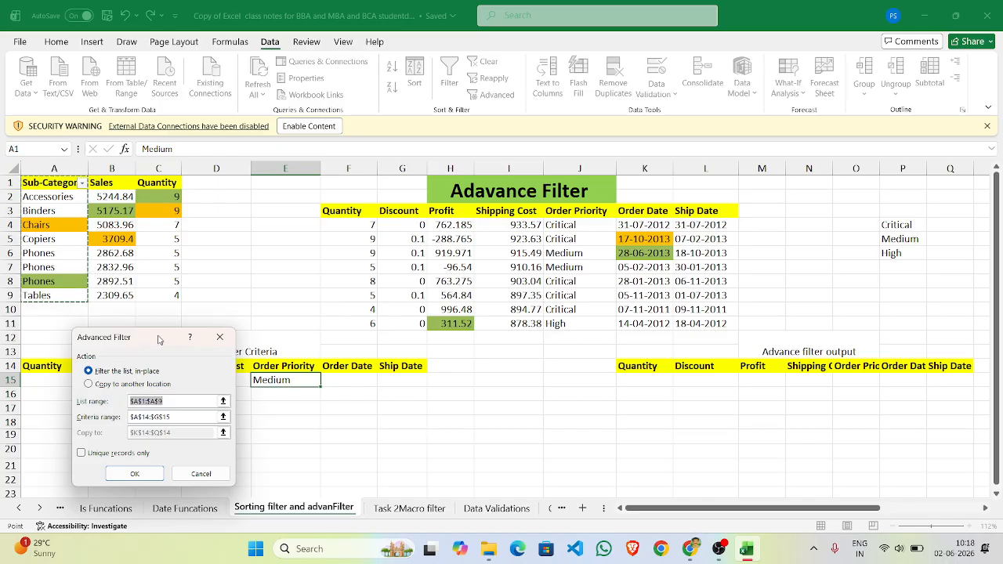
{"action": "left_click_drag", "start_coordinate": [155, 339], "coordinate": [890, 149]}
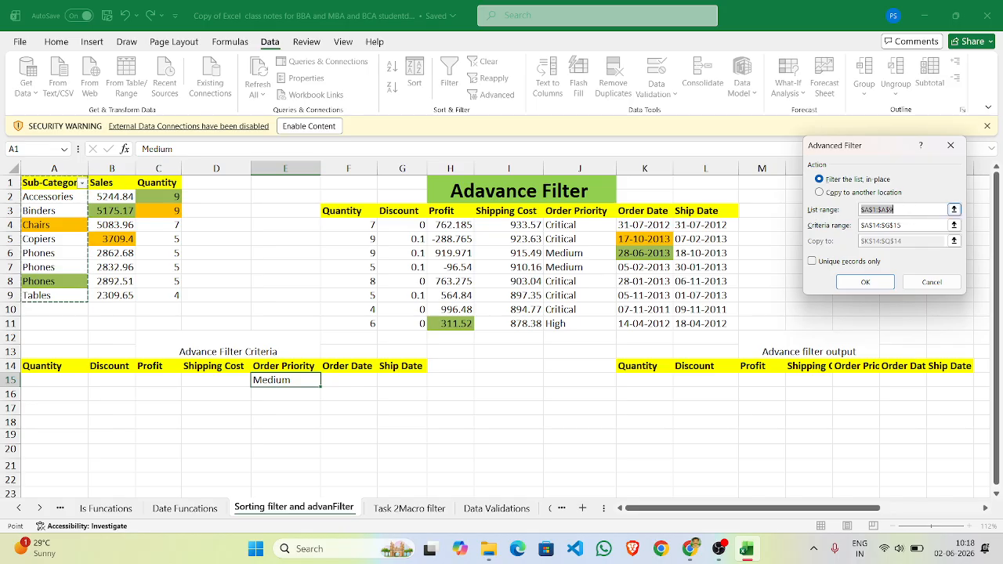
{"action": "left_click", "coordinate": [902, 210]}
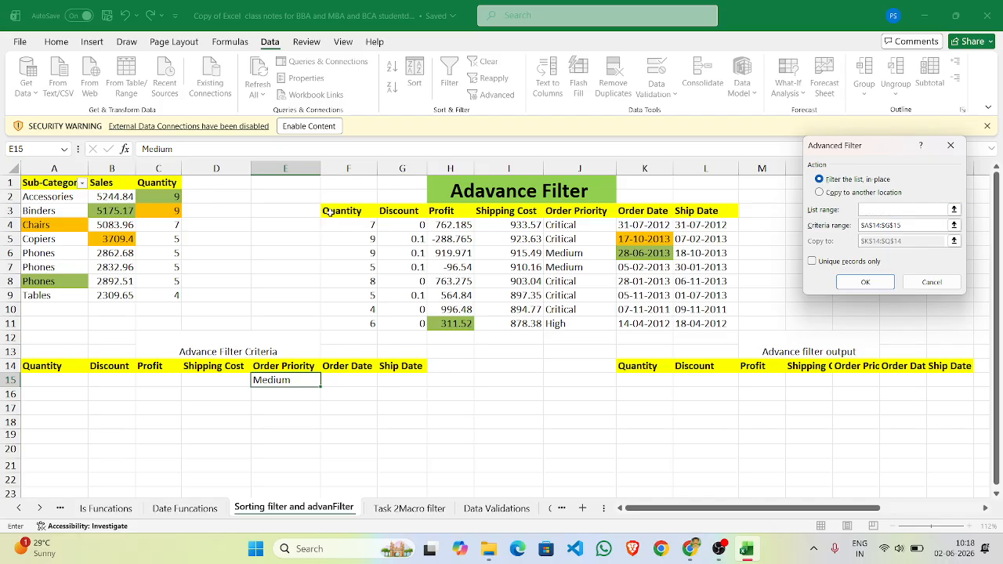
{"action": "left_click_drag", "start_coordinate": [329, 212], "coordinate": [692, 329]}
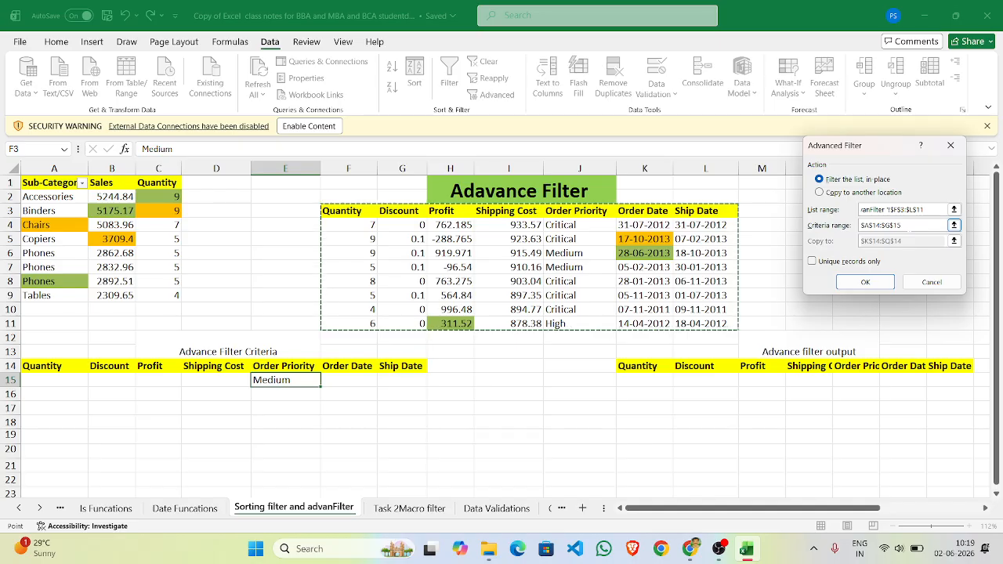
Replace the Advanced Filter criteria range with the Advance Filter Criteria table A14:G15
{"action": "left_click", "coordinate": [909, 225]}
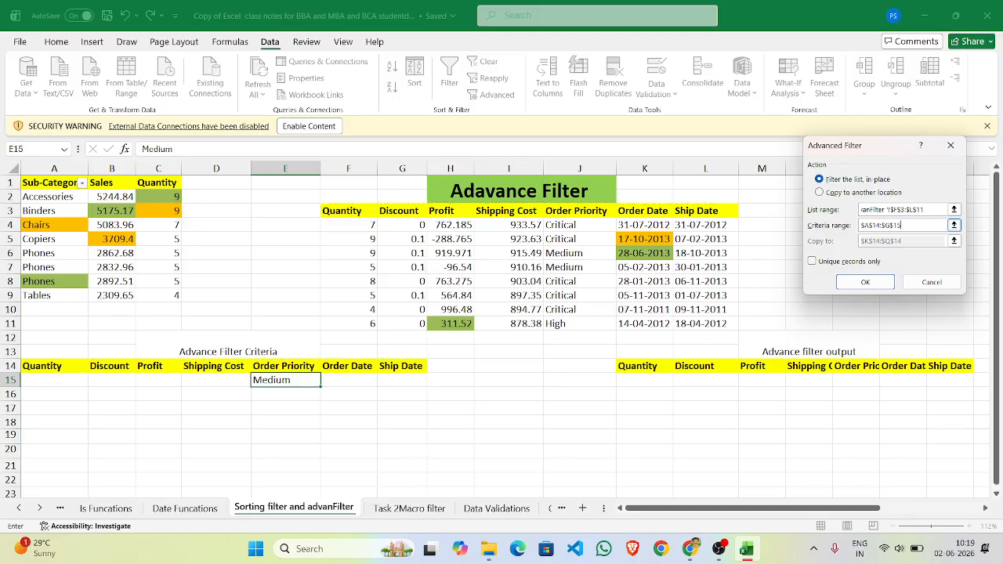
{"action": "key", "text": "BackSpace"}
{"action": "key", "text": "BackSpace"}
{"action": "key", "text": "BackSpace"}
{"action": "key", "text": "BackSpace"}
{"action": "key", "text": "BackSpace"}
{"action": "key", "text": "BackSpace"}
{"action": "key", "text": "BackSpace"}
{"action": "key", "text": "BackSpace"}
{"action": "key", "text": "BackSpace"}
{"action": "key", "text": "BackSpace"}
{"action": "left_click_drag", "start_coordinate": [53, 366], "coordinate": [398, 386]}
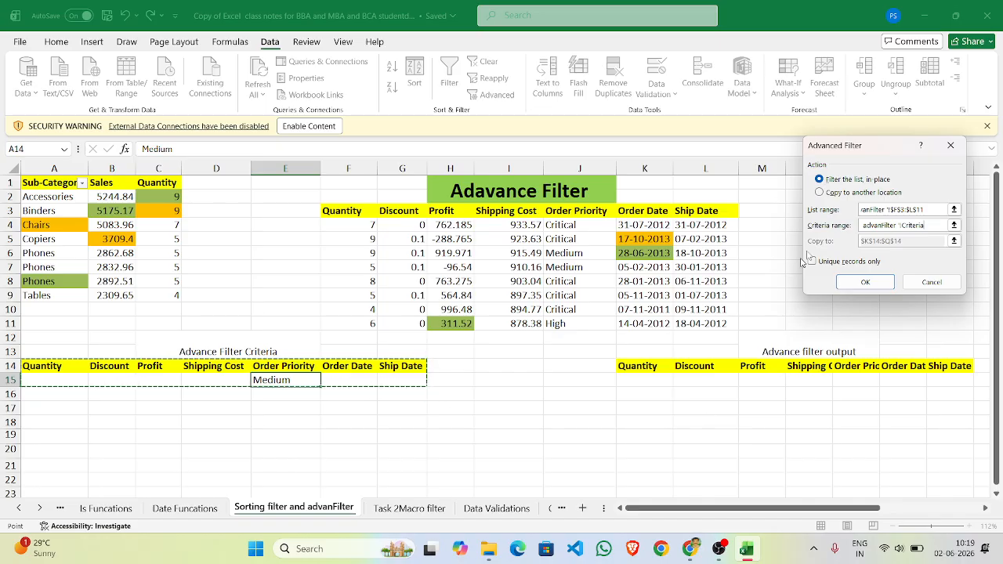
Set the Advanced Filter to copy to another location, use output headers K14:Q14 as the destination, and run it
{"action": "left_click", "coordinate": [819, 193]}
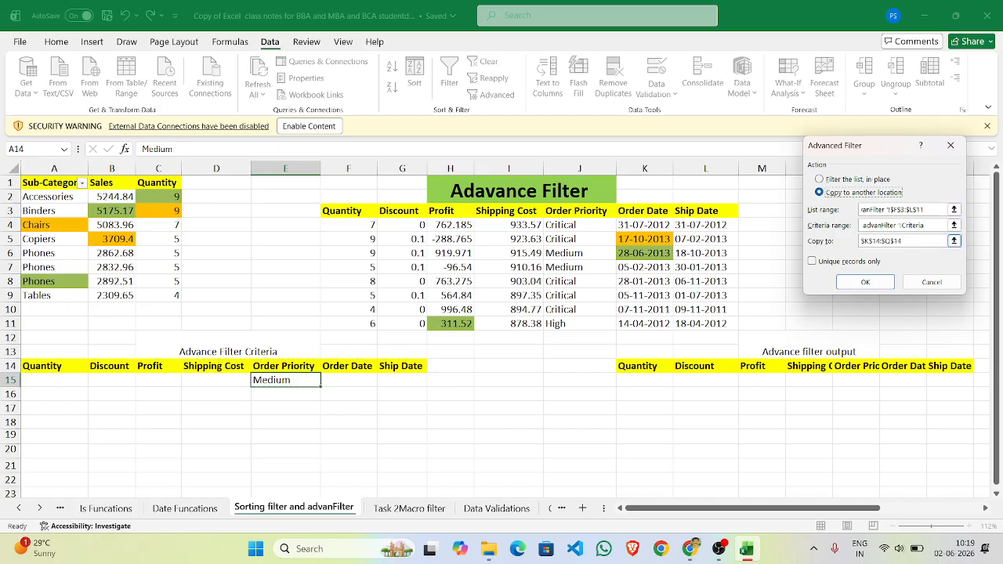
{"action": "key", "text": "BackSpace"}
{"action": "key", "text": "BackSpace"}
{"action": "key", "text": "BackSpace"}
{"action": "key", "text": "BackSpace"}
{"action": "key", "text": "BackSpace"}
{"action": "key", "text": "BackSpace"}
{"action": "key", "text": "BackSpace"}
{"action": "key", "text": "BackSpace"}
{"action": "key", "text": "BackSpace"}
{"action": "key", "text": "BackSpace"}
{"action": "key", "text": "BackSpace"}
{"action": "scroll", "coordinate": [752, 390], "scroll_direction": "right", "scroll_amount": 1}
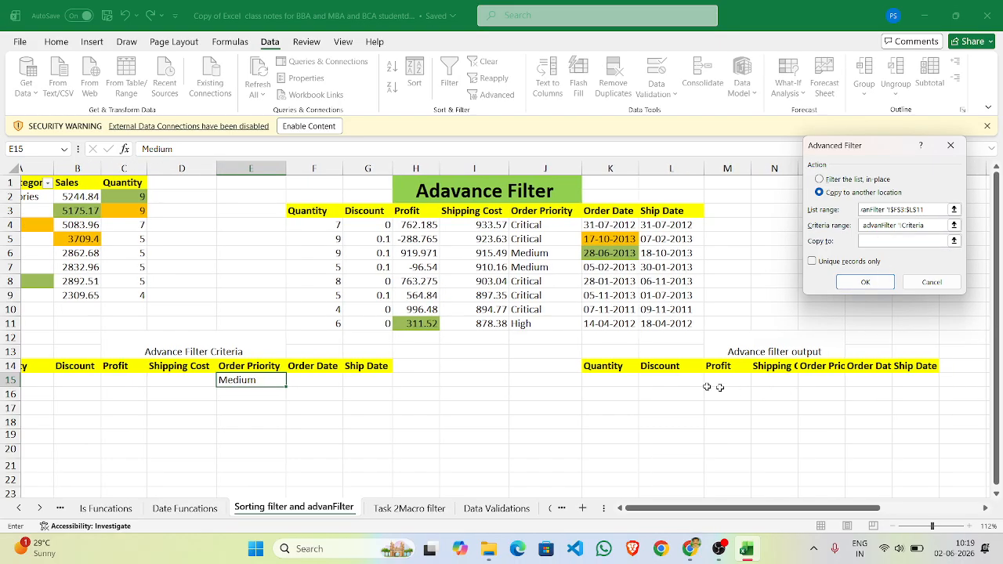
{"action": "left_click", "coordinate": [609, 367]}
{"action": "left_click_drag", "start_coordinate": [610, 367], "coordinate": [935, 369]}
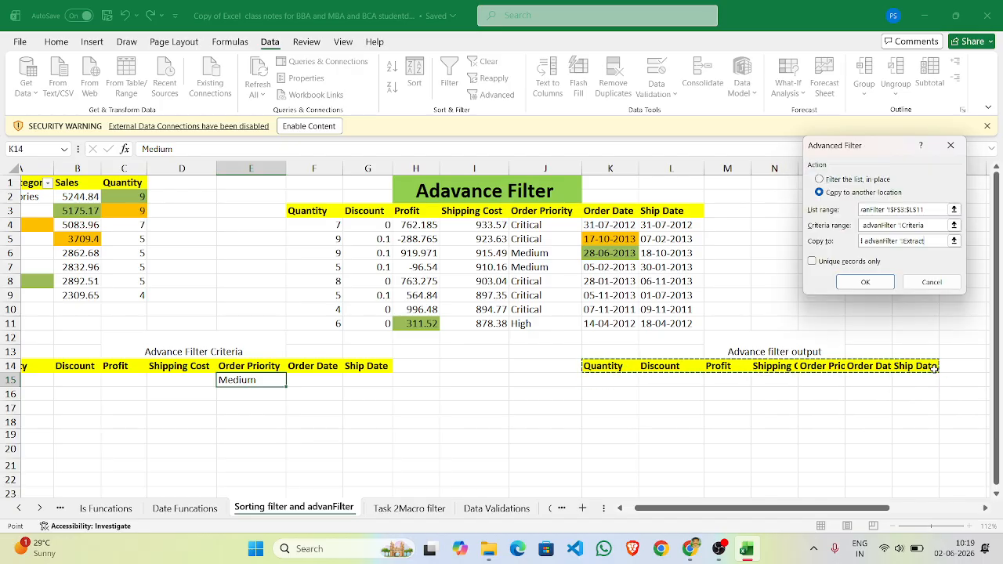
{"action": "left_click", "coordinate": [865, 283]}
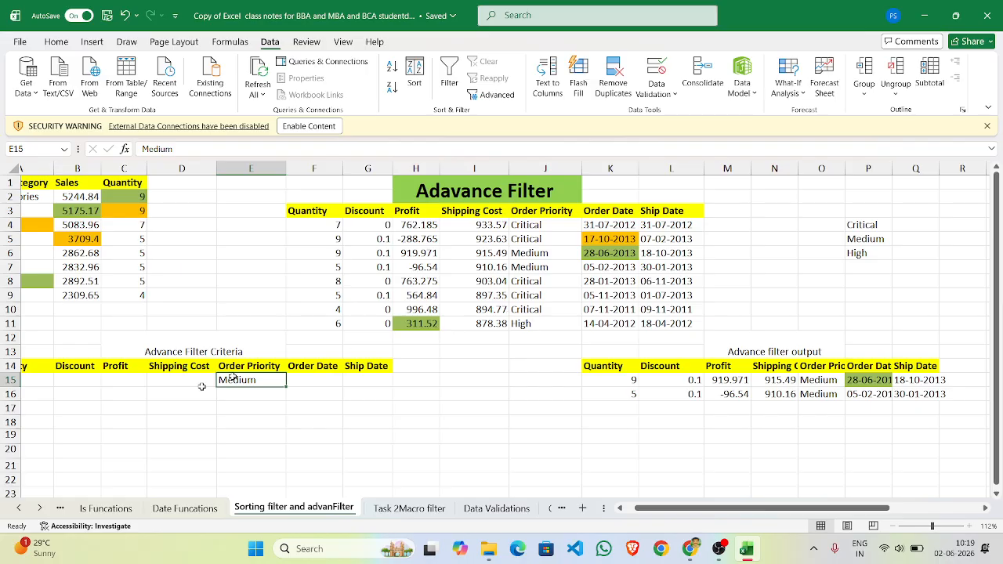
Copy Critical from J8 into the Order Priority criteria cell E15
{"action": "left_click", "coordinate": [538, 284]}
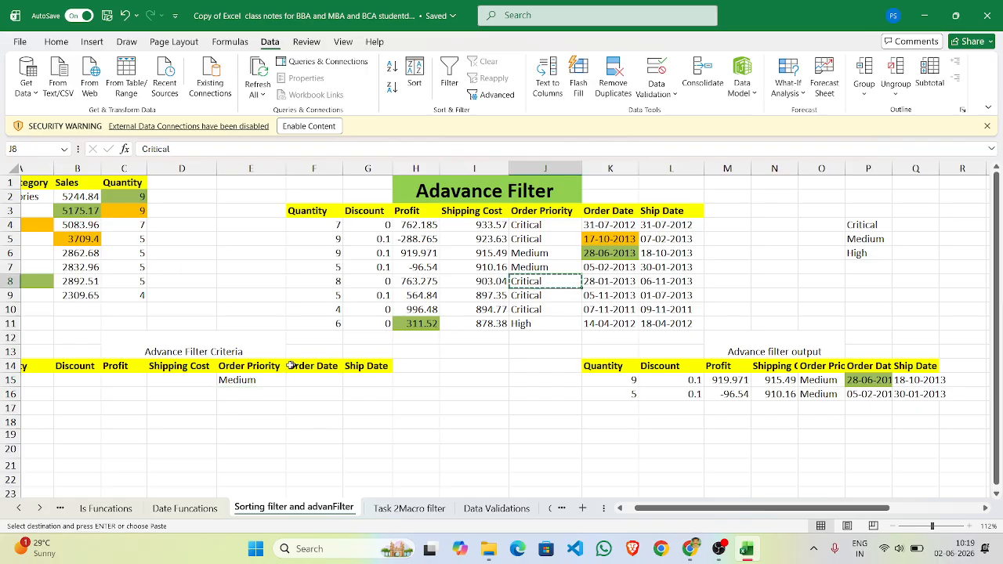
{"action": "left_click", "coordinate": [249, 381]}
{"action": "key", "text": "ctrl+v"}
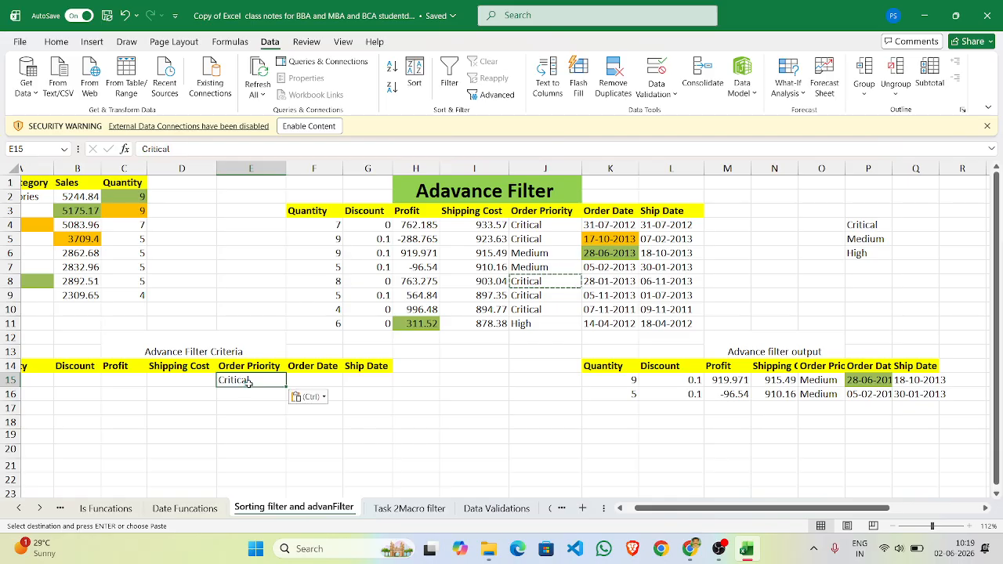
{"action": "scroll", "coordinate": [235, 415], "scroll_direction": "left", "scroll_amount": 1}
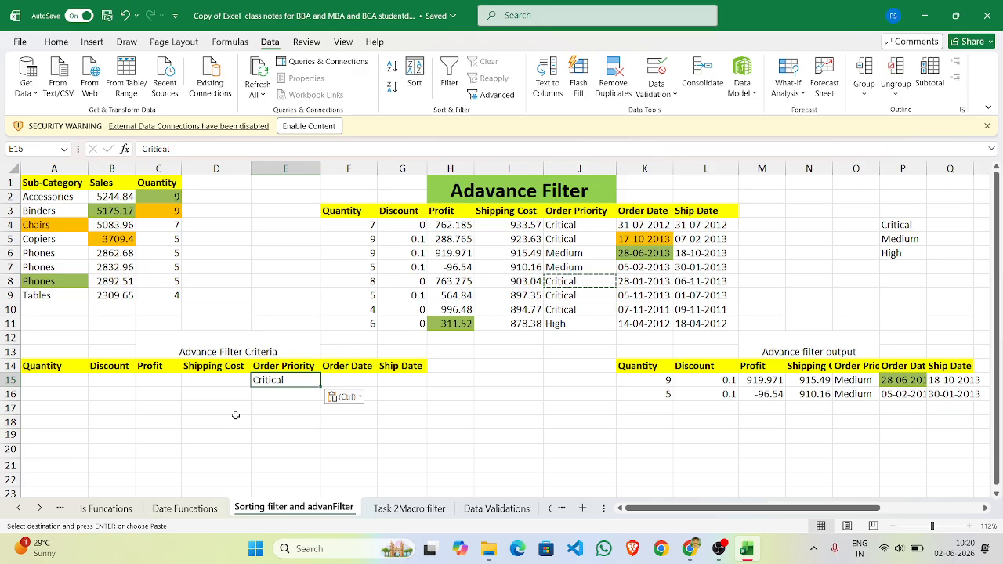
Start a new Advanced Filter and reselect the order table F3:L11 as its list range
{"action": "left_click", "coordinate": [497, 95]}
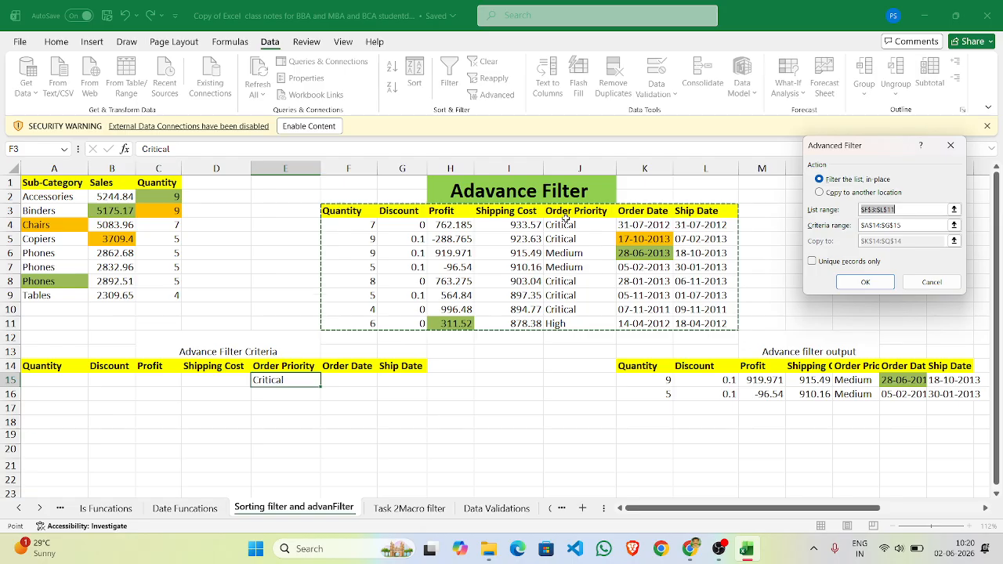
{"action": "left_click", "coordinate": [922, 210]}
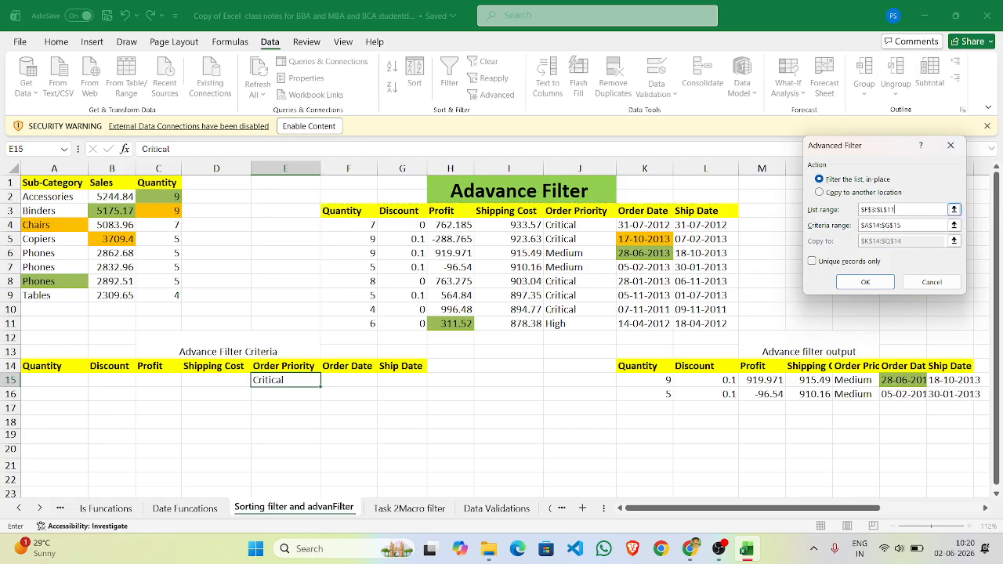
{"action": "key", "text": "BackSpace"}
{"action": "key", "text": "BackSpace"}
{"action": "key", "text": "BackSpace"}
{"action": "key", "text": "BackSpace"}
{"action": "key", "text": "BackSpace"}
{"action": "key", "text": "BackSpace"}
{"action": "key", "text": "BackSpace"}
{"action": "key", "text": "BackSpace"}
{"action": "key", "text": "BackSpace"}
{"action": "left_click_drag", "start_coordinate": [343, 211], "coordinate": [427, 274]}
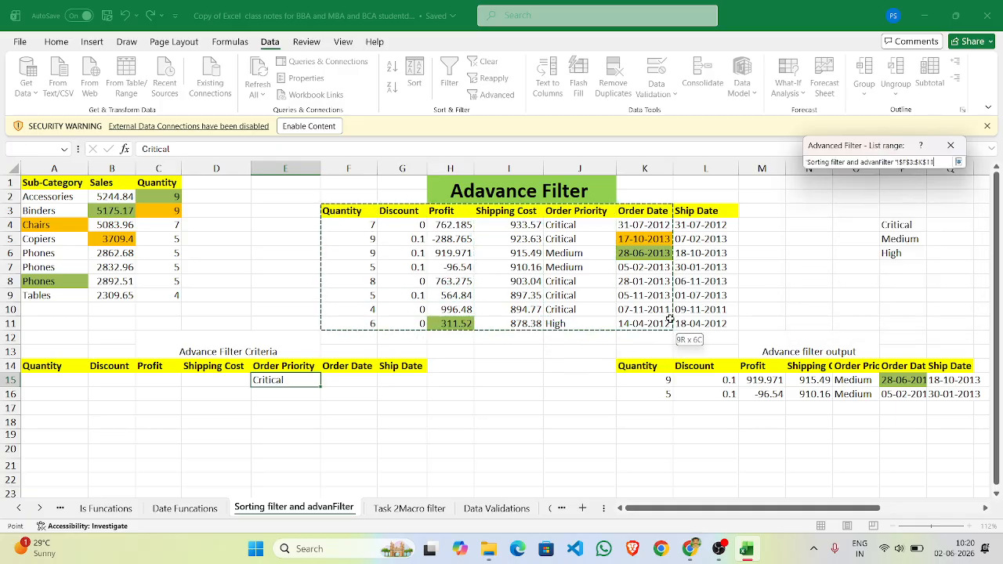
{"action": "left_click_drag", "start_coordinate": [689, 323], "coordinate": [690, 323]}
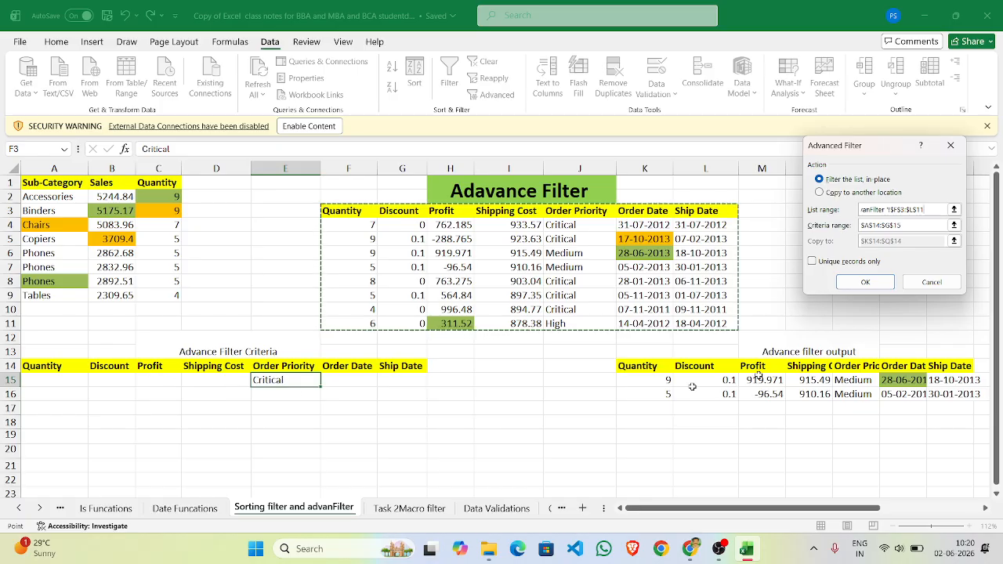
Reselect the Advance Filter Criteria table A14:G15 as the criteria range
{"action": "left_click", "coordinate": [913, 225]}
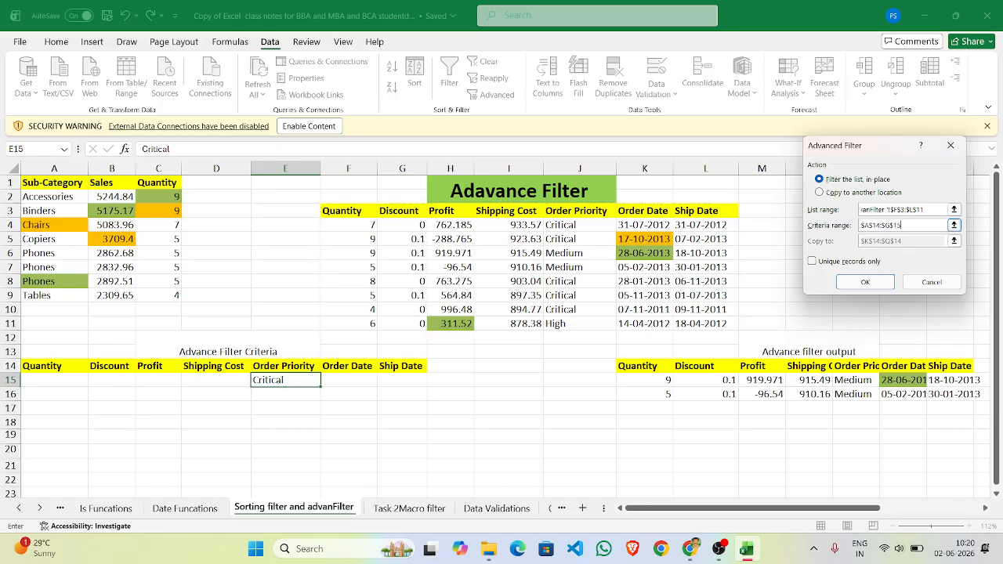
{"action": "key", "text": "BackSpace"}
{"action": "key", "text": "BackSpace"}
{"action": "key", "text": "BackSpace"}
{"action": "key", "text": "BackSpace"}
{"action": "key", "text": "BackSpace"}
{"action": "key", "text": "BackSpace"}
{"action": "key", "text": "BackSpace"}
{"action": "key", "text": "BackSpace"}
{"action": "key", "text": "BackSpace"}
{"action": "key", "text": "BackSpace"}
{"action": "left_click_drag", "start_coordinate": [50, 366], "coordinate": [385, 379]}
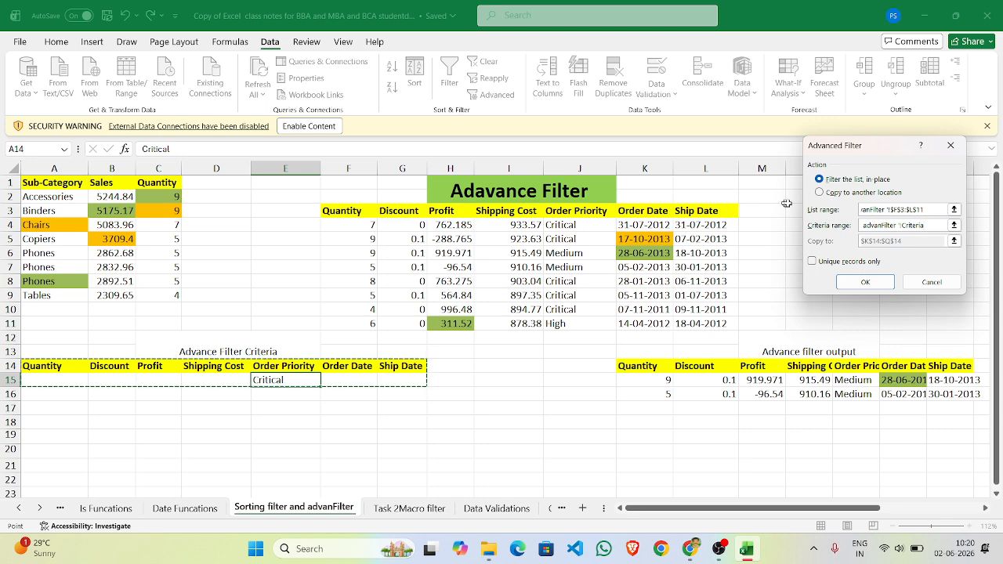
Choose copying to another location, reselect headers K14:Q14 as the destination, and run the filter for Critical orders
{"action": "left_click", "coordinate": [819, 192]}
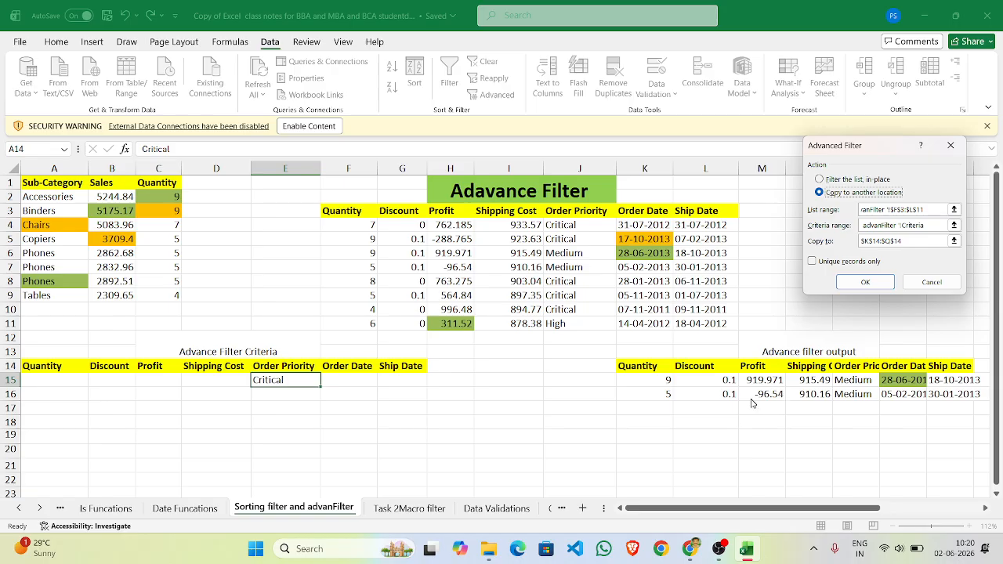
{"action": "left_click", "coordinate": [901, 240]}
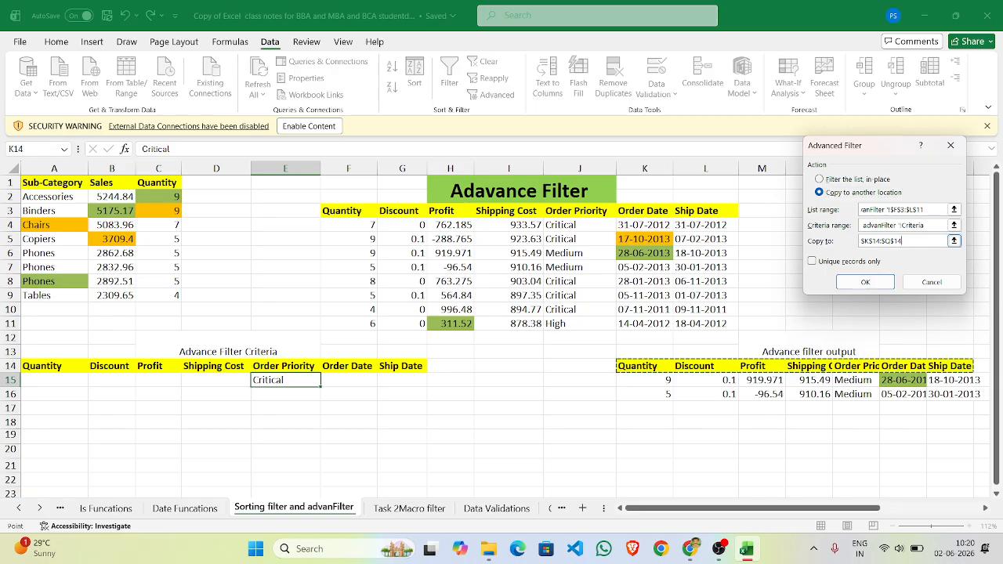
{"action": "key", "text": "BackSpace"}
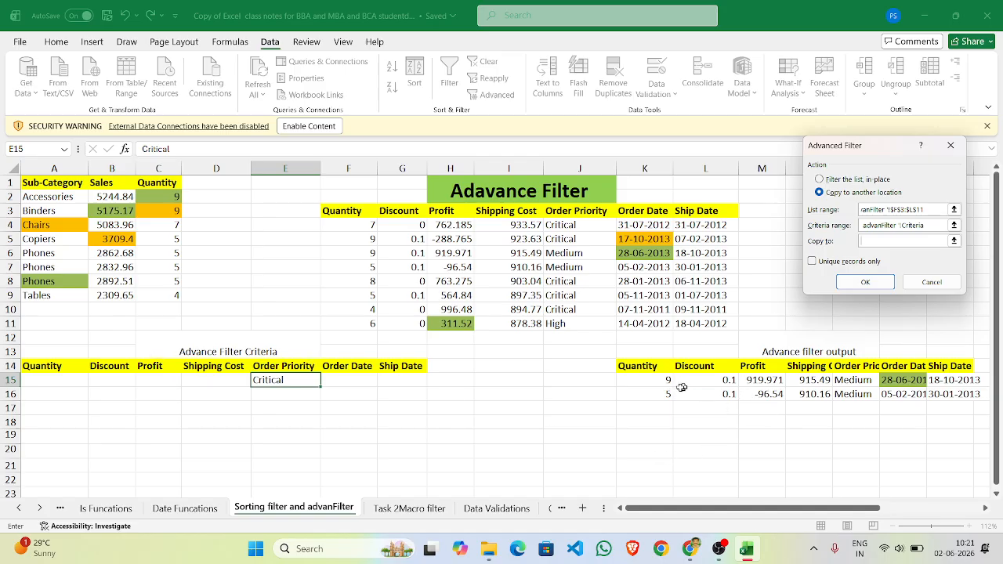
{"action": "left_click_drag", "start_coordinate": [637, 366], "coordinate": [970, 365]}
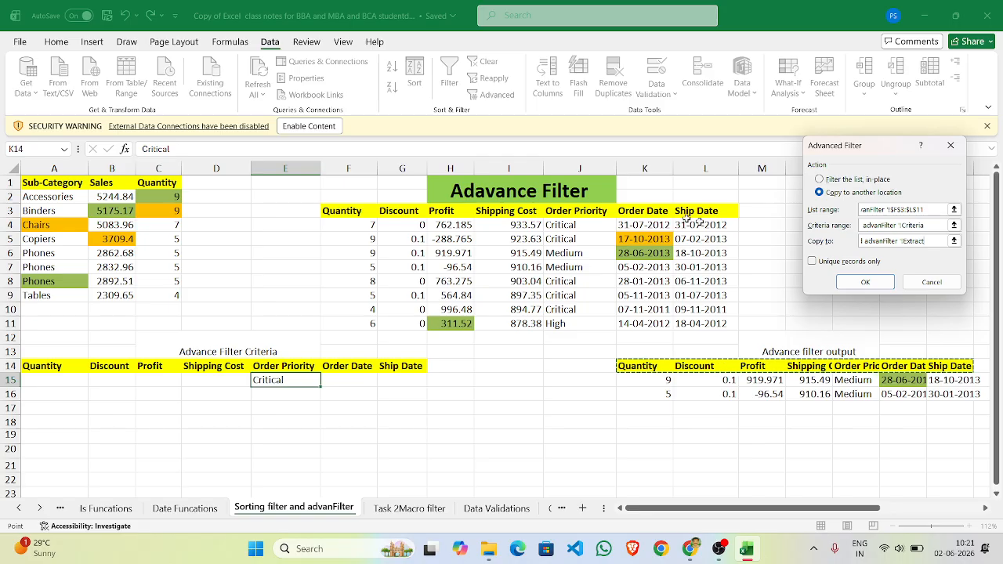
{"action": "left_click", "coordinate": [866, 284]}
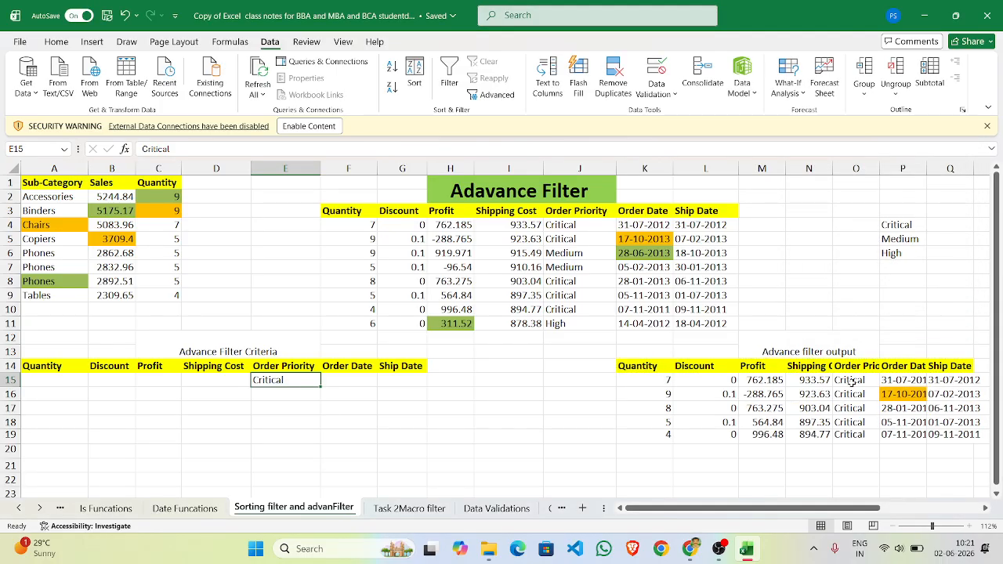
Review the filtered Order Priority values in O15:O19 and the first output row's other fields from K15 to Q15
{"action": "left_click_drag", "start_coordinate": [852, 382], "coordinate": [852, 432]}
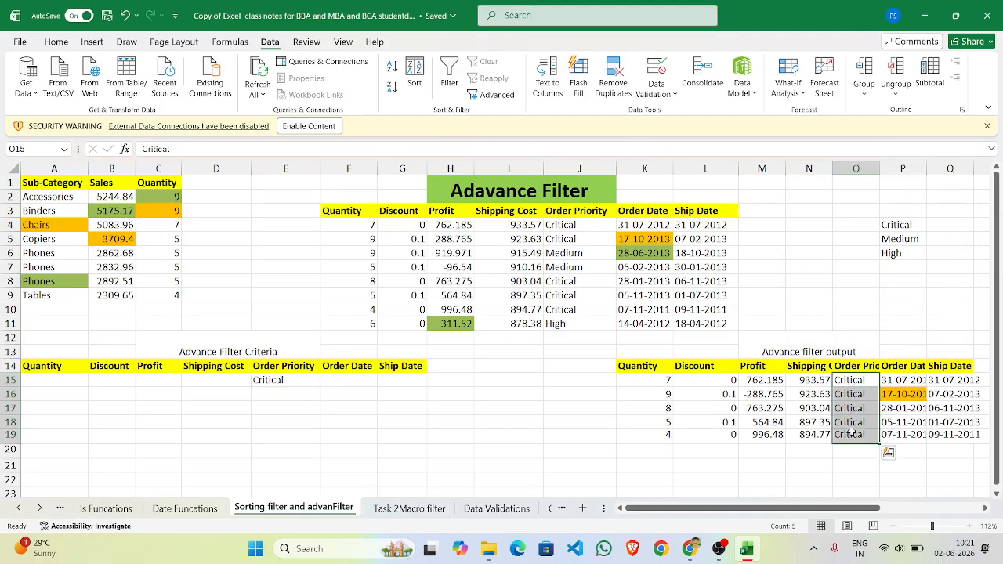
{"action": "left_click", "coordinate": [666, 380]}
{"action": "left_click", "coordinate": [729, 380]}
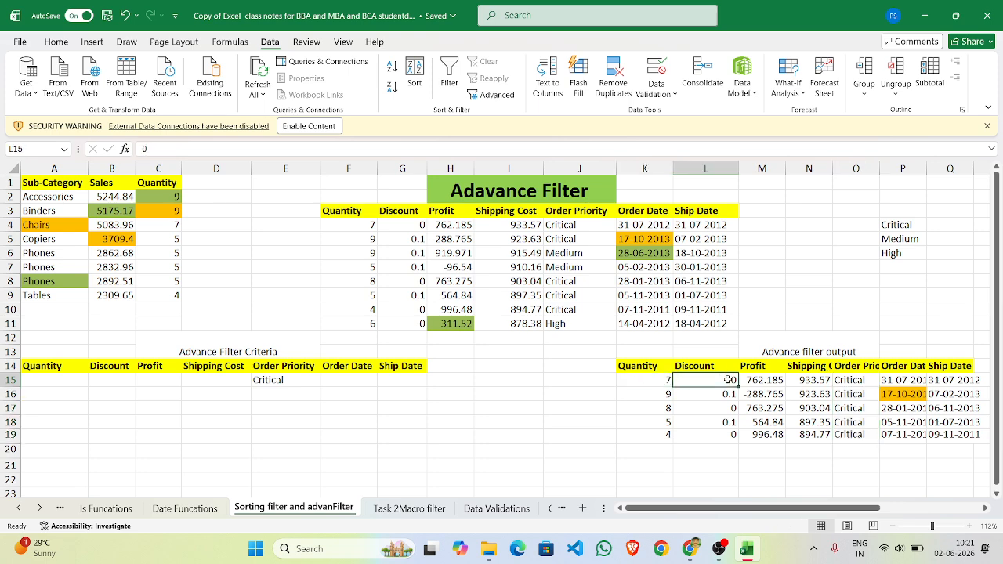
{"action": "left_click", "coordinate": [757, 381]}
{"action": "left_click", "coordinate": [816, 382]}
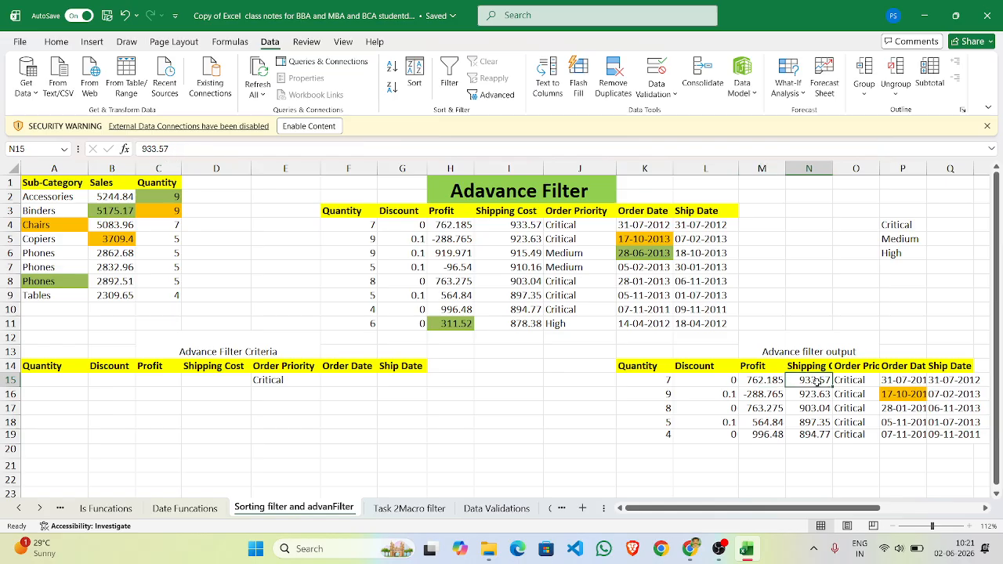
{"action": "left_click", "coordinate": [896, 382]}
{"action": "left_click", "coordinate": [958, 375]}
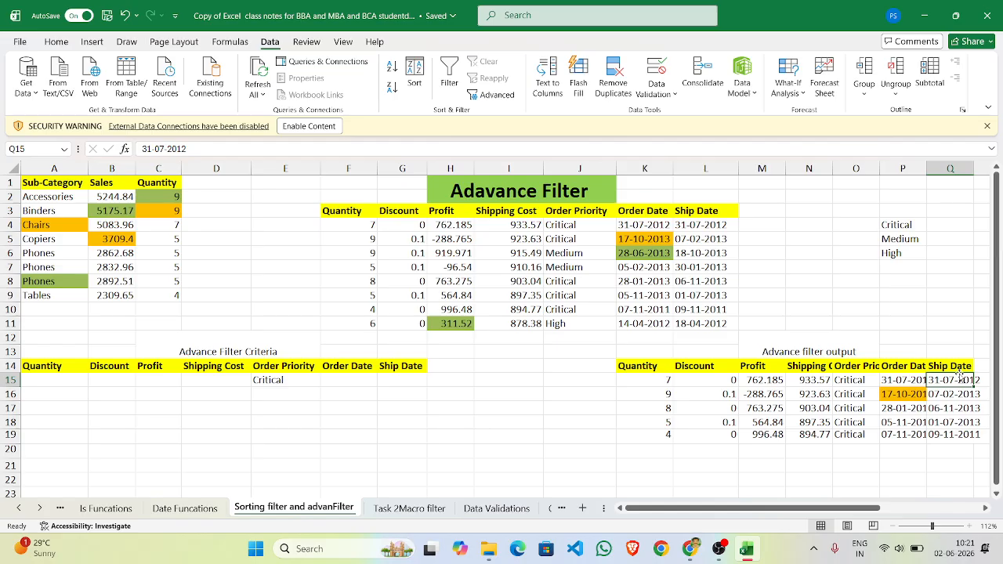
Look at the Task 2Macro filter sheet, return to Sorting filter and advanFilter, and check the space below its tables
{"action": "left_click", "coordinate": [409, 507]}
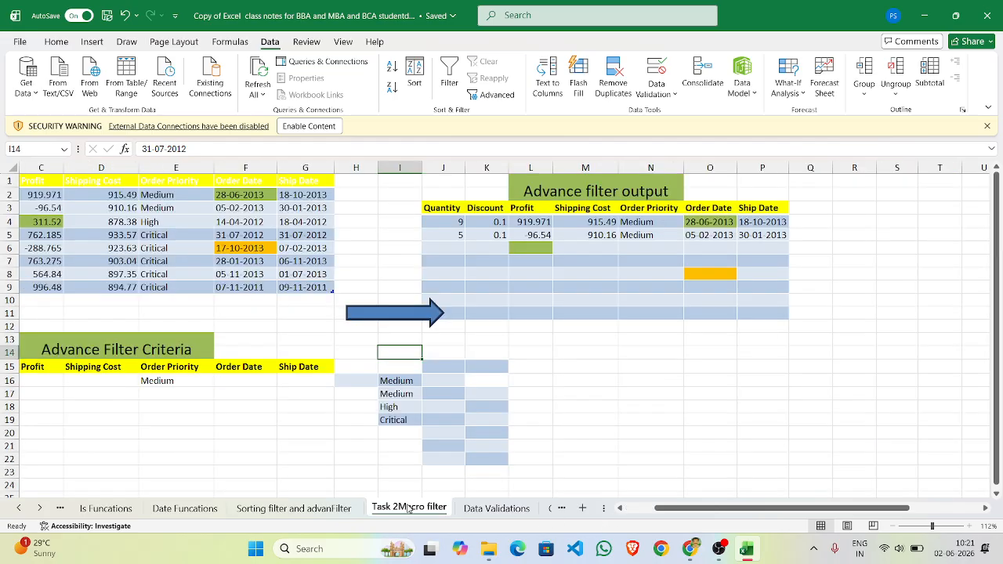
{"action": "left_click", "coordinate": [323, 509]}
{"action": "scroll", "coordinate": [475, 423], "scroll_direction": "right", "scroll_amount": 2}
{"action": "scroll", "coordinate": [475, 423], "scroll_direction": "down", "scroll_amount": 3}
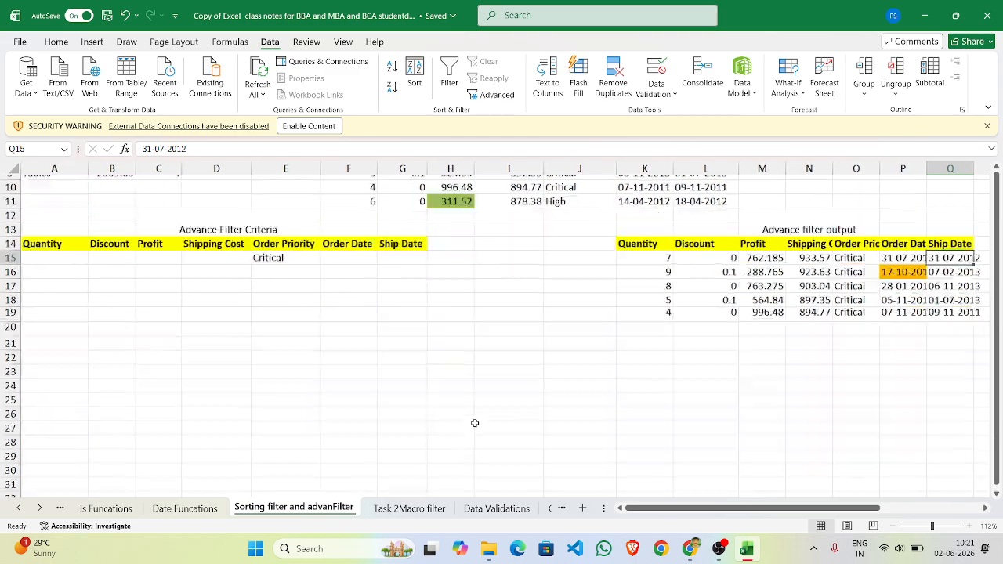
{"action": "scroll", "coordinate": [475, 423], "scroll_direction": "down", "scroll_amount": 2}
{"action": "scroll", "coordinate": [475, 423], "scroll_direction": "up", "scroll_amount": 5}
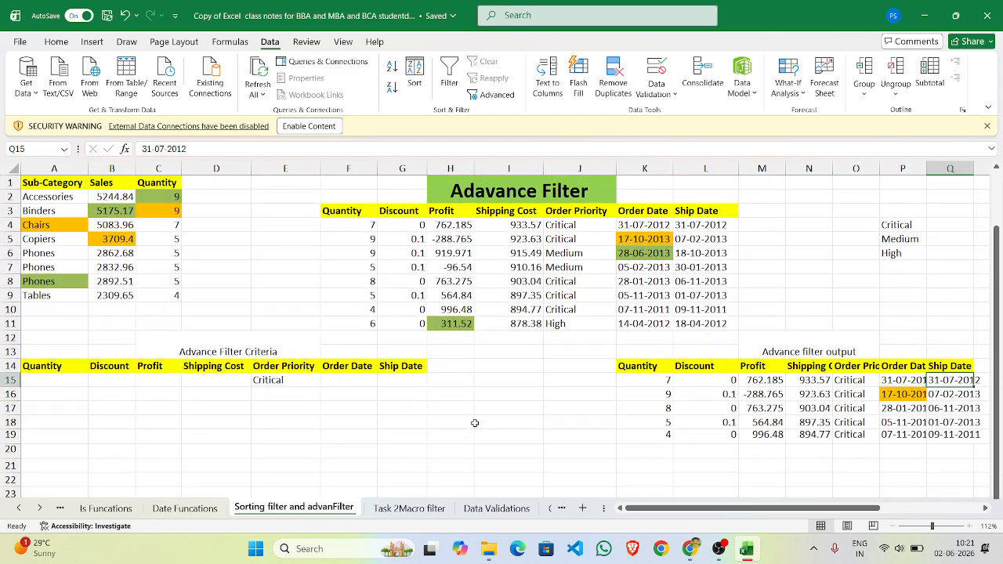
Copy the order table's header row F3:L3 to the empty area starting at G24
{"action": "left_click_drag", "start_coordinate": [335, 211], "coordinate": [688, 211]}
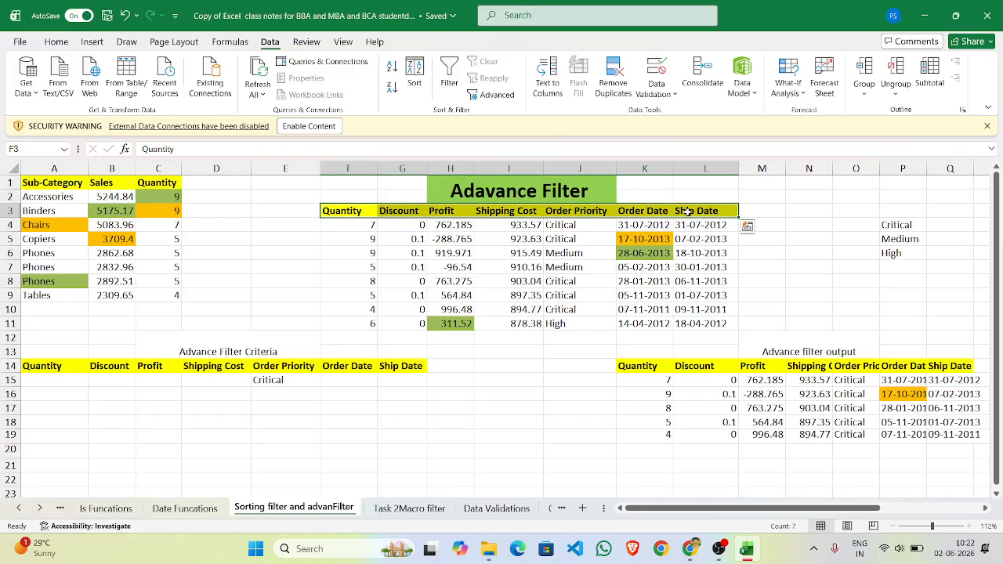
{"action": "key", "text": "ctrl+c"}
{"action": "scroll", "coordinate": [491, 389], "scroll_direction": "down", "scroll_amount": 5}
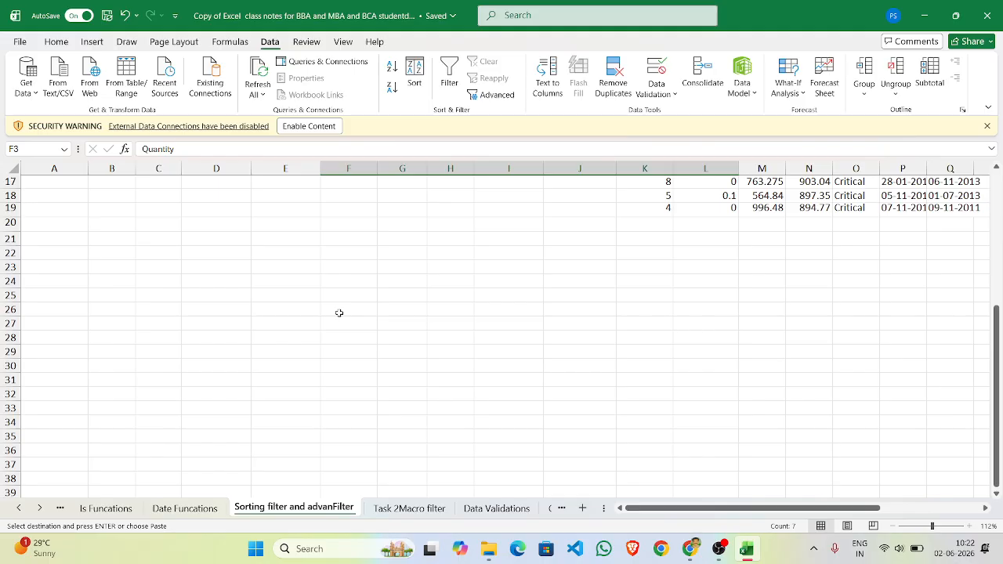
{"action": "left_click", "coordinate": [411, 280]}
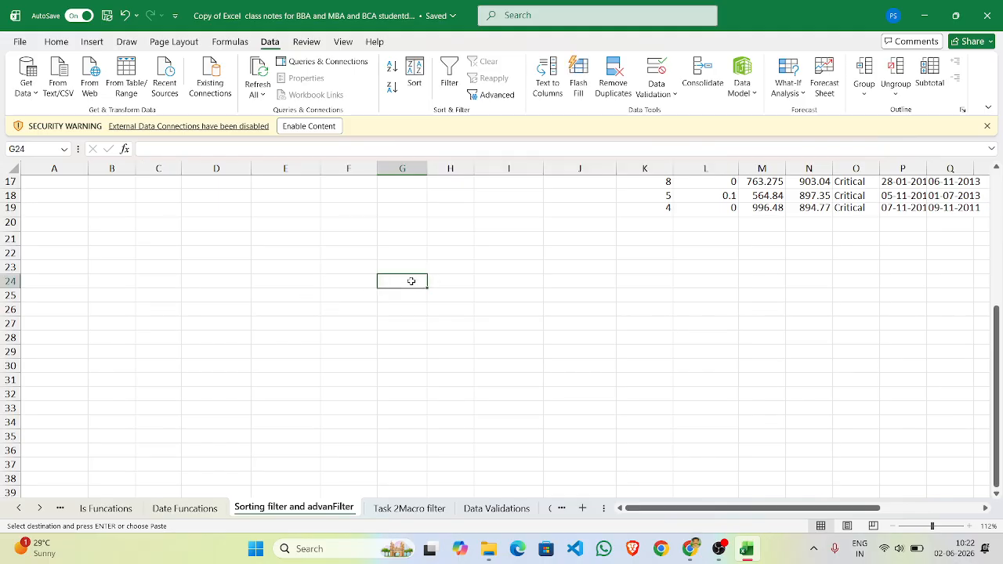
{"action": "key", "text": "ctrl+v"}
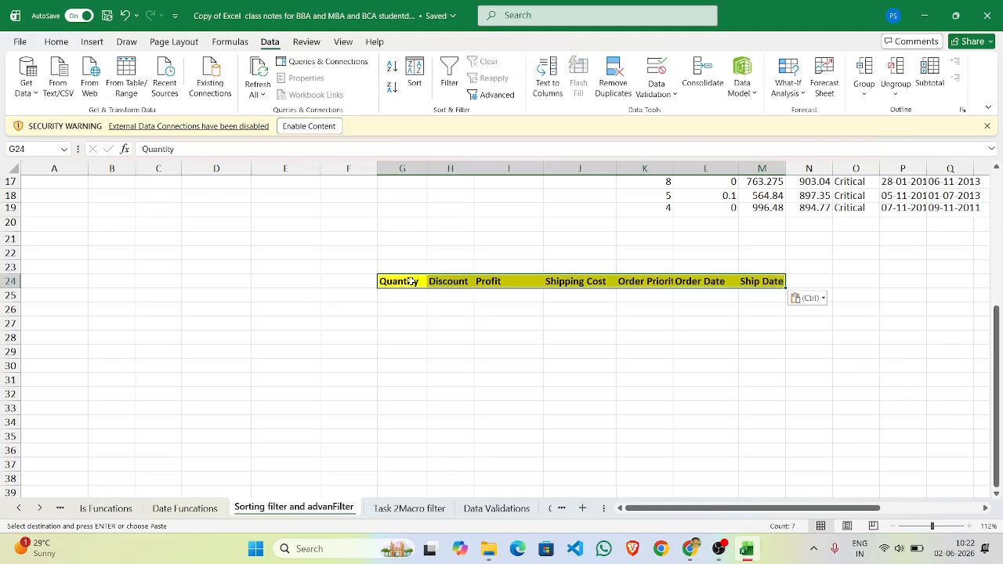
{"action": "left_click", "coordinate": [522, 309]}
Copy the order data rows F4:L11 beneath the new headers, starting at G25
{"action": "scroll", "coordinate": [470, 297], "scroll_direction": "up", "scroll_amount": 5}
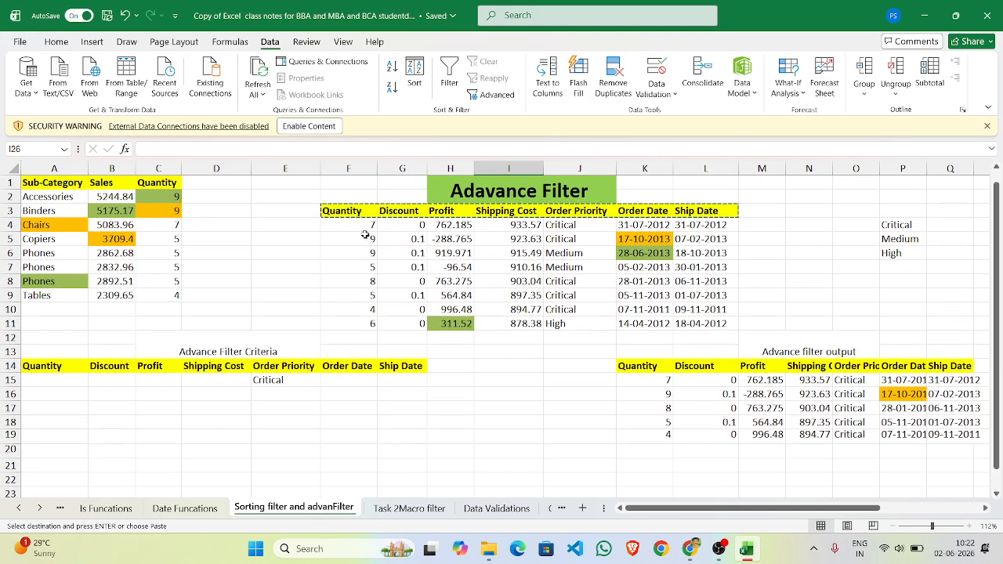
{"action": "left_click_drag", "start_coordinate": [365, 227], "coordinate": [736, 329]}
{"action": "scroll", "coordinate": [640, 465], "scroll_direction": "down", "scroll_amount": 5}
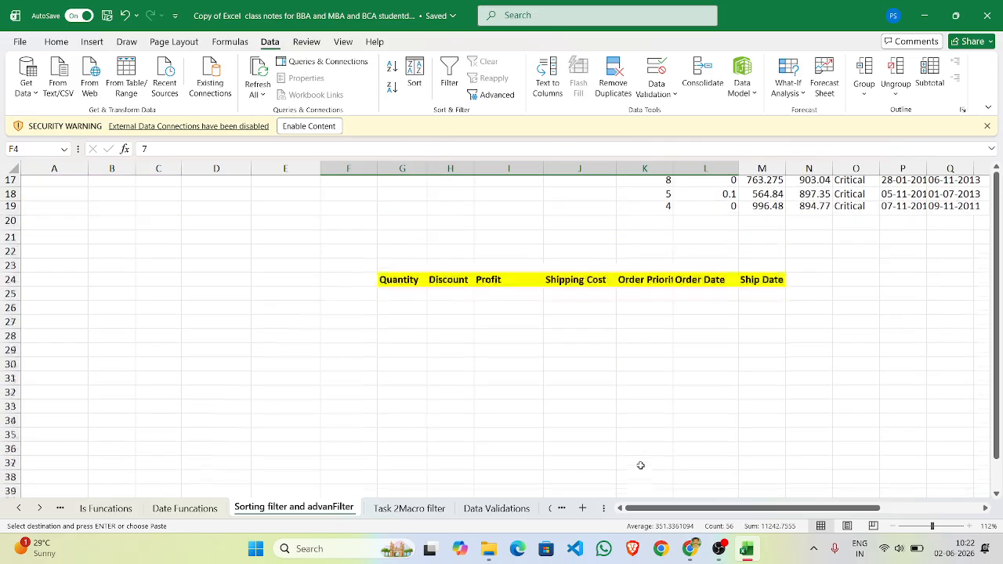
{"action": "scroll", "coordinate": [641, 466], "scroll_direction": "down", "scroll_amount": 4}
{"action": "scroll", "coordinate": [622, 459], "scroll_direction": "up", "scroll_amount": 4}
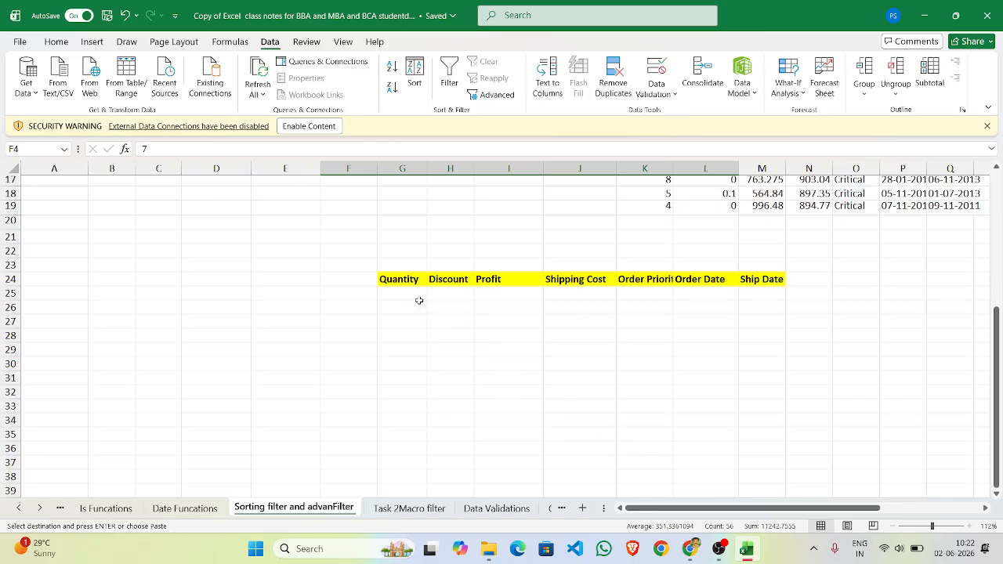
{"action": "left_click", "coordinate": [415, 296]}
{"action": "key", "text": "ctrl+v"}
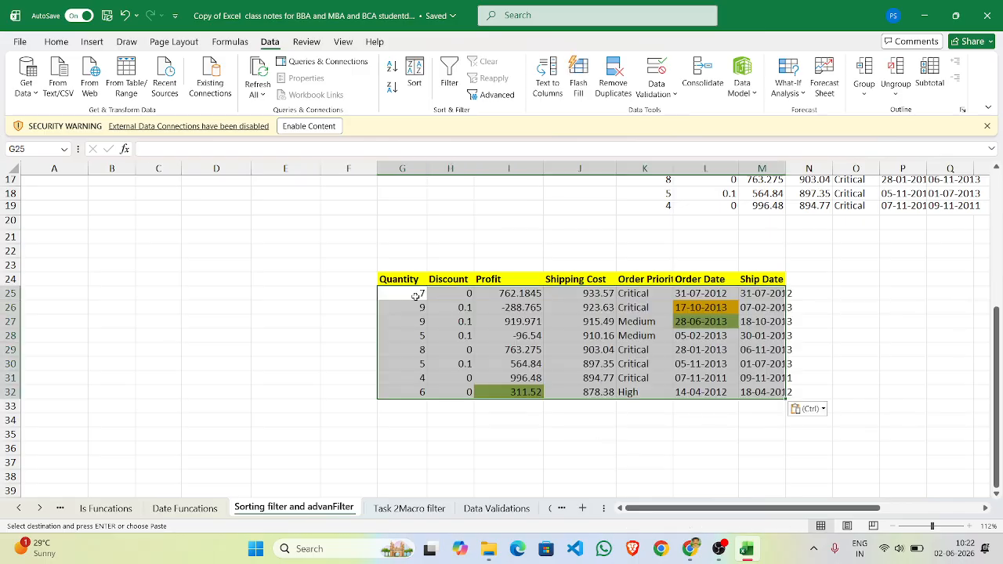
{"action": "key", "text": "Tab"}
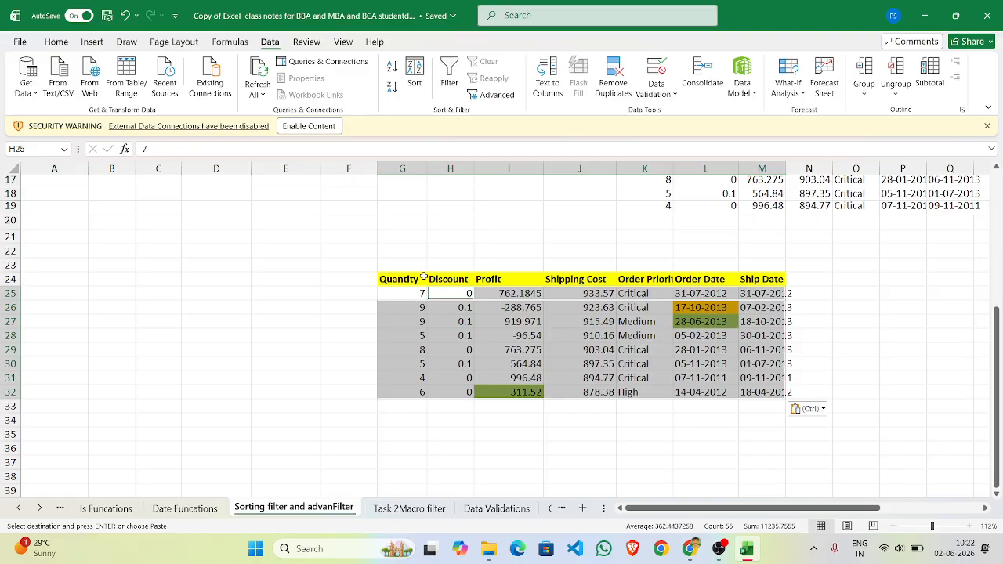
{"action": "scroll", "coordinate": [423, 279], "scroll_direction": "up", "scroll_amount": 5}
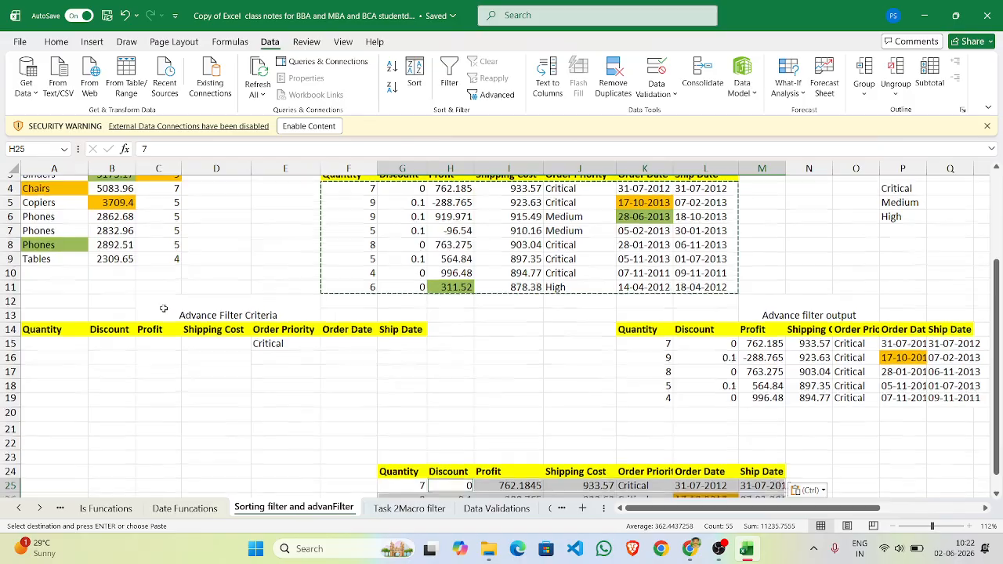
Copy the Advance Filter Criteria headers A14:G14 to the empty row below the copied table, starting at A35
{"action": "left_click_drag", "start_coordinate": [43, 350], "coordinate": [388, 347]}
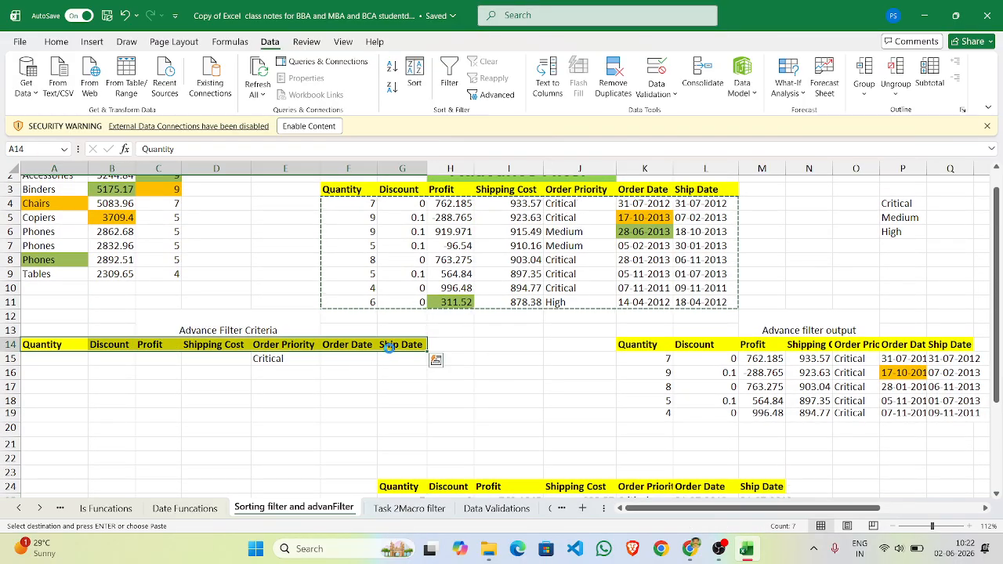
{"action": "key", "text": "ctrl+c"}
{"action": "scroll", "coordinate": [433, 418], "scroll_direction": "down", "scroll_amount": 6}
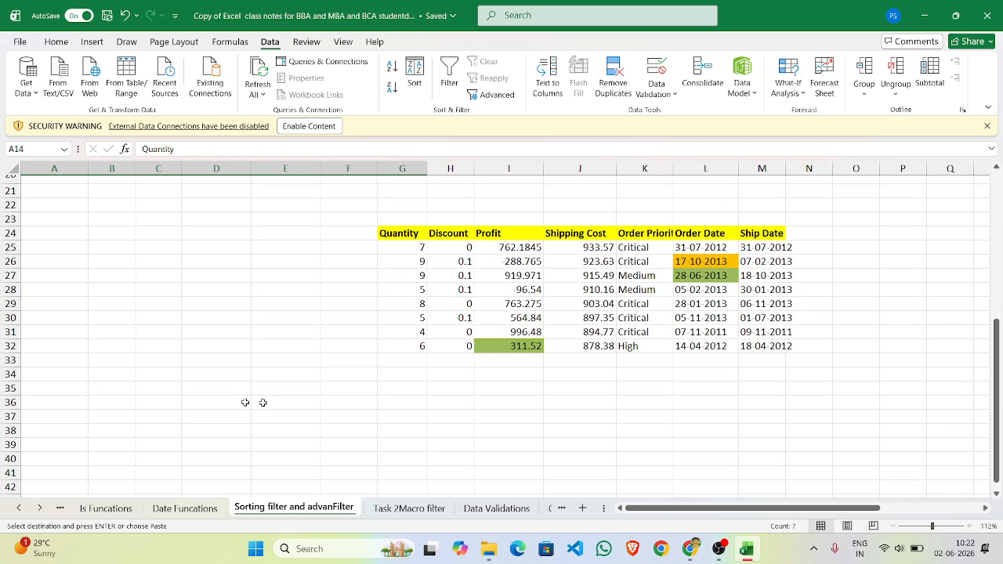
{"action": "left_click", "coordinate": [63, 387]}
{"action": "key", "text": "ctrl+v"}
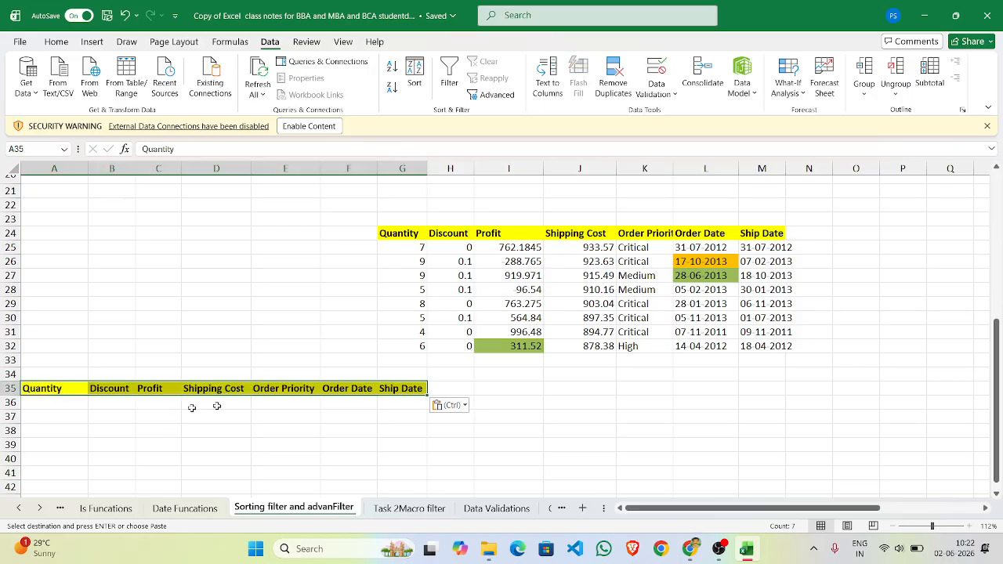
Paste the same seven headers starting at L34 as the output headers for a second advanced filter
{"action": "scroll", "coordinate": [658, 375], "scroll_direction": "up", "scroll_amount": 1}
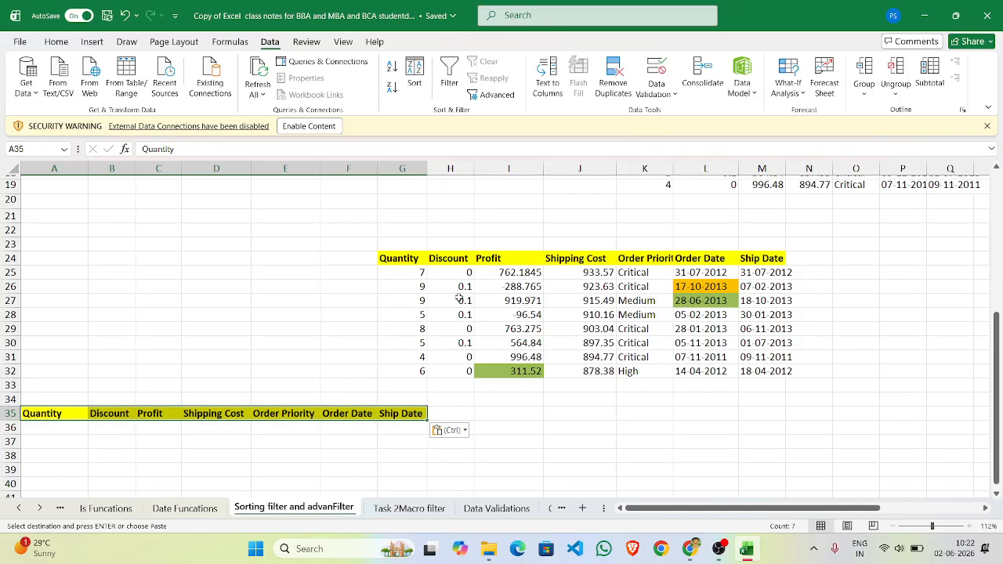
{"action": "left_click", "coordinate": [708, 402]}
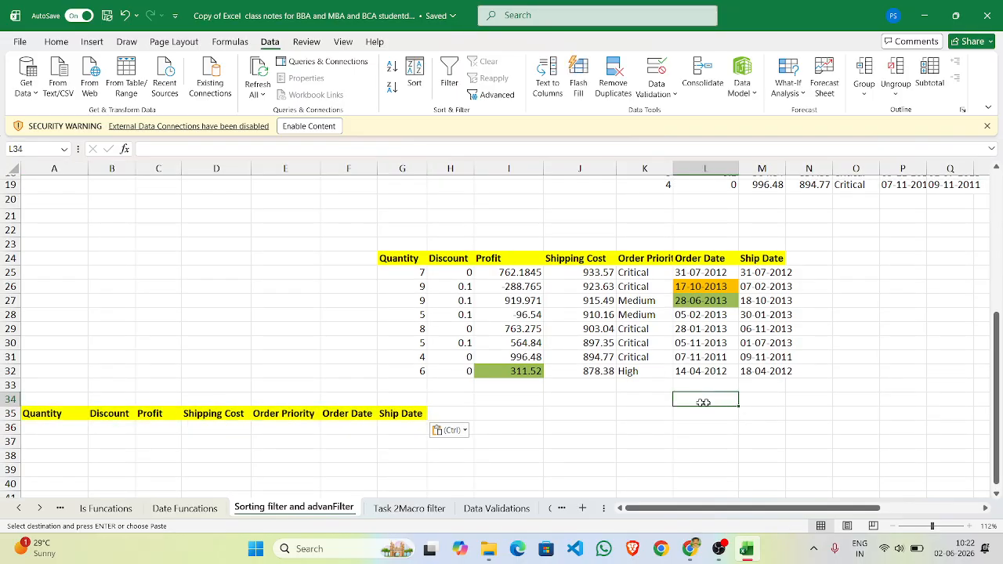
{"action": "key", "text": "ctrl+v"}
{"action": "scroll", "coordinate": [748, 445], "scroll_direction": "right", "scroll_amount": 1}
{"action": "scroll", "coordinate": [747, 445], "scroll_direction": "down", "scroll_amount": 3, "text": "ctrl"}
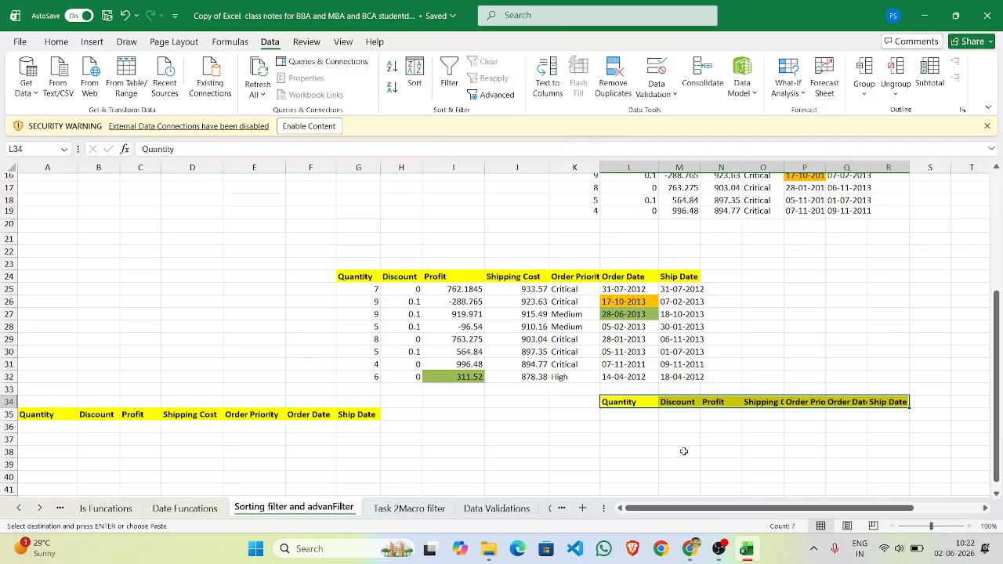
Enter 9 as the Quantity criterion in A36, under the new criteria headers
{"action": "left_click", "coordinate": [375, 301]}
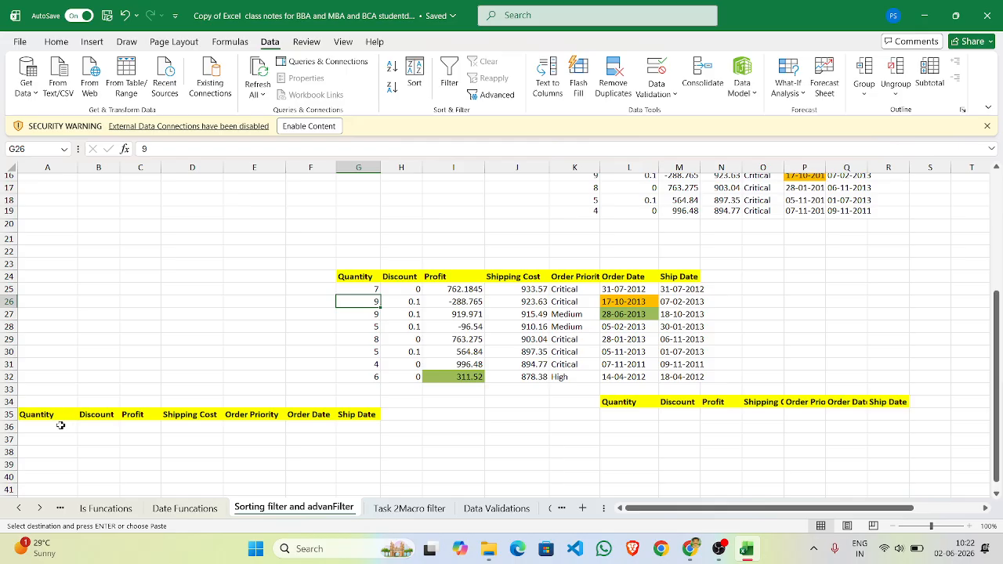
{"action": "left_click", "coordinate": [59, 425]}
{"action": "type", "text": "9"}
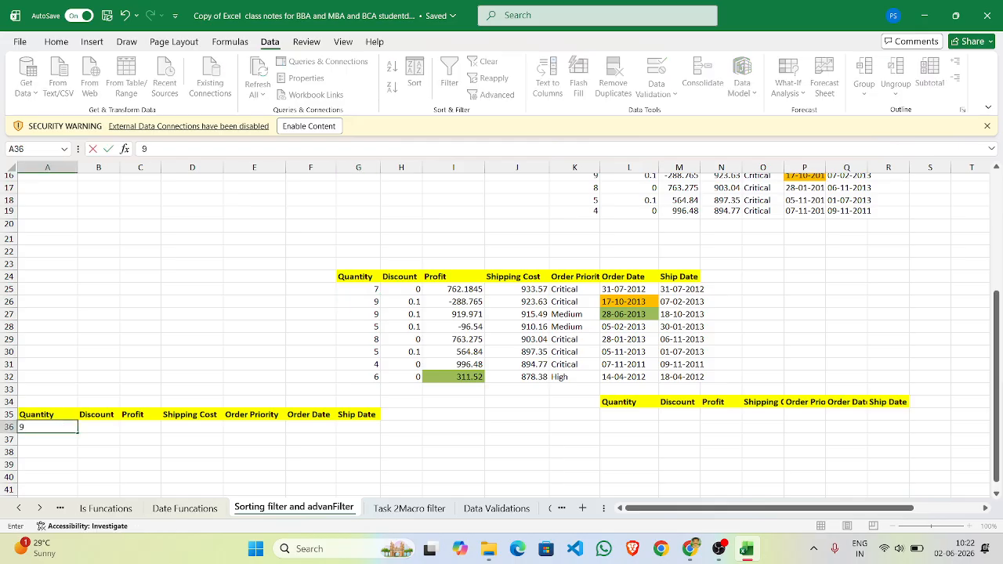
{"action": "left_click", "coordinate": [85, 452]}
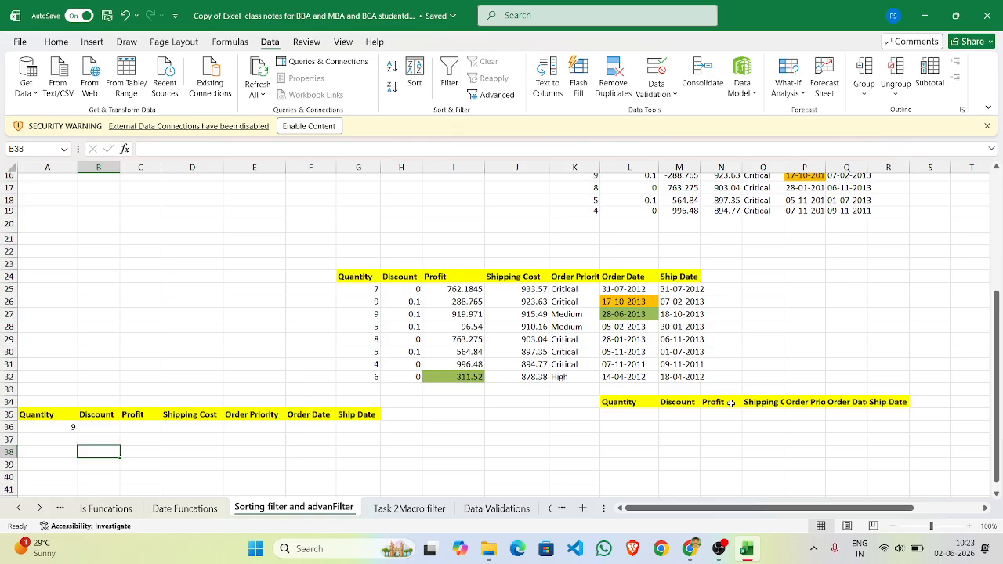
Start an Advanced Filter and replace its list range with the copied order table G24:M32
{"action": "left_click", "coordinate": [504, 99]}
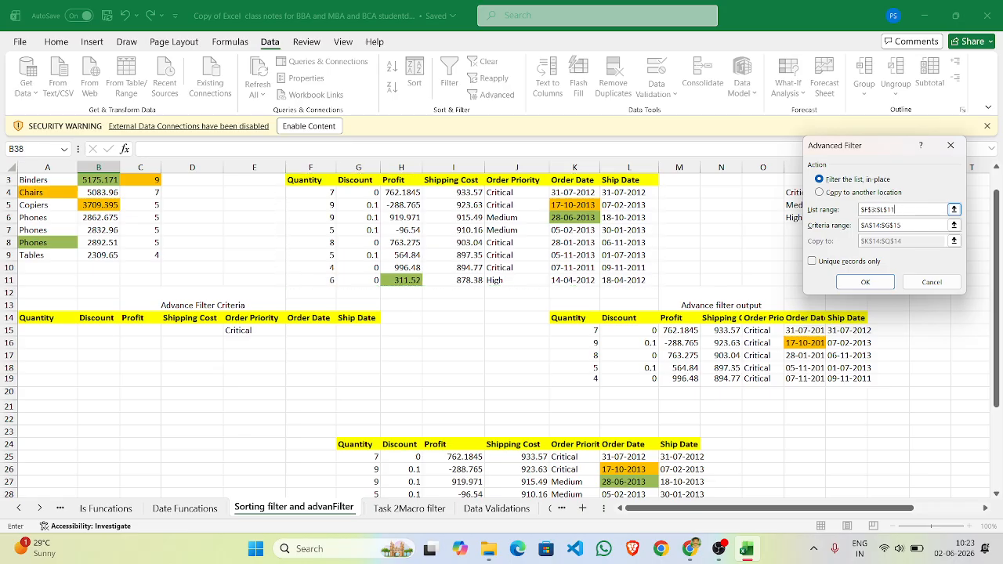
{"action": "key", "text": "BackSpace"}
{"action": "key", "text": "BackSpace"}
{"action": "key", "text": "BackSpace"}
{"action": "key", "text": "BackSpace"}
{"action": "key", "text": "BackSpace"}
{"action": "key", "text": "BackSpace"}
{"action": "key", "text": "BackSpace"}
{"action": "key", "text": "BackSpace"}
{"action": "key", "text": "BackSpace"}
{"action": "key", "text": "BackSpace"}
{"action": "scroll", "coordinate": [595, 347], "scroll_direction": "down", "scroll_amount": 2}
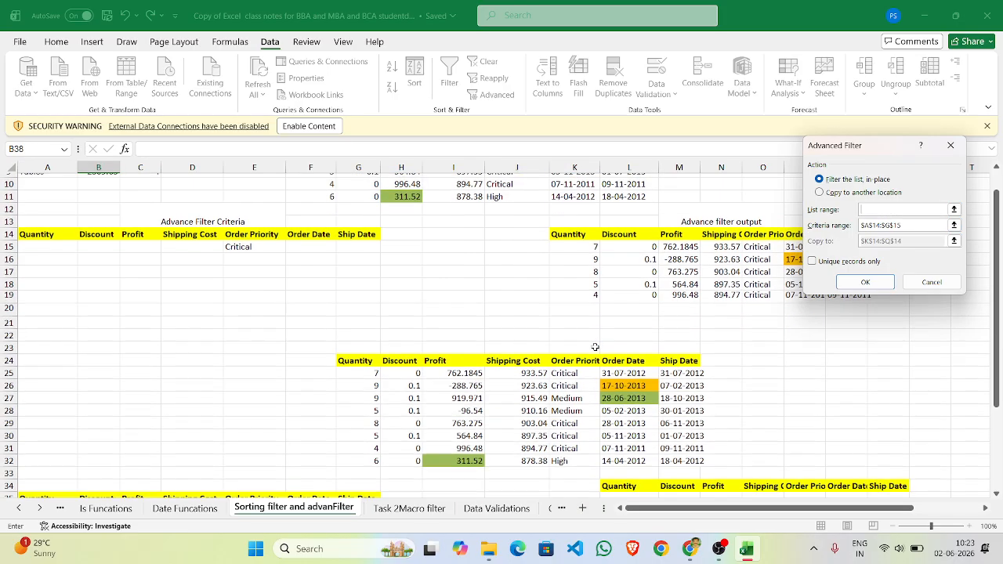
{"action": "scroll", "coordinate": [596, 347], "scroll_direction": "down", "scroll_amount": 3}
{"action": "left_click", "coordinate": [352, 241]}
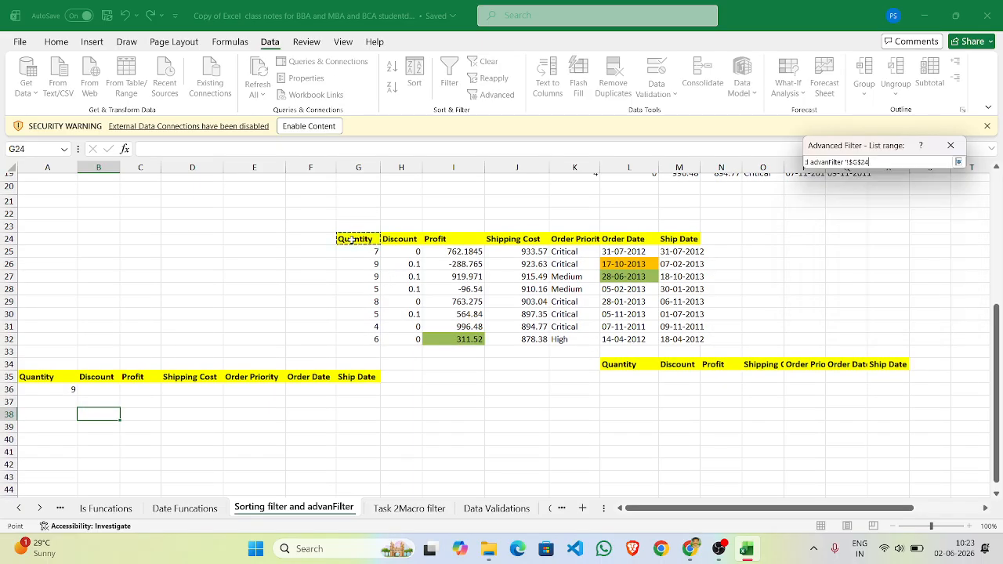
{"action": "left_click_drag", "start_coordinate": [352, 241], "coordinate": [666, 338]}
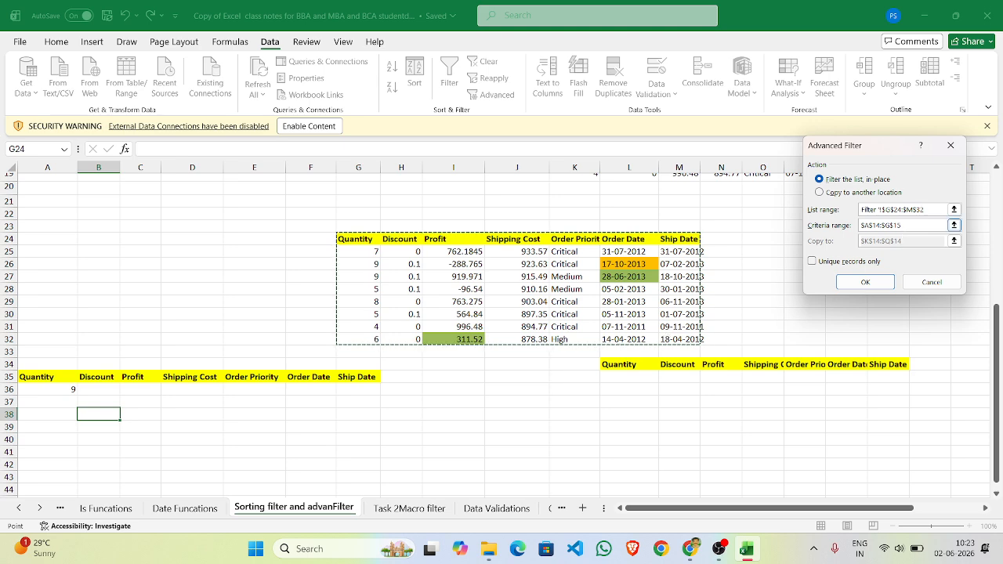
Replace the Advanced Filter's criteria range with A35:G36, covering the new criteria headers and the Quantity value
{"action": "left_click", "coordinate": [953, 225]}
{"action": "key", "text": "BackSpace"}
{"action": "key", "text": "BackSpace"}
{"action": "key", "text": "BackSpace"}
{"action": "key", "text": "BackSpace"}
{"action": "key", "text": "BackSpace"}
{"action": "key", "text": "BackSpace"}
{"action": "key", "text": "BackSpace"}
{"action": "key", "text": "BackSpace"}
{"action": "key", "text": "BackSpace"}
{"action": "key", "text": "BackSpace"}
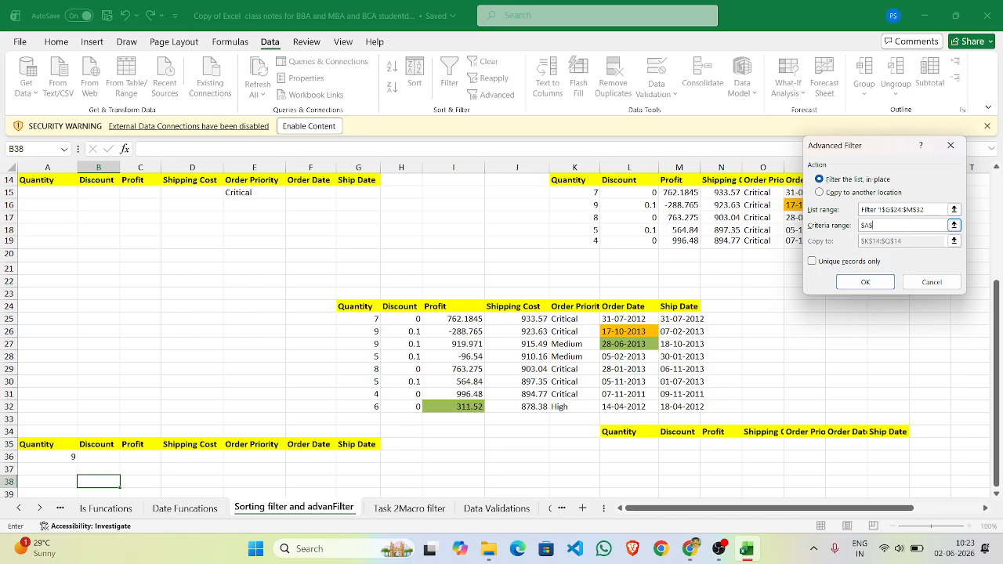
{"action": "scroll", "coordinate": [333, 517], "scroll_direction": "down", "scroll_amount": 4}
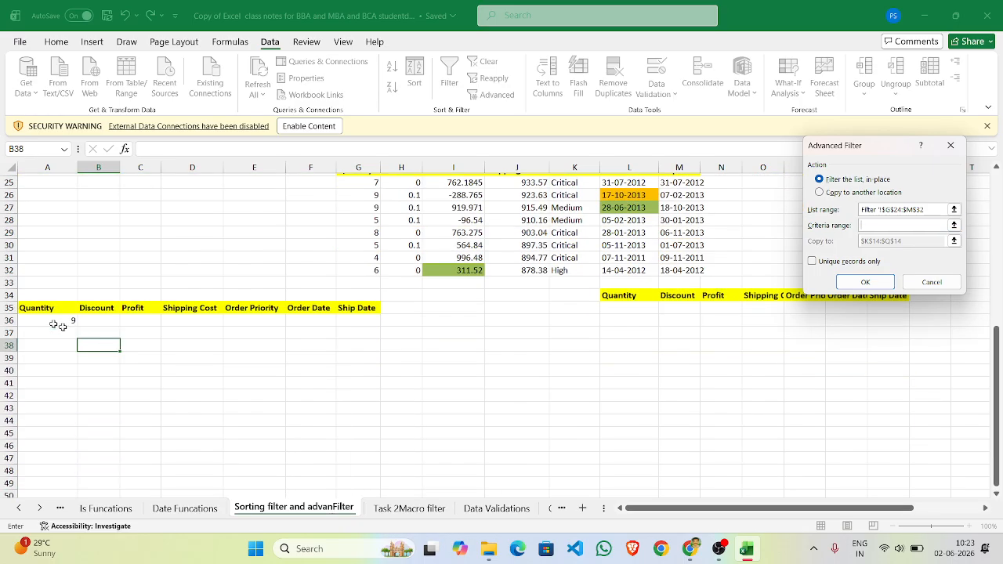
{"action": "left_click_drag", "start_coordinate": [36, 309], "coordinate": [342, 322]}
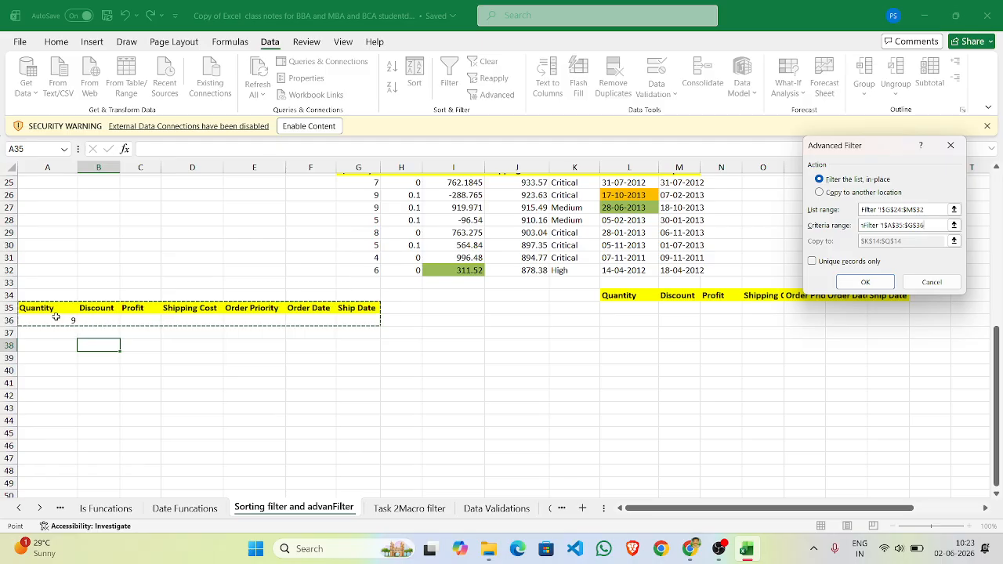
Set the Advanced Filter to copy to another location, L34:R34, and run it
{"action": "scroll", "coordinate": [689, 373], "scroll_direction": "up", "scroll_amount": 1}
{"action": "scroll", "coordinate": [690, 374], "scroll_direction": "up", "scroll_amount": 4}
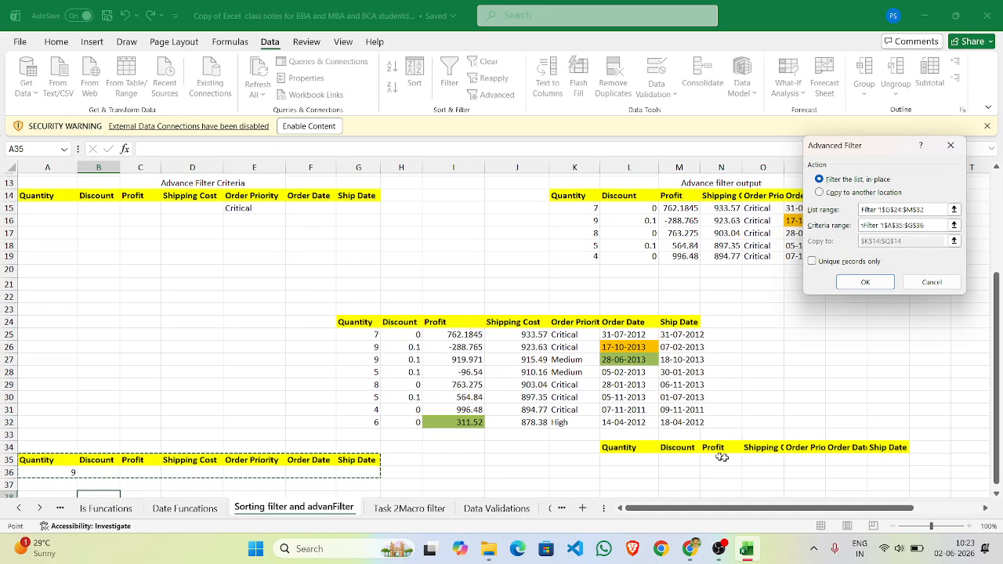
{"action": "left_click", "coordinate": [819, 191]}
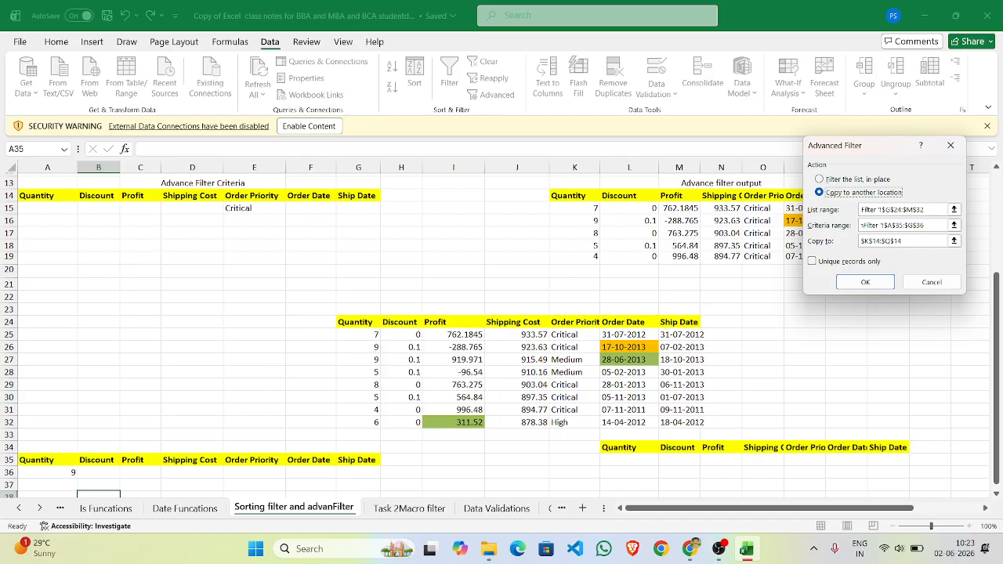
{"action": "key", "text": "BackSpace"}
{"action": "key", "text": "BackSpace"}
{"action": "key", "text": "BackSpace"}
{"action": "key", "text": "BackSpace"}
{"action": "key", "text": "BackSpace"}
{"action": "key", "text": "BackSpace"}
{"action": "key", "text": "BackSpace"}
{"action": "key", "text": "BackSpace"}
{"action": "key", "text": "BackSpace"}
{"action": "key", "text": "BackSpace"}
{"action": "key", "text": "BackSpace"}
{"action": "left_click_drag", "start_coordinate": [608, 450], "coordinate": [897, 448]}
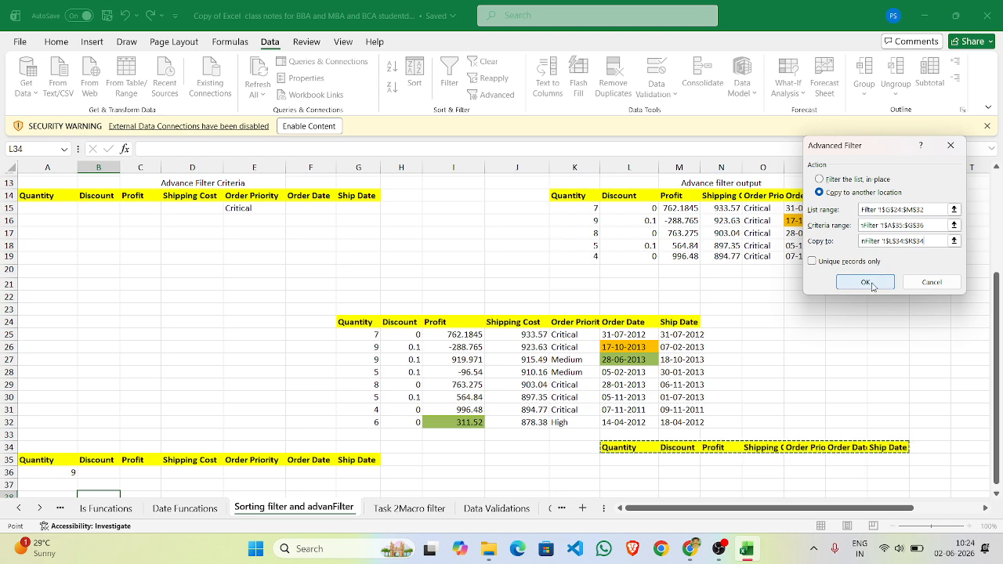
{"action": "left_click", "coordinate": [865, 283]}
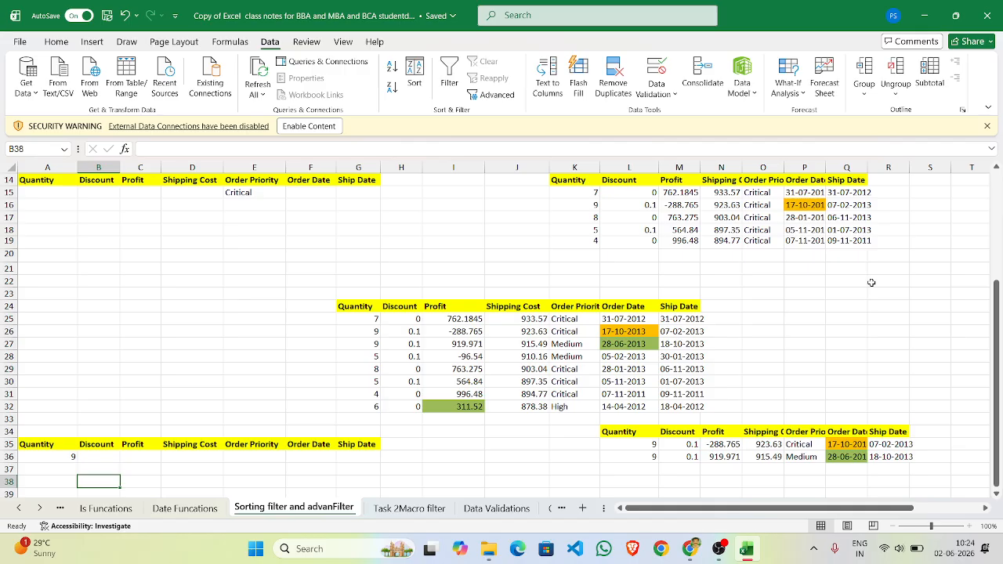
Switch to the Google Meet call in Chrome and stop presenting the screen
{"action": "mouse_move", "coordinate": [690, 549]}
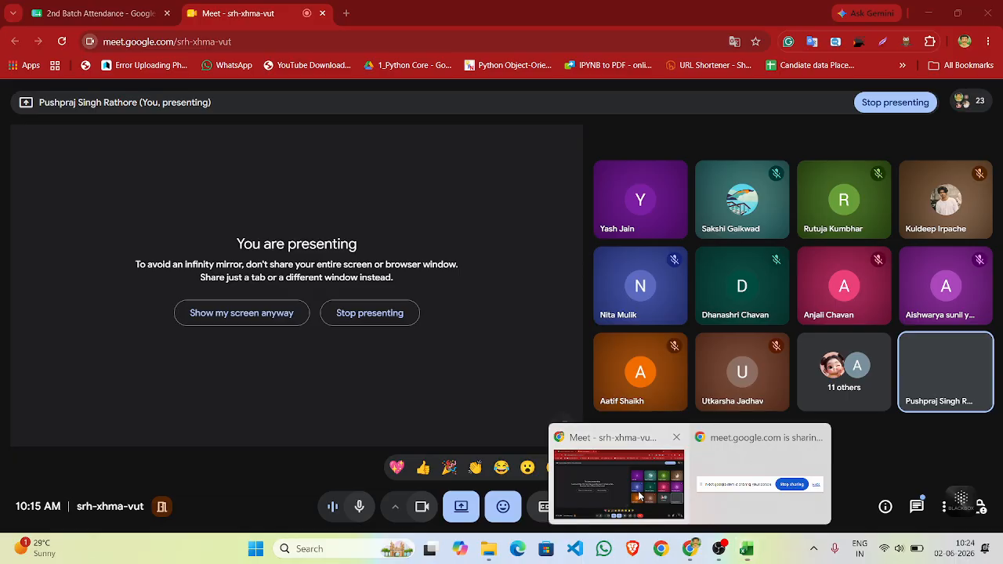
{"action": "left_click", "coordinate": [638, 495]}
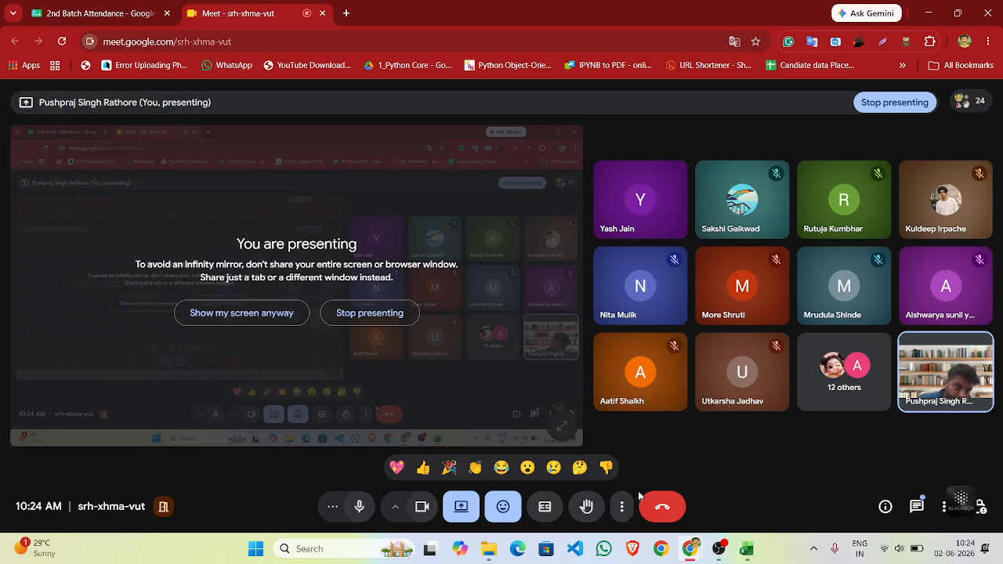
{"action": "left_click", "coordinate": [868, 106]}
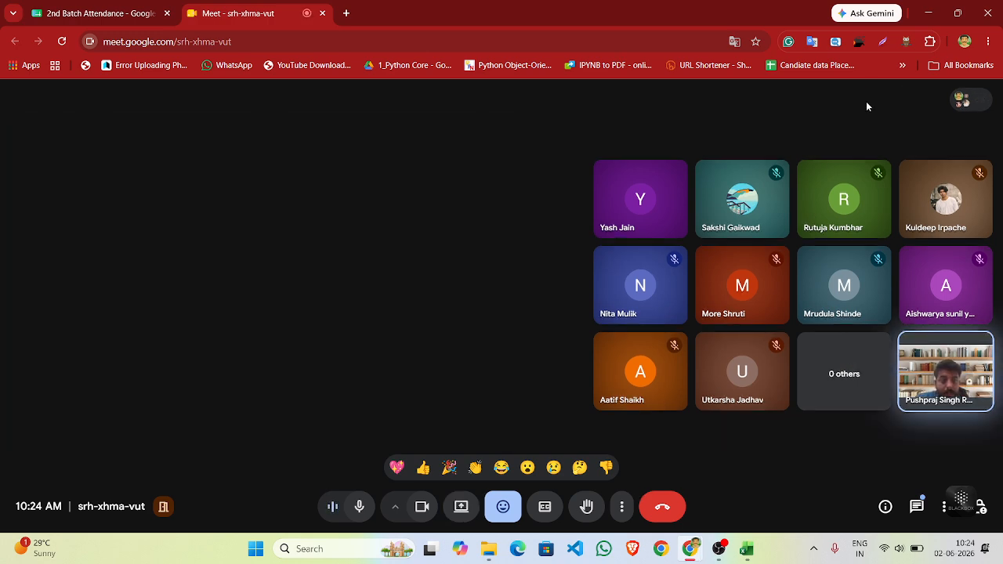
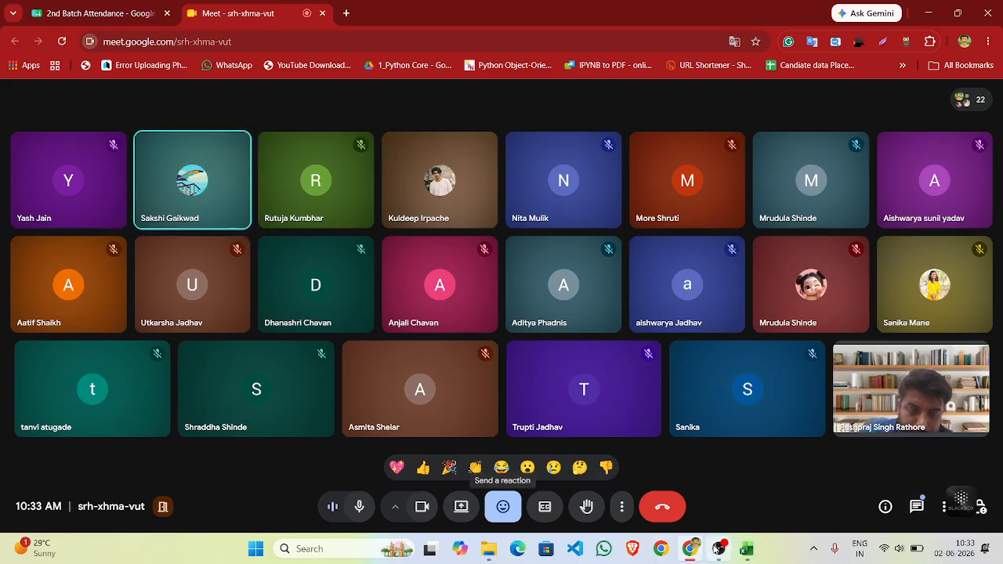
Present the entire screen in the Meet call, then shrink the floating call window and hide the sharing notice
{"action": "mouse_move", "coordinate": [742, 549]}
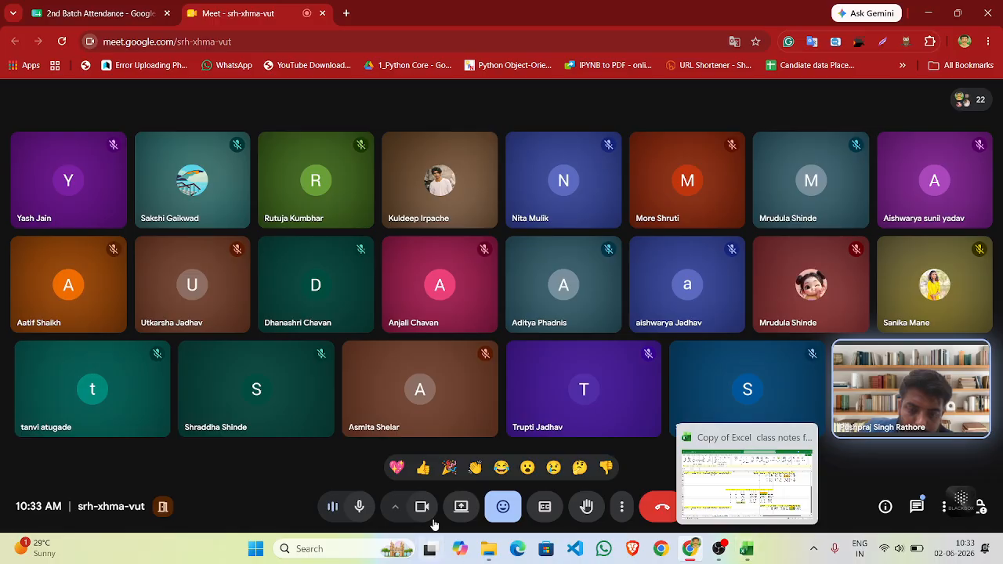
{"action": "left_click", "coordinate": [470, 509]}
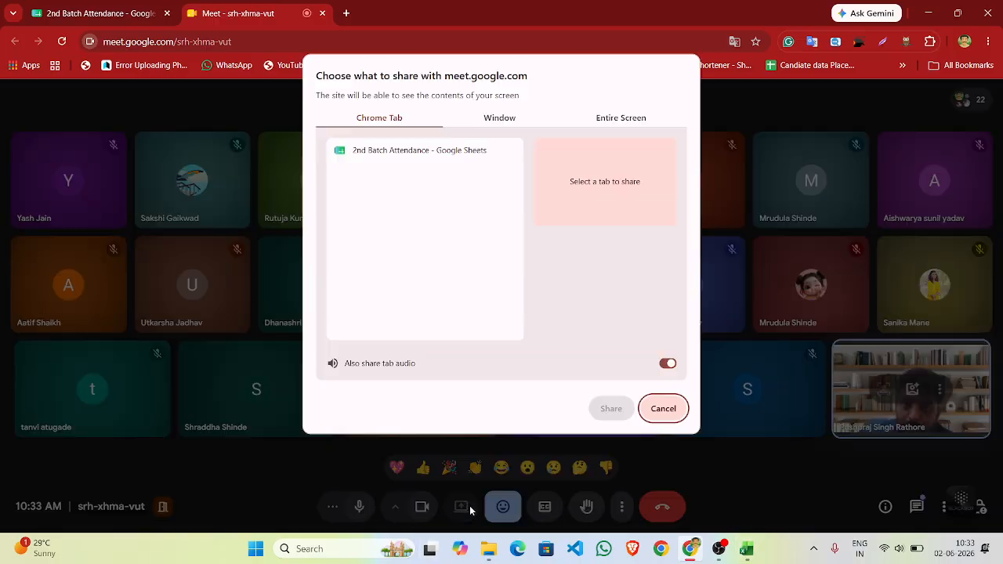
{"action": "left_click", "coordinate": [615, 119]}
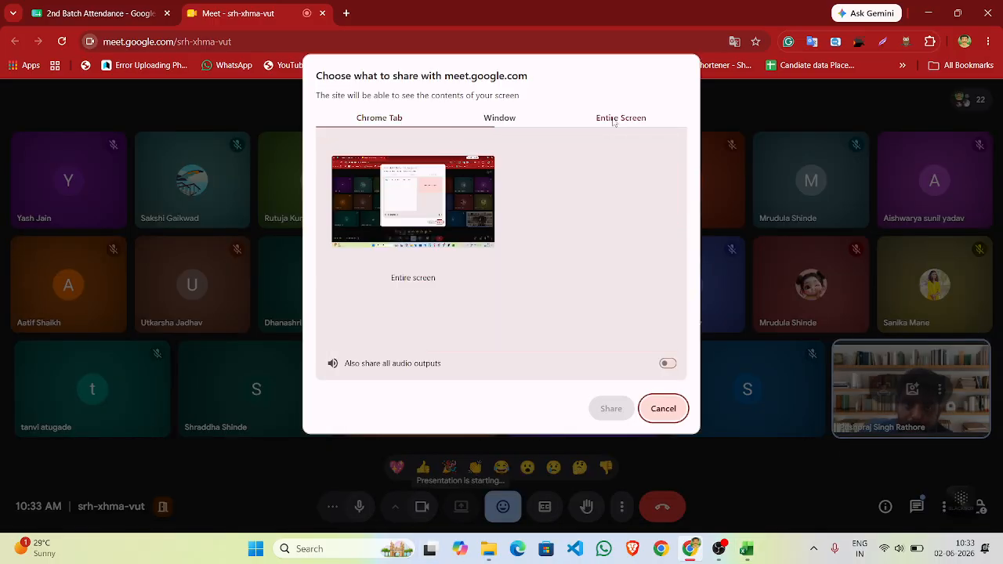
{"action": "left_click", "coordinate": [398, 228]}
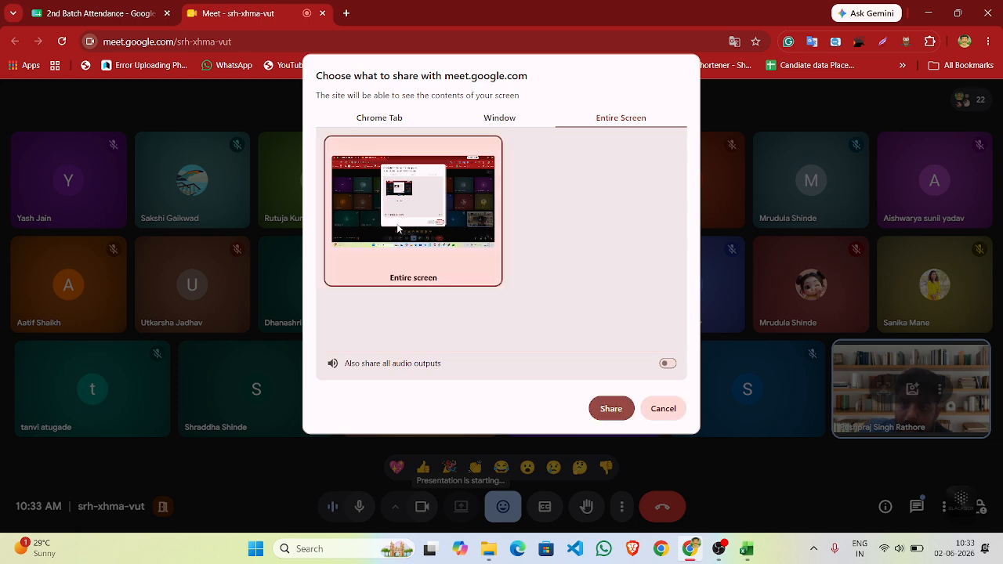
{"action": "left_click", "coordinate": [612, 408]}
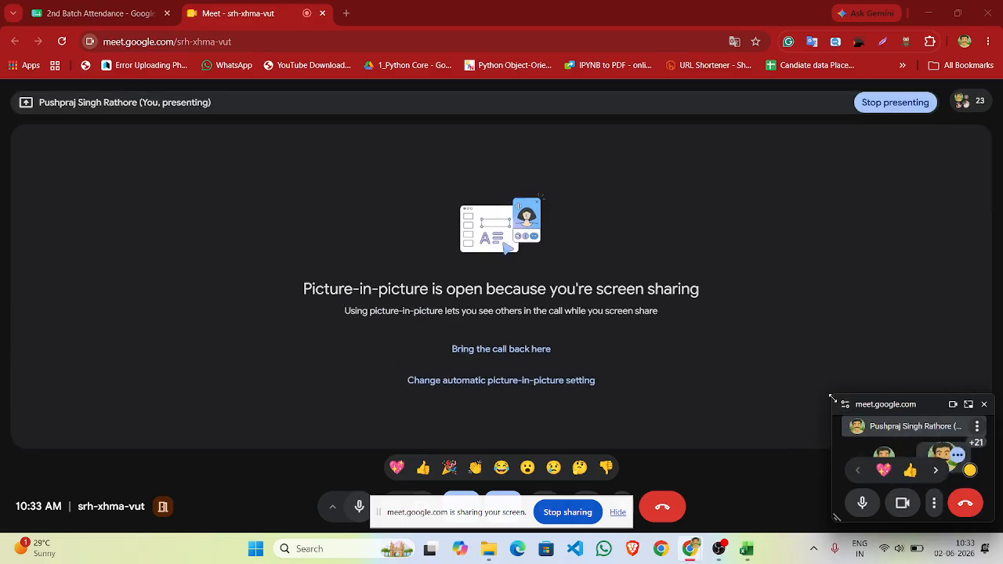
{"action": "left_click_drag", "start_coordinate": [843, 404], "coordinate": [839, 434]}
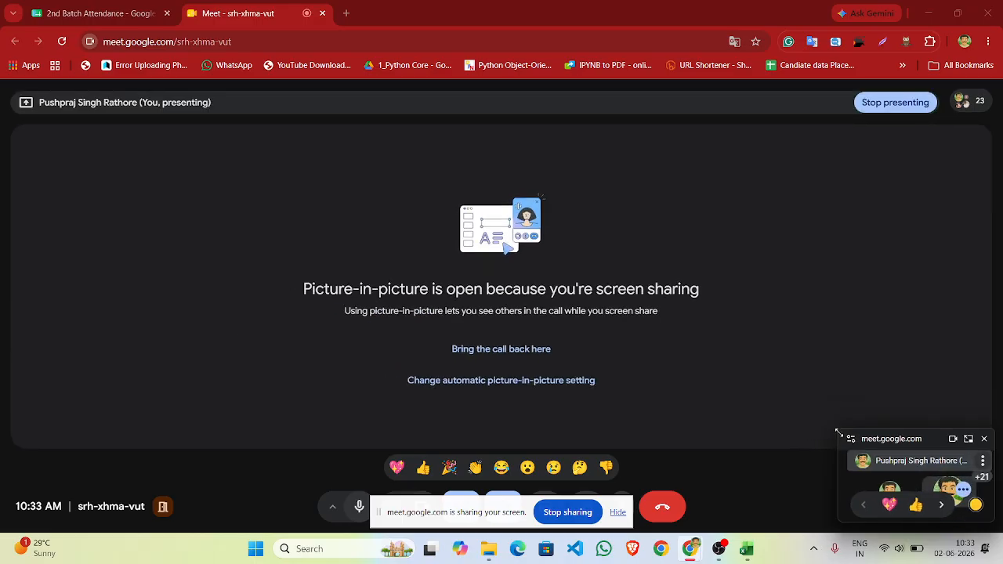
{"action": "left_click", "coordinate": [619, 513]}
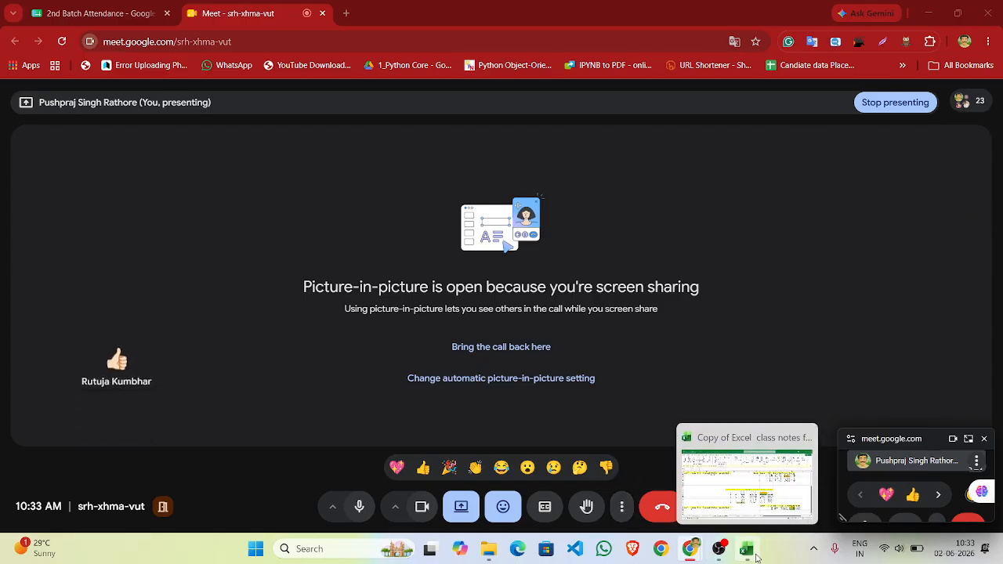
Switch back to the Excel workbook and look over the order tables, filter criteria and outputs
{"action": "left_click", "coordinate": [706, 490]}
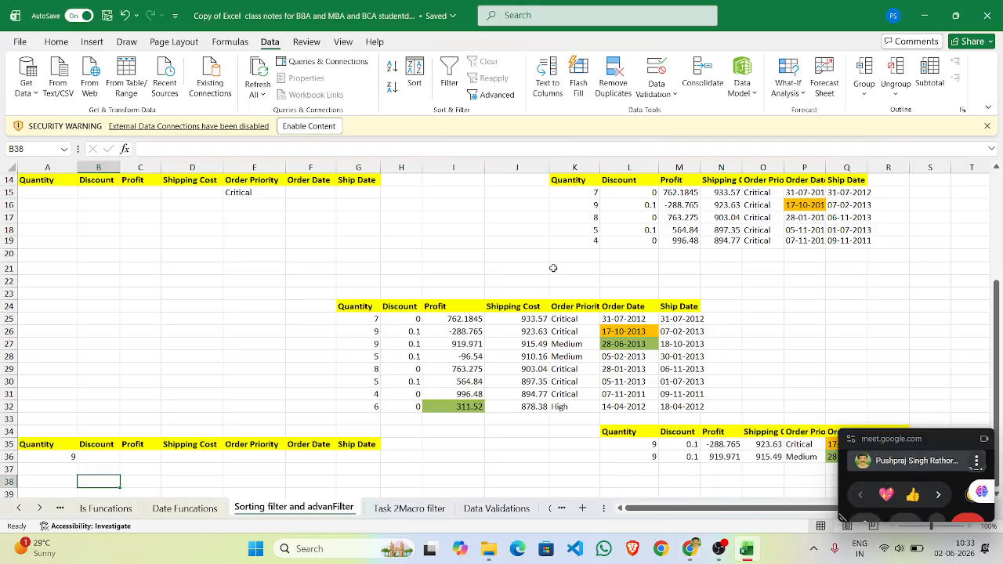
{"action": "scroll", "coordinate": [553, 268], "scroll_direction": "up", "scroll_amount": 5}
{"action": "scroll", "coordinate": [553, 268], "scroll_direction": "down", "scroll_amount": 1}
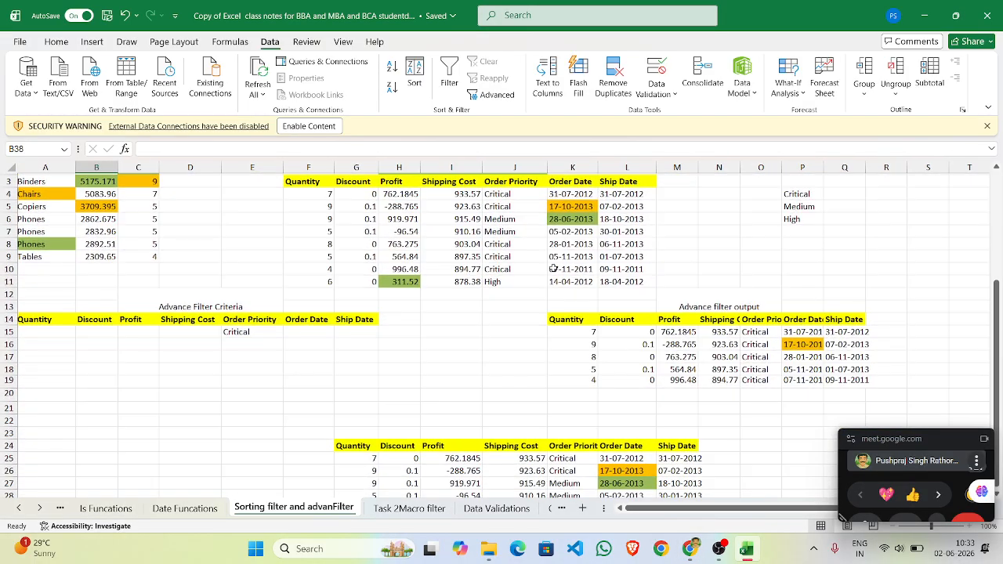
{"action": "scroll", "coordinate": [554, 268], "scroll_direction": "down", "scroll_amount": 1}
{"action": "scroll", "coordinate": [465, 297], "scroll_direction": "down", "scroll_amount": 1}
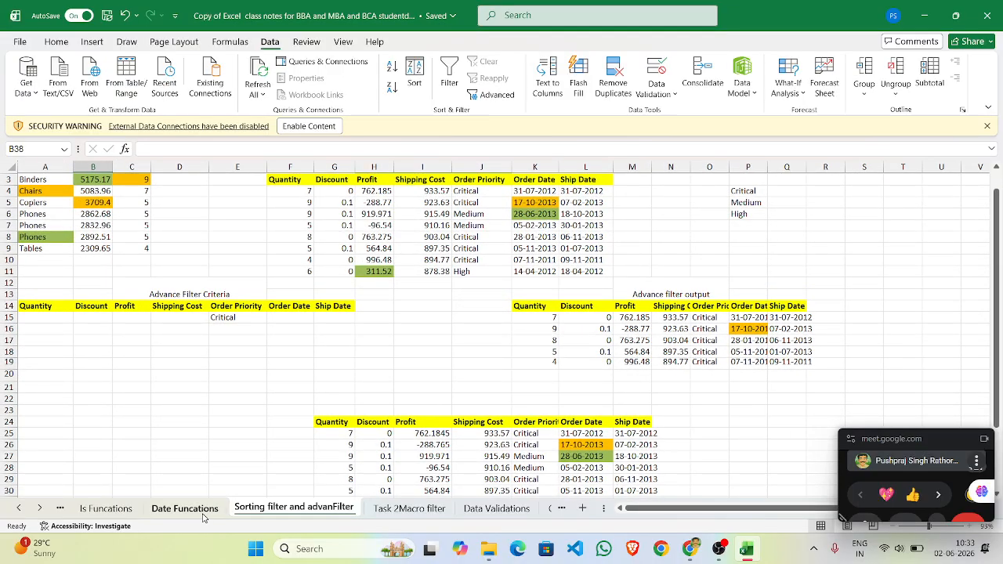
{"action": "scroll", "coordinate": [406, 425], "scroll_direction": "right", "scroll_amount": 1}
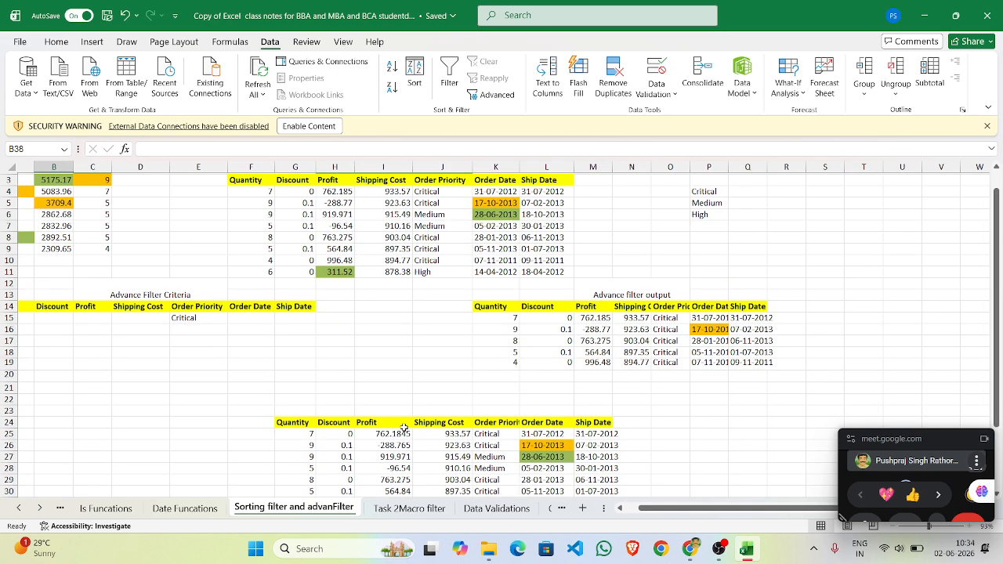
Look at the Advanced Filter example on the Task 2Macro filter sheet and return to the Sorting filter and advanFilter sheet
{"action": "left_click", "coordinate": [409, 509]}
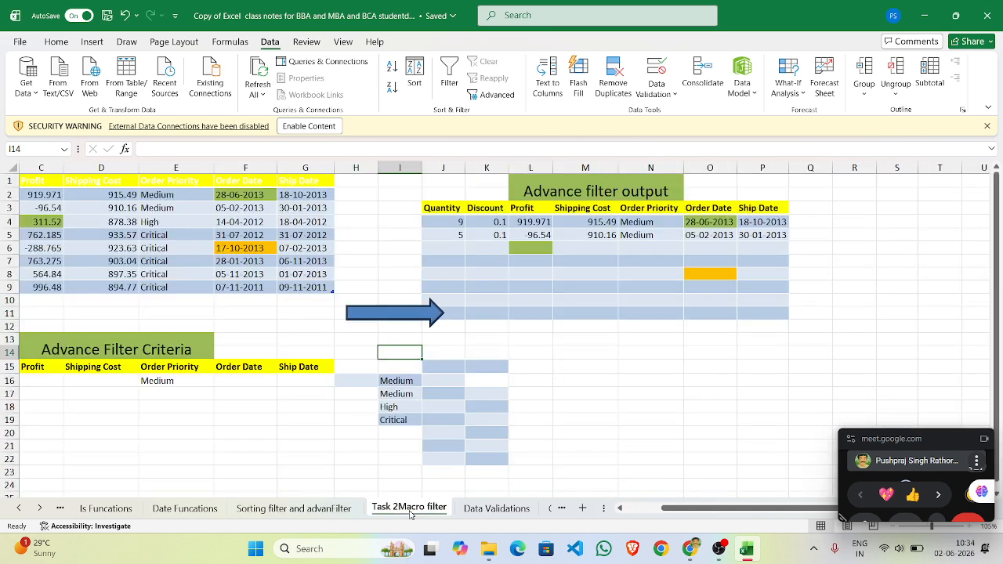
{"action": "scroll", "coordinate": [430, 398], "scroll_direction": "up", "scroll_amount": 1}
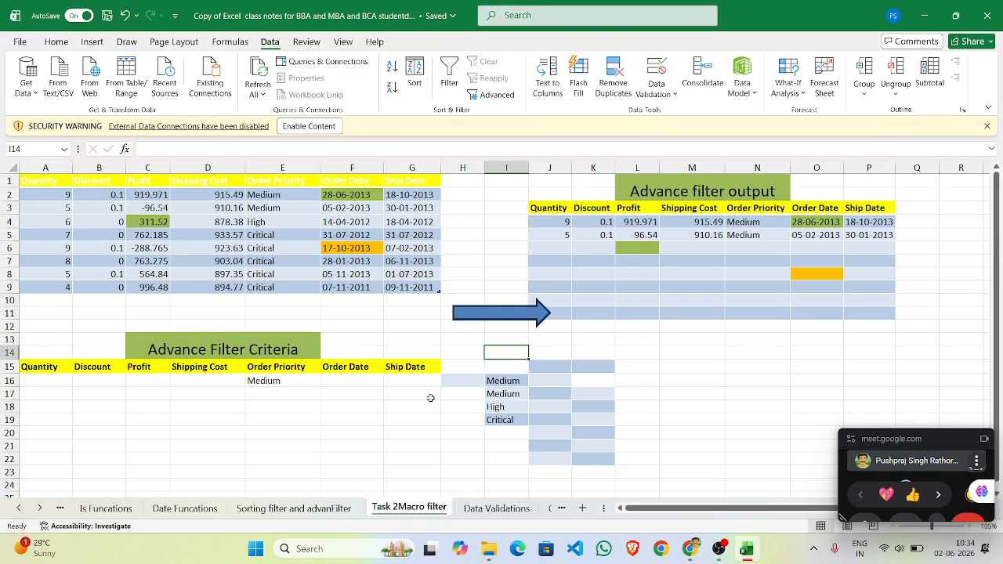
{"action": "left_click", "coordinate": [291, 508]}
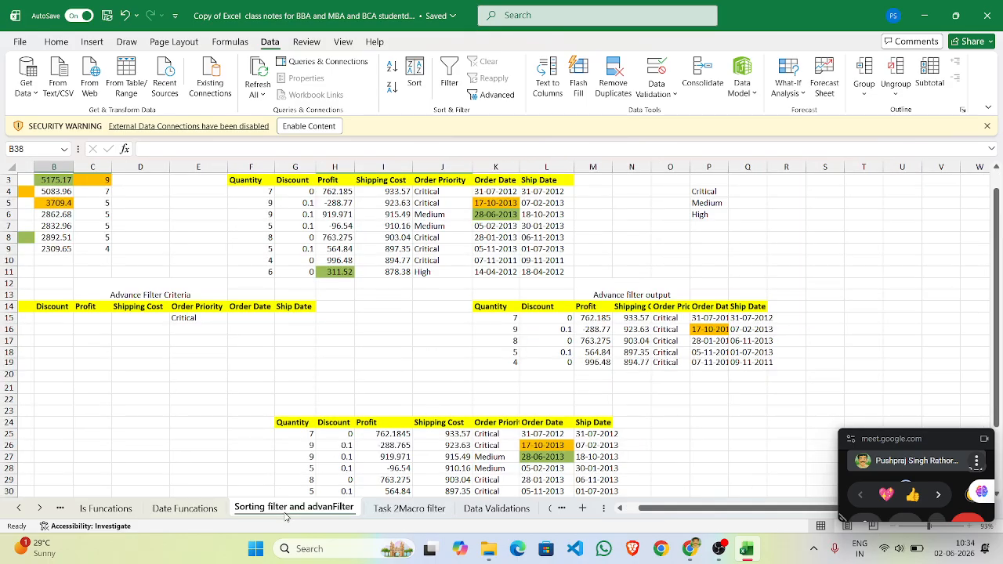
{"action": "scroll", "coordinate": [345, 423], "scroll_direction": "up", "scroll_amount": 1}
{"action": "scroll", "coordinate": [345, 423], "scroll_direction": "left", "scroll_amount": 1}
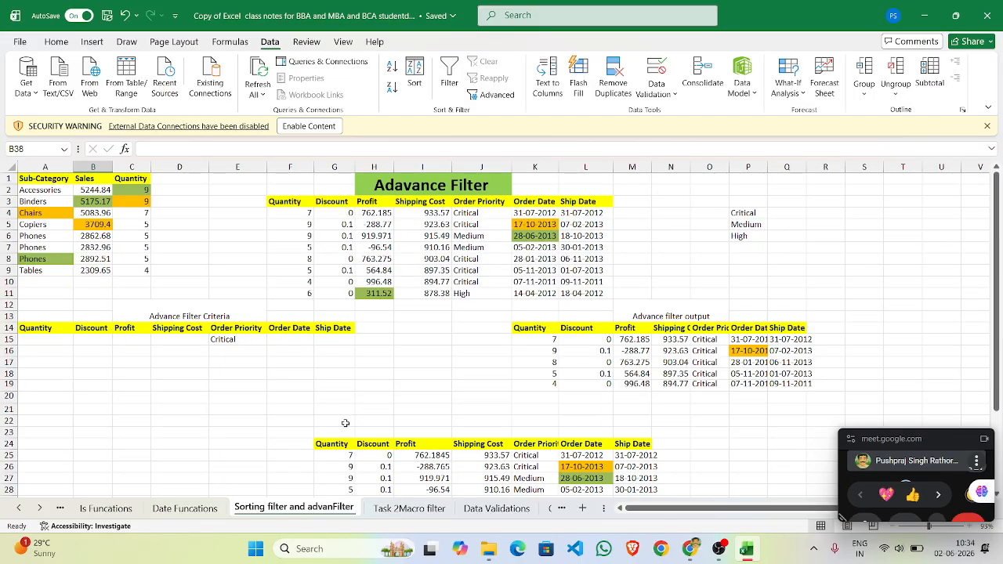
Browse the workbook's other sheets, view the Paste Special sheet, and return to the Sorting filter and advanFilter sheet
{"action": "left_click", "coordinate": [40, 508]}
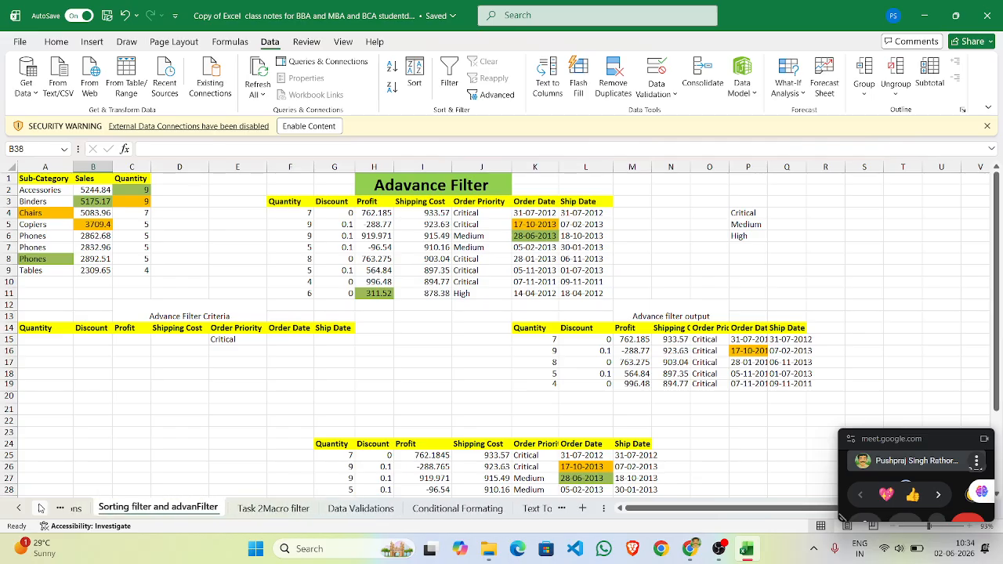
{"action": "left_click", "coordinate": [39, 508]}
{"action": "left_click", "coordinate": [39, 508]}
{"action": "left_click", "coordinate": [39, 508]}
{"action": "left_click", "coordinate": [39, 508]}
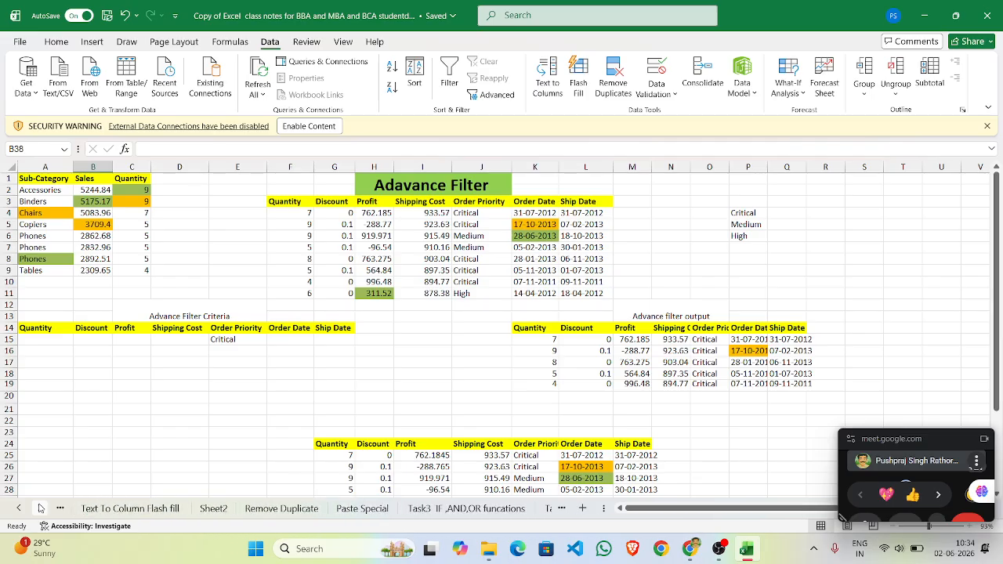
{"action": "left_click", "coordinate": [361, 510]}
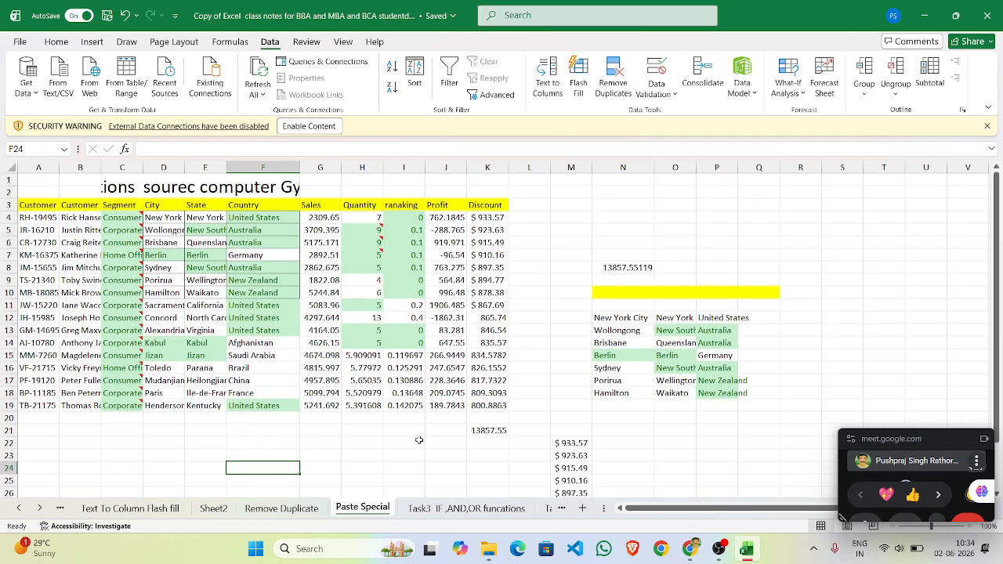
{"action": "left_click", "coordinate": [23, 509]}
{"action": "left_click", "coordinate": [24, 510]}
{"action": "left_click", "coordinate": [23, 509]}
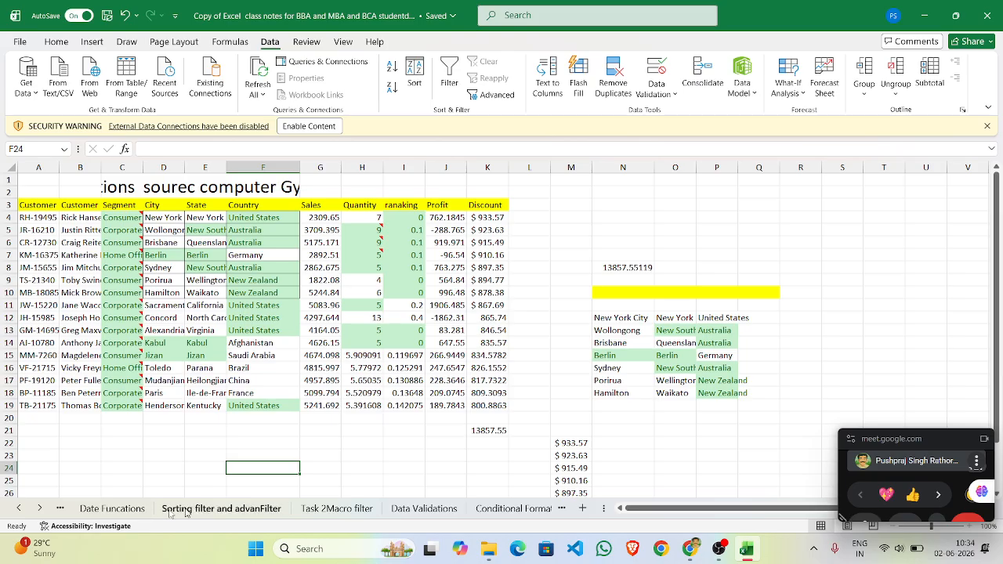
{"action": "left_click", "coordinate": [24, 508]}
{"action": "left_click", "coordinate": [24, 508]}
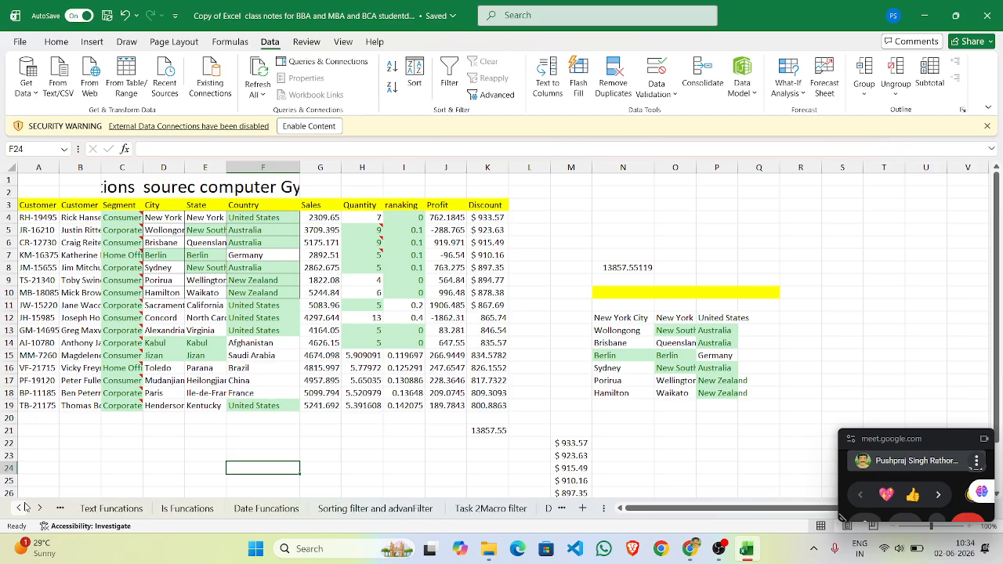
{"action": "left_click", "coordinate": [350, 508]}
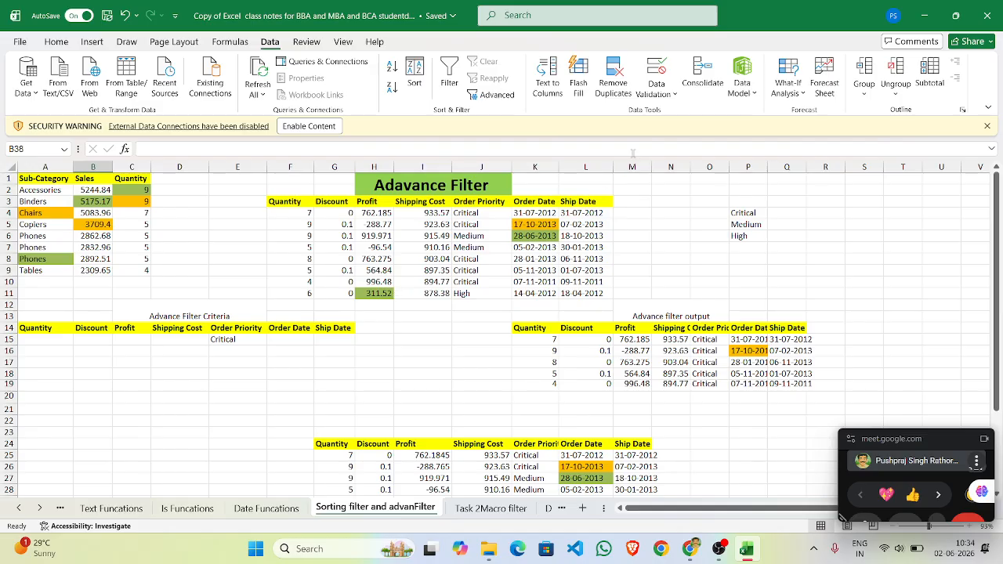
Examine the first order row of the upper table and the Quantity criteria cell A15
{"action": "left_click", "coordinate": [542, 212]}
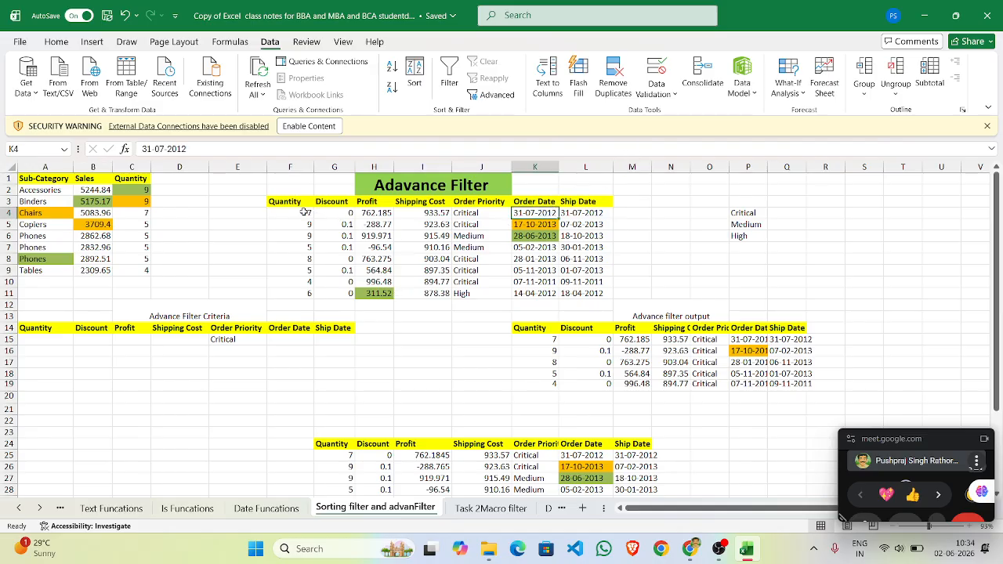
{"action": "left_click_drag", "start_coordinate": [307, 214], "coordinate": [480, 212]}
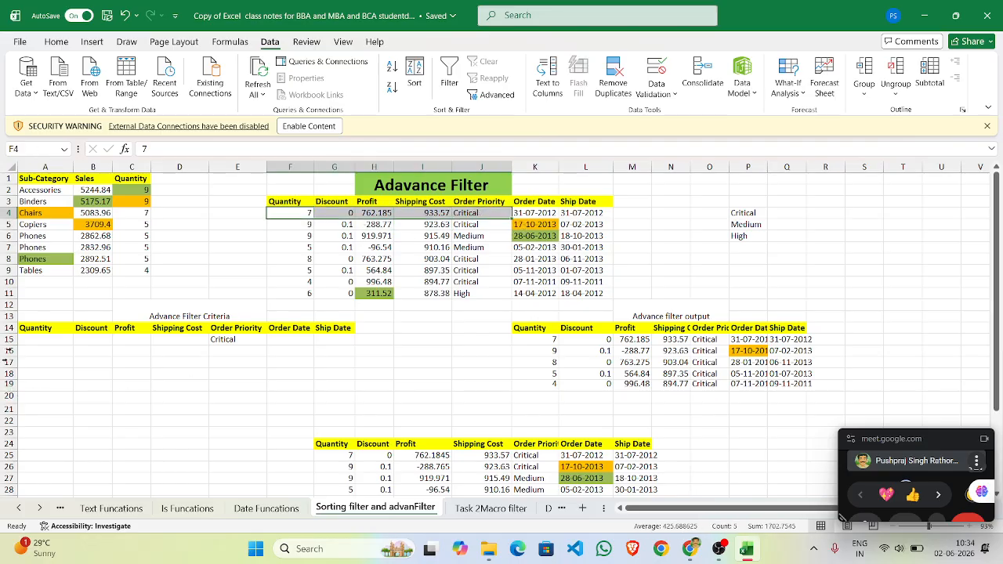
{"action": "left_click", "coordinate": [41, 338]}
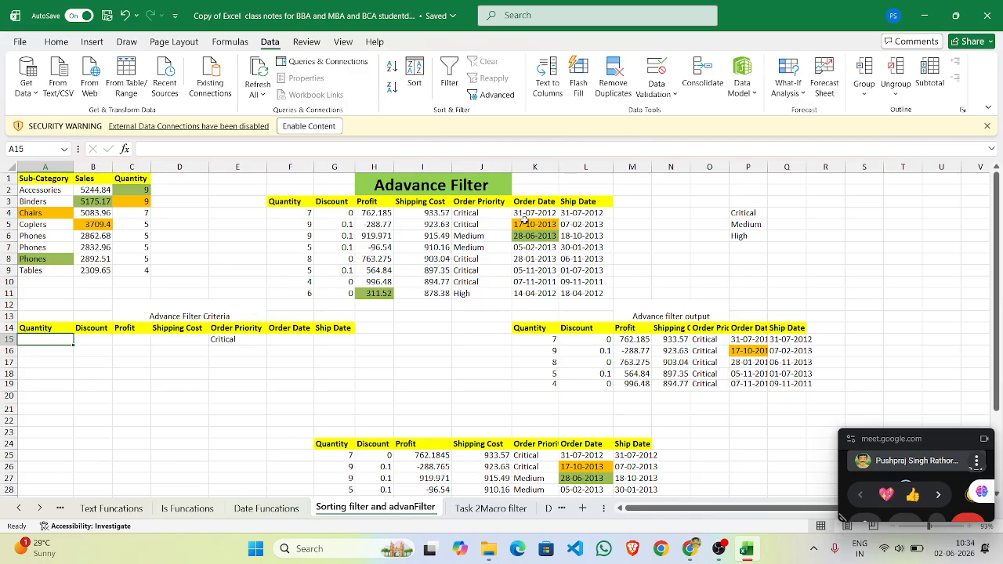
Clear the Quantity criterion in A36 and copy the order date 31-07-2012 from L25 into E36 under Order Priority
{"action": "scroll", "coordinate": [295, 386], "scroll_direction": "down", "scroll_amount": 7}
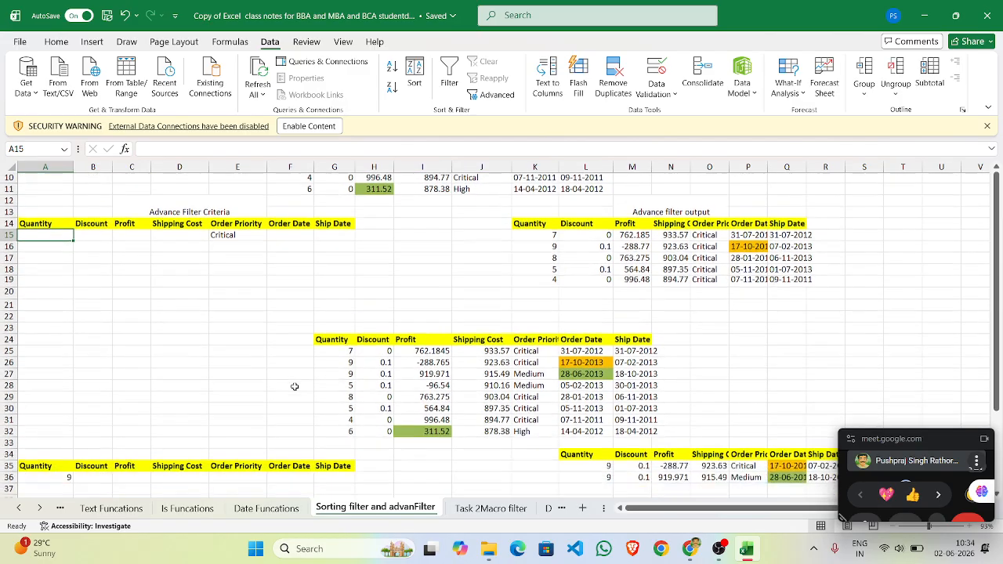
{"action": "scroll", "coordinate": [295, 386], "scroll_direction": "up", "scroll_amount": 1}
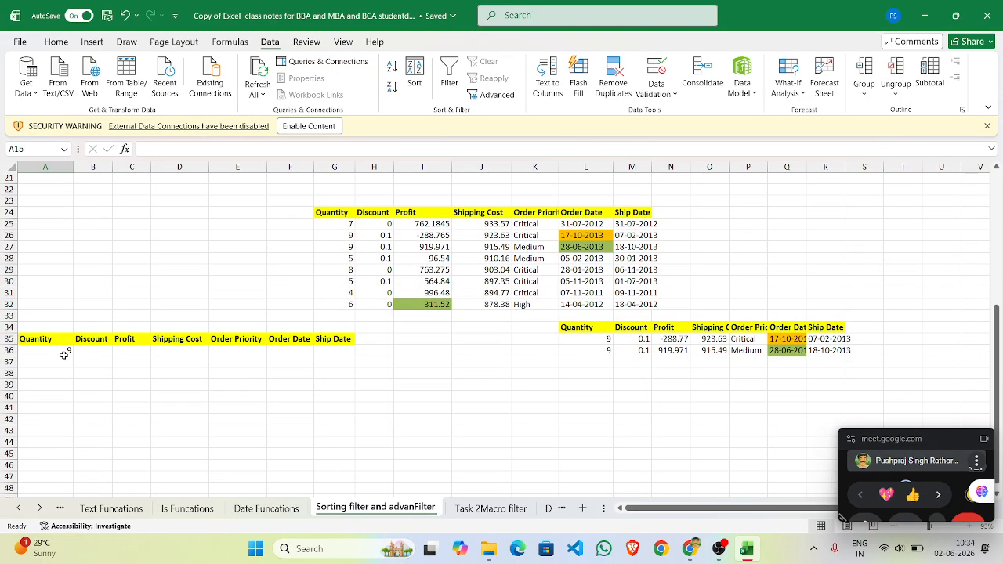
{"action": "left_click", "coordinate": [66, 357]}
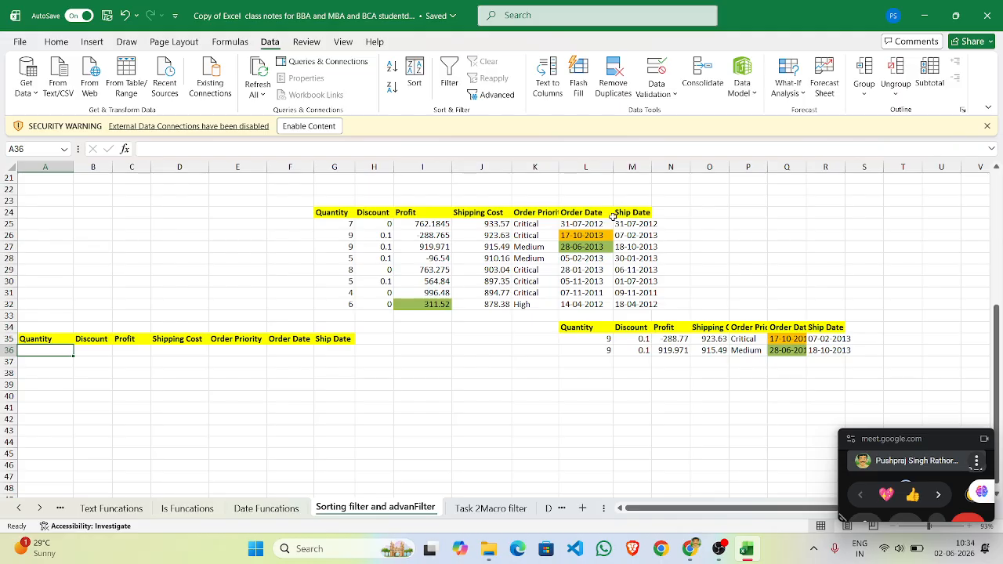
{"action": "left_click", "coordinate": [586, 222]}
{"action": "key", "text": "ctrl+c"}
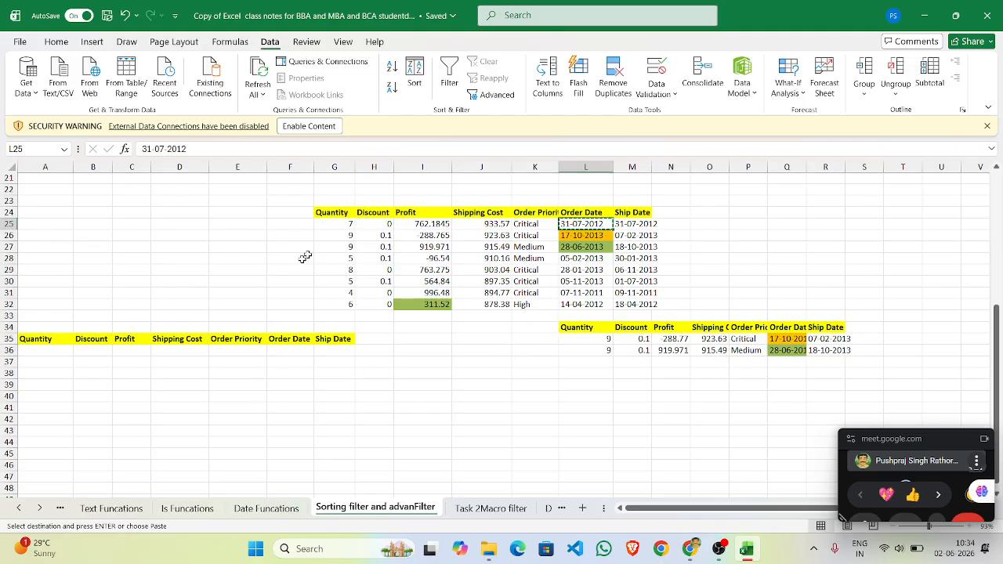
{"action": "left_click", "coordinate": [239, 349]}
{"action": "key", "text": "ctrl+v"}
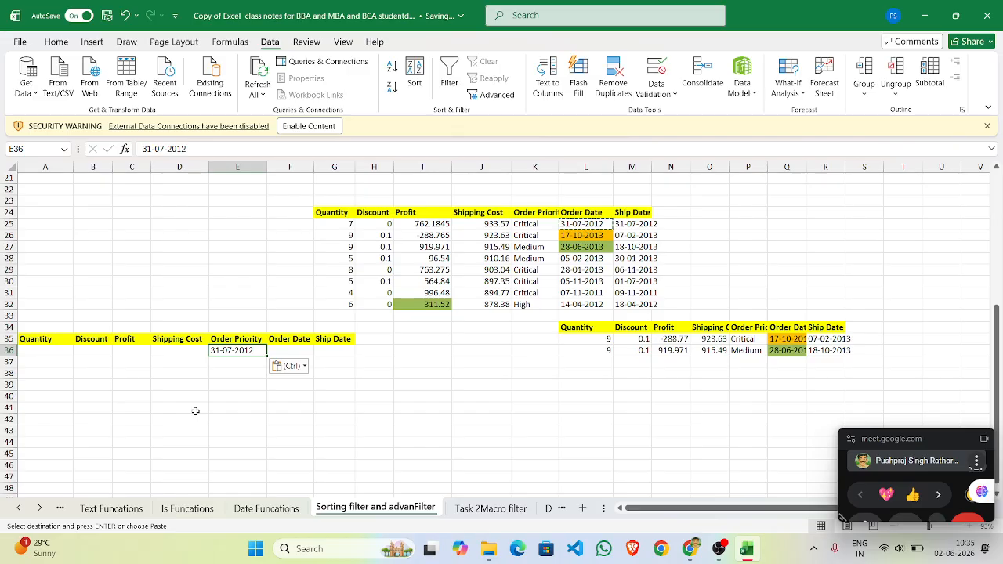
Try an Advanced Filter of G24:M32 with criteria A35:G36, copying to L34:R34, using the date under Order Priority
{"action": "left_click", "coordinate": [491, 97]}
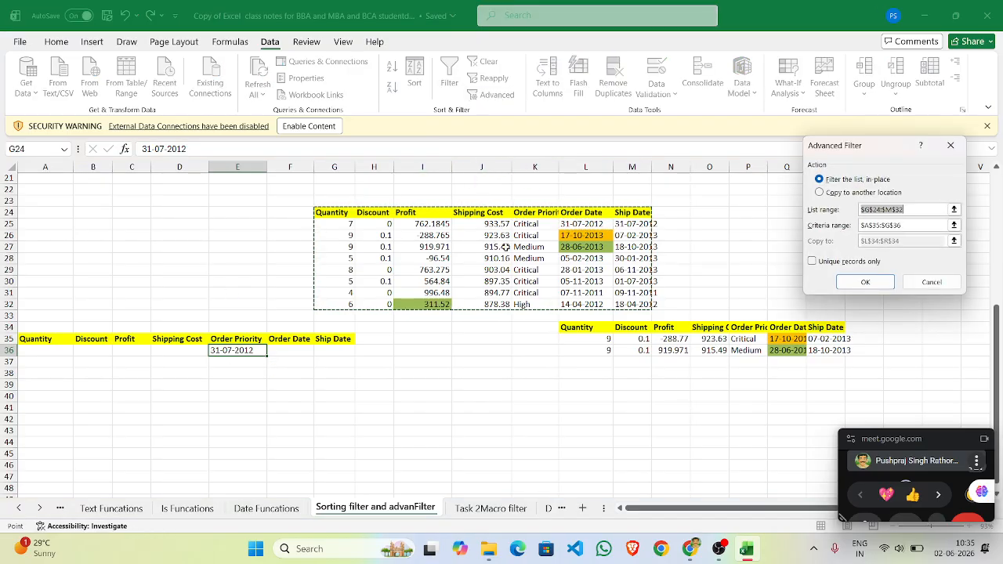
{"action": "left_click", "coordinate": [954, 226]}
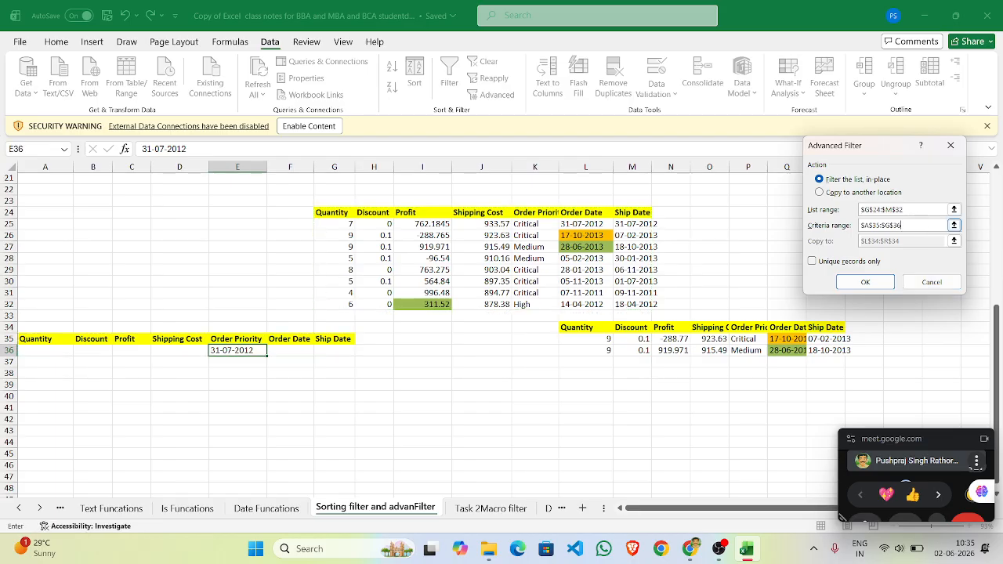
{"action": "left_click", "coordinate": [820, 193]}
{"action": "left_click", "coordinate": [907, 241]}
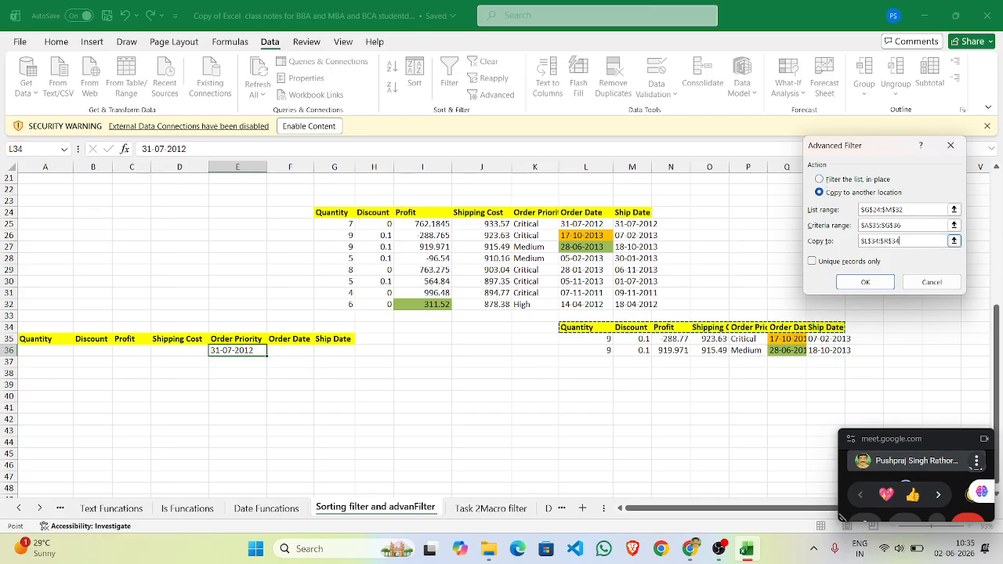
{"action": "left_click", "coordinate": [865, 282]}
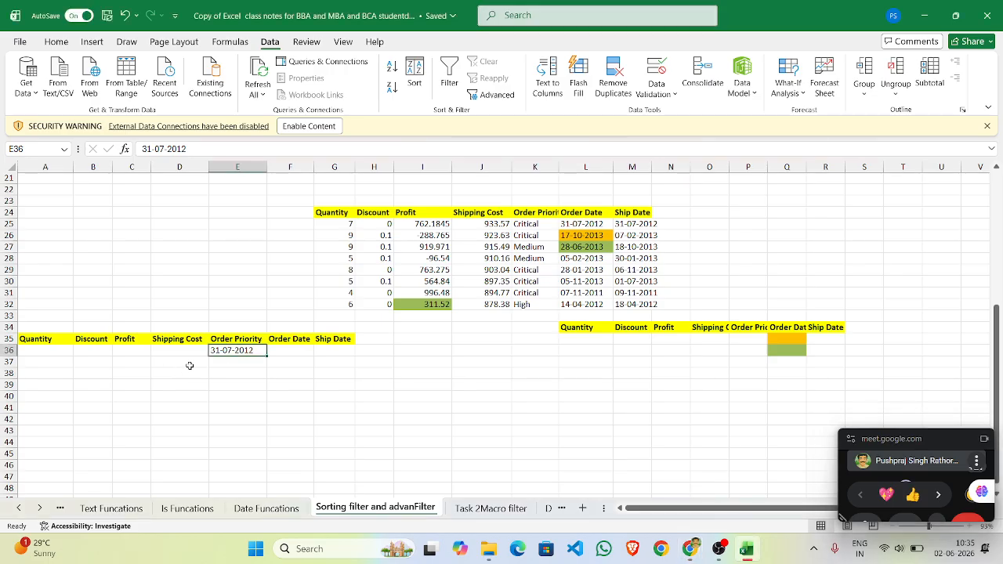
Copy the date criterion 31-07-2012 from E36 to F36 under Order Date and clear the Order Priority criterion
{"action": "left_click", "coordinate": [369, 405]}
{"action": "left_click", "coordinate": [224, 353]}
{"action": "key", "text": "ctrl+c"}
{"action": "left_click", "coordinate": [291, 354]}
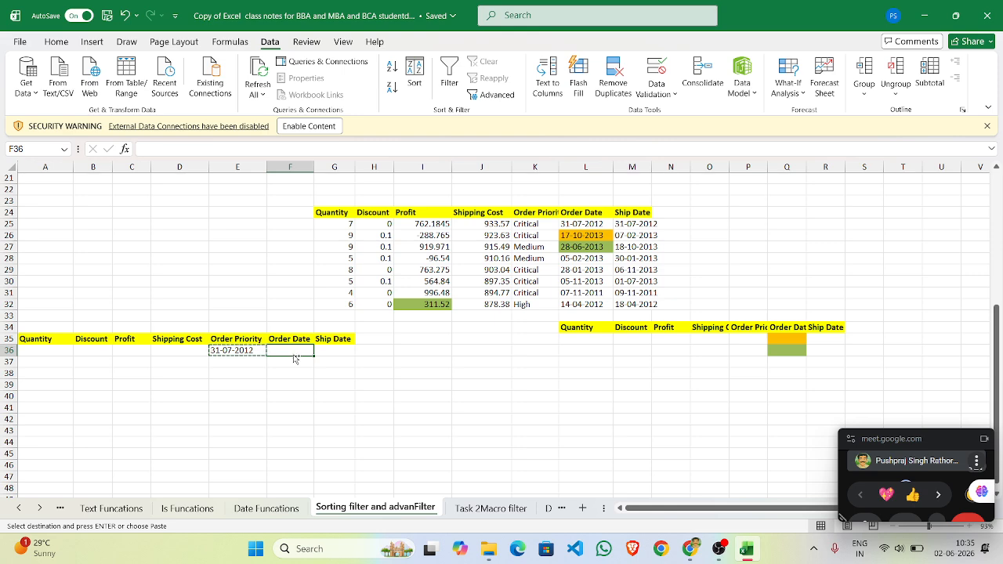
{"action": "key", "text": "ctrl+v"}
{"action": "left_click", "coordinate": [233, 349]}
{"action": "key", "text": "Delete"}
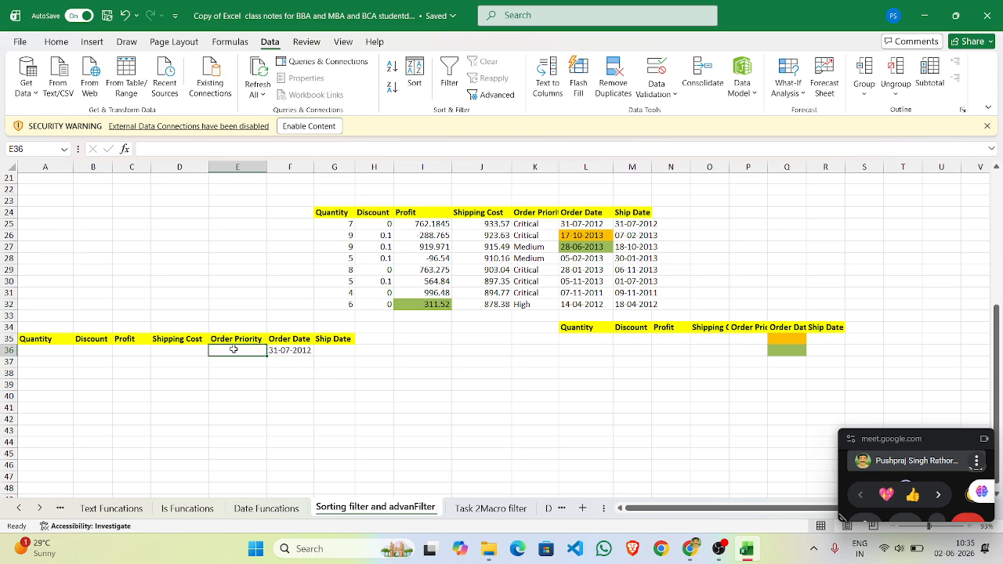
Run the Advanced Filter on G24:M32 with criteria A35:G36, copying the orders dated 31-07-2012 to L34:R34
{"action": "left_click", "coordinate": [416, 408]}
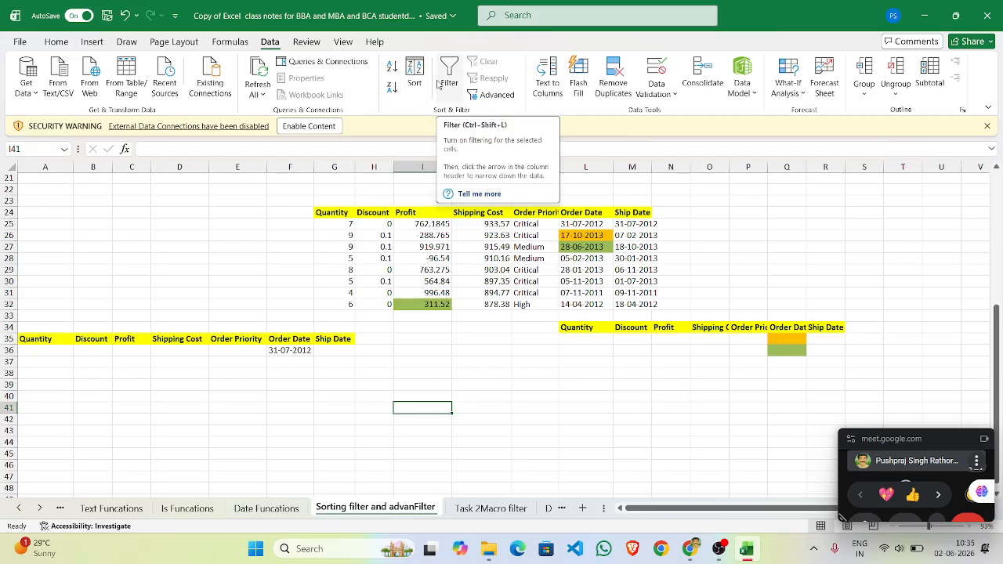
{"action": "left_click", "coordinate": [481, 95]}
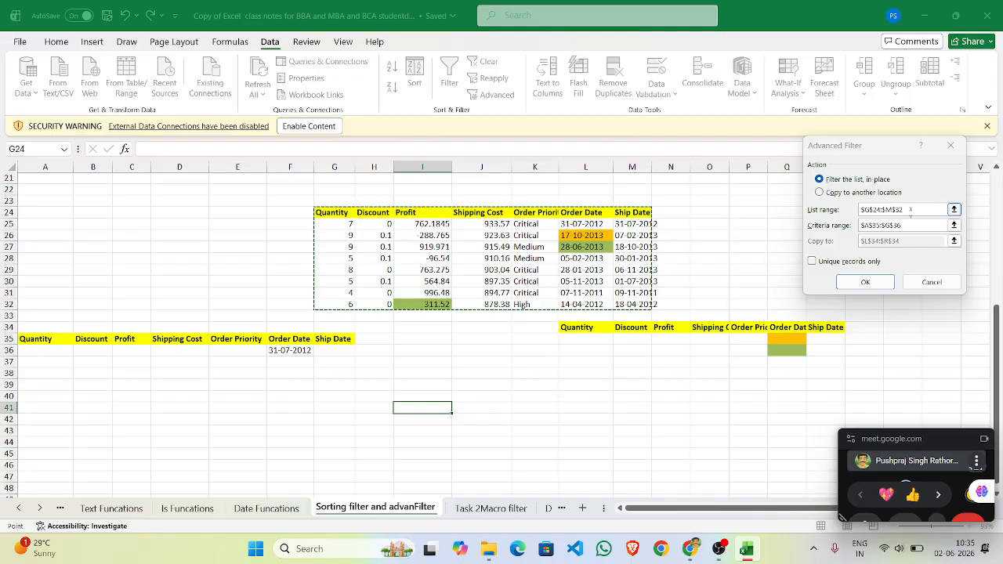
{"action": "left_click", "coordinate": [819, 193]}
{"action": "left_click", "coordinate": [902, 242]}
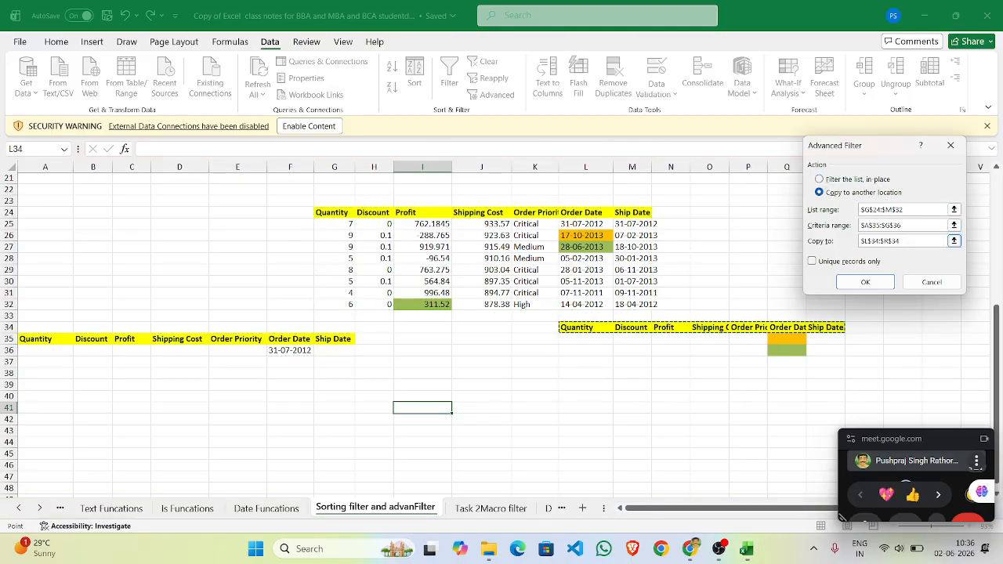
{"action": "left_click", "coordinate": [874, 288]}
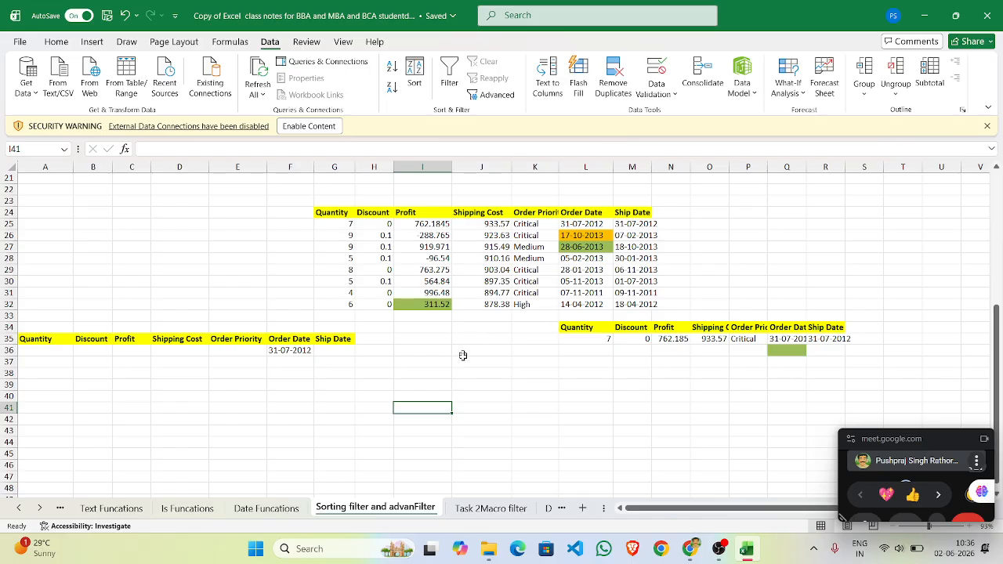
Look over the lower order table with its Order Date criterion and filter output, alongside the upper Advanced Filter example
{"action": "left_click", "coordinate": [591, 394]}
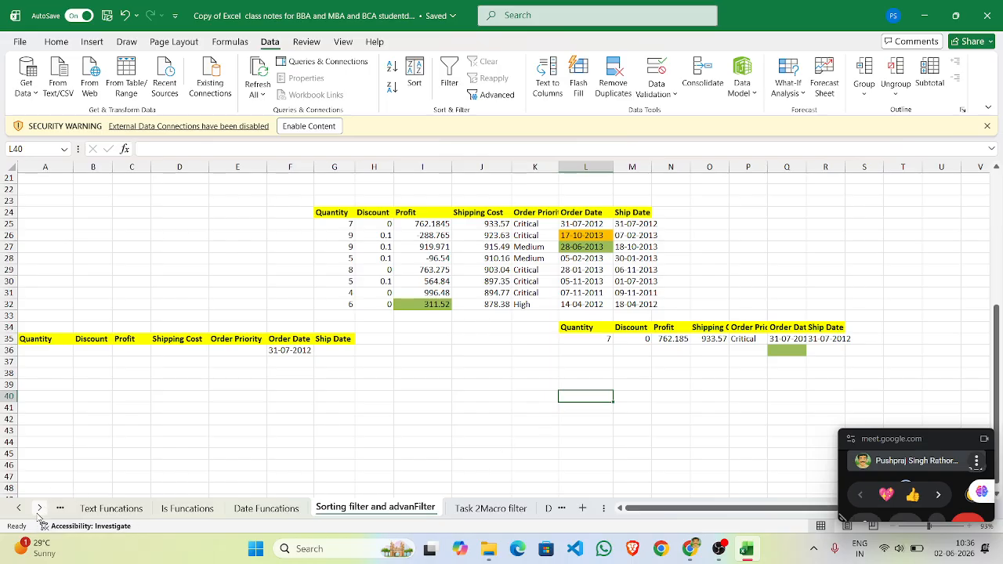
{"action": "left_click", "coordinate": [203, 432]}
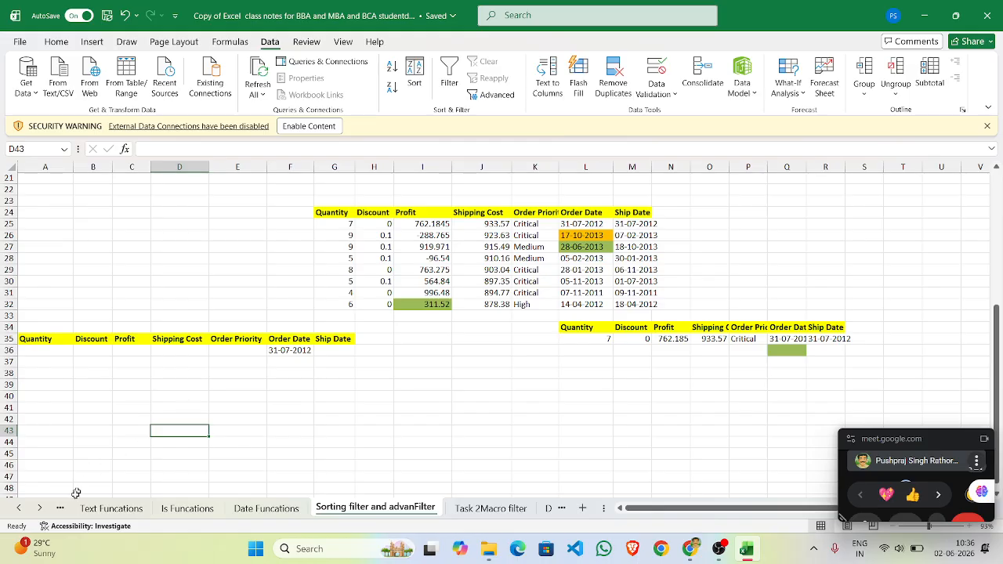
{"action": "left_click", "coordinate": [43, 509]}
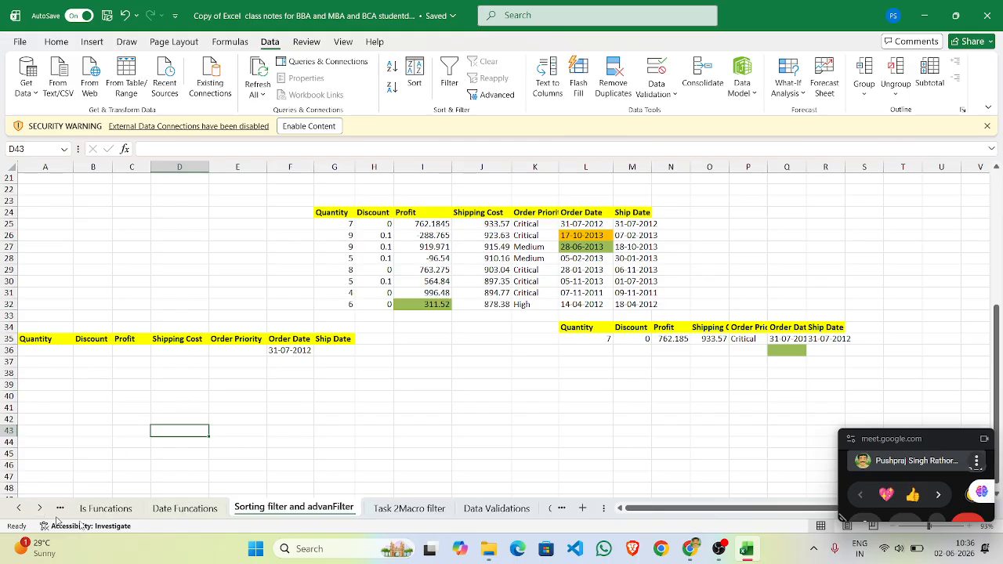
{"action": "left_click", "coordinate": [456, 342]}
{"action": "scroll", "coordinate": [455, 342], "scroll_direction": "right", "scroll_amount": 5}
{"action": "scroll", "coordinate": [455, 342], "scroll_direction": "up", "scroll_amount": 1}
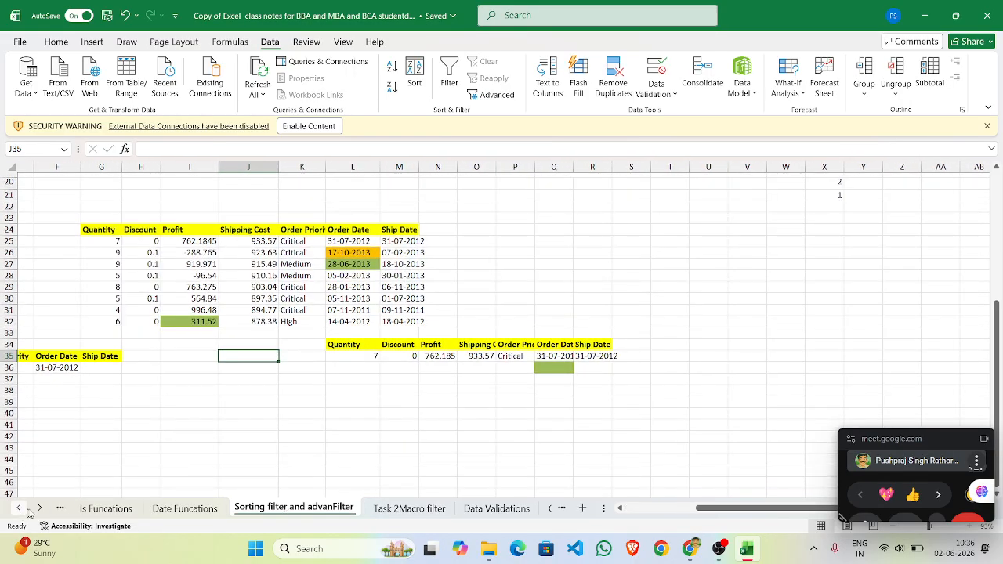
{"action": "left_click", "coordinate": [176, 378]}
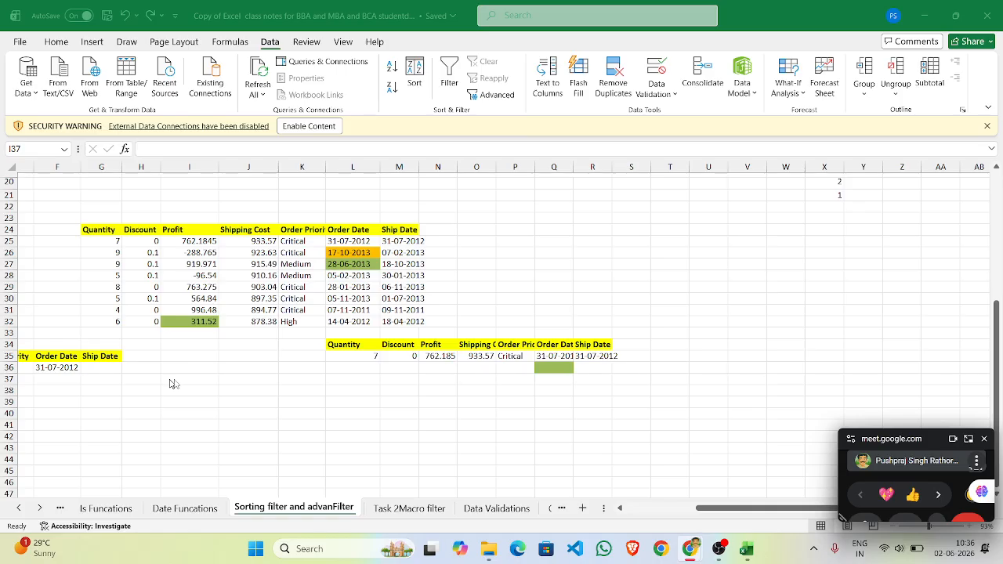
{"action": "left_click", "coordinate": [176, 382]}
{"action": "scroll", "coordinate": [536, 370], "scroll_direction": "down", "scroll_amount": 3}
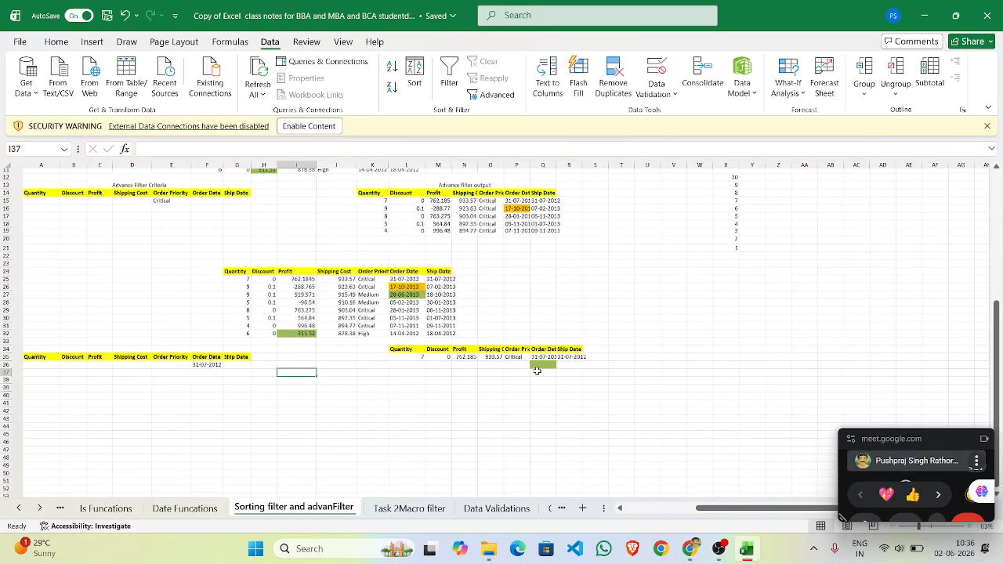
{"action": "scroll", "coordinate": [440, 405], "scroll_direction": "up", "scroll_amount": 6}
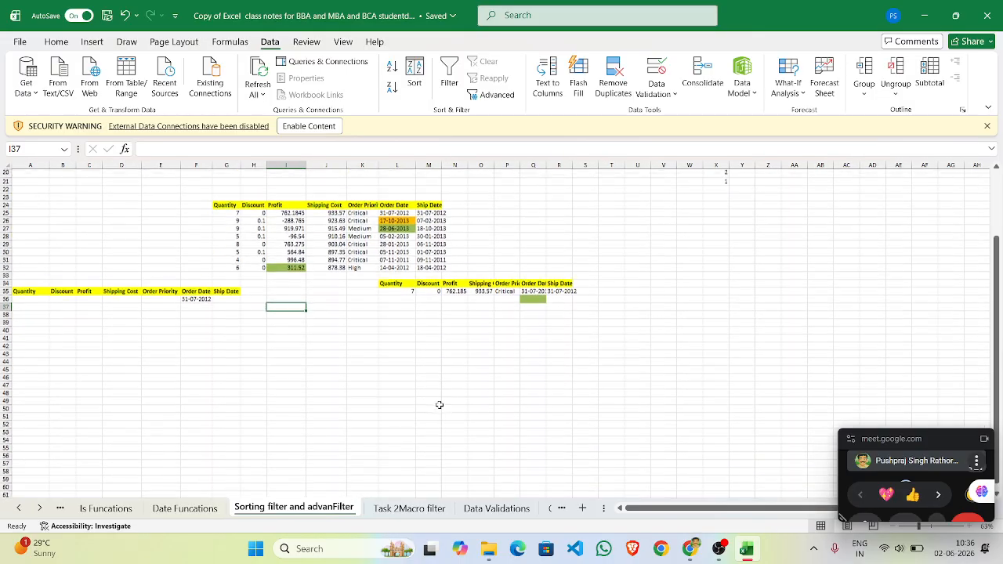
{"action": "scroll", "coordinate": [440, 404], "scroll_direction": "up", "scroll_amount": 8}
{"action": "scroll", "coordinate": [440, 404], "scroll_direction": "left", "scroll_amount": 4}
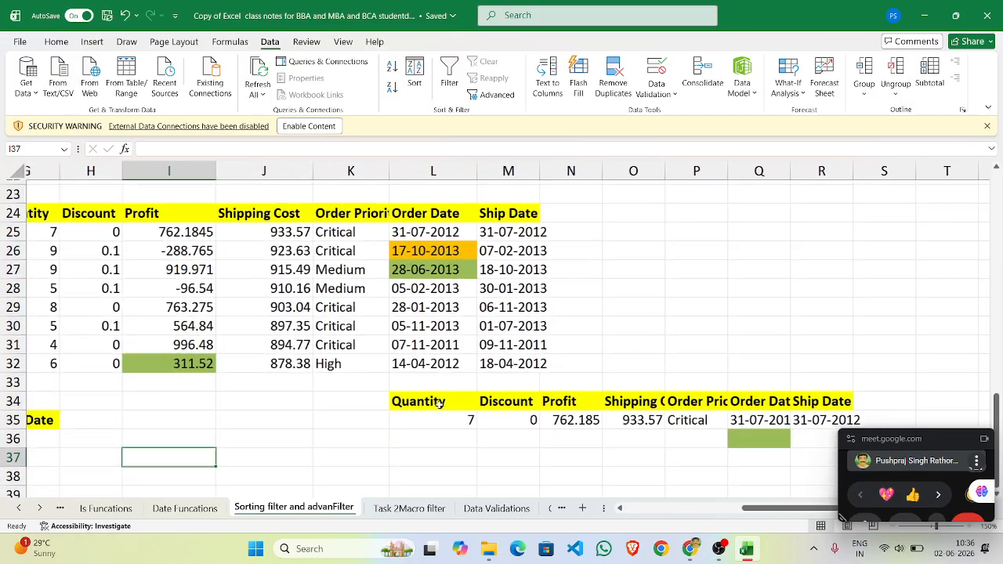
{"action": "scroll", "coordinate": [439, 406], "scroll_direction": "down", "scroll_amount": 3}
{"action": "scroll", "coordinate": [439, 404], "scroll_direction": "down", "scroll_amount": 3}
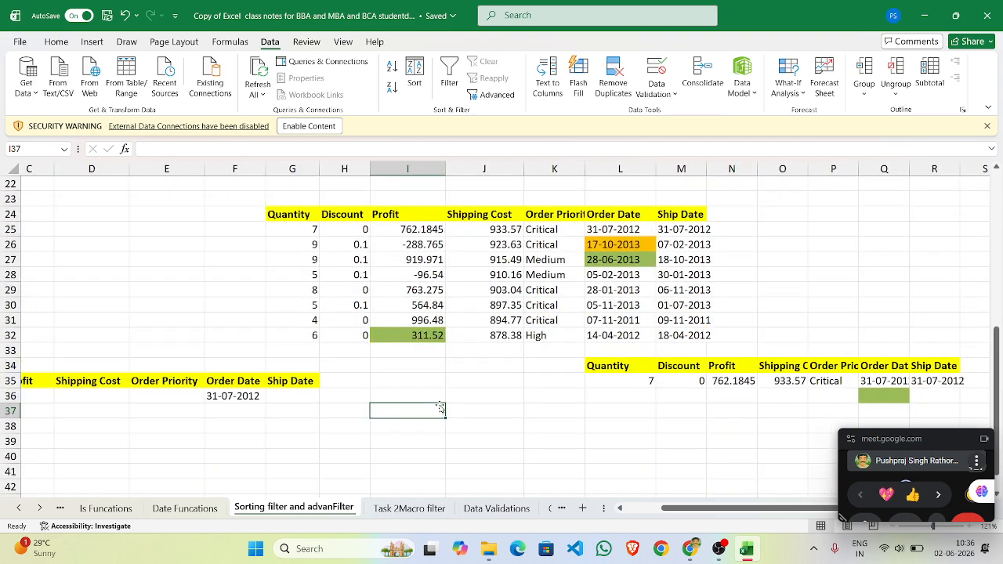
{"action": "left_click", "coordinate": [549, 418]}
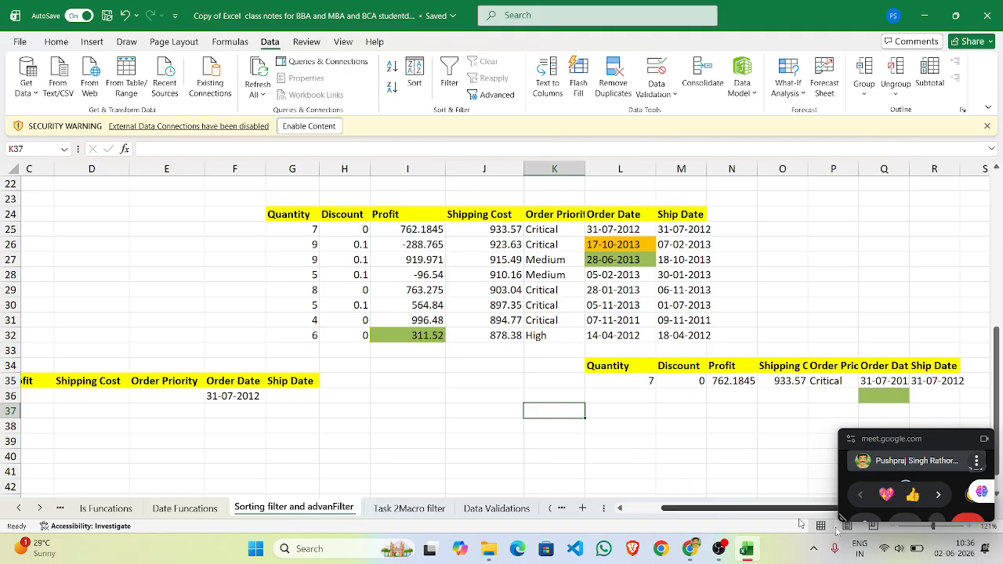
Resize the floating Meet window into a wider, shorter strip that covers fewer worksheet rows
{"action": "mouse_move", "coordinate": [868, 434]}
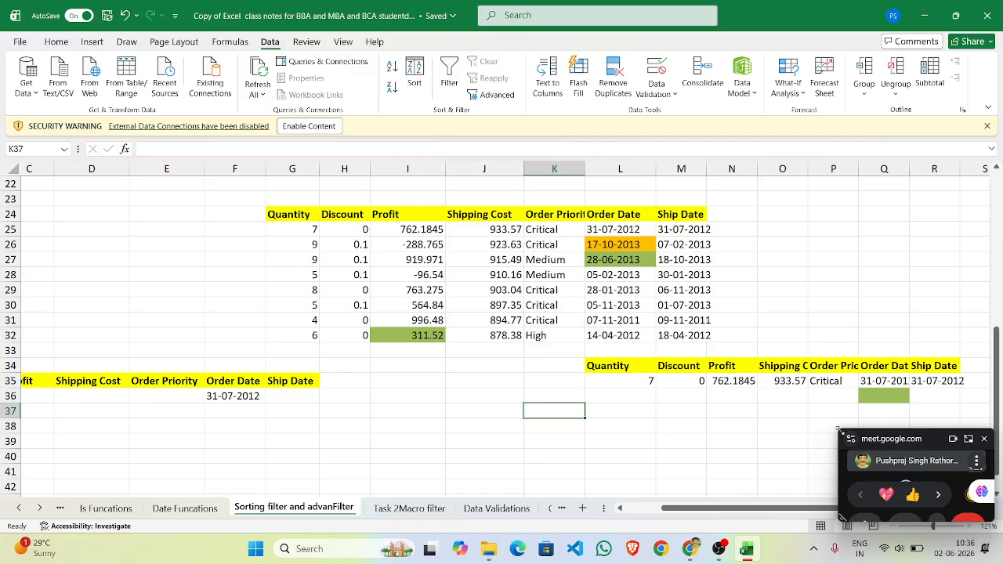
{"action": "left_click_drag", "start_coordinate": [840, 431], "coordinate": [754, 423]}
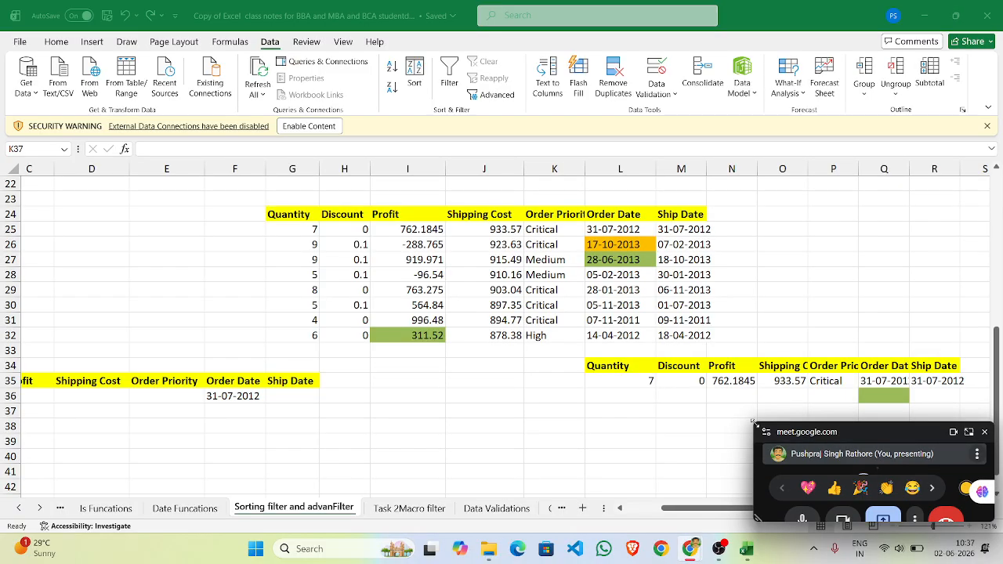
{"action": "left_click_drag", "start_coordinate": [754, 423], "coordinate": [787, 461]}
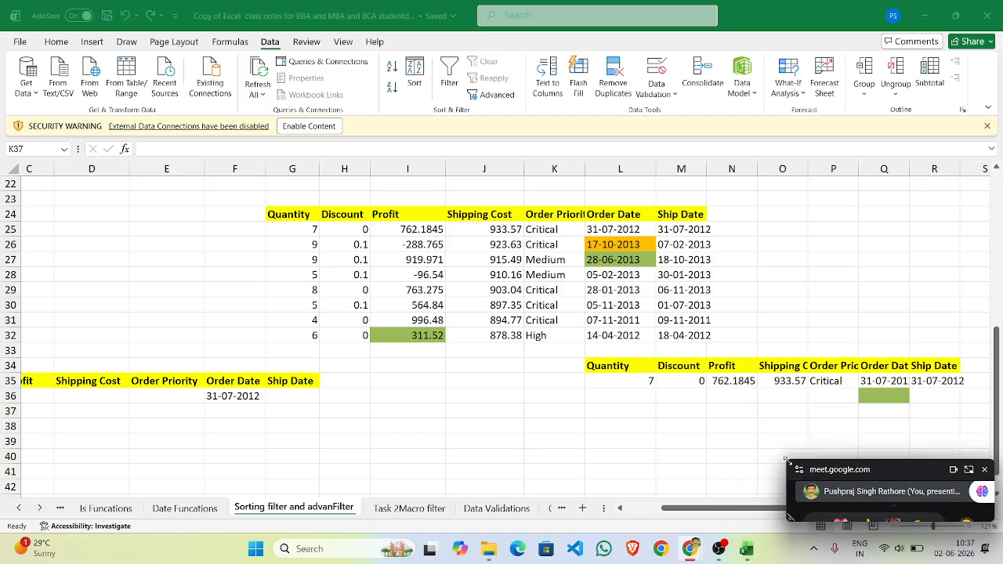
Switch to the Paste Special worksheet
{"action": "left_click", "coordinate": [42, 508]}
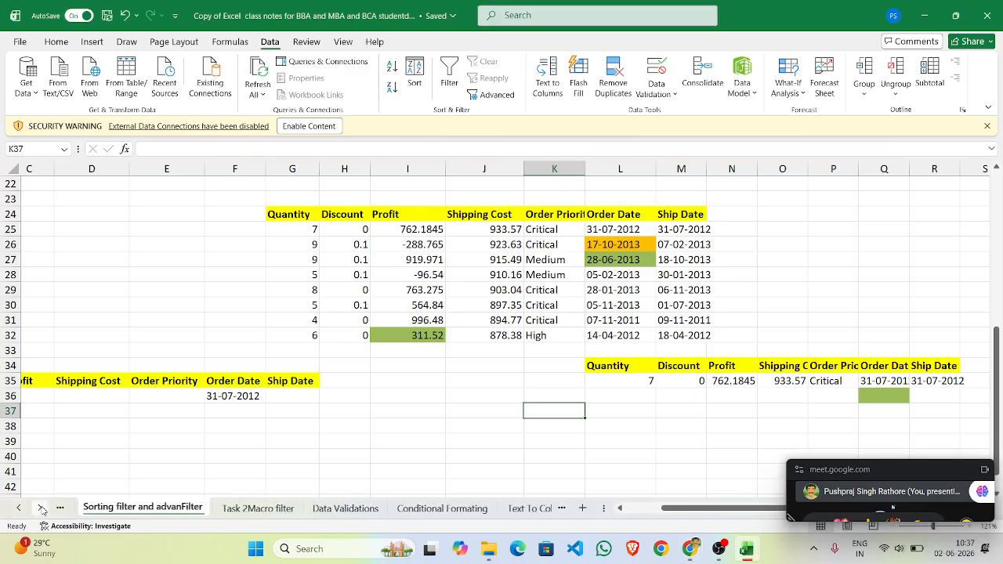
{"action": "left_click", "coordinate": [41, 508]}
{"action": "left_click", "coordinate": [41, 508]}
{"action": "left_click", "coordinate": [42, 508]}
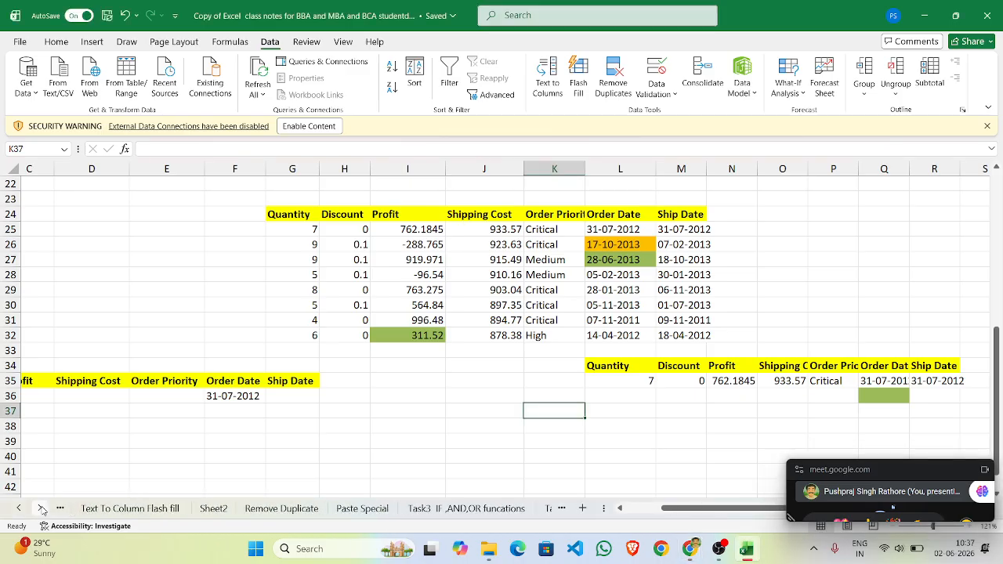
{"action": "left_click", "coordinate": [371, 510]}
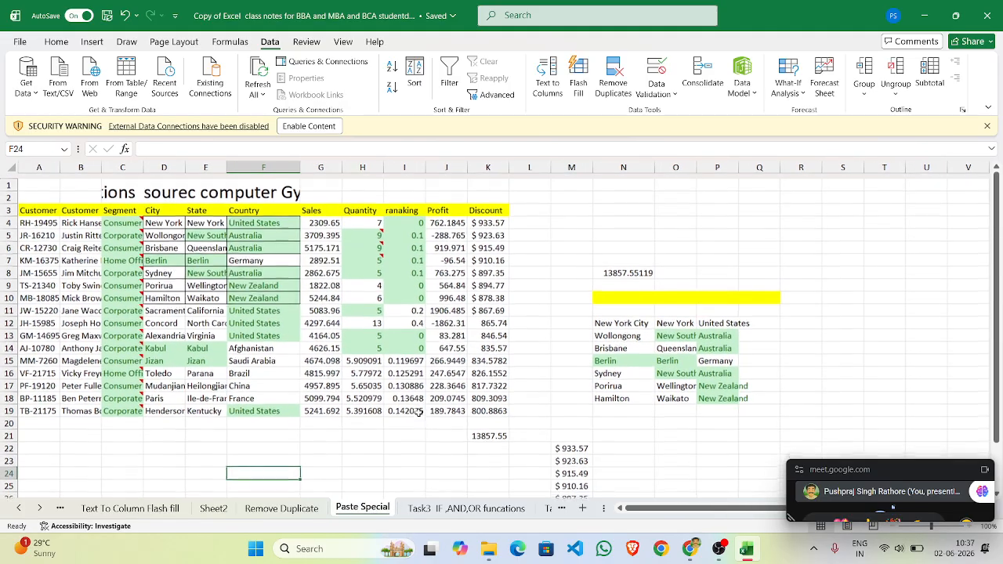
Narrow columns B and F of the customer table and look over the data around it
{"action": "left_click_drag", "start_coordinate": [101, 168], "coordinate": [77, 168]}
{"action": "mouse_move", "coordinate": [275, 166]}
{"action": "left_mouse_down"}
{"action": "mouse_move", "coordinate": [533, 169]}
{"action": "mouse_move", "coordinate": [274, 168]}
{"action": "left_mouse_up"}
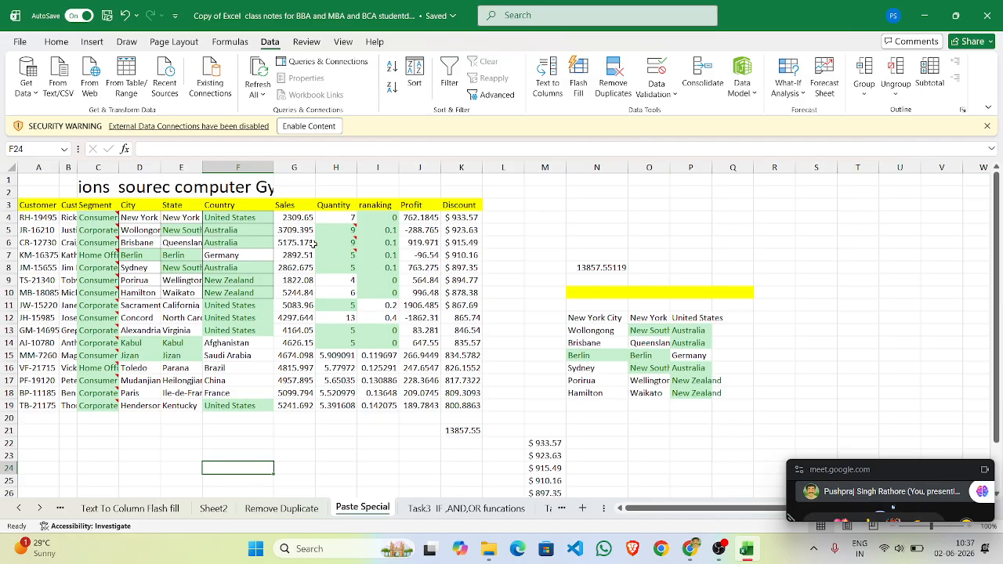
{"action": "left_click", "coordinate": [338, 441]}
{"action": "scroll", "coordinate": [338, 440], "scroll_direction": "down", "scroll_amount": 2}
{"action": "scroll", "coordinate": [337, 440], "scroll_direction": "up", "scroll_amount": 2}
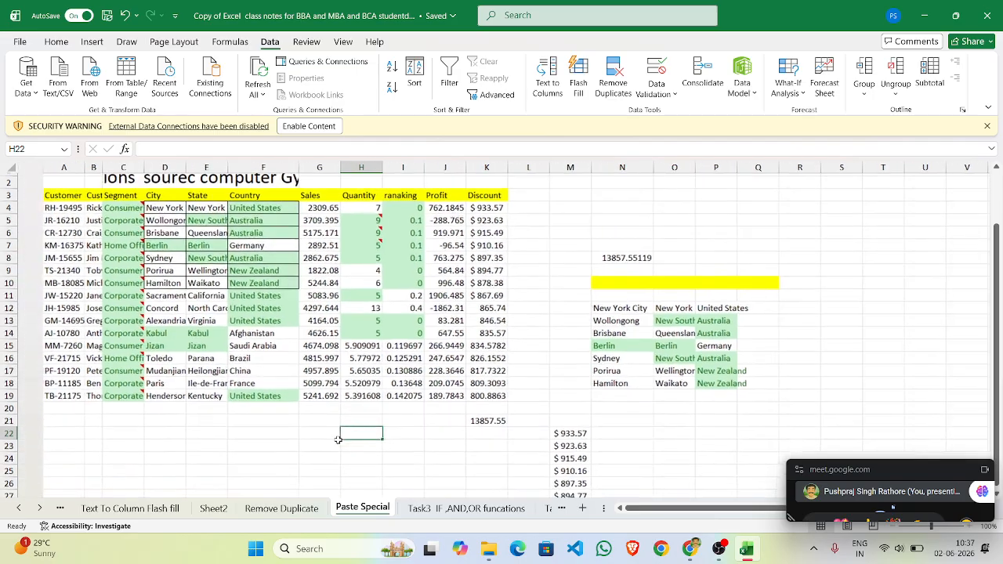
{"action": "scroll", "coordinate": [338, 440], "scroll_direction": "down", "scroll_amount": 2}
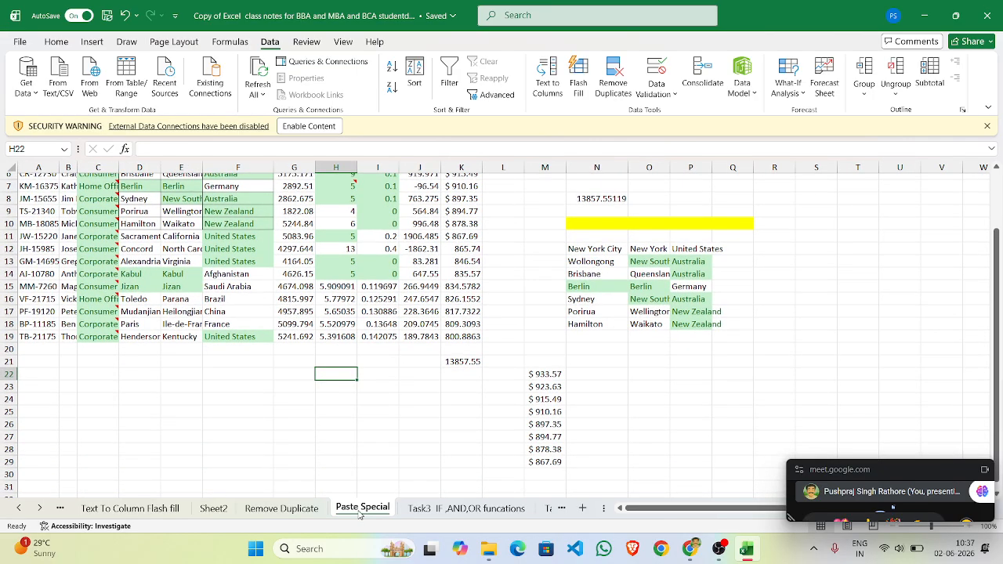
{"action": "scroll", "coordinate": [396, 394], "scroll_direction": "up", "scroll_amount": 2}
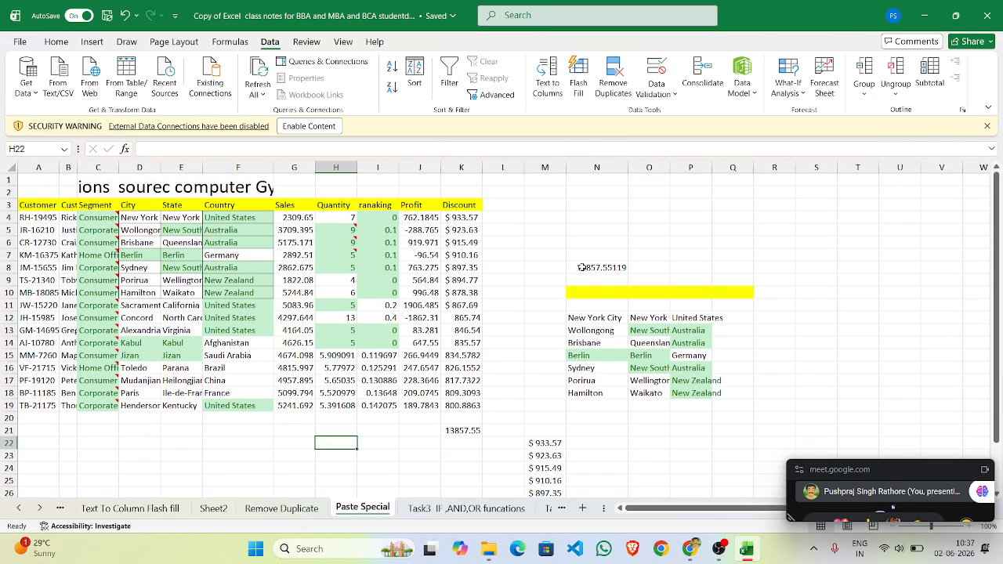
Delete the contents of N8:Q18 beside the customer table
{"action": "left_click_drag", "start_coordinate": [583, 268], "coordinate": [729, 394]}
{"action": "key", "text": "Delete"}
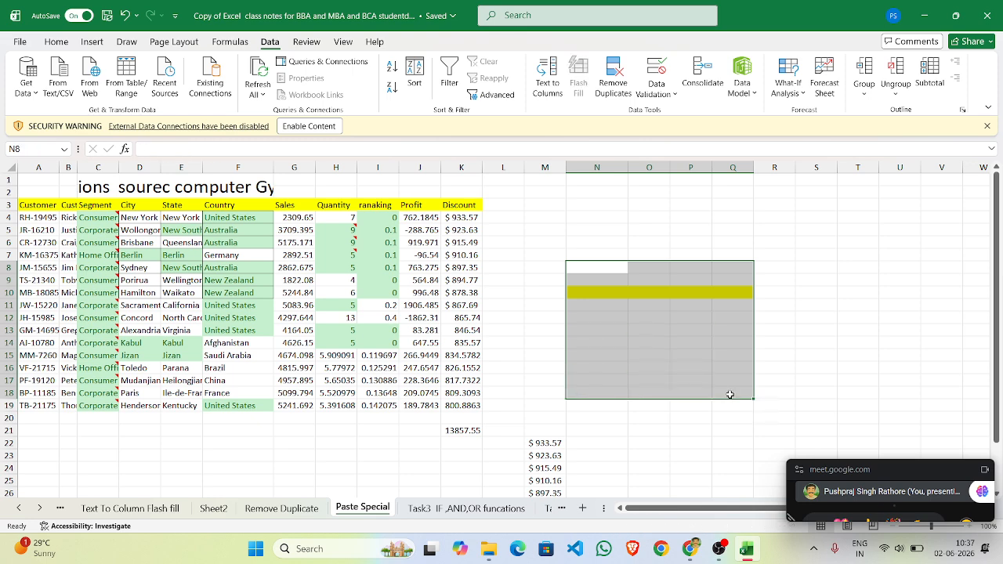
{"action": "left_click", "coordinate": [718, 358]}
Remove the yellow fill from cells N10:Q10
{"action": "left_click", "coordinate": [587, 290]}
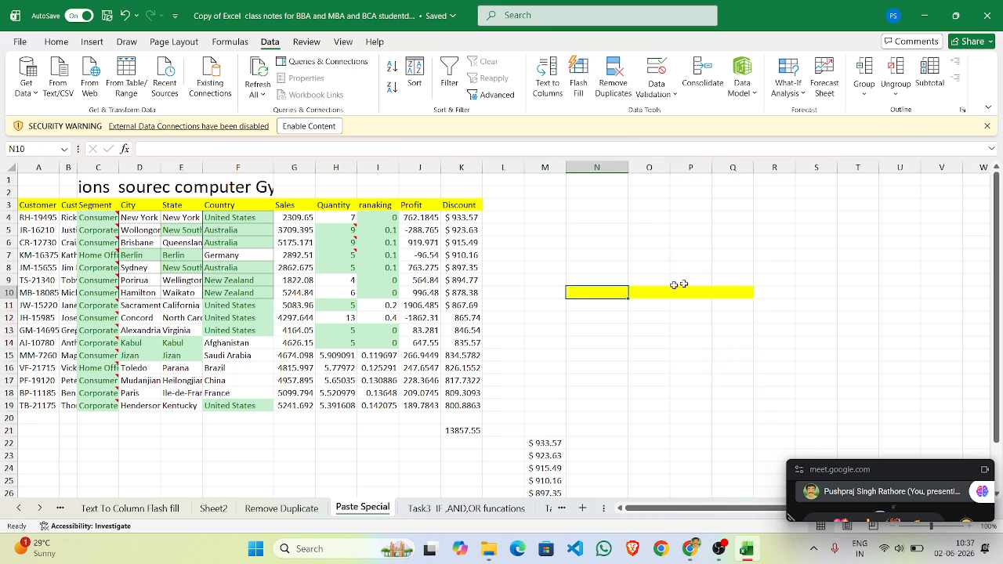
{"action": "left_click_drag", "start_coordinate": [744, 292], "coordinate": [577, 292]}
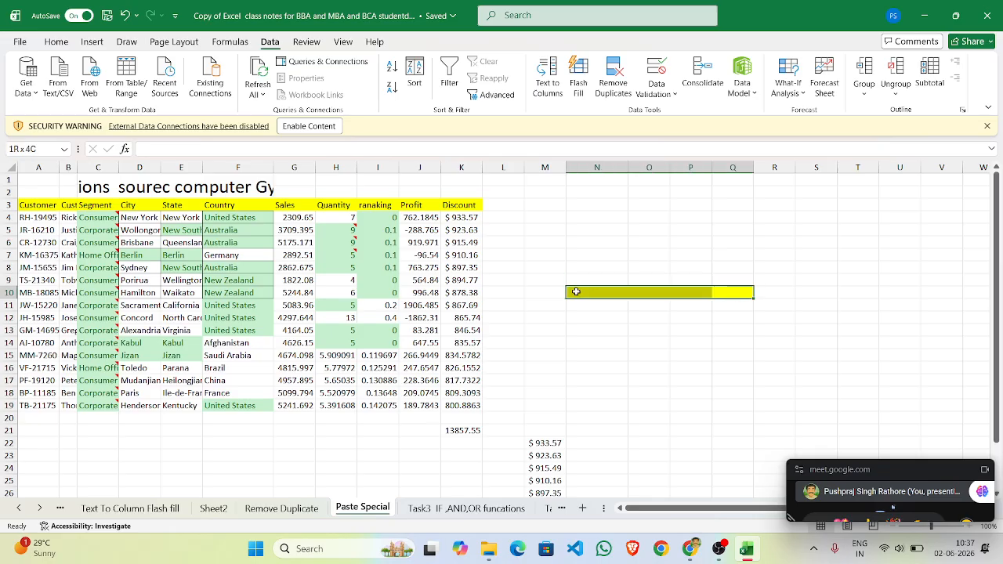
{"action": "left_click", "coordinate": [56, 41]}
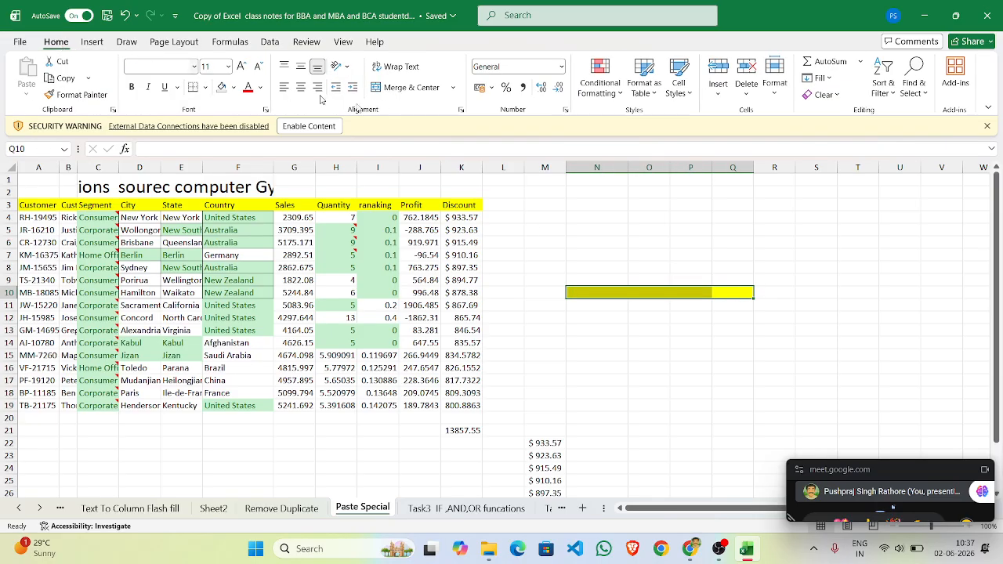
{"action": "left_click", "coordinate": [234, 89]}
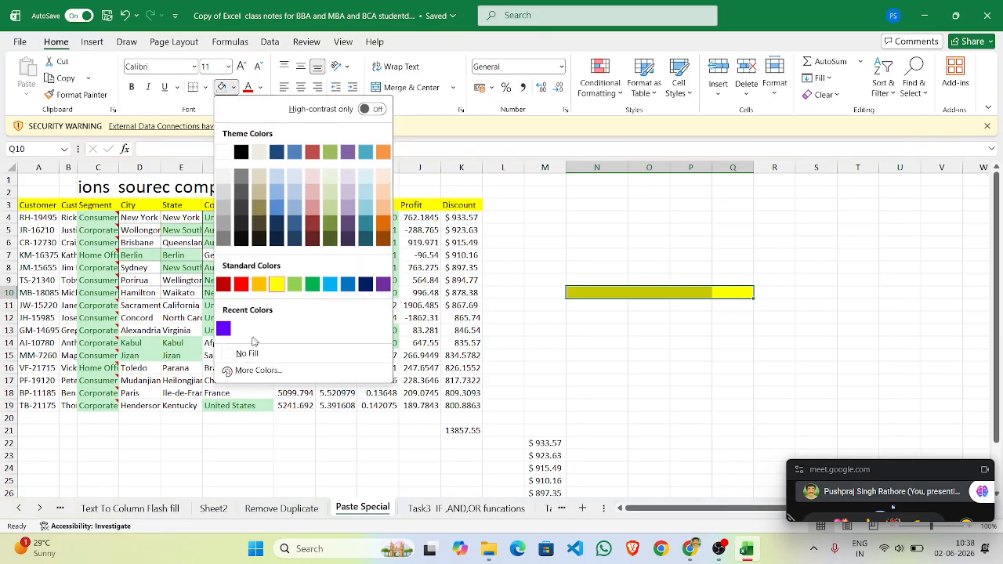
{"action": "left_click", "coordinate": [229, 354]}
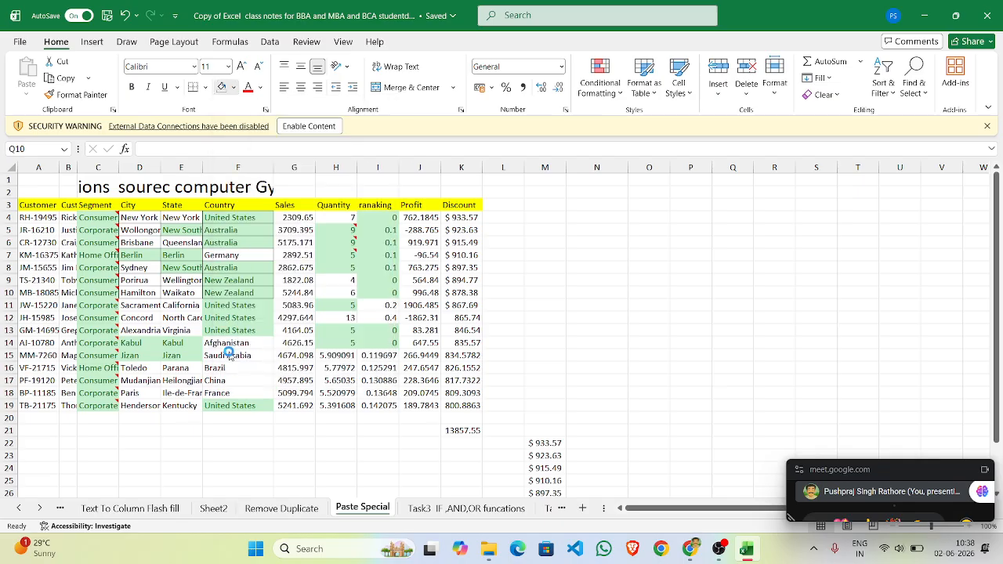
Delete the contents of K21:M30 below the customer table
{"action": "left_click", "coordinate": [572, 343]}
{"action": "scroll", "coordinate": [571, 341], "scroll_direction": "down", "scroll_amount": 4}
{"action": "left_click_drag", "start_coordinate": [473, 292], "coordinate": [560, 400]}
{"action": "key", "text": "Delete"}
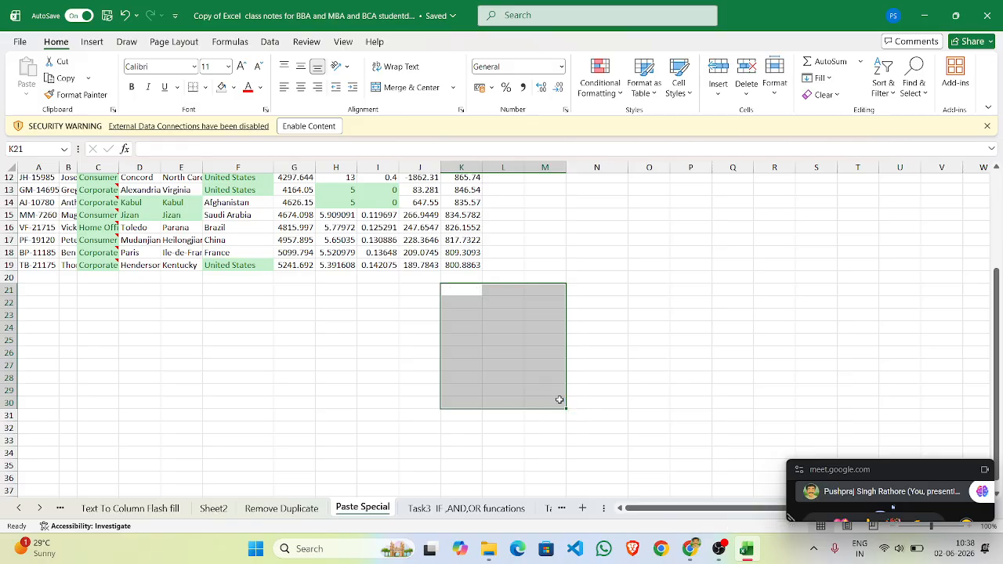
{"action": "left_click", "coordinate": [693, 329]}
{"action": "scroll", "coordinate": [693, 331], "scroll_direction": "up", "scroll_amount": 4}
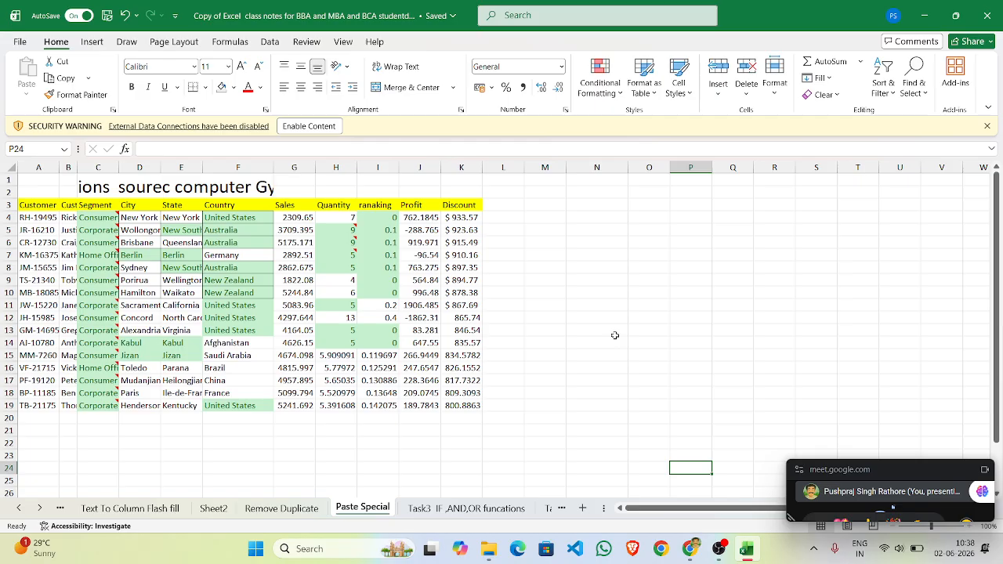
Narrow column N slightly in the cleared area beside the table
{"action": "left_click", "coordinate": [601, 296]}
{"action": "left_click", "coordinate": [611, 256]}
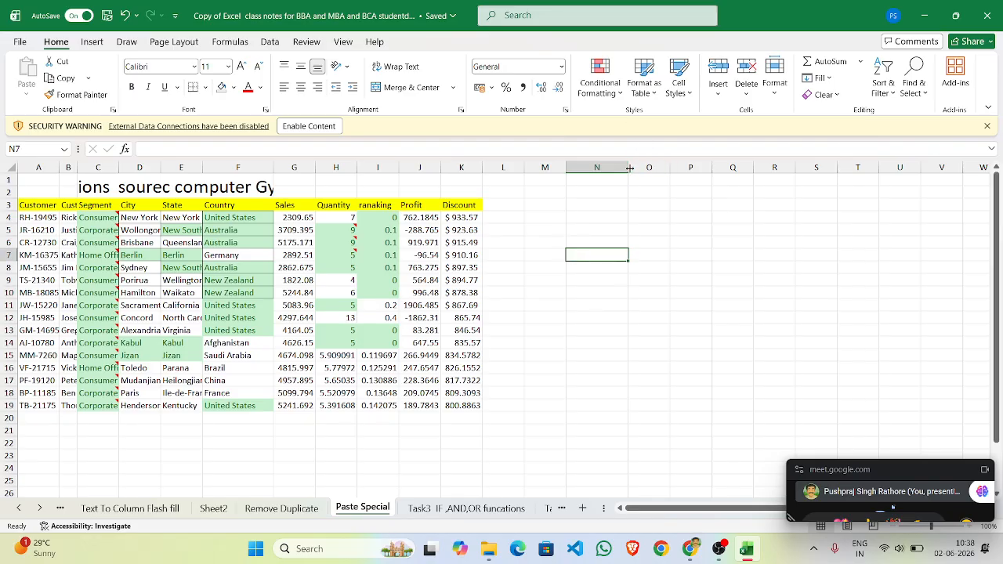
{"action": "left_click_drag", "start_coordinate": [629, 168], "coordinate": [612, 167]}
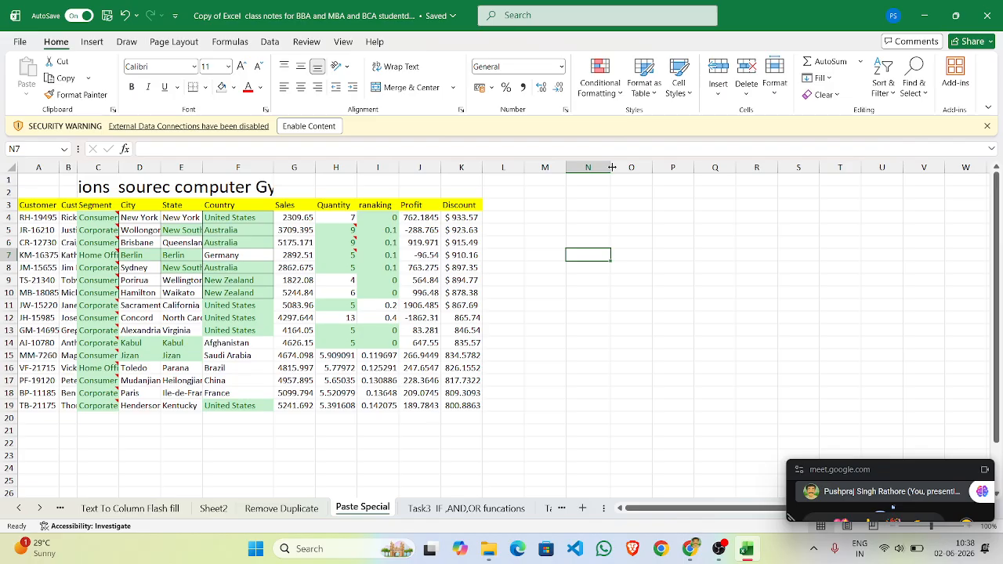
{"action": "left_click", "coordinate": [588, 238]}
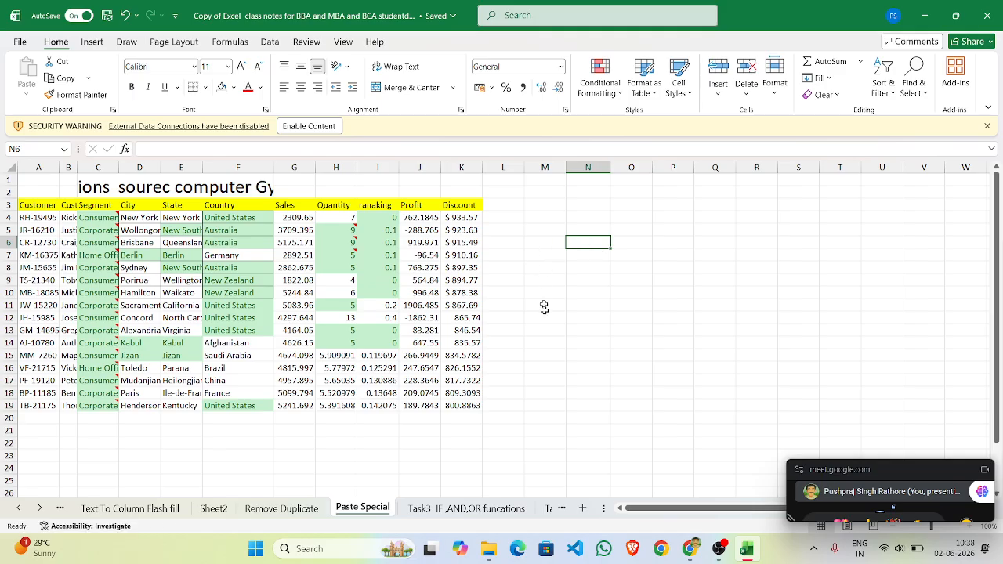
Copy the first Profit value, 762.1845, from J4 into O5 with an ordinary paste
{"action": "left_click", "coordinate": [418, 218]}
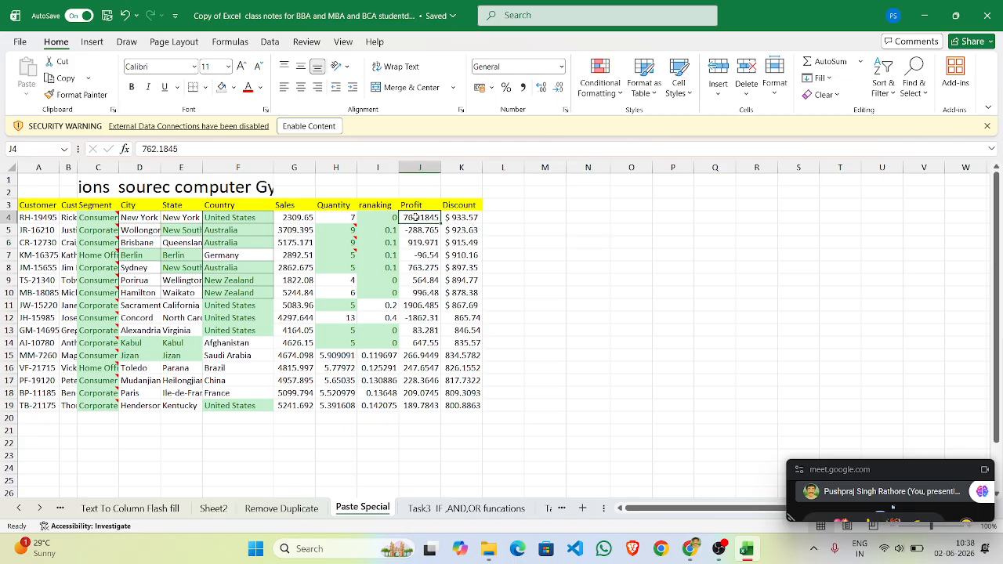
{"action": "key", "text": "ctrl+c"}
{"action": "left_click", "coordinate": [614, 228]}
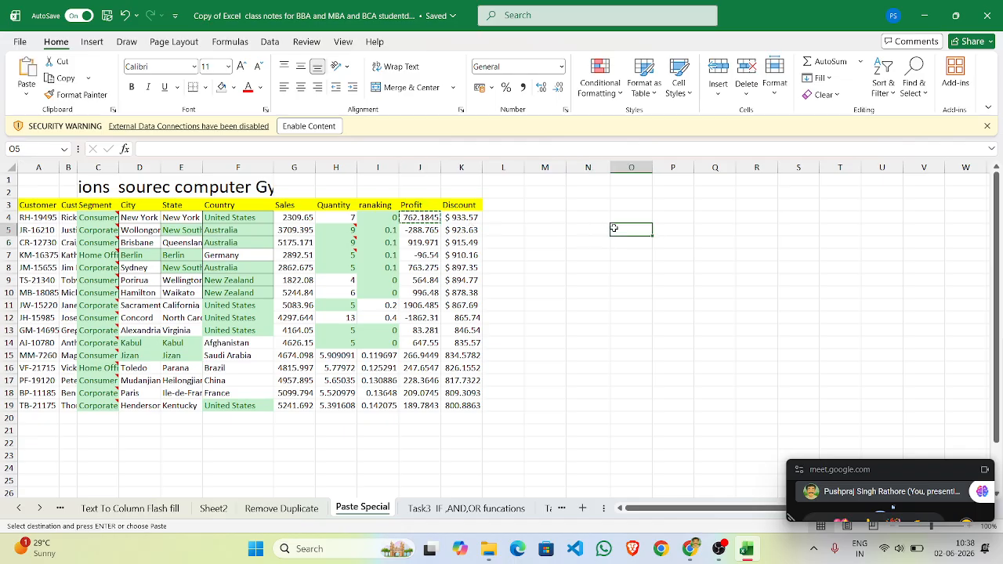
{"action": "key", "text": "ctrl+v"}
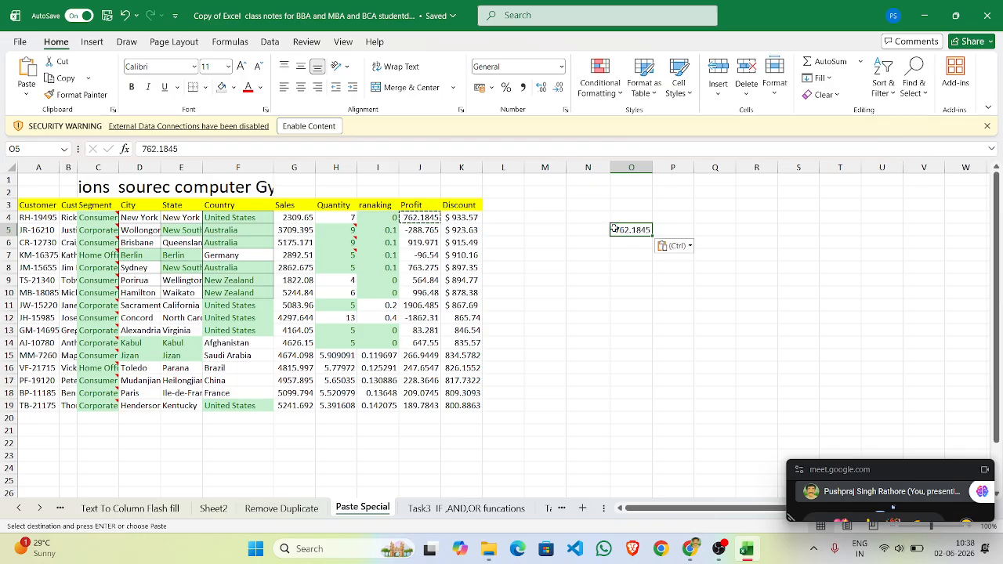
{"action": "left_click", "coordinate": [630, 254]}
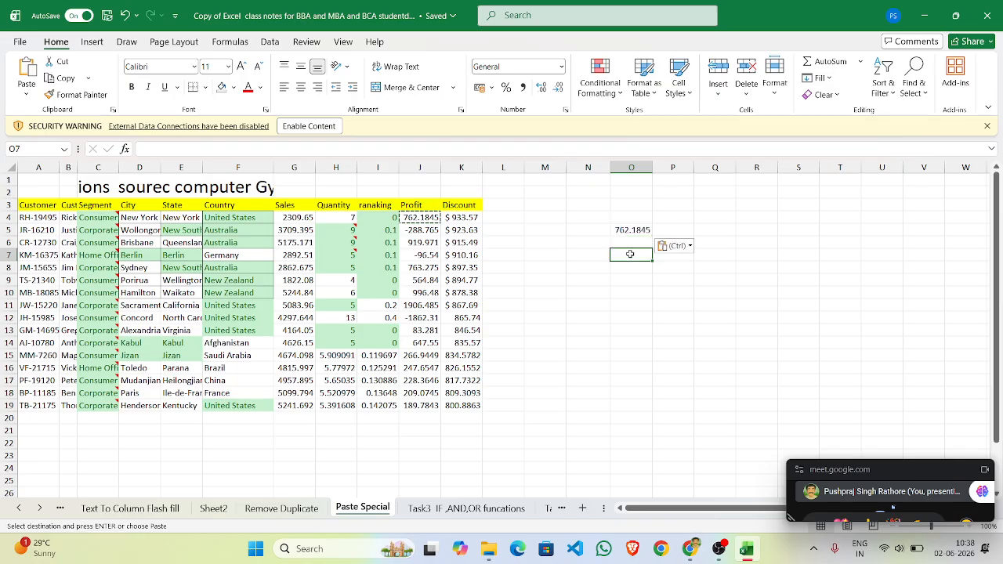
Paste the copied J4 Profit value into N7 using the standard Paste option
{"action": "left_click", "coordinate": [432, 215]}
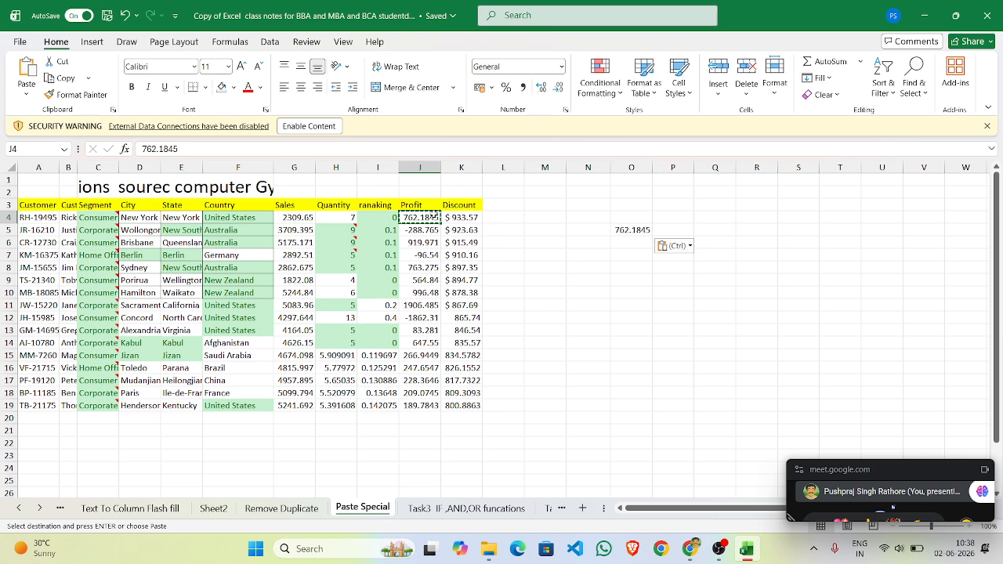
{"action": "right_click", "coordinate": [433, 215]}
{"action": "left_click", "coordinate": [471, 168]}
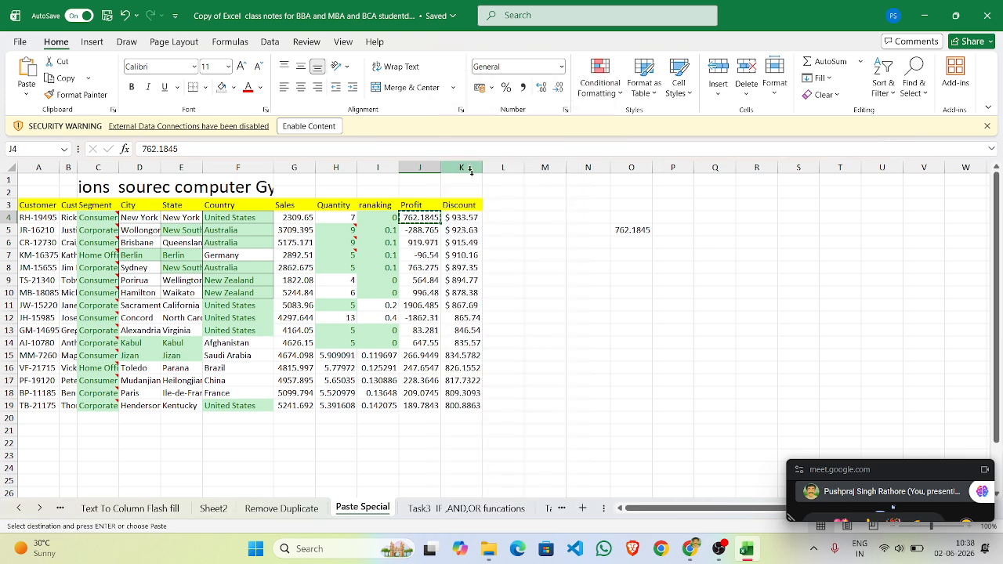
{"action": "left_click", "coordinate": [600, 255]}
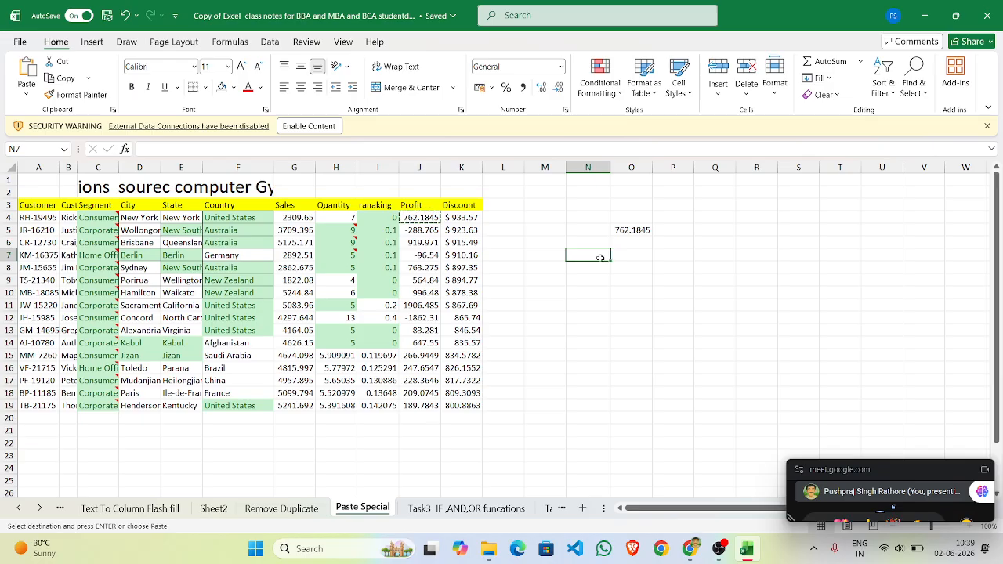
{"action": "right_click", "coordinate": [601, 257]}
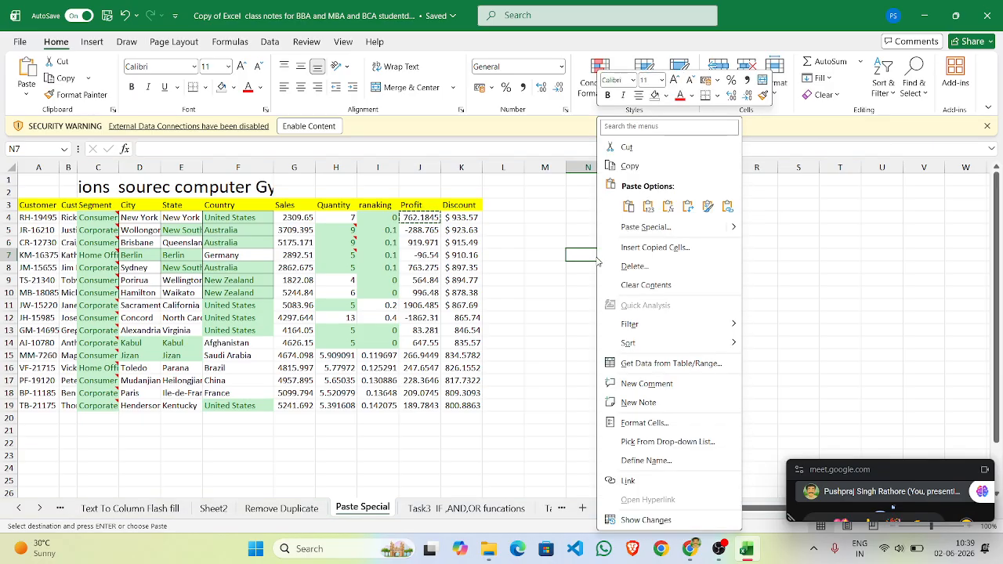
{"action": "left_click", "coordinate": [628, 208]}
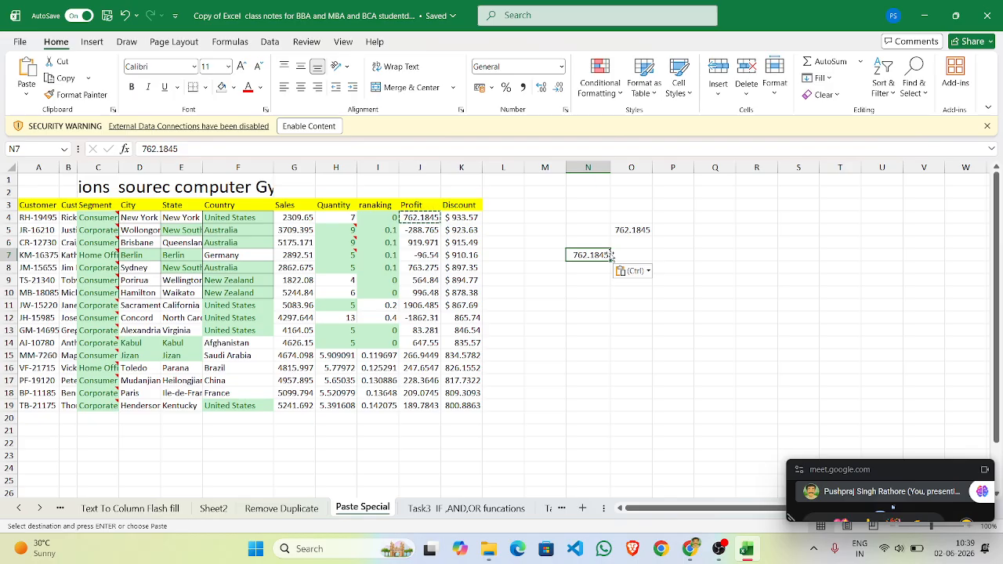
Paste the copied J4 Profit value into N9 as a link using the Paste Special dialog
{"action": "left_click", "coordinate": [579, 291]}
{"action": "left_click", "coordinate": [579, 284]}
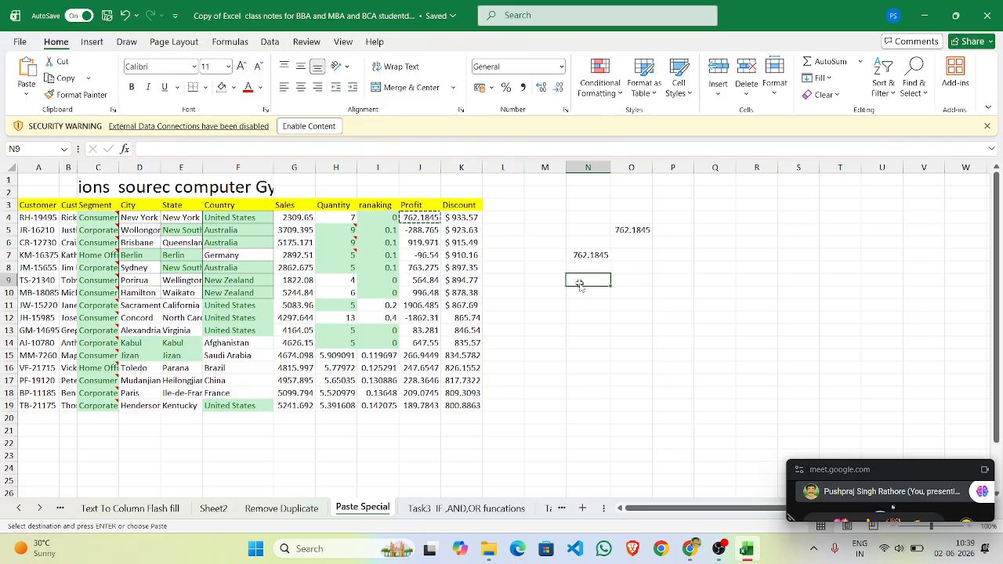
{"action": "right_click", "coordinate": [579, 282]}
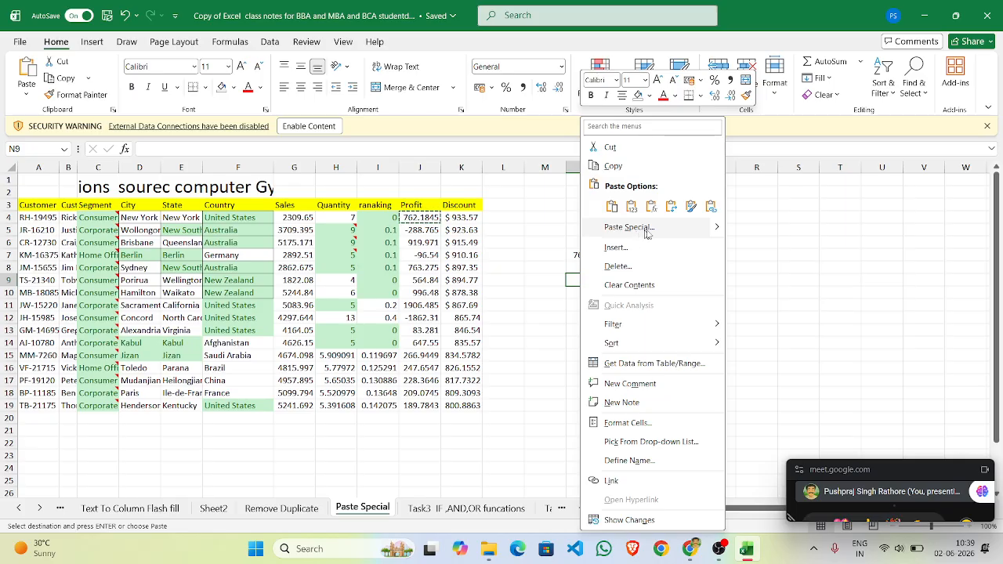
{"action": "mouse_move", "coordinate": [718, 232]}
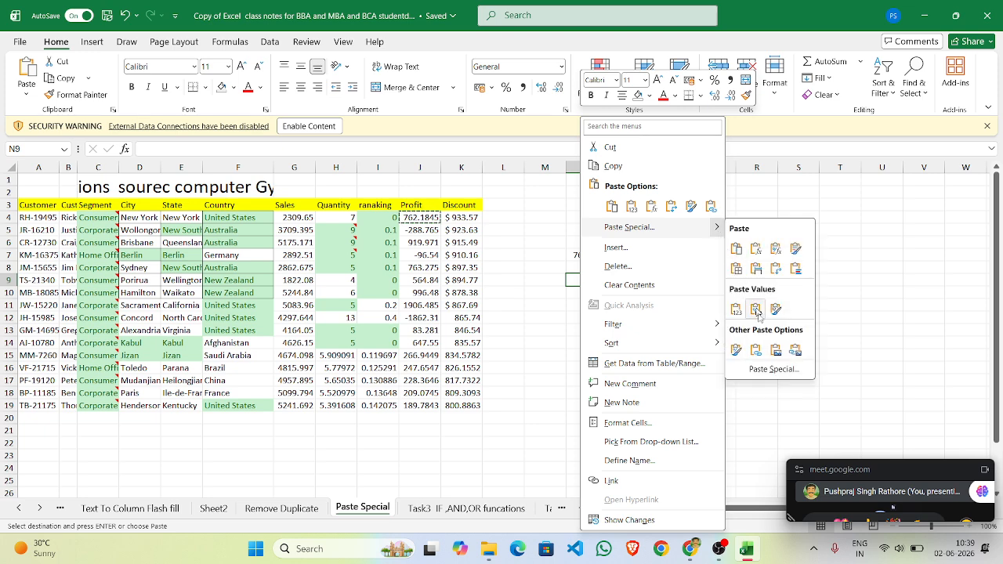
{"action": "left_click", "coordinate": [761, 371]}
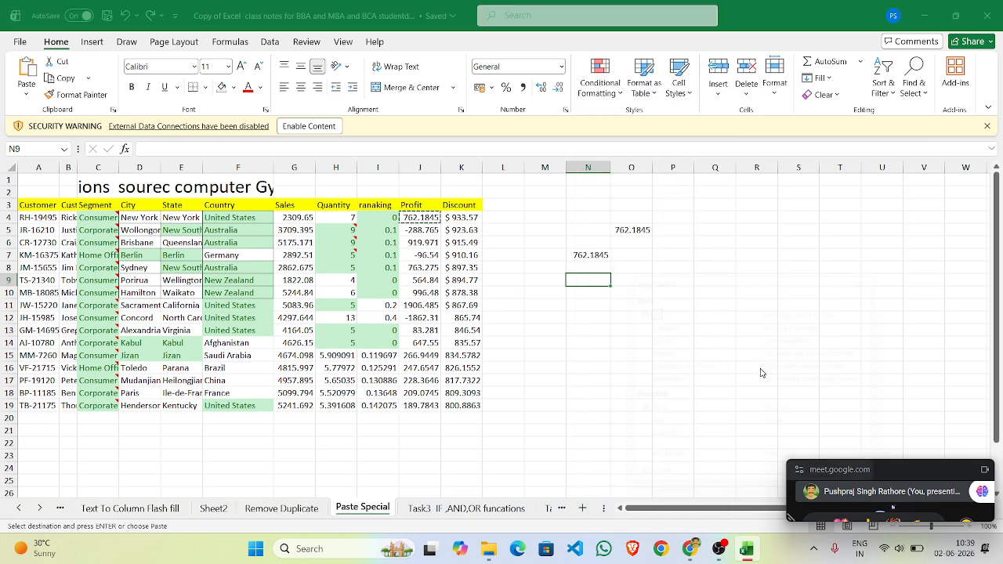
{"action": "left_click_drag", "start_coordinate": [731, 282], "coordinate": [808, 178]}
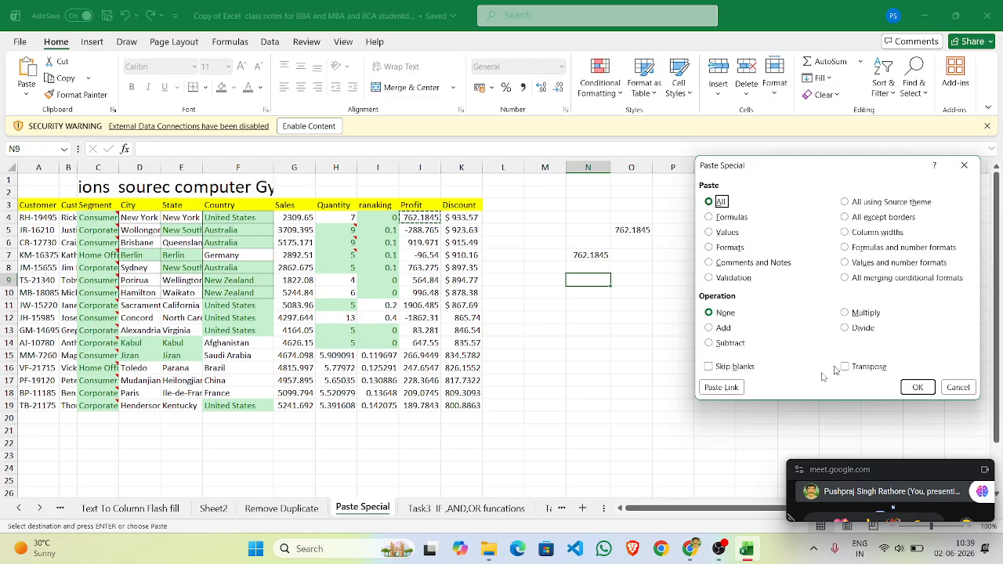
{"action": "left_click", "coordinate": [713, 388]}
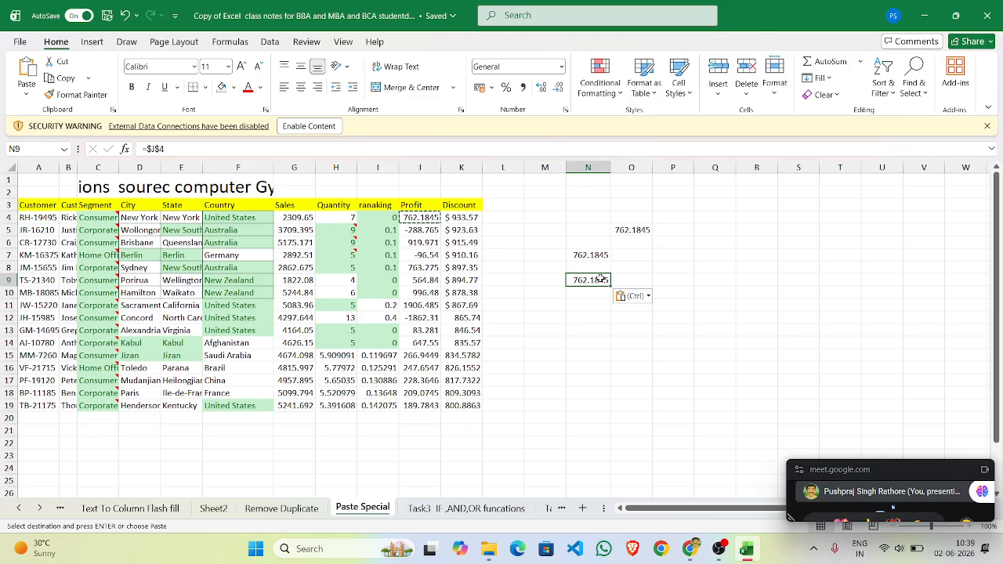
Examine the paste and operation options in the Paste Special dialog for cell P7 and leave it without pasting
{"action": "scroll", "coordinate": [573, 312], "scroll_direction": "down", "scroll_amount": 1}
{"action": "left_click", "coordinate": [560, 312]}
{"action": "right_click", "coordinate": [561, 313]}
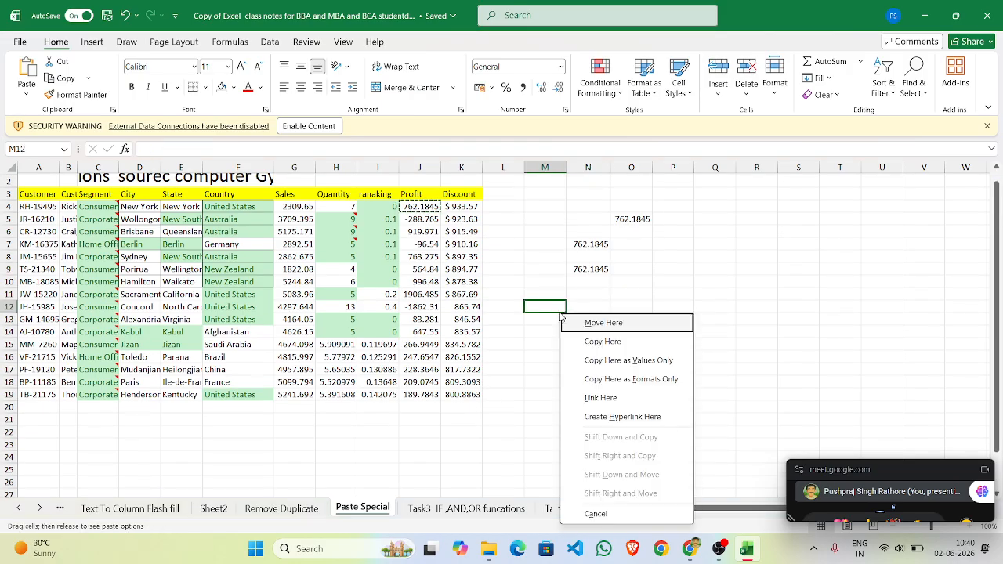
{"action": "left_click", "coordinate": [688, 246]}
{"action": "left_click", "coordinate": [685, 246]}
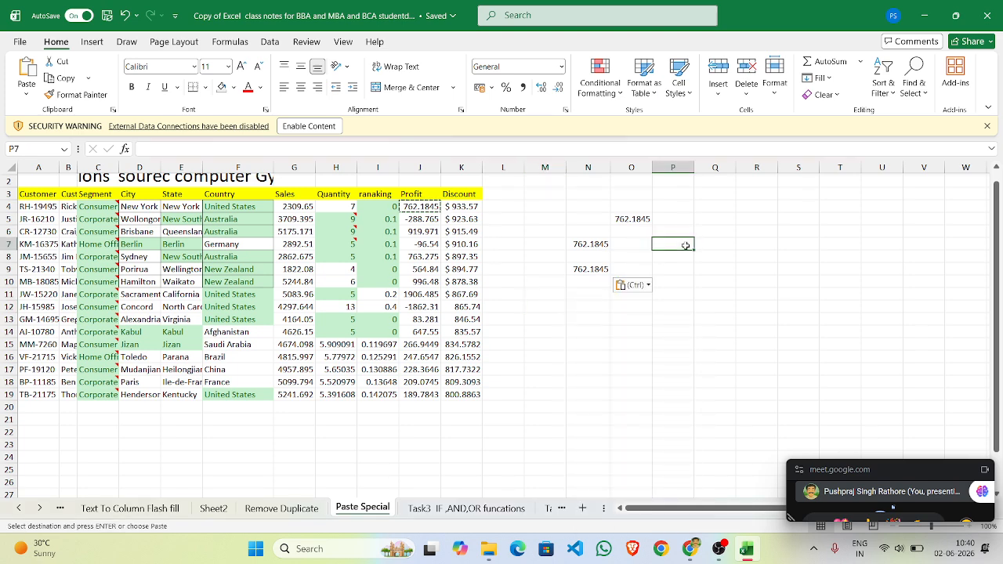
{"action": "right_click", "coordinate": [685, 245]}
{"action": "mouse_move", "coordinate": [713, 226]}
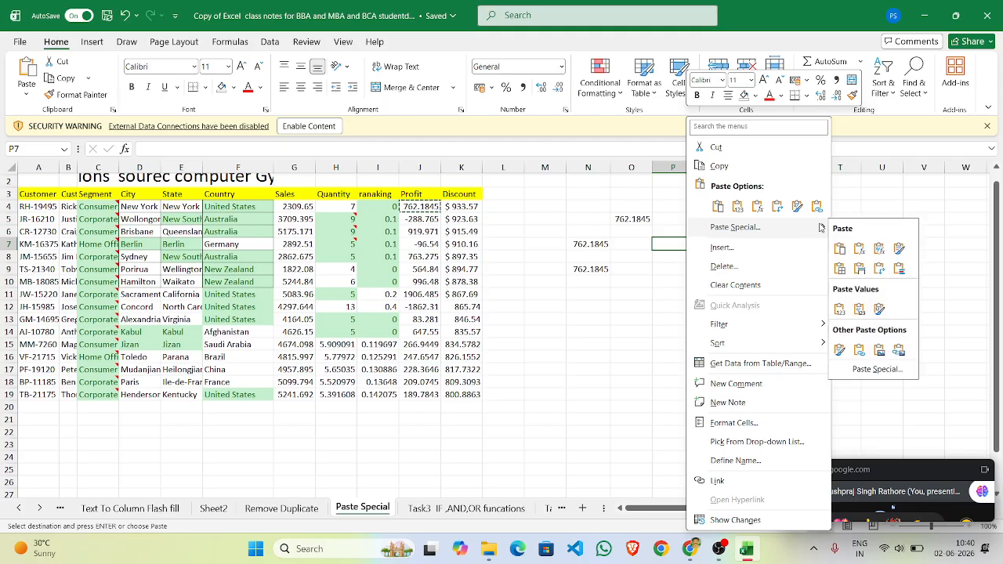
{"action": "left_click", "coordinate": [852, 375]}
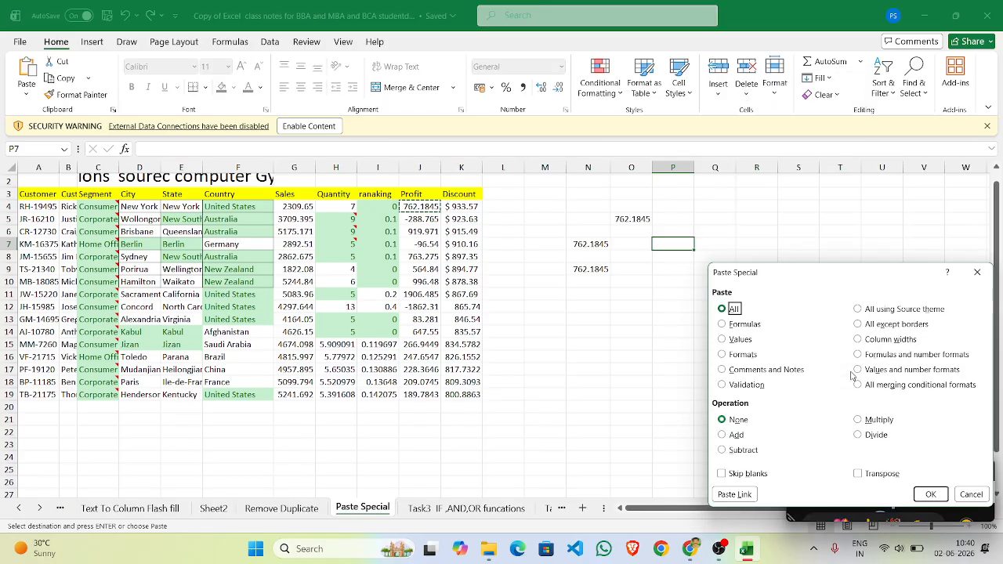
{"action": "left_click_drag", "start_coordinate": [788, 286], "coordinate": [841, 256]}
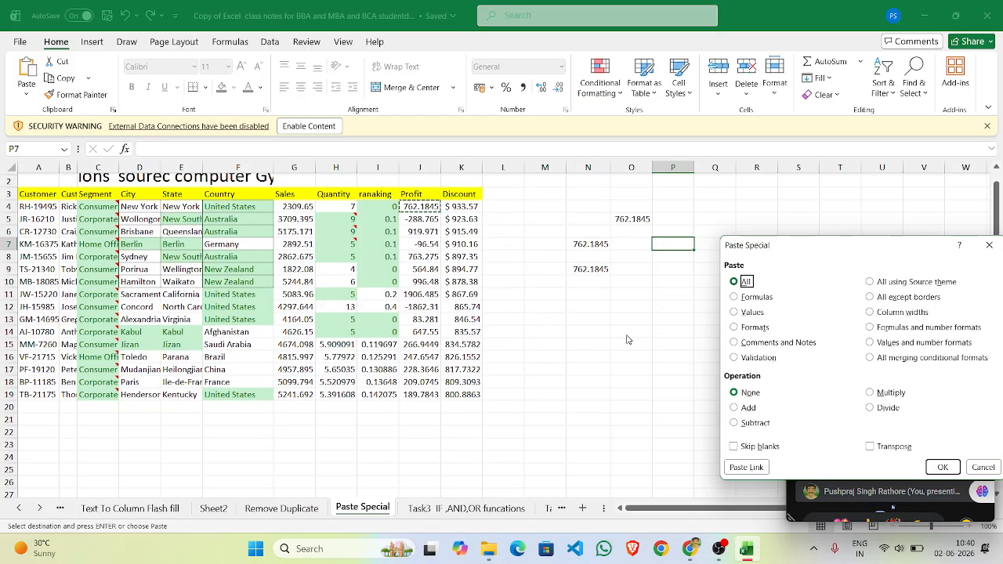
{"action": "scroll", "coordinate": [627, 339], "scroll_direction": "down", "scroll_amount": 4}
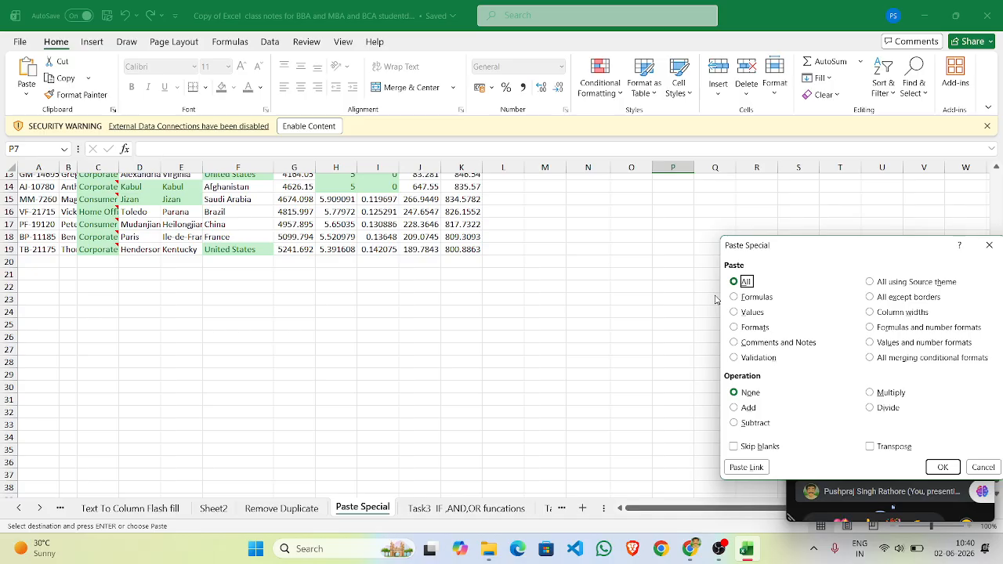
{"action": "scroll", "coordinate": [666, 319], "scroll_direction": "up", "scroll_amount": 4}
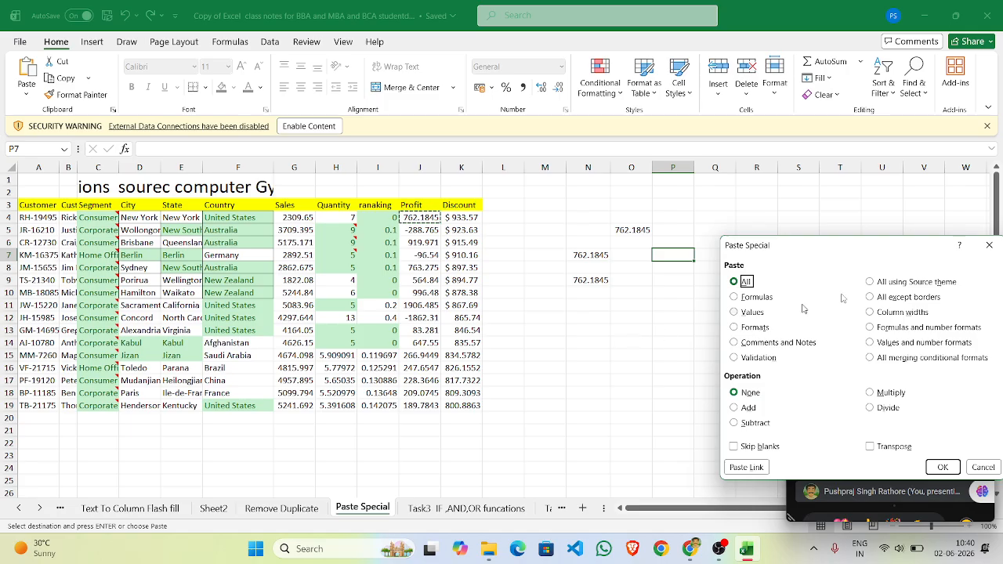
{"action": "left_click", "coordinate": [989, 246]}
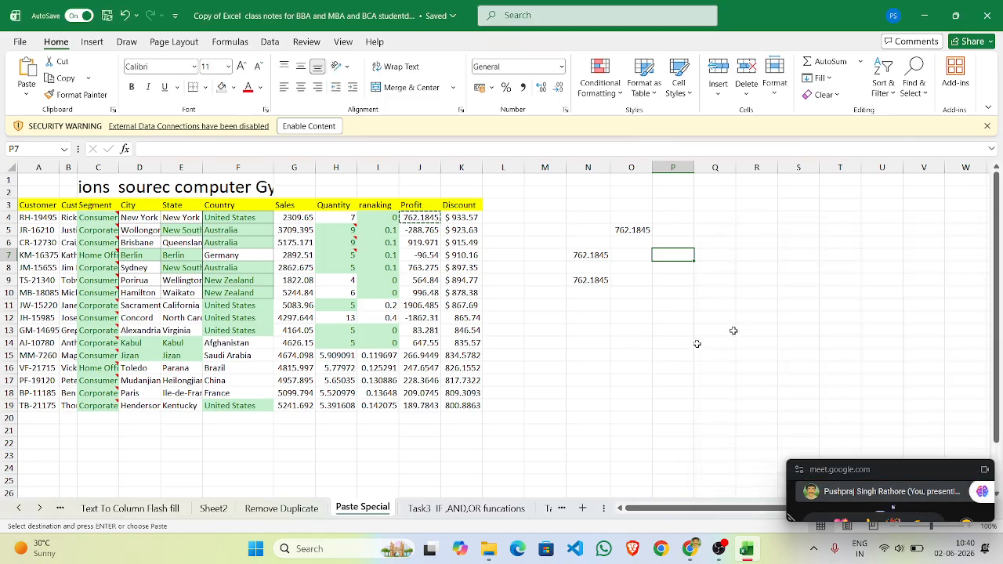
Enter 4 in both O13 and O14 beside the customer table
{"action": "left_click", "coordinate": [629, 328]}
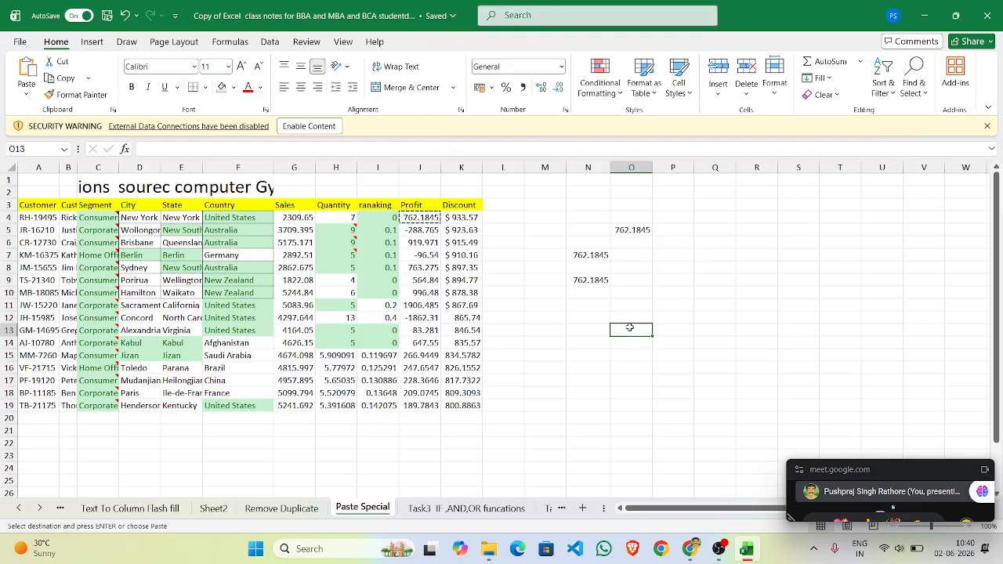
{"action": "type", "text": "4"}
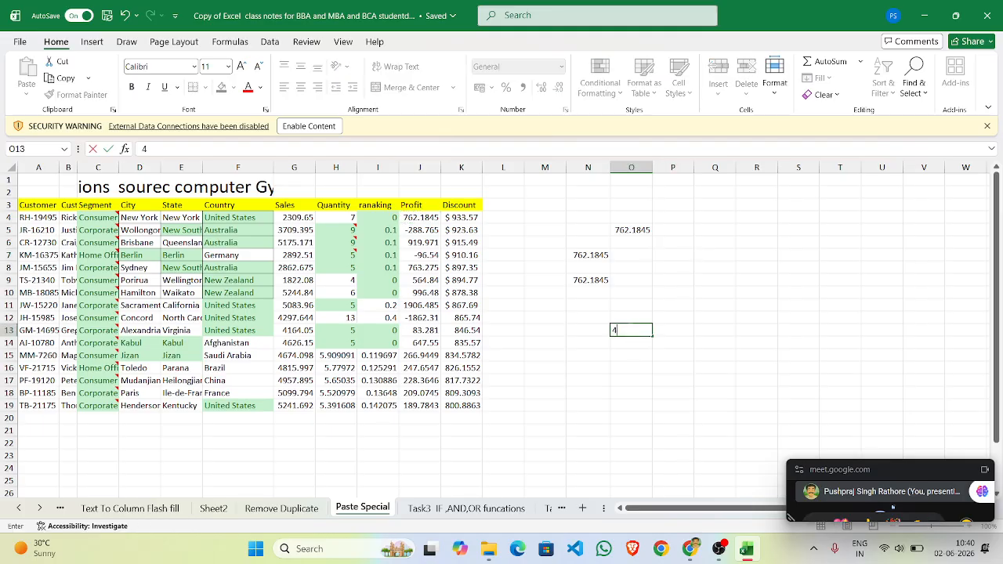
{"action": "left_click", "coordinate": [638, 358]}
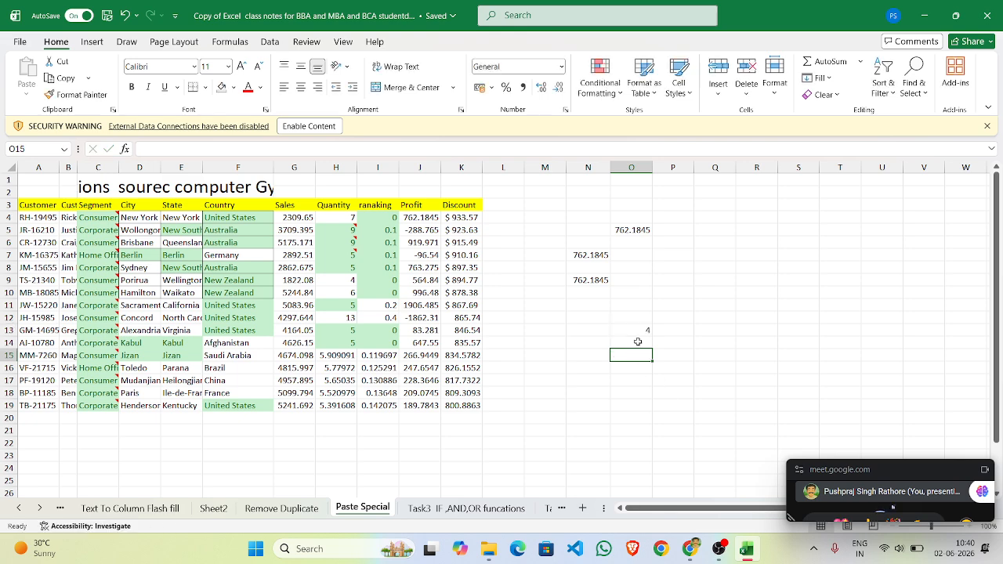
{"action": "left_click", "coordinate": [638, 342]}
{"action": "type", "text": "4"}
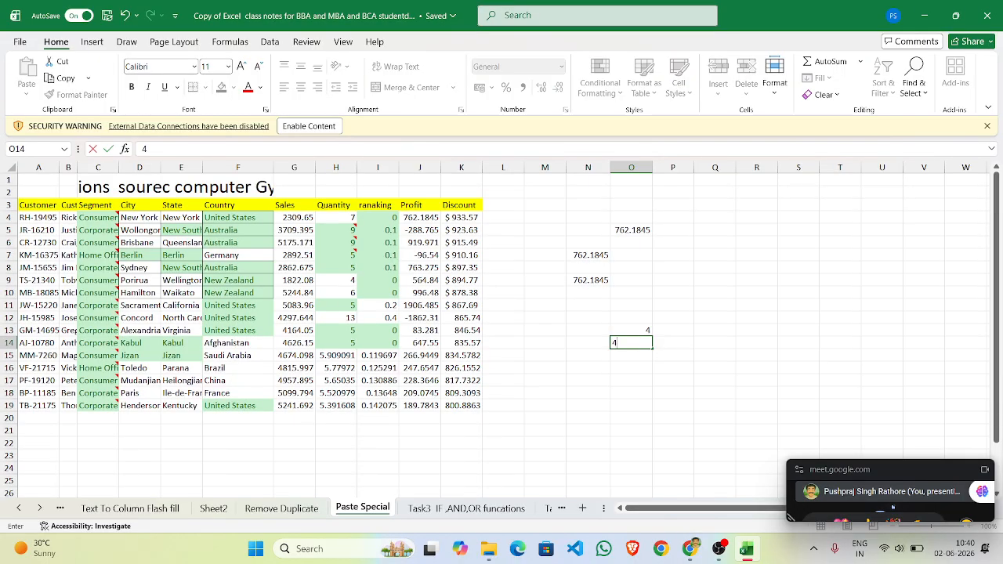
{"action": "left_click", "coordinate": [638, 378]}
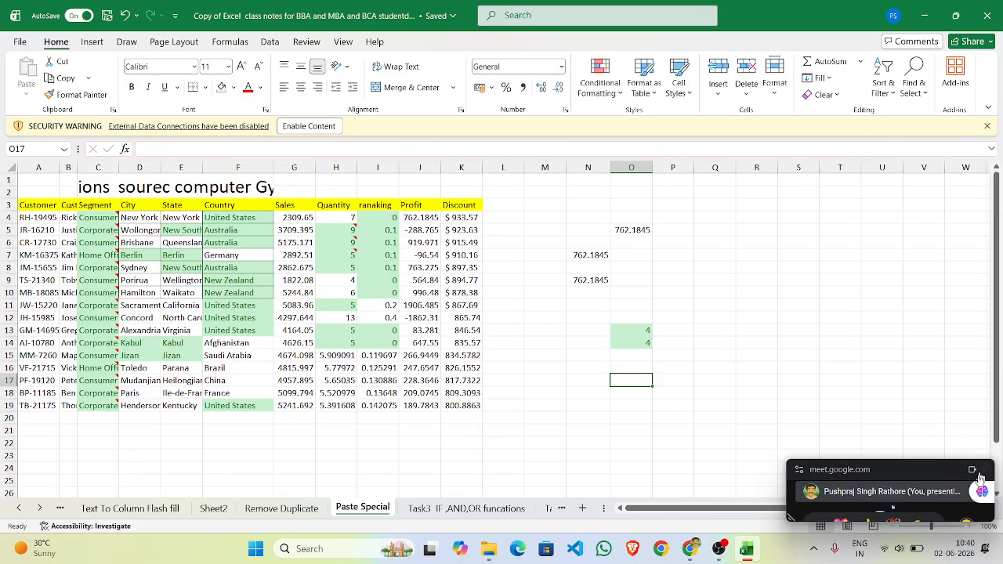
Switch to the Google Meet call to stop presenting, and copy the meeting's web address
{"action": "left_click", "coordinate": [972, 470]}
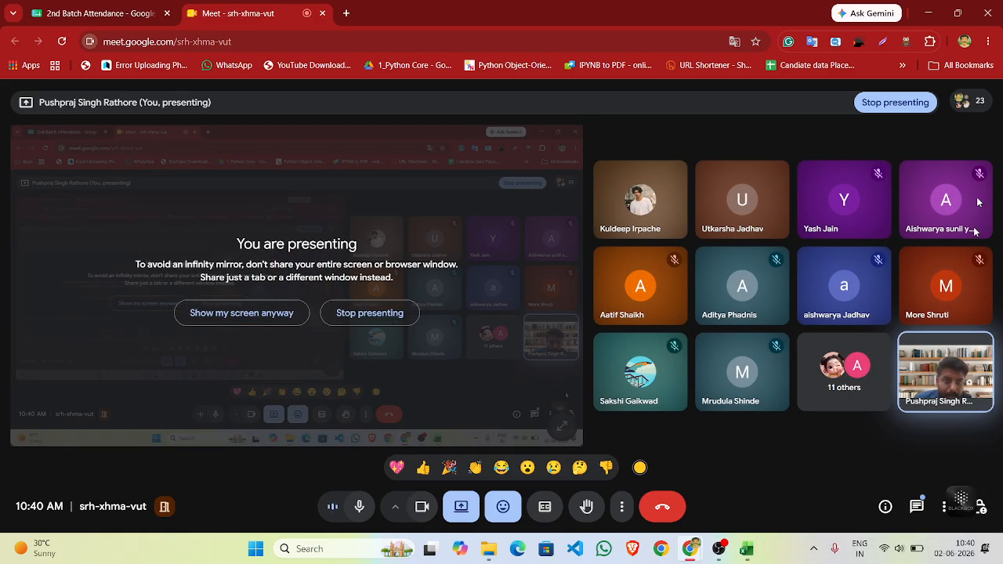
{"action": "left_click", "coordinate": [912, 108]}
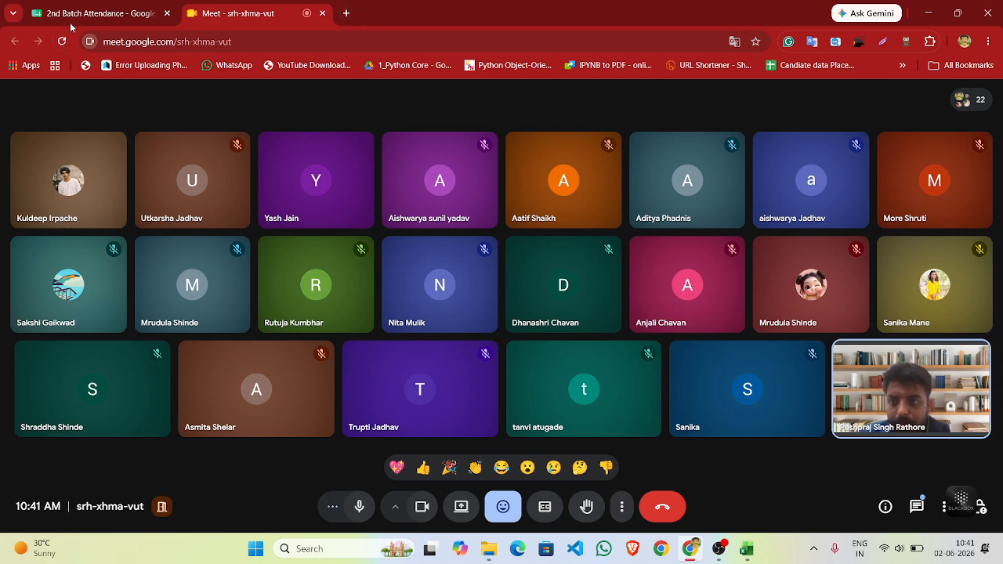
{"action": "left_click", "coordinate": [239, 42]}
{"action": "key", "text": "ctrl+c"}
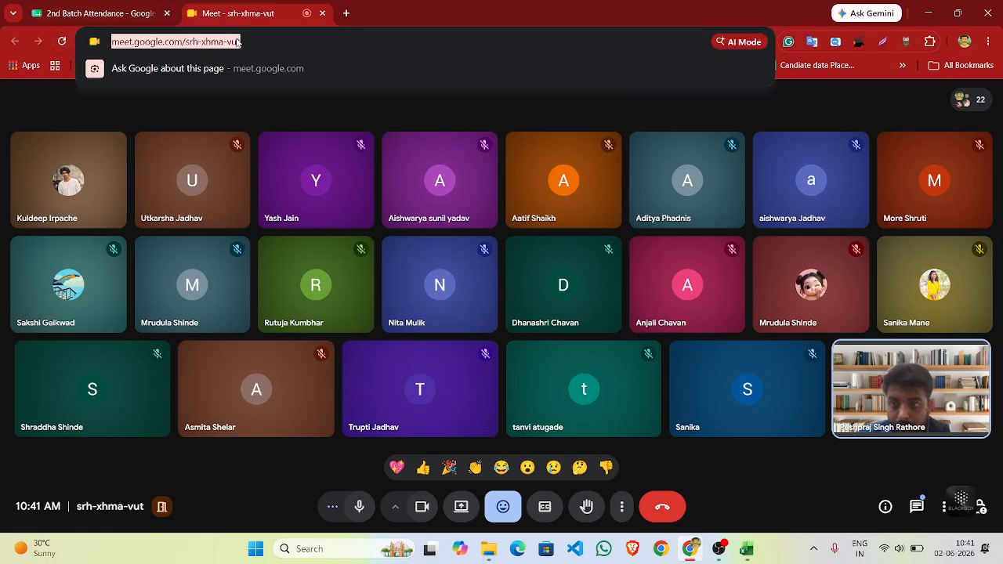
Close the old Meet tab and the MeetList report, and reopen the copied meeting address in a new tab
{"action": "left_click", "coordinate": [64, 43]}
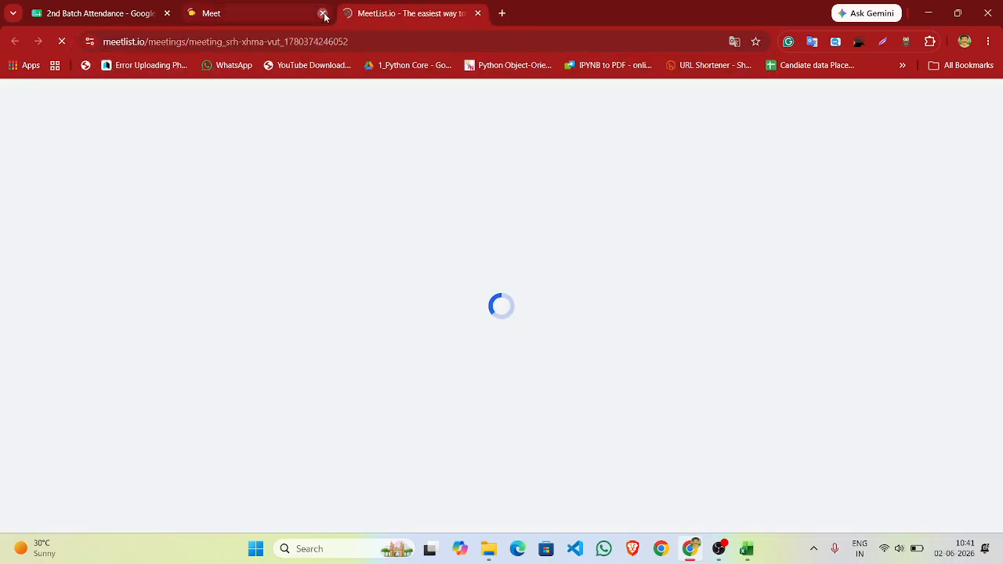
{"action": "left_click", "coordinate": [323, 14]}
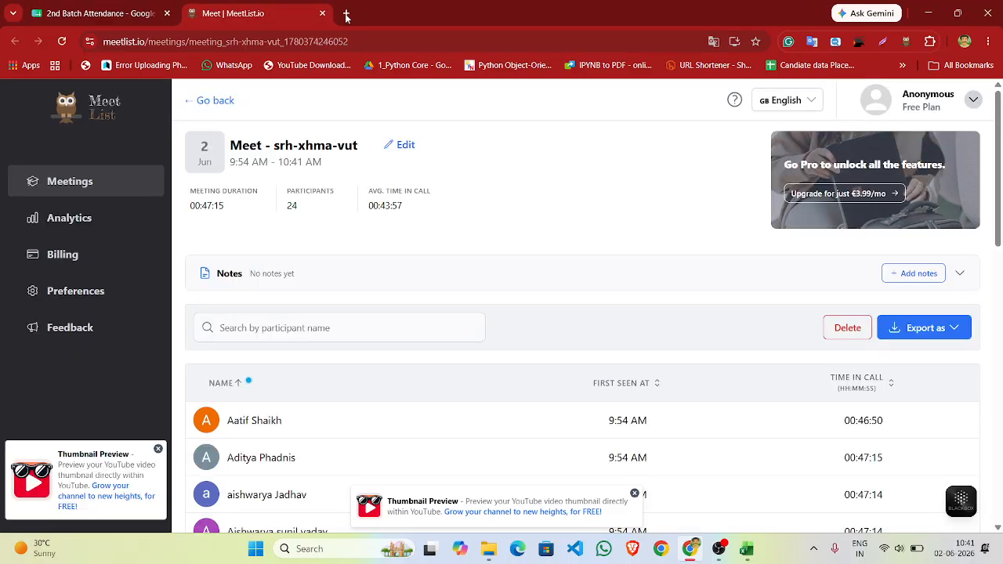
{"action": "left_click", "coordinate": [345, 14]}
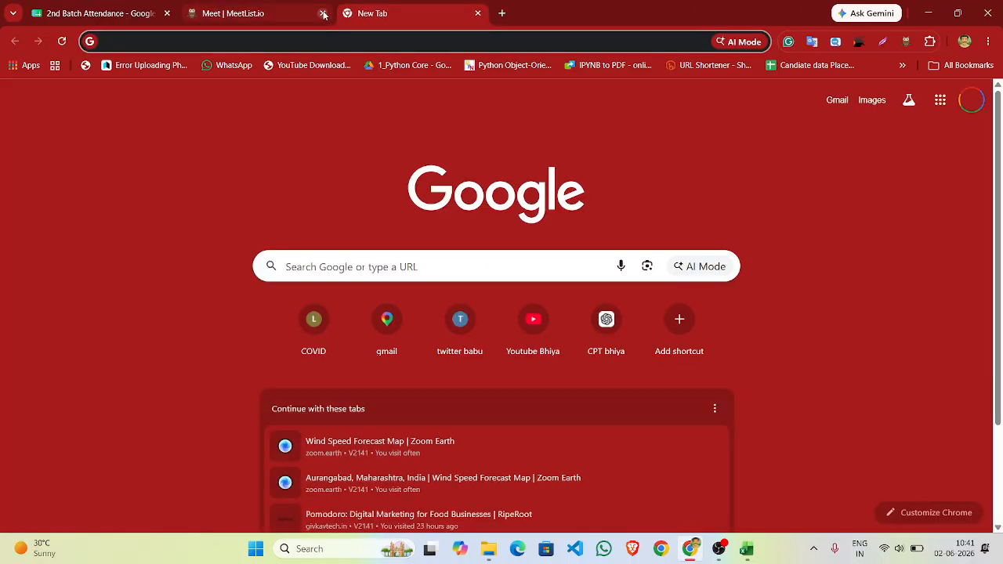
{"action": "left_click", "coordinate": [322, 13]}
{"action": "key", "text": "ctrl+v"}
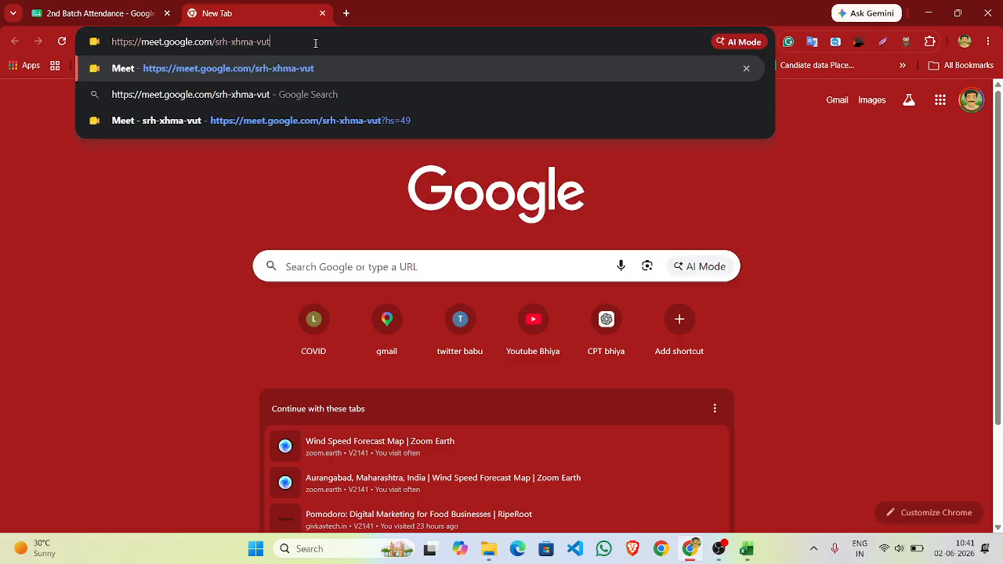
{"action": "key", "text": "Return"}
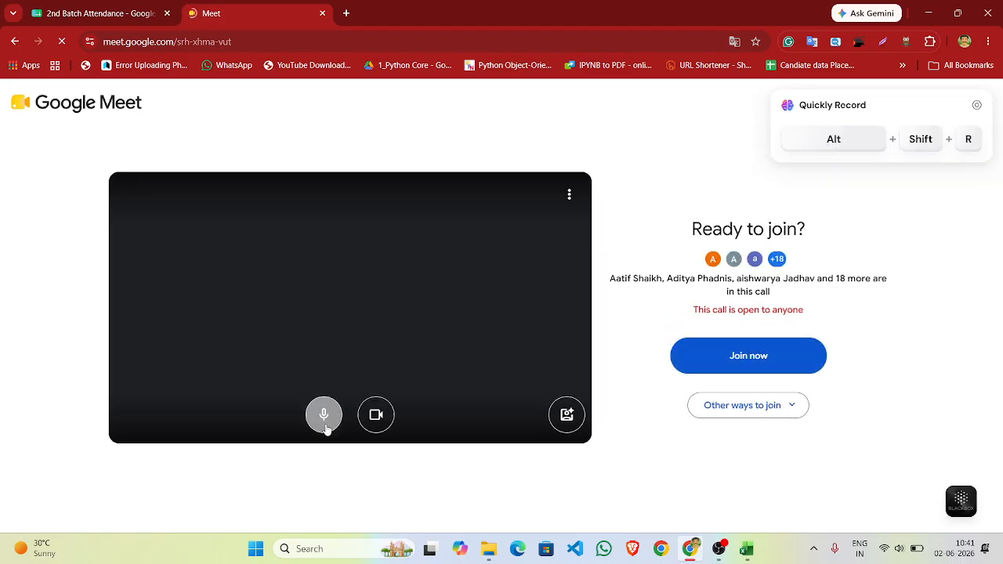
Rejoin the call with microphone and camera off, and dismiss the Quickly Record pop-up for this time only
{"action": "left_click", "coordinate": [325, 415]}
{"action": "left_click", "coordinate": [376, 414]}
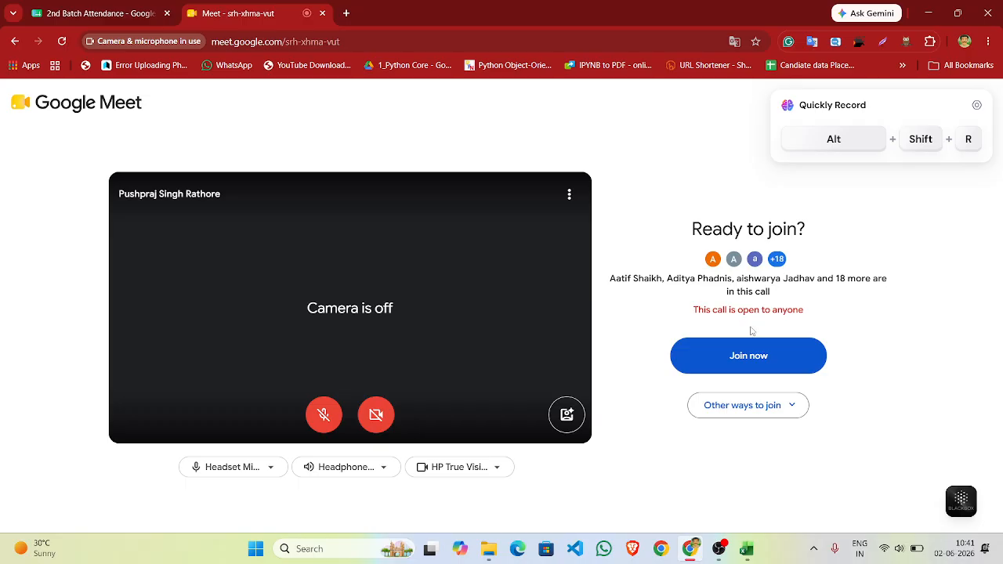
{"action": "left_click", "coordinate": [740, 361]}
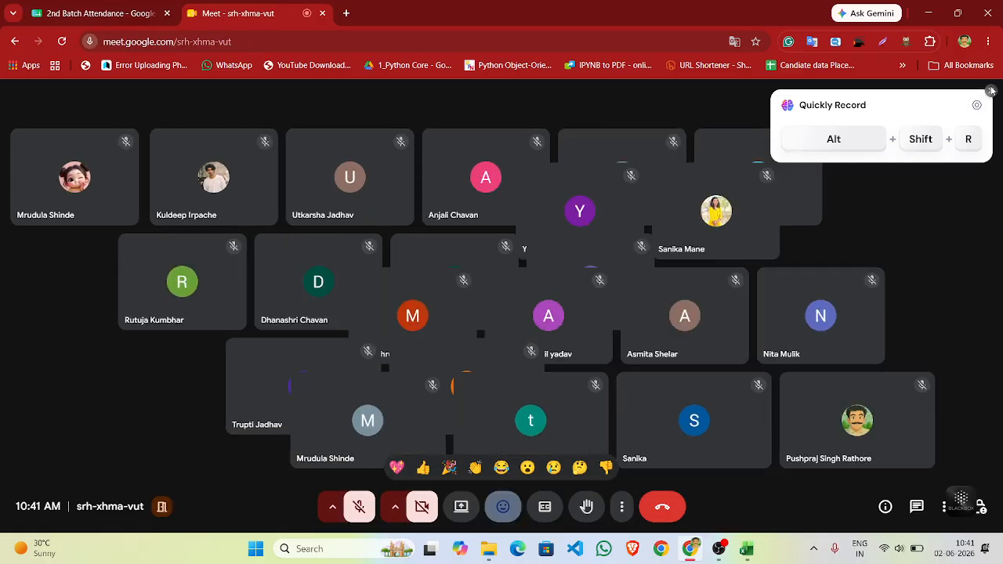
{"action": "left_click", "coordinate": [991, 91]}
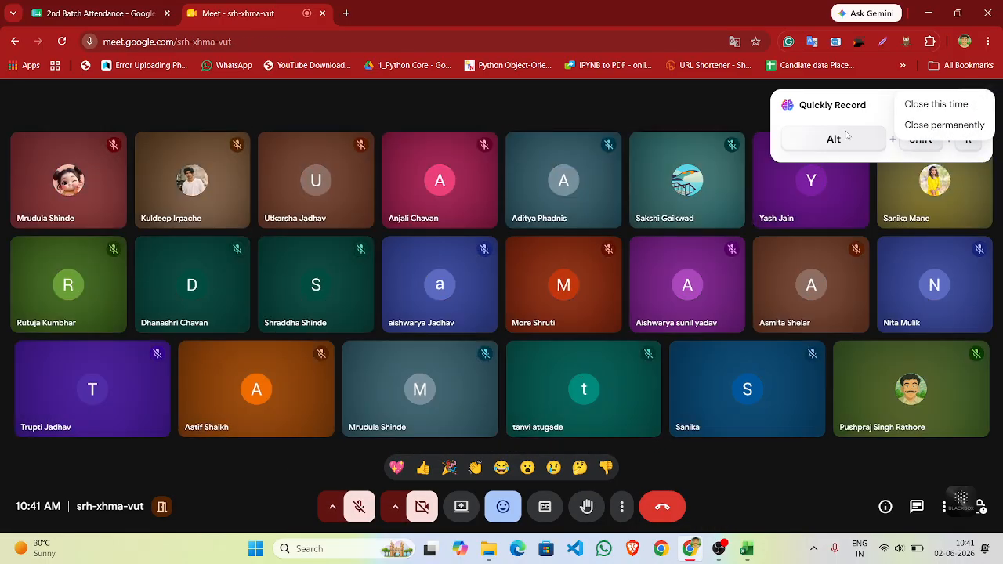
{"action": "left_click", "coordinate": [919, 107]}
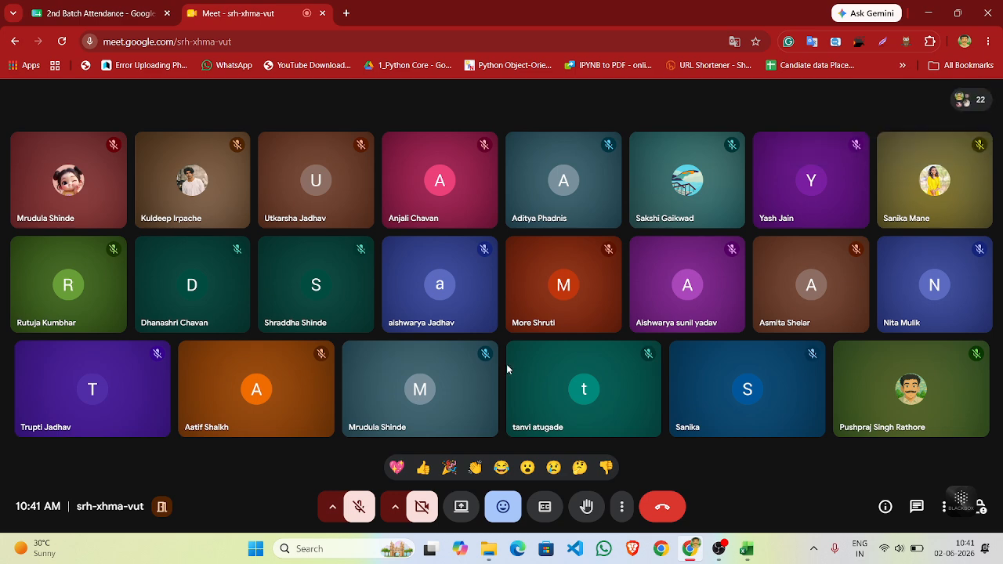
Unmute the microphone and present the entire screen in the call, hiding the screen-sharing notice
{"action": "left_click", "coordinate": [359, 506]}
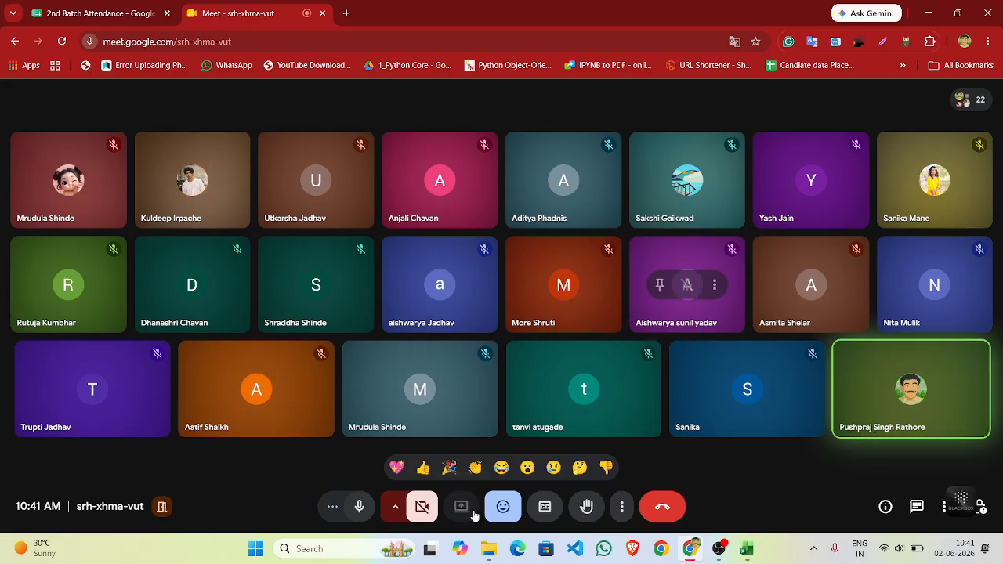
{"action": "left_click", "coordinate": [473, 513]}
{"action": "left_click", "coordinate": [618, 120]}
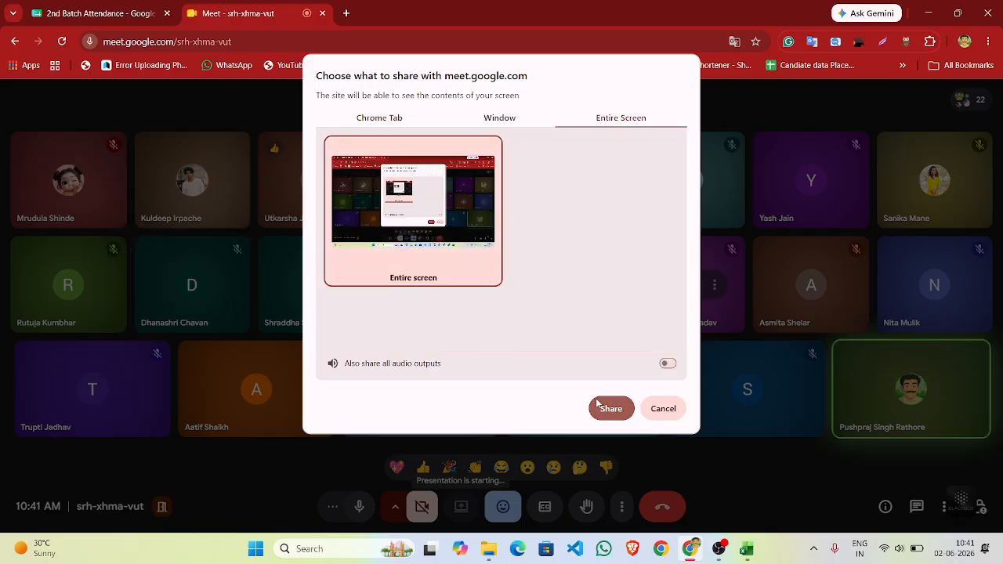
{"action": "left_click", "coordinate": [609, 409]}
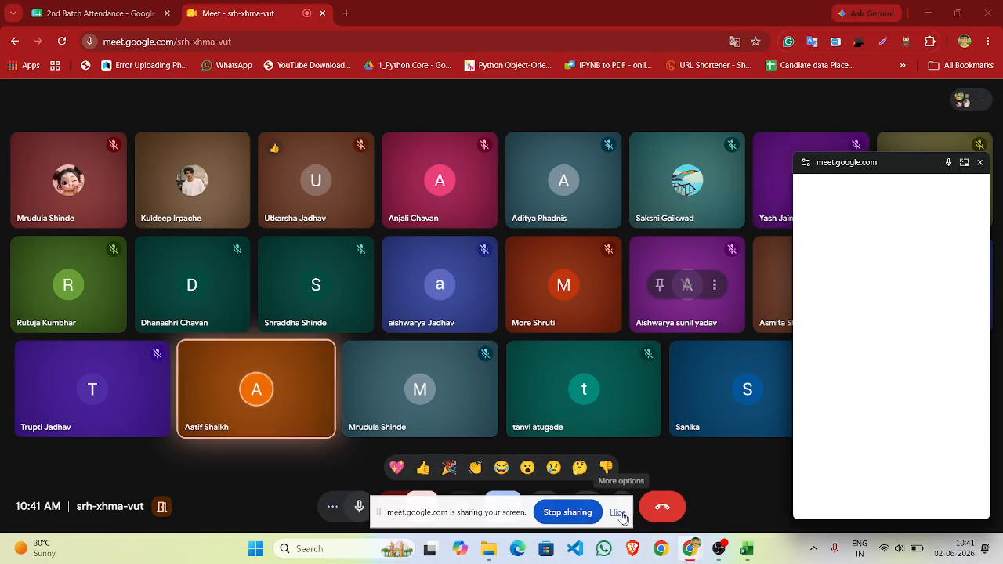
{"action": "left_click", "coordinate": [618, 513]}
{"action": "mouse_move", "coordinate": [748, 551]}
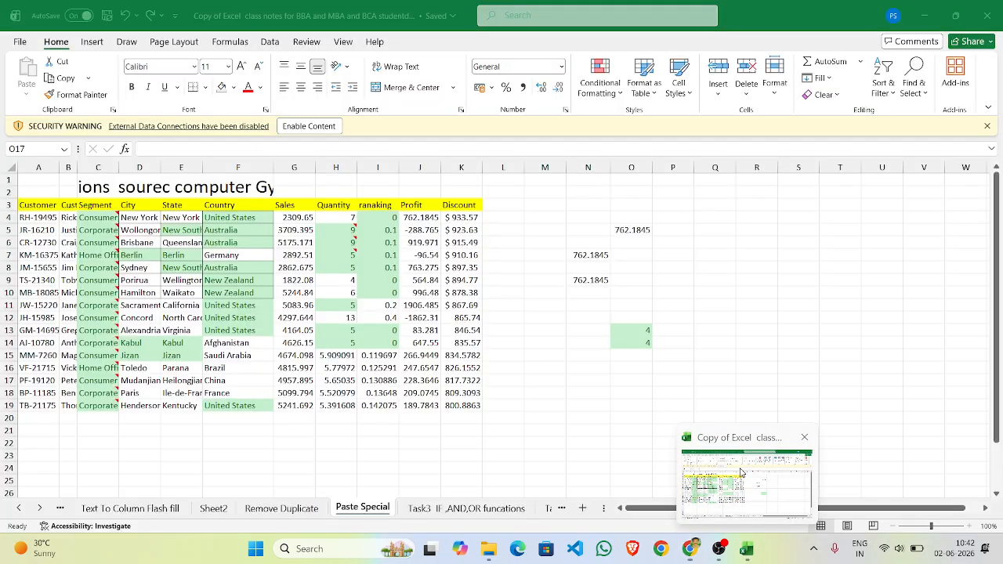
Switch back to the Excel workbook, shrink the floating Meet window, and move it over the ribbon, clear of the worksheet data
{"action": "left_click", "coordinate": [691, 438]}
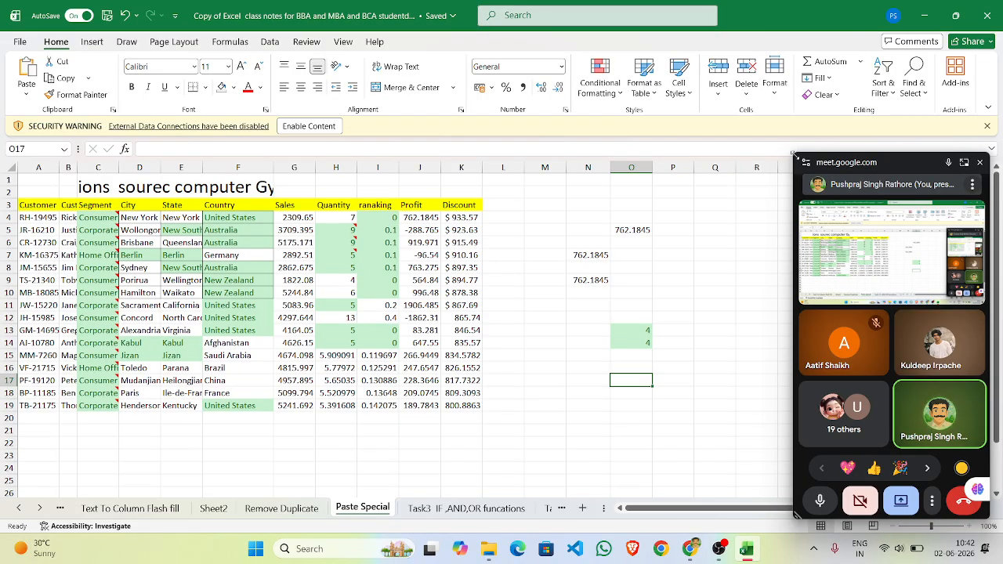
{"action": "left_click_drag", "start_coordinate": [795, 154], "coordinate": [768, 281]}
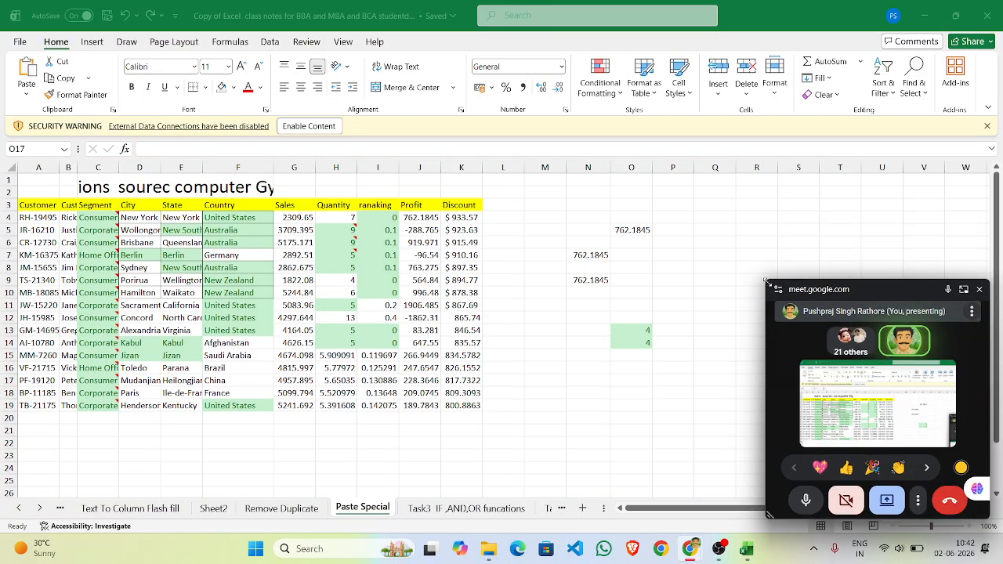
{"action": "left_click_drag", "start_coordinate": [863, 291], "coordinate": [870, 76]}
{"action": "left_click_drag", "start_coordinate": [775, 306], "coordinate": [795, 227]}
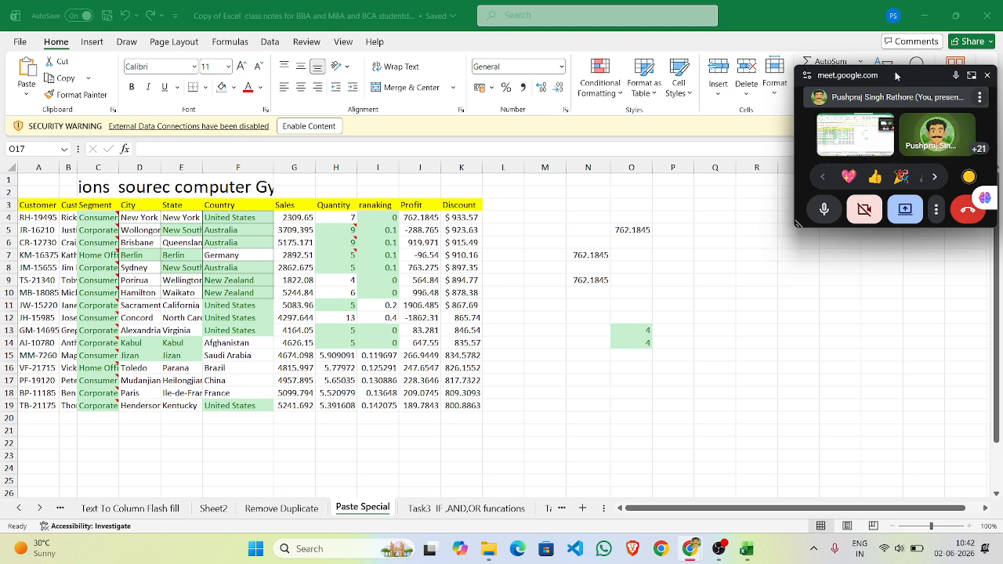
{"action": "left_click_drag", "start_coordinate": [892, 81], "coordinate": [887, 14]}
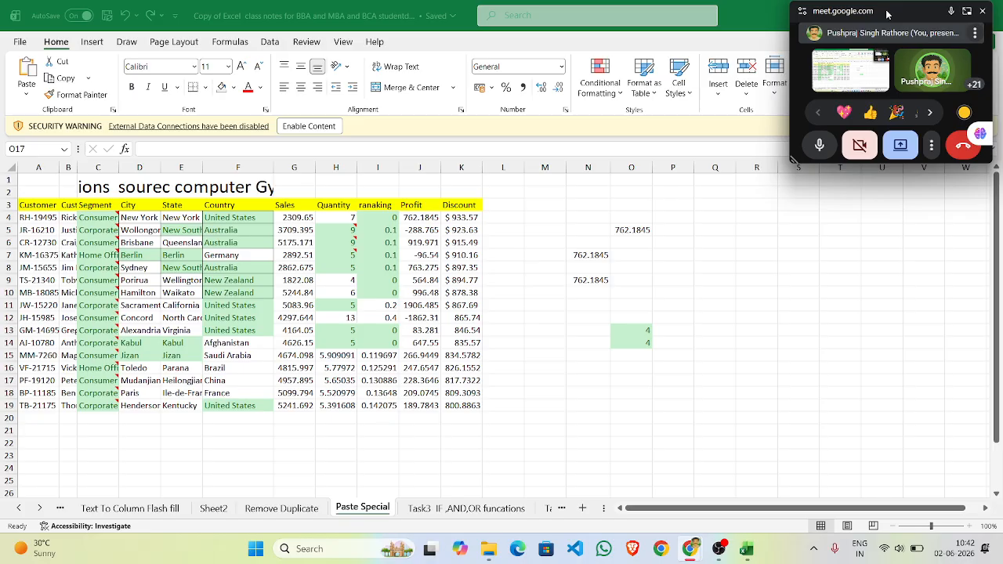
Clear the contents of cells O13:O15 on the Paste Special sheet
{"action": "left_click", "coordinate": [670, 290]}
{"action": "left_click_drag", "start_coordinate": [641, 330], "coordinate": [639, 350]}
{"action": "key", "text": "Delete"}
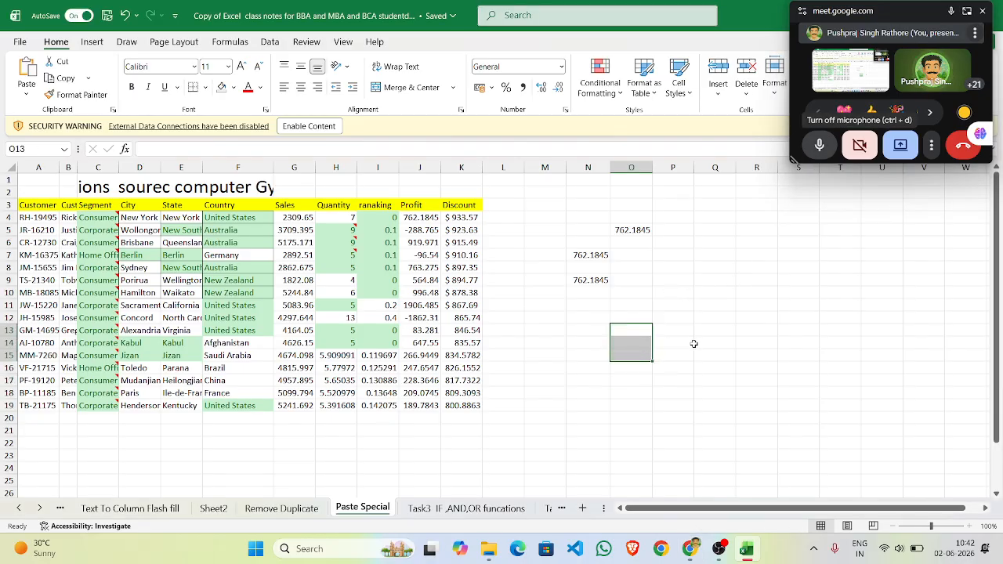
Enter 4 in cell O13 and a formula starting with =2 that evaluates to 4 in O14, then select O13
{"action": "left_click", "coordinate": [639, 336]}
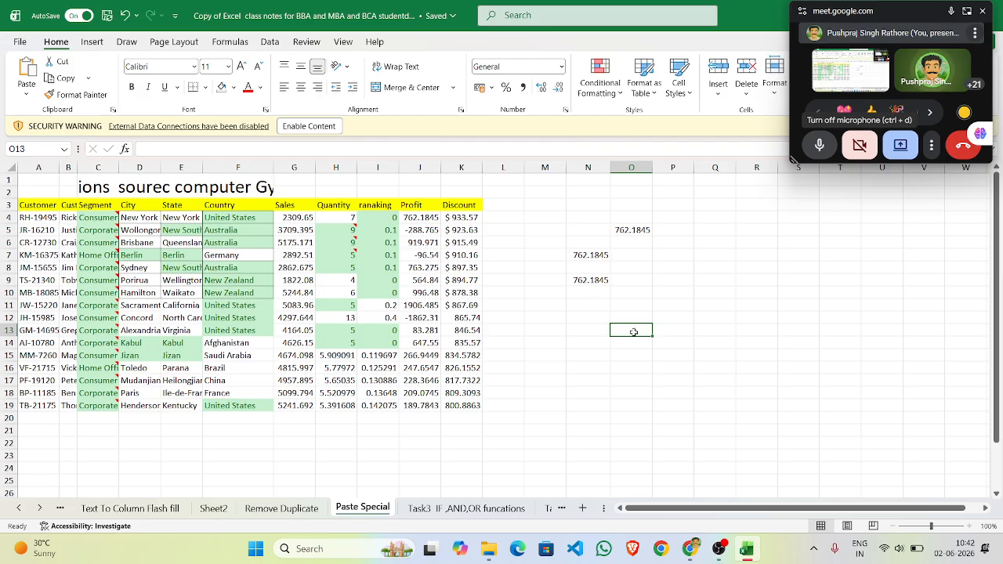
{"action": "type", "text": "4"}
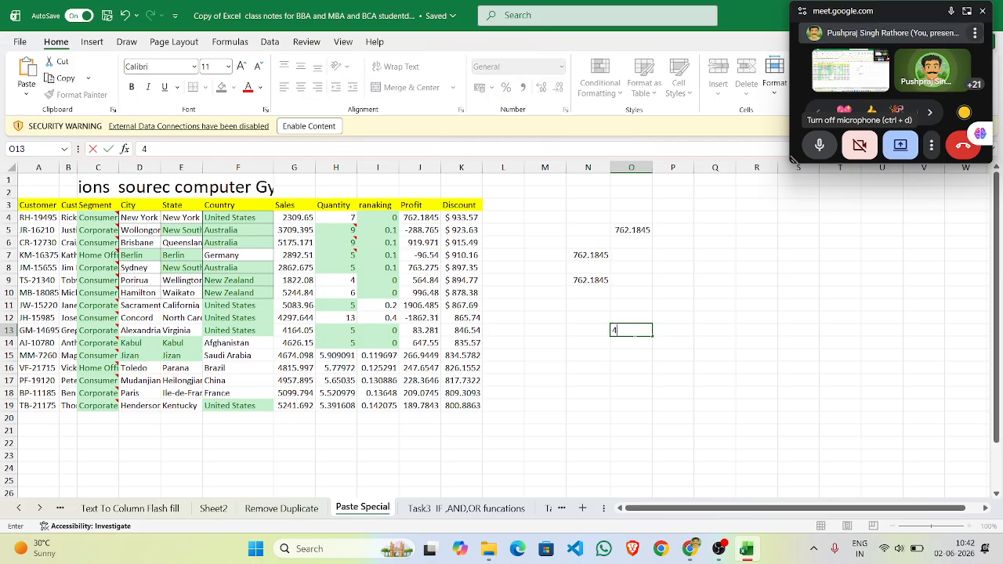
{"action": "left_click", "coordinate": [624, 347]}
{"action": "type", "text": "="}
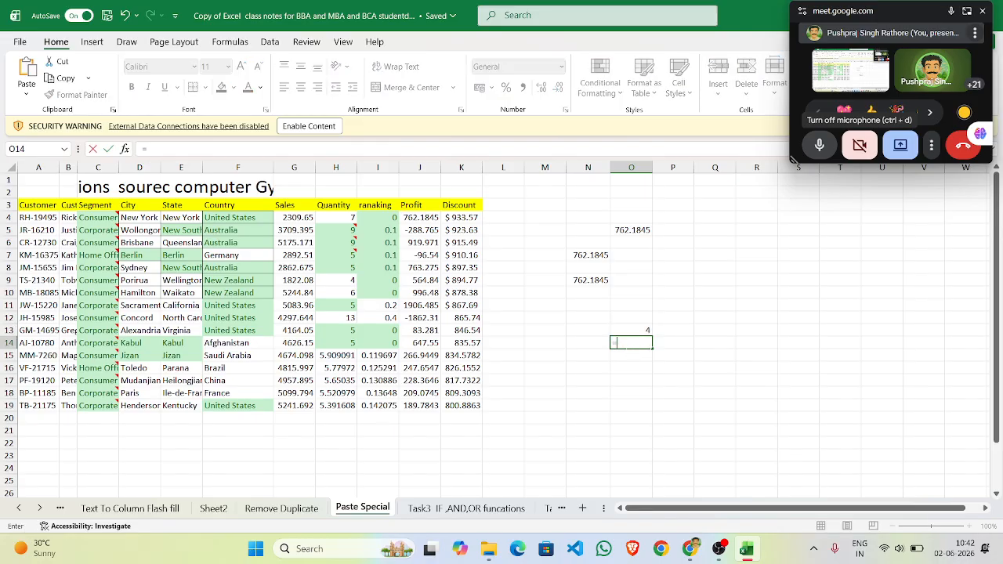
{"action": "type", "text": "2="}
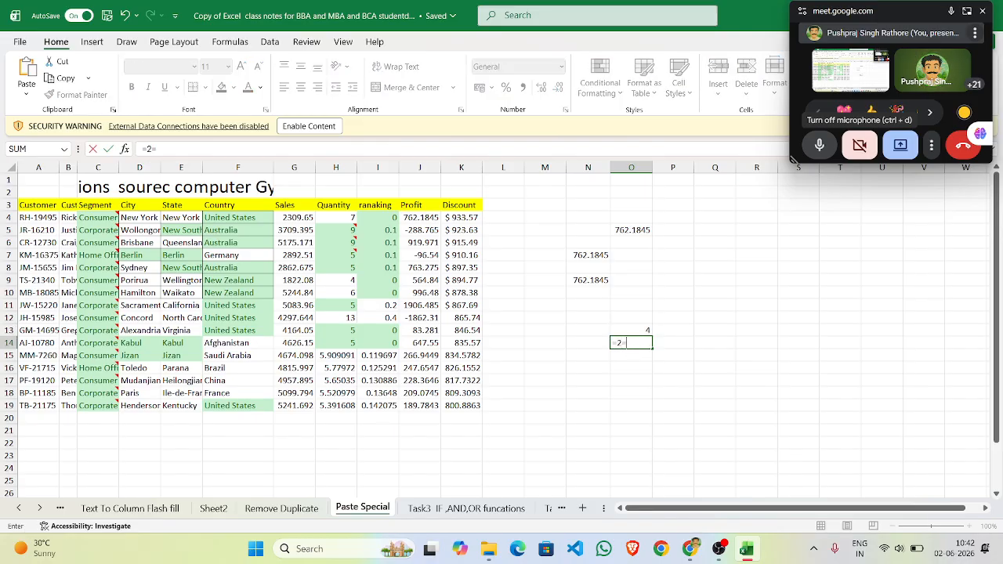
{"action": "key", "text": "BackSpace"}
{"action": "key", "text": "Return"}
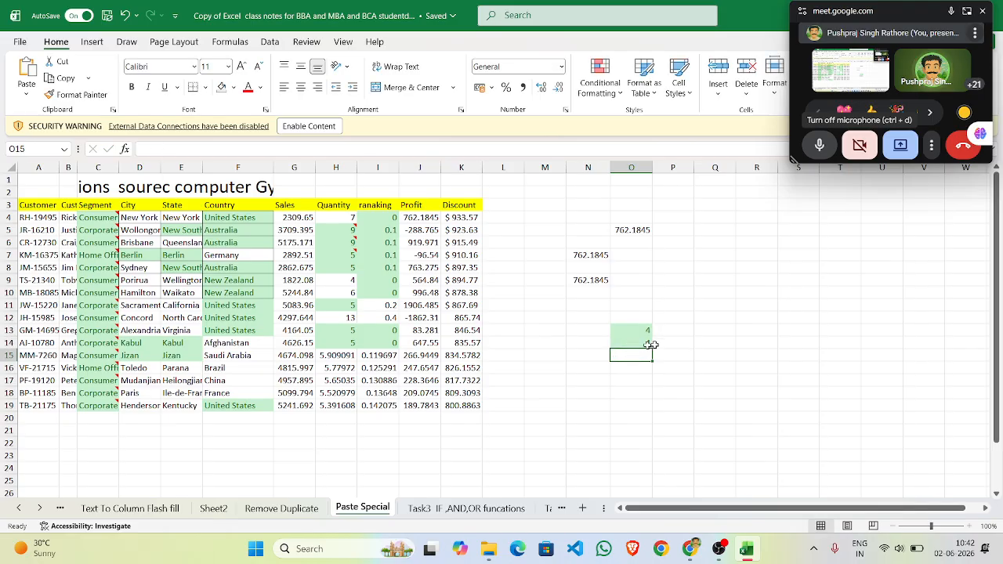
{"action": "left_click", "coordinate": [644, 332]}
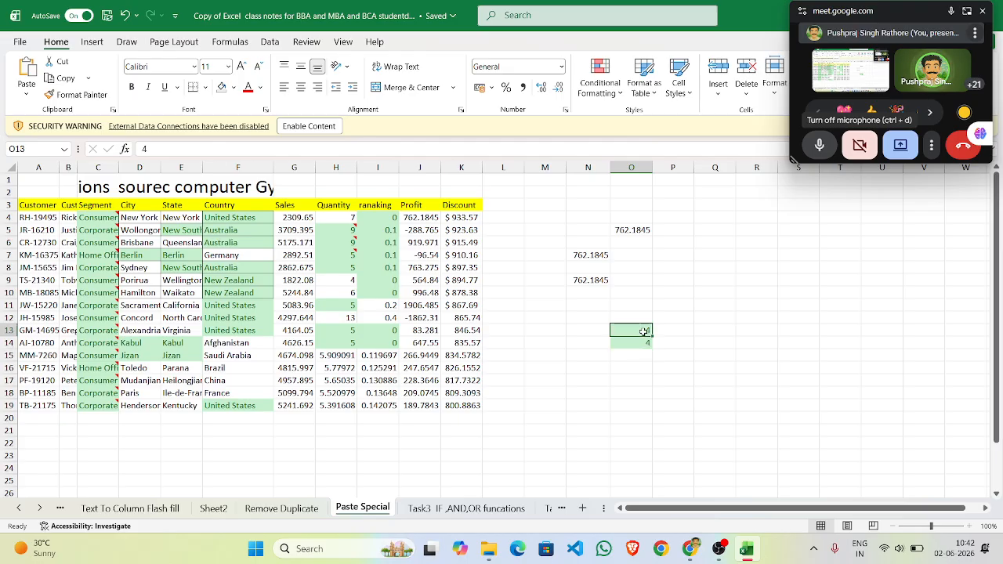
Inspect the underlying contents of cells O13 and O14 to compare the plain value with the formula
{"action": "scroll", "coordinate": [644, 331], "scroll_direction": "up", "scroll_amount": 4, "text": "ctrl"}
{"action": "scroll", "coordinate": [683, 371], "scroll_direction": "right", "scroll_amount": 2}
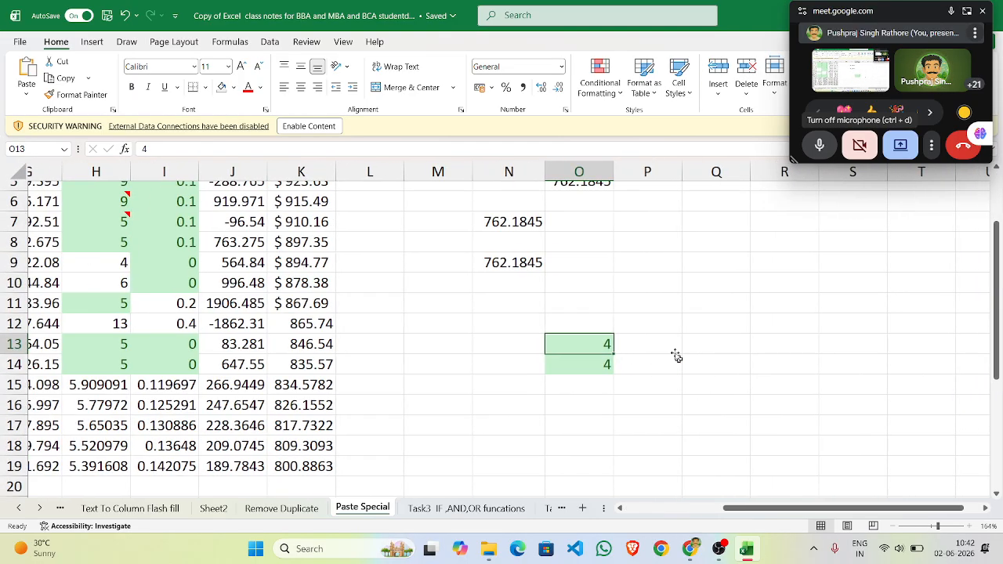
{"action": "key", "text": "F2"}
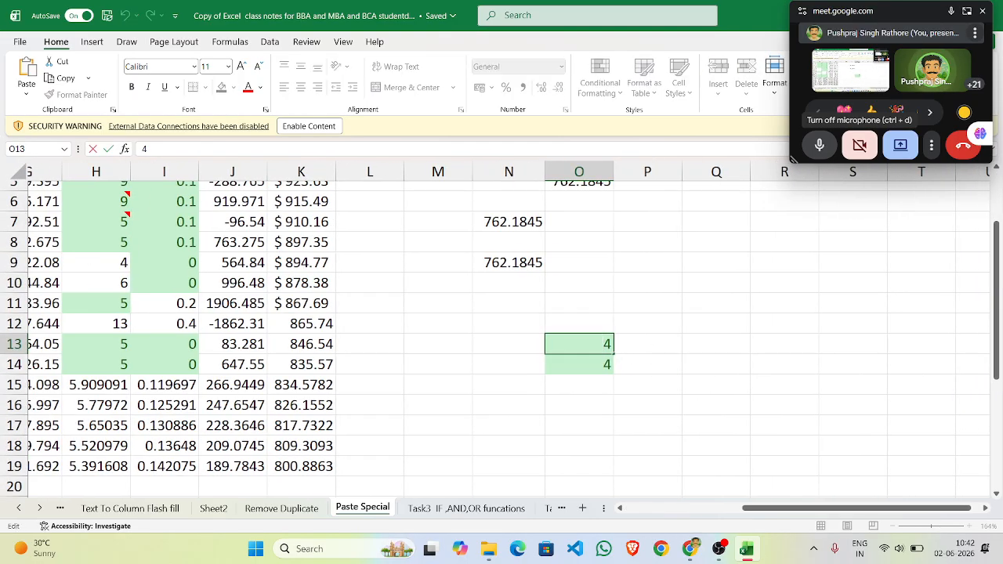
{"action": "double_click", "coordinate": [601, 365]}
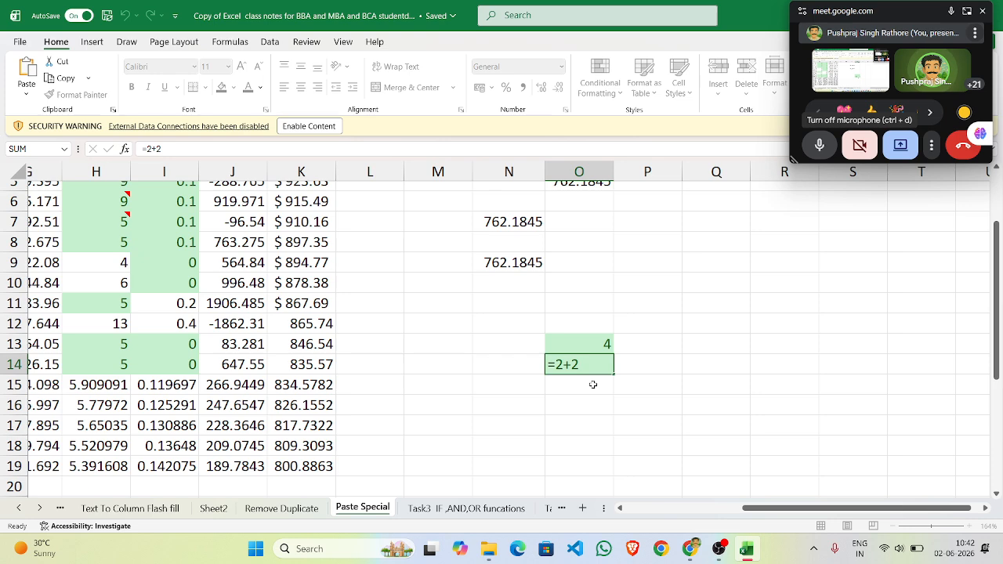
{"action": "key", "text": "Return"}
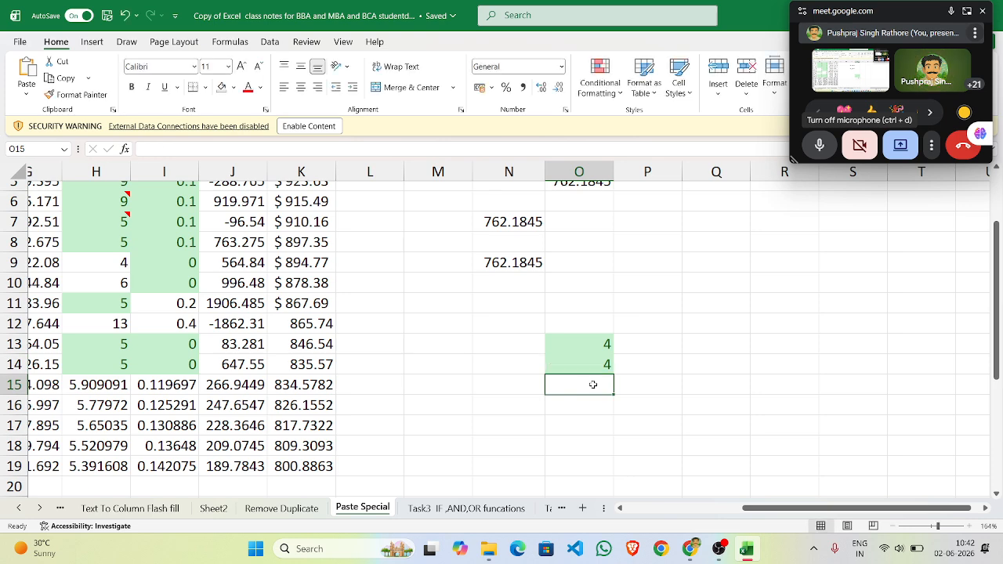
{"action": "left_click", "coordinate": [600, 342]}
{"action": "key", "text": "ctrl+c"}
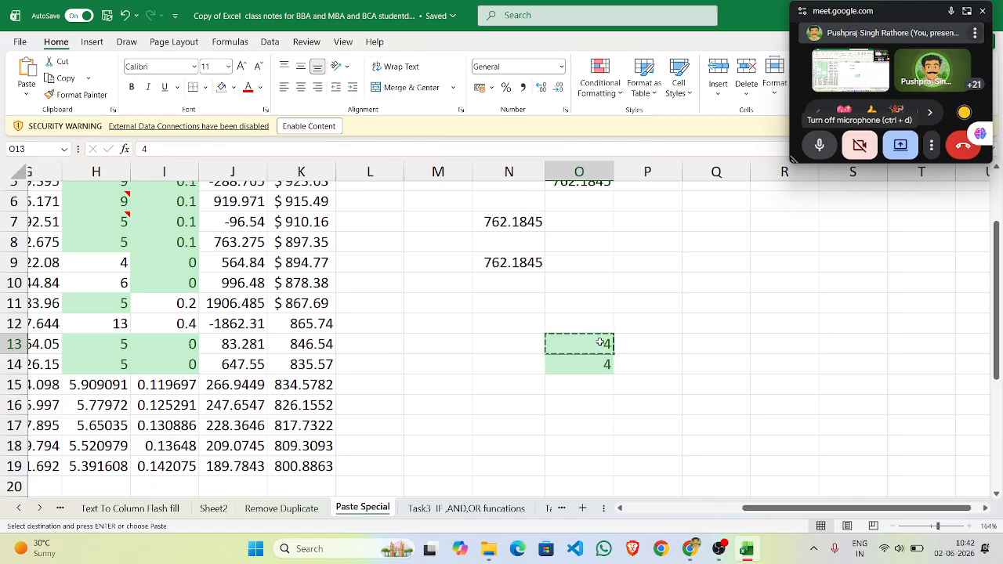
{"action": "double_click", "coordinate": [660, 340]}
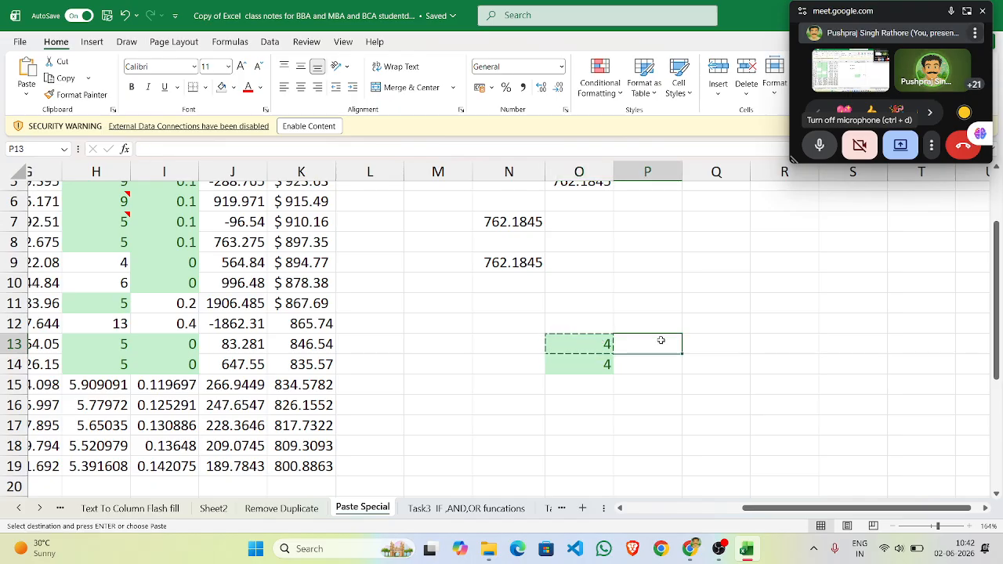
{"action": "left_click", "coordinate": [742, 348]}
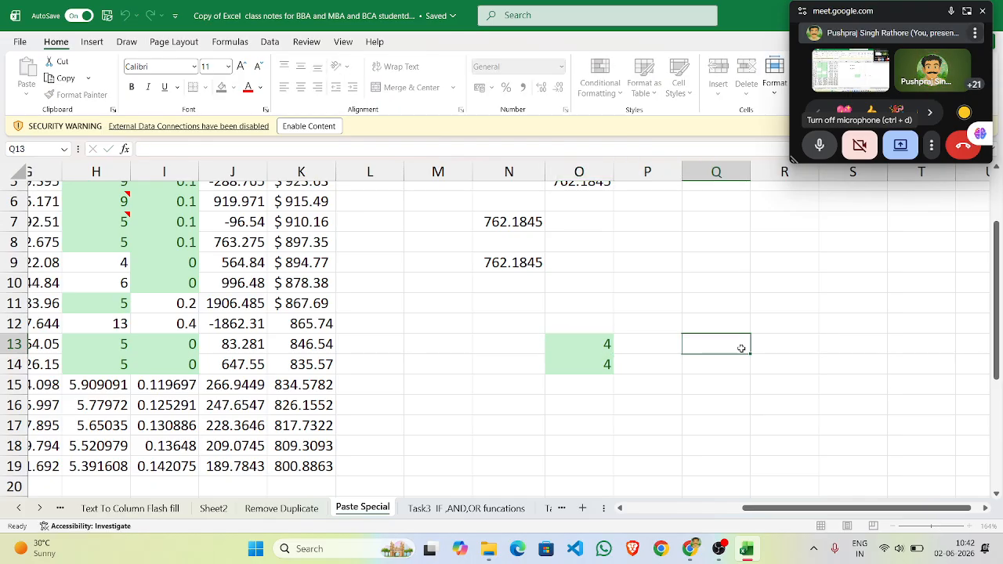
{"action": "left_click", "coordinate": [670, 344]}
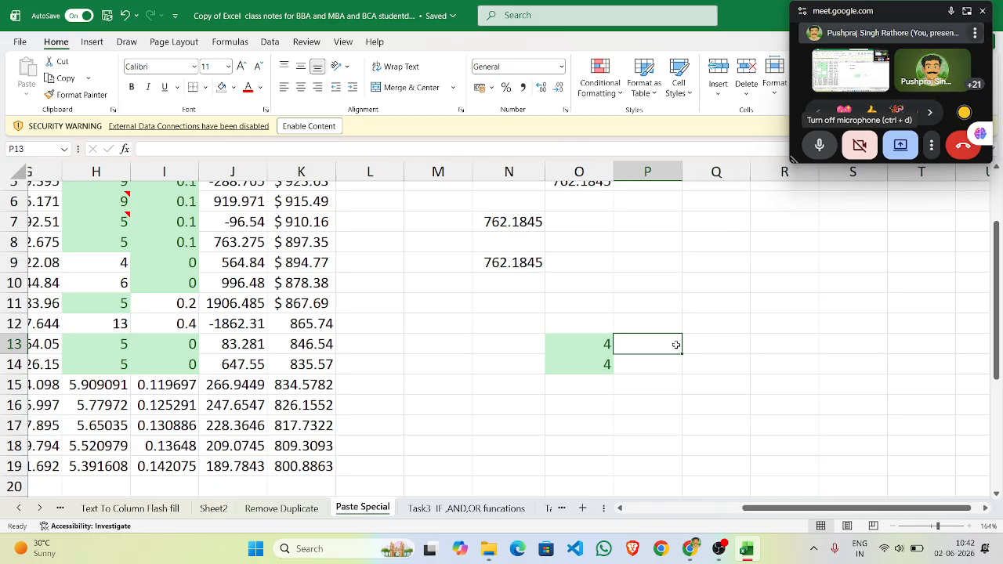
{"action": "left_click", "coordinate": [790, 370]}
Clear the contents of cells O13:O14 beside the data table
{"action": "scroll", "coordinate": [790, 371], "scroll_direction": "down", "scroll_amount": 5, "text": "ctrl"}
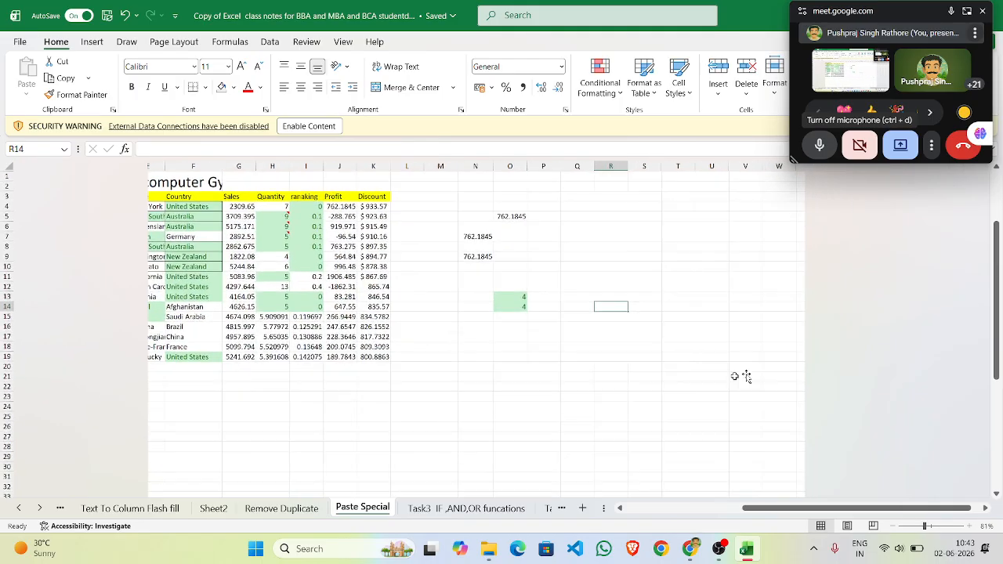
{"action": "scroll", "coordinate": [462, 369], "scroll_direction": "up", "scroll_amount": 1, "text": "ctrl"}
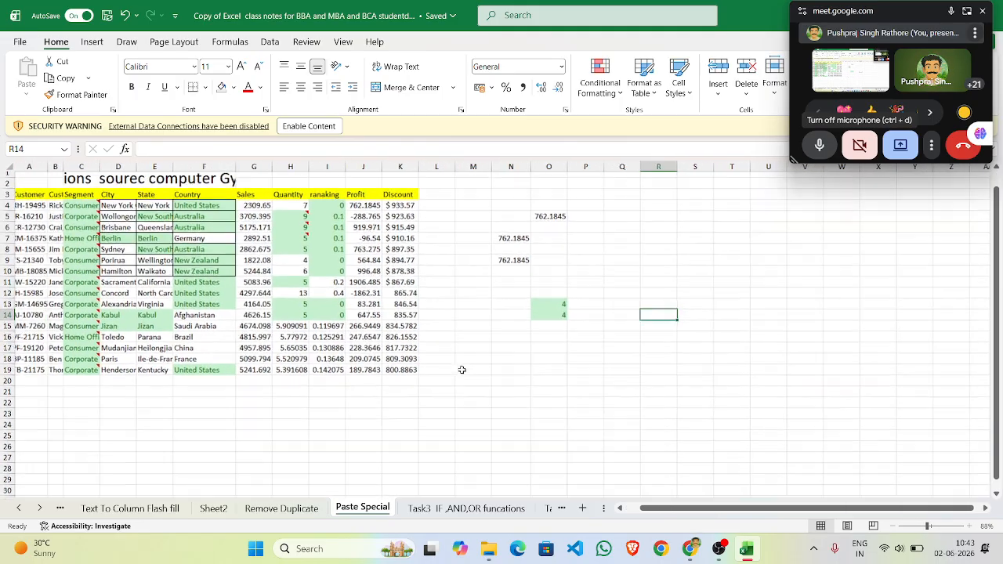
{"action": "left_click_drag", "start_coordinate": [558, 305], "coordinate": [558, 315]}
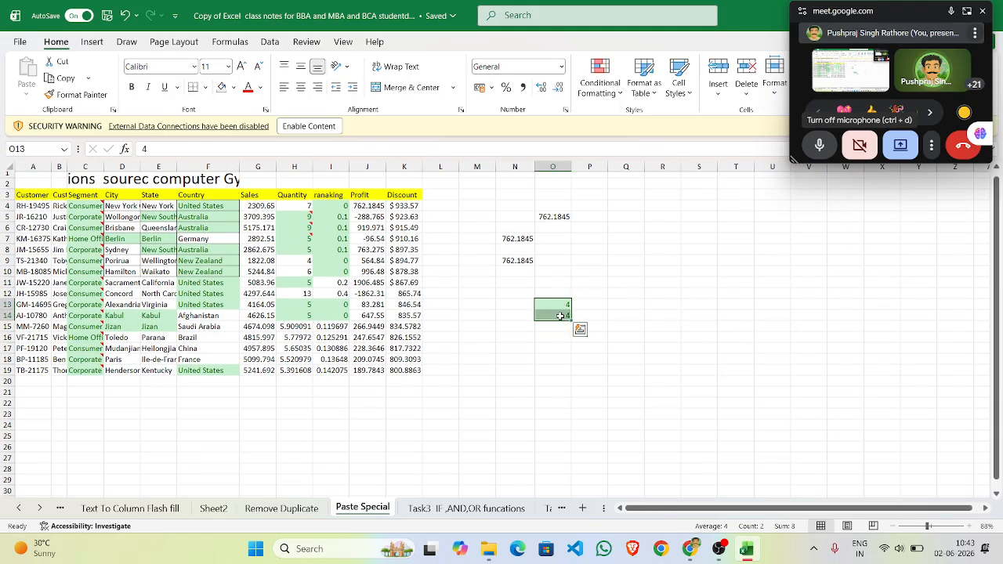
{"action": "key", "text": "Delete"}
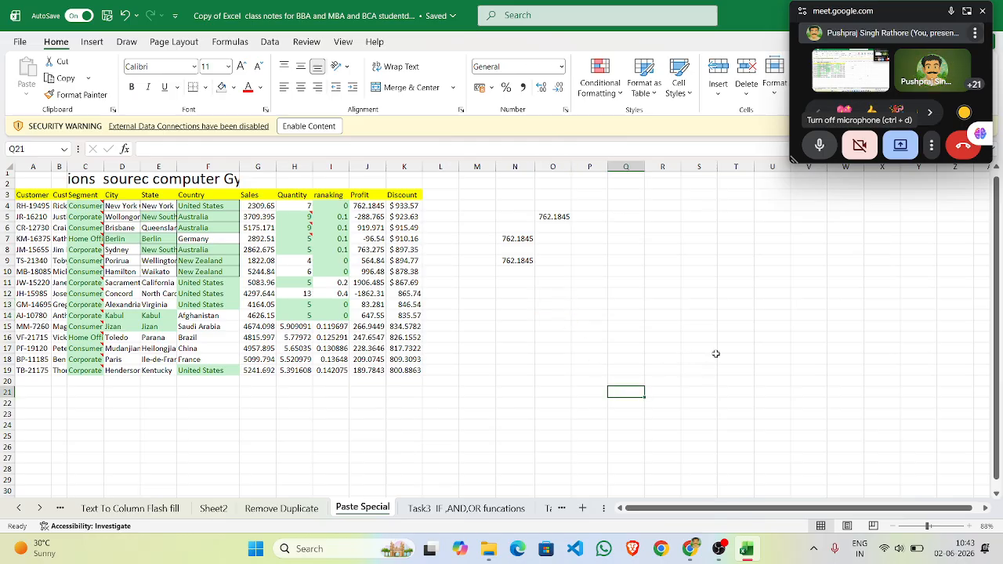
{"action": "left_click", "coordinate": [716, 356]}
{"action": "scroll", "coordinate": [716, 356], "scroll_direction": "right", "scroll_amount": 3}
{"action": "scroll", "coordinate": [706, 355], "scroll_direction": "left", "scroll_amount": 3}
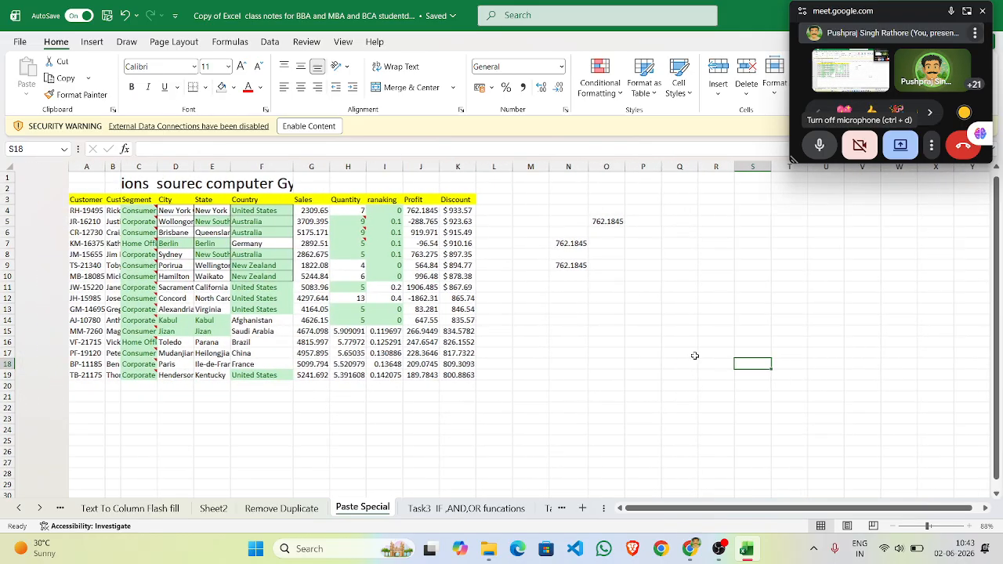
{"action": "key", "text": "super+Tab"}
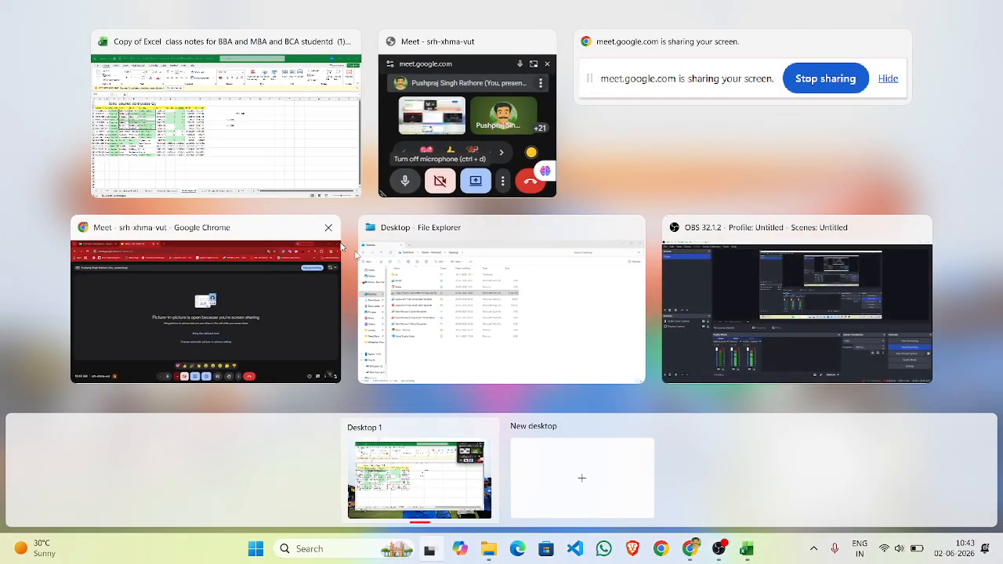
{"action": "left_click", "coordinate": [233, 144]}
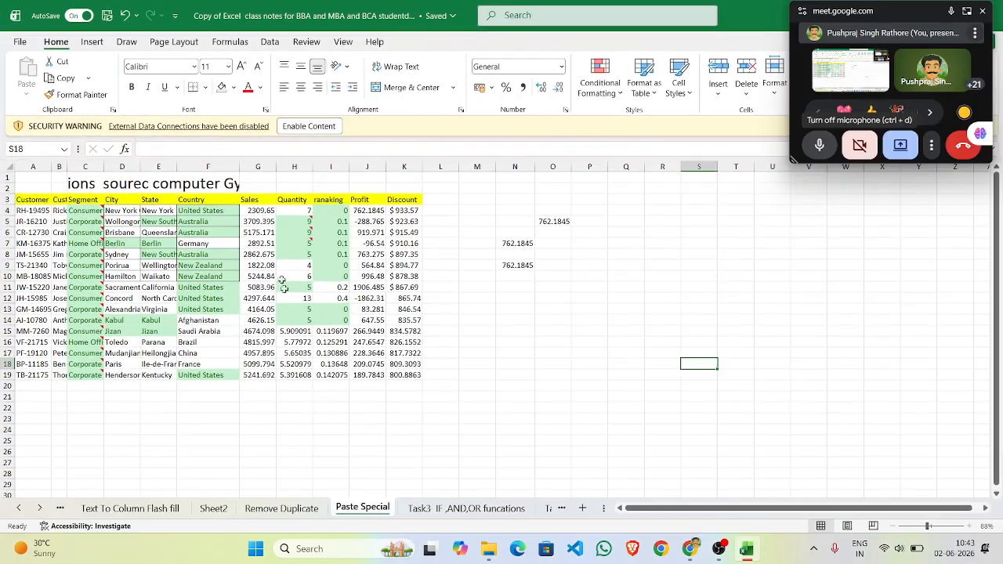
Enter the value 4 in cell F25 and the formula =2+2 in cell F26 below the data table
{"action": "scroll", "coordinate": [267, 398], "scroll_direction": "down", "scroll_amount": 7}
{"action": "scroll", "coordinate": [268, 398], "scroll_direction": "up", "scroll_amount": 2}
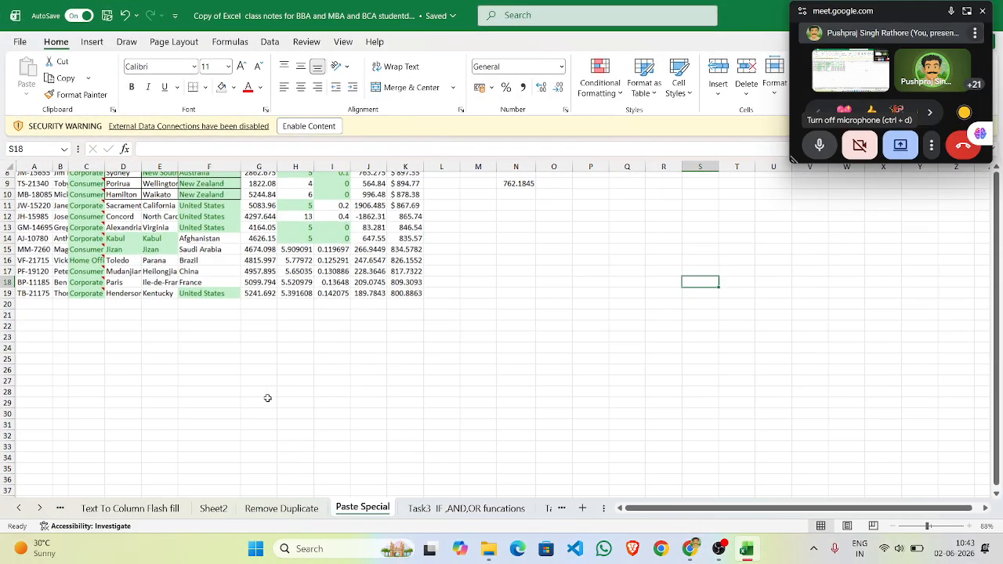
{"action": "left_click", "coordinate": [189, 359]}
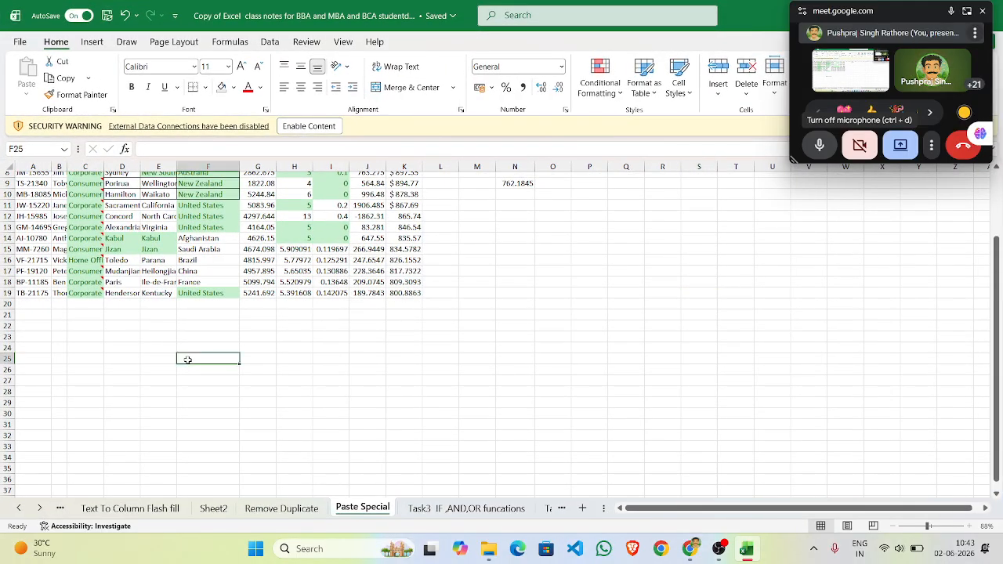
{"action": "type", "text": "4"}
{"action": "left_click", "coordinate": [206, 403]}
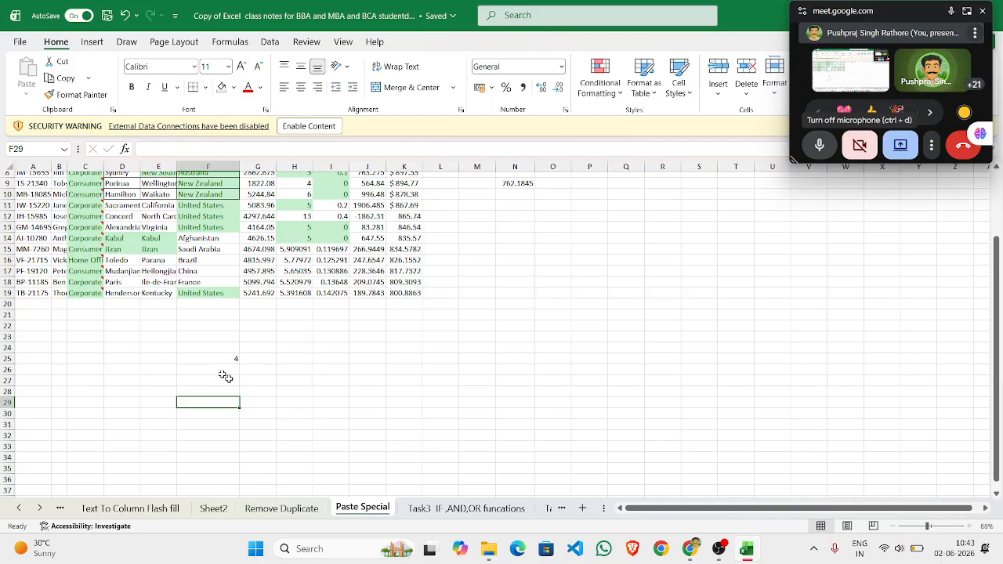
{"action": "left_click", "coordinate": [237, 371]}
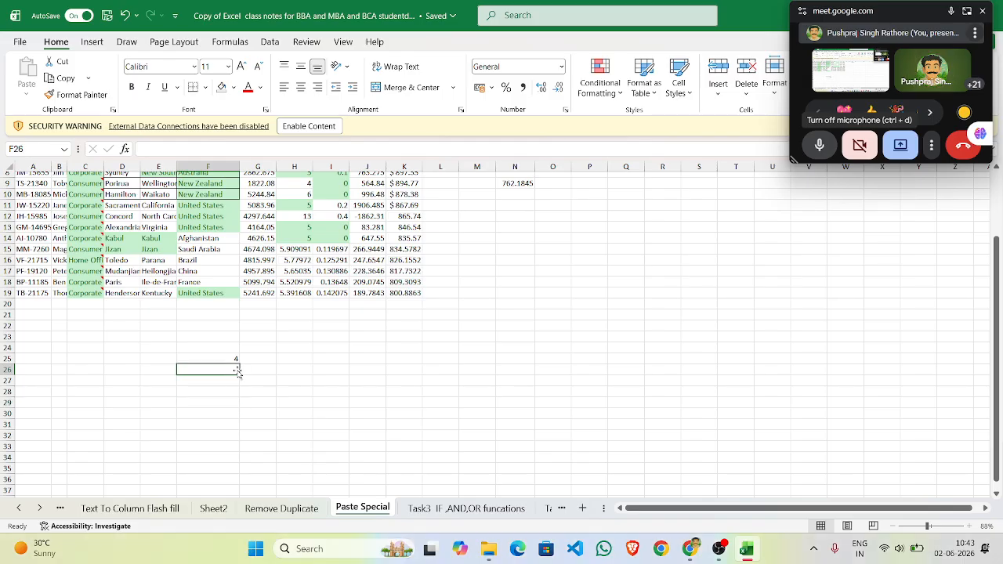
{"action": "type", "text": "="}
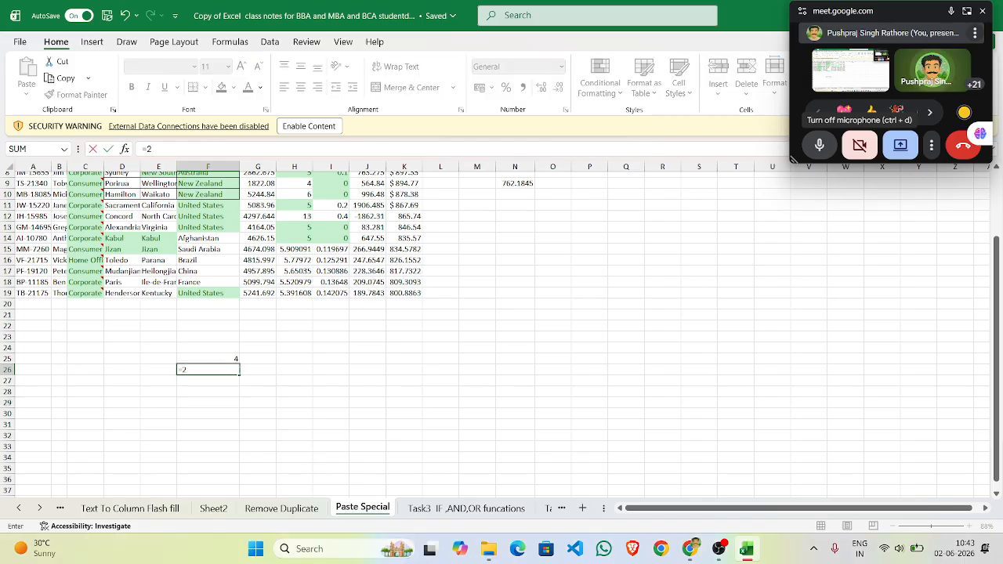
{"action": "type", "text": "2+2"}
{"action": "key", "text": "Return"}
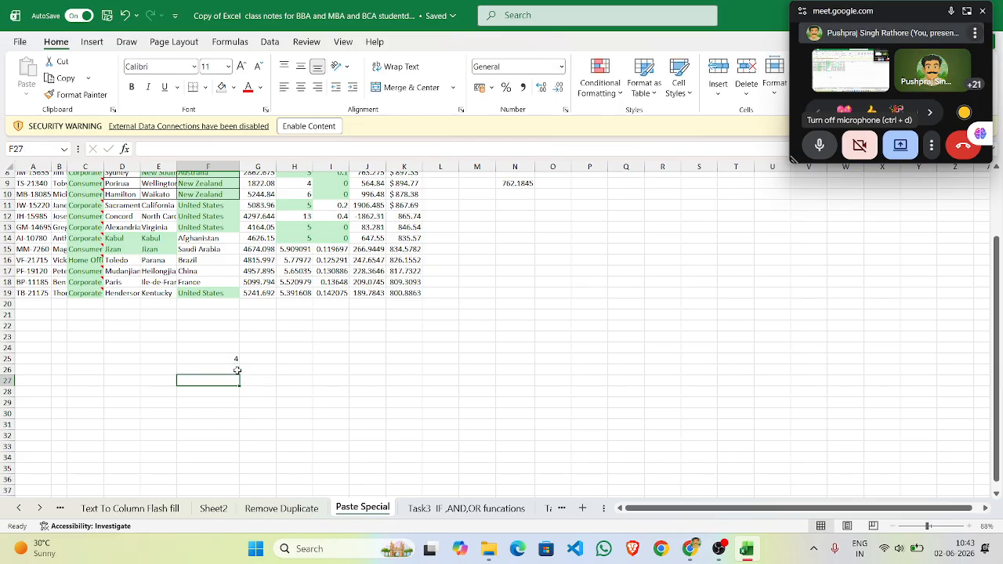
Copy the plain value 4 from cell F25 into cell G25
{"action": "scroll", "coordinate": [324, 336], "scroll_direction": "up", "scroll_amount": 1}
{"action": "scroll", "coordinate": [324, 336], "scroll_direction": "right", "scroll_amount": 2}
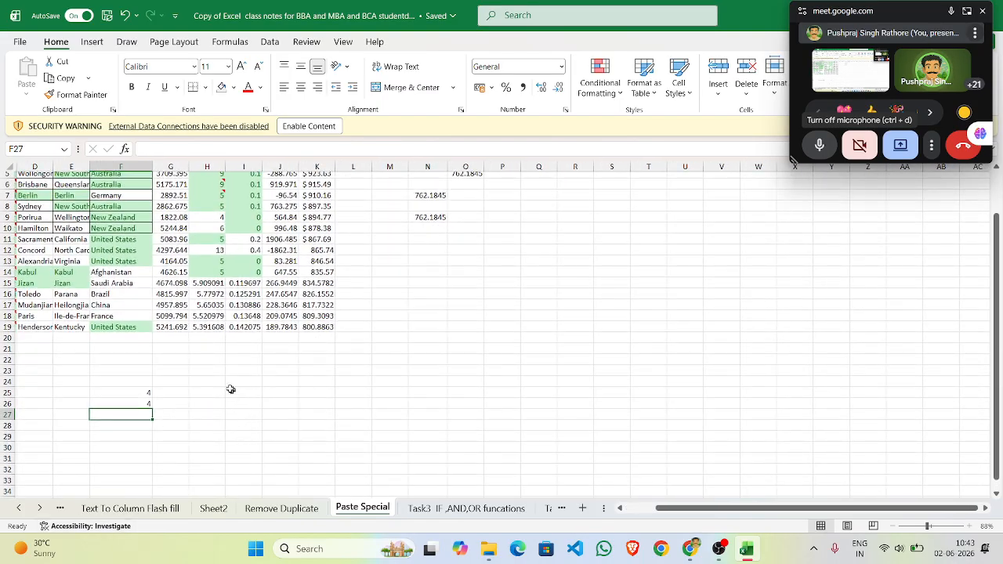
{"action": "scroll", "coordinate": [230, 390], "scroll_direction": "up", "scroll_amount": 5}
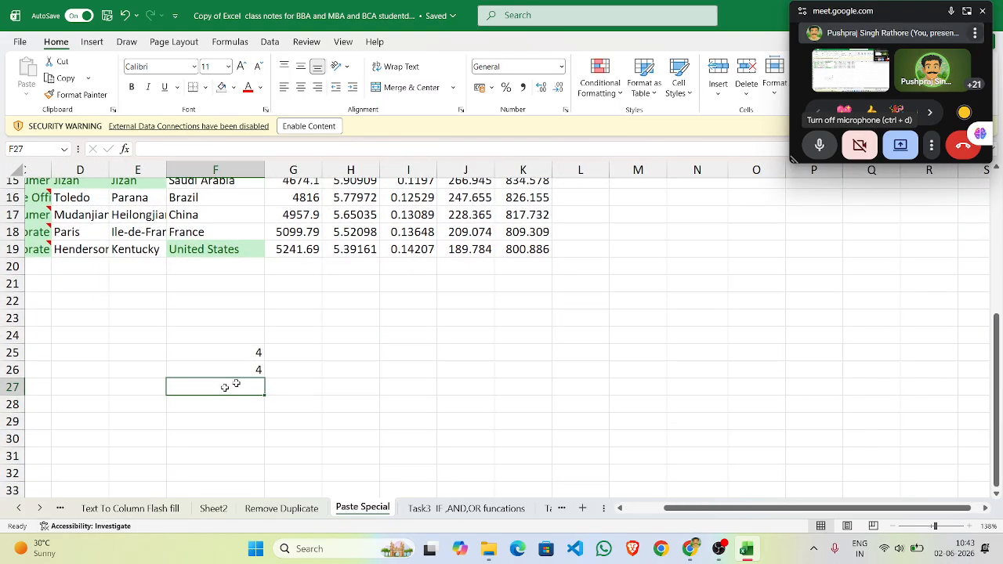
{"action": "left_click", "coordinate": [286, 353]}
{"action": "left_click", "coordinate": [246, 356]}
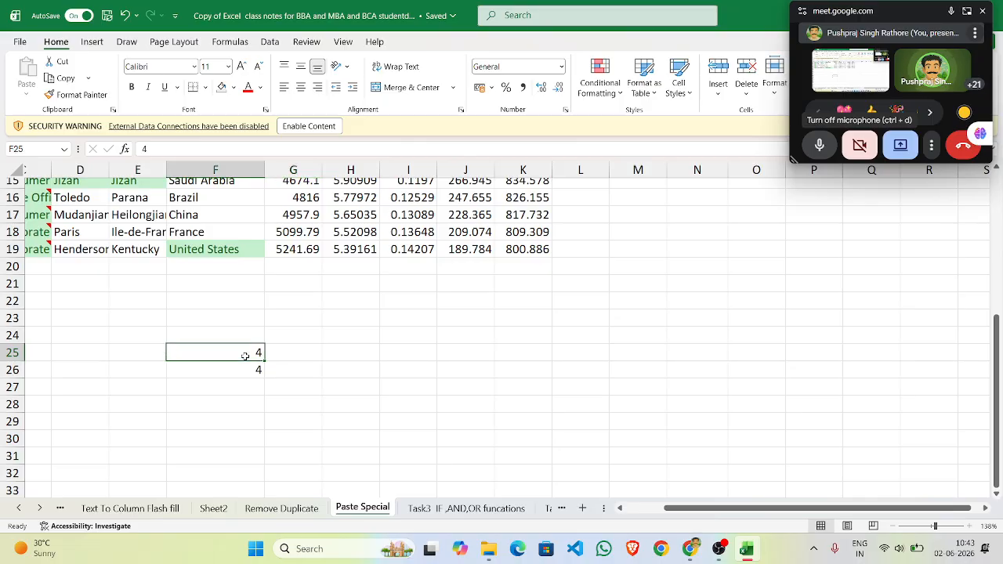
{"action": "key", "text": "ctrl+c"}
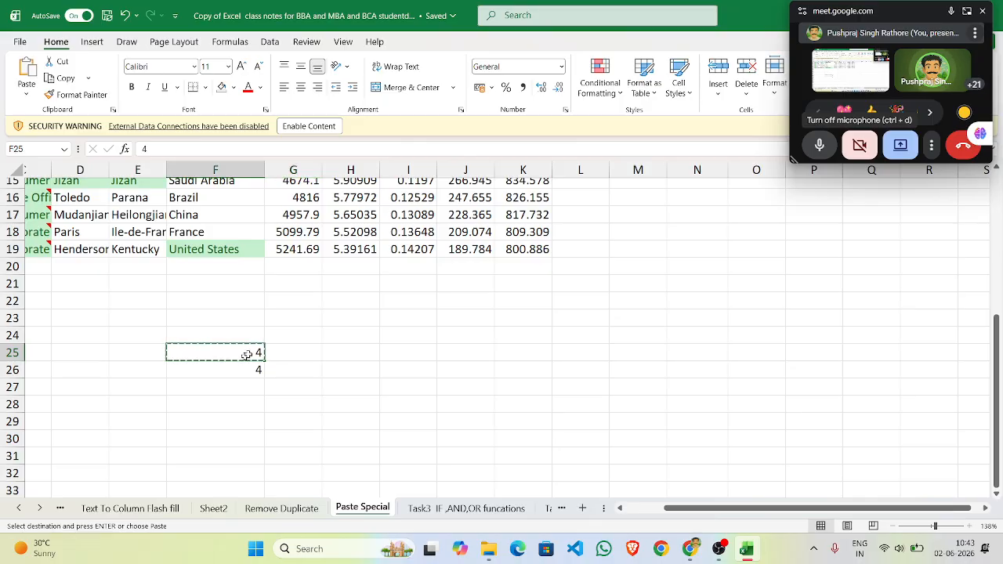
{"action": "left_click", "coordinate": [301, 351]}
{"action": "key", "text": "ctrl+v"}
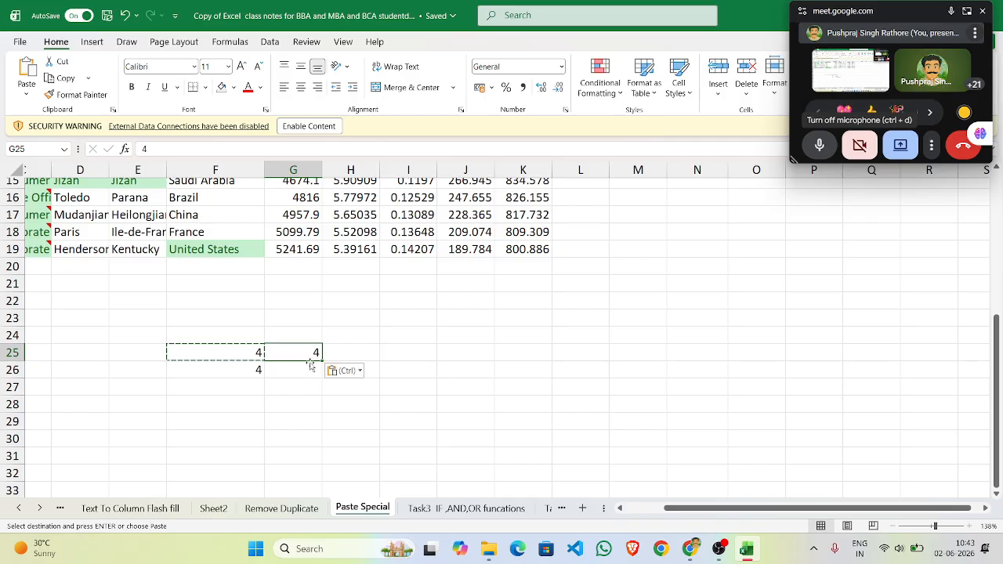
{"action": "key", "text": "Escape"}
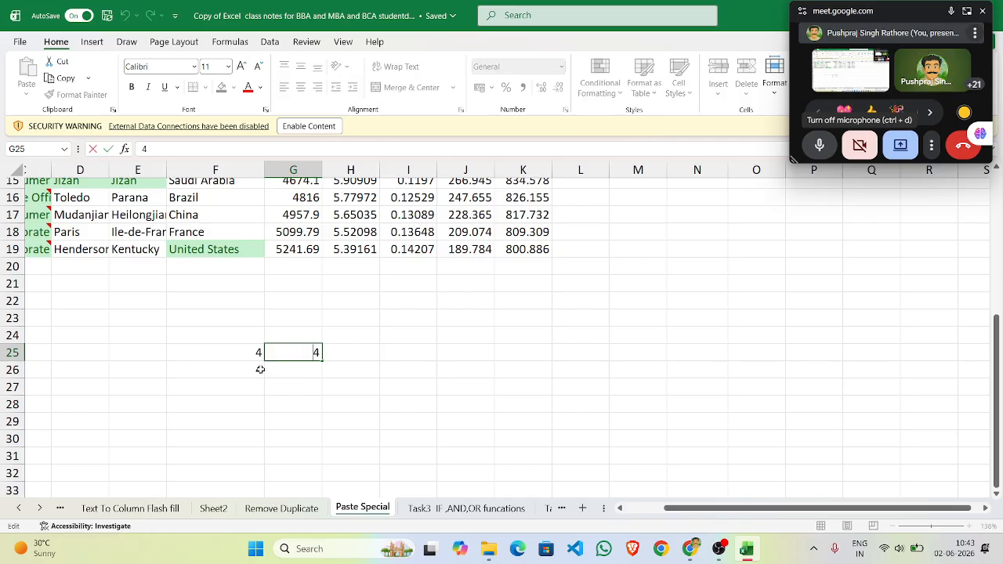
Copy the =2+2 formula from cell F26 into cell G26 and inspect the pasted contents
{"action": "left_click", "coordinate": [260, 370]}
{"action": "double_click", "coordinate": [261, 369]}
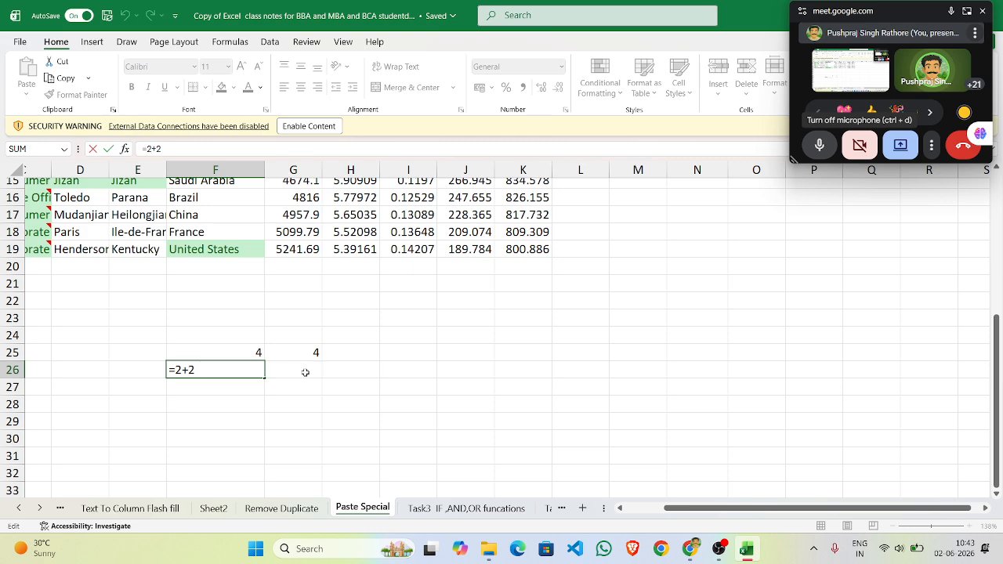
{"action": "key", "text": "Return"}
{"action": "left_click", "coordinate": [252, 370]}
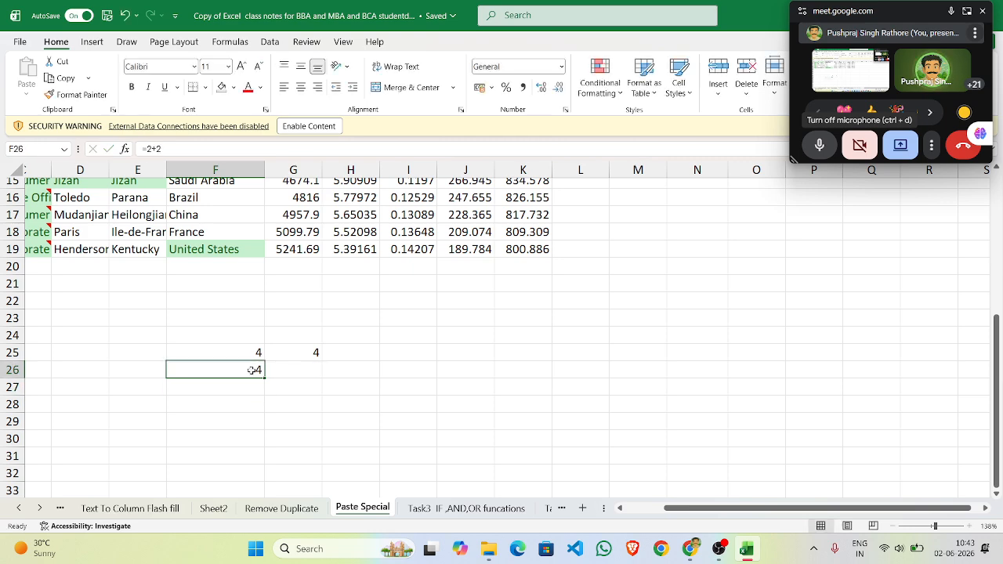
{"action": "key", "text": "ctrl+c"}
{"action": "left_click", "coordinate": [308, 369]}
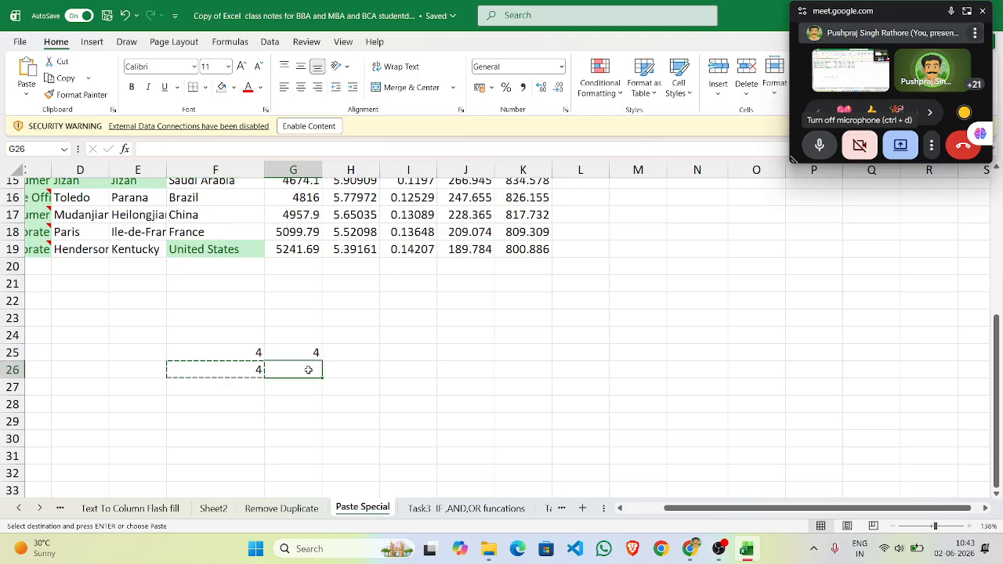
{"action": "key", "text": "ctrl+v"}
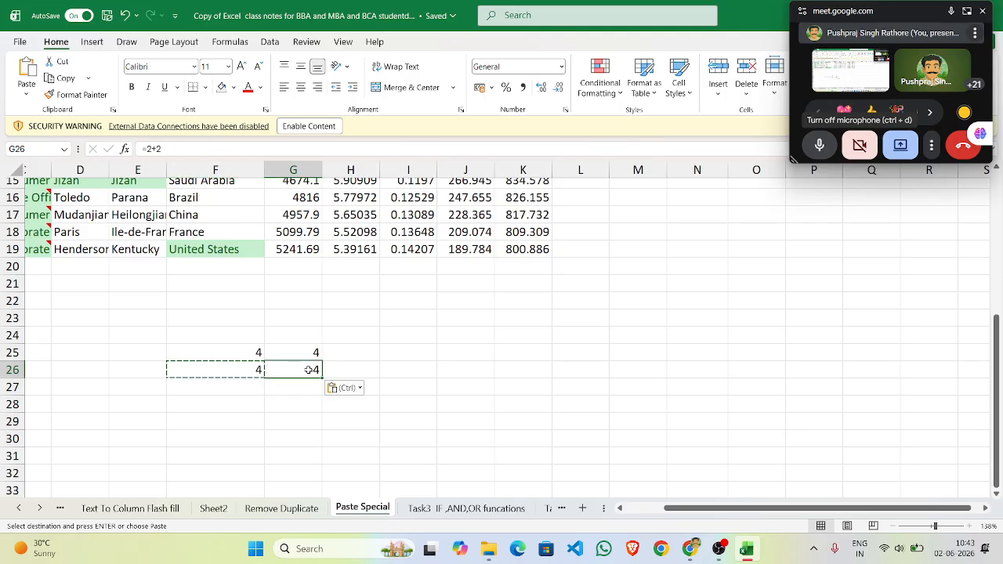
{"action": "double_click", "coordinate": [311, 369]}
{"action": "key", "text": "Return"}
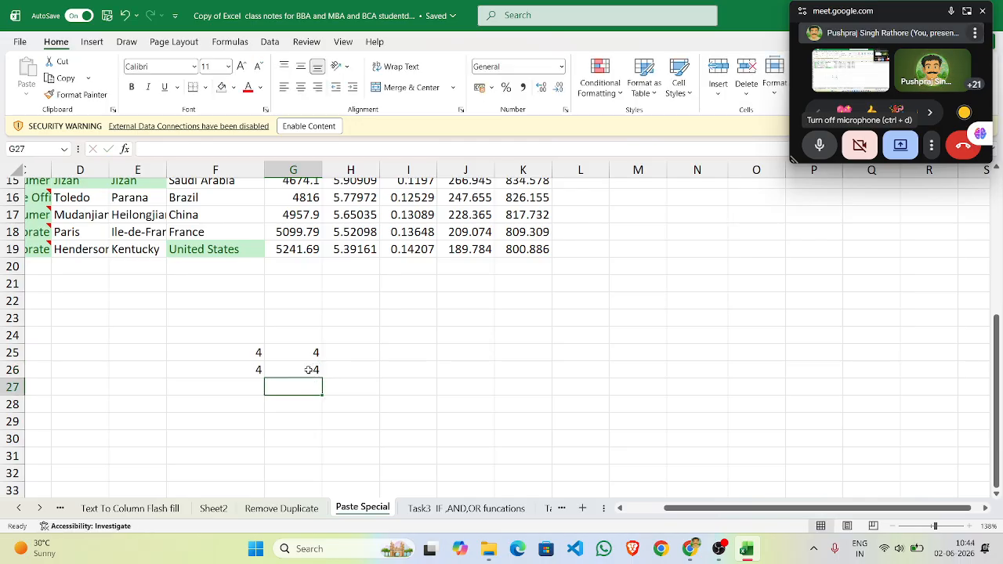
{"action": "left_click", "coordinate": [255, 370]}
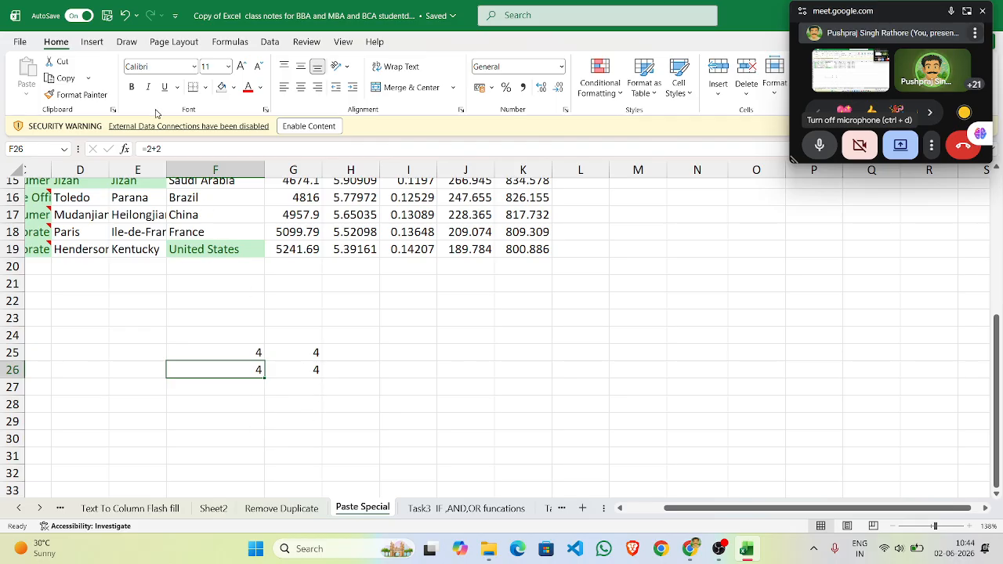
{"action": "left_click", "coordinate": [462, 315]}
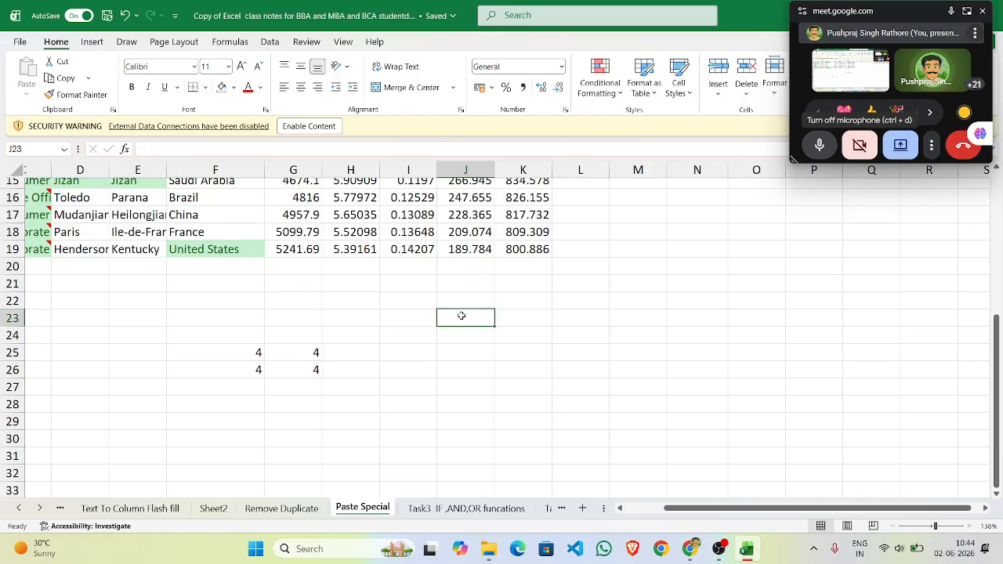
{"action": "right_click", "coordinate": [461, 315]}
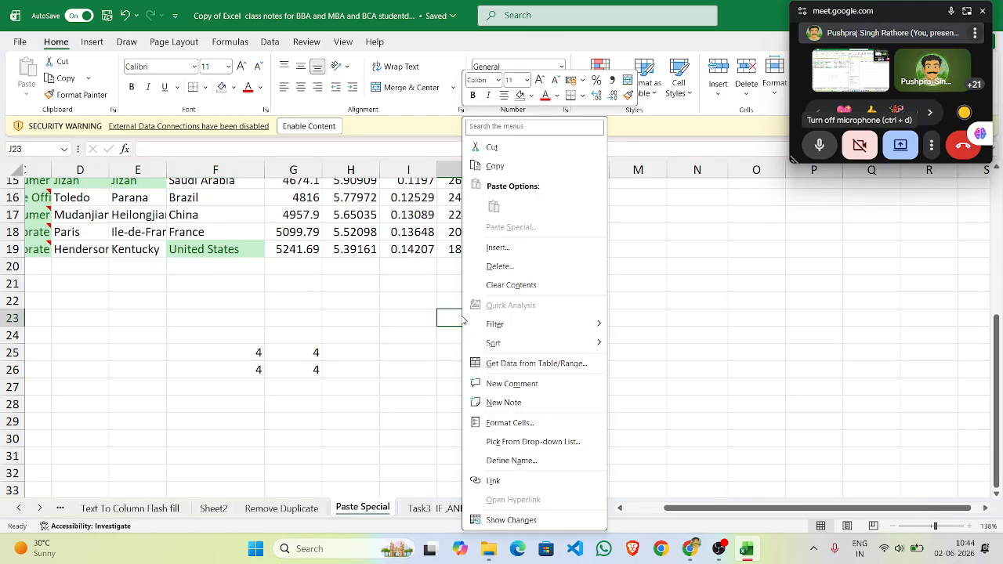
{"action": "left_click", "coordinate": [255, 371]}
Copy the =2+2 formula in cell F26 and choose the Formulas option in Paste Special for cell J23
{"action": "left_click", "coordinate": [255, 370]}
{"action": "key", "text": "ctrl+c"}
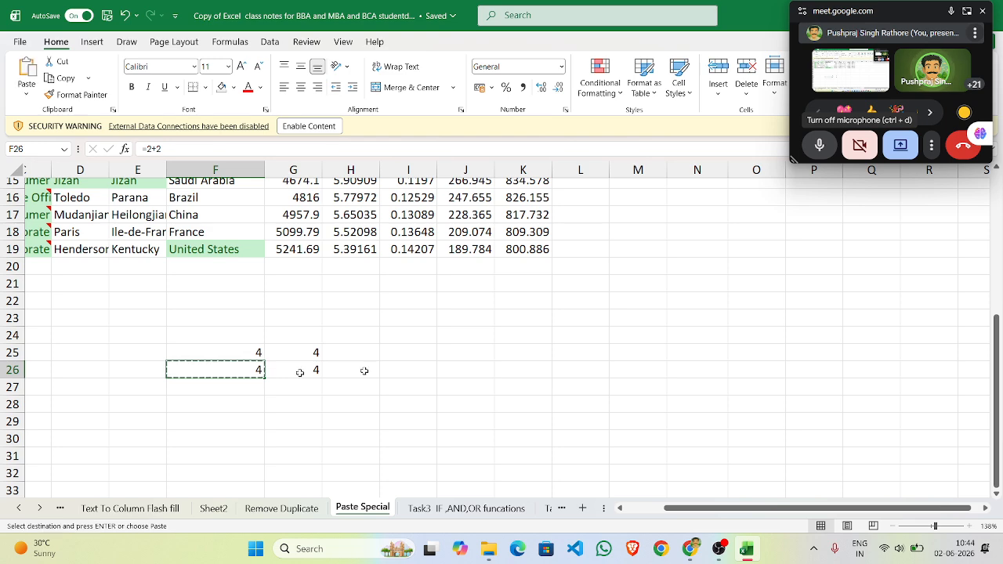
{"action": "left_click", "coordinate": [477, 318]}
{"action": "right_click", "coordinate": [479, 322]}
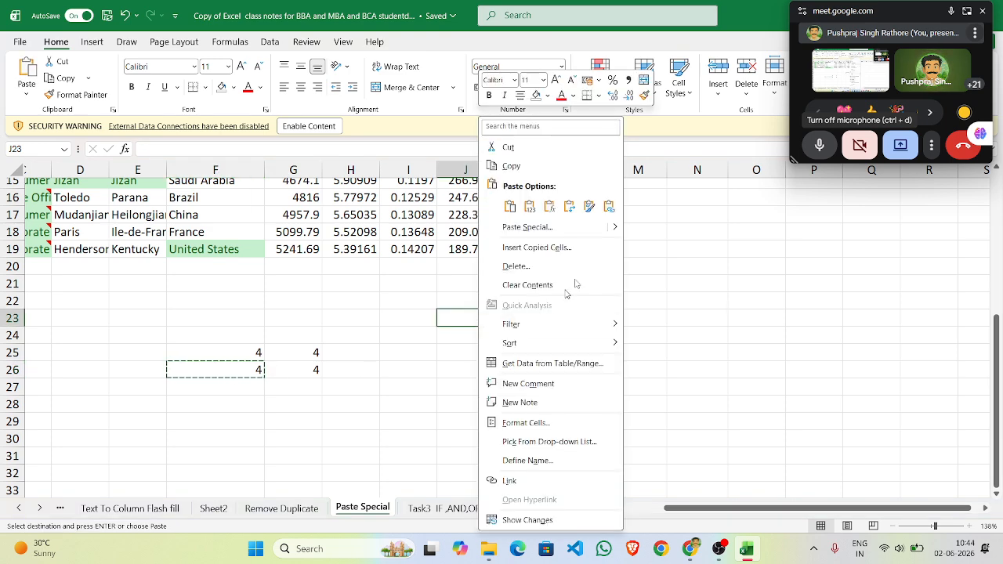
{"action": "mouse_move", "coordinate": [612, 229]}
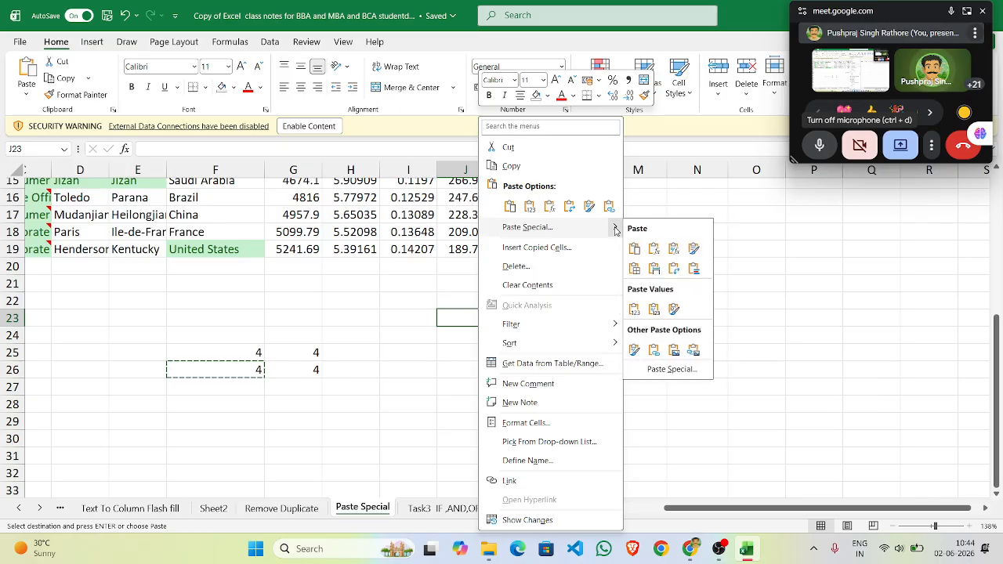
{"action": "left_click", "coordinate": [694, 370]}
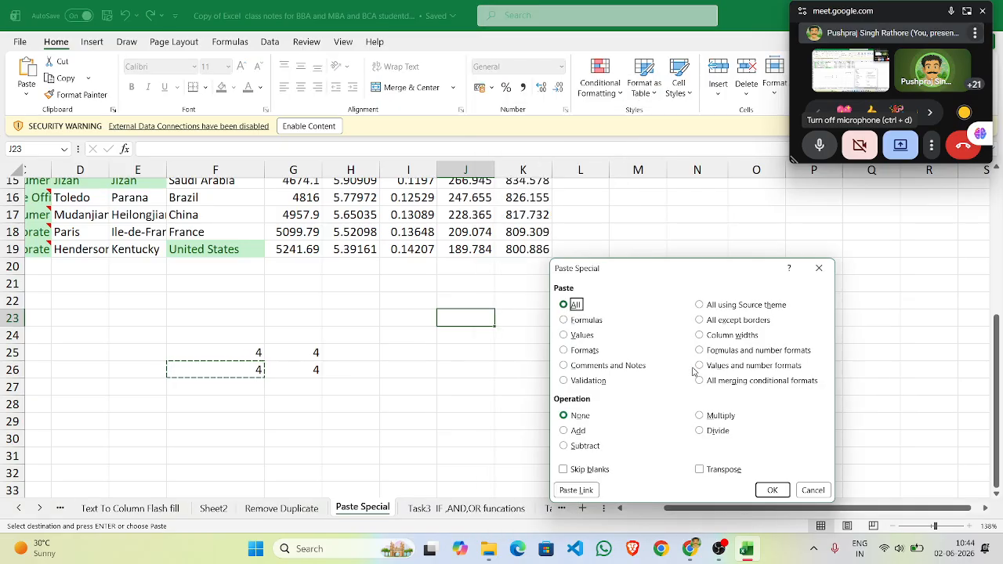
{"action": "left_click", "coordinate": [564, 321]}
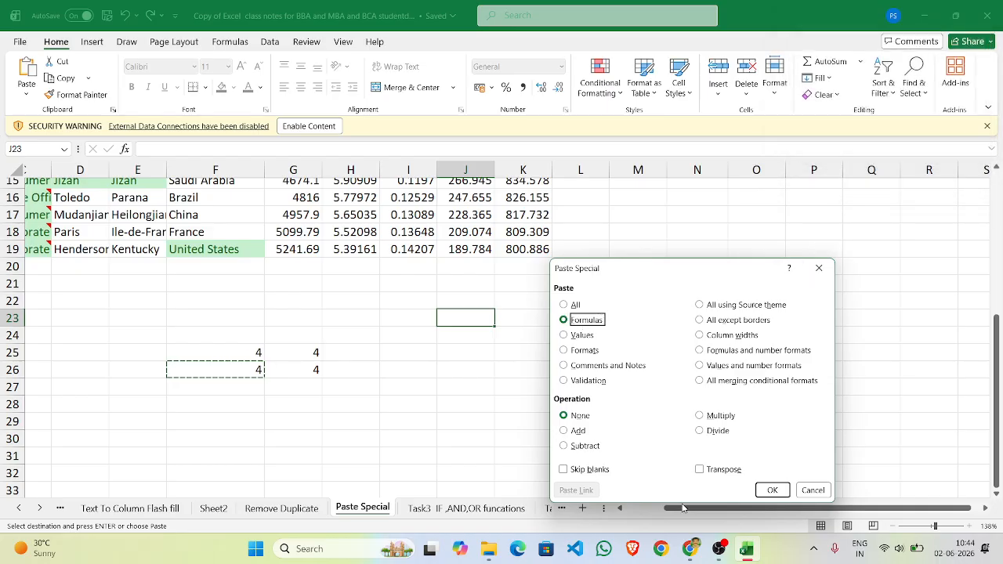
Switch to the Google Meet call in Chrome to check the network connection, and return to the Excel worksheet
{"action": "mouse_move", "coordinate": [690, 555]}
{"action": "left_click", "coordinate": [650, 484]}
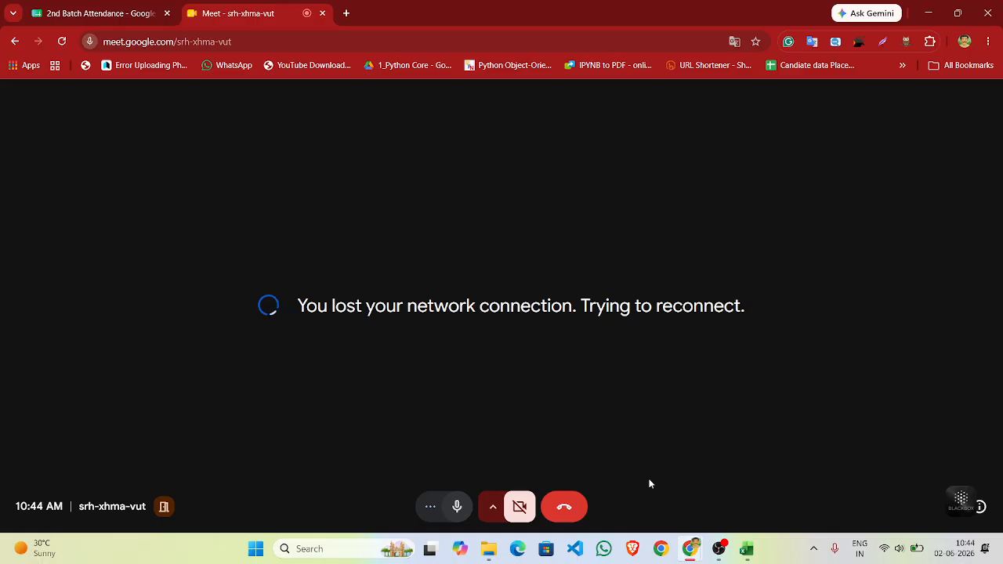
{"action": "left_click", "coordinate": [883, 549]}
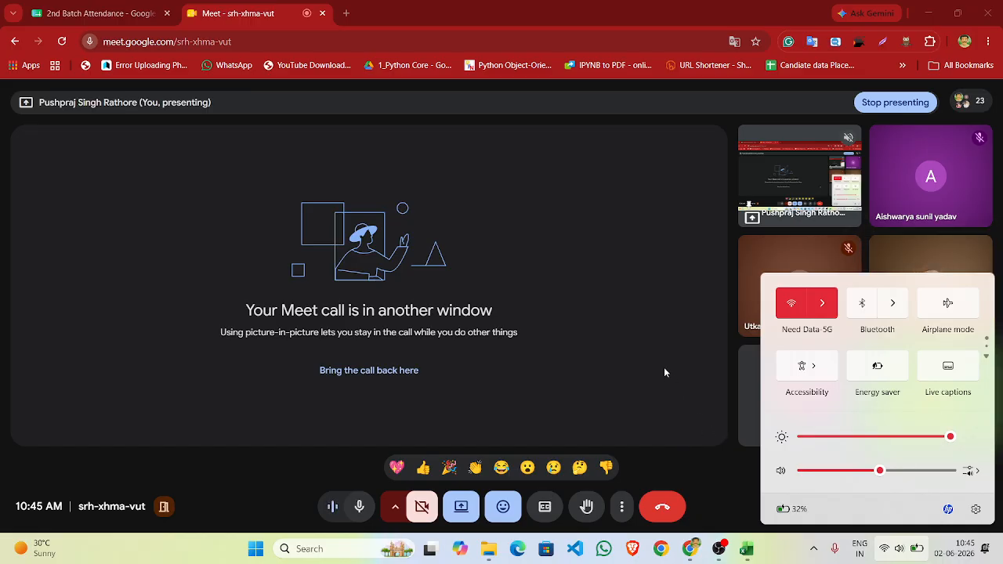
{"action": "left_click", "coordinate": [626, 302]}
{"action": "mouse_move", "coordinate": [746, 555]}
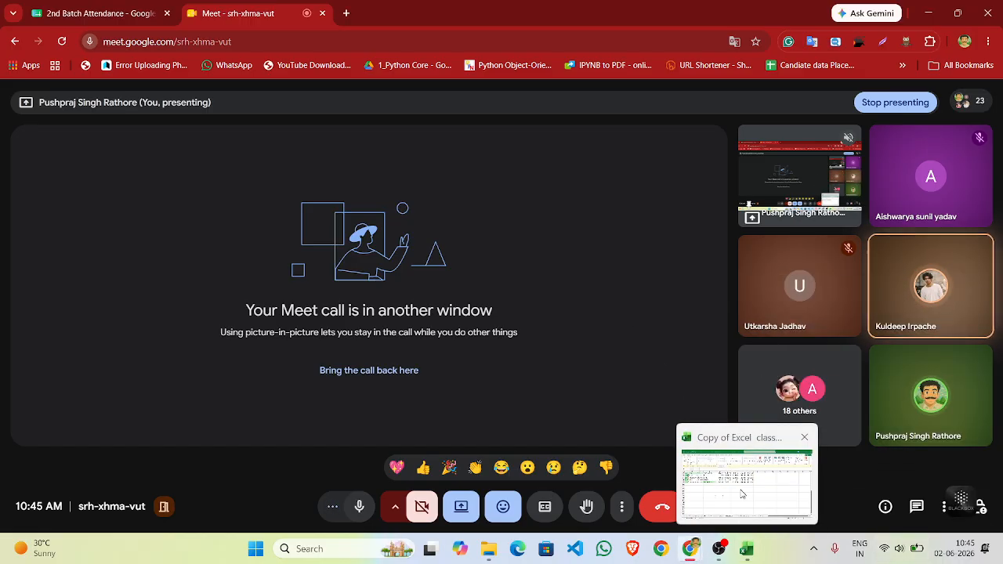
{"action": "left_click", "coordinate": [745, 478]}
{"action": "key", "text": "ctrl+alt+v"}
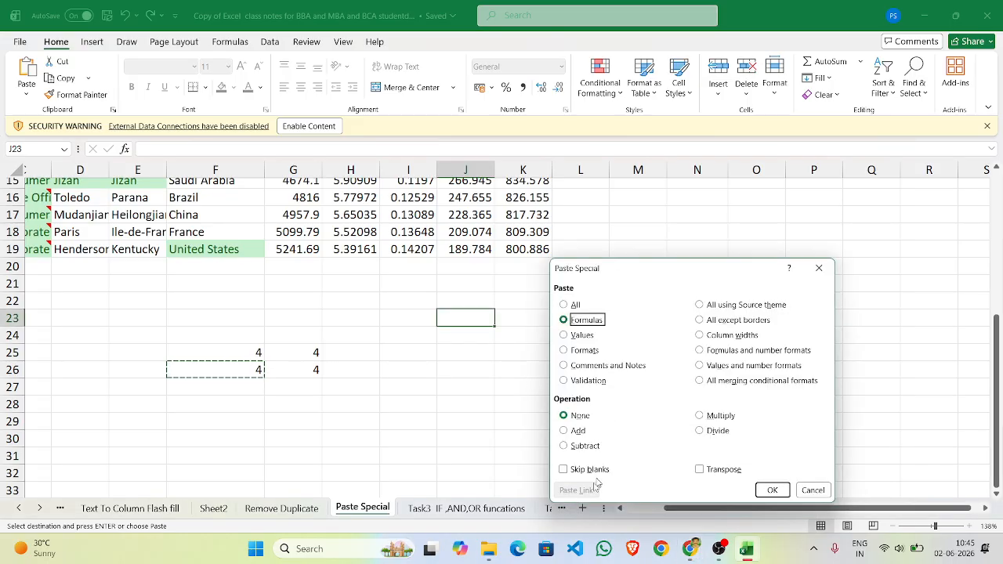
{"action": "mouse_move", "coordinate": [690, 548]}
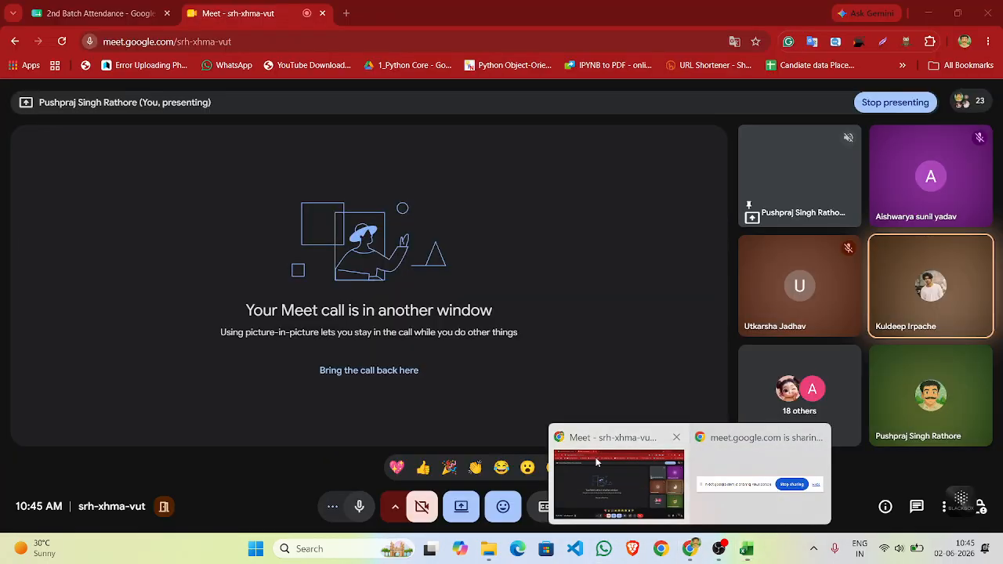
{"action": "left_click", "coordinate": [616, 473]}
{"action": "left_click", "coordinate": [746, 555]}
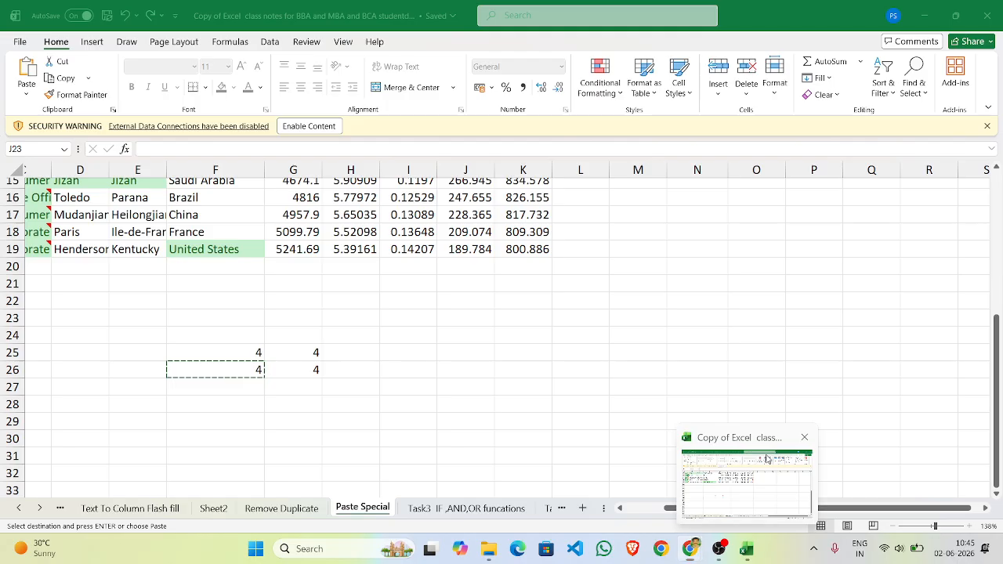
{"action": "key", "text": "ctrl+alt+v"}
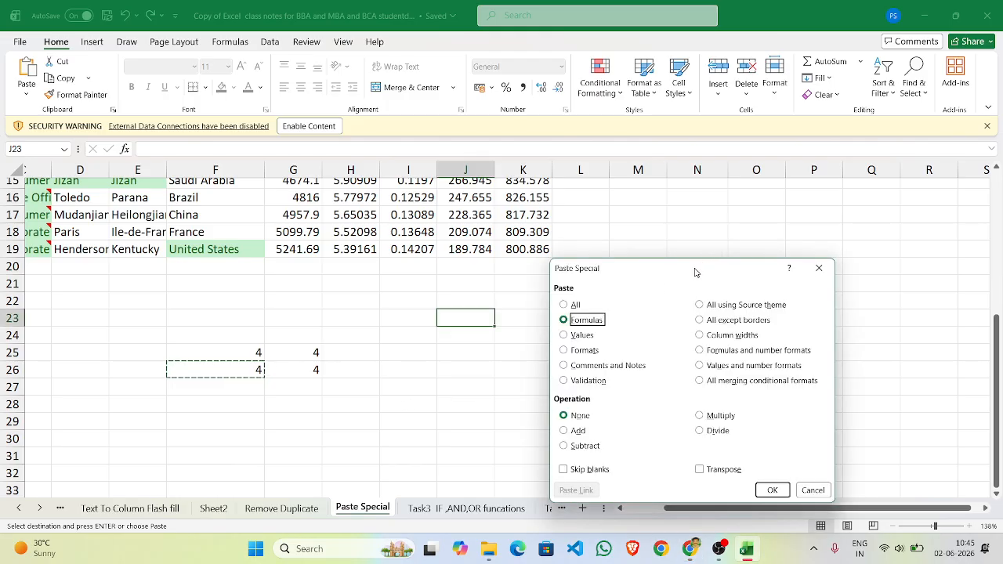
Move the Paste Special dialog aside, paste the copied formula into cell J23, and inspect the cell's contents
{"action": "left_click_drag", "start_coordinate": [694, 272], "coordinate": [864, 227]}
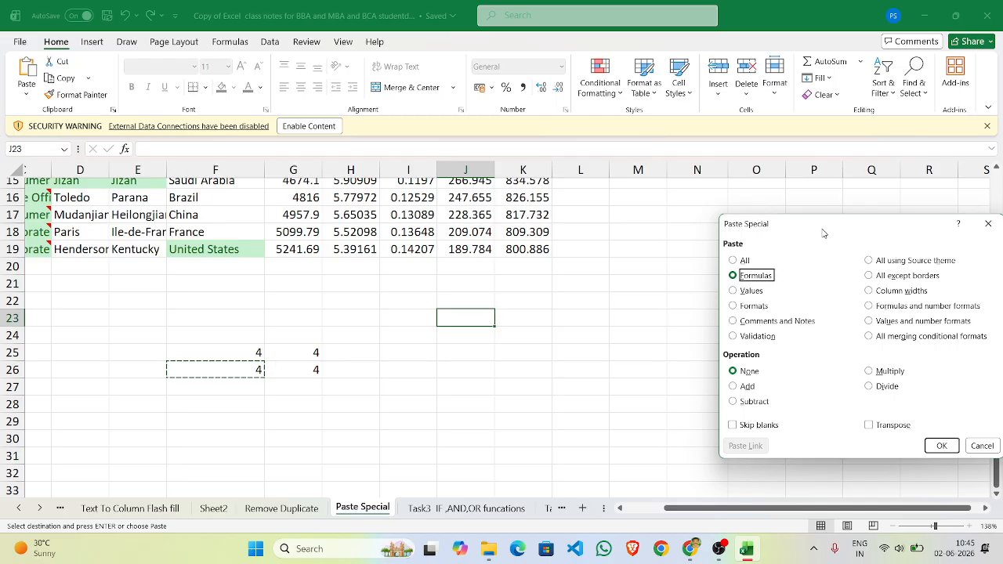
{"action": "left_click_drag", "start_coordinate": [823, 233], "coordinate": [772, 229]}
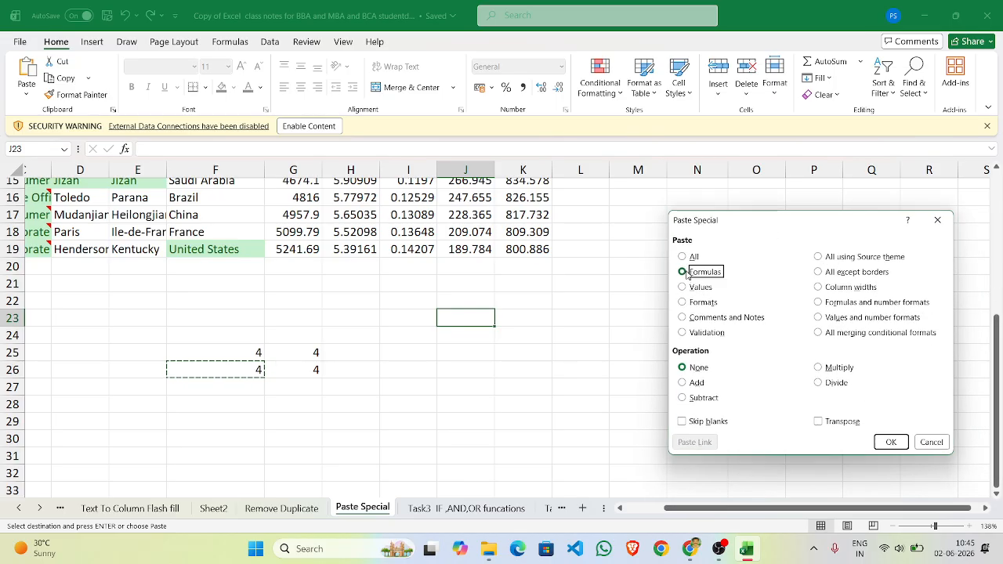
{"action": "left_click", "coordinate": [892, 443]}
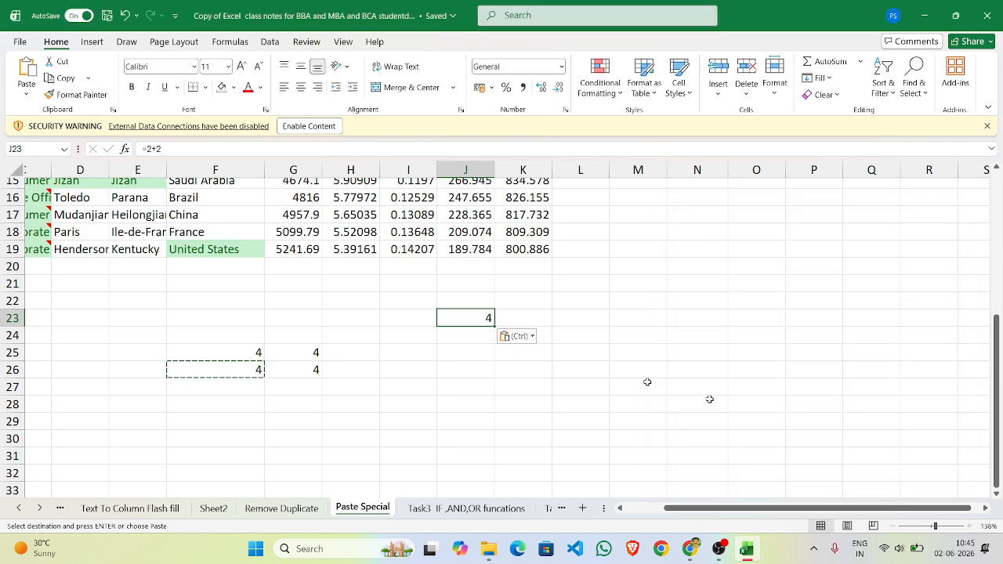
{"action": "double_click", "coordinate": [485, 319]}
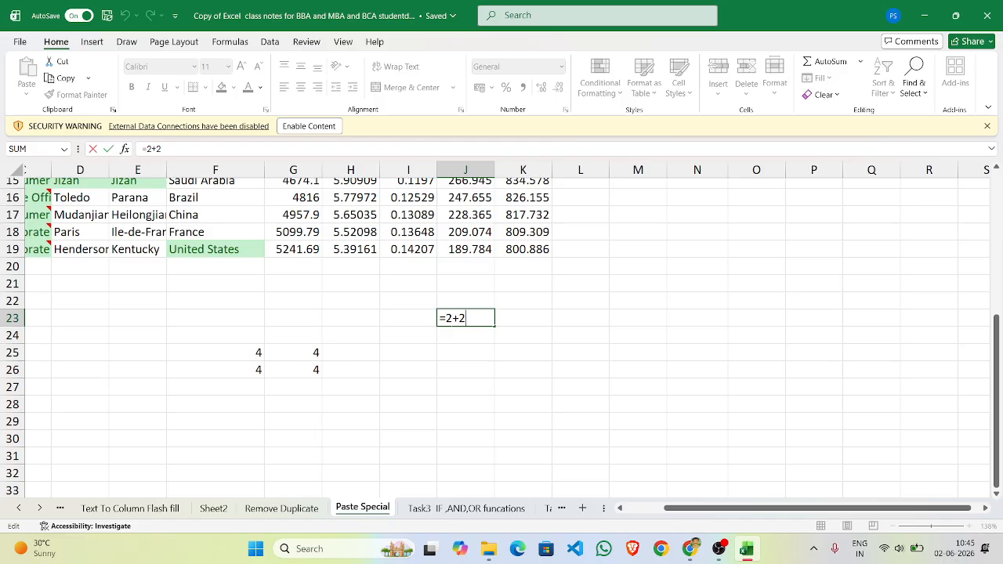
{"action": "key", "text": "Return"}
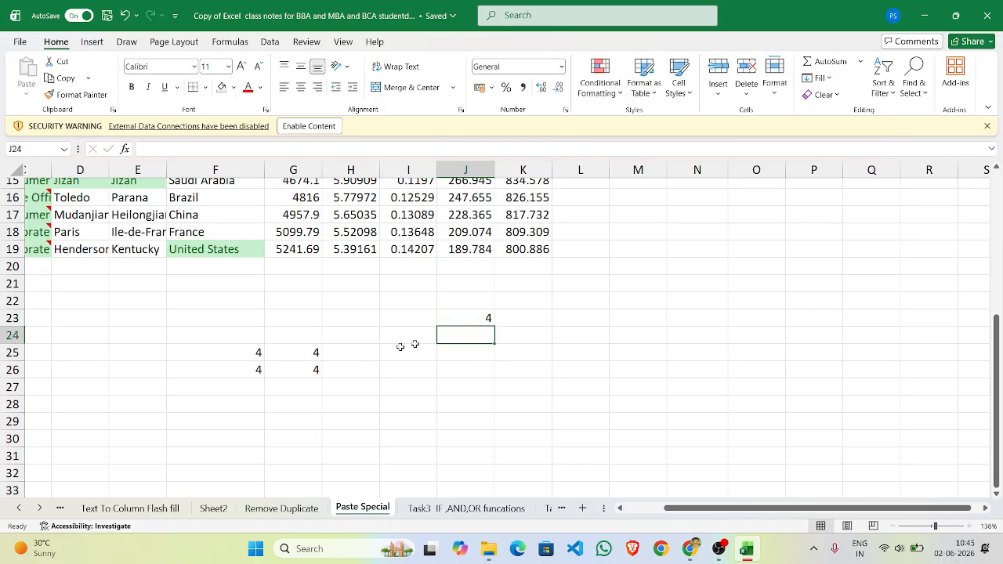
Copy the plain value 4 from cell F25 into cell J24 using Paste Special with the Formulas option
{"action": "left_click", "coordinate": [258, 354]}
{"action": "key", "text": "ctrl+c"}
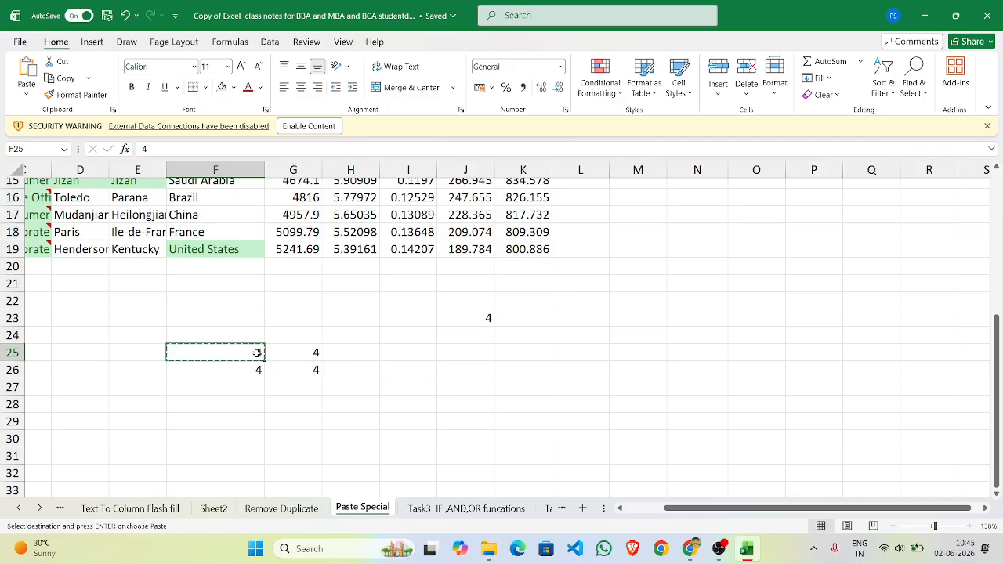
{"action": "left_click", "coordinate": [484, 336]}
{"action": "right_click", "coordinate": [485, 335]}
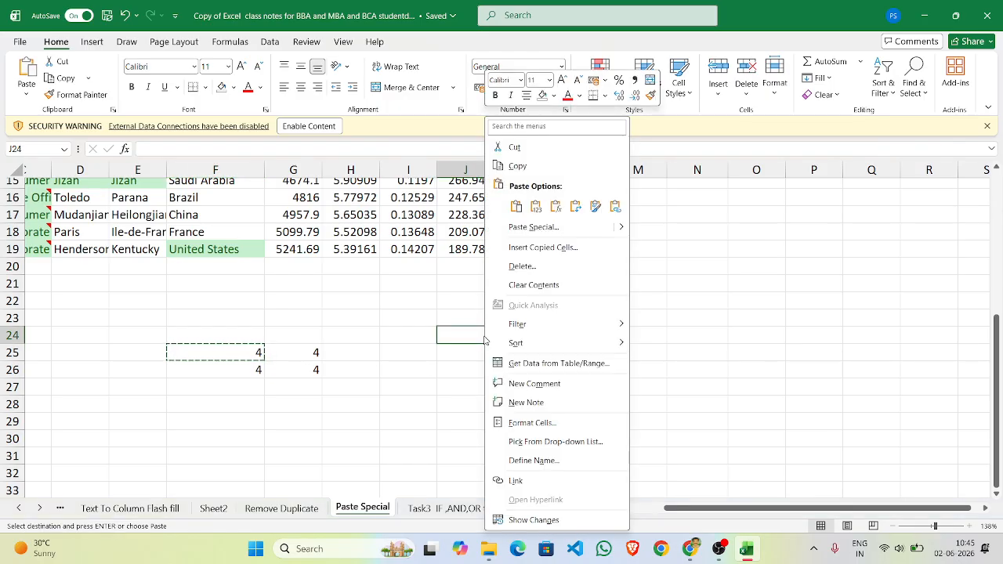
{"action": "mouse_move", "coordinate": [623, 229]}
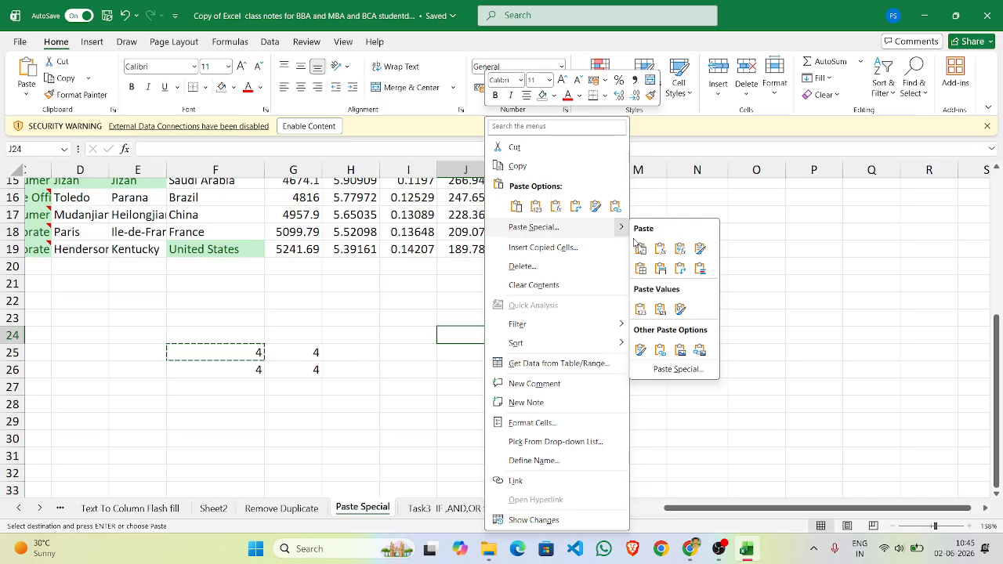
{"action": "left_click", "coordinate": [662, 369]}
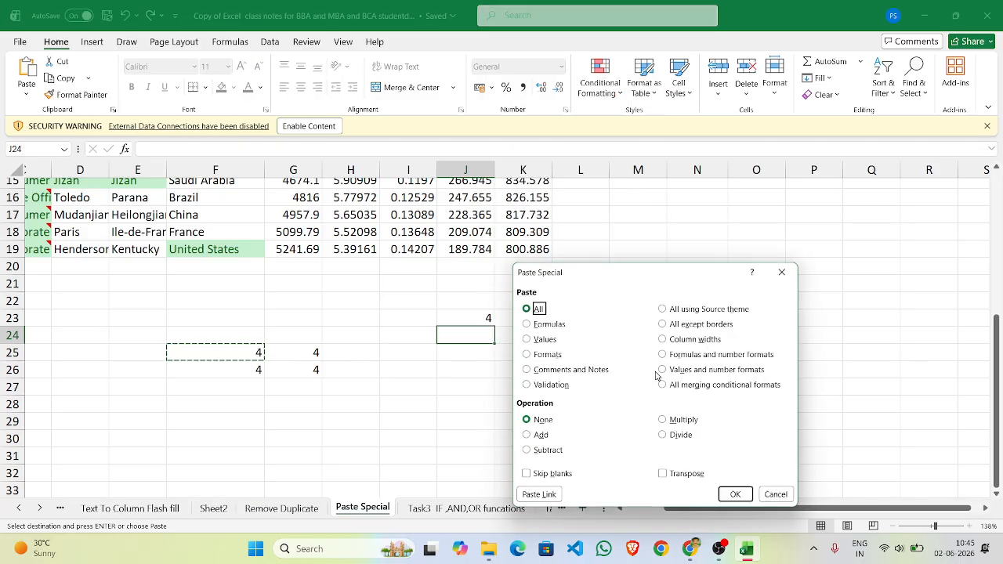
{"action": "left_click", "coordinate": [528, 324]}
{"action": "left_click", "coordinate": [739, 494]}
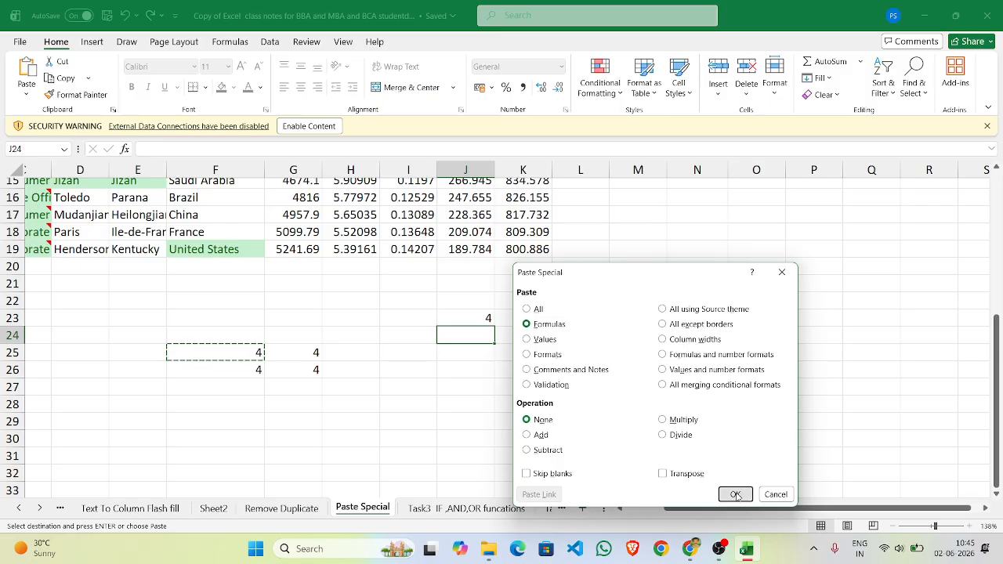
Examine the contents of the pasted cells J23 and J24 and compare them with the source formula in F26
{"action": "double_click", "coordinate": [481, 335]}
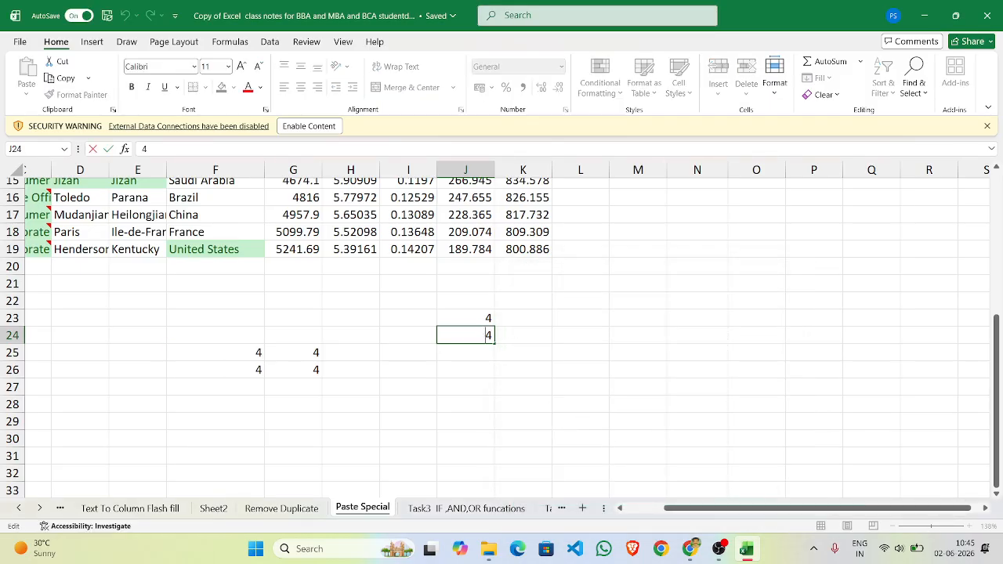
{"action": "left_click", "coordinate": [533, 334]}
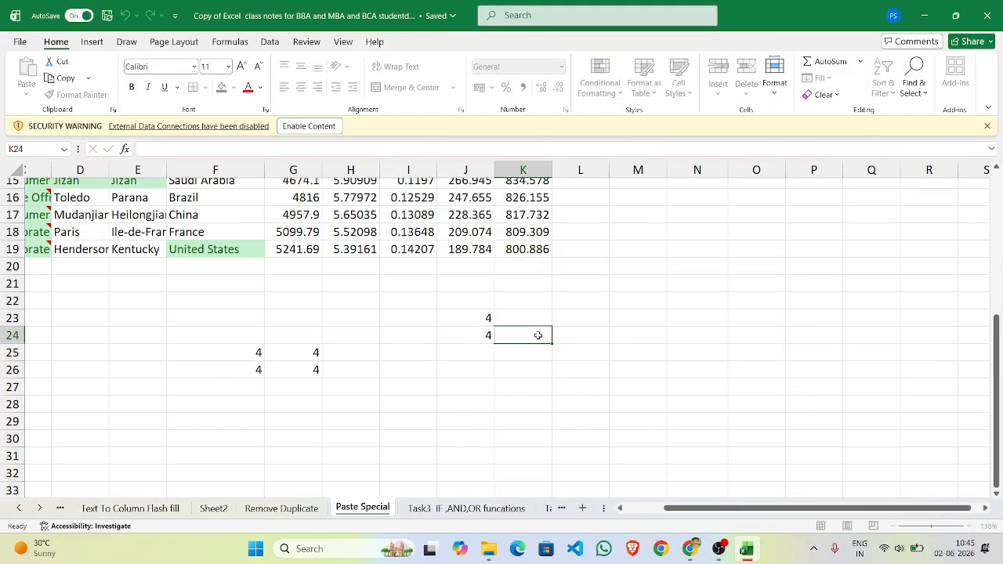
{"action": "double_click", "coordinate": [475, 313]}
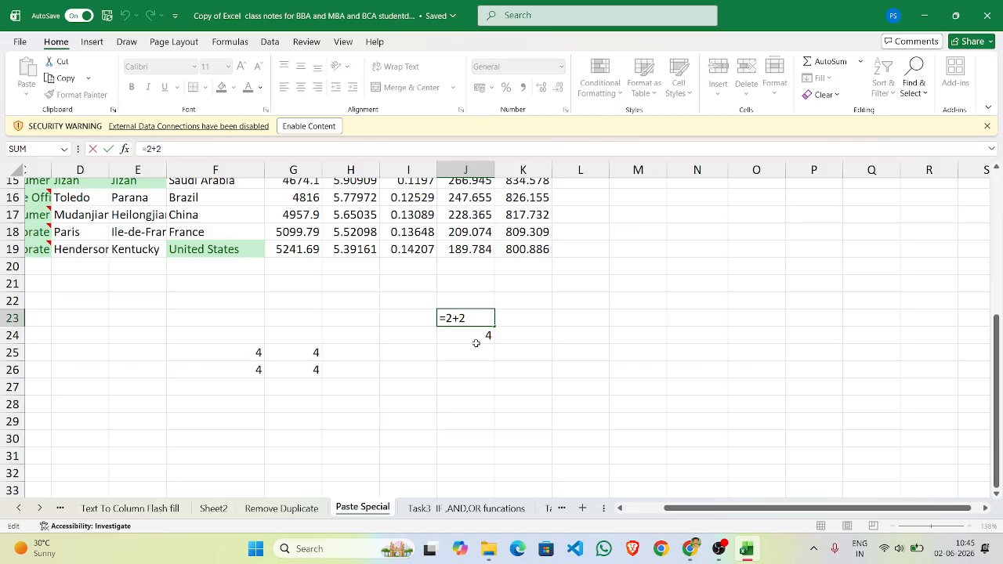
{"action": "key", "text": "Return"}
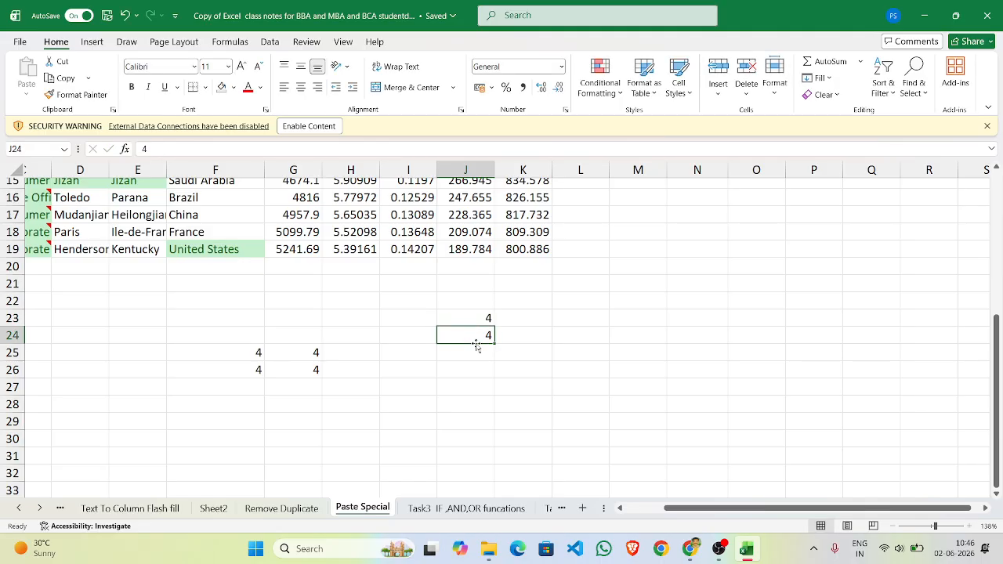
{"action": "left_click", "coordinate": [243, 375]}
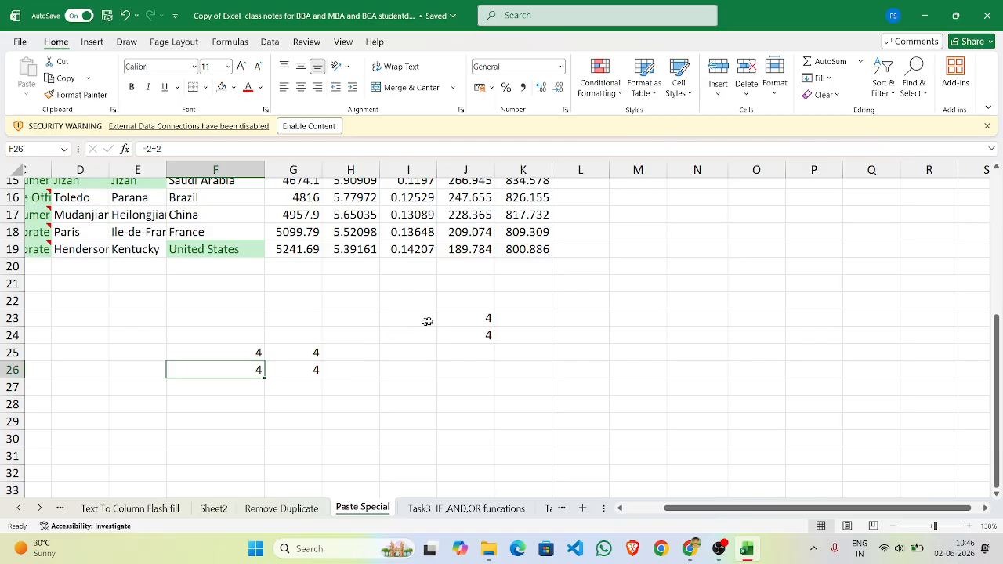
{"action": "left_click", "coordinate": [478, 330]}
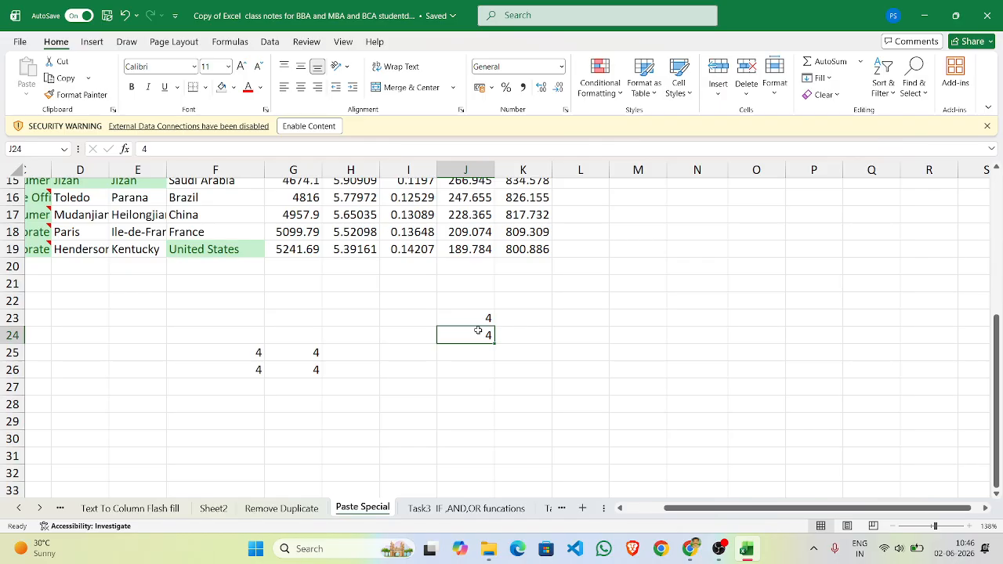
{"action": "double_click", "coordinate": [478, 330]}
{"action": "left_click", "coordinate": [540, 315]}
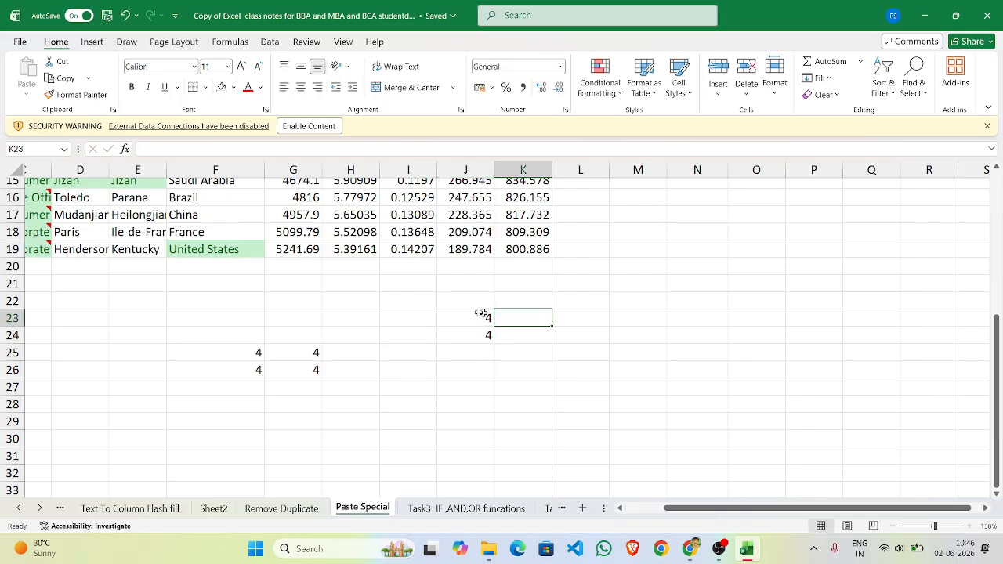
{"action": "left_click", "coordinate": [470, 317]}
{"action": "type", "text": "=2+2"}
{"action": "left_click", "coordinate": [498, 350]}
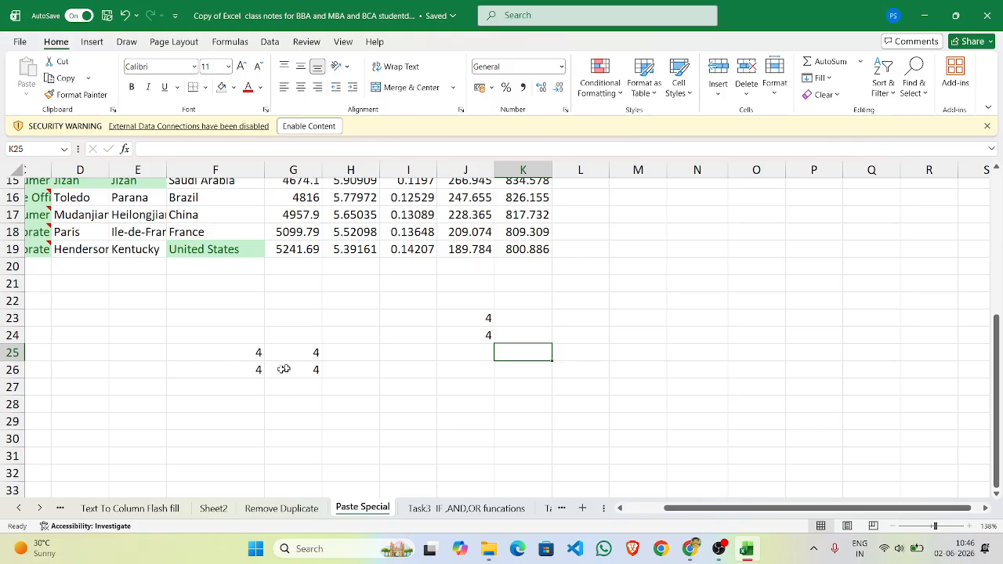
Copy the formula cell F26 into cell K26 using Paste Special with the Values option
{"action": "left_click", "coordinate": [252, 372]}
{"action": "key", "text": "ctrl+c"}
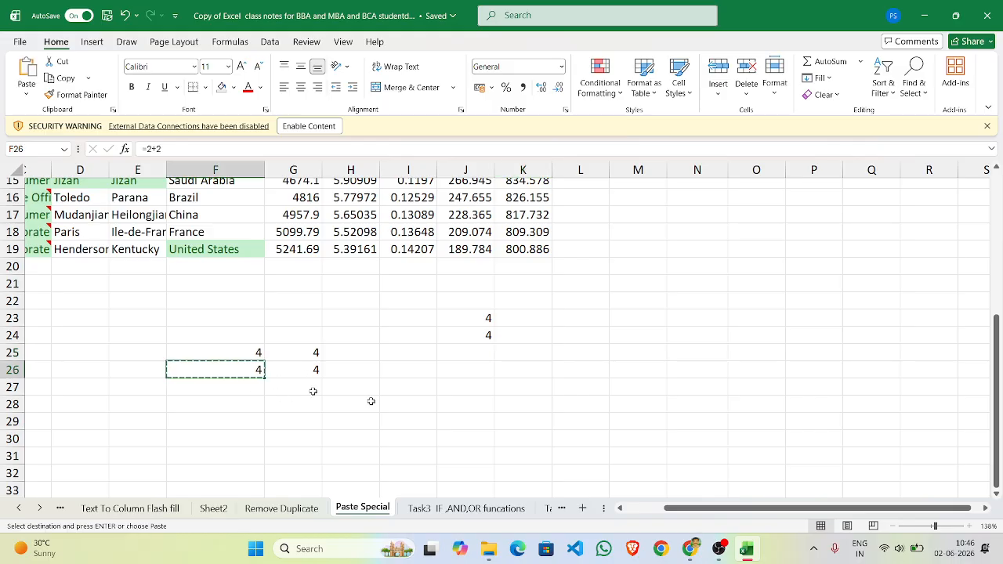
{"action": "left_click", "coordinate": [536, 365]}
{"action": "right_click", "coordinate": [536, 364]}
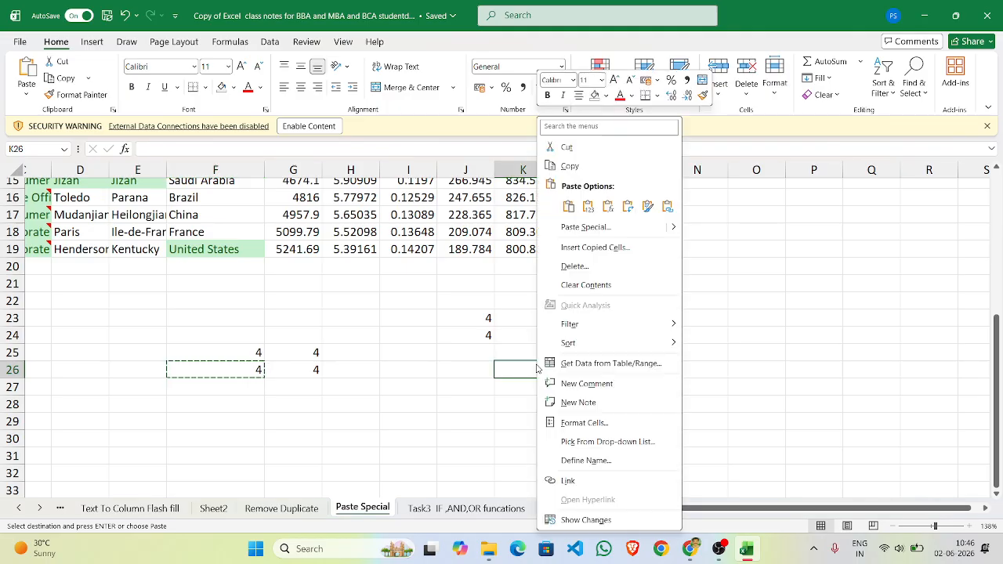
{"action": "mouse_move", "coordinate": [672, 232]}
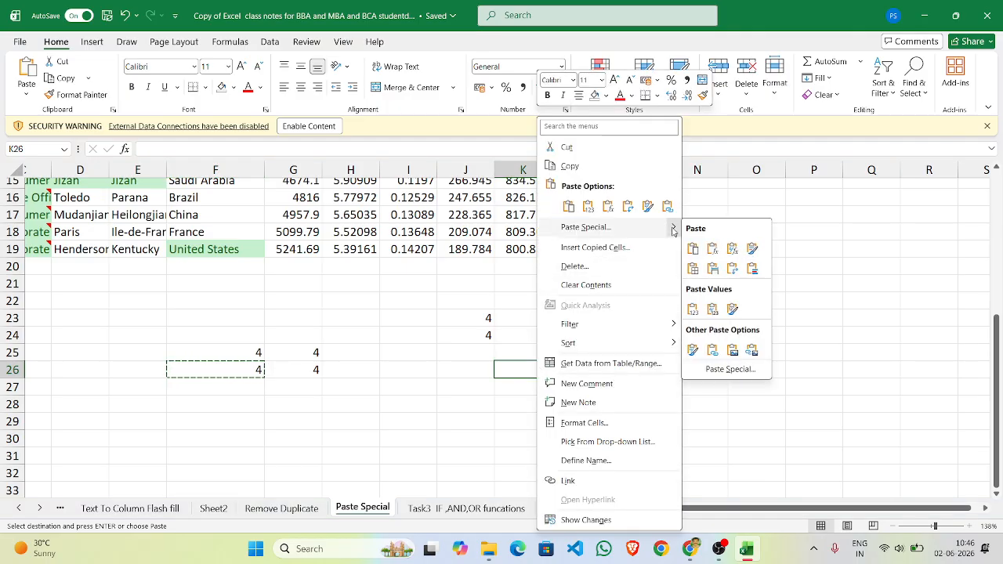
{"action": "left_click", "coordinate": [714, 372]}
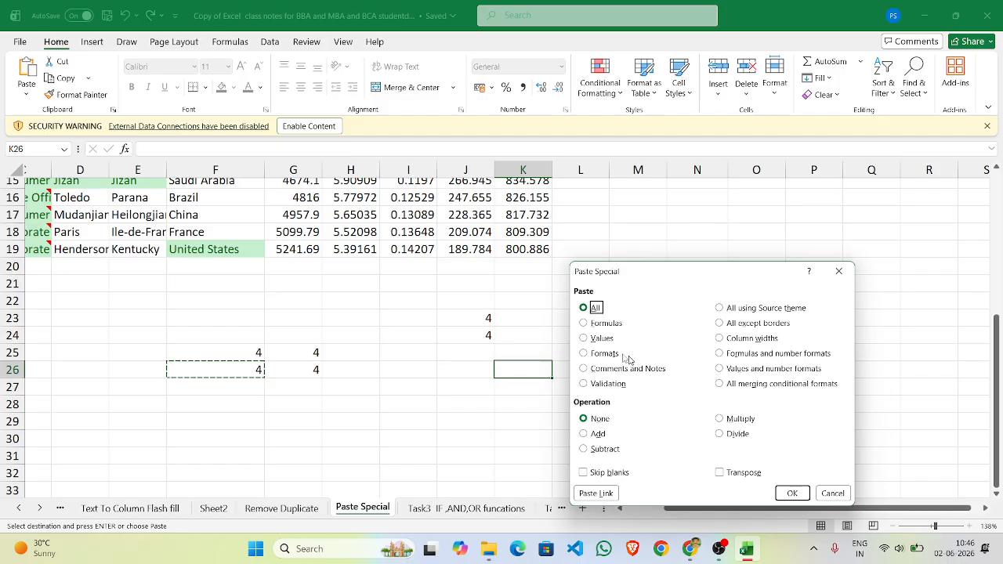
{"action": "left_click", "coordinate": [583, 338]}
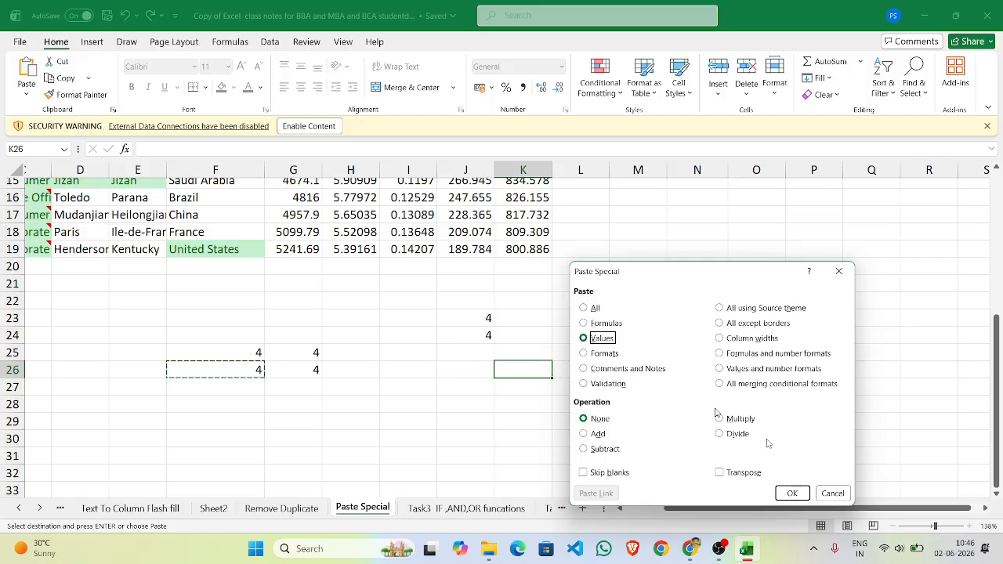
{"action": "left_click", "coordinate": [793, 492]}
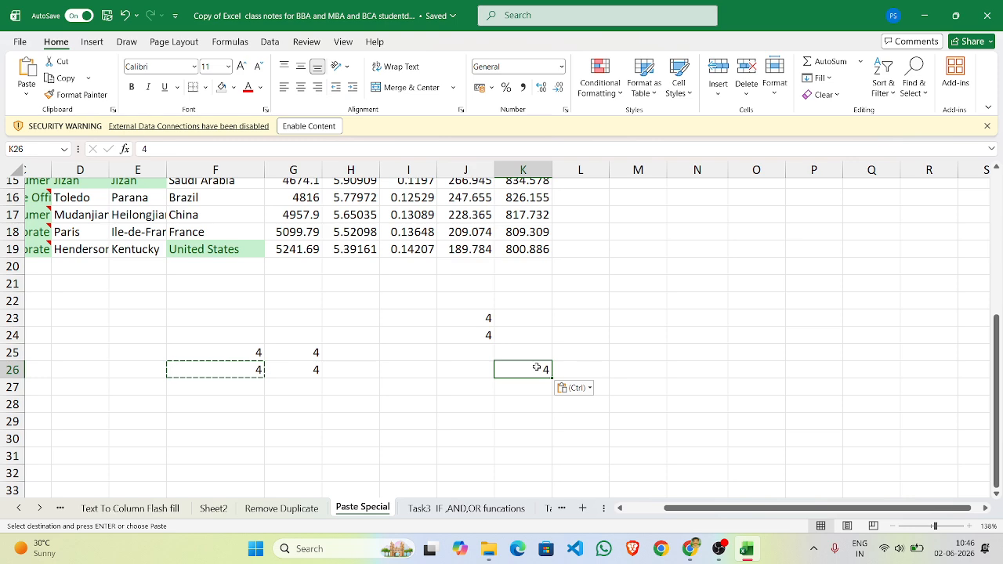
Examine the contents of pasted cell K26 and compare them with source cell F26 and cells J23 and J24
{"action": "key", "text": "Escape"}
{"action": "key", "text": "F2"}
{"action": "left_click", "coordinate": [259, 367]}
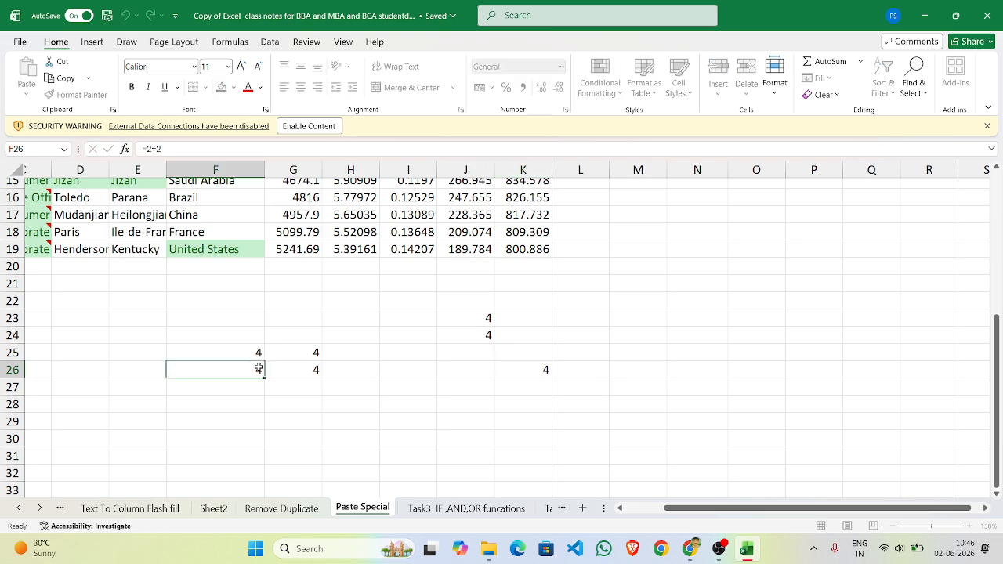
{"action": "key", "text": "F2"}
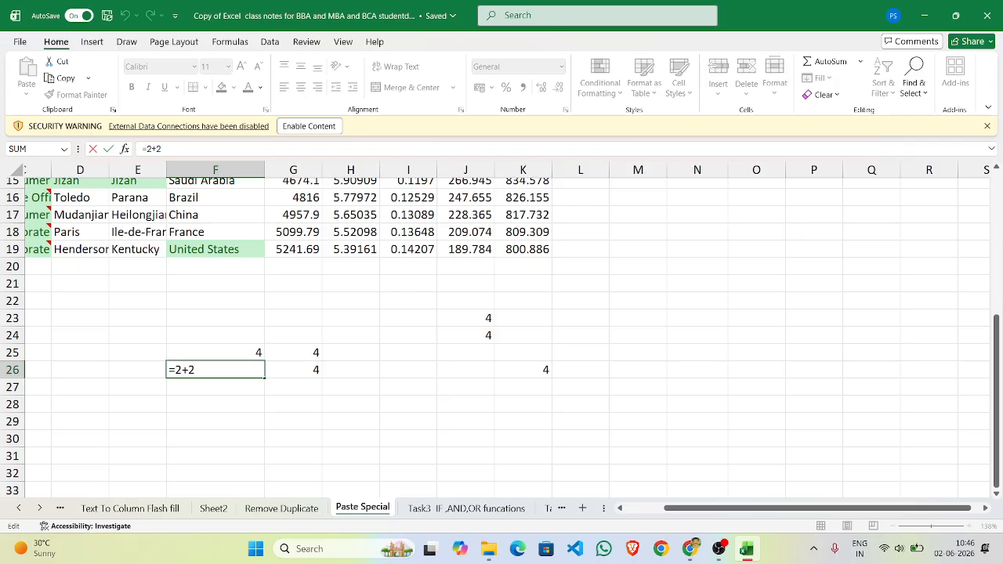
{"action": "key", "text": "Return"}
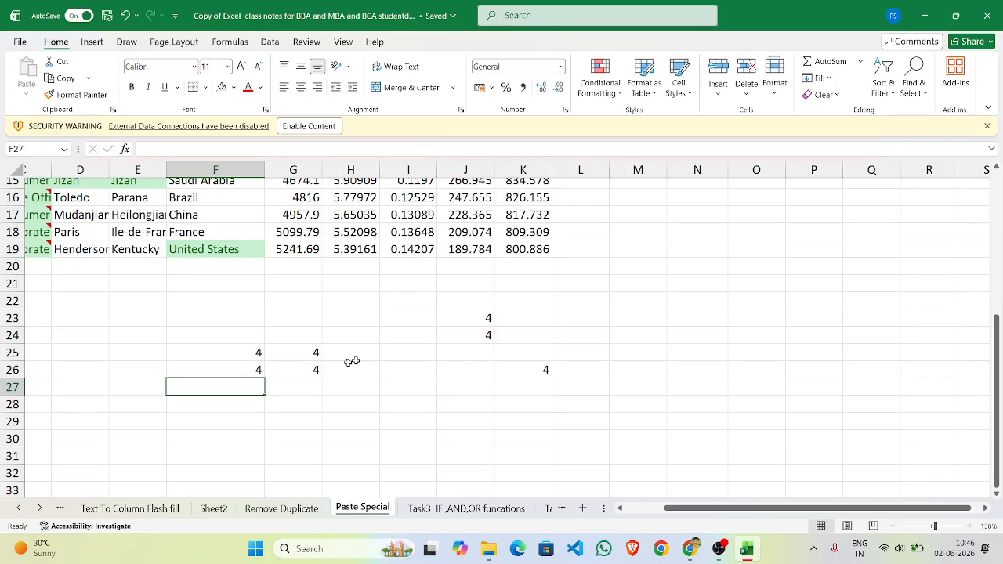
{"action": "left_click", "coordinate": [479, 332]}
{"action": "key", "text": "F2"}
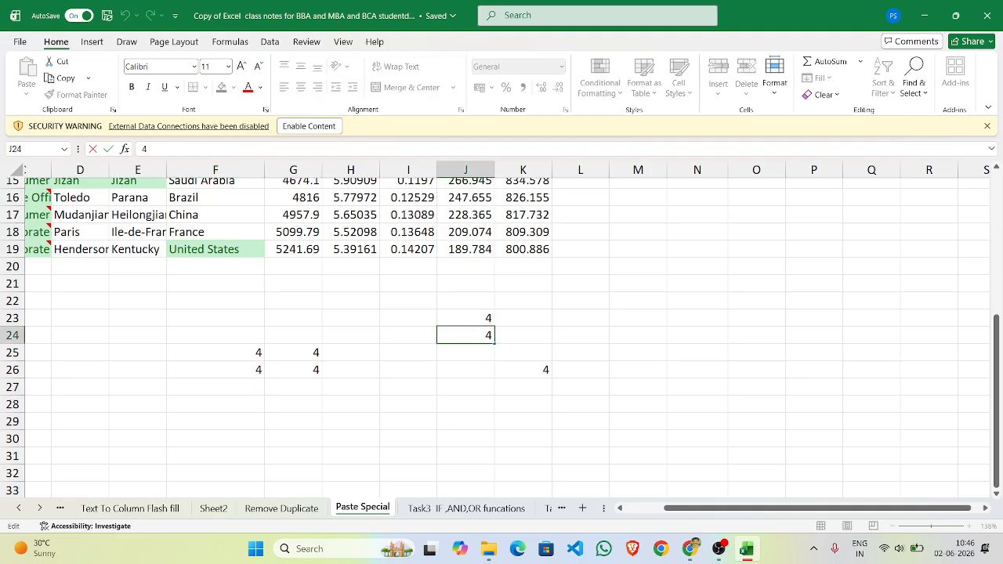
{"action": "double_click", "coordinate": [487, 335]}
{"action": "left_click", "coordinate": [554, 336]}
{"action": "left_click", "coordinate": [478, 318]}
{"action": "type", "text": "=2+2"}
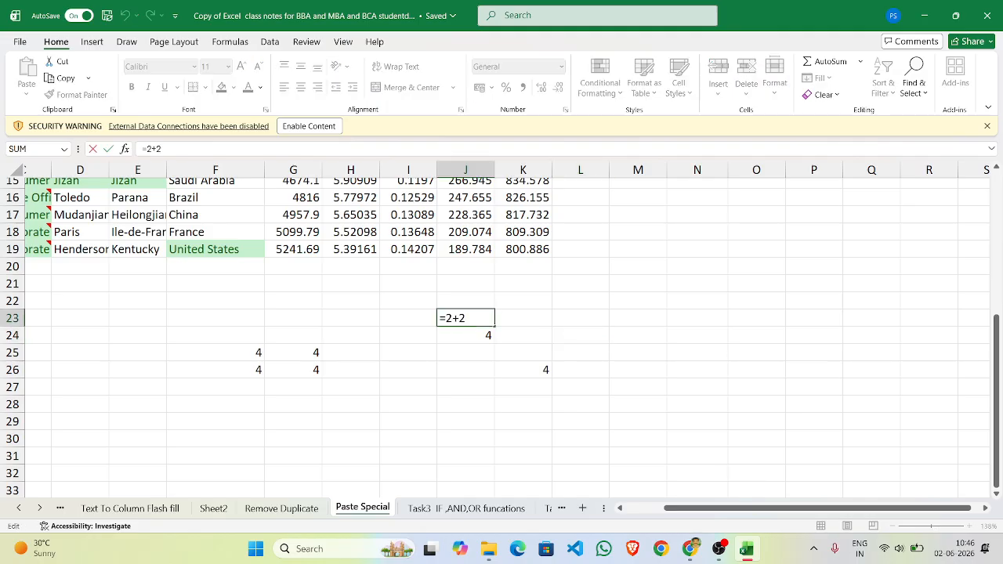
{"action": "left_click", "coordinate": [547, 373]}
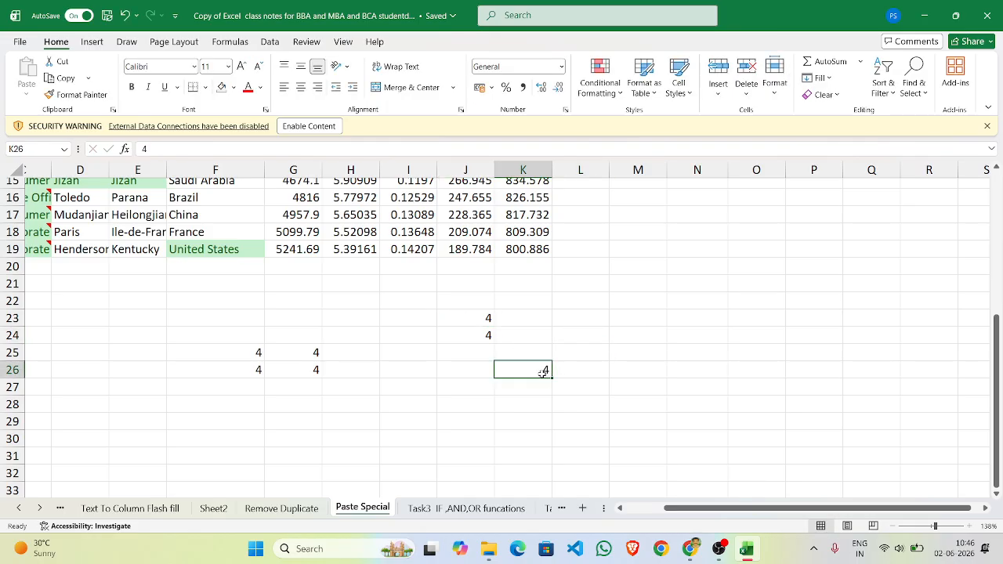
{"action": "double_click", "coordinate": [544, 373]}
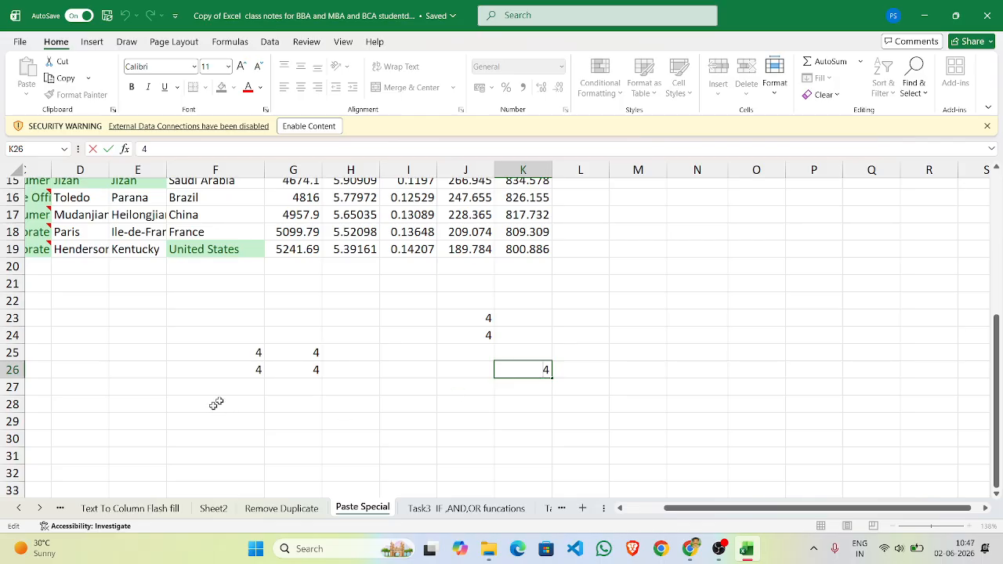
{"action": "left_click", "coordinate": [246, 378]}
{"action": "key", "text": "ctrl+c"}
{"action": "key", "text": "Escape"}
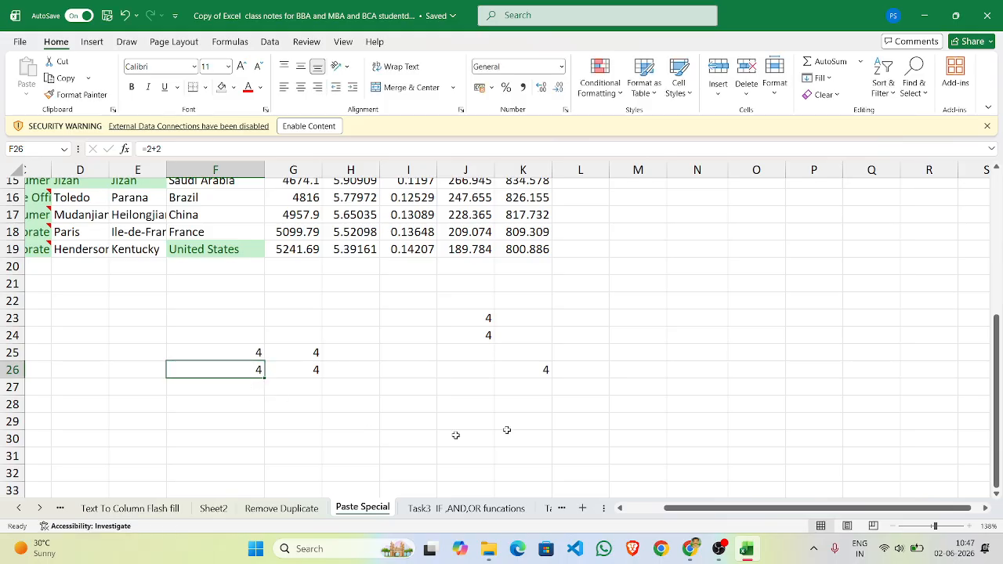
{"action": "left_click", "coordinate": [542, 393]}
{"action": "right_click", "coordinate": [541, 394]}
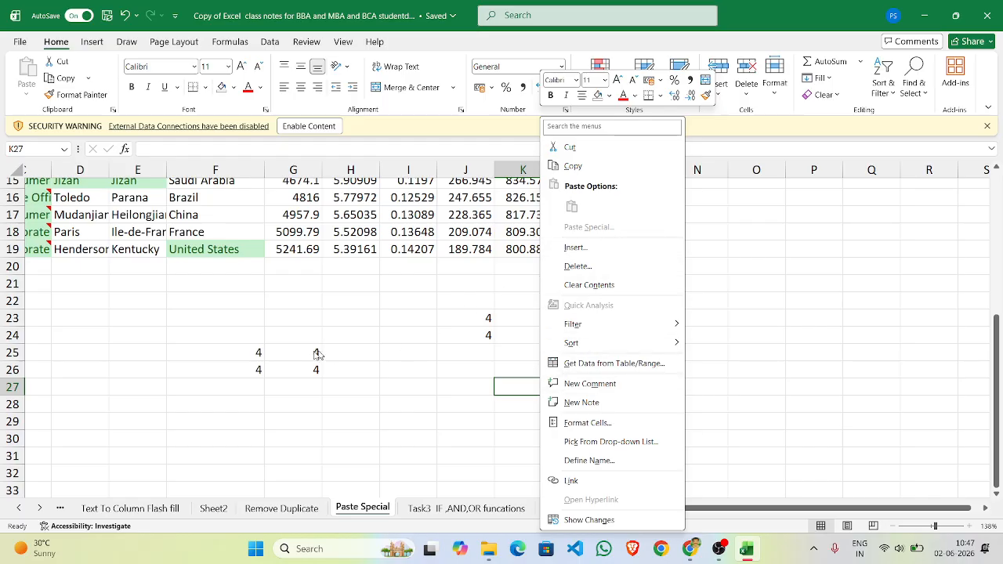
{"action": "key", "text": "Escape"}
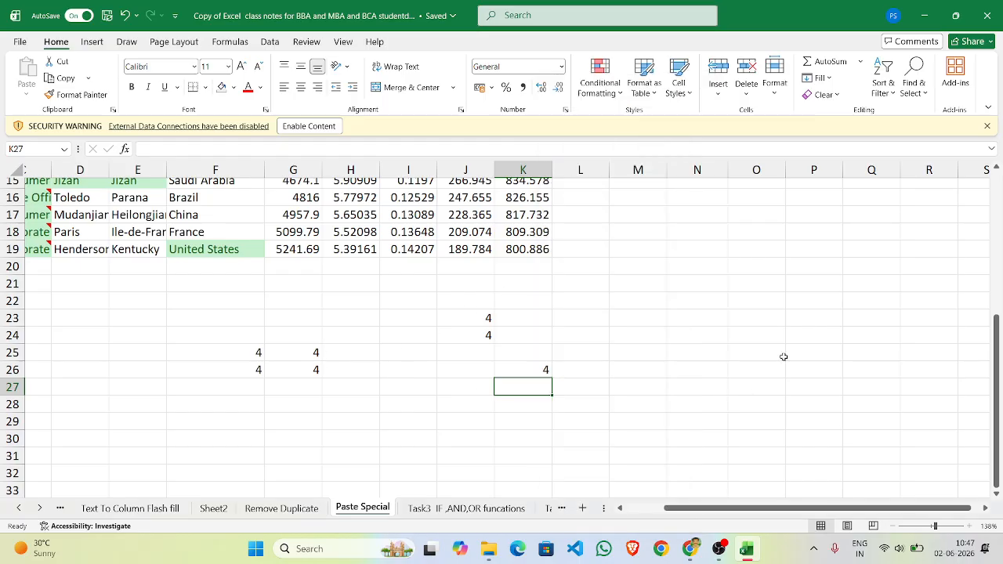
Copy the formula cell F26 into cell K27 using Paste Special with the Formulas option, and inspect the pasted contents
{"action": "left_click", "coordinate": [250, 374]}
{"action": "key", "text": "ctrl+c"}
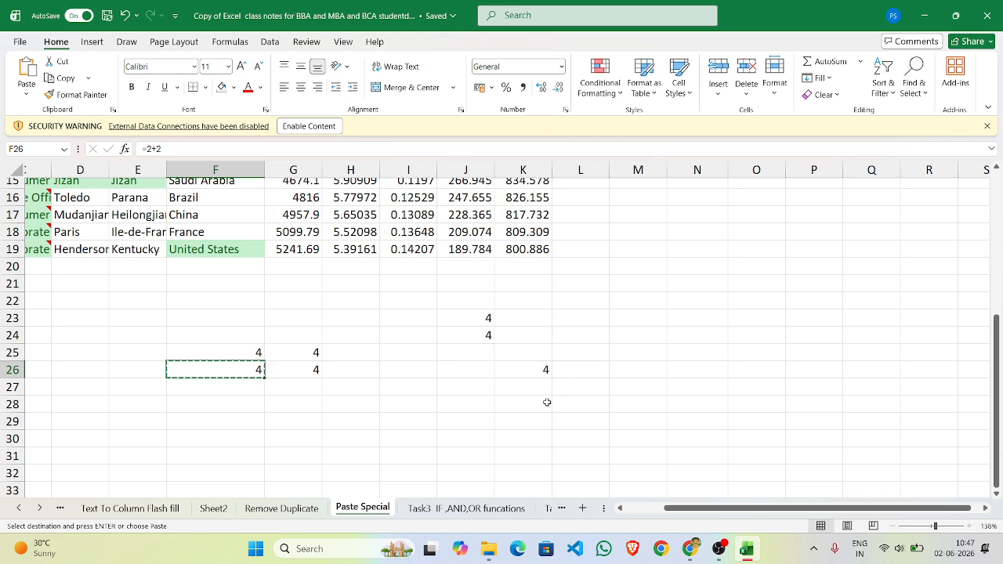
{"action": "left_click", "coordinate": [539, 387]}
{"action": "right_click", "coordinate": [539, 389]}
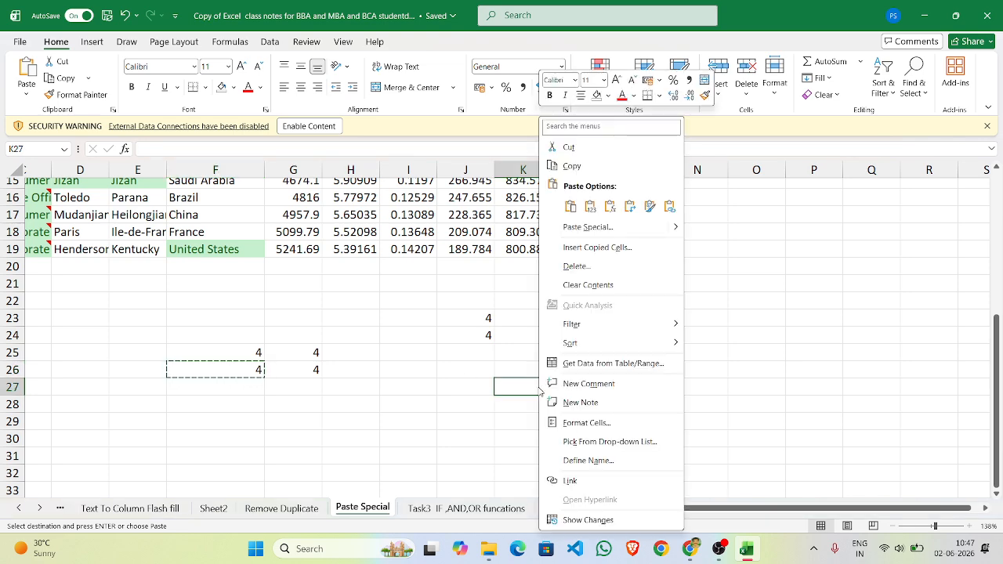
{"action": "mouse_move", "coordinate": [650, 227]}
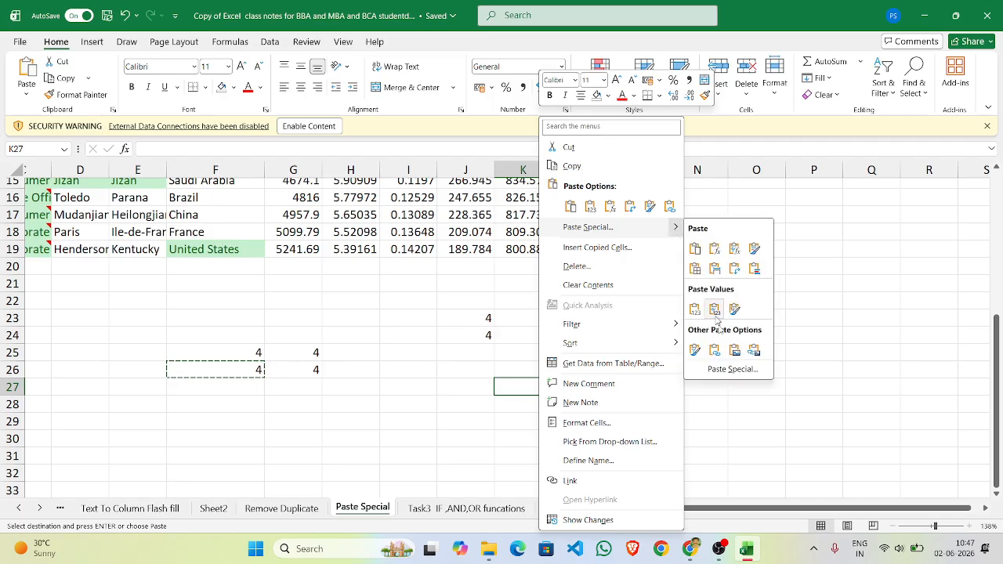
{"action": "left_click", "coordinate": [731, 369]}
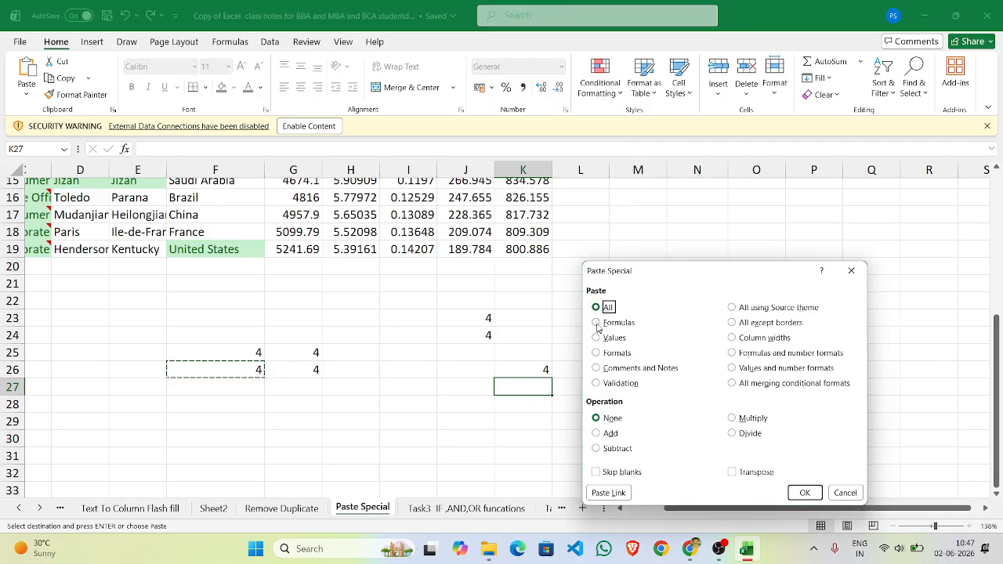
{"action": "left_click", "coordinate": [597, 323]}
{"action": "left_click", "coordinate": [807, 493]}
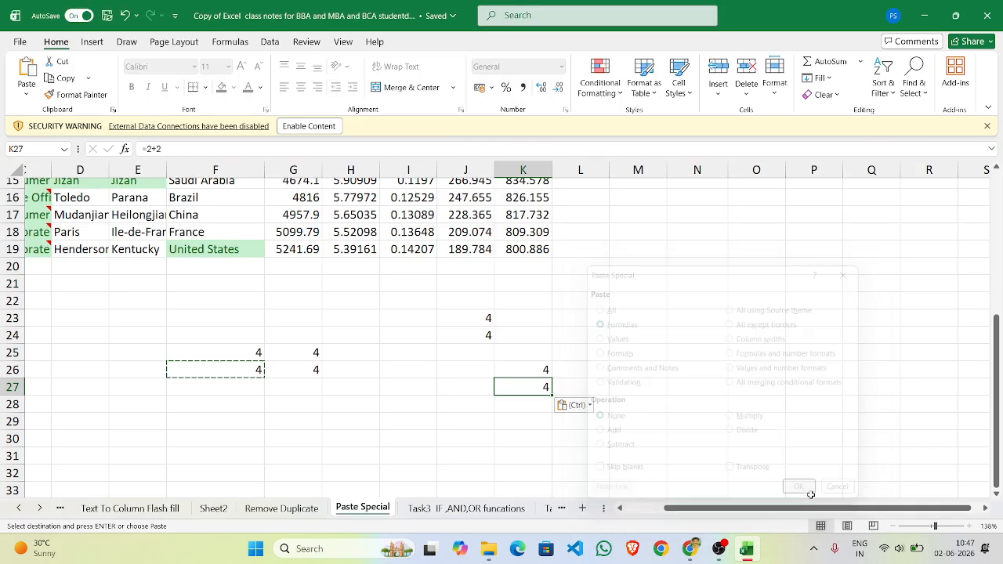
{"action": "double_click", "coordinate": [544, 385]}
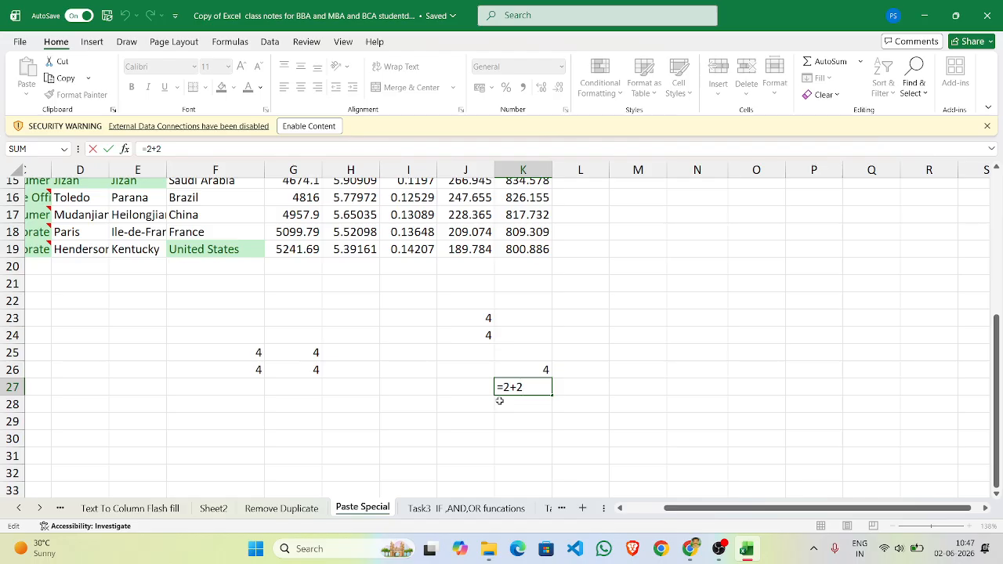
{"action": "key", "text": "Return"}
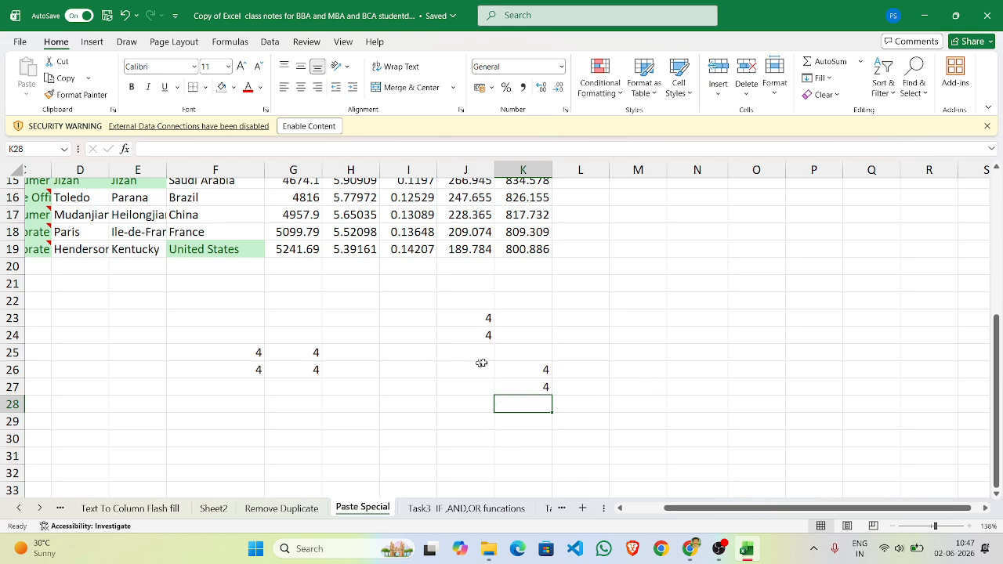
{"action": "left_click", "coordinate": [257, 373]}
{"action": "key", "text": "ctrl+c"}
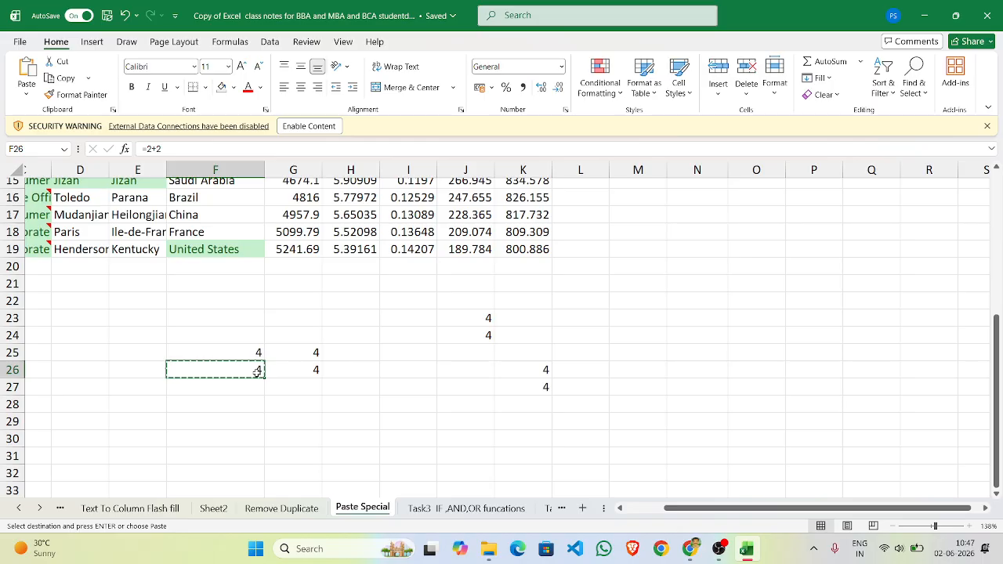
{"action": "right_click", "coordinate": [257, 372]}
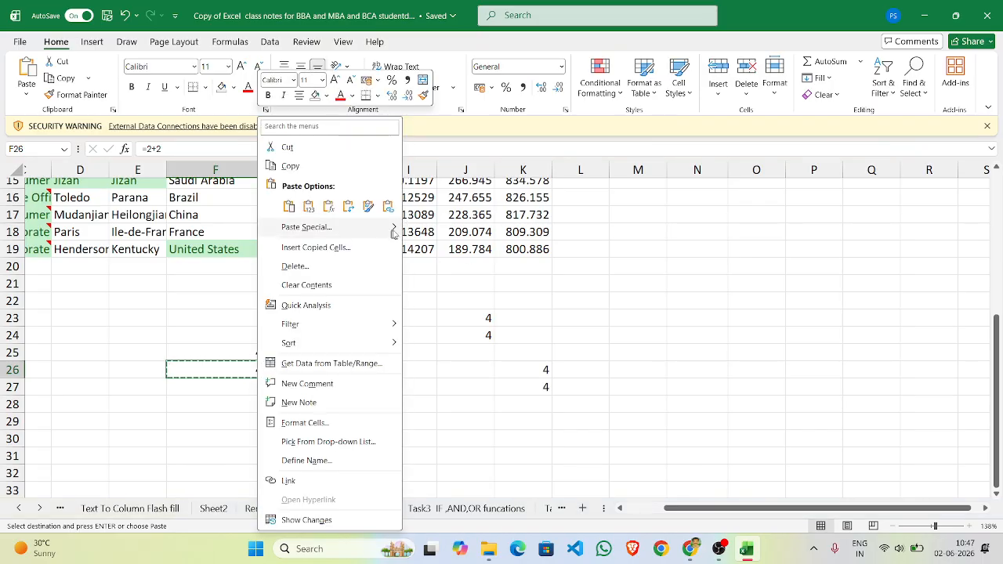
{"action": "mouse_move", "coordinate": [392, 228]}
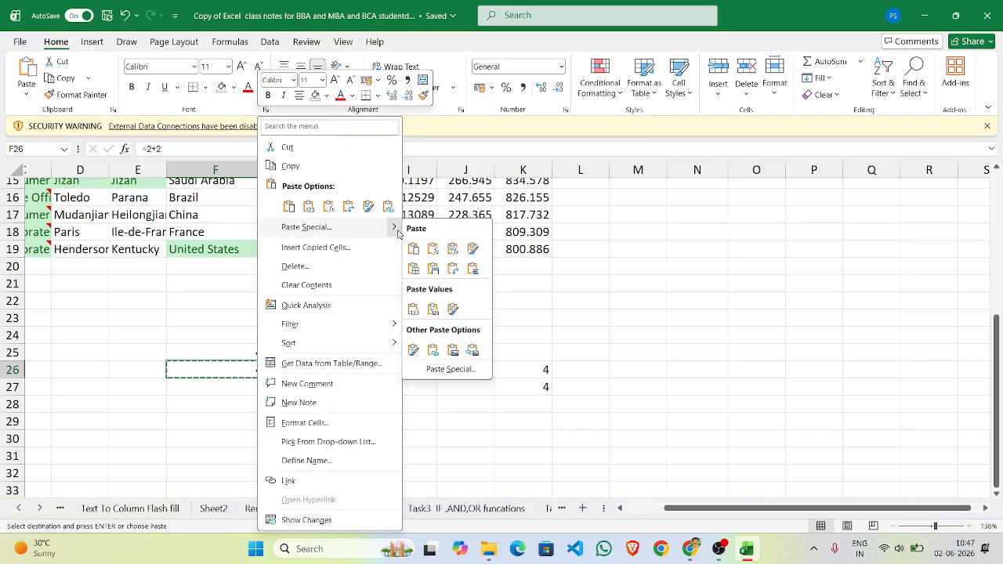
{"action": "left_click", "coordinate": [452, 371]}
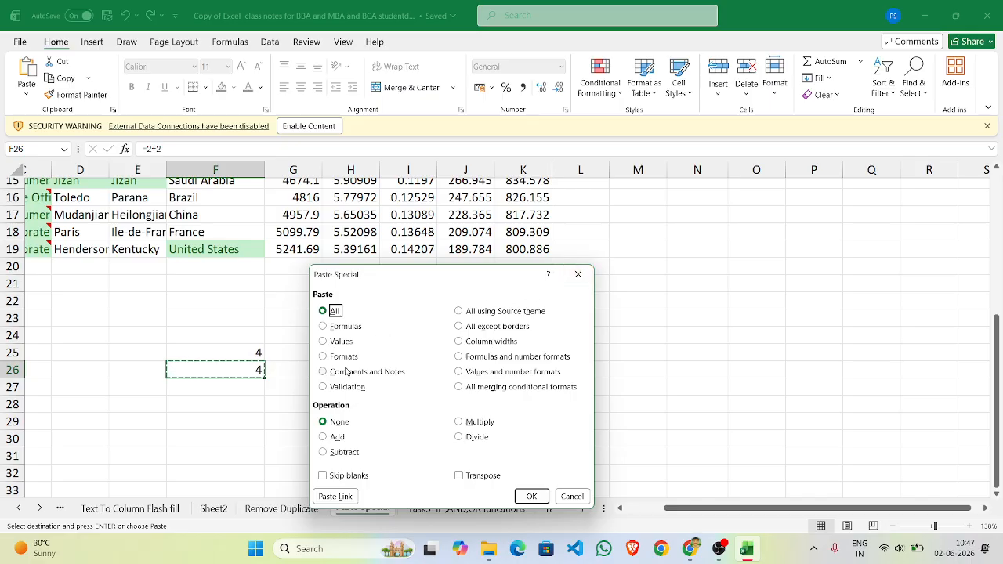
{"action": "left_click", "coordinate": [579, 276]}
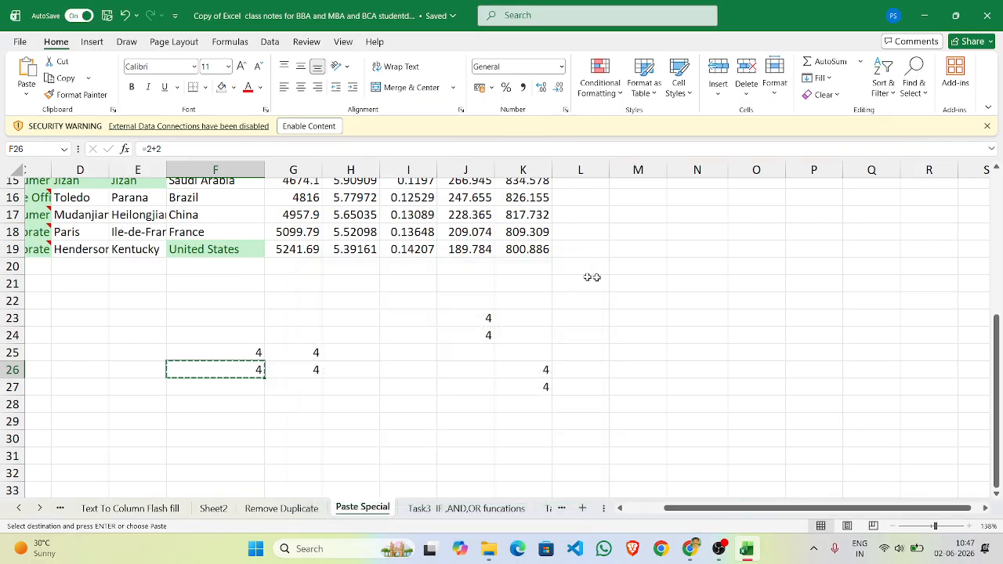
Copy the table range A3:F10, from the Customer ID column through the Country column
{"action": "scroll", "coordinate": [657, 272], "scroll_direction": "up", "scroll_amount": 5}
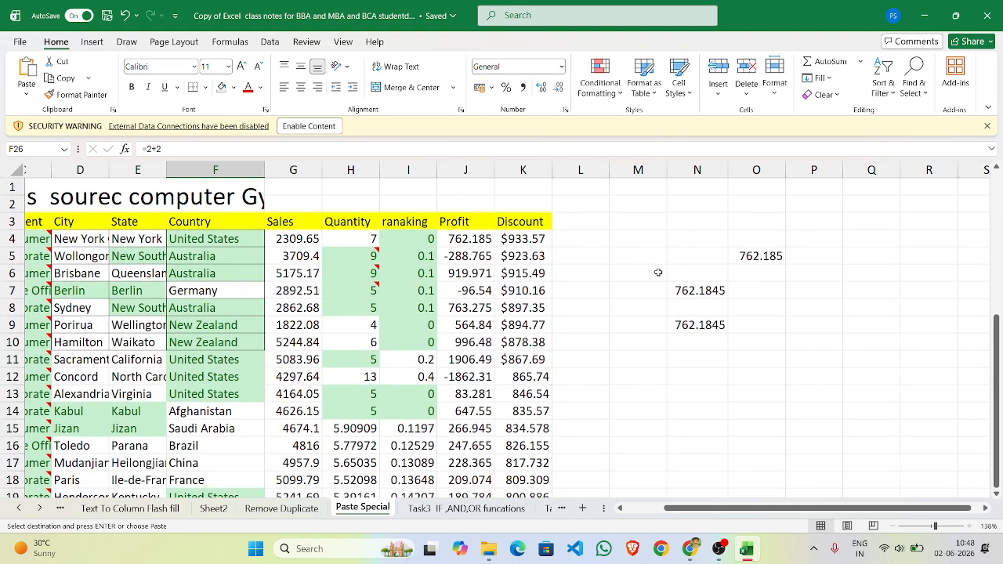
{"action": "scroll", "coordinate": [548, 313], "scroll_direction": "left", "scroll_amount": 3}
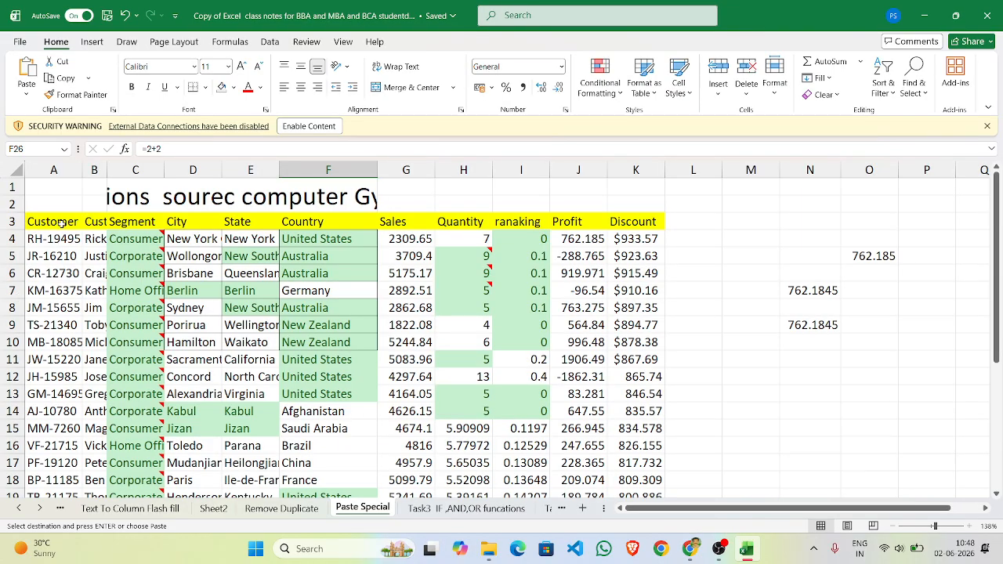
{"action": "left_click_drag", "start_coordinate": [61, 223], "coordinate": [290, 338]}
{"action": "key", "text": "ctrl+c"}
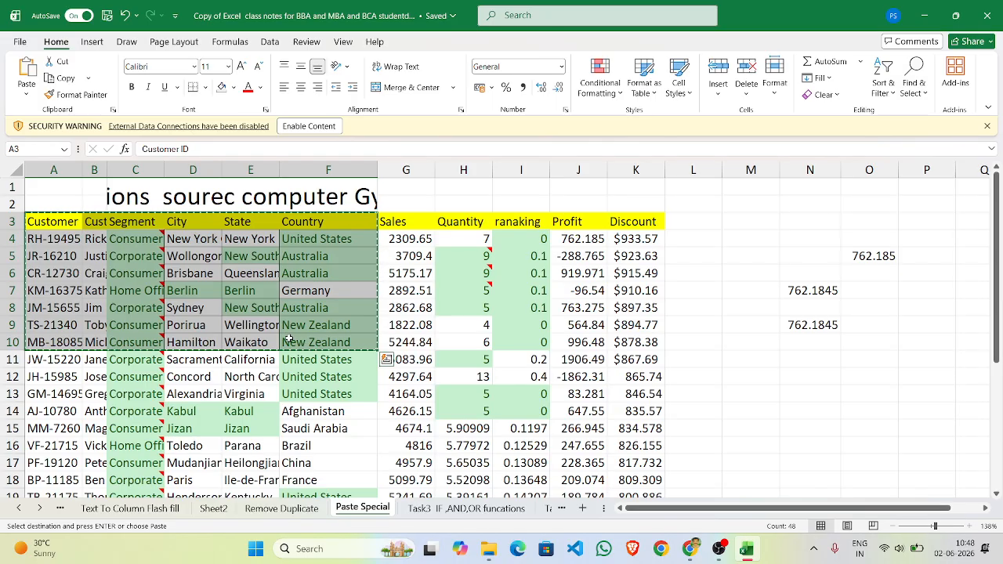
Paste only the formatting of the copied range A3:F10 at cell P17 using Paste Special with the Formats option
{"action": "scroll", "coordinate": [487, 372], "scroll_direction": "right", "scroll_amount": 3}
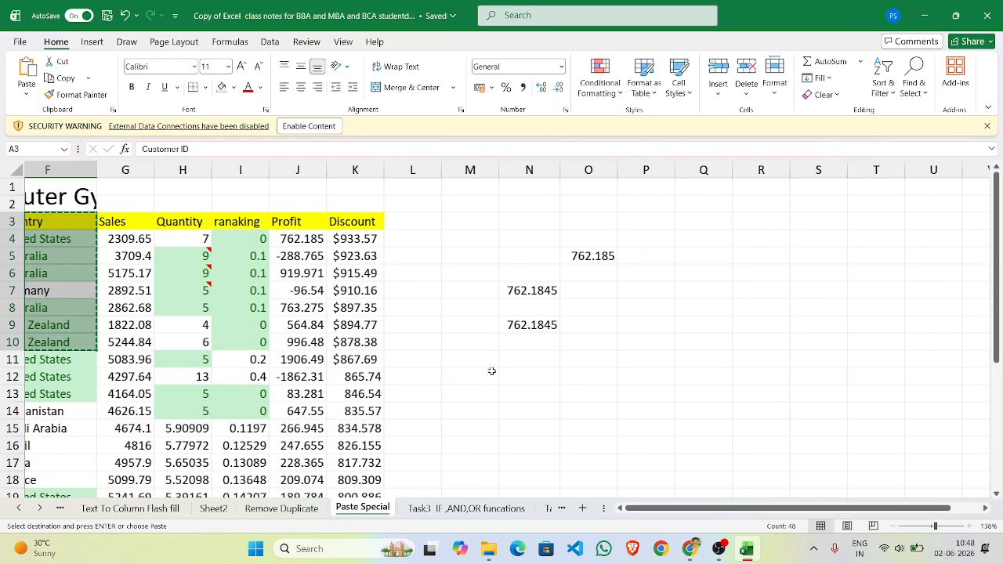
{"action": "scroll", "coordinate": [490, 370], "scroll_direction": "down", "scroll_amount": 3}
{"action": "scroll", "coordinate": [491, 370], "scroll_direction": "up", "scroll_amount": 2}
{"action": "scroll", "coordinate": [491, 370], "scroll_direction": "down", "scroll_amount": 2}
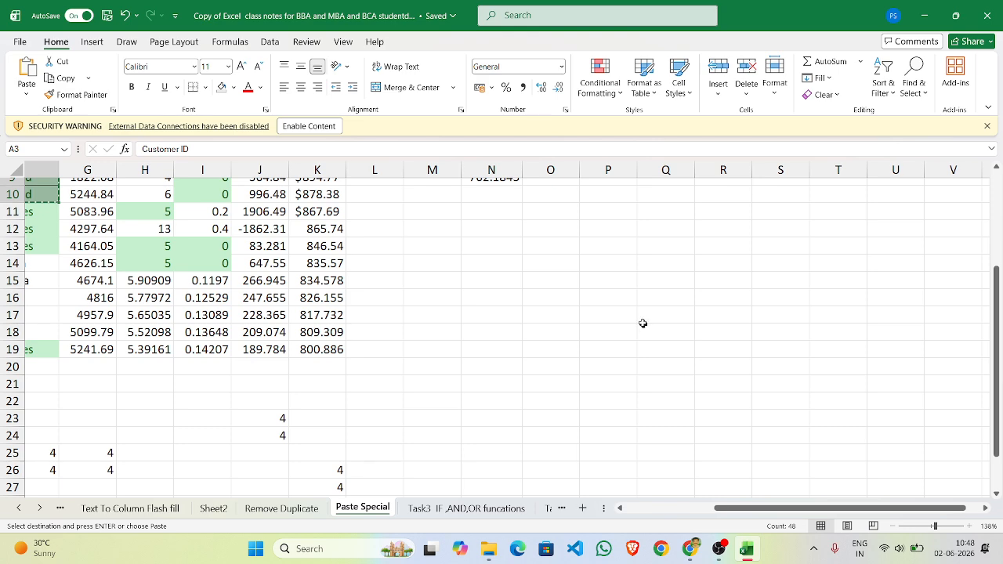
{"action": "left_click", "coordinate": [623, 320]}
{"action": "right_click", "coordinate": [622, 320]}
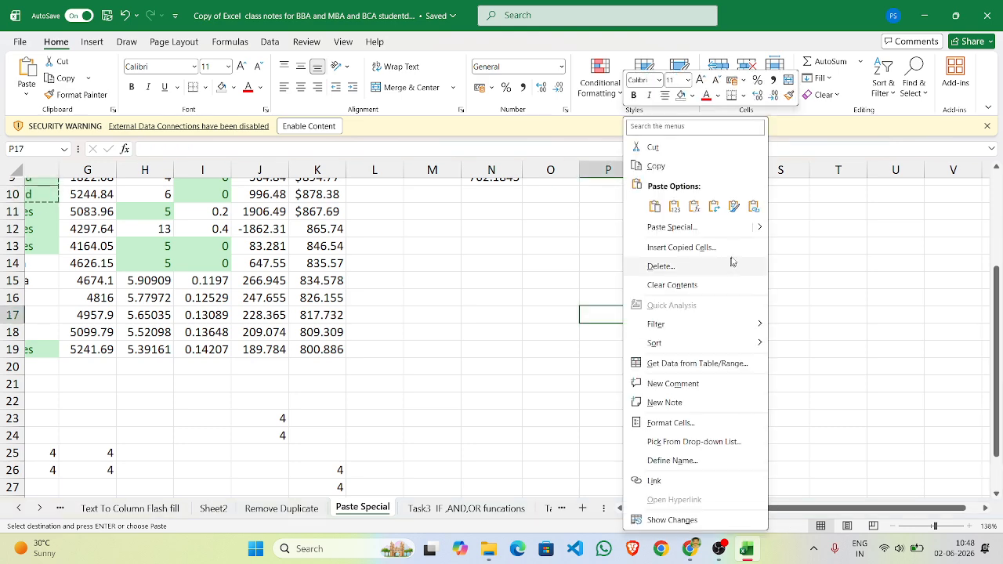
{"action": "mouse_move", "coordinate": [759, 228]}
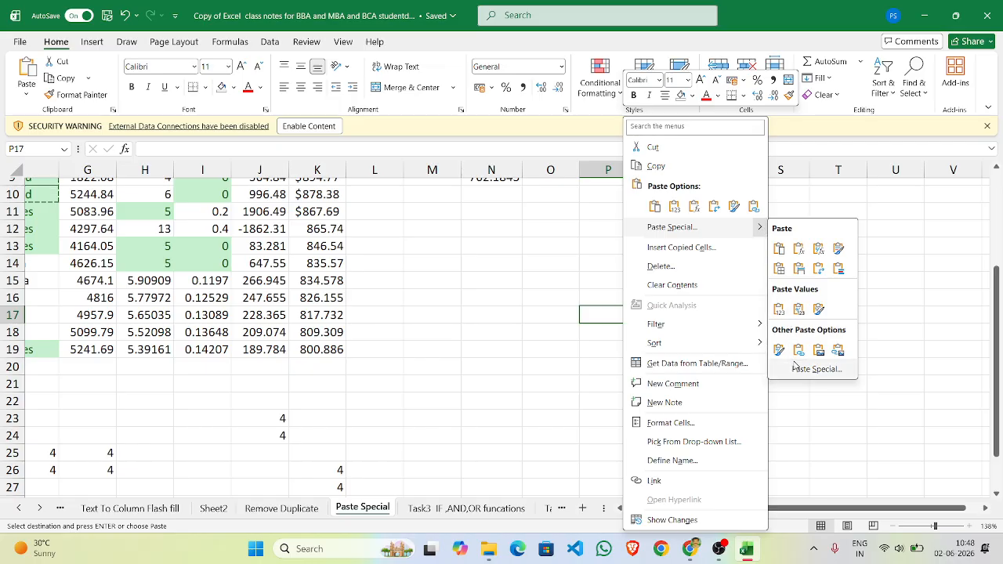
{"action": "left_click", "coordinate": [815, 369]}
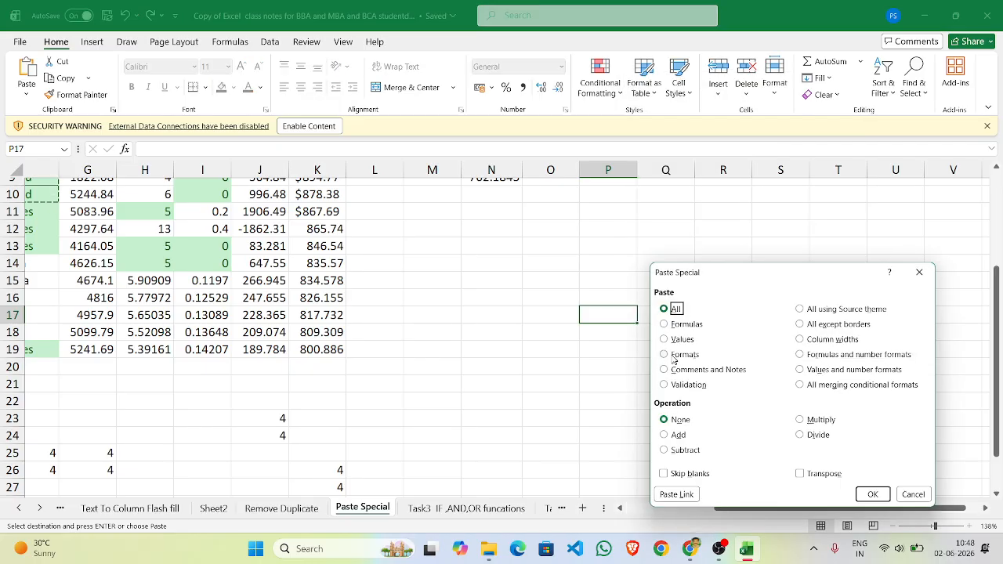
{"action": "left_click", "coordinate": [664, 355]}
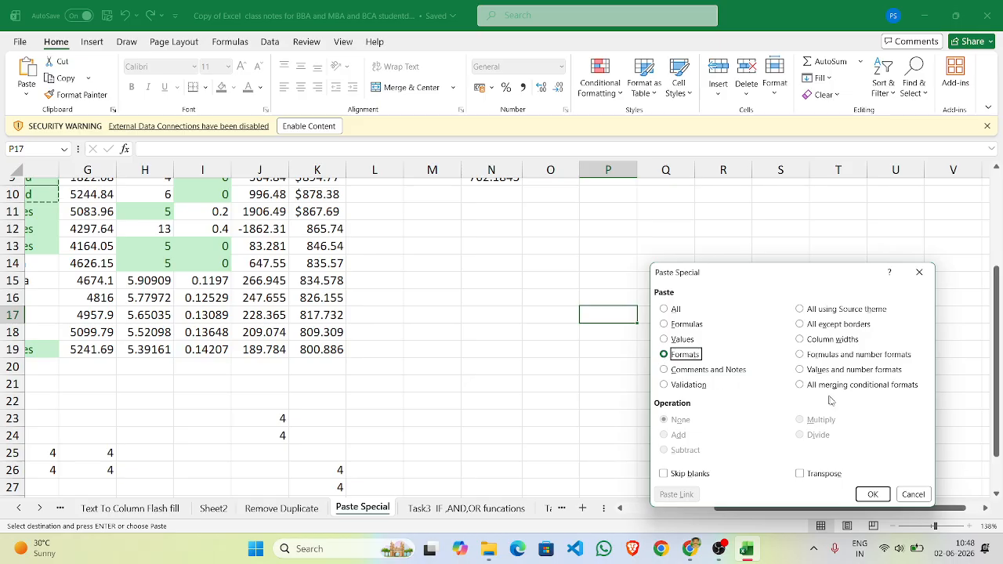
{"action": "left_click", "coordinate": [872, 495]}
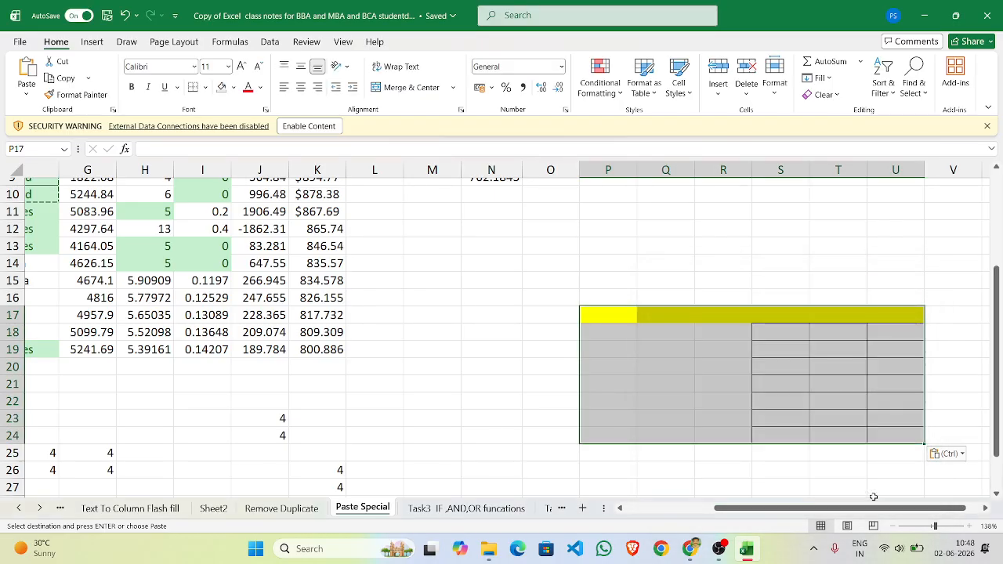
Compare the formatting pasted in P17:U24 with the source table range A3:F10, and end copy mode
{"action": "scroll", "coordinate": [517, 425], "scroll_direction": "up", "scroll_amount": 3}
{"action": "scroll", "coordinate": [517, 425], "scroll_direction": "left", "scroll_amount": 2}
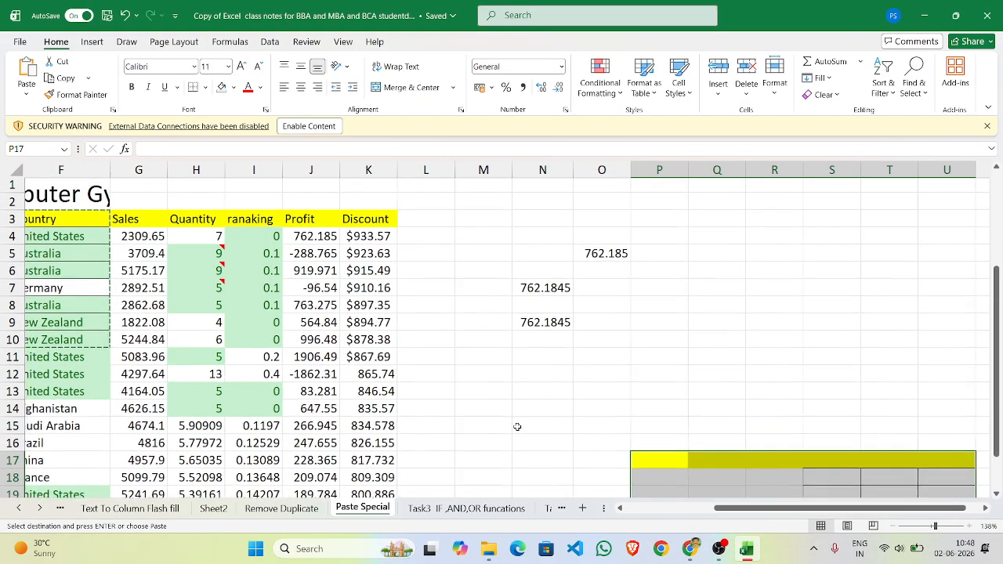
{"action": "scroll", "coordinate": [517, 426], "scroll_direction": "left", "scroll_amount": 1}
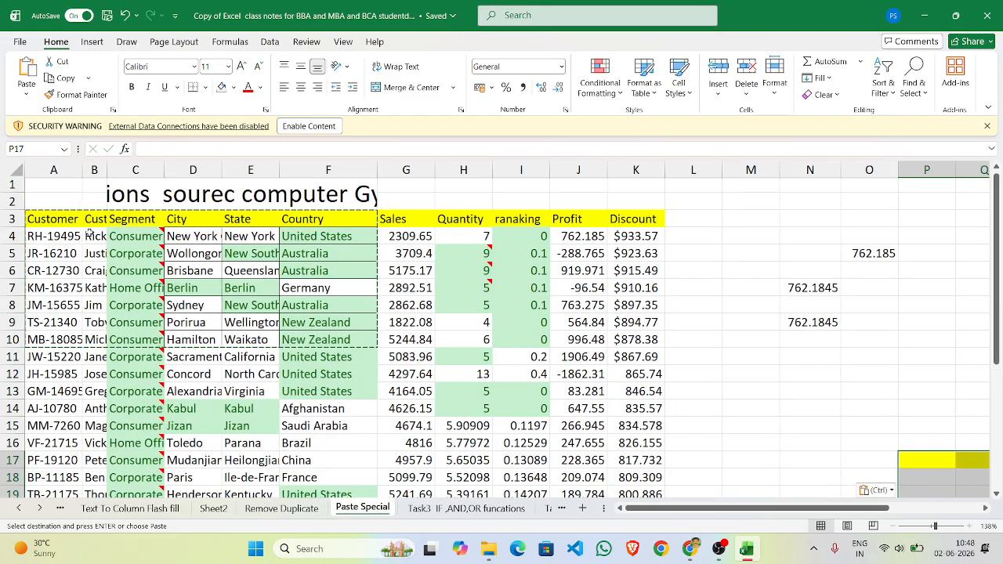
{"action": "scroll", "coordinate": [118, 253], "scroll_direction": "right", "scroll_amount": 1}
{"action": "scroll", "coordinate": [118, 254], "scroll_direction": "right", "scroll_amount": 2}
{"action": "scroll", "coordinate": [313, 337], "scroll_direction": "down", "scroll_amount": 3}
{"action": "scroll", "coordinate": [470, 392], "scroll_direction": "right", "scroll_amount": 2}
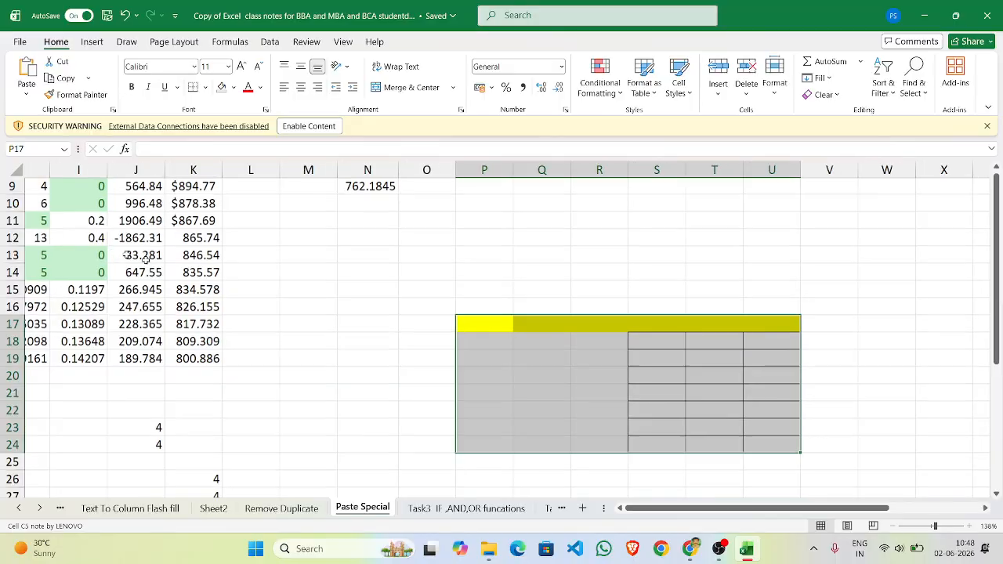
{"action": "key", "text": "Return"}
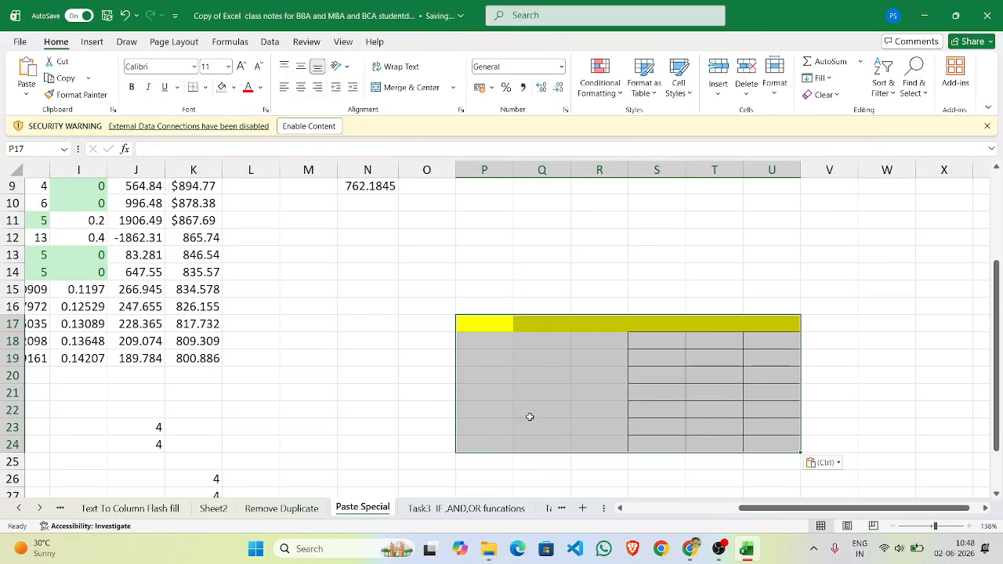
{"action": "scroll", "coordinate": [529, 417], "scroll_direction": "up", "scroll_amount": 3}
{"action": "scroll", "coordinate": [530, 417], "scroll_direction": "left", "scroll_amount": 4}
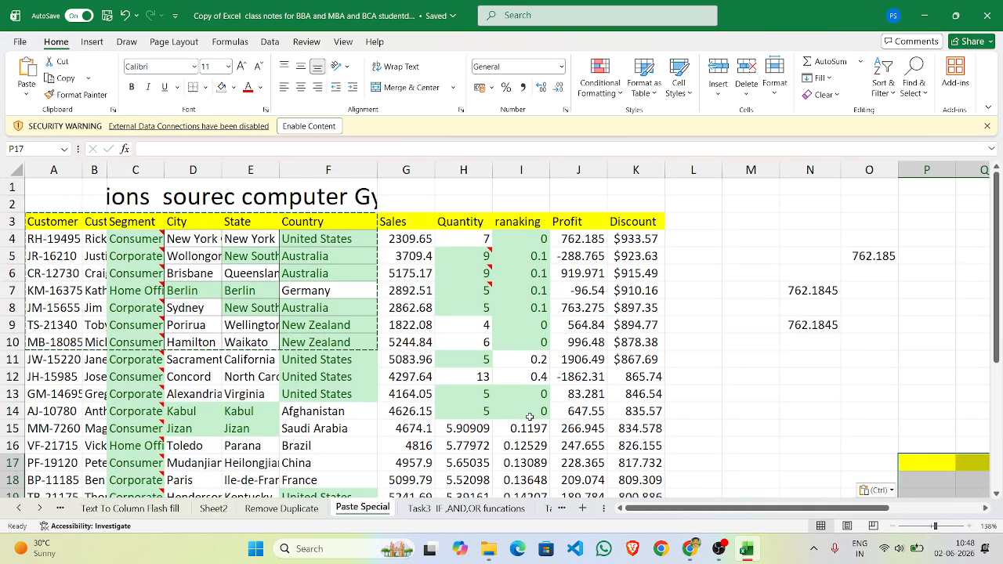
{"action": "scroll", "coordinate": [530, 417], "scroll_direction": "right", "scroll_amount": 1}
{"action": "scroll", "coordinate": [530, 417], "scroll_direction": "right", "scroll_amount": 3}
{"action": "scroll", "coordinate": [530, 417], "scroll_direction": "down", "scroll_amount": 3}
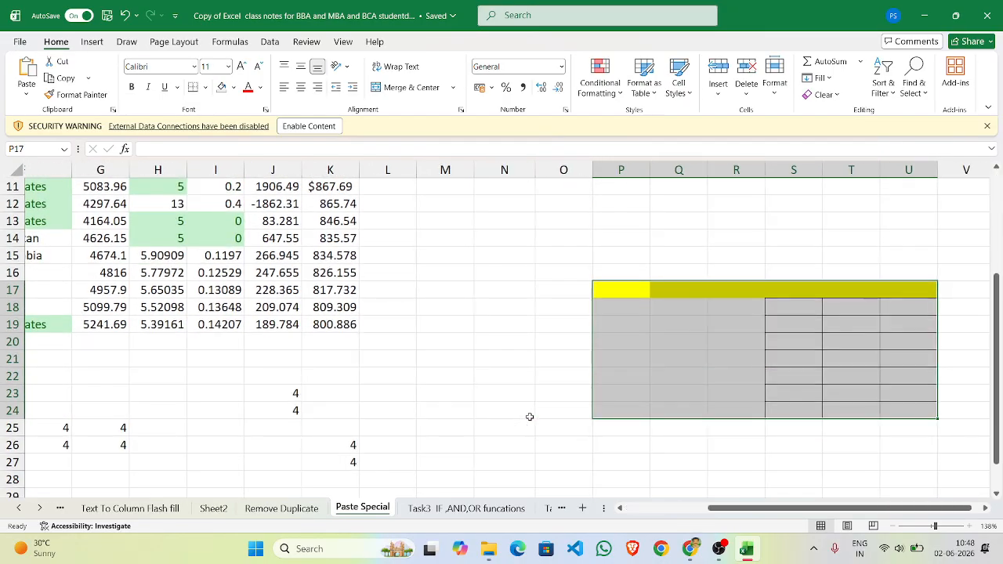
{"action": "scroll", "coordinate": [530, 416], "scroll_direction": "right", "scroll_amount": 1}
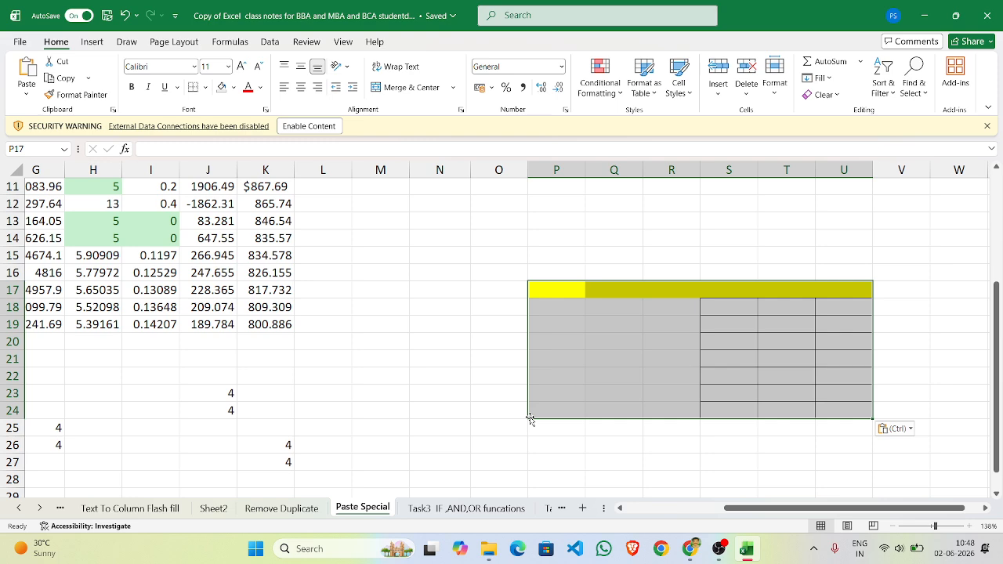
{"action": "key", "text": "Escape"}
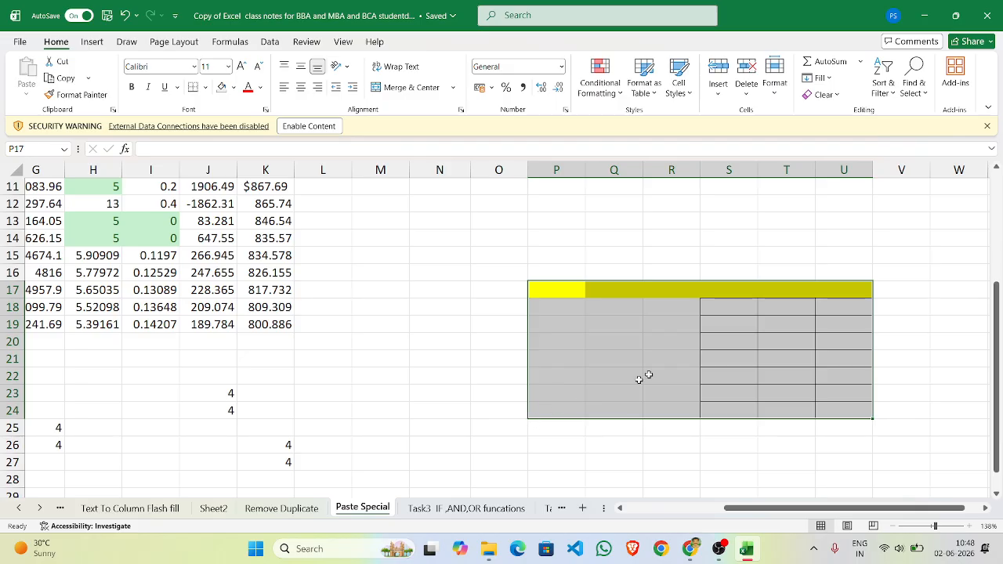
Delete the formatted cells P17:U24 with the option to shift cells left
{"action": "right_click", "coordinate": [625, 301]}
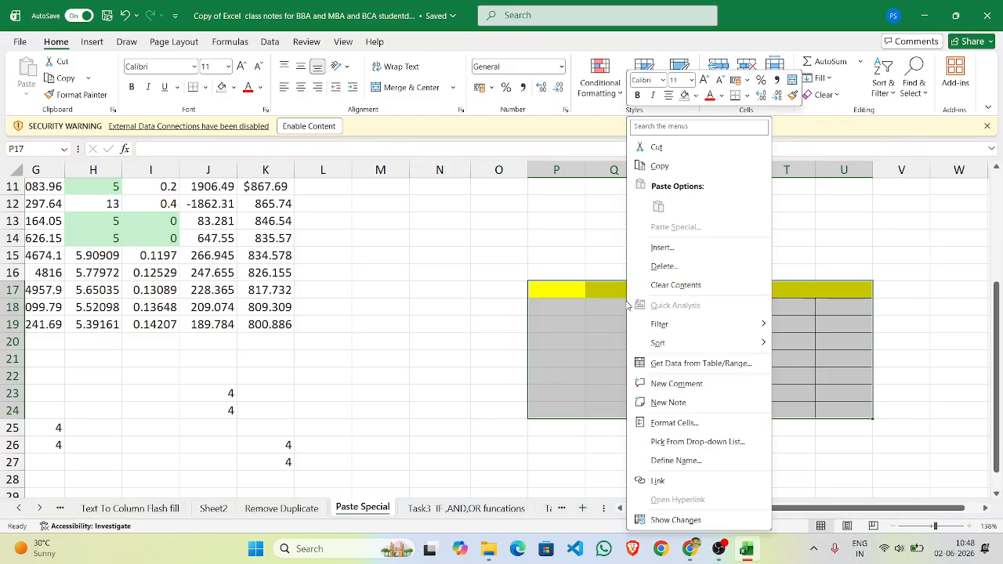
{"action": "left_click", "coordinate": [673, 266]}
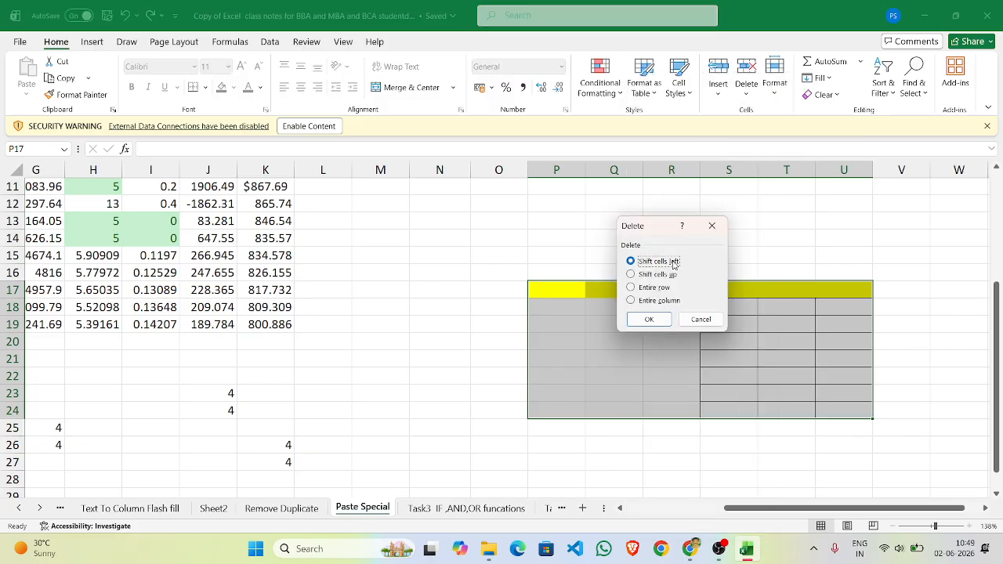
{"action": "left_click", "coordinate": [657, 324]}
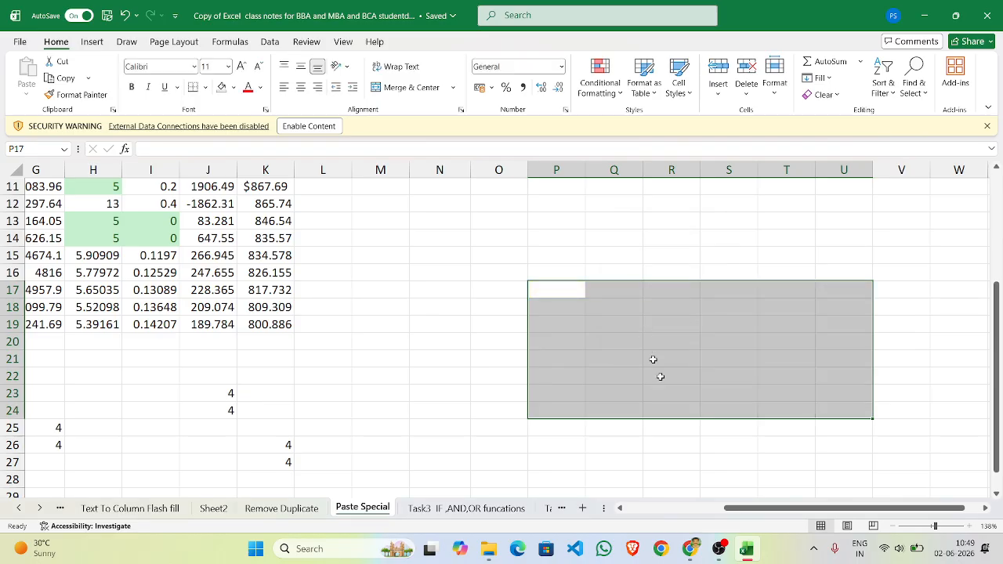
Switch to the Google Meet call and review the full list of meeting contributors, closing the list when done
{"action": "mouse_move", "coordinate": [683, 539]}
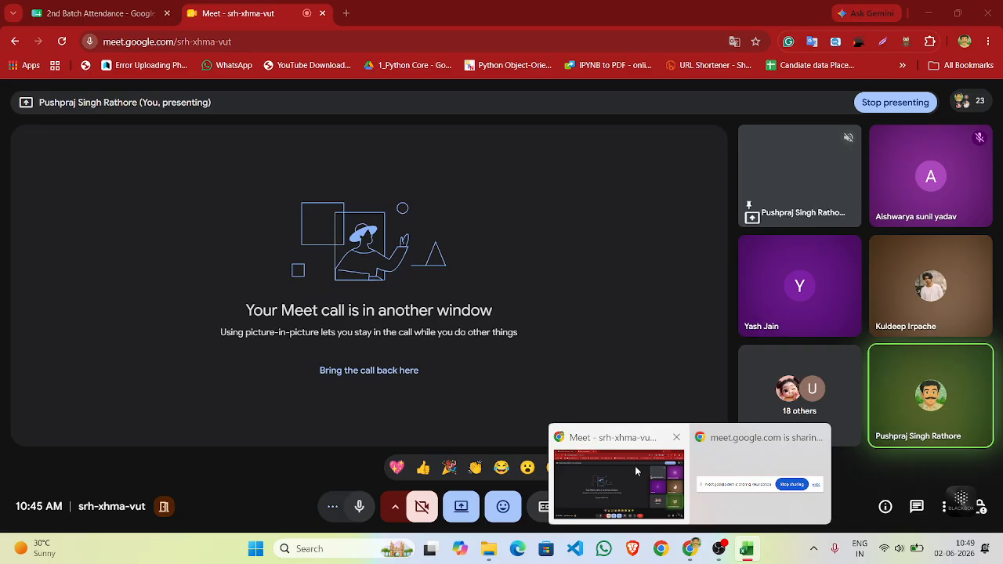
{"action": "left_click", "coordinate": [639, 475]}
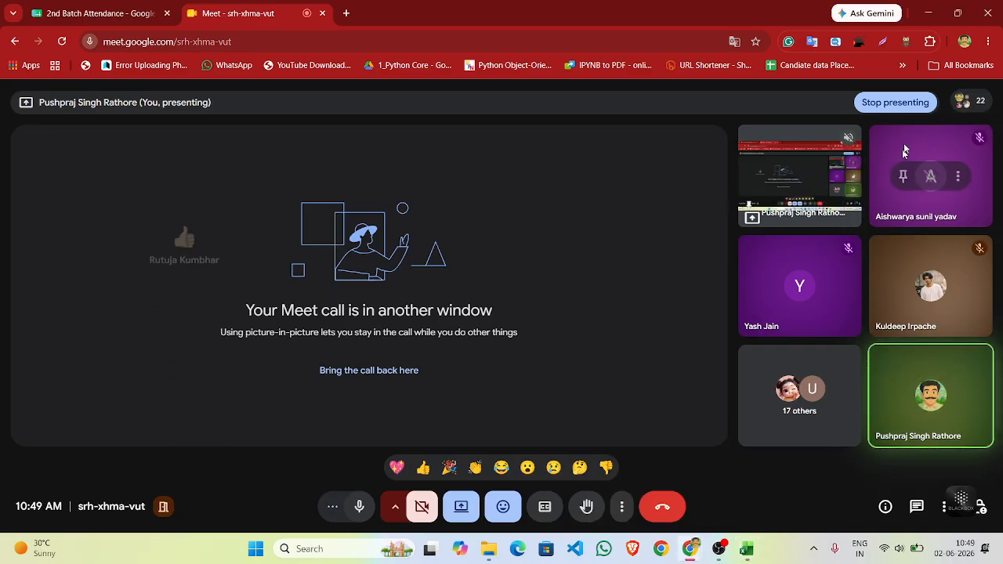
{"action": "left_click", "coordinate": [970, 102]}
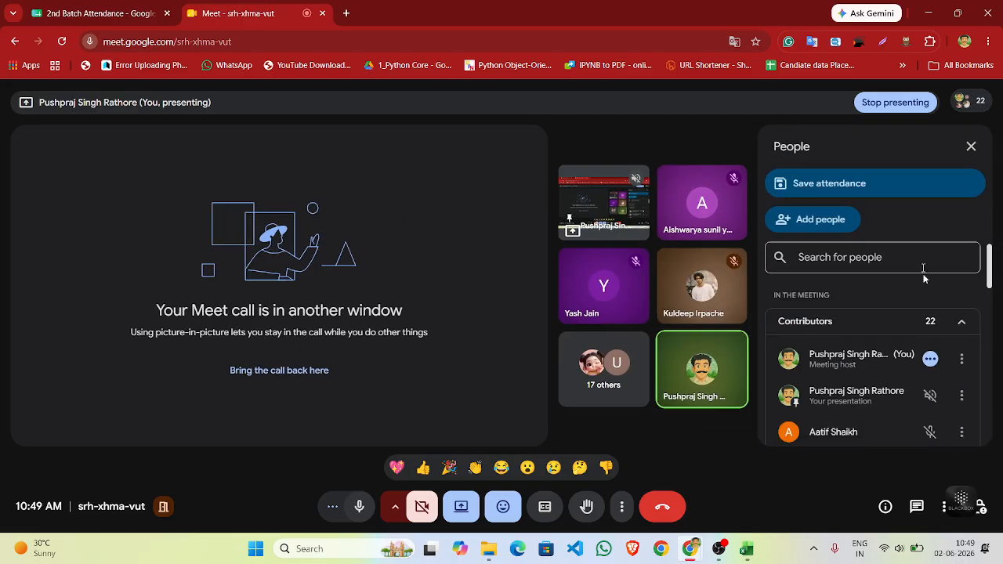
{"action": "scroll", "coordinate": [871, 385], "scroll_direction": "down", "scroll_amount": 2}
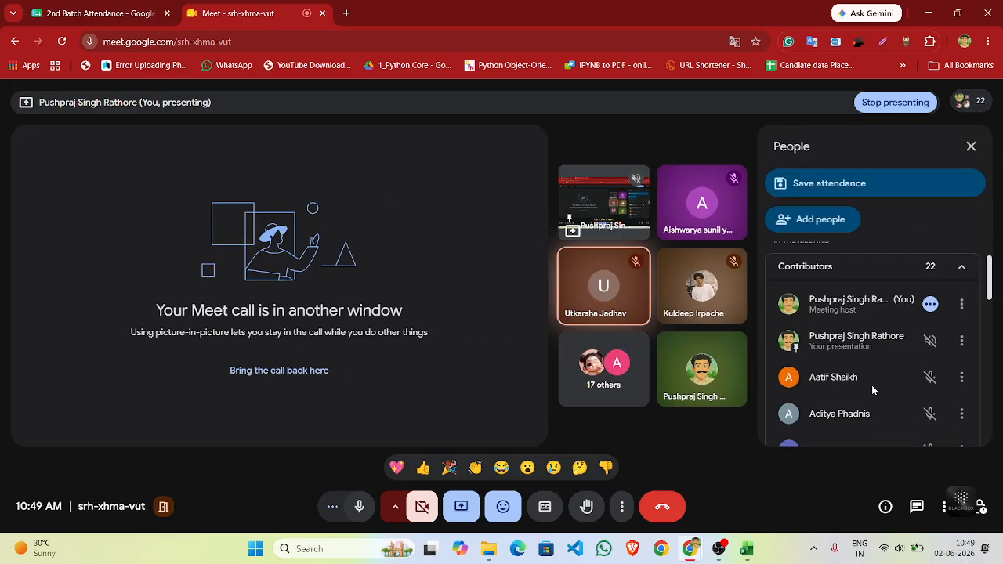
{"action": "scroll", "coordinate": [872, 390], "scroll_direction": "down", "scroll_amount": 1}
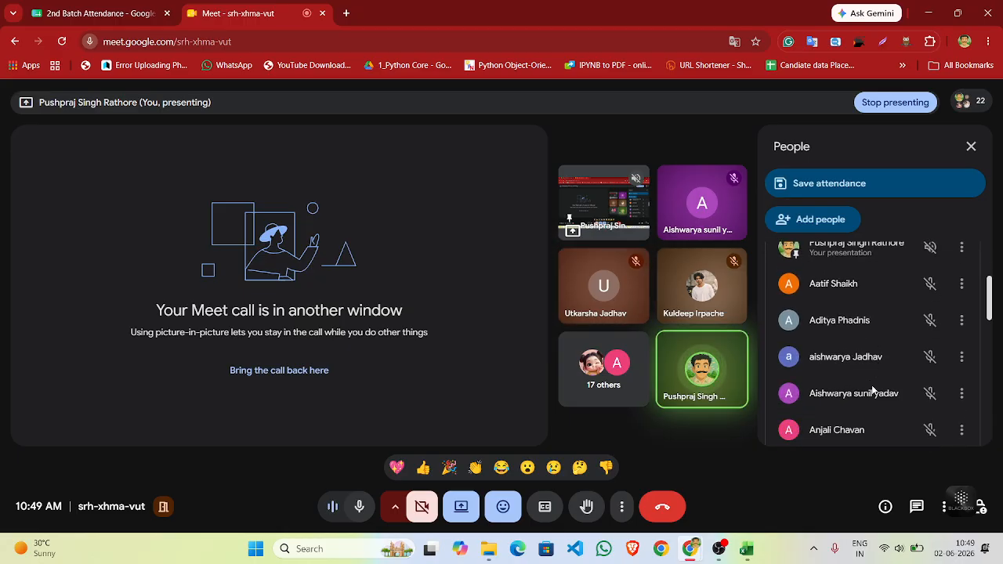
{"action": "scroll", "coordinate": [872, 389], "scroll_direction": "down", "scroll_amount": 1}
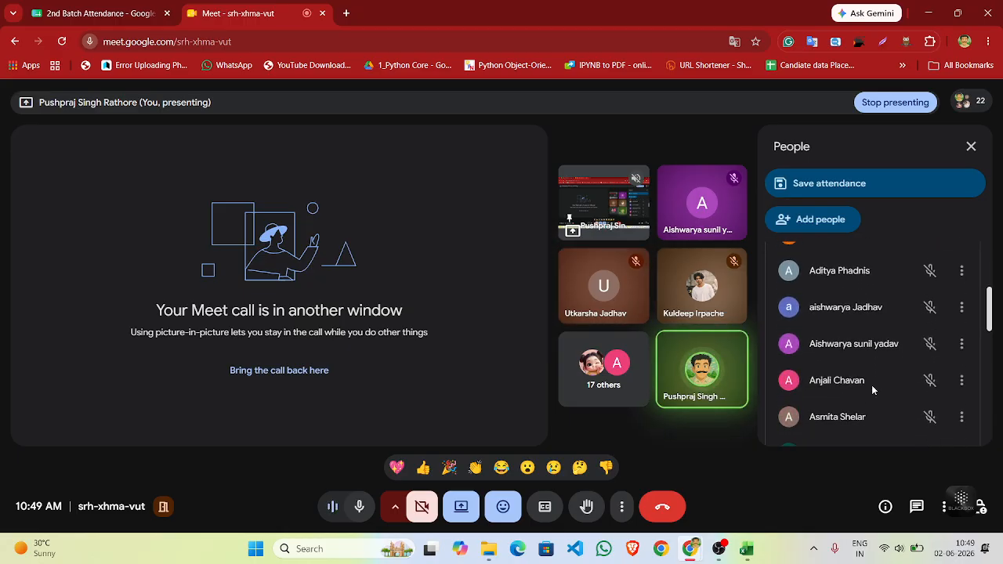
{"action": "scroll", "coordinate": [872, 389], "scroll_direction": "down", "scroll_amount": 1}
{"action": "scroll", "coordinate": [872, 390], "scroll_direction": "down", "scroll_amount": 3}
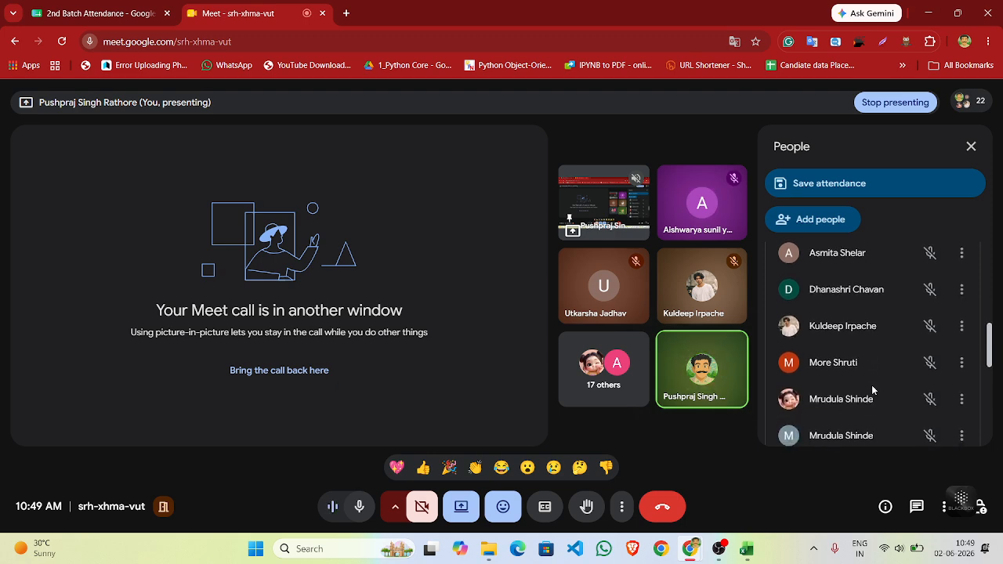
{"action": "scroll", "coordinate": [872, 390], "scroll_direction": "down", "scroll_amount": 1}
{"action": "scroll", "coordinate": [872, 389], "scroll_direction": "down", "scroll_amount": 3}
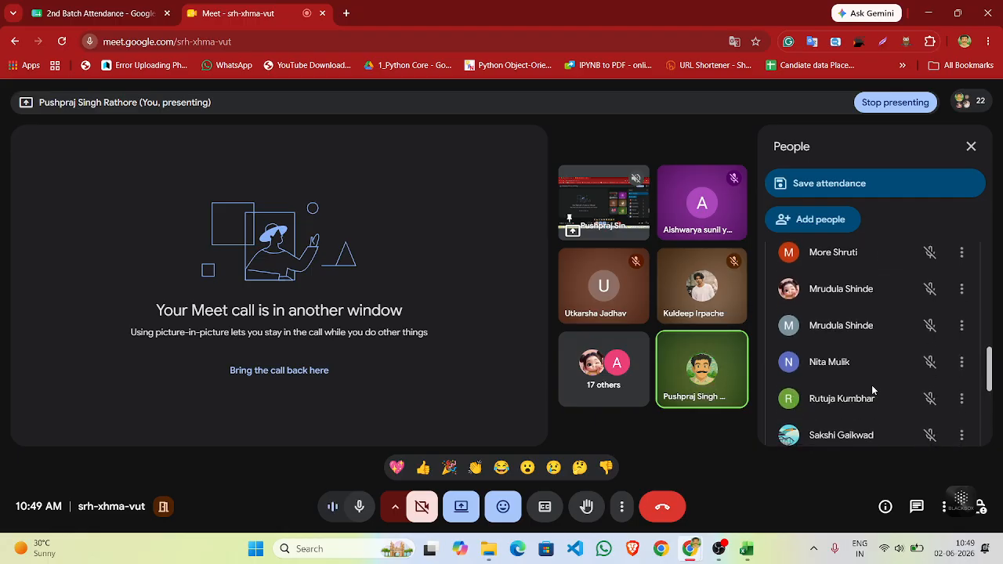
{"action": "scroll", "coordinate": [872, 389], "scroll_direction": "down", "scroll_amount": 2}
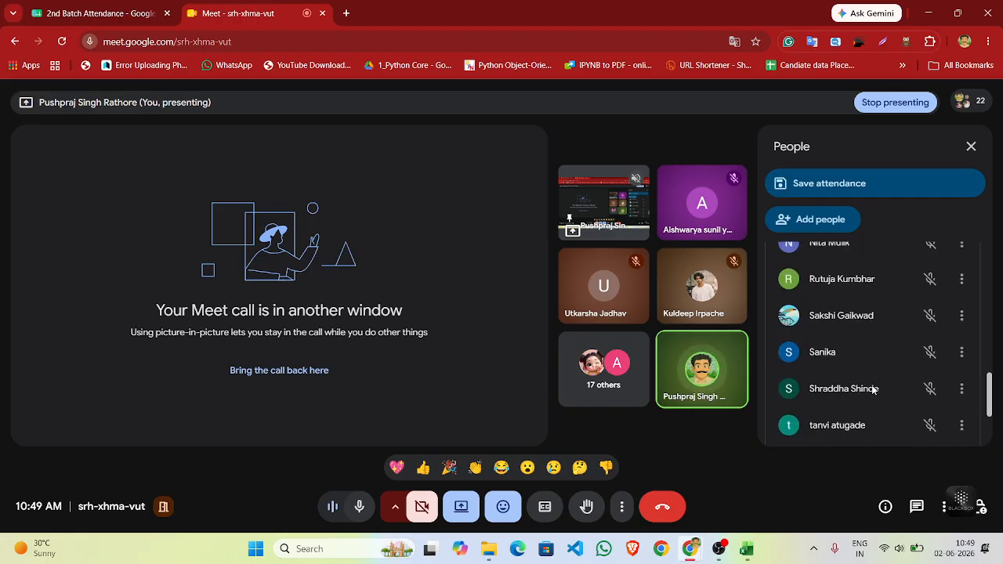
{"action": "scroll", "coordinate": [872, 389], "scroll_direction": "down", "scroll_amount": 3}
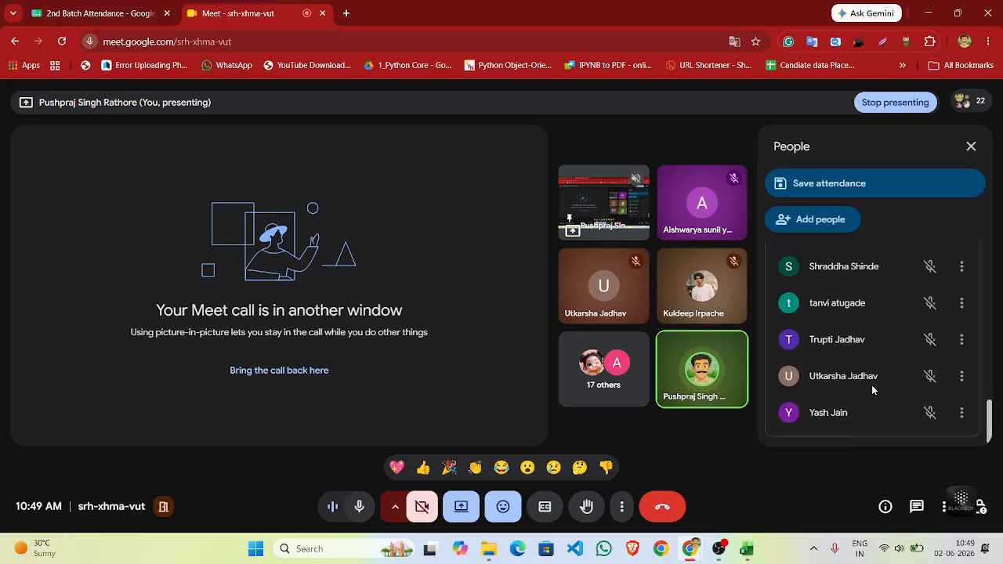
{"action": "scroll", "coordinate": [872, 385], "scroll_direction": "up", "scroll_amount": 5}
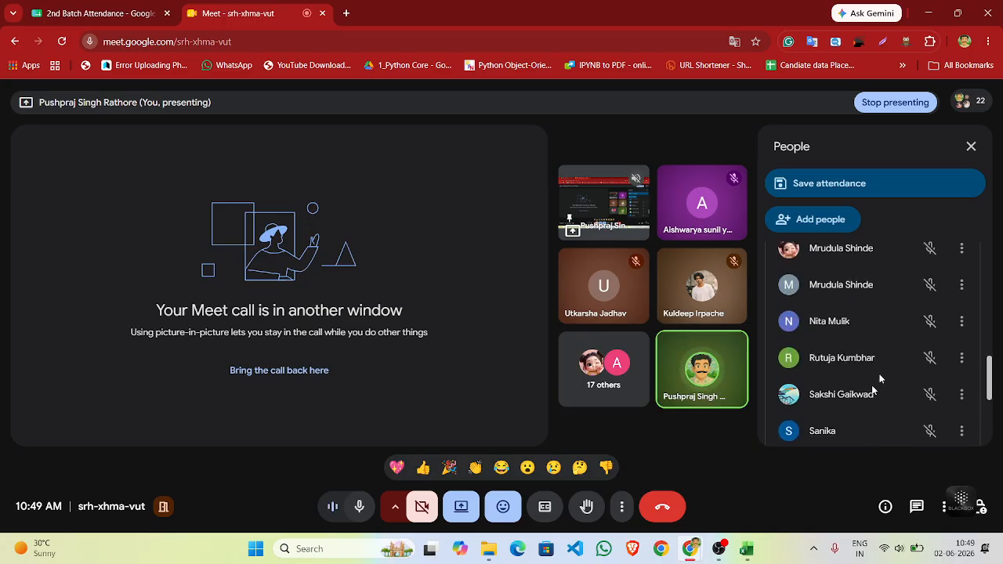
{"action": "left_click", "coordinate": [970, 147]}
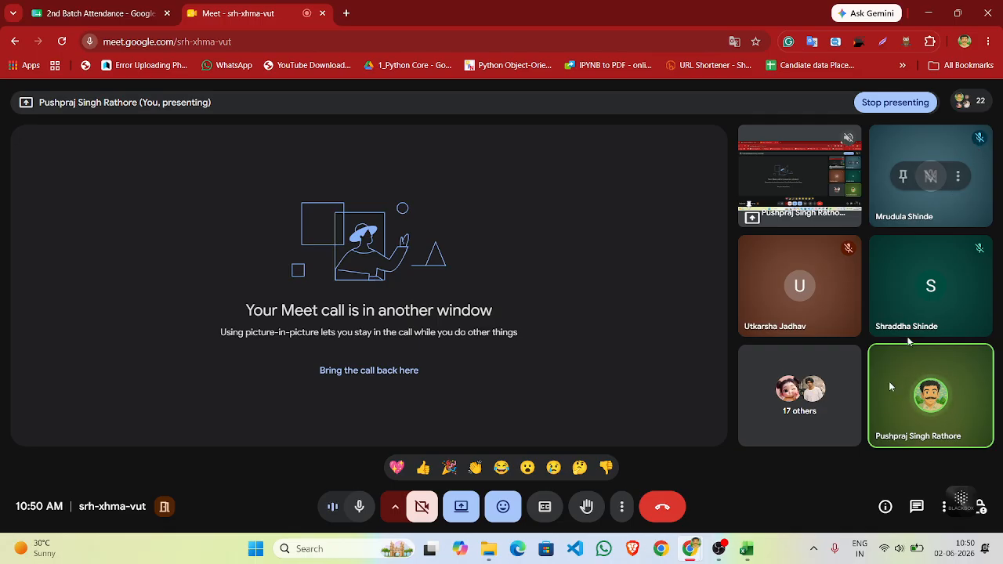
Turn on the camera in the meeting and stop presenting the screen
{"action": "left_click", "coordinate": [423, 515]}
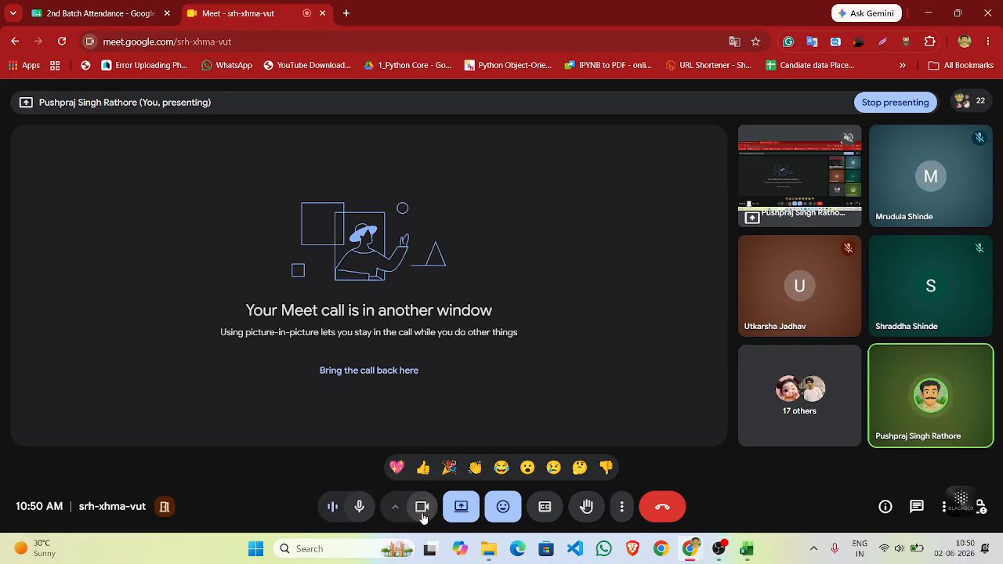
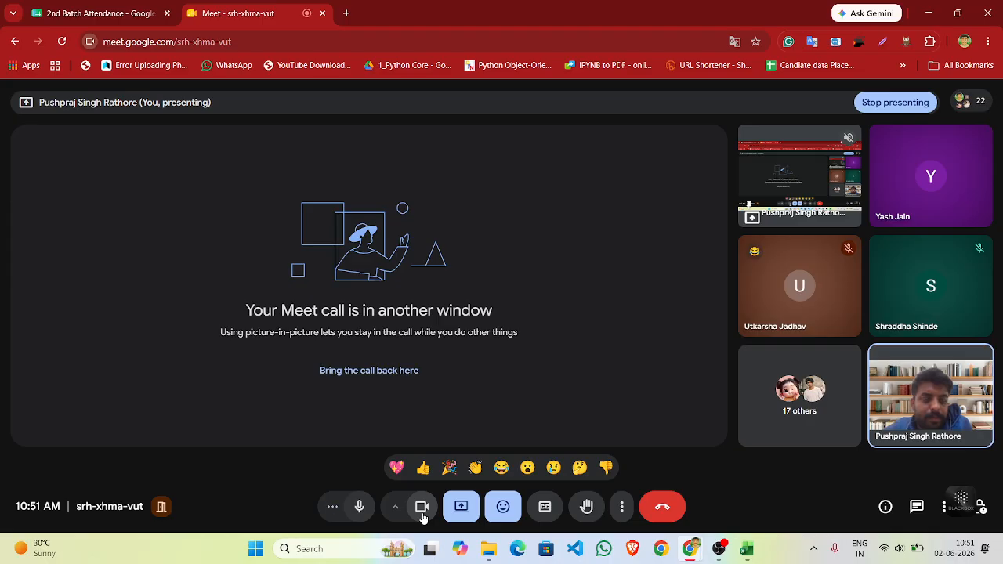
{"action": "left_click", "coordinate": [880, 111]}
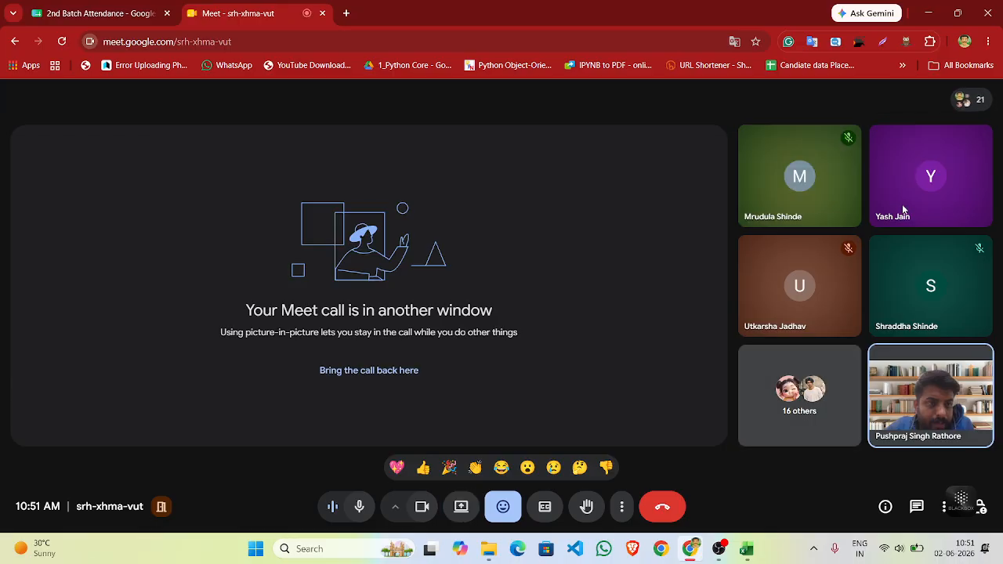
Reopen the meeting's participant list and look through the contributors
{"action": "left_click", "coordinate": [963, 100]}
{"action": "left_click", "coordinate": [882, 315]}
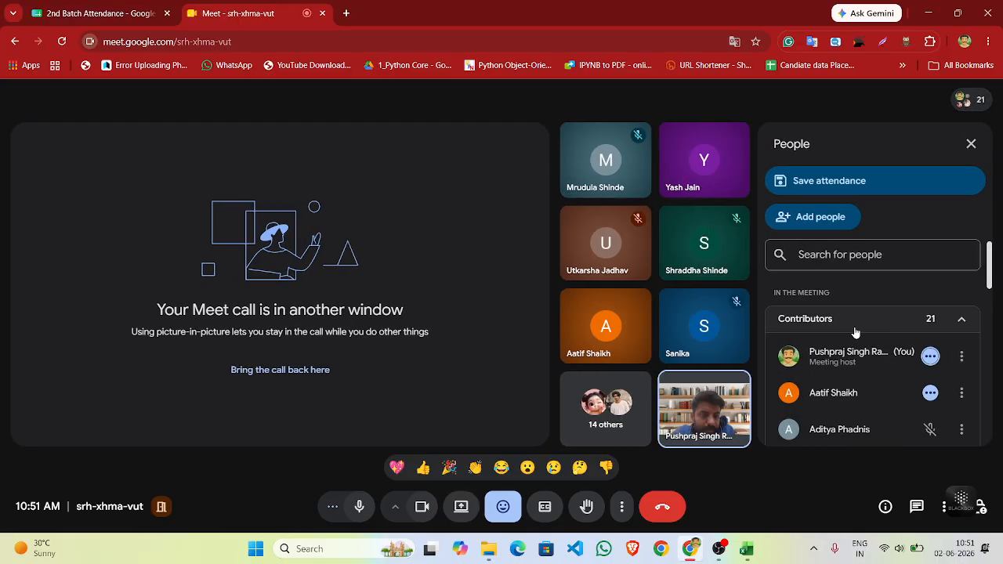
{"action": "scroll", "coordinate": [851, 407], "scroll_direction": "down", "scroll_amount": 1}
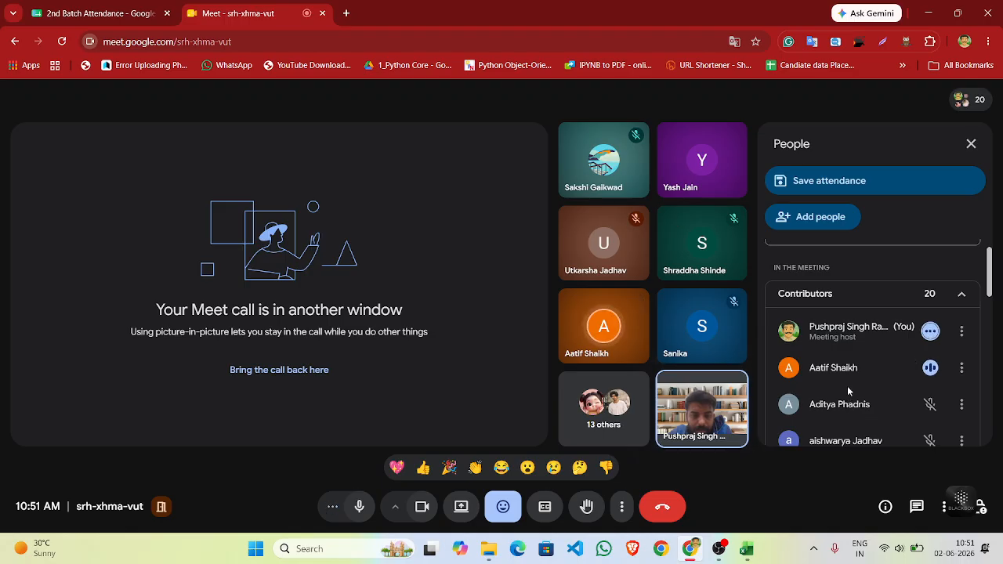
Read through the whole contributors list of the meeting and close the participant list
{"action": "scroll", "coordinate": [848, 403], "scroll_direction": "down", "scroll_amount": 2}
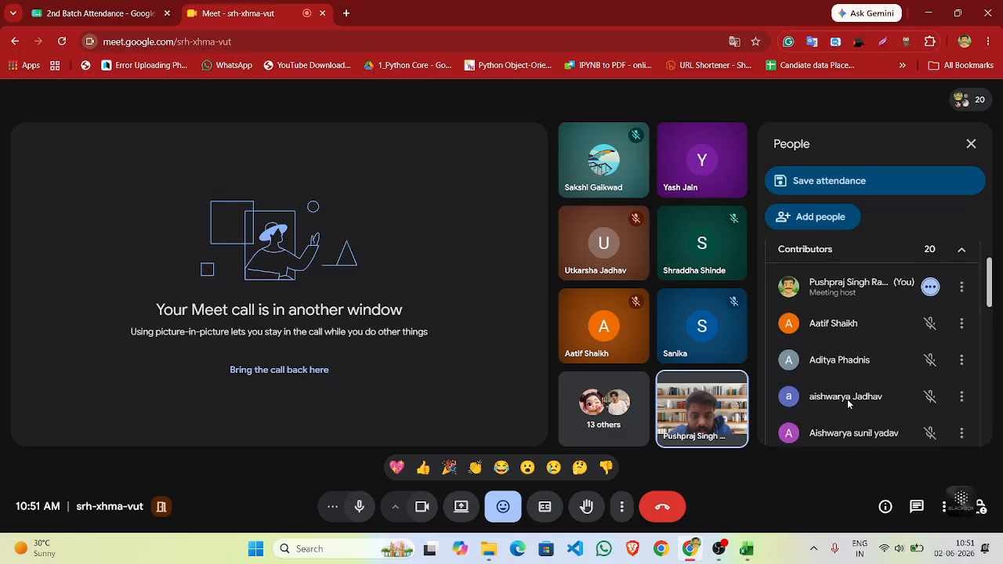
{"action": "scroll", "coordinate": [848, 402], "scroll_direction": "down", "scroll_amount": 1}
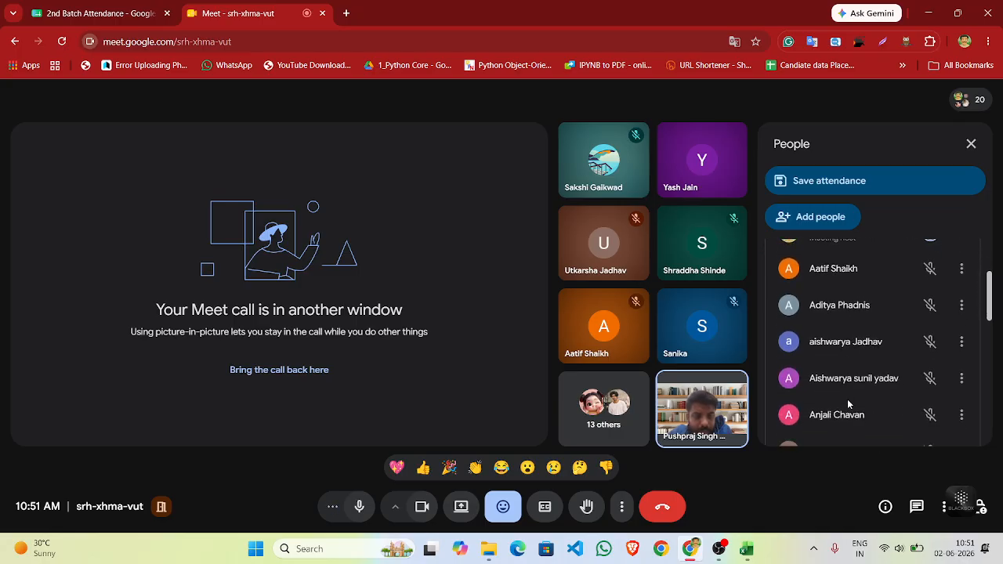
{"action": "scroll", "coordinate": [847, 401], "scroll_direction": "down", "scroll_amount": 1}
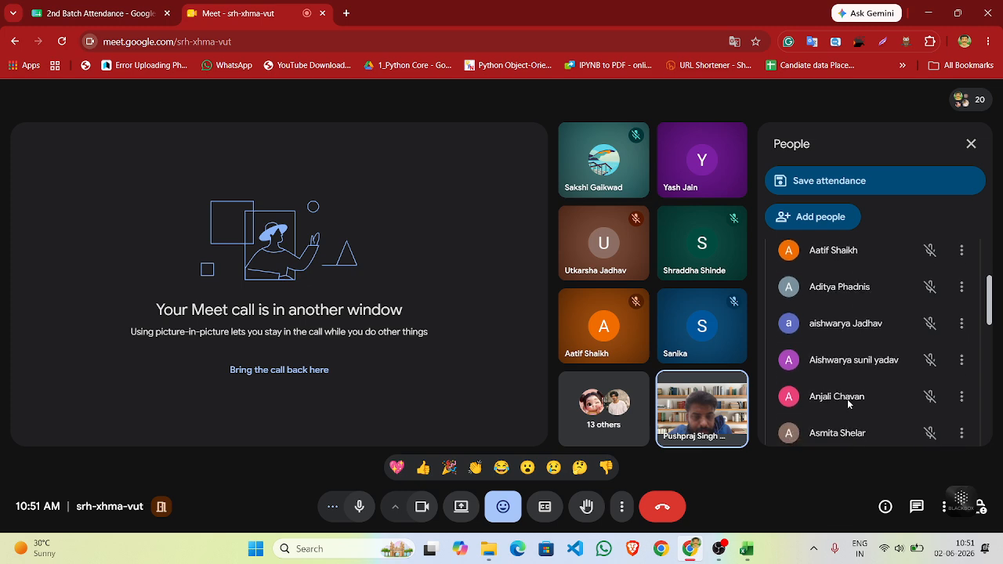
{"action": "scroll", "coordinate": [847, 399], "scroll_direction": "down", "scroll_amount": 3}
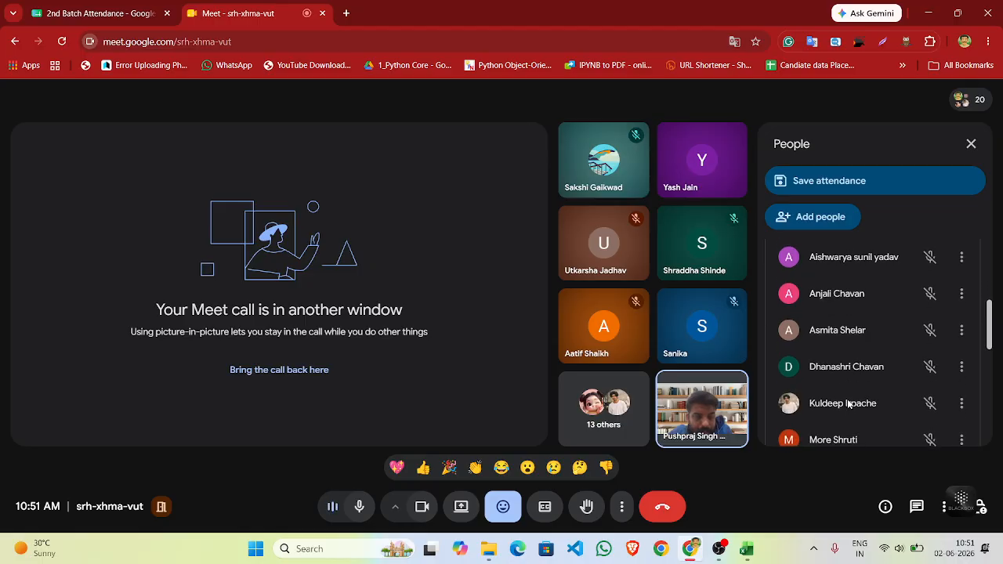
{"action": "scroll", "coordinate": [847, 403], "scroll_direction": "down", "scroll_amount": 4}
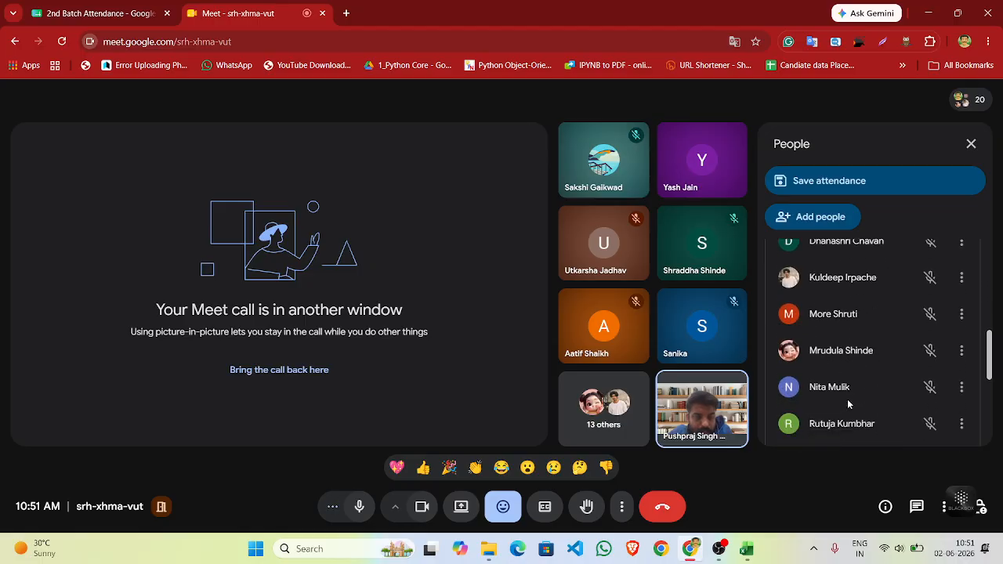
{"action": "scroll", "coordinate": [847, 402], "scroll_direction": "down", "scroll_amount": 4}
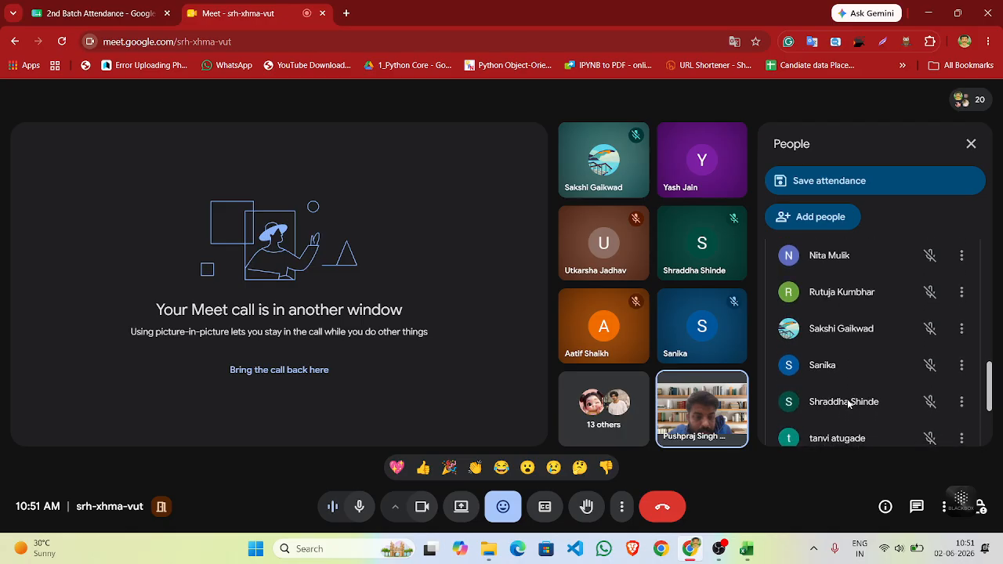
{"action": "scroll", "coordinate": [847, 402], "scroll_direction": "down", "scroll_amount": 1}
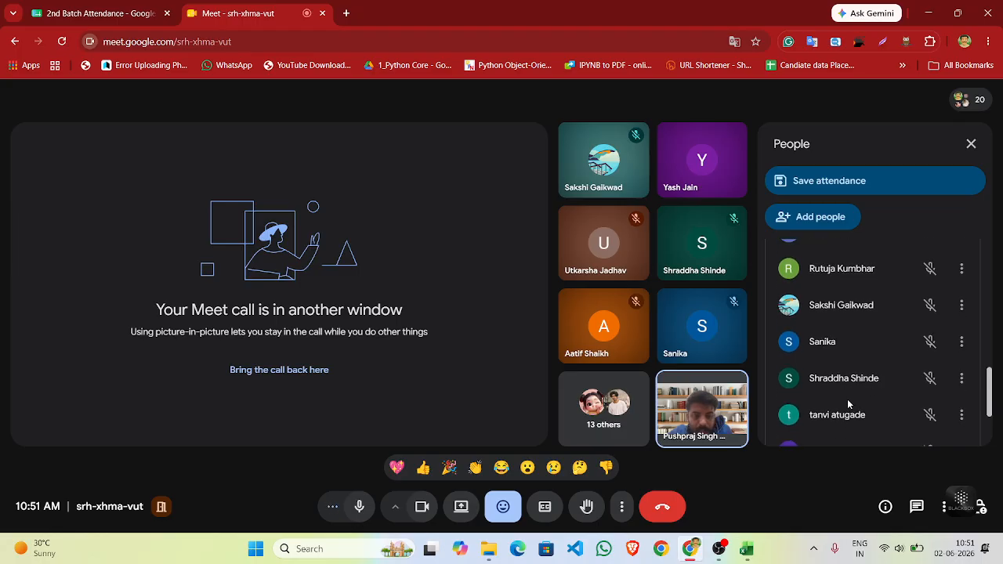
{"action": "scroll", "coordinate": [847, 399], "scroll_direction": "down", "scroll_amount": 3}
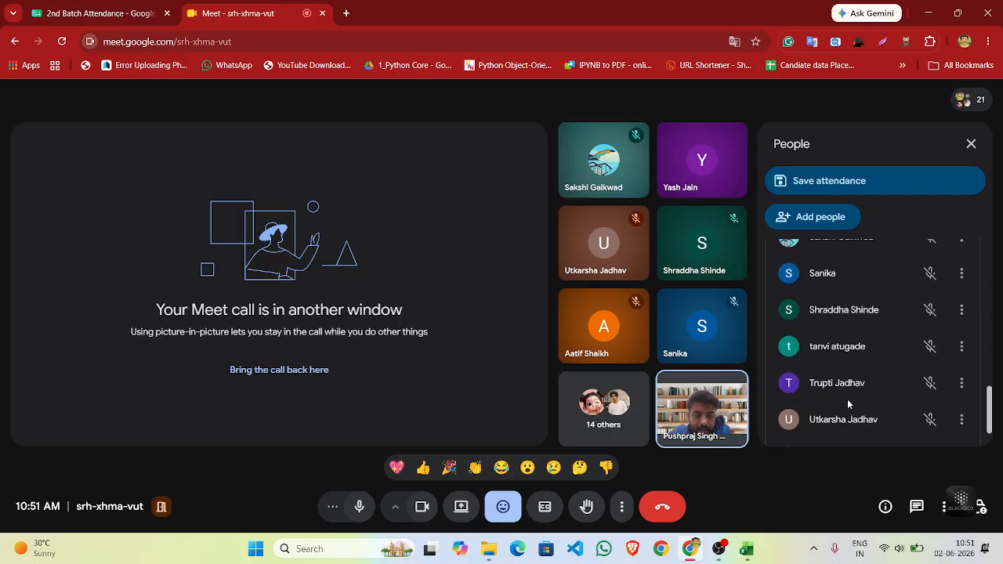
{"action": "scroll", "coordinate": [848, 401], "scroll_direction": "up", "scroll_amount": 10}
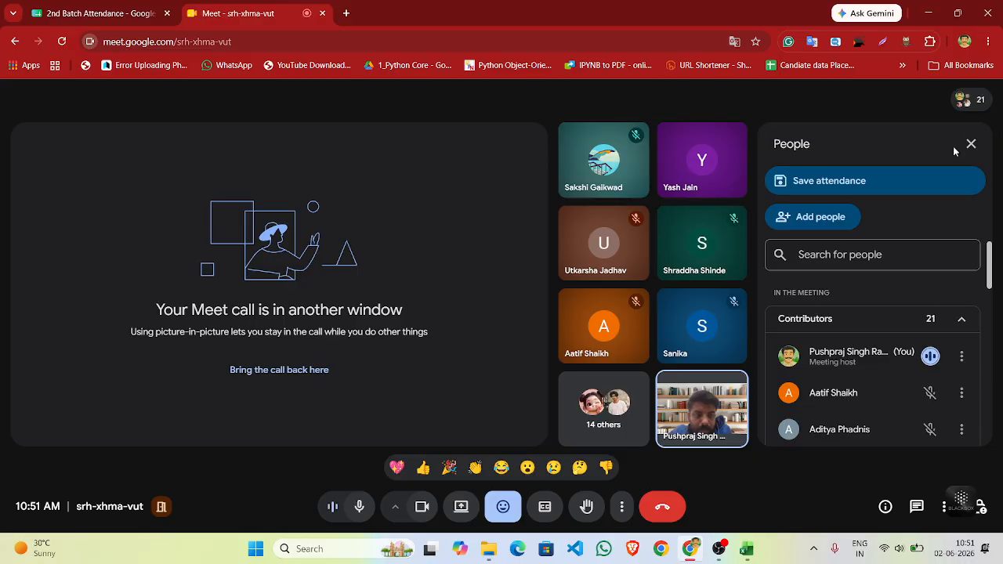
{"action": "left_click", "coordinate": [980, 143]}
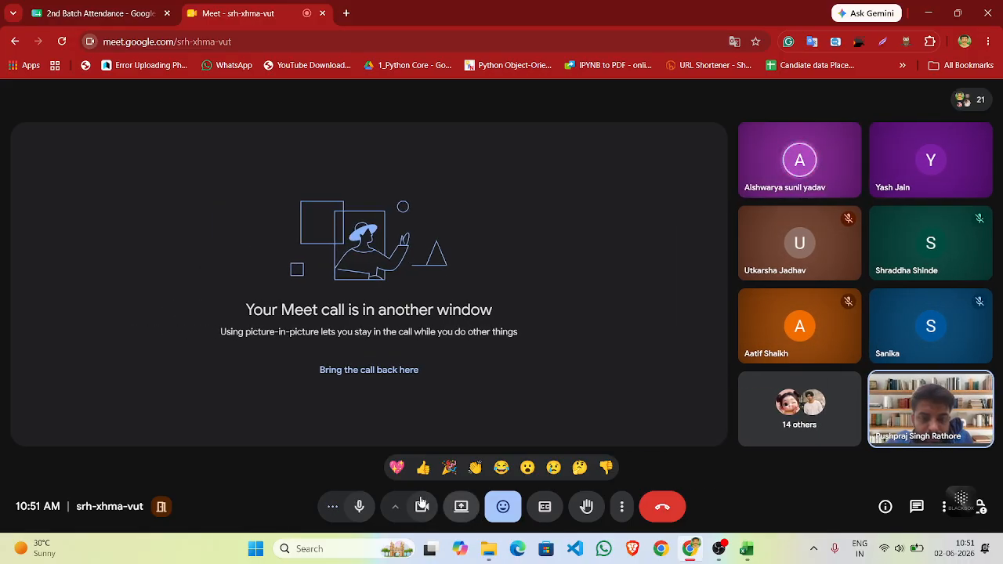
Present the entire screen in the meeting and hide the screen-sharing notice
{"action": "left_click", "coordinate": [461, 509]}
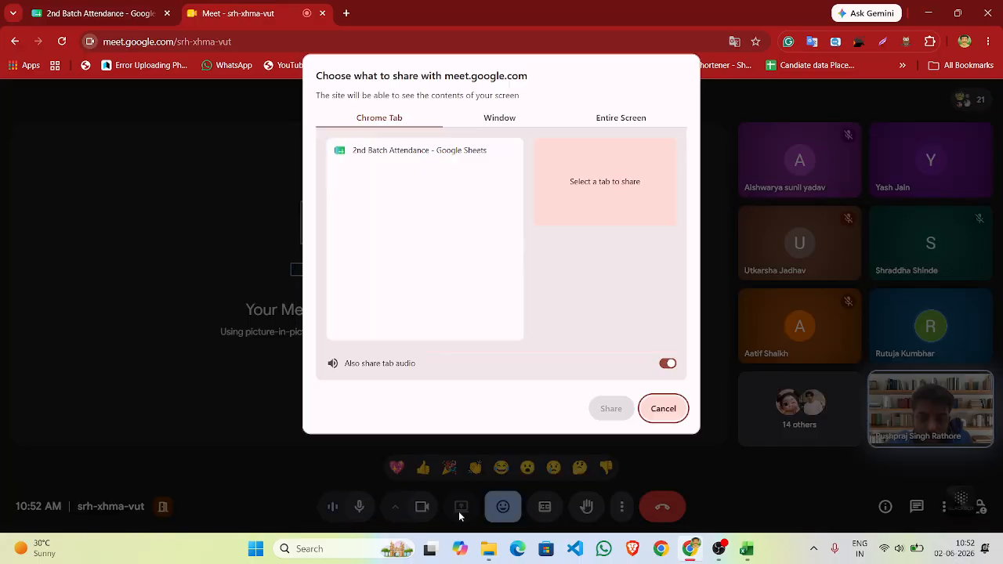
{"action": "left_click", "coordinate": [622, 118]}
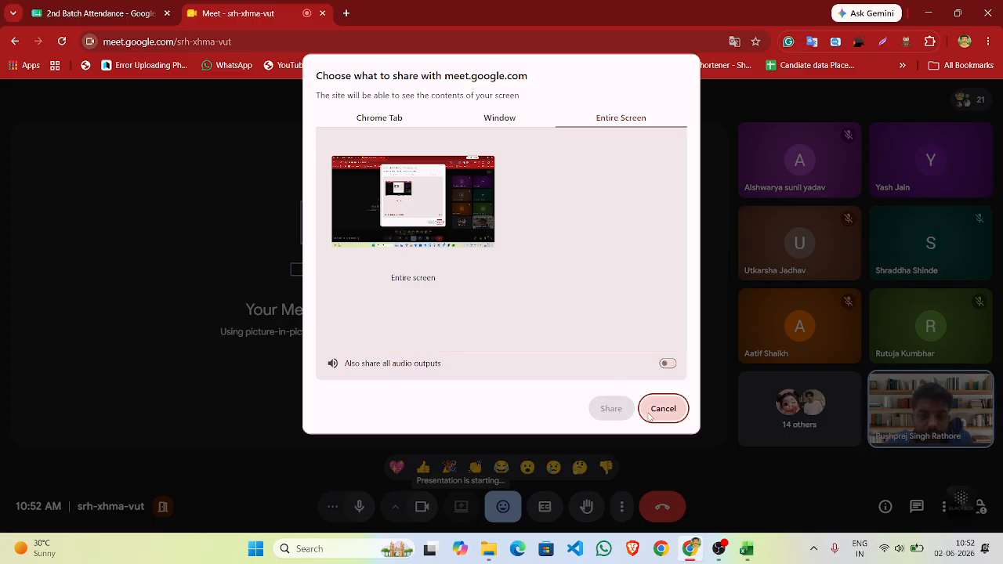
{"action": "left_click", "coordinate": [446, 197]}
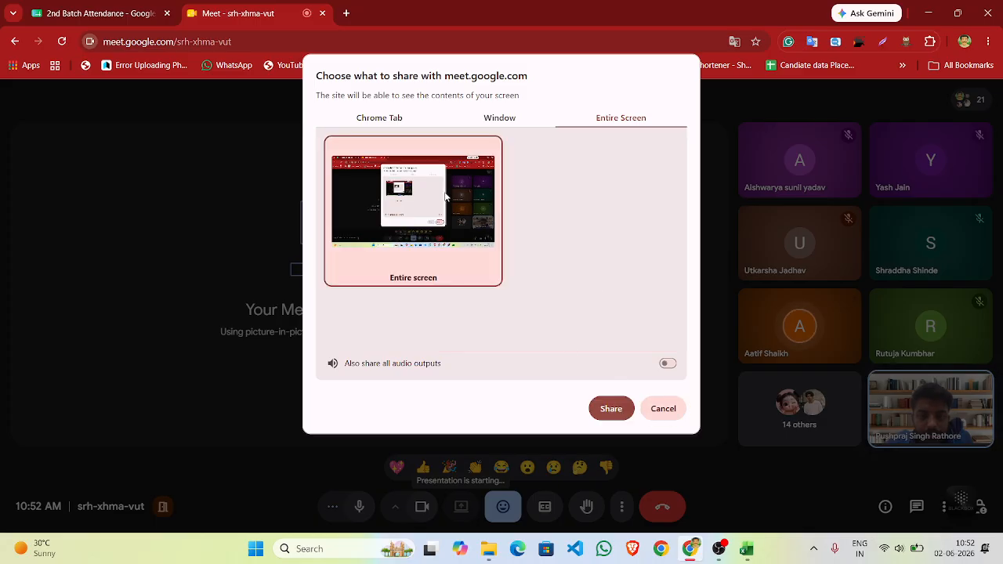
{"action": "left_click", "coordinate": [611, 411]}
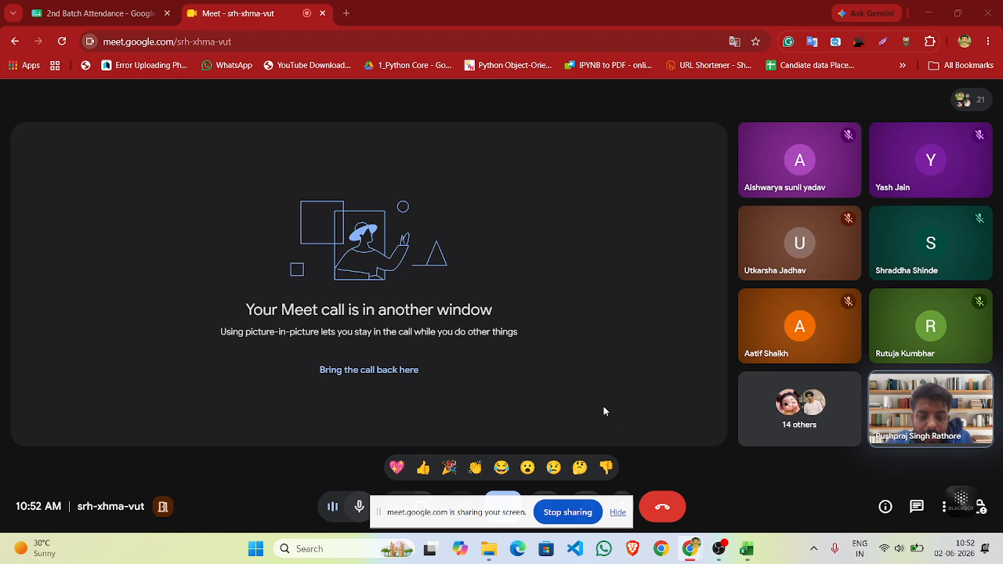
{"action": "left_click", "coordinate": [619, 513]}
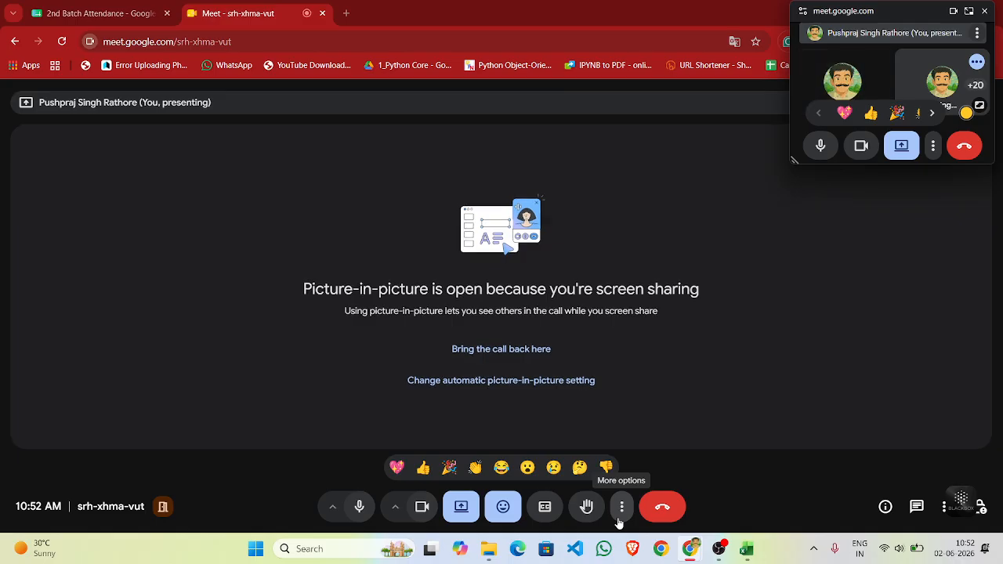
Switch to the Excel workbook and copy the range A3:F10 on the Paste Special sheet
{"action": "mouse_move", "coordinate": [729, 553]}
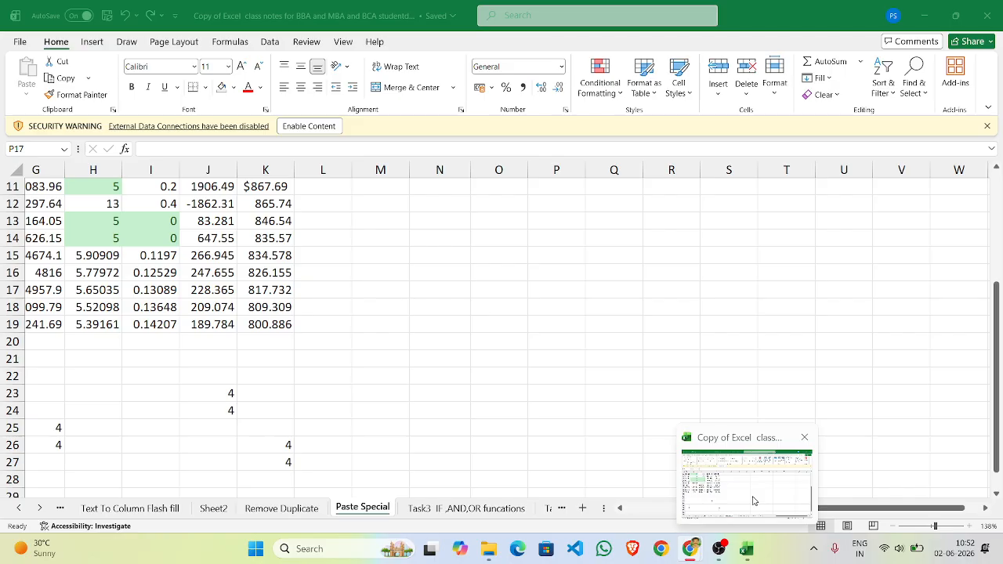
{"action": "left_click", "coordinate": [754, 500]}
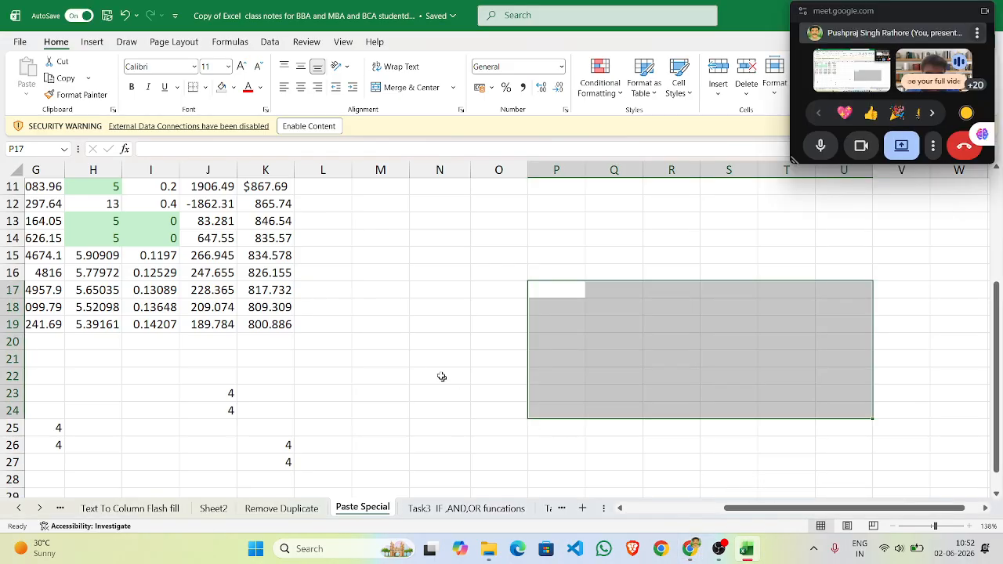
{"action": "scroll", "coordinate": [432, 348], "scroll_direction": "left", "scroll_amount": 3}
{"action": "scroll", "coordinate": [432, 347], "scroll_direction": "up", "scroll_amount": 4}
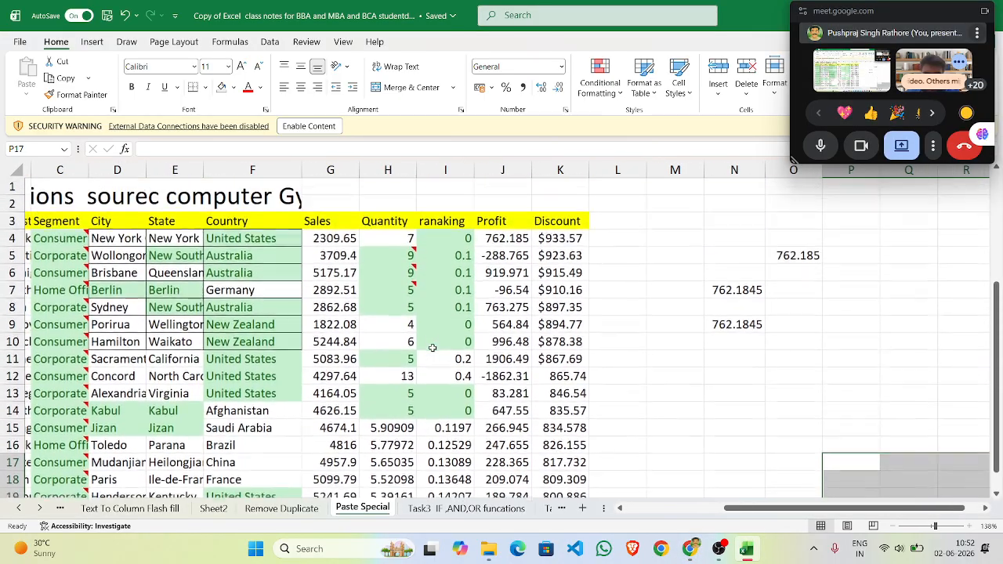
{"action": "scroll", "coordinate": [433, 347], "scroll_direction": "right", "scroll_amount": 1}
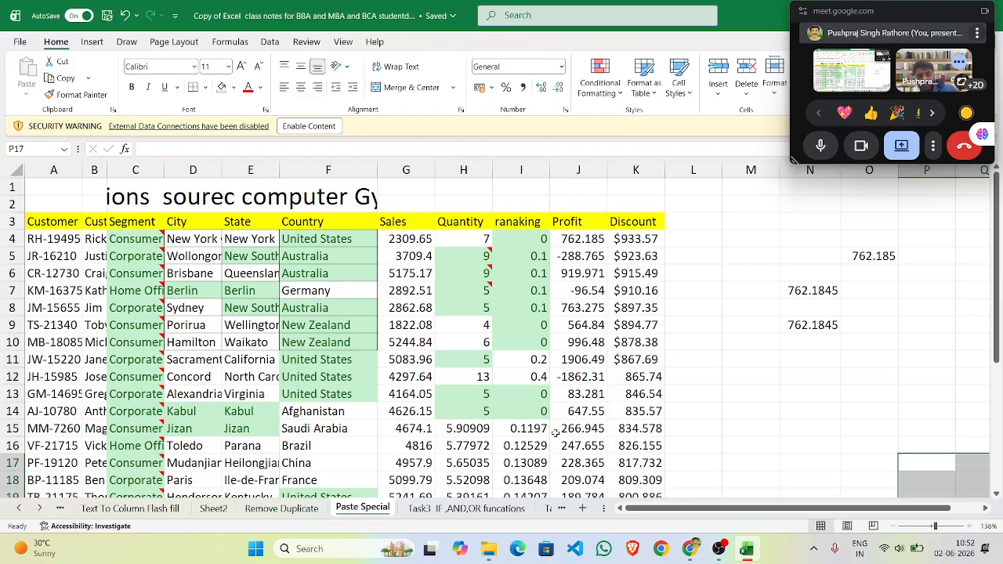
{"action": "left_click", "coordinate": [693, 302]}
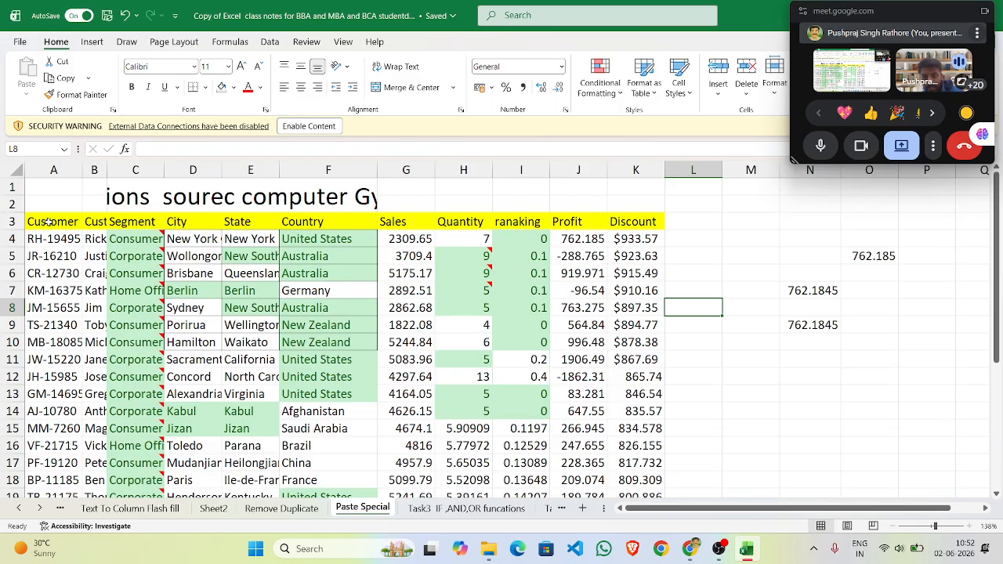
{"action": "left_click_drag", "start_coordinate": [51, 223], "coordinate": [343, 343]}
{"action": "key", "text": "ctrl+c"}
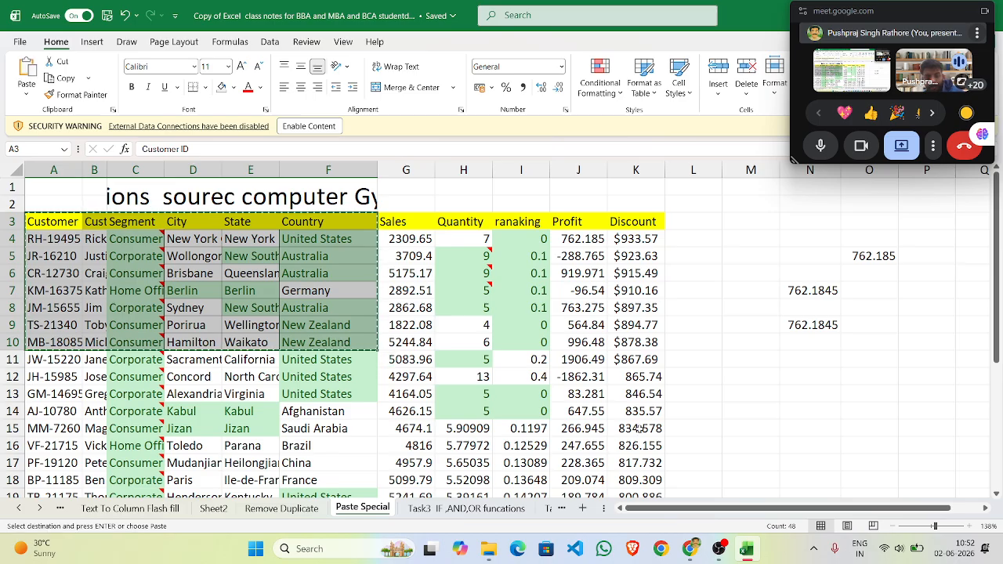
Paste only the formats of the copied range at cell Q11 with Paste Special
{"action": "scroll", "coordinate": [650, 421], "scroll_direction": "right", "scroll_amount": 5}
{"action": "left_click", "coordinate": [633, 359]}
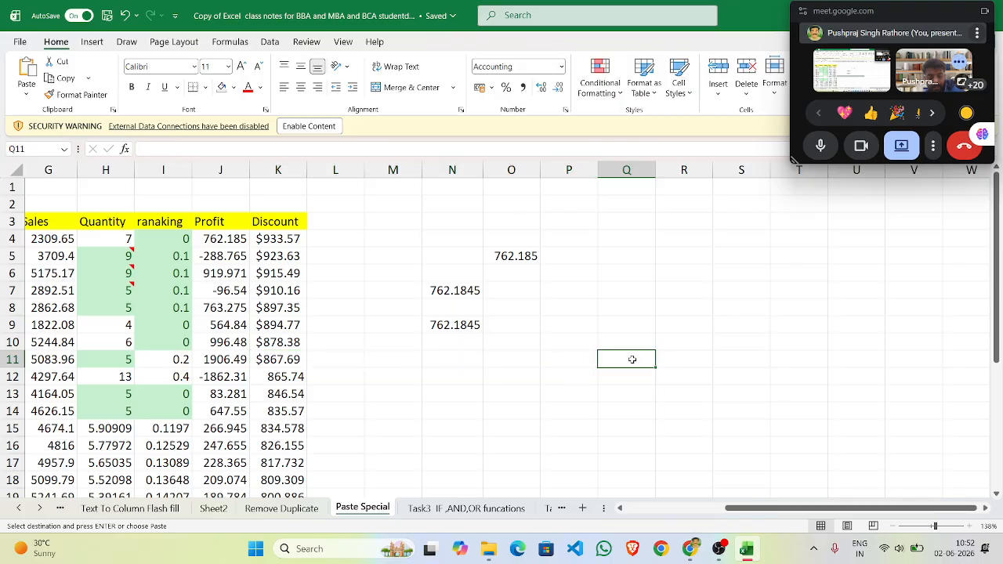
{"action": "right_click", "coordinate": [632, 359]}
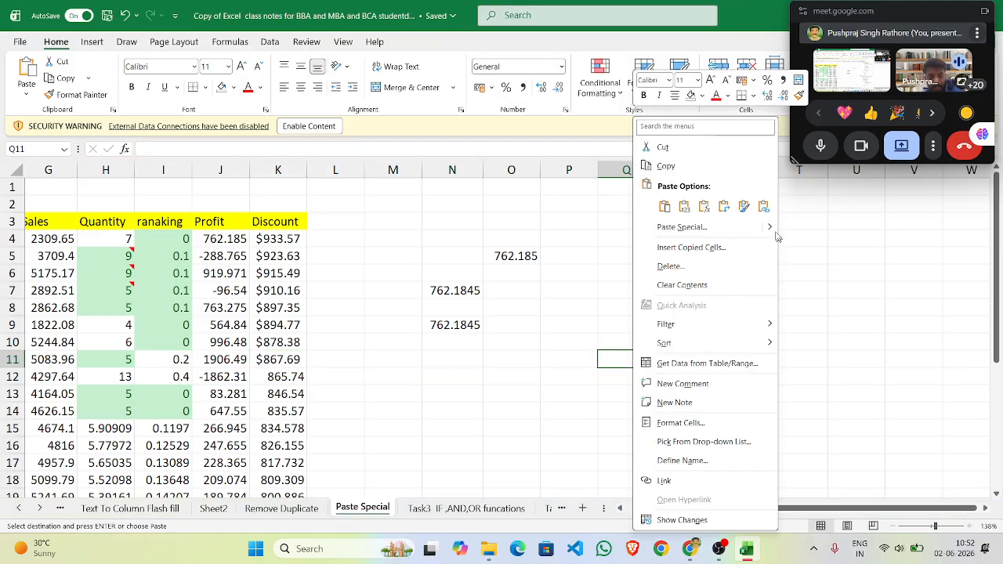
{"action": "mouse_move", "coordinate": [768, 227]}
{"action": "left_click", "coordinate": [810, 370]}
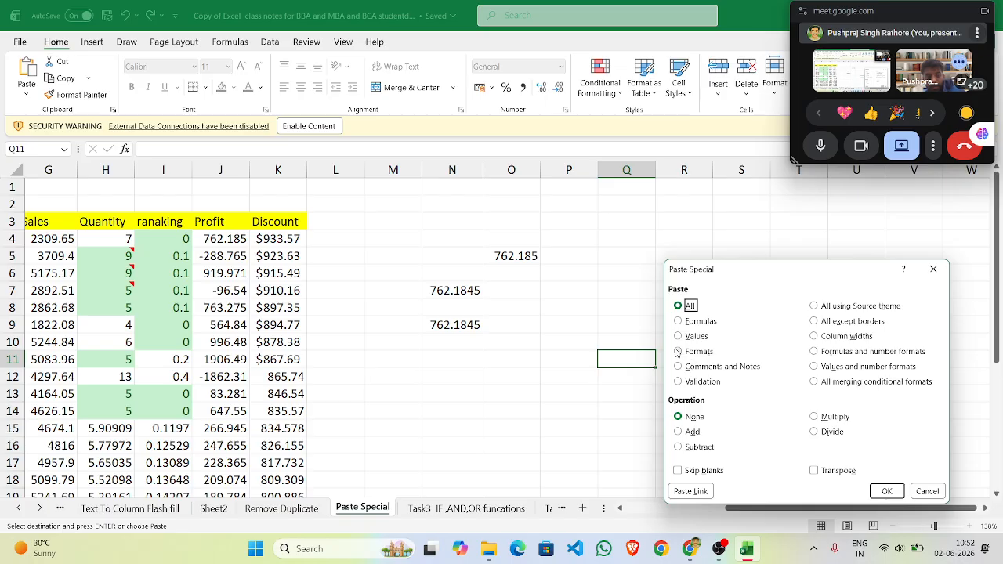
{"action": "left_click", "coordinate": [678, 352]}
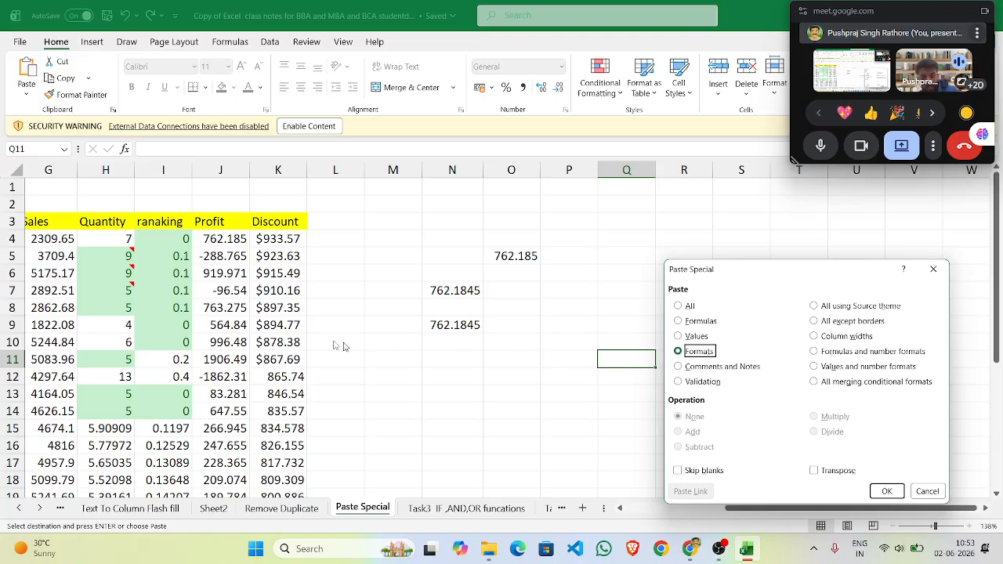
{"action": "scroll", "coordinate": [342, 346], "scroll_direction": "left", "scroll_amount": 3}
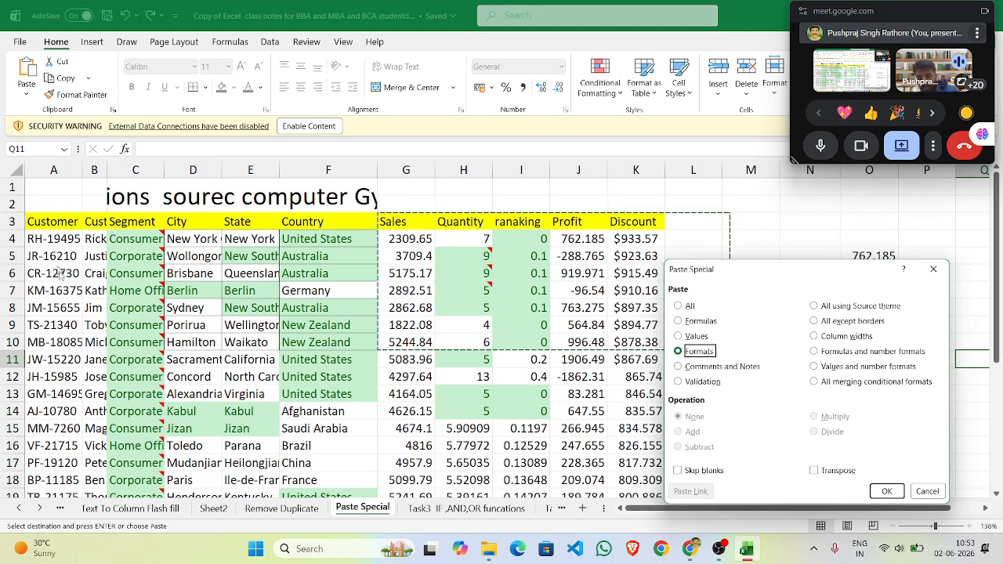
{"action": "left_click", "coordinate": [887, 491]}
{"action": "scroll", "coordinate": [845, 406], "scroll_direction": "right", "scroll_amount": 5}
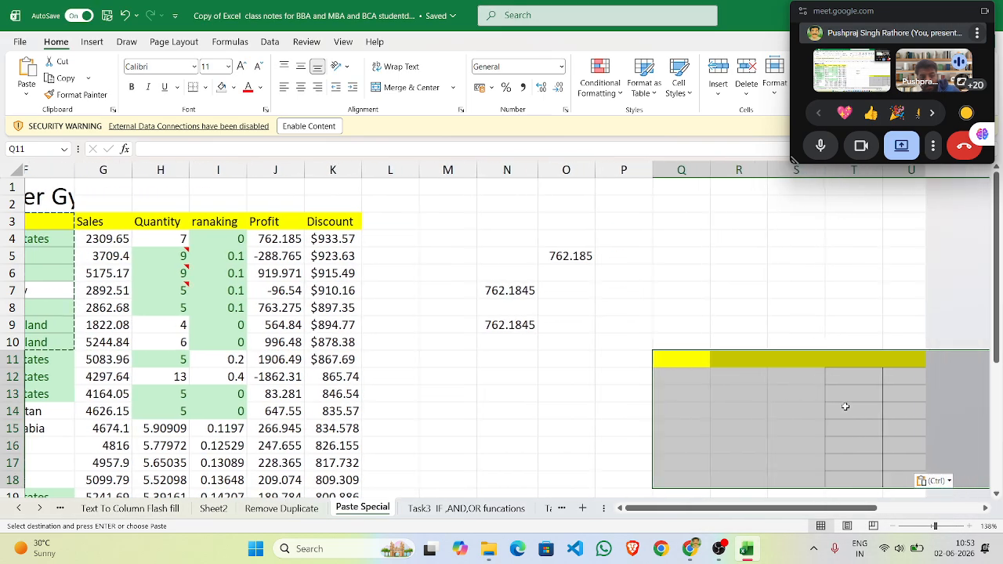
Examine the header fill and cell borders in the formatted block starting at Q11
{"action": "left_click", "coordinate": [715, 382]}
{"action": "scroll", "coordinate": [715, 382], "scroll_direction": "down", "scroll_amount": 2}
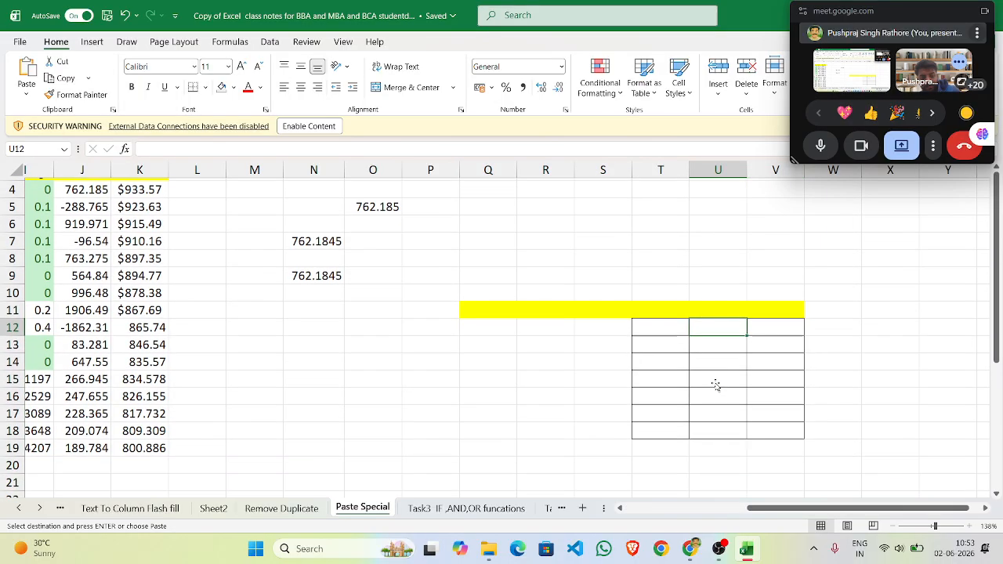
{"action": "left_click_drag", "start_coordinate": [510, 291], "coordinate": [779, 426]}
{"action": "left_click", "coordinate": [741, 369]}
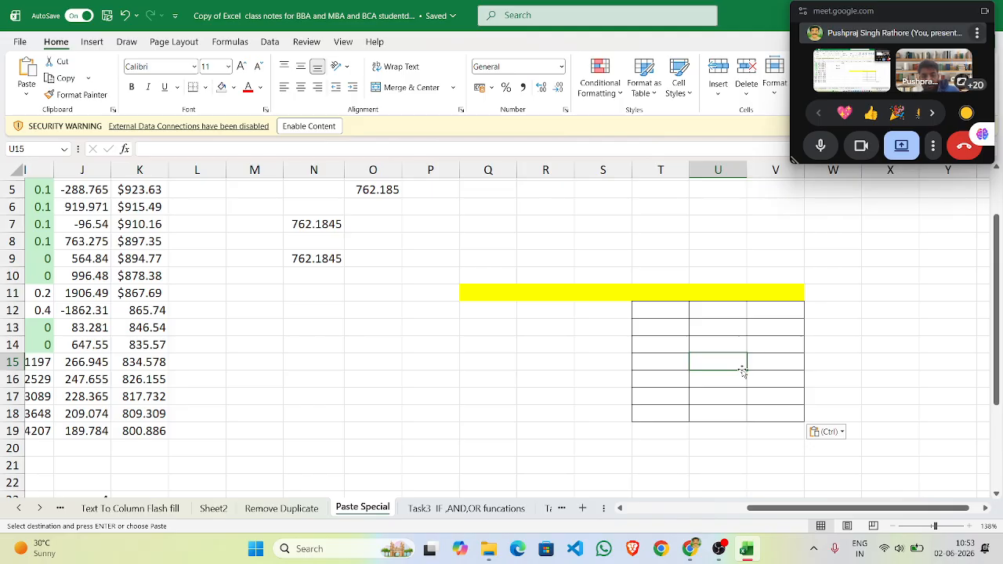
Review the Paste Special options for cell O12, close the dialog without pasting and return to the source table
{"action": "left_click", "coordinate": [352, 313]}
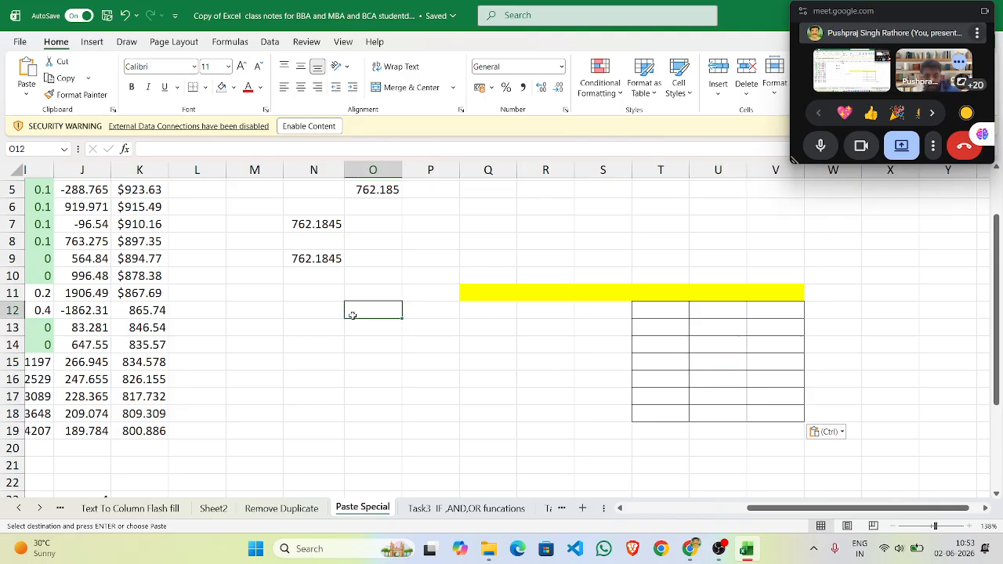
{"action": "right_click", "coordinate": [351, 314]}
{"action": "mouse_move", "coordinate": [496, 229]}
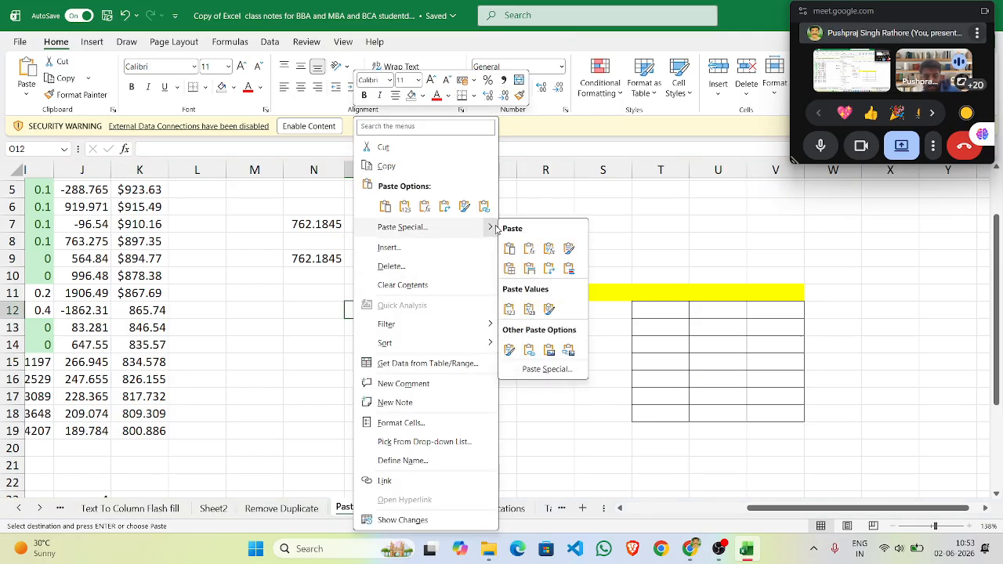
{"action": "left_click", "coordinate": [547, 369]}
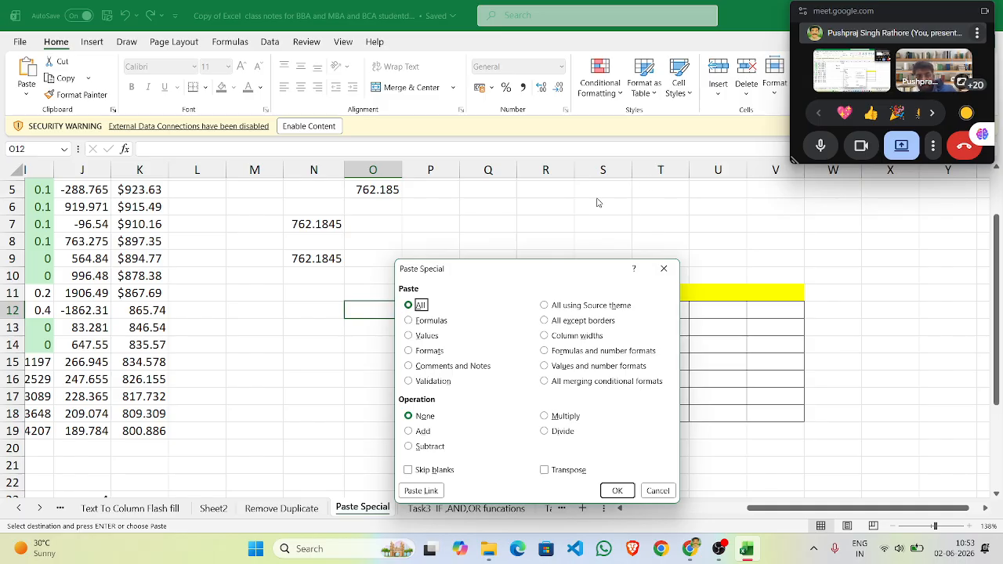
{"action": "left_click", "coordinate": [663, 268]}
{"action": "scroll", "coordinate": [444, 281], "scroll_direction": "left", "scroll_amount": 5}
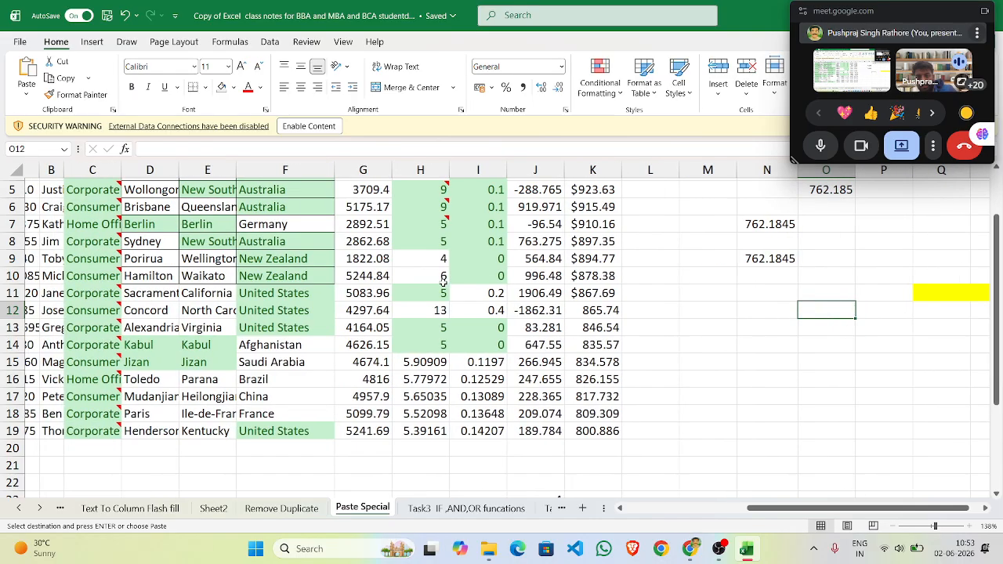
{"action": "scroll", "coordinate": [444, 280], "scroll_direction": "up", "scroll_amount": 2}
{"action": "scroll", "coordinate": [392, 286], "scroll_direction": "right", "scroll_amount": 2}
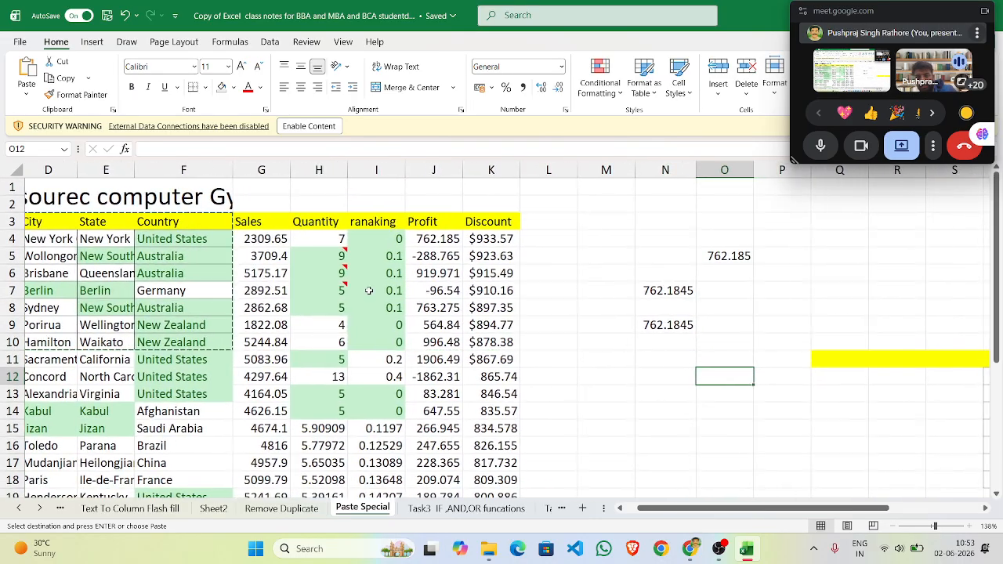
{"action": "scroll", "coordinate": [437, 365], "scroll_direction": "left", "scroll_amount": 3}
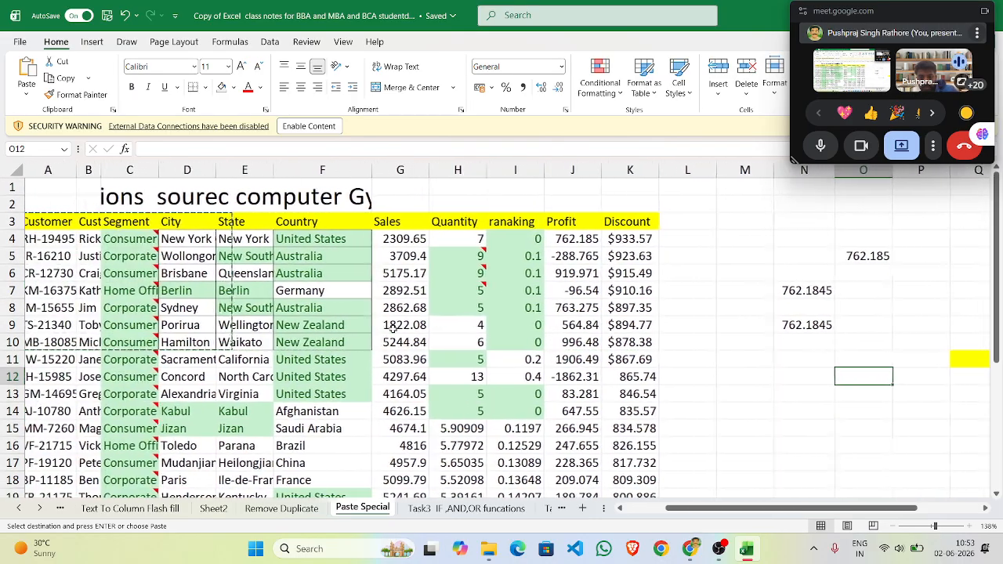
Add a new comment reading "Hello how are you" to cell N7 and post it
{"action": "scroll", "coordinate": [393, 329], "scroll_direction": "right", "scroll_amount": 3}
{"action": "scroll", "coordinate": [564, 300], "scroll_direction": "right", "scroll_amount": 2}
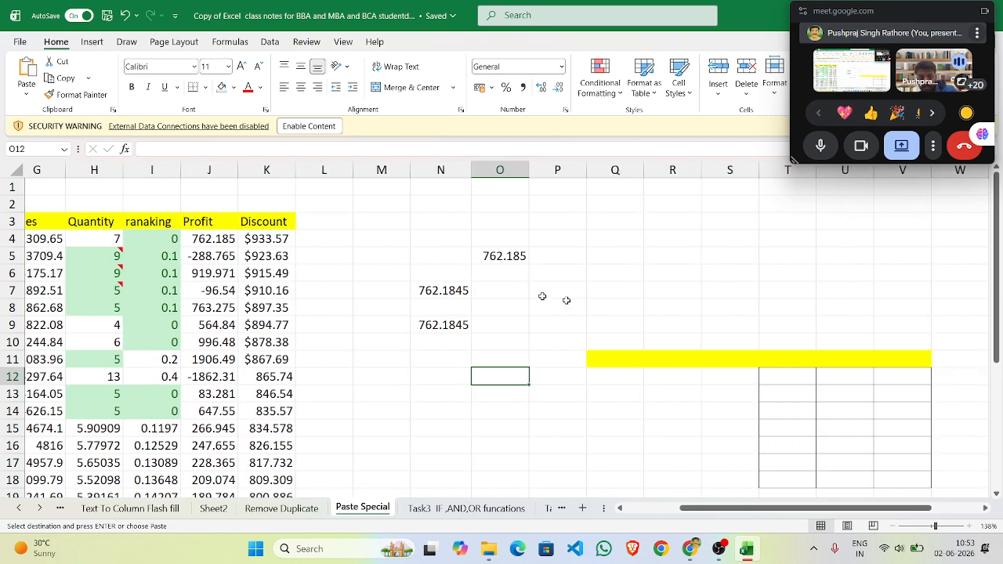
{"action": "left_click", "coordinate": [443, 324]}
{"action": "left_click", "coordinate": [439, 291]}
{"action": "right_click", "coordinate": [439, 292]}
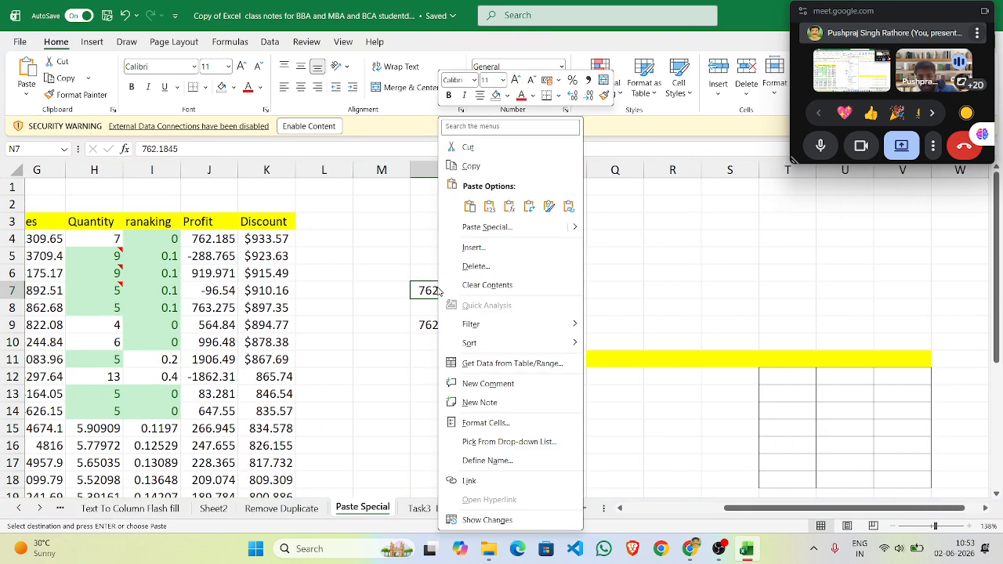
{"action": "left_click", "coordinate": [405, 305]}
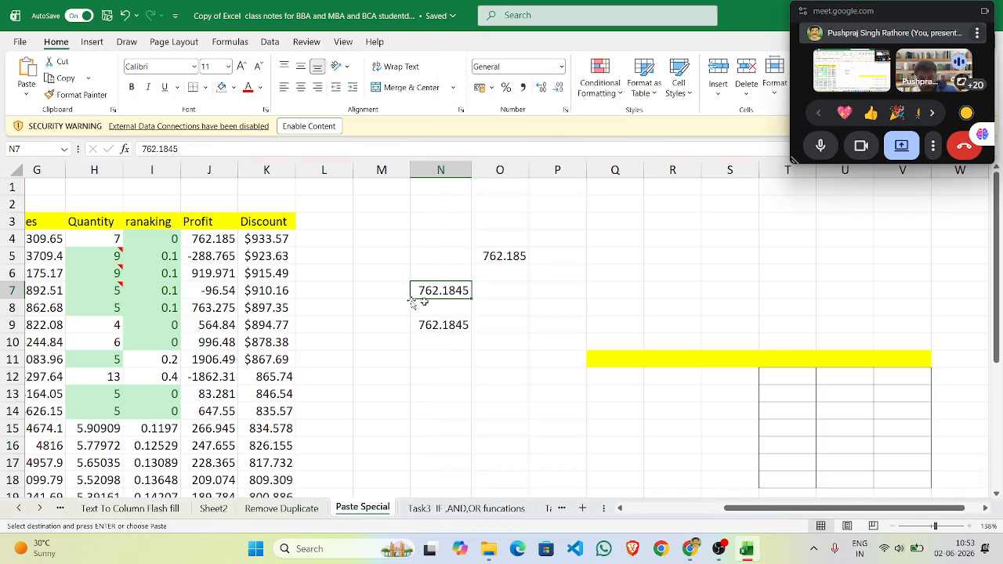
{"action": "right_click", "coordinate": [448, 291]}
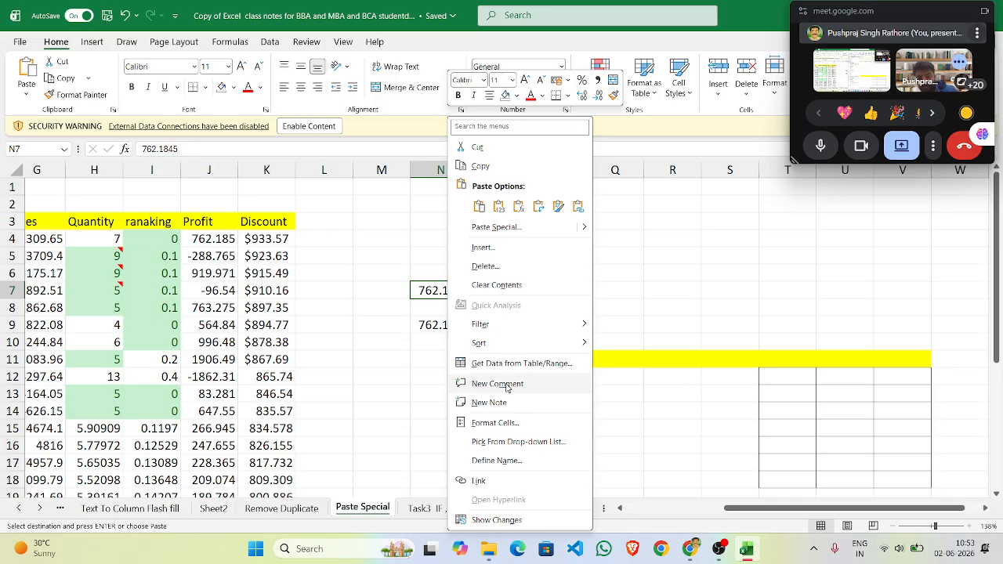
{"action": "key", "text": "Escape"}
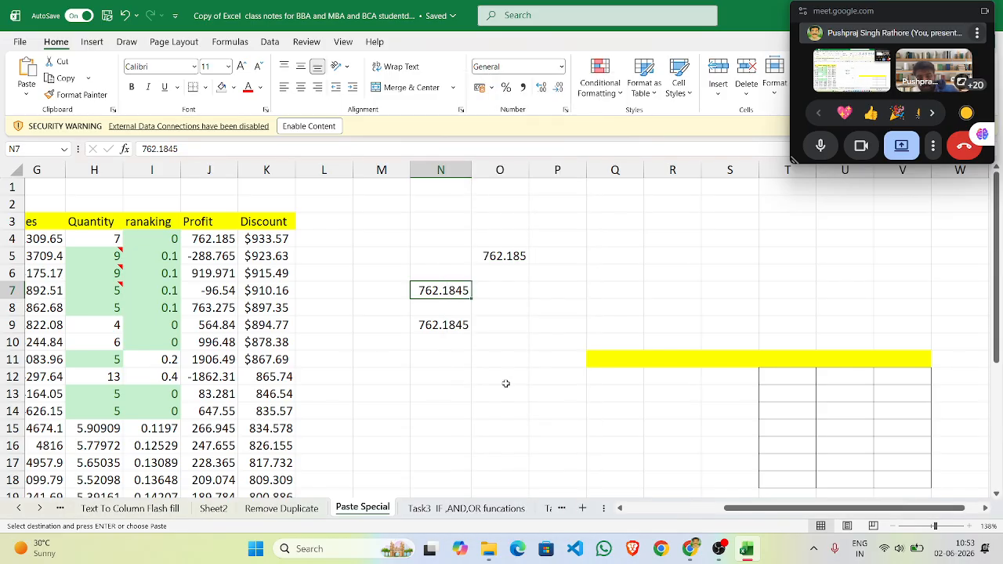
{"action": "key", "text": "ctrl+shift+F2"}
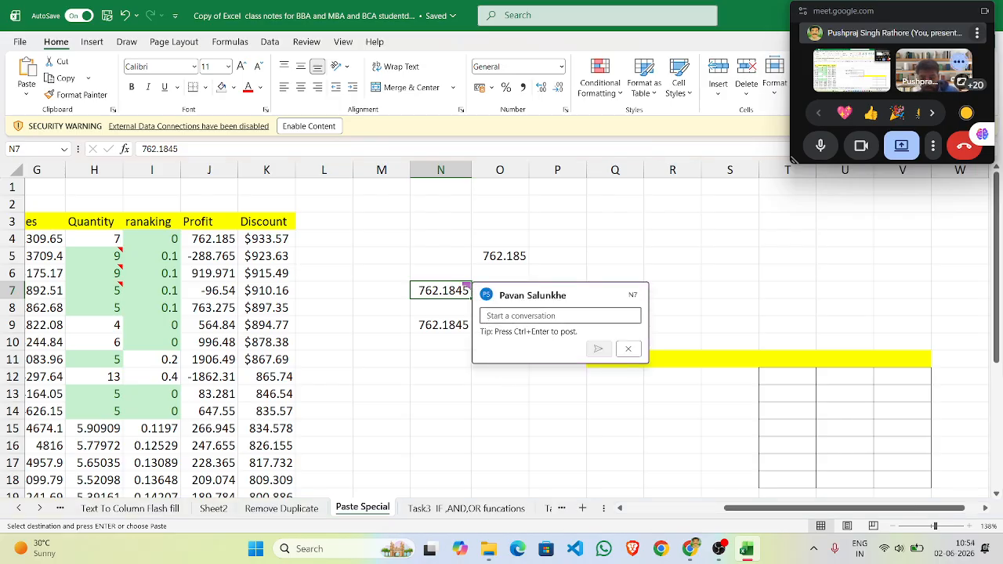
{"action": "type", "text": "Hello how are"}
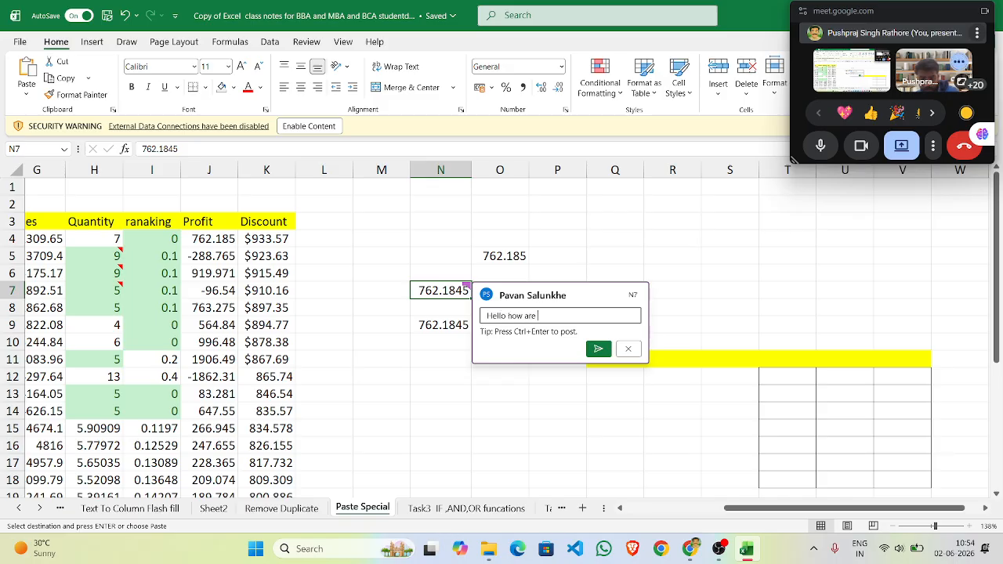
{"action": "type", "text": " you"}
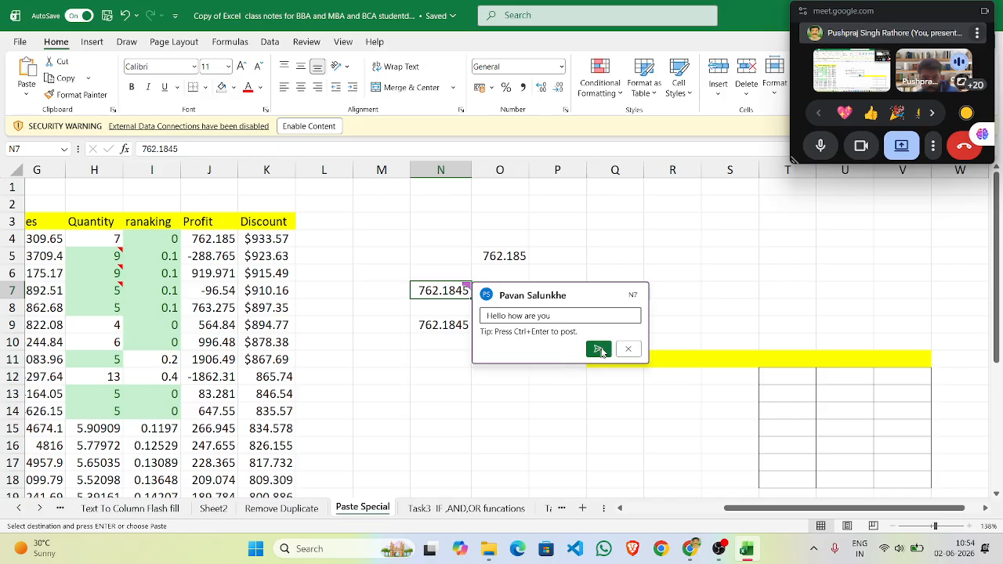
{"action": "left_click", "coordinate": [598, 349]}
{"action": "left_click", "coordinate": [513, 390]}
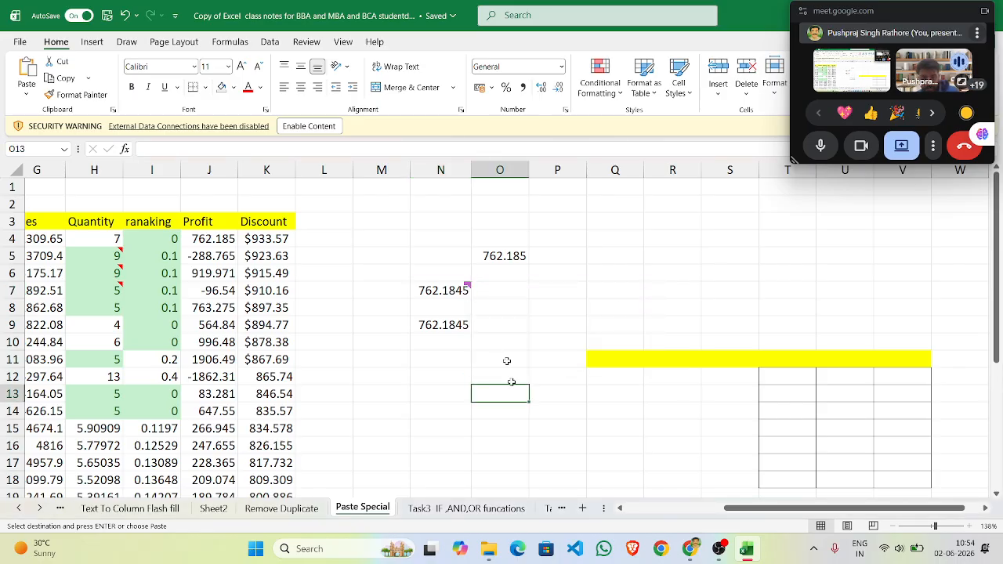
Review the comment on cell N7, open its text for editing and save it without changes
{"action": "mouse_move", "coordinate": [468, 285]}
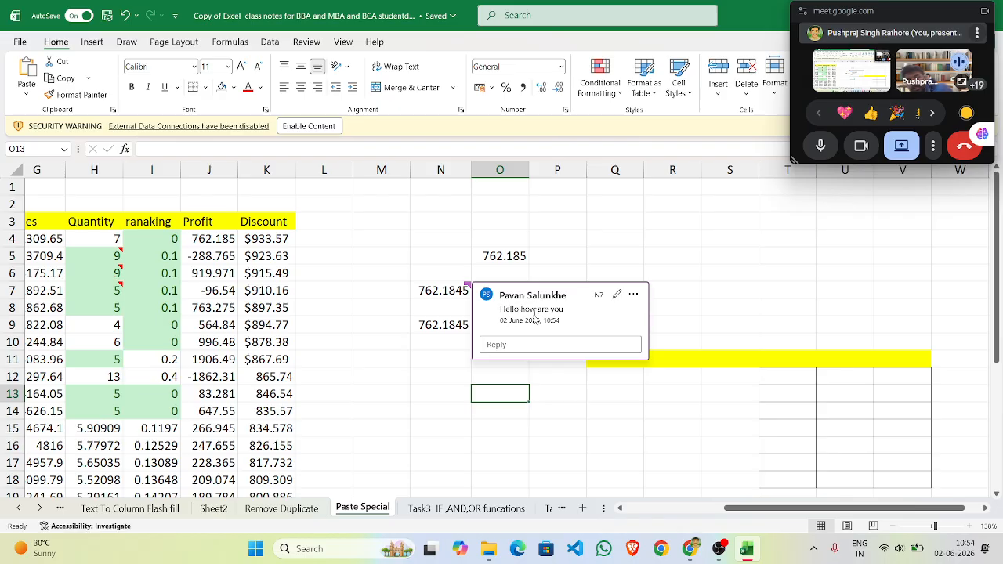
{"action": "left_click", "coordinate": [616, 296]}
{"action": "left_click", "coordinate": [593, 333]}
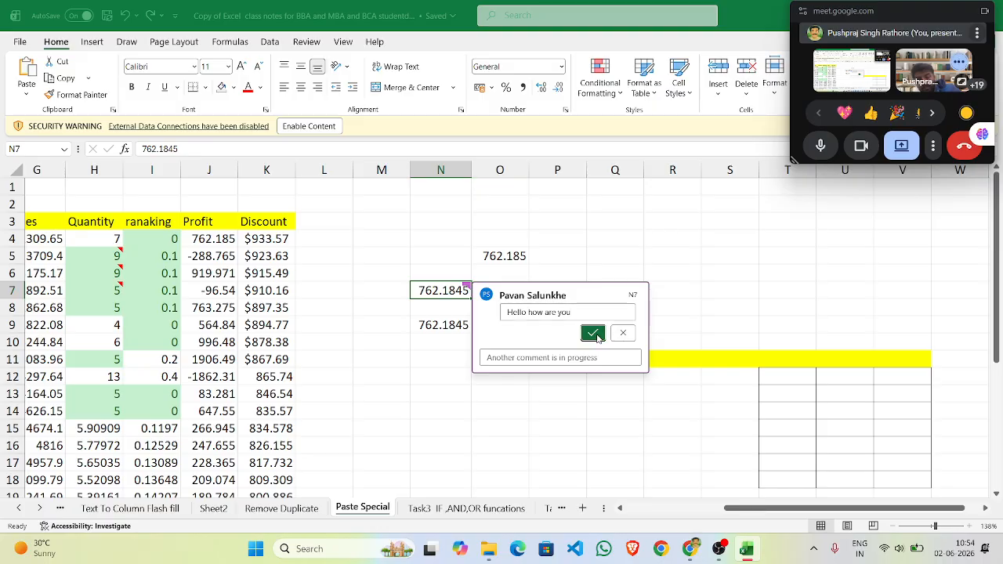
{"action": "left_click", "coordinate": [577, 258]}
Copy cell N7 with its comment to cell Q7 and clear only the pasted value there
{"action": "left_click", "coordinate": [464, 290]}
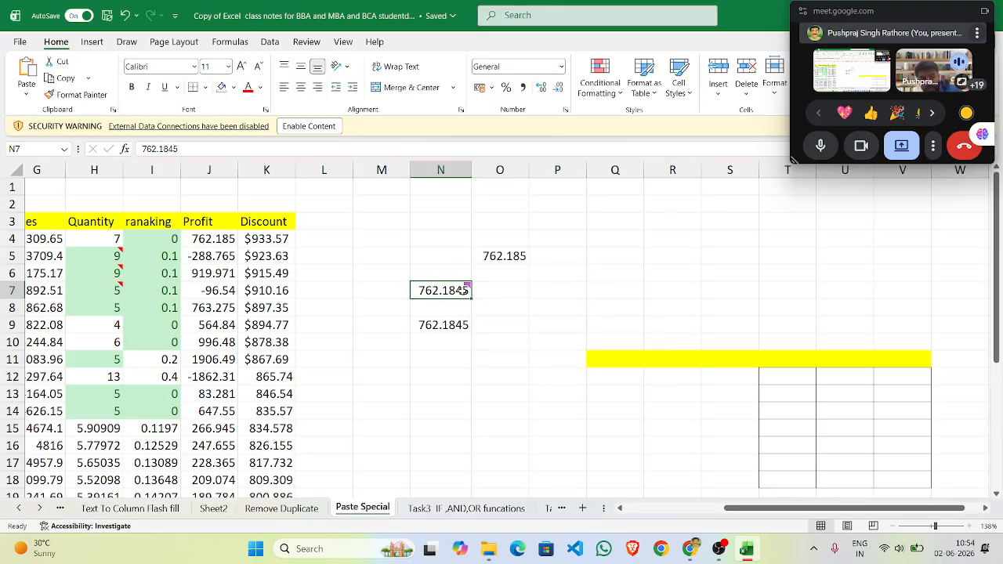
{"action": "key", "text": "ctrl+c"}
{"action": "left_click", "coordinate": [682, 291]}
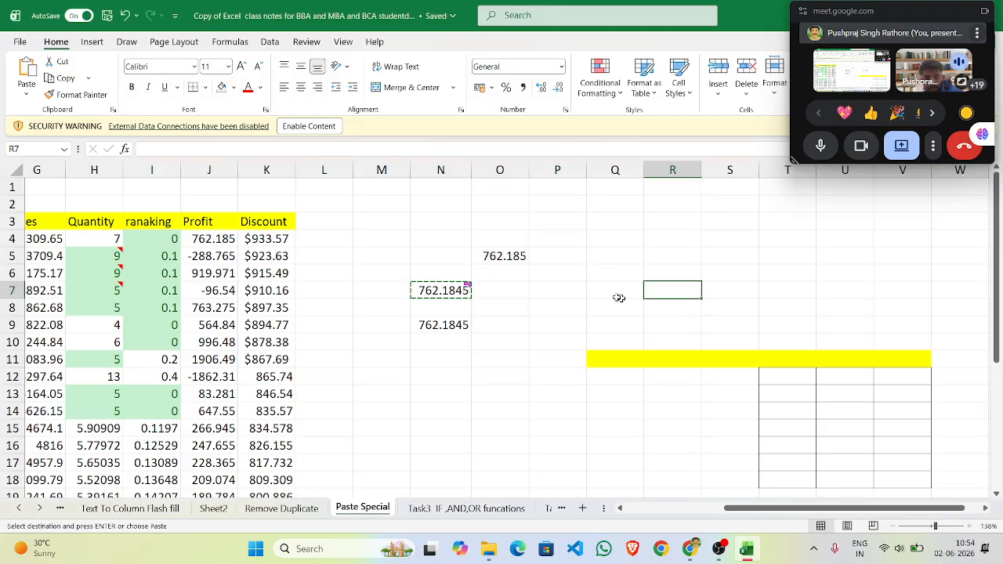
{"action": "left_click", "coordinate": [615, 294]}
{"action": "key", "text": "ctrl+v"}
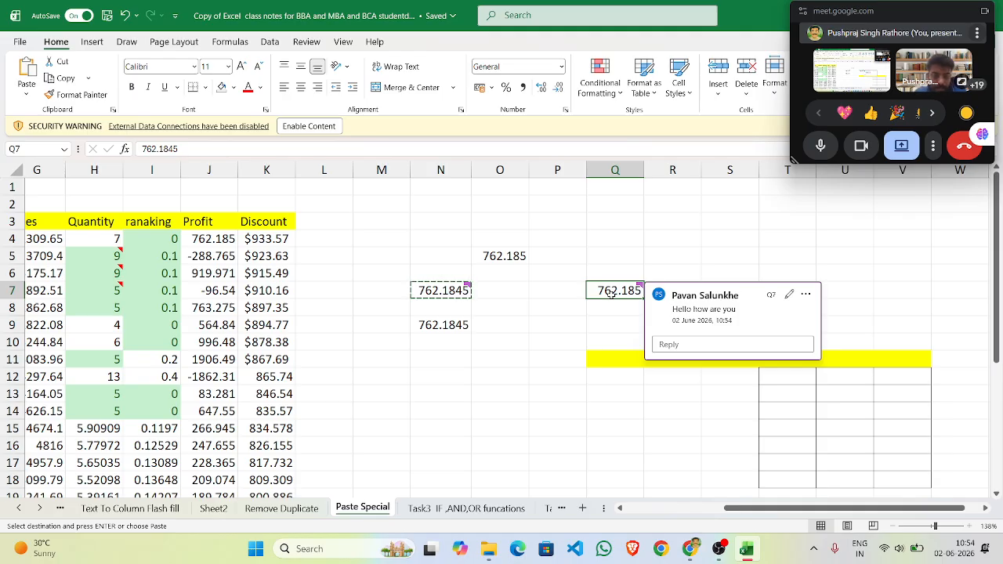
{"action": "key", "text": "Delete"}
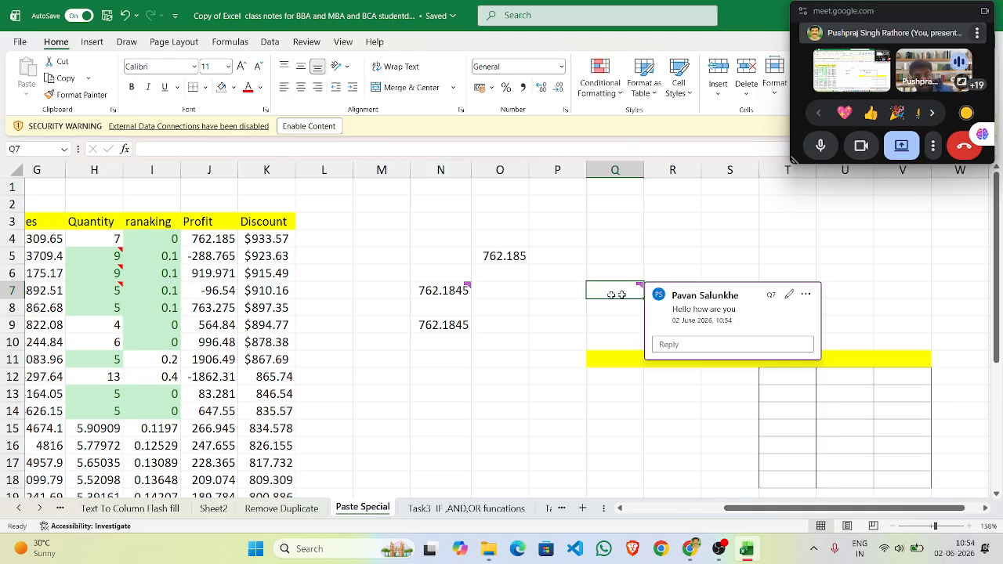
{"action": "right_click", "coordinate": [640, 285]}
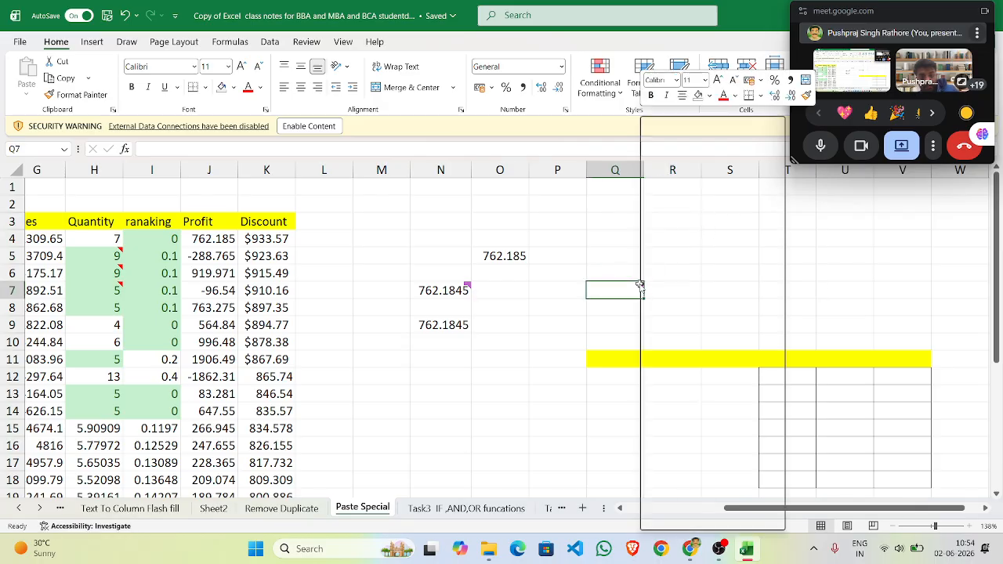
{"action": "left_click", "coordinate": [677, 268]}
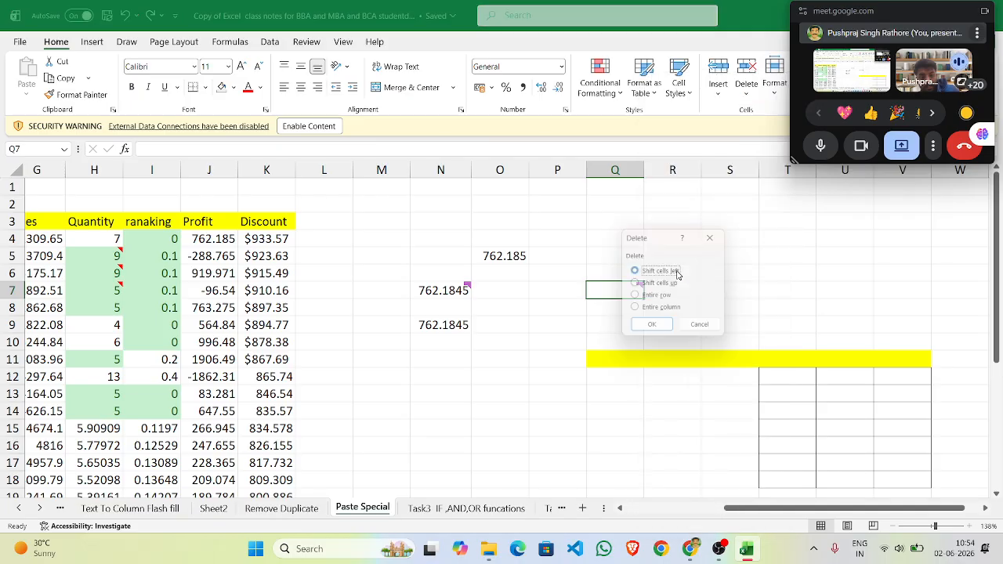
{"action": "scroll", "coordinate": [396, 298], "scroll_direction": "left", "scroll_amount": 3}
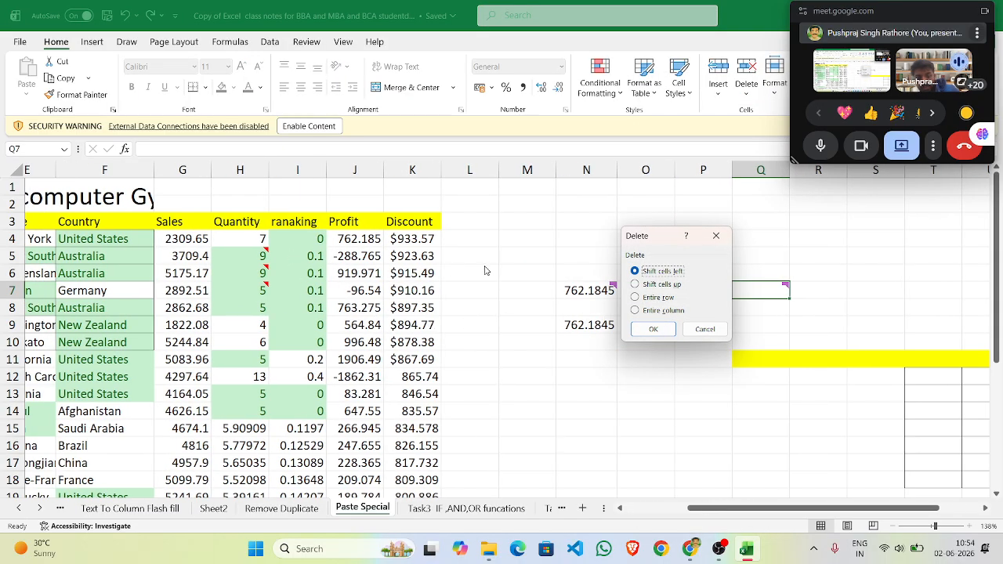
{"action": "left_click", "coordinate": [716, 235]}
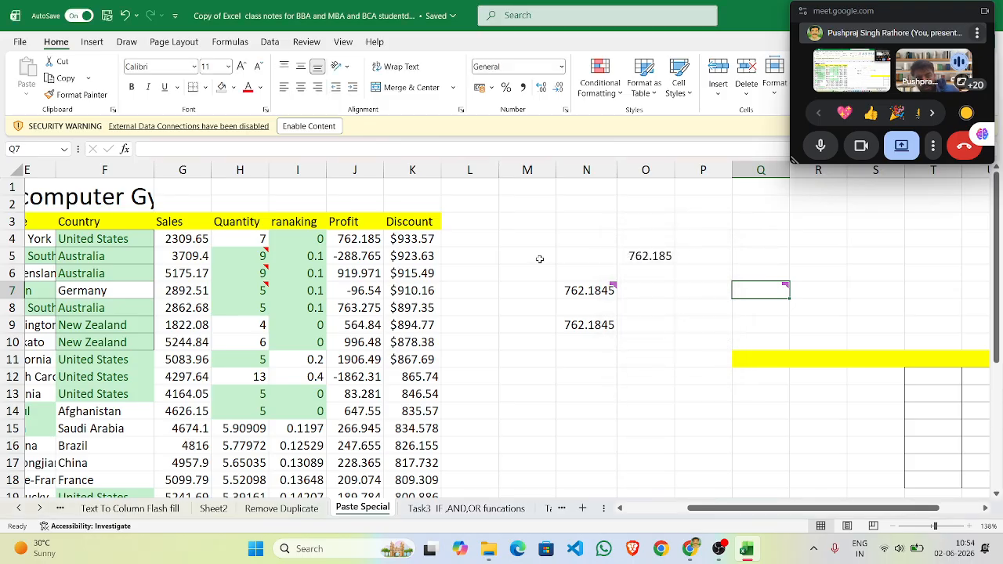
Select the Profit values in J4:J13 and the empty range L4:L13 to point them out
{"action": "scroll", "coordinate": [539, 258], "scroll_direction": "right", "scroll_amount": 1}
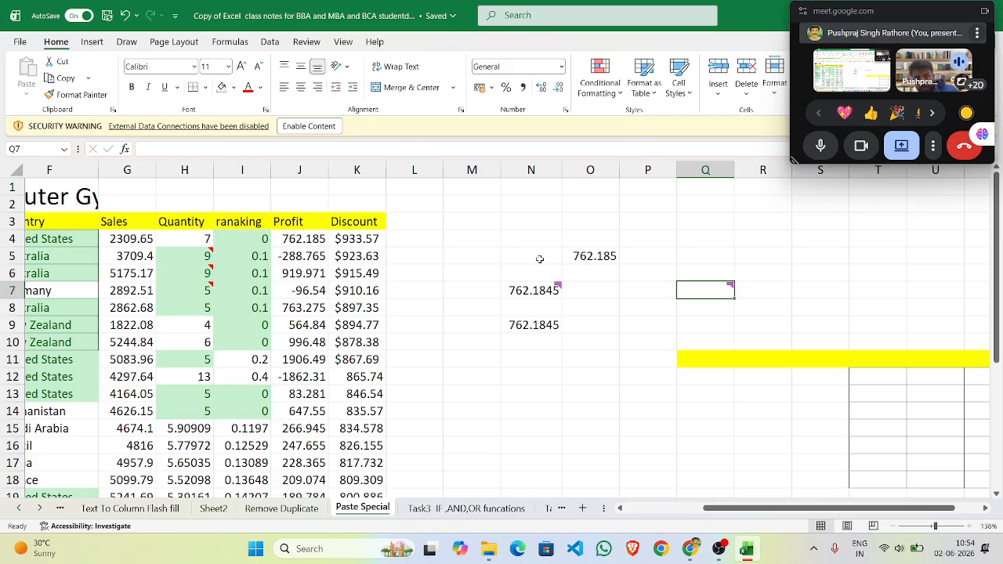
{"action": "left_click", "coordinate": [305, 238]}
{"action": "left_click_drag", "start_coordinate": [305, 238], "coordinate": [321, 394]}
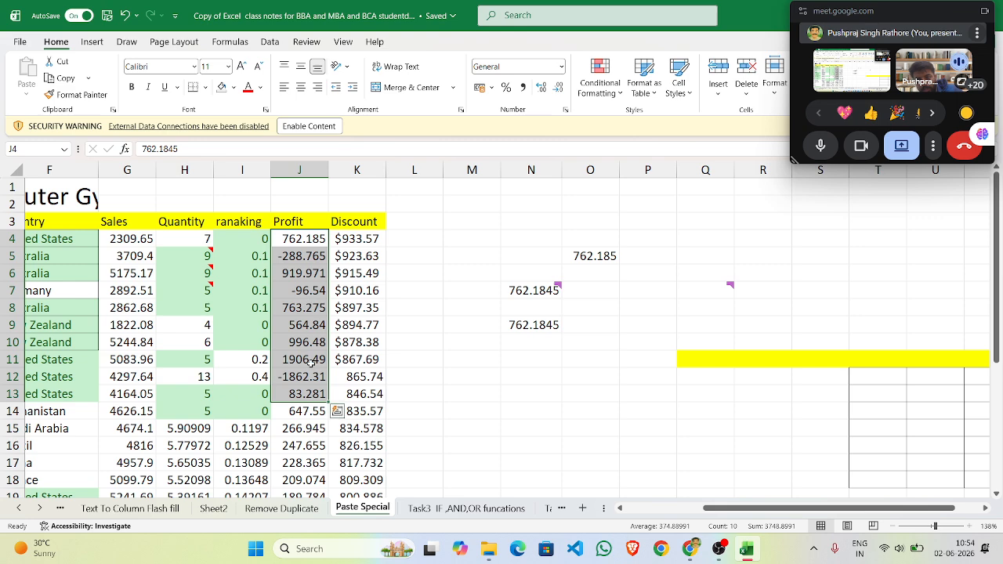
{"action": "left_click_drag", "start_coordinate": [432, 239], "coordinate": [429, 390]}
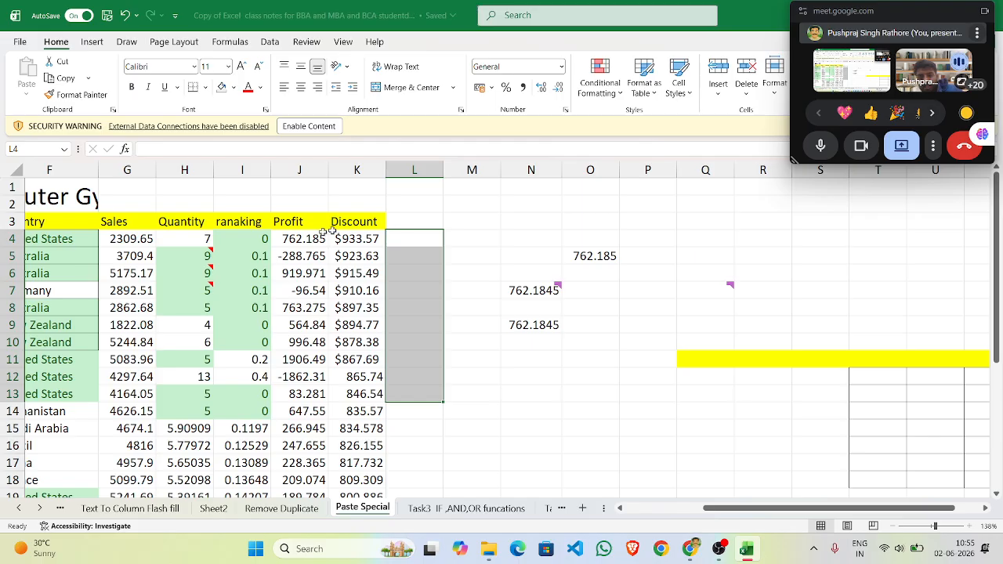
Copy cell N7 and paste only its comments and notes into cell O7 with Paste Special
{"action": "left_click", "coordinate": [541, 290]}
{"action": "mouse_move", "coordinate": [546, 290]}
{"action": "key", "text": "ctrl+c"}
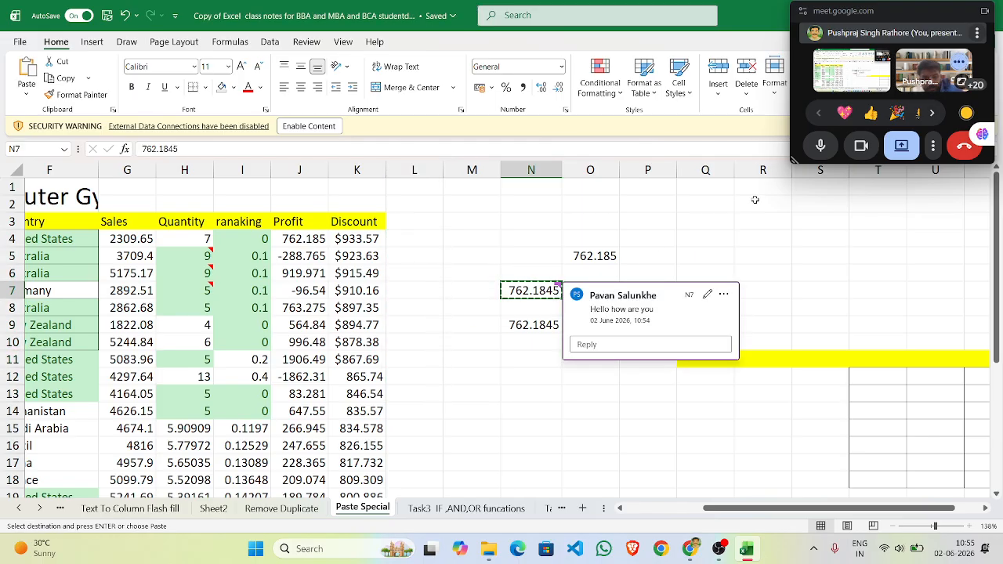
{"action": "left_click", "coordinate": [608, 290]}
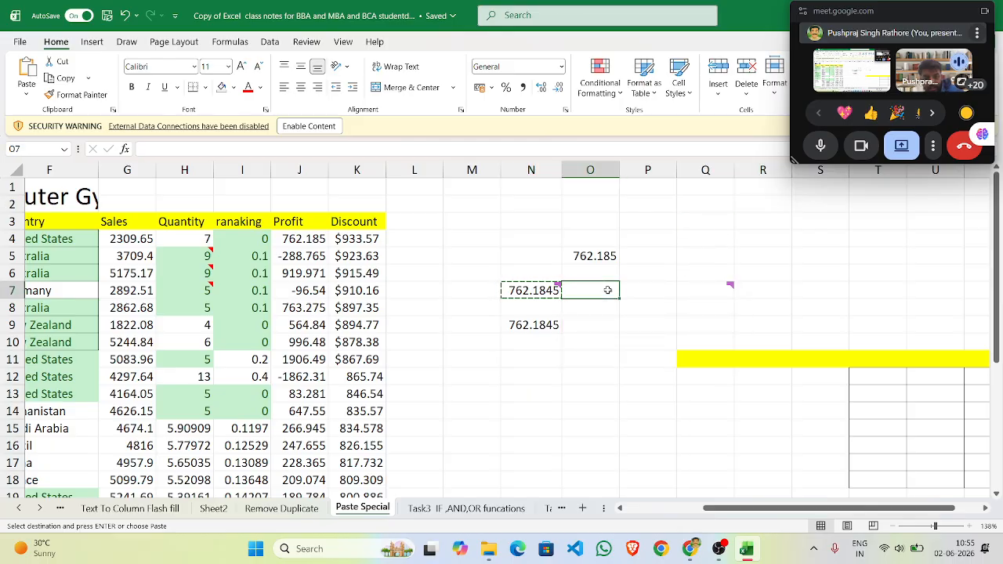
{"action": "right_click", "coordinate": [608, 290]}
{"action": "mouse_move", "coordinate": [743, 232]}
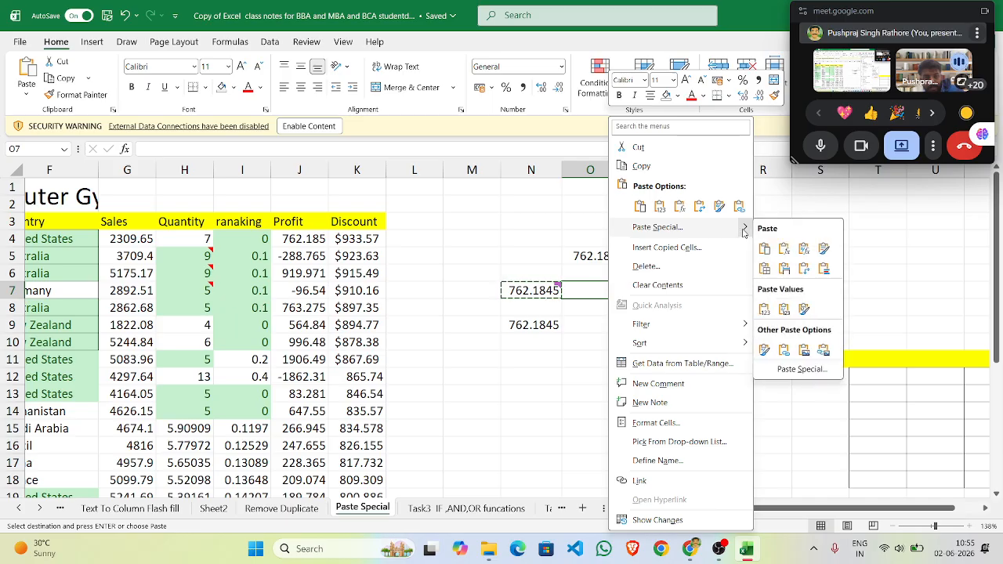
{"action": "left_click", "coordinate": [798, 368]}
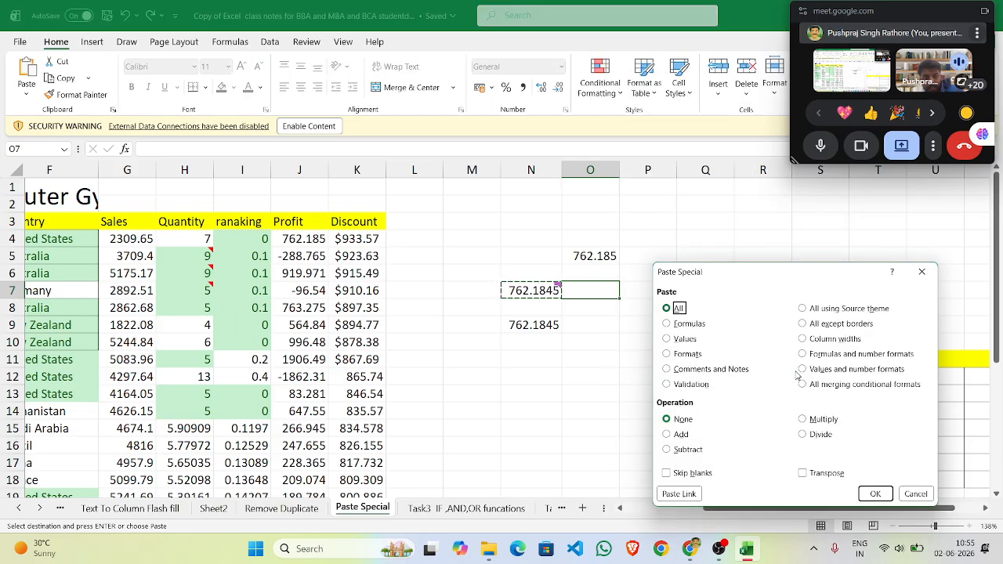
{"action": "left_click", "coordinate": [666, 371]}
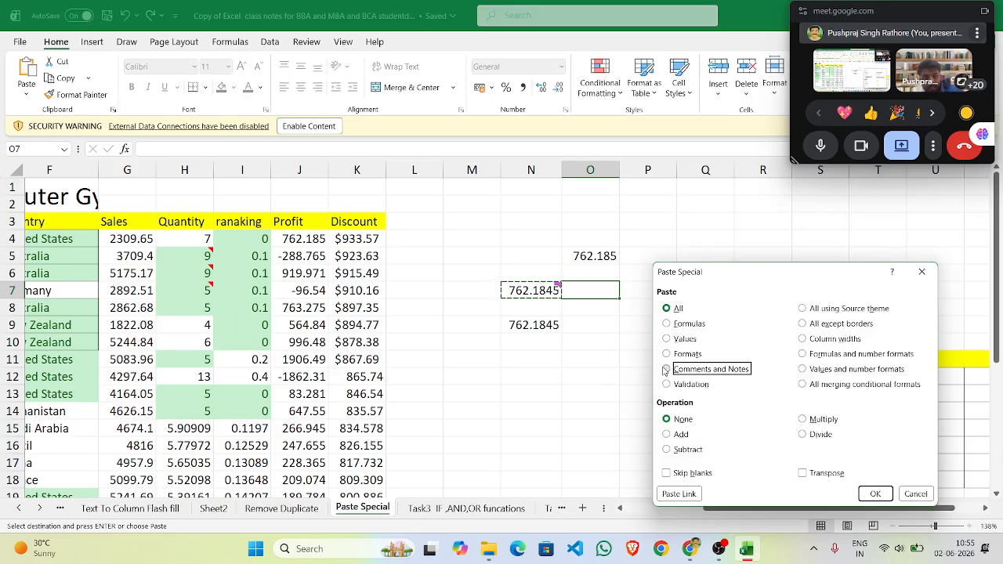
{"action": "left_click", "coordinate": [868, 492]}
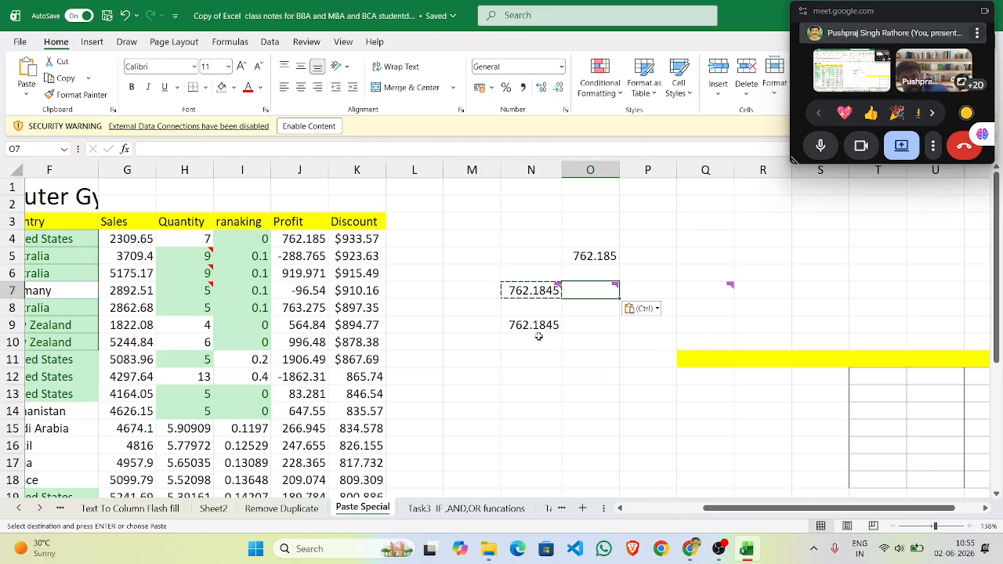
Review the Paste Special options for cell O13 and close the dialog without pasting
{"action": "right_click", "coordinate": [575, 396]}
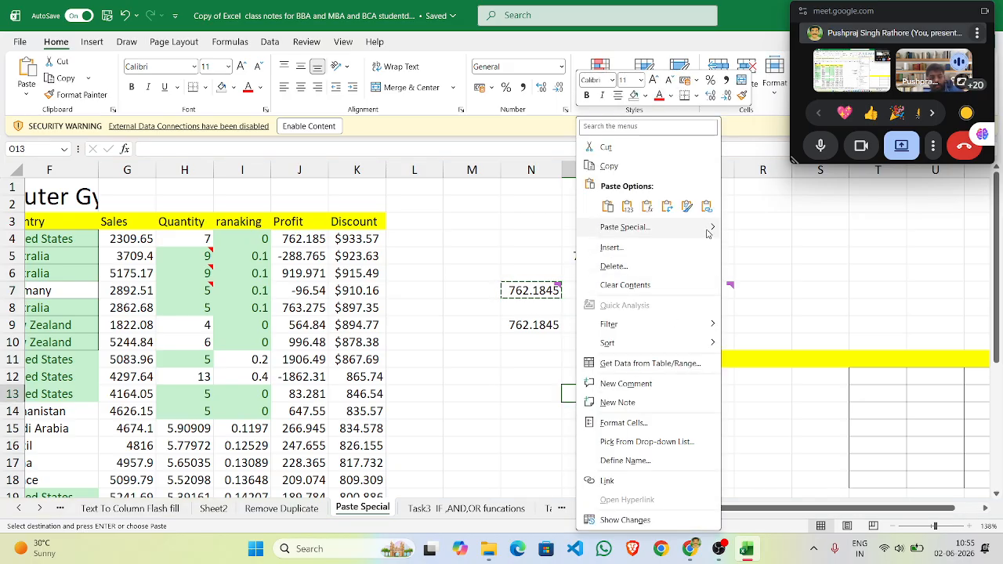
{"action": "mouse_move", "coordinate": [709, 228]}
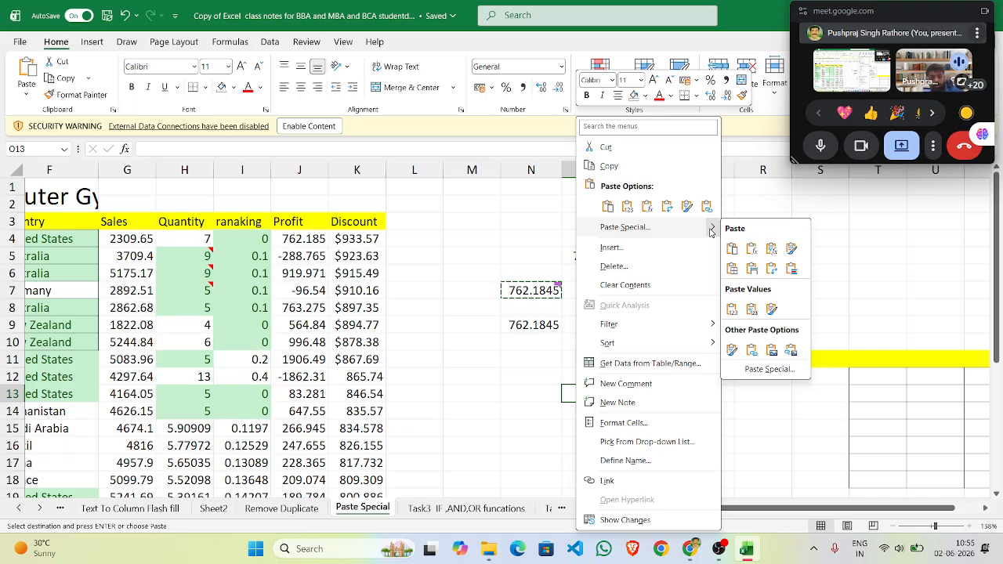
{"action": "left_click", "coordinate": [771, 369]}
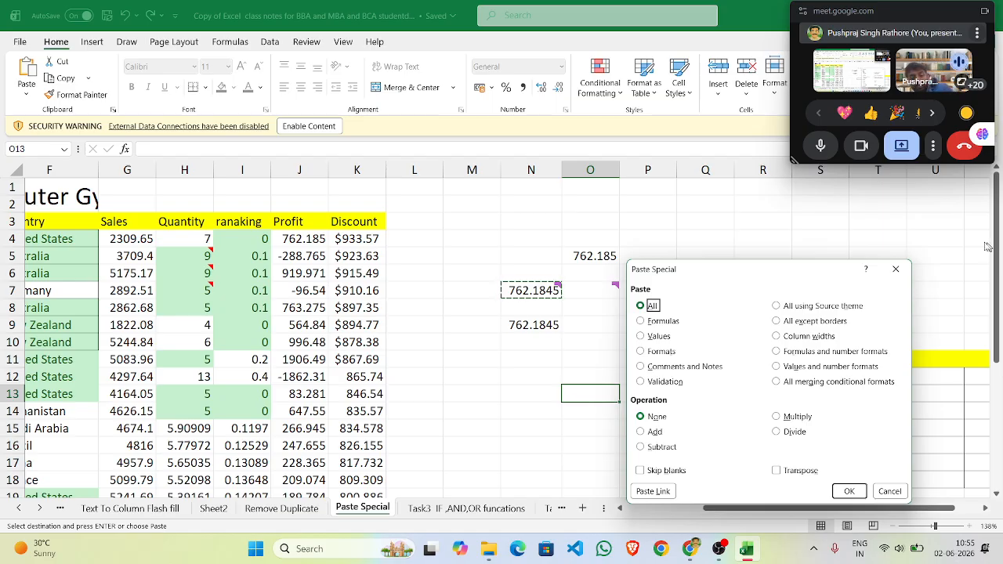
{"action": "left_click", "coordinate": [896, 268]}
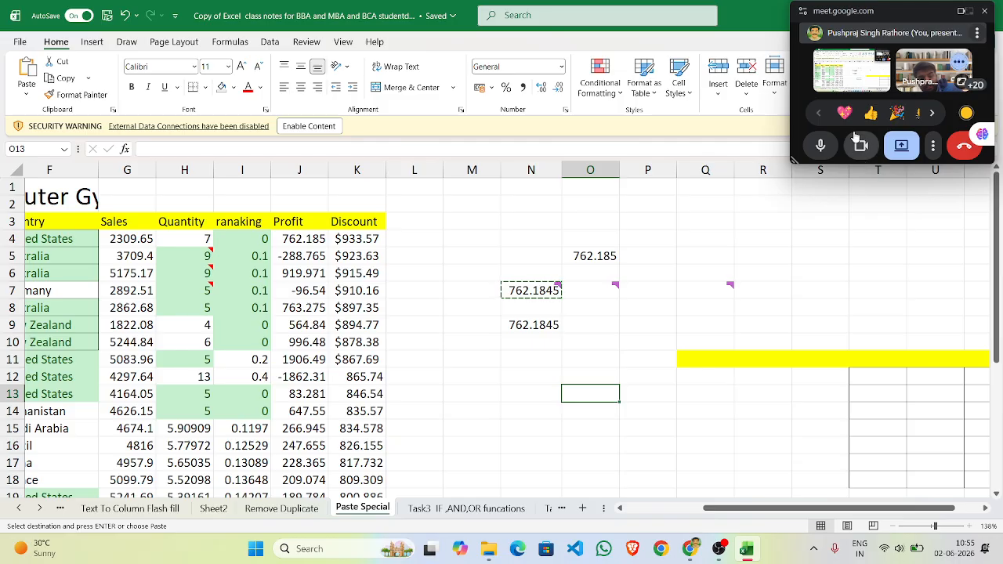
Shrink the floating meeting window and return to the worksheet area around the formatted block at Q11
{"action": "left_click", "coordinate": [792, 165]}
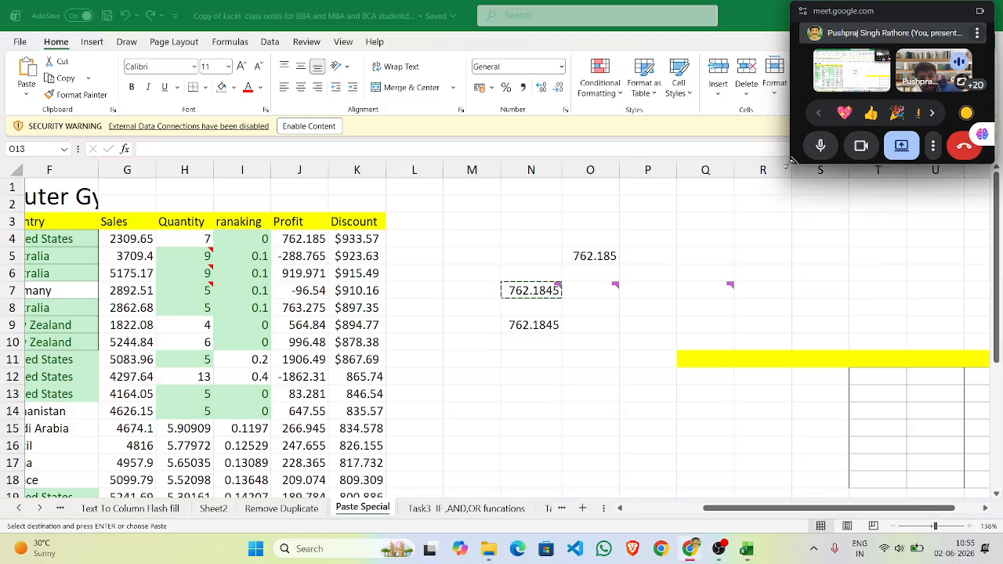
{"action": "scroll", "coordinate": [618, 306], "scroll_direction": "down", "scroll_amount": 2}
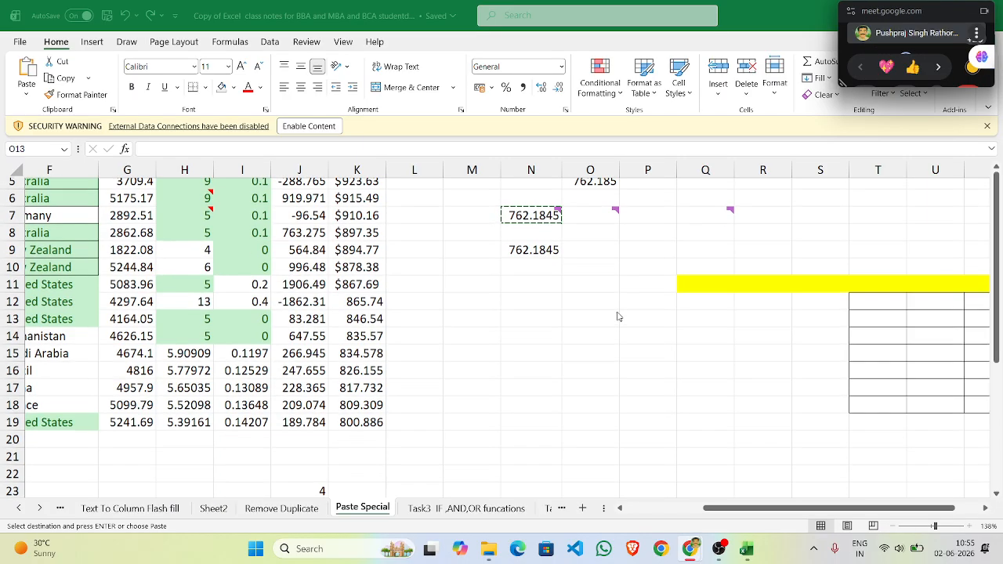
{"action": "left_click", "coordinate": [538, 314]}
{"action": "scroll", "coordinate": [537, 310], "scroll_direction": "right", "scroll_amount": 4}
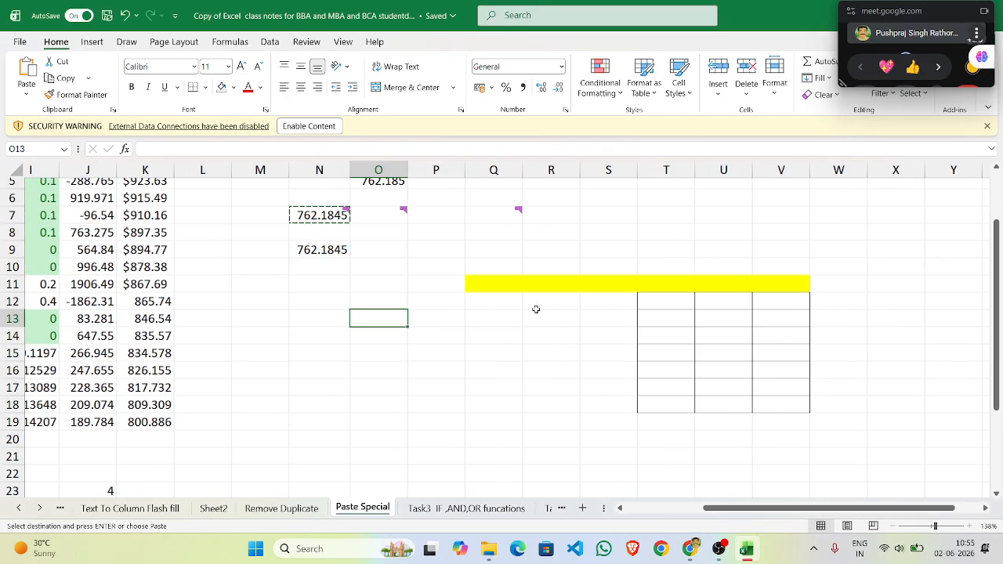
Enter the headers Name, Marks and Critria in cells T12:V12 of the bordered block
{"action": "left_click", "coordinate": [645, 300]}
{"action": "type", "text": "Name"}
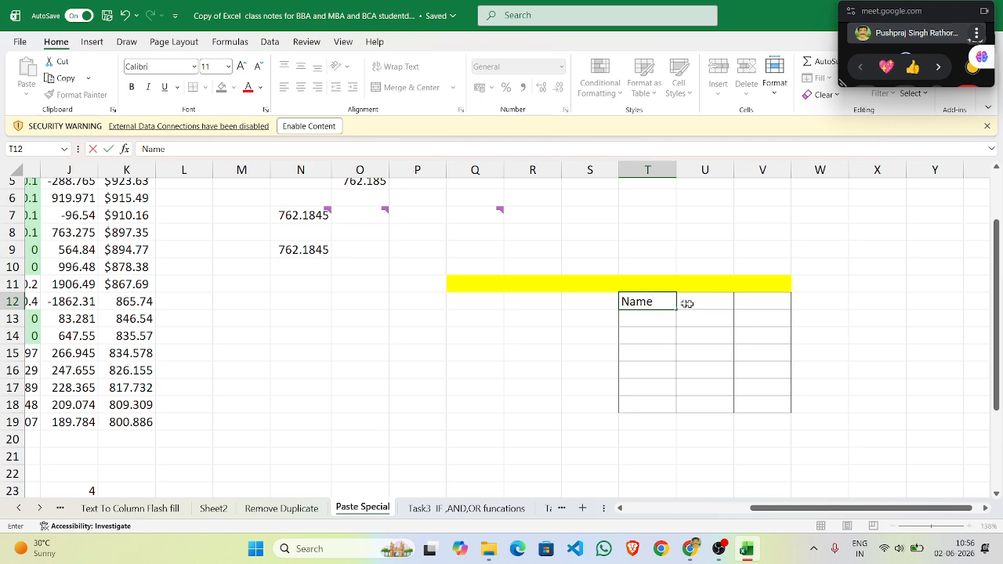
{"action": "left_click", "coordinate": [686, 303]}
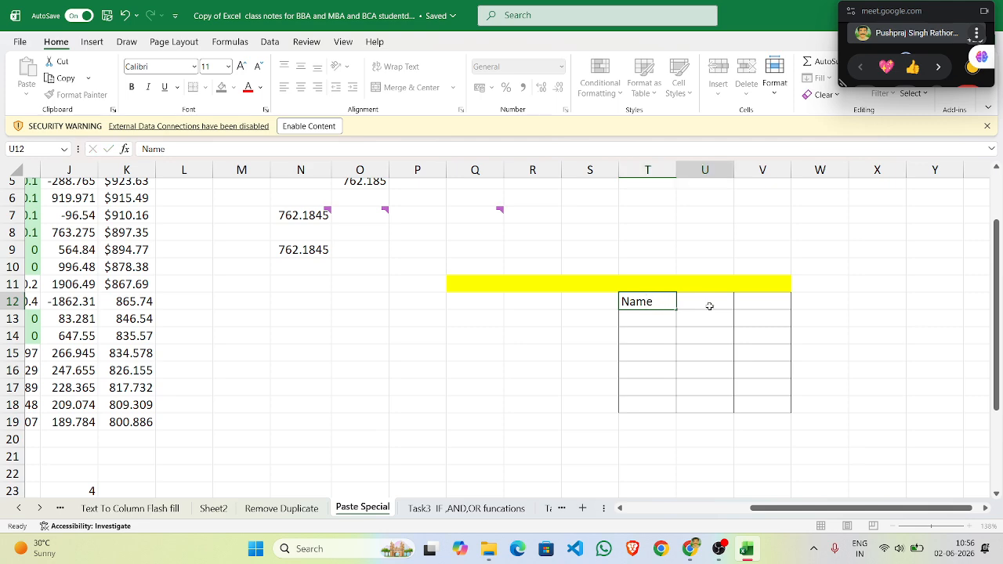
{"action": "type", "text": "Mar"}
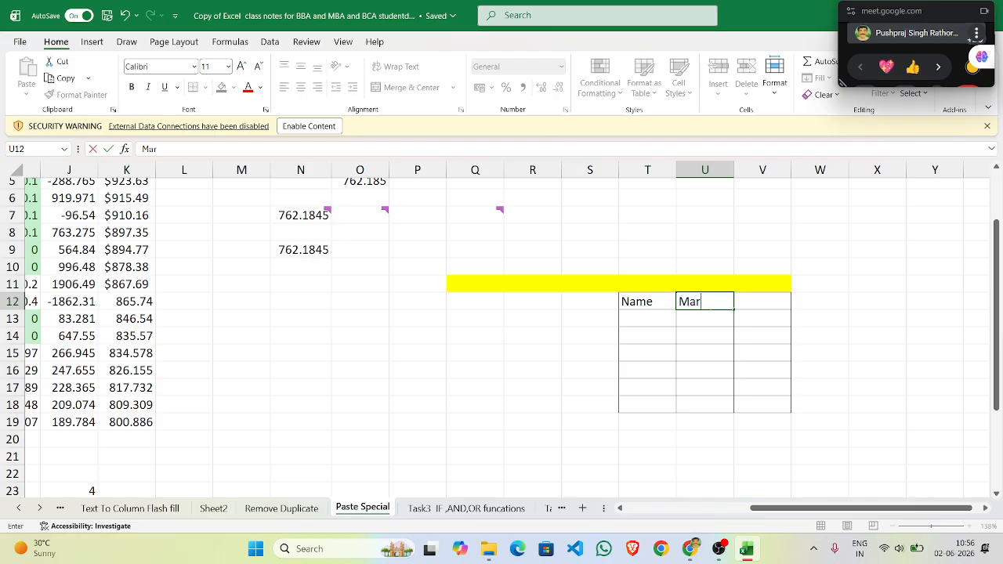
{"action": "type", "text": "ks"}
{"action": "left_click", "coordinate": [778, 304]}
{"action": "type", "text": "P"}
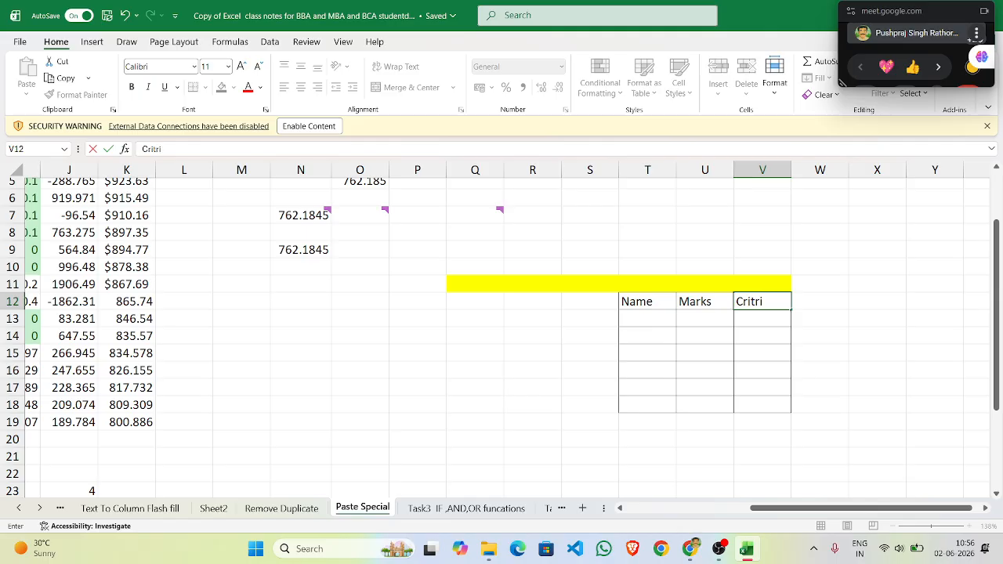
{"action": "left_click", "coordinate": [759, 324]}
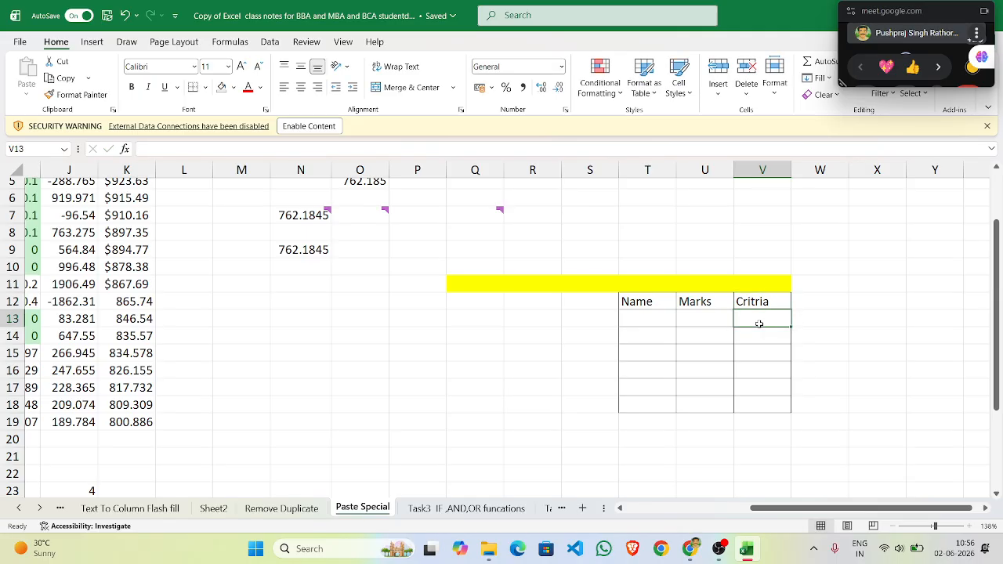
{"action": "left_click", "coordinate": [761, 340]}
{"action": "left_click", "coordinate": [762, 353]}
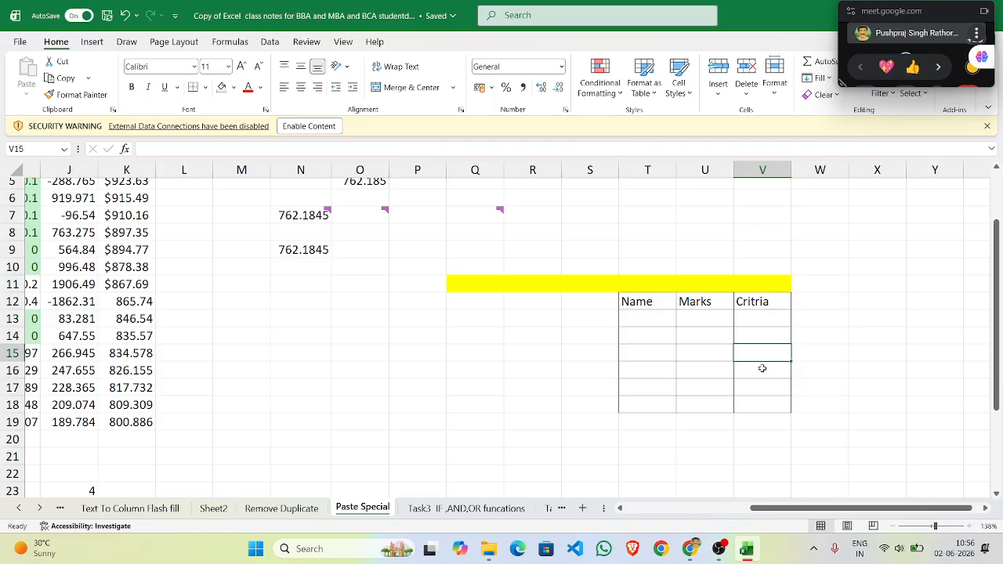
{"action": "left_click", "coordinate": [762, 369]}
Enter the letters A, C and D as names in cells T13:T15
{"action": "left_click", "coordinate": [654, 318]}
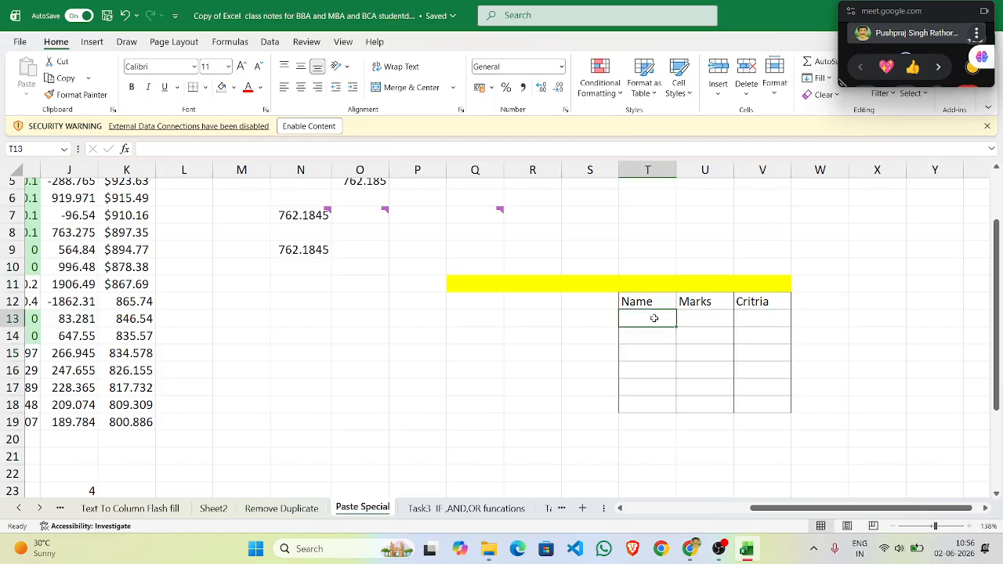
{"action": "type", "text": "A"}
{"action": "left_click", "coordinate": [648, 337]}
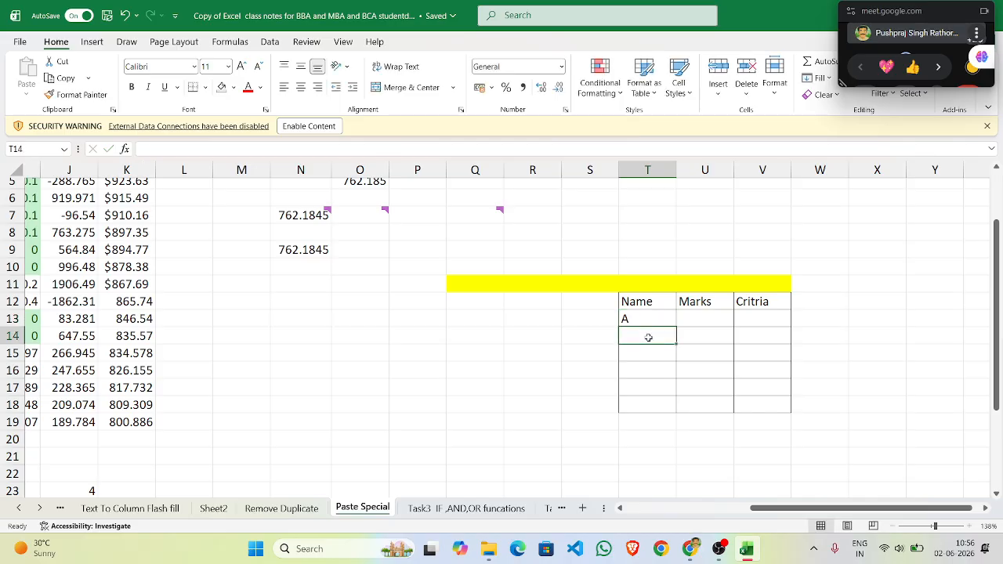
{"action": "type", "text": "b"}
{"action": "left_click", "coordinate": [644, 350]}
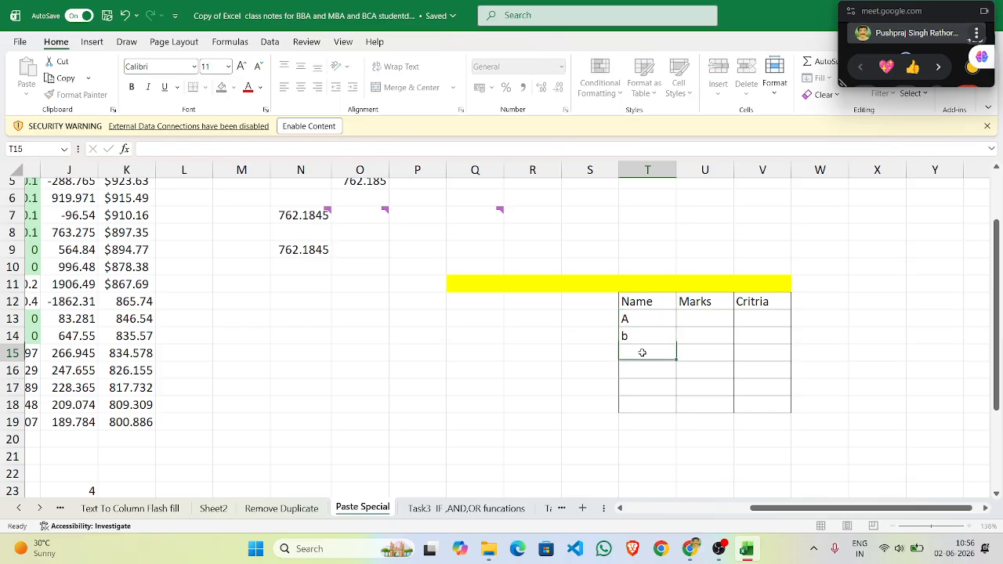
{"action": "left_click_drag", "start_coordinate": [647, 317], "coordinate": [660, 342]}
{"action": "double_click", "coordinate": [659, 341]}
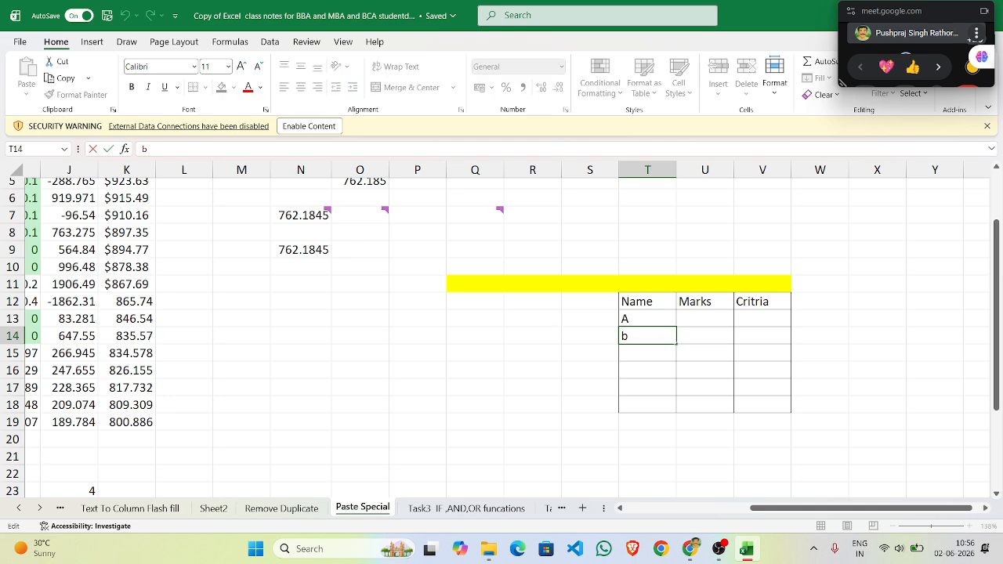
{"action": "key", "text": "Return"}
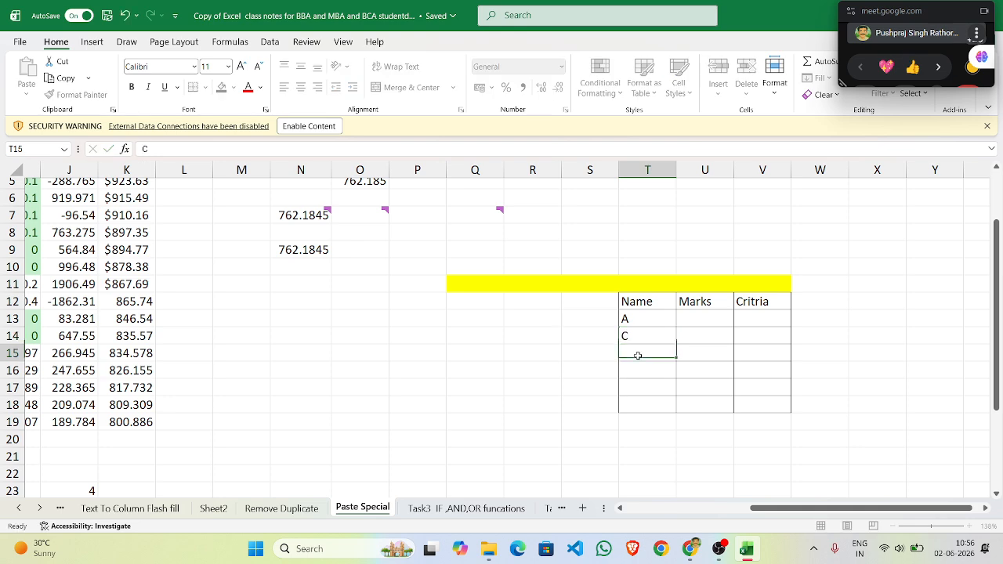
{"action": "type", "text": "D"}
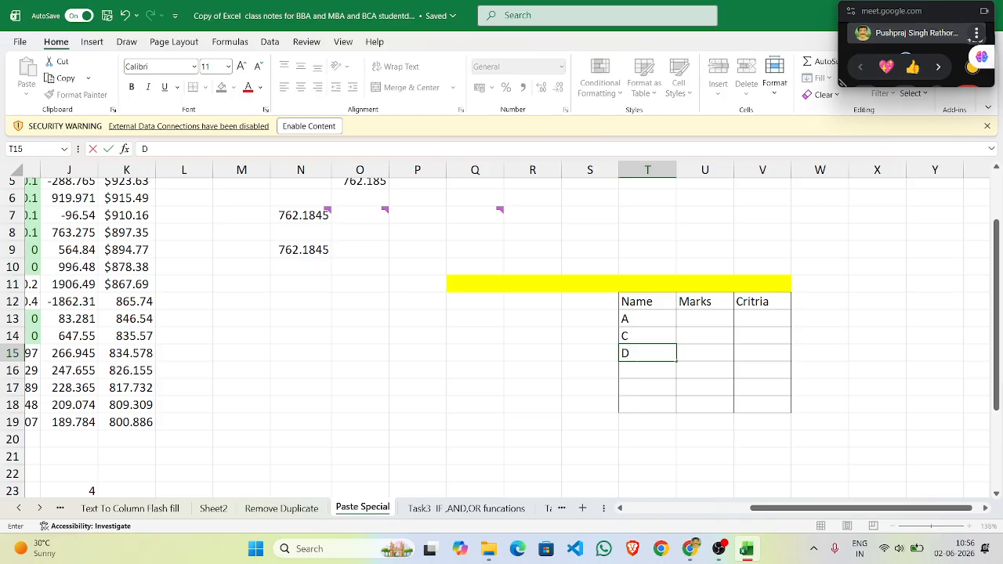
{"action": "left_click", "coordinate": [628, 385]}
{"action": "left_click_drag", "start_coordinate": [649, 317], "coordinate": [674, 362]}
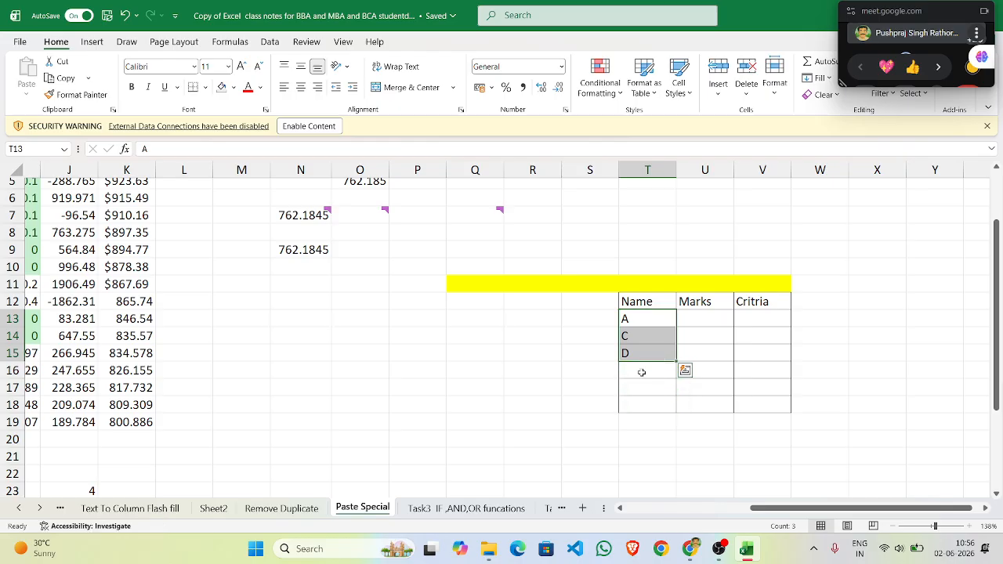
Complete the Name column with E, F and G in cells T16:T18
{"action": "left_click", "coordinate": [641, 372]}
{"action": "type", "text": "E"}
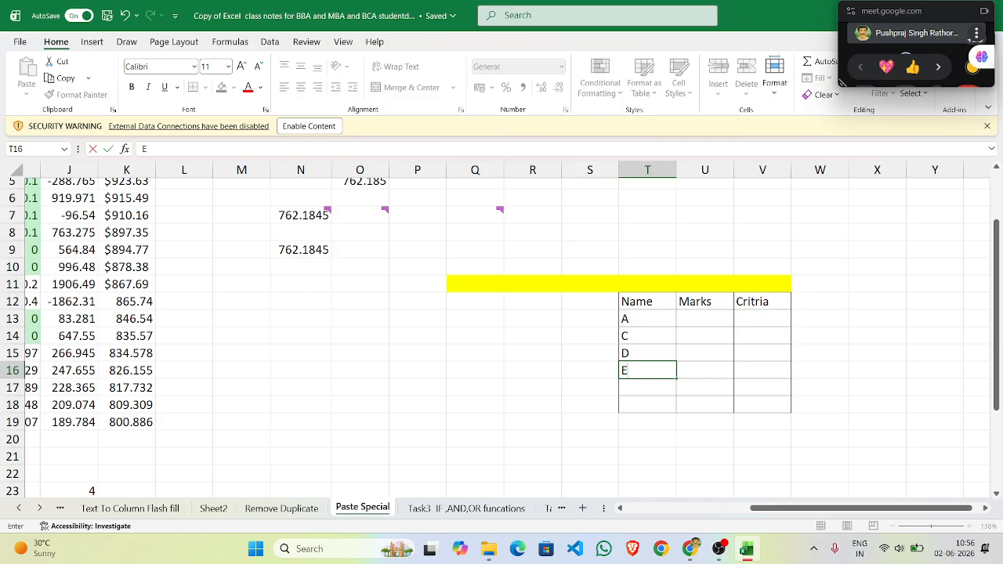
{"action": "left_click", "coordinate": [632, 394]}
{"action": "type", "text": "E"}
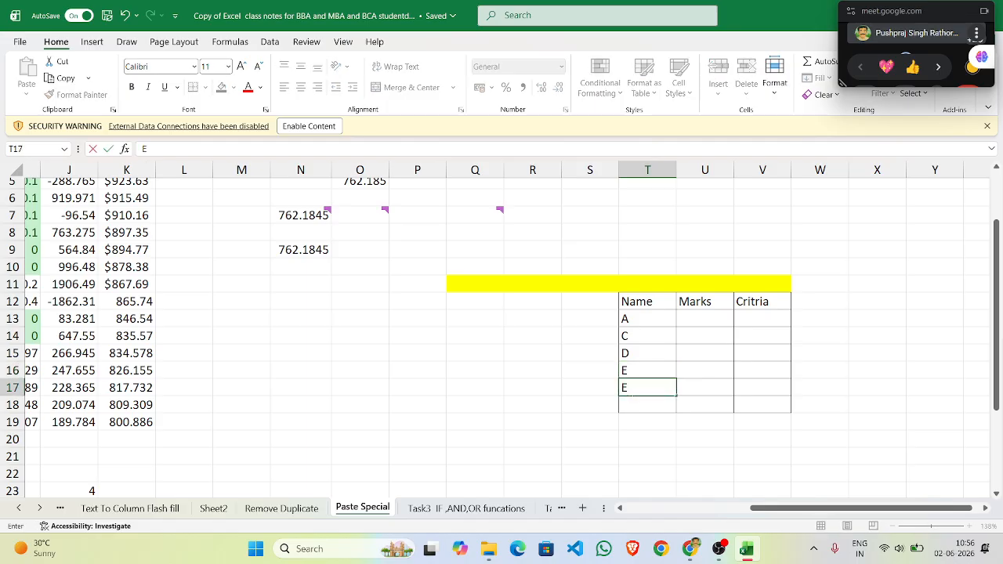
{"action": "key", "text": "BackSpace"}
{"action": "type", "text": "F"}
{"action": "left_click", "coordinate": [633, 404]}
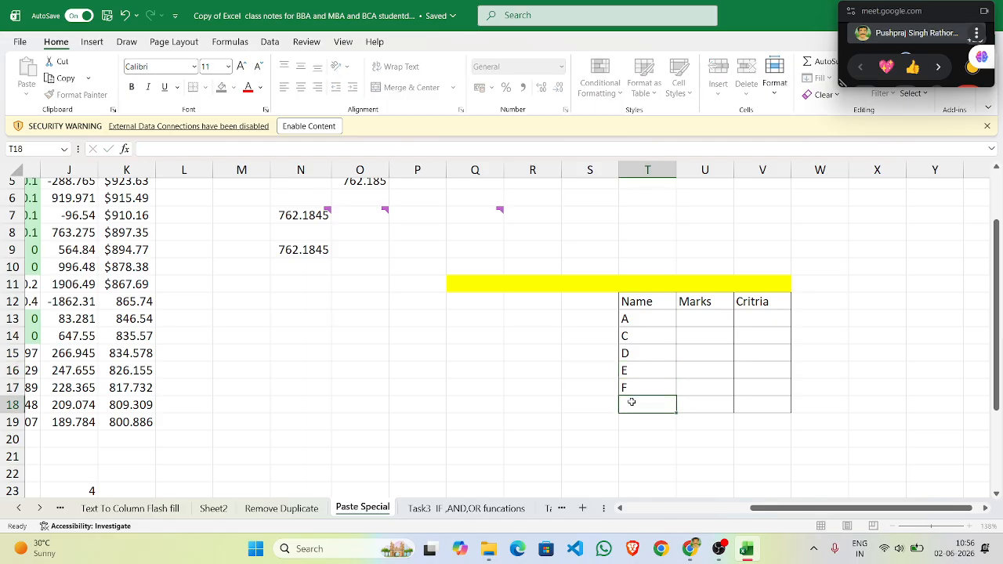
{"action": "type", "text": "G"}
Enter marks 20 and 30 in U13:U14 and continue the series down to 70 in U18
{"action": "left_click", "coordinate": [714, 326]}
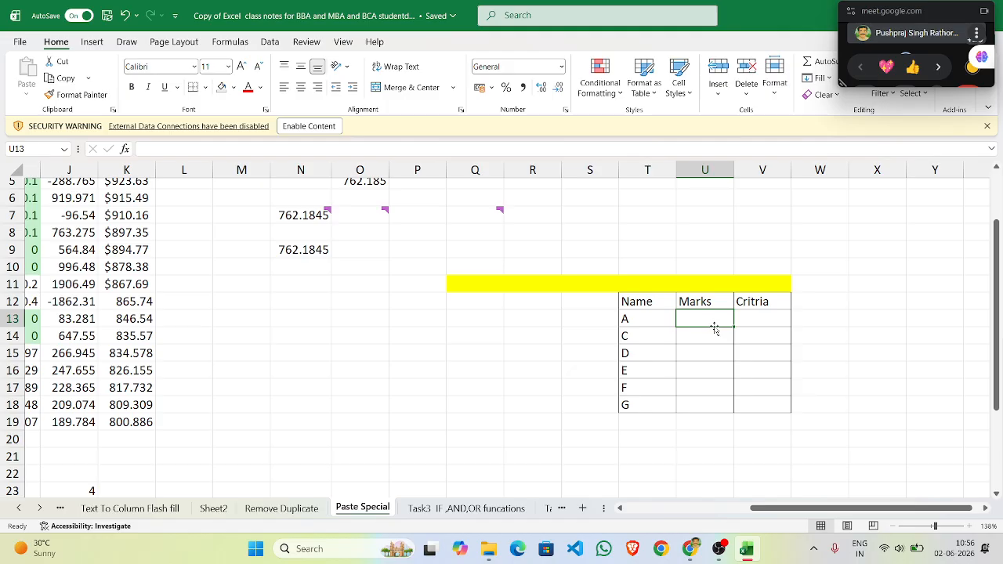
{"action": "type", "text": "20"}
{"action": "left_click", "coordinate": [705, 337]}
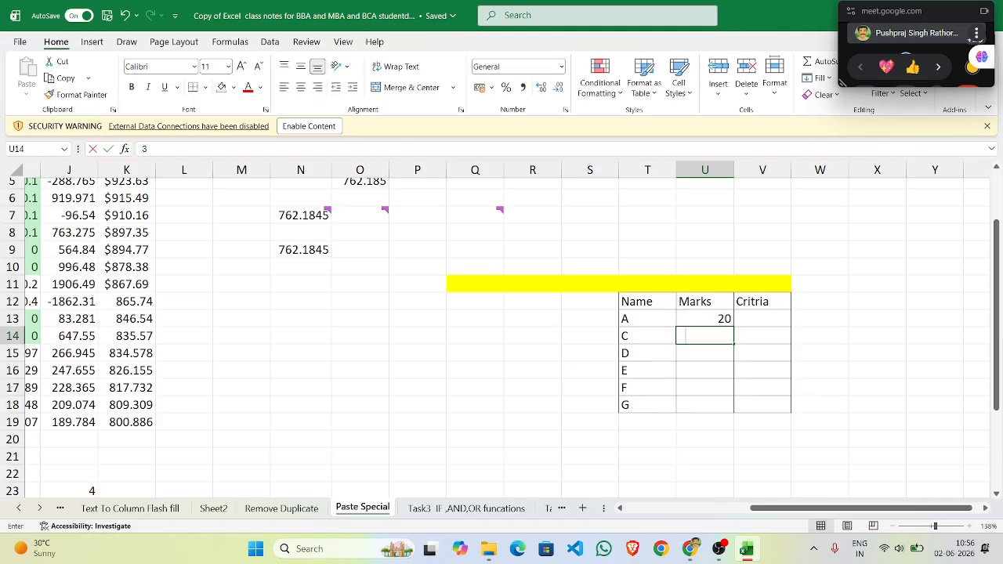
{"action": "type", "text": "30"}
{"action": "left_click", "coordinate": [720, 353]}
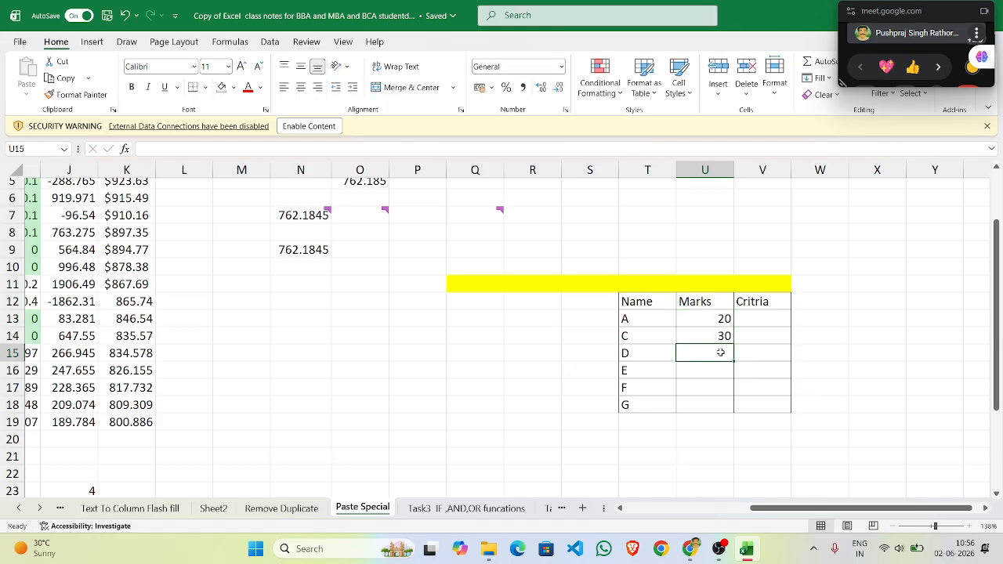
{"action": "left_click", "coordinate": [726, 318]}
{"action": "left_click_drag", "start_coordinate": [726, 318], "coordinate": [729, 407]}
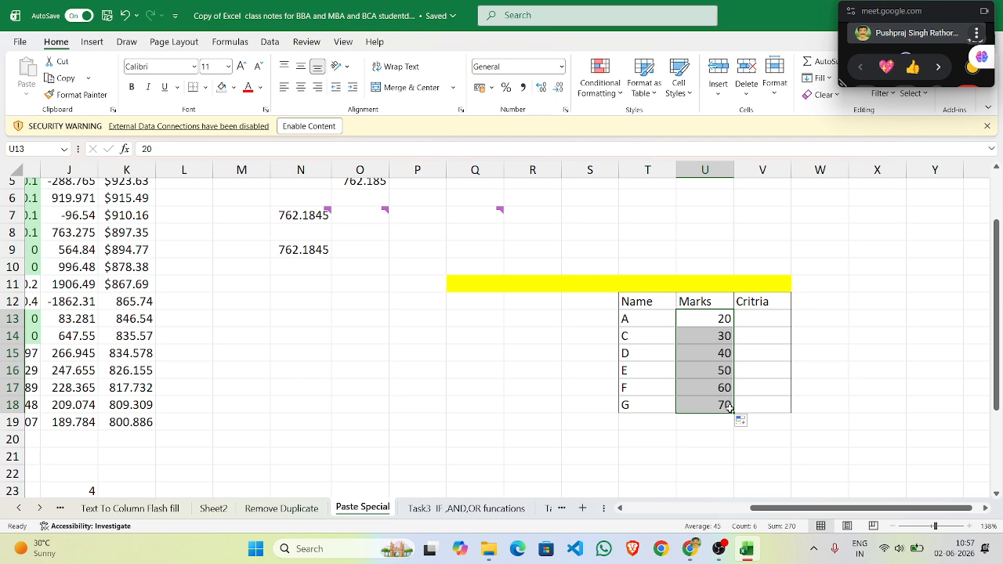
{"action": "left_click", "coordinate": [758, 319]}
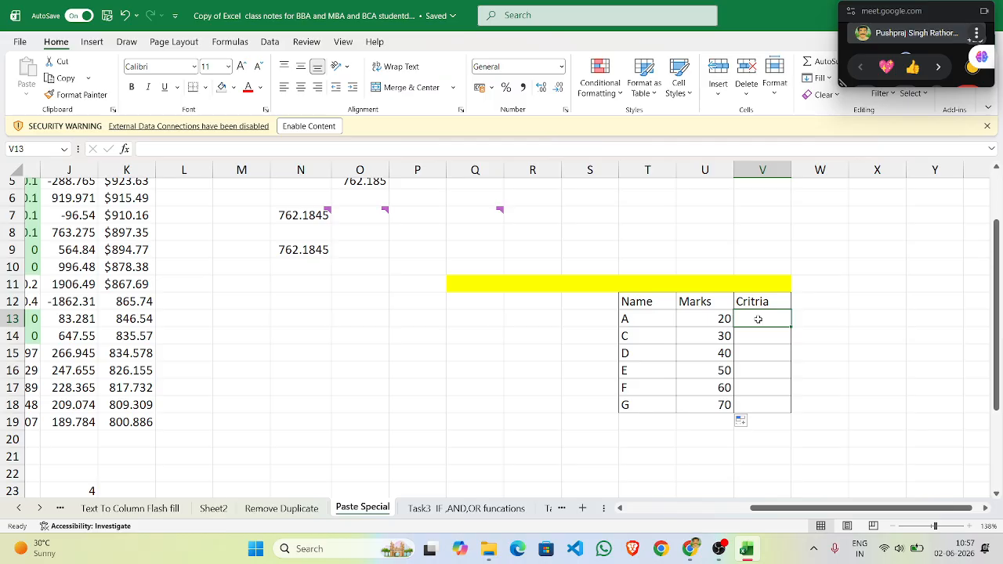
{"action": "type", "text": "pass/"}
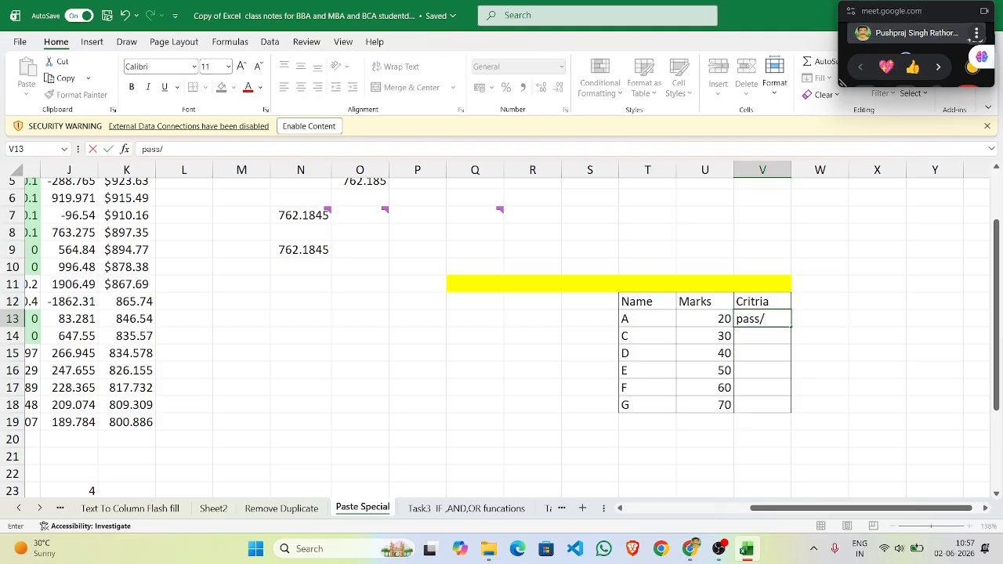
{"action": "type", "text": "fail"}
{"action": "key", "text": "BackSpace"}
{"action": "key", "text": "BackSpace"}
{"action": "key", "text": "BackSpace"}
{"action": "key", "text": "BackSpace"}
{"action": "key", "text": "BackSpace"}
{"action": "key", "text": "BackSpace"}
{"action": "key", "text": "BackSpace"}
{"action": "key", "text": "BackSpace"}
{"action": "key", "text": "BackSpace"}
{"action": "type", "text": "fail"}
{"action": "key", "text": "BackSpace"}
{"action": "key", "text": "BackSpace"}
{"action": "key", "text": "BackSpace"}
{"action": "key", "text": "BackSpace"}
{"action": "left_click", "coordinate": [752, 354]}
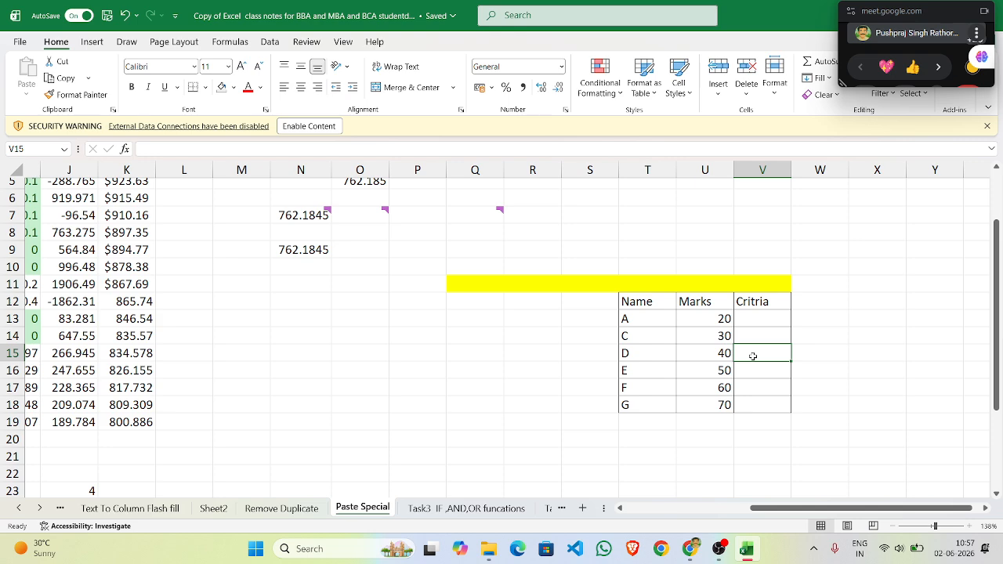
Enter the list options Pass, Fail and Avg in cells Y12:Y14
{"action": "scroll", "coordinate": [752, 356], "scroll_direction": "right", "scroll_amount": 2}
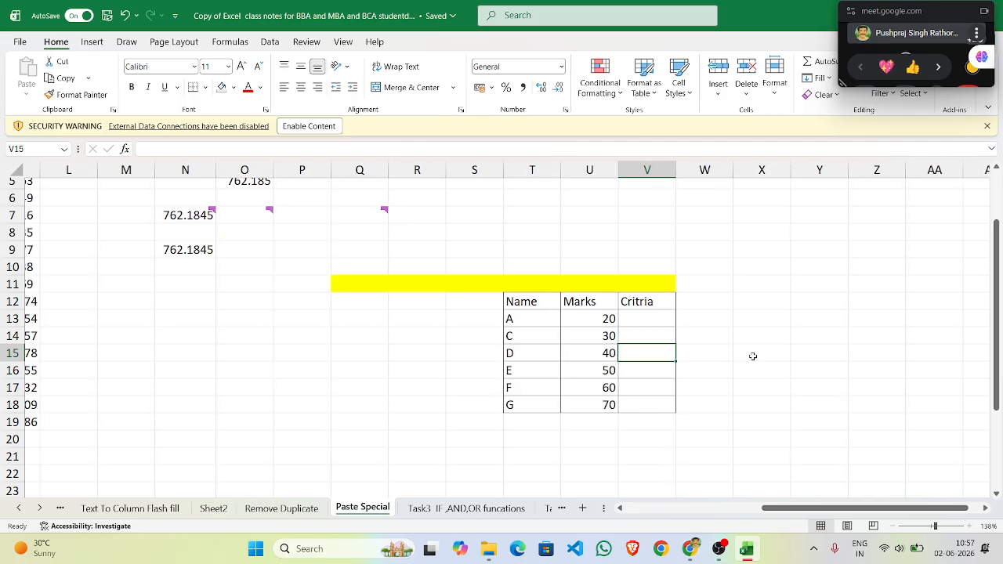
{"action": "left_click", "coordinate": [836, 302]}
{"action": "type", "text": "Pass"}
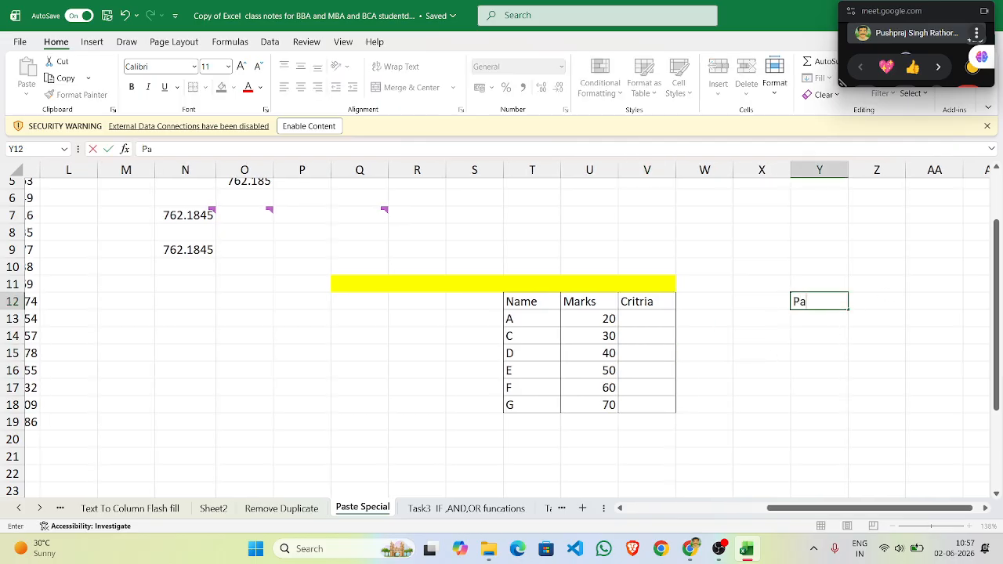
{"action": "left_click", "coordinate": [811, 320]}
{"action": "type", "text": "Fail"}
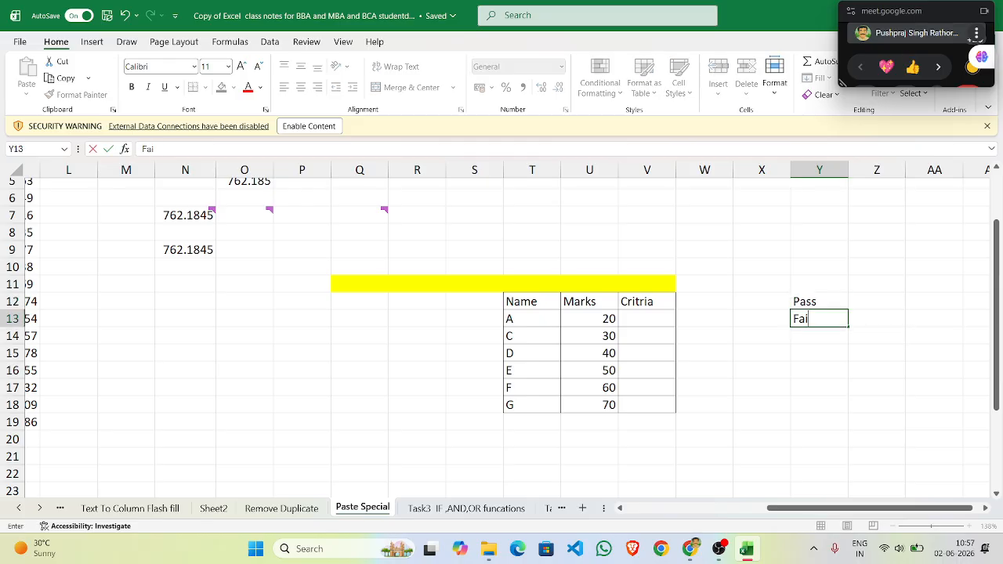
{"action": "left_click", "coordinate": [807, 340]}
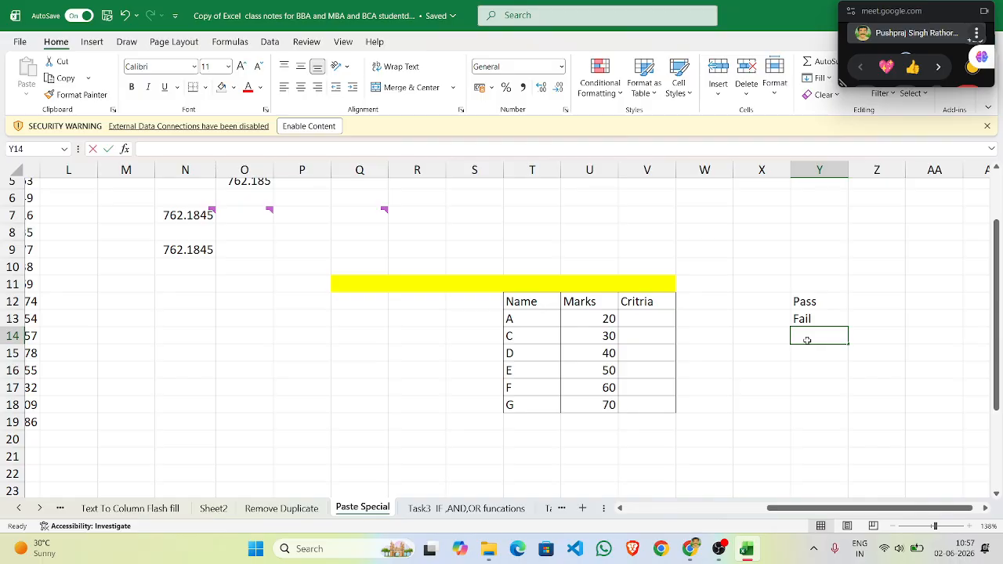
{"action": "type", "text": "Avg"}
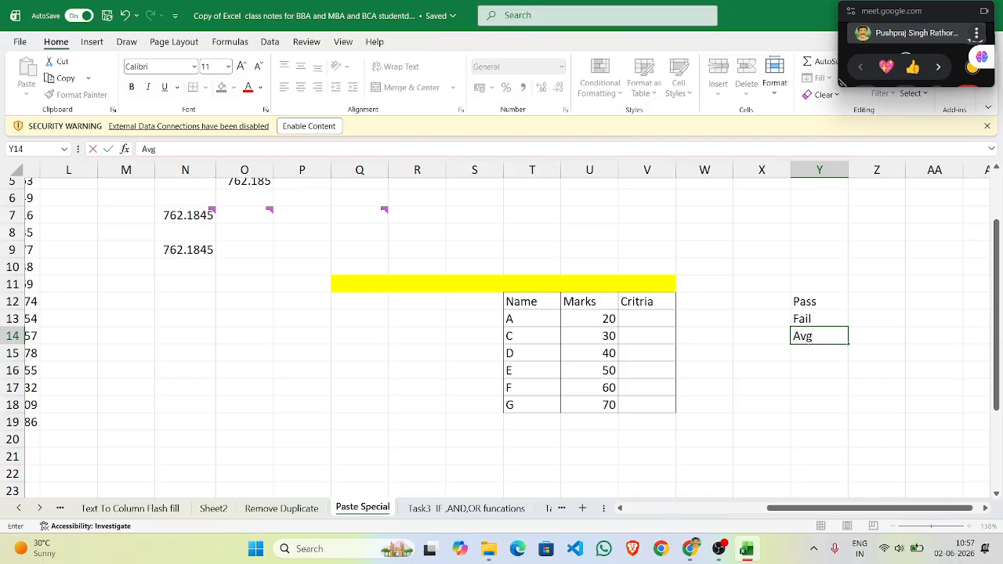
{"action": "left_click", "coordinate": [803, 385]}
Add list data validation to cell V13 under Critria, using =$Y$12:$Y$14 as the source
{"action": "left_click", "coordinate": [636, 317]}
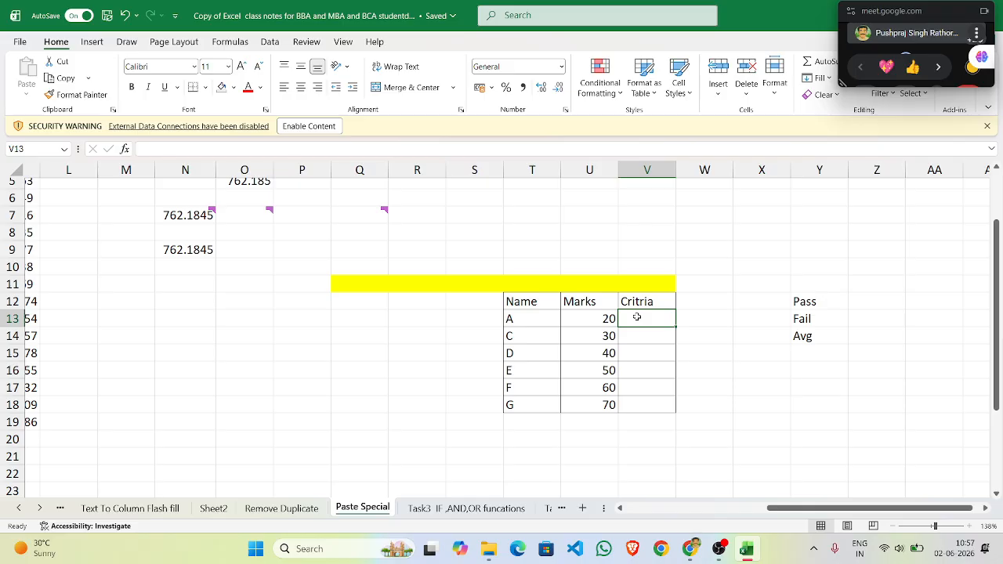
{"action": "left_click", "coordinate": [270, 43]}
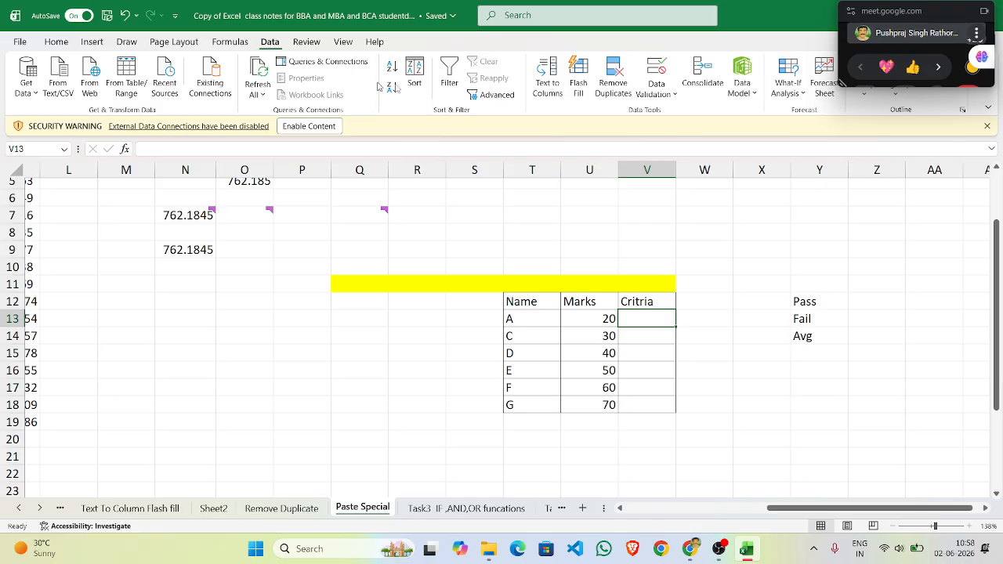
{"action": "left_click", "coordinate": [674, 95]}
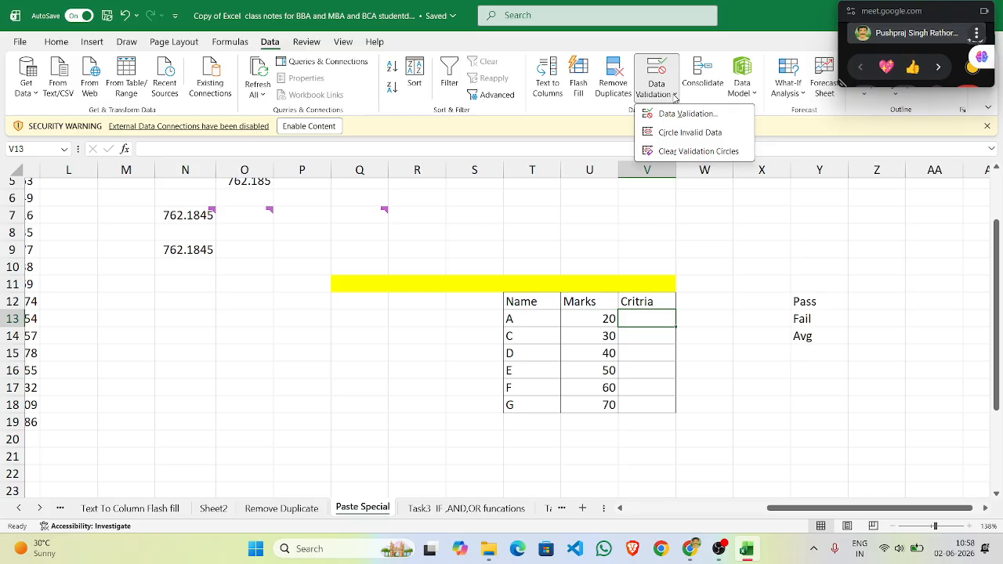
{"action": "left_click", "coordinate": [679, 114]}
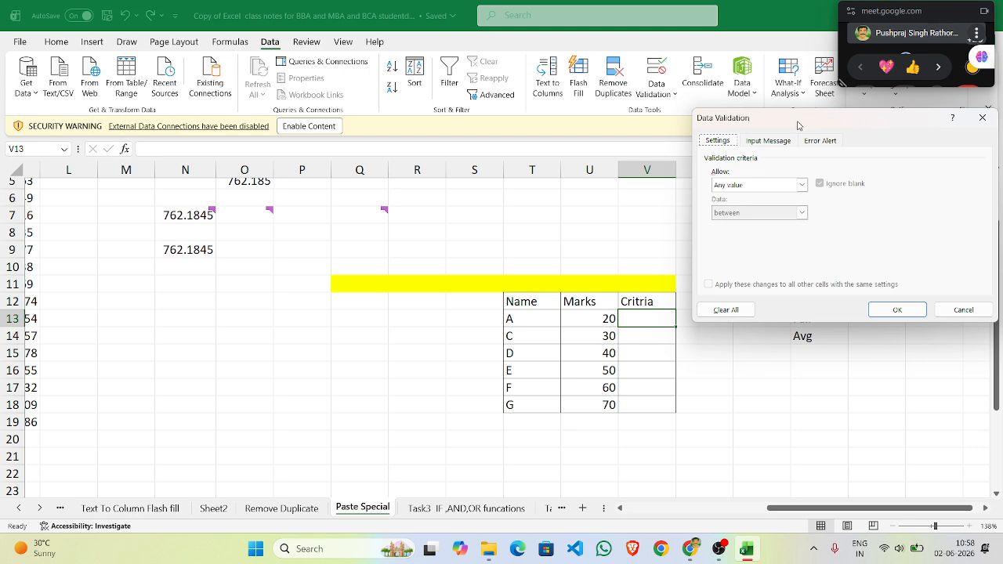
{"action": "left_click_drag", "start_coordinate": [827, 119], "coordinate": [239, 104]}
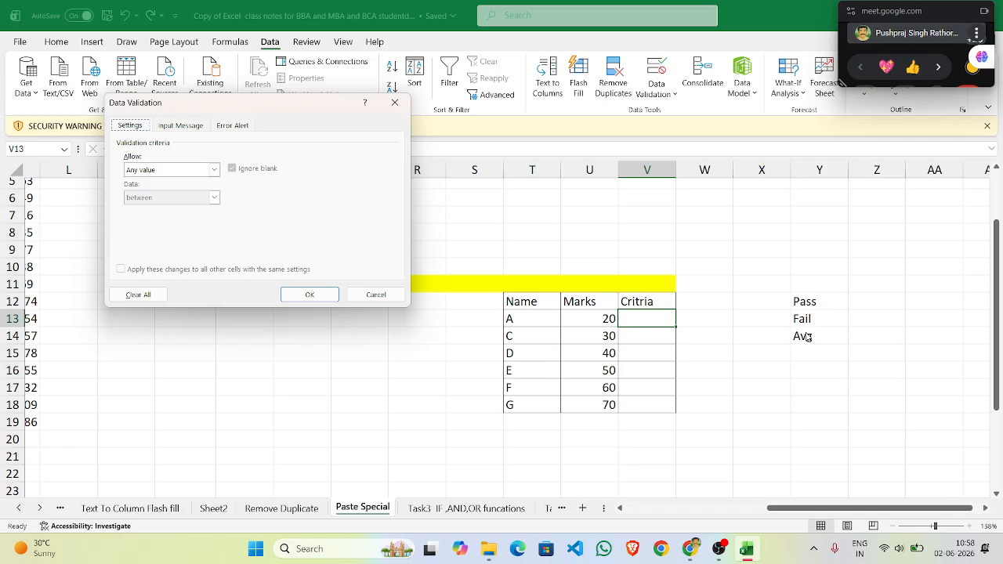
{"action": "left_click", "coordinate": [215, 171]}
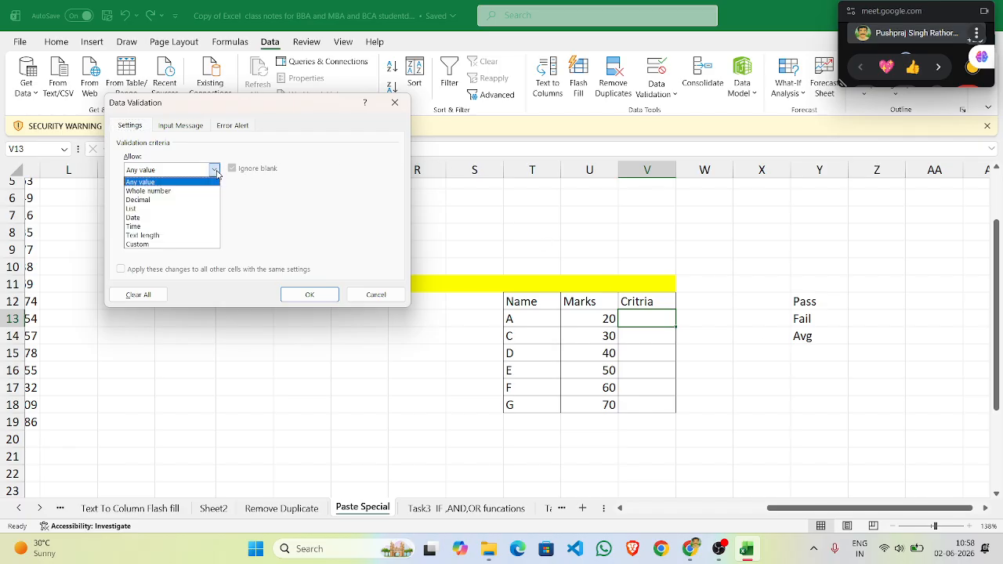
{"action": "left_click", "coordinate": [185, 207]}
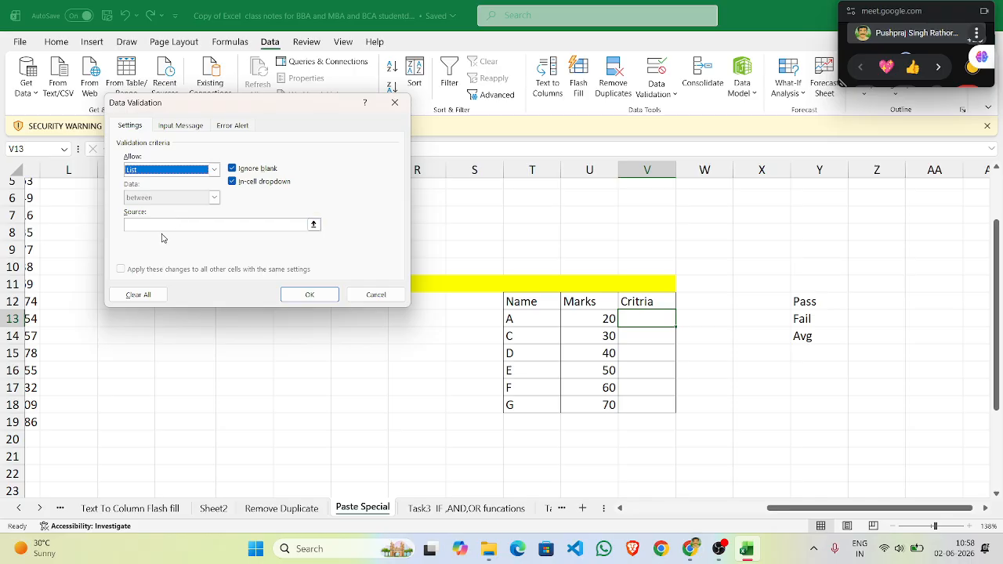
{"action": "left_click", "coordinate": [161, 225]}
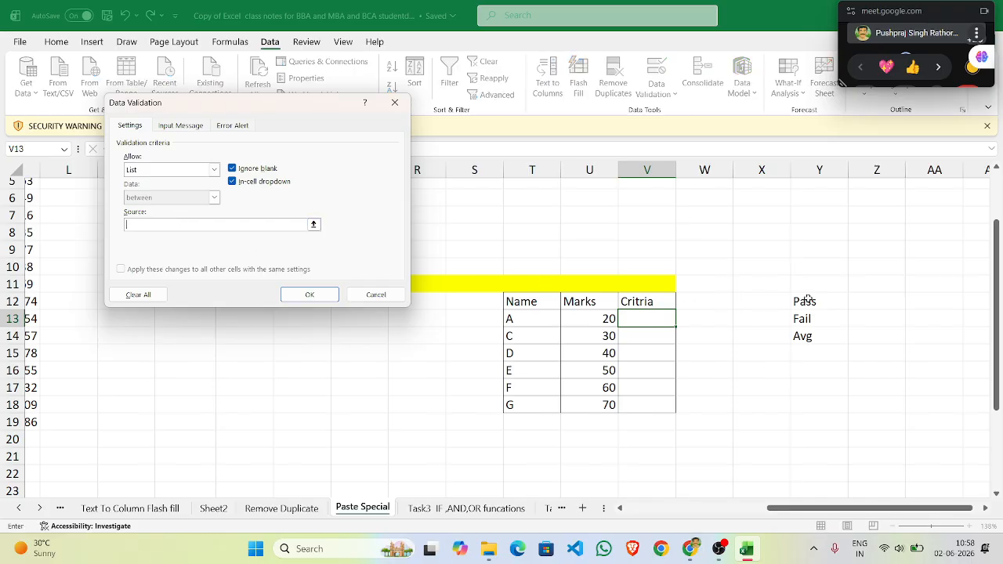
{"action": "left_click_drag", "start_coordinate": [807, 300], "coordinate": [810, 333]}
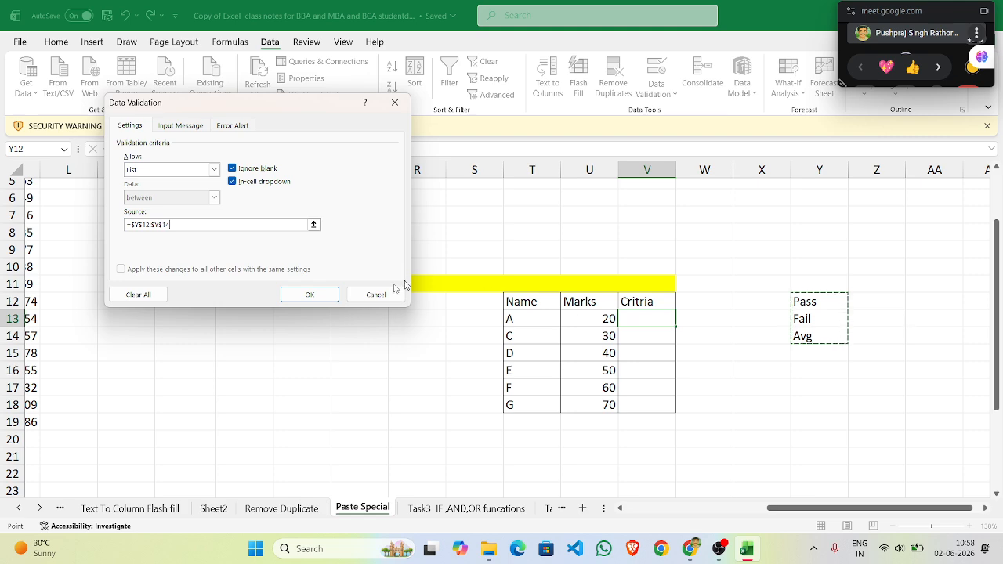
{"action": "left_click", "coordinate": [333, 293]}
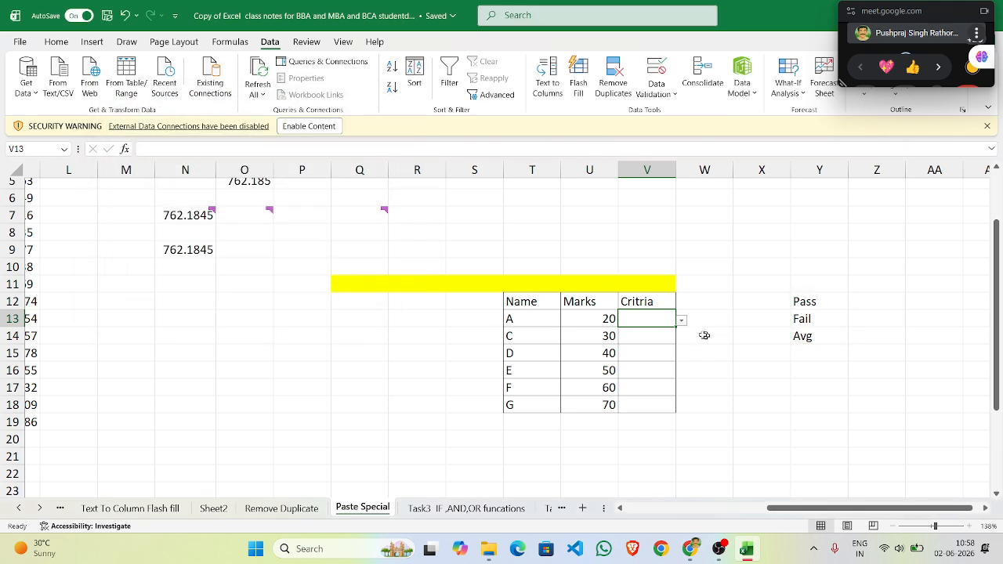
Try the Pass and Fail options in V13's validation list, ending with Avg selected
{"action": "left_click", "coordinate": [680, 321]}
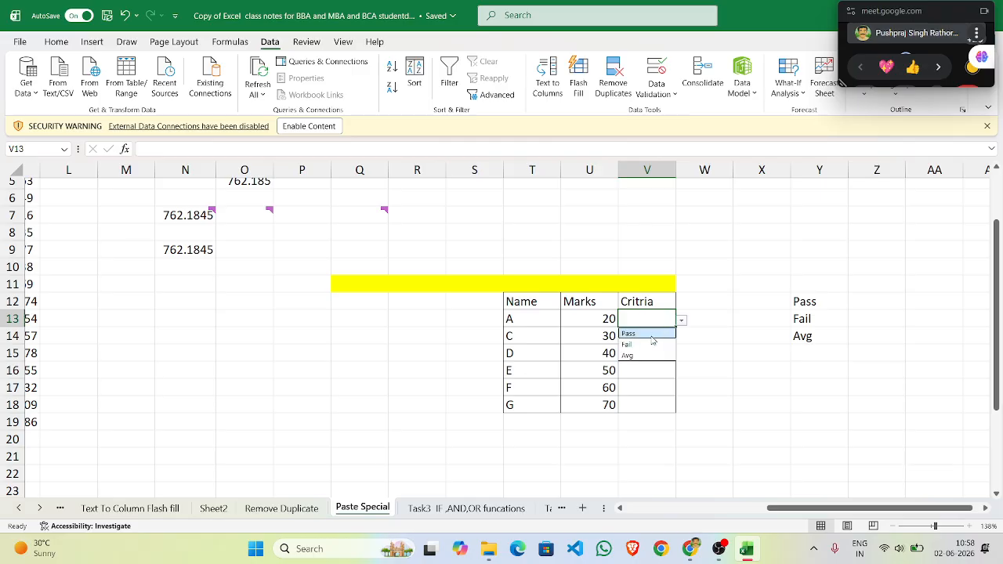
{"action": "left_click", "coordinate": [652, 339]}
{"action": "left_click", "coordinate": [681, 322]}
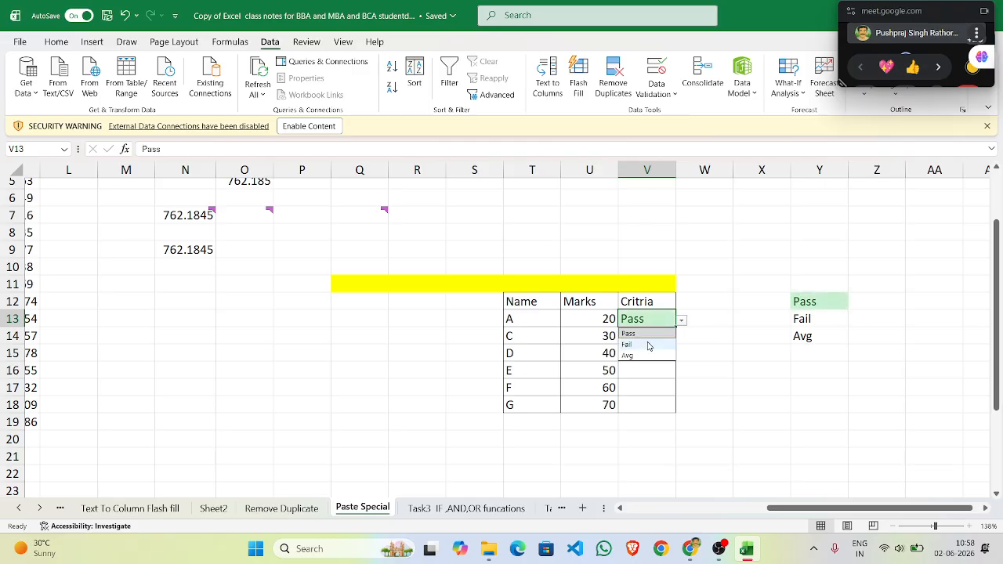
{"action": "left_click", "coordinate": [648, 345]}
{"action": "left_click", "coordinate": [683, 322]}
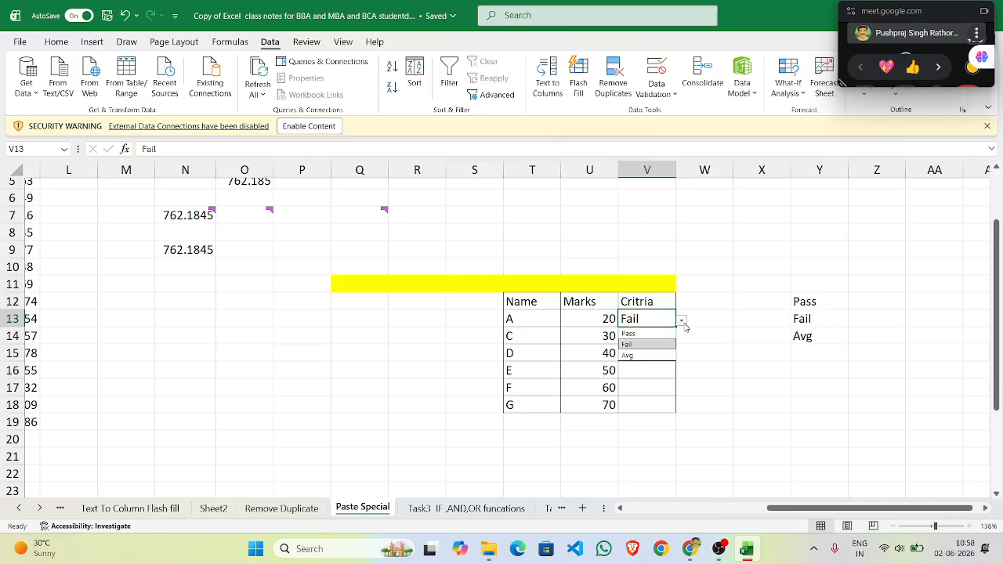
{"action": "left_click", "coordinate": [648, 355]}
{"action": "left_click", "coordinate": [682, 322]}
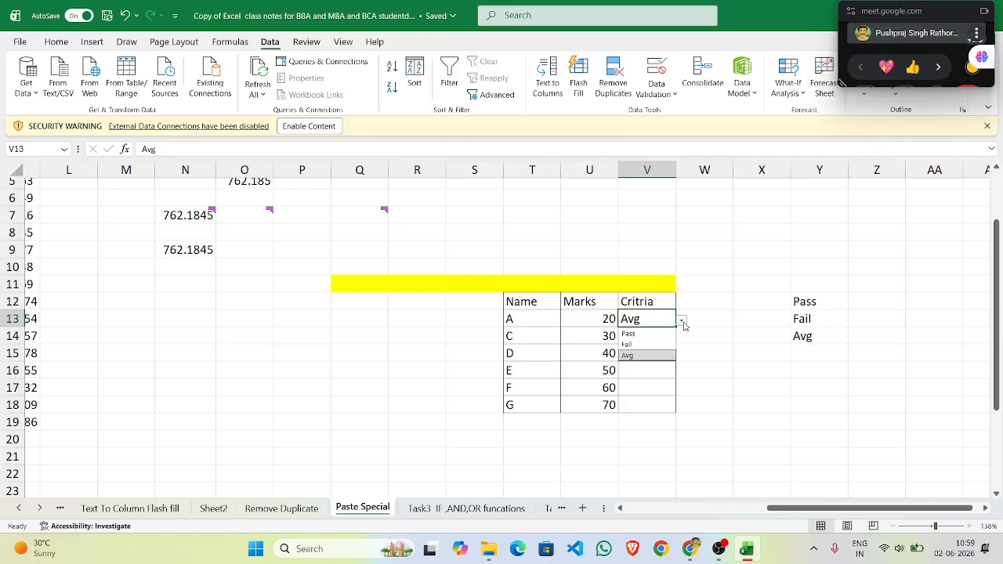
{"action": "left_click", "coordinate": [702, 338]}
Copy cell V13 and paste only its Validation into V14:V18 with Paste Special
{"action": "left_click", "coordinate": [638, 338]}
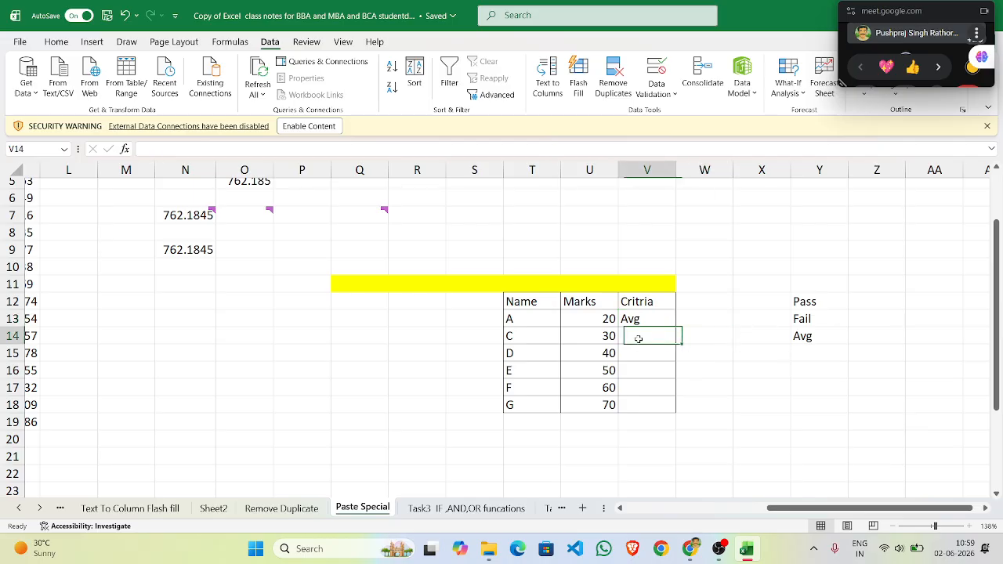
{"action": "left_click_drag", "start_coordinate": [638, 338], "coordinate": [641, 405]}
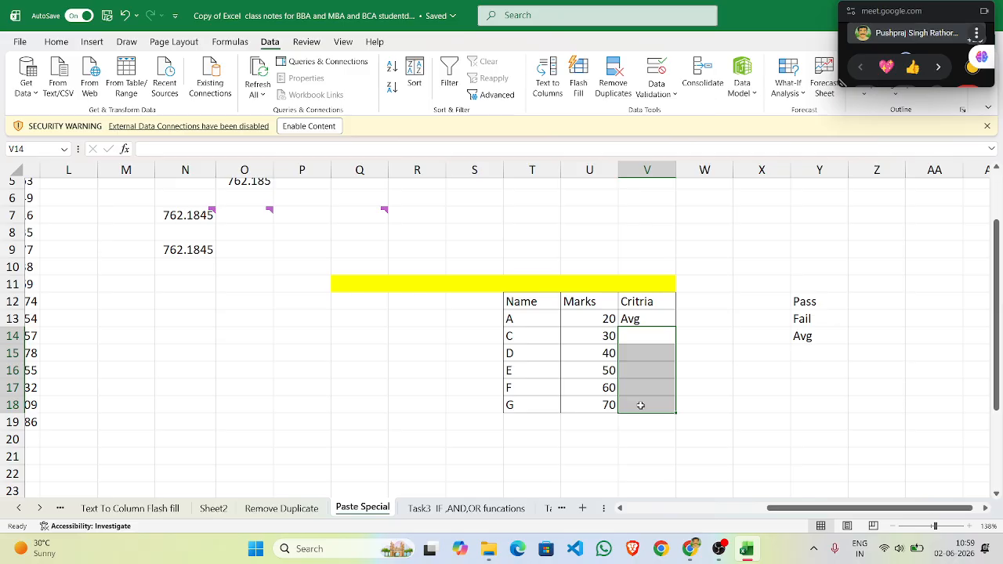
{"action": "left_click", "coordinate": [670, 317]}
{"action": "key", "text": "ctrl+c"}
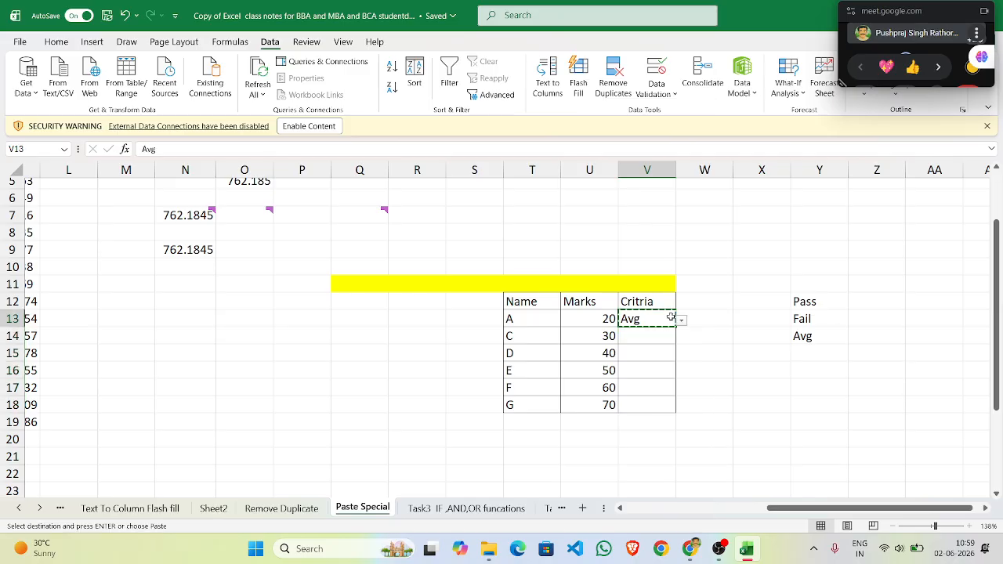
{"action": "left_click_drag", "start_coordinate": [652, 333], "coordinate": [650, 402]}
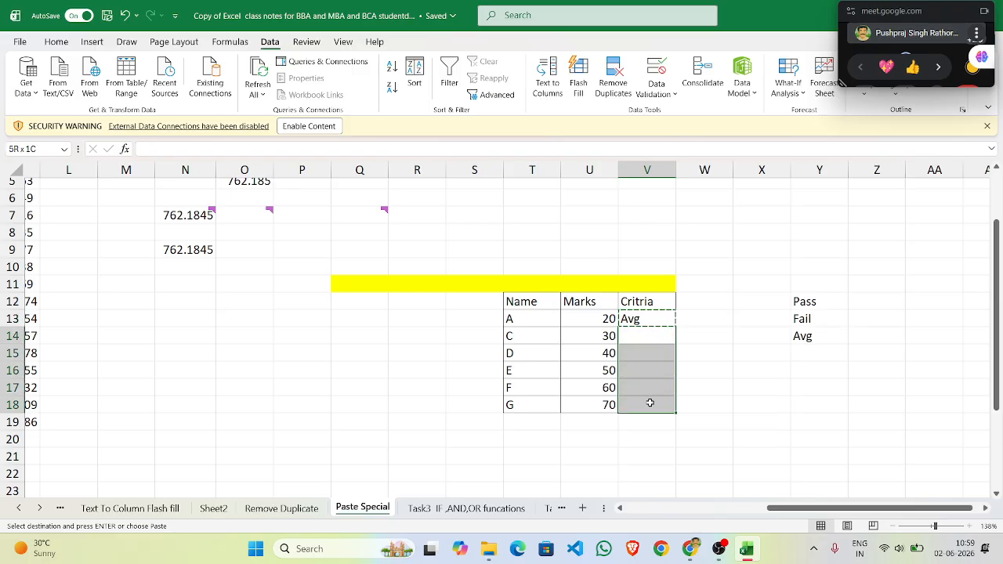
{"action": "right_click", "coordinate": [649, 403]}
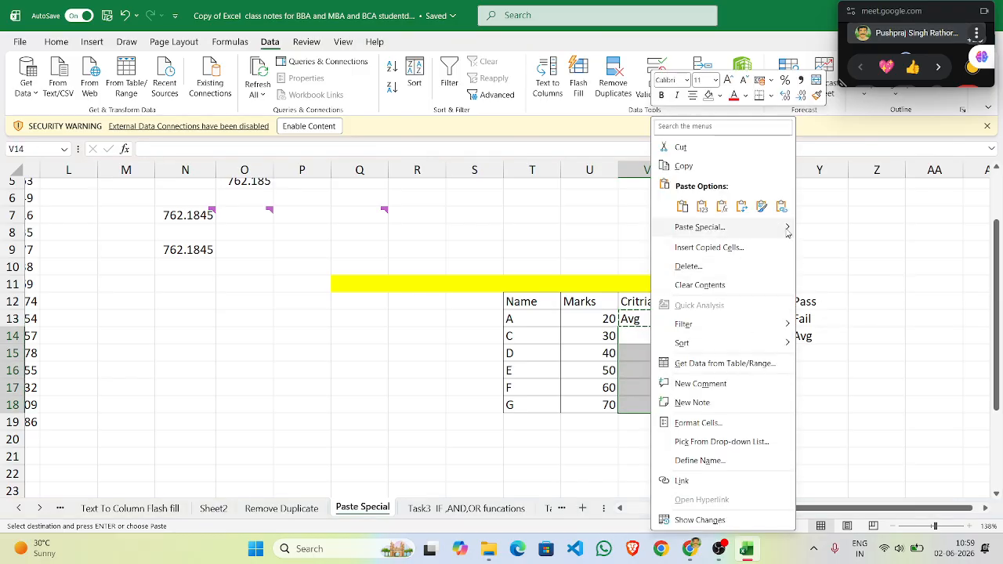
{"action": "mouse_move", "coordinate": [788, 232]}
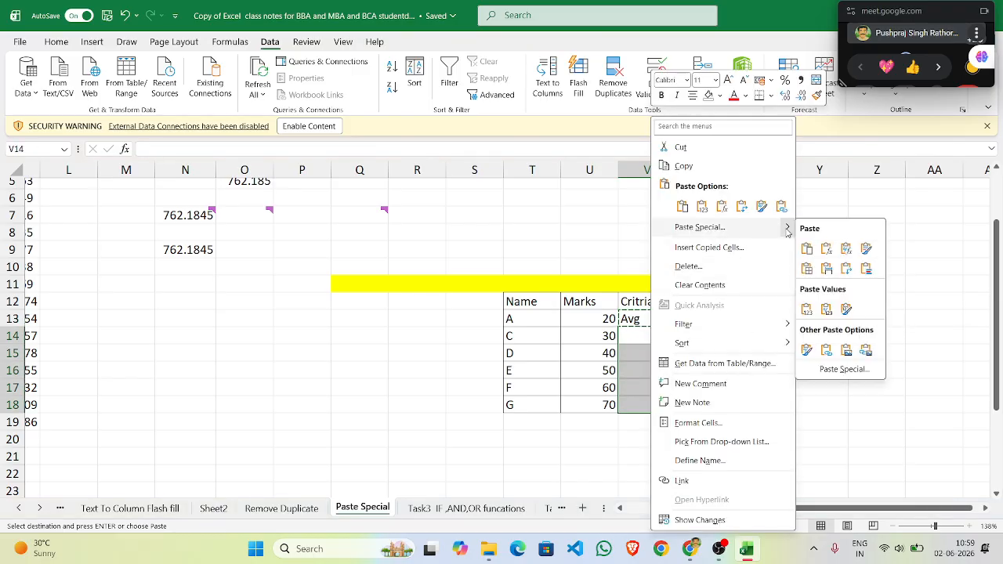
{"action": "left_click", "coordinate": [836, 371]}
{"action": "left_click", "coordinate": [706, 381]}
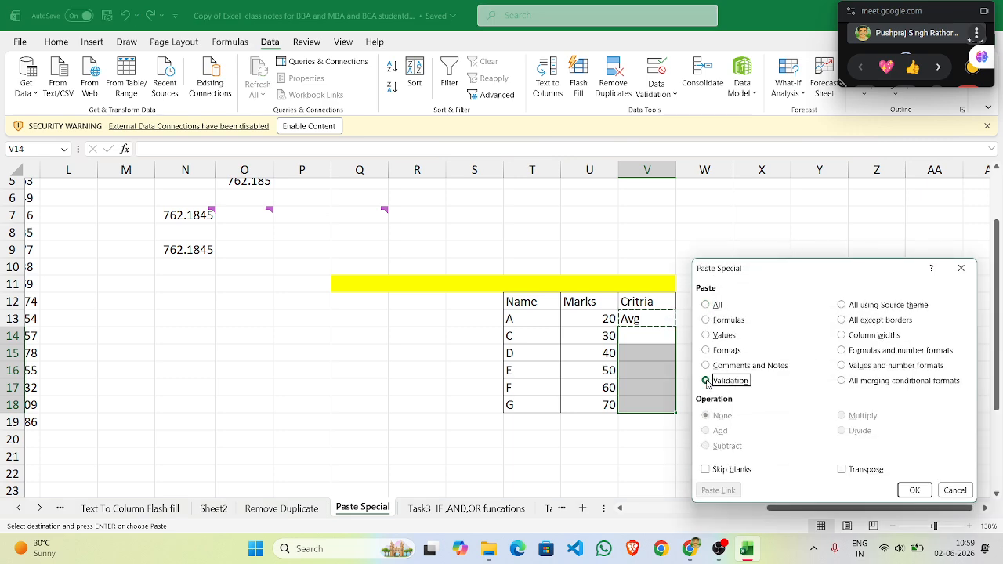
{"action": "left_click", "coordinate": [913, 490]}
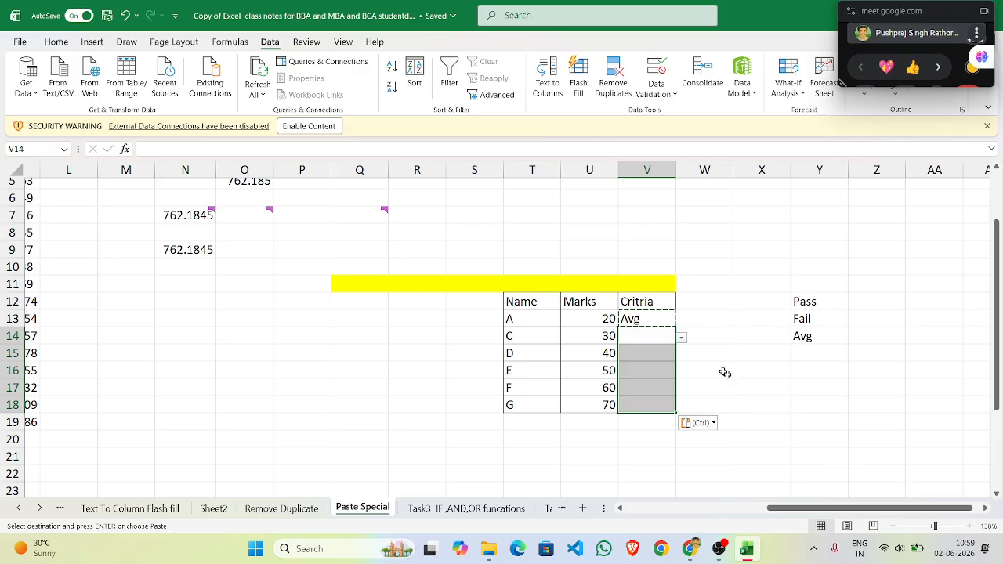
Choose Pass for V14 and Fail for V15 and V16 from their validation lists
{"action": "left_click", "coordinate": [682, 338]}
{"action": "left_click", "coordinate": [663, 352]}
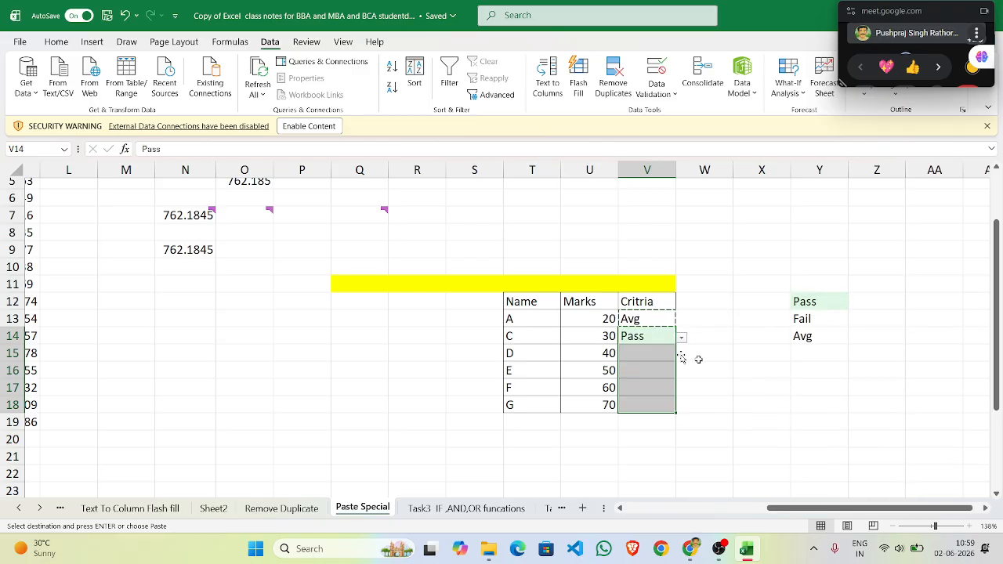
{"action": "left_click", "coordinate": [659, 354]}
{"action": "left_click", "coordinate": [682, 355]}
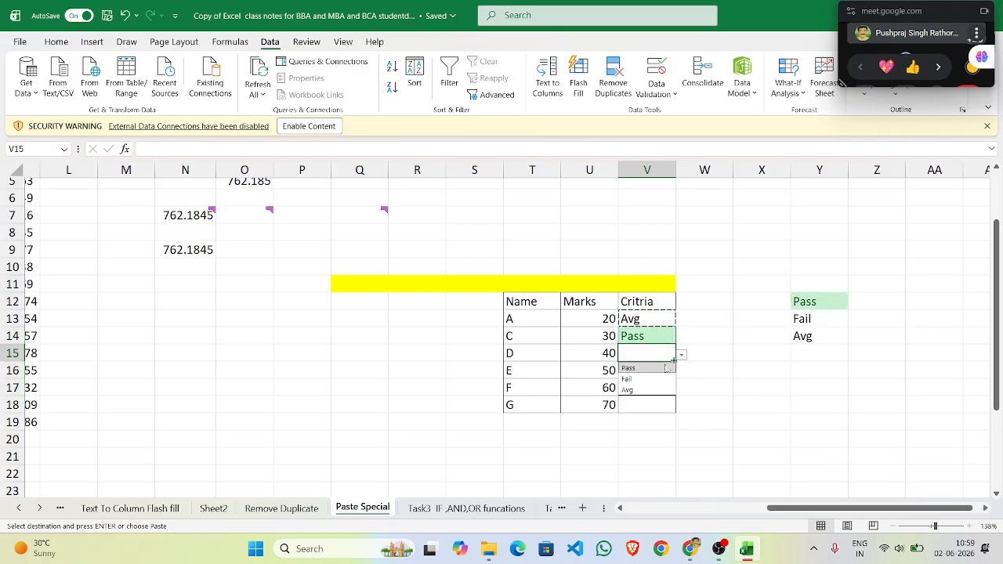
{"action": "left_click", "coordinate": [639, 379]}
{"action": "left_click", "coordinate": [657, 372]}
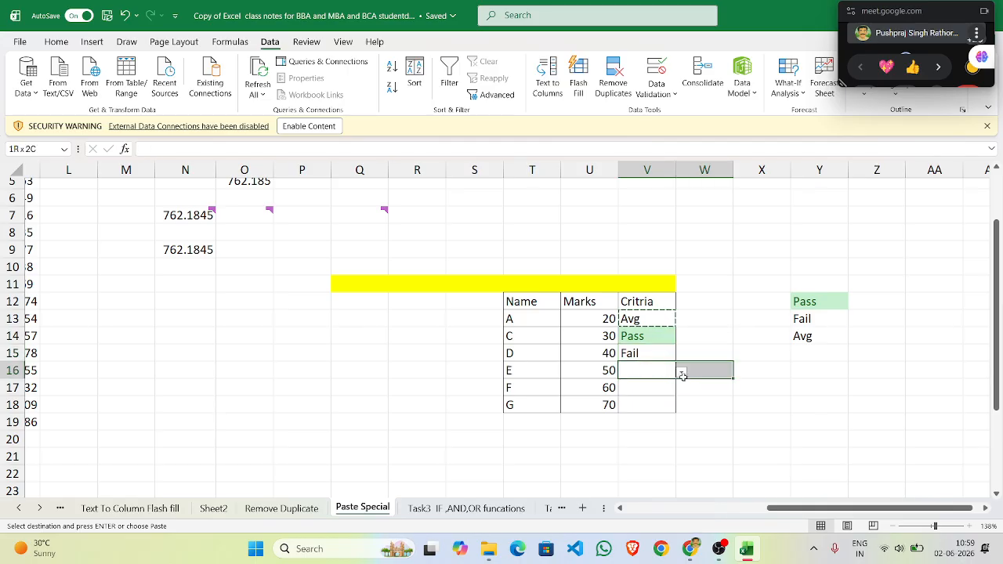
{"action": "left_click", "coordinate": [681, 371]}
{"action": "left_click", "coordinate": [649, 399]}
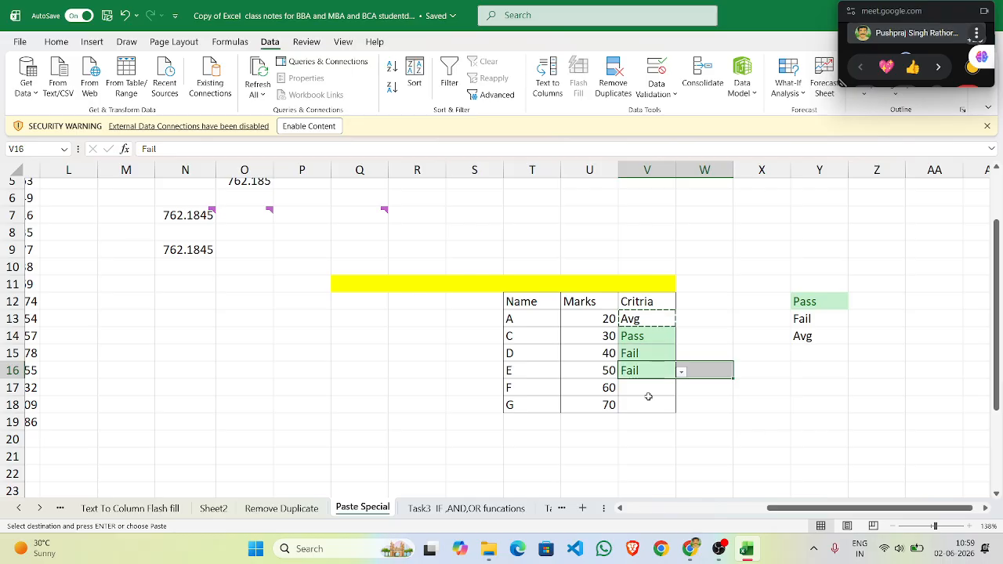
{"action": "left_click", "coordinate": [720, 374]}
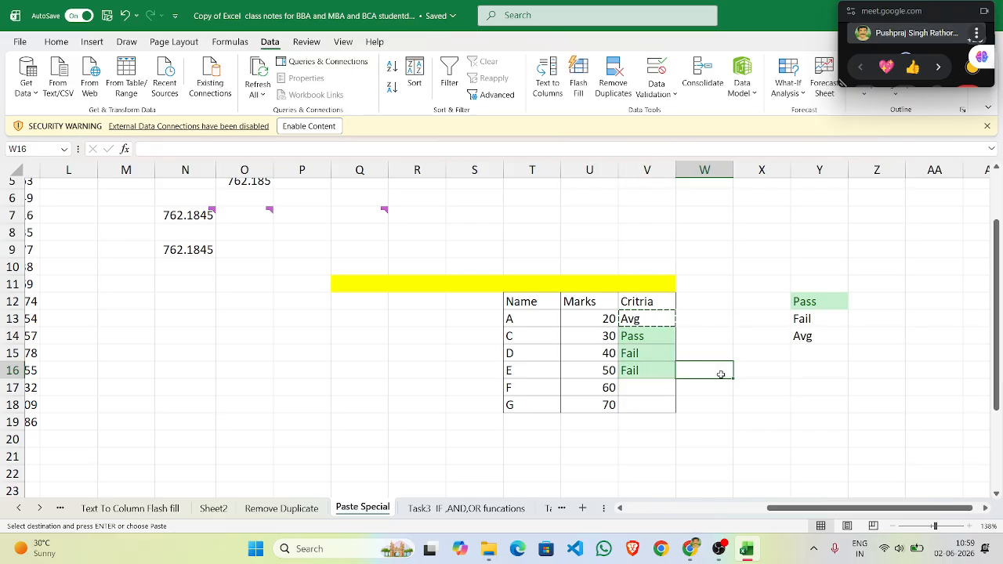
Paste the copied V13 cell normally into Y16:Y21 and check the dropdown in the pasted cells
{"action": "left_click", "coordinate": [634, 322]}
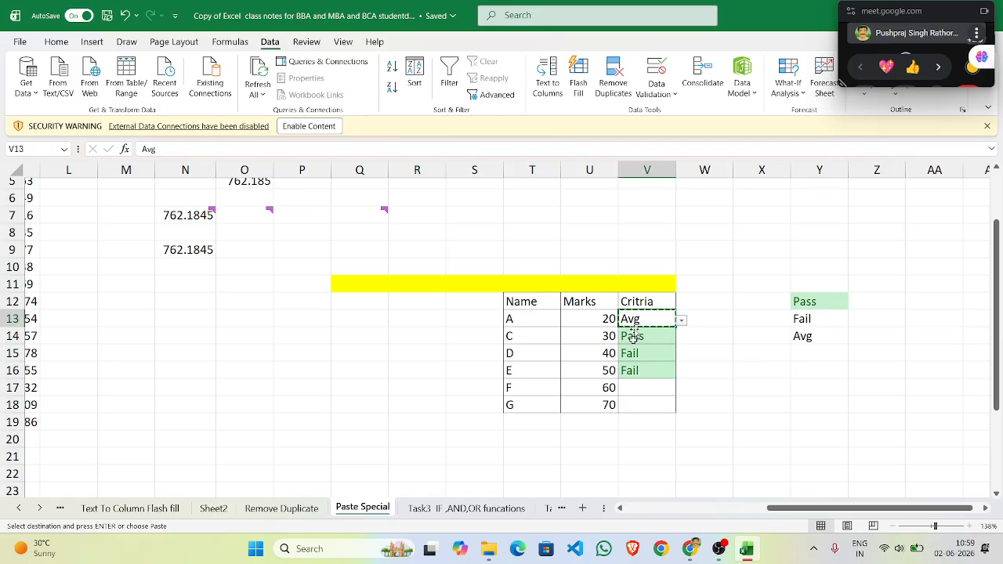
{"action": "left_click_drag", "start_coordinate": [793, 374], "coordinate": [800, 455]}
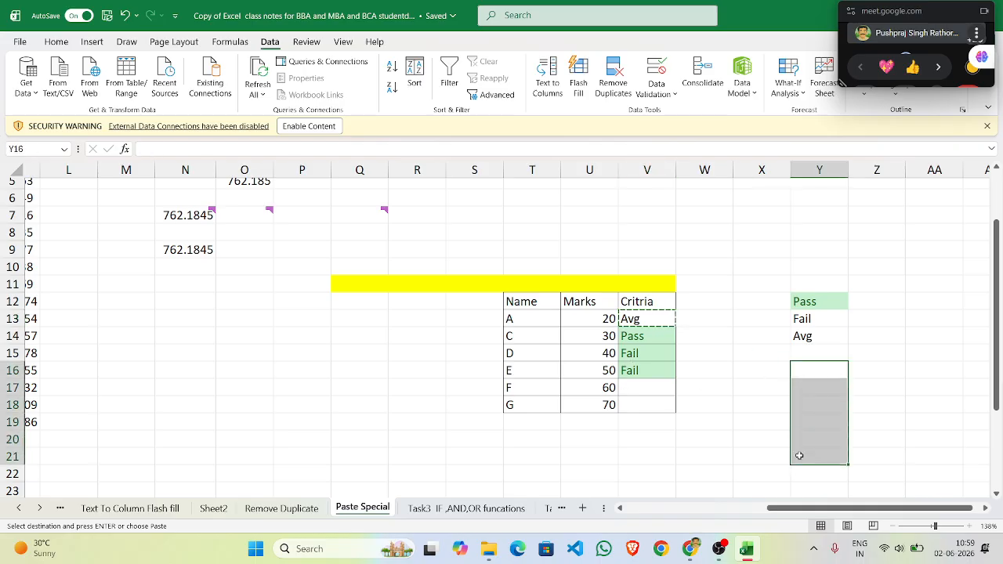
{"action": "key", "text": "ctrl+v"}
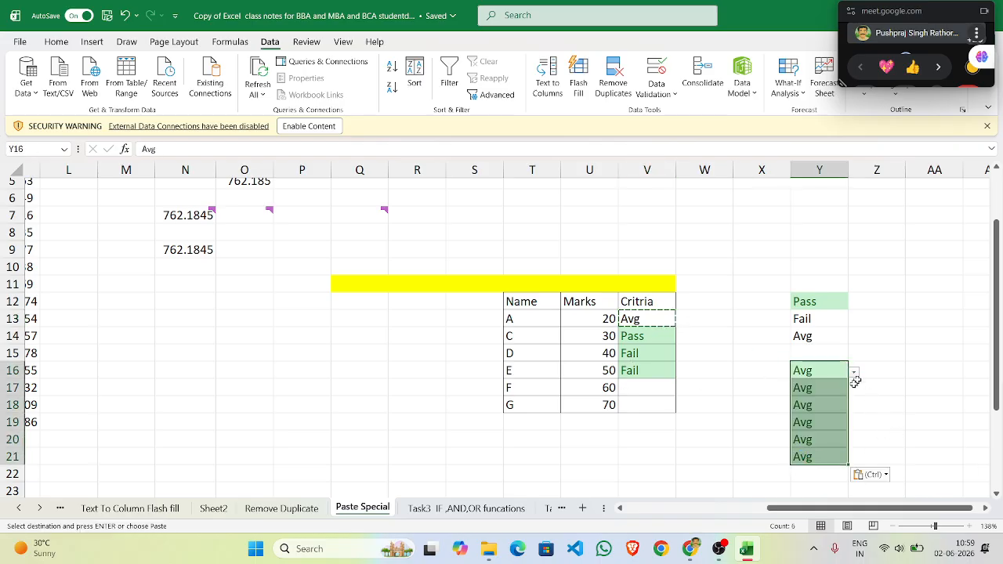
{"action": "left_click", "coordinate": [832, 388]}
{"action": "left_click", "coordinate": [832, 406]}
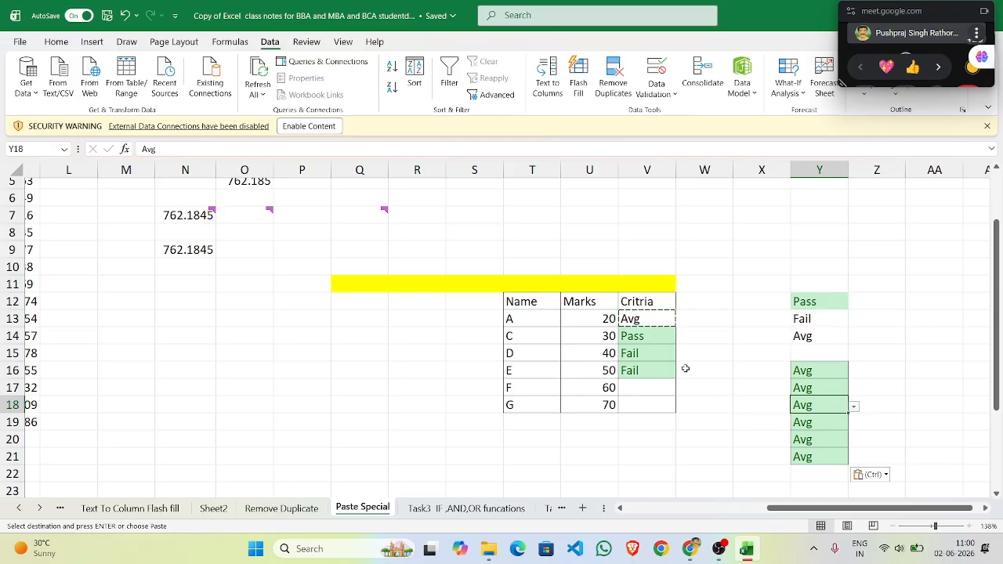
Clear the chosen Critria entries from cells V13:V16
{"action": "left_click_drag", "start_coordinate": [638, 322], "coordinate": [638, 371]}
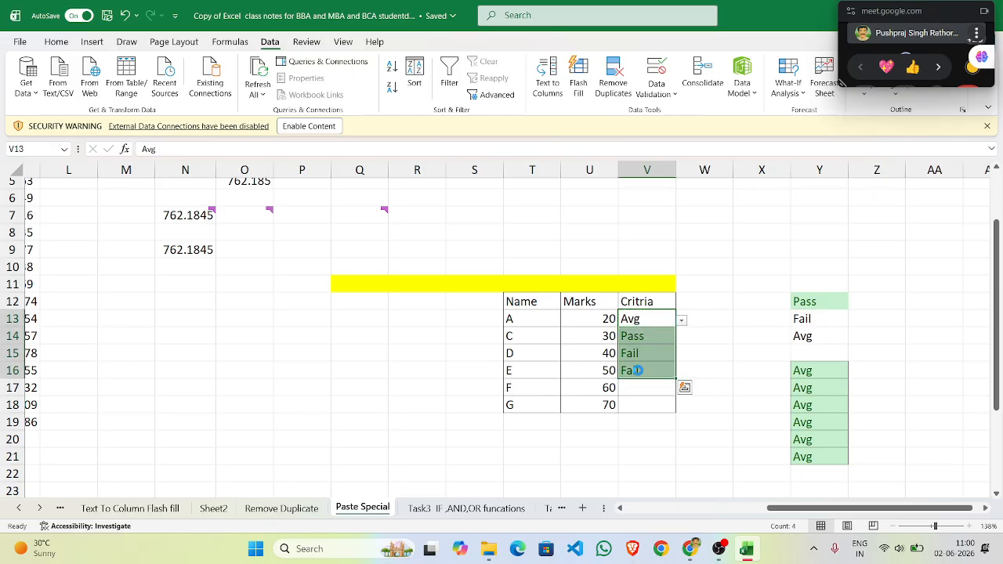
{"action": "key", "text": "Delete"}
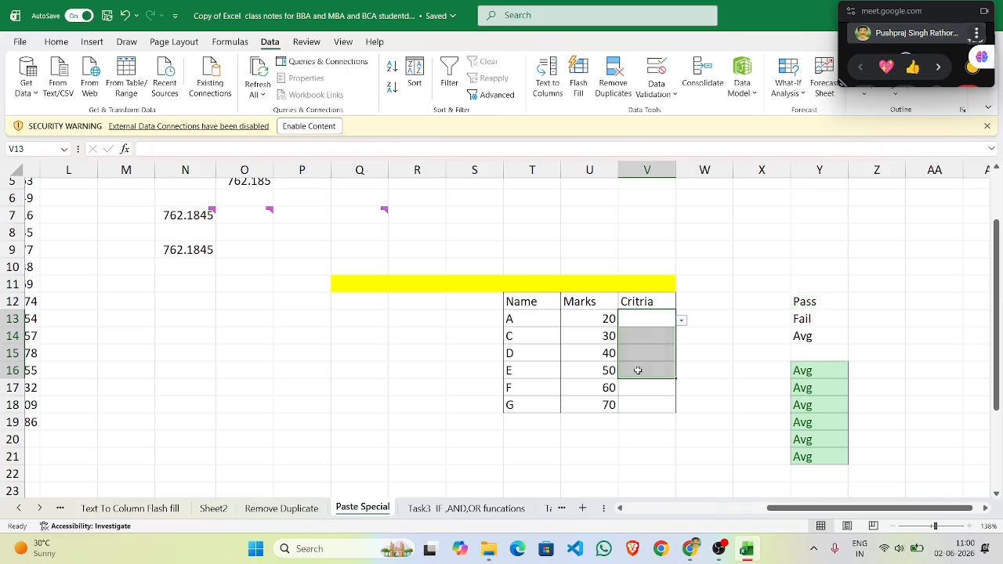
Copy the mark in U14 and bring up the Paste Special dialog for cell Q15 to review its options
{"action": "left_click", "coordinate": [381, 341]}
{"action": "right_click", "coordinate": [381, 342]}
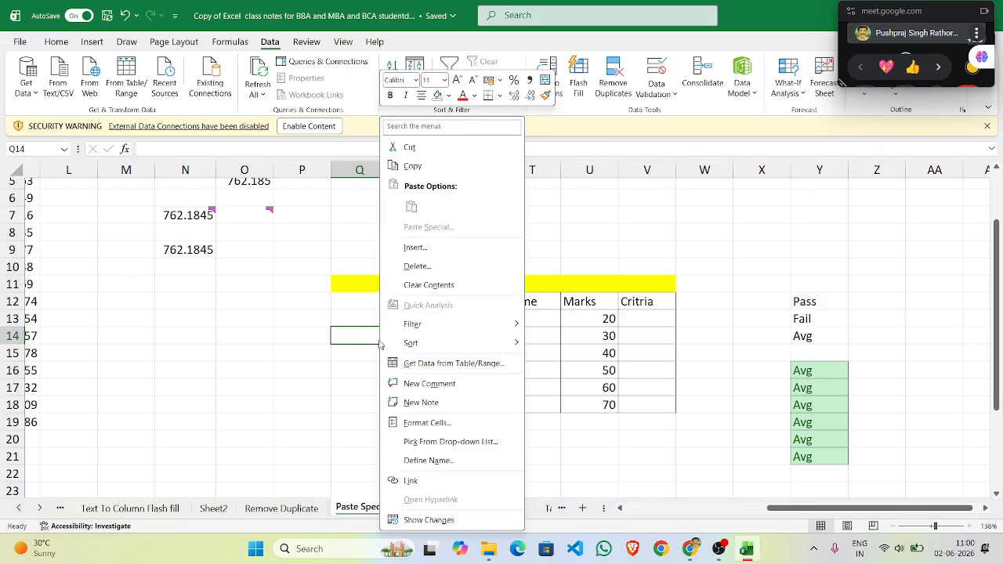
{"action": "left_click", "coordinate": [591, 336]}
{"action": "left_click", "coordinate": [590, 333]}
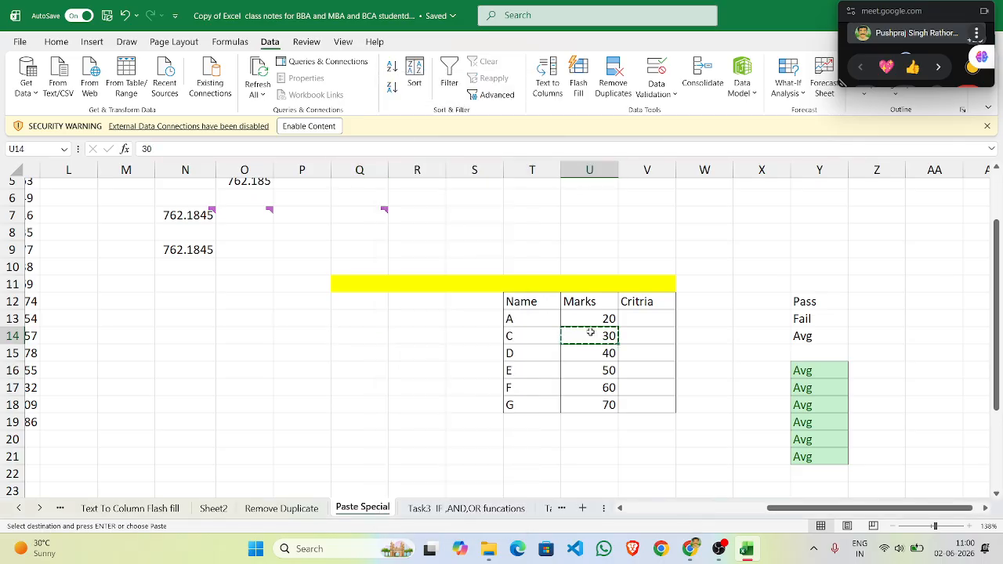
{"action": "left_click_drag", "start_coordinate": [591, 333], "coordinate": [354, 367]}
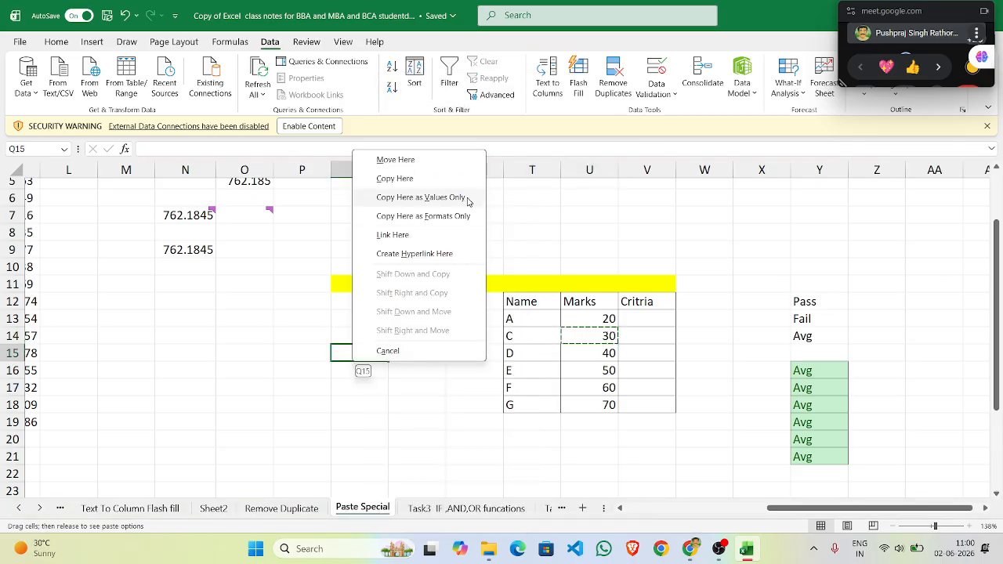
{"action": "left_click", "coordinate": [569, 260]}
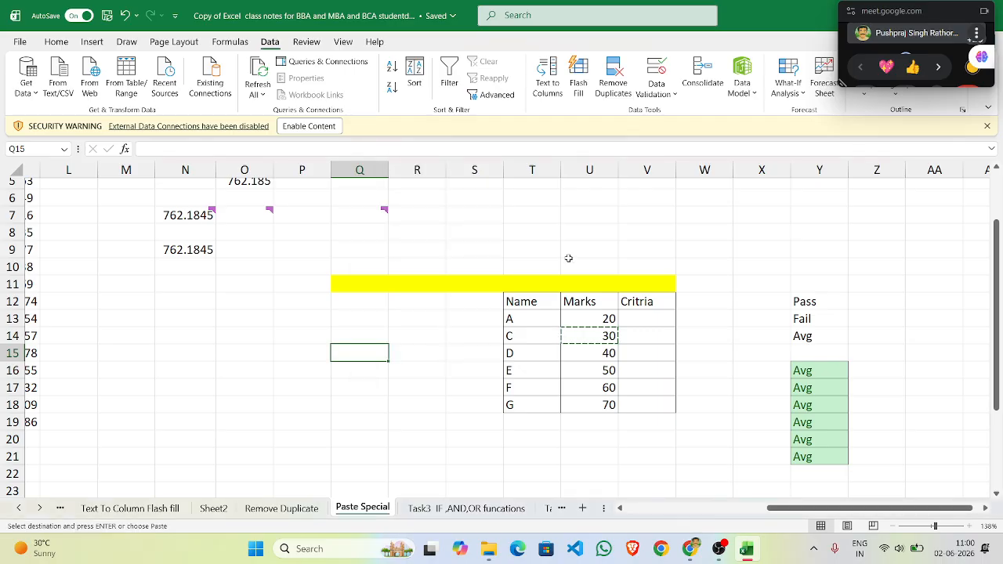
{"action": "right_click", "coordinate": [372, 349]}
{"action": "mouse_move", "coordinate": [510, 227]}
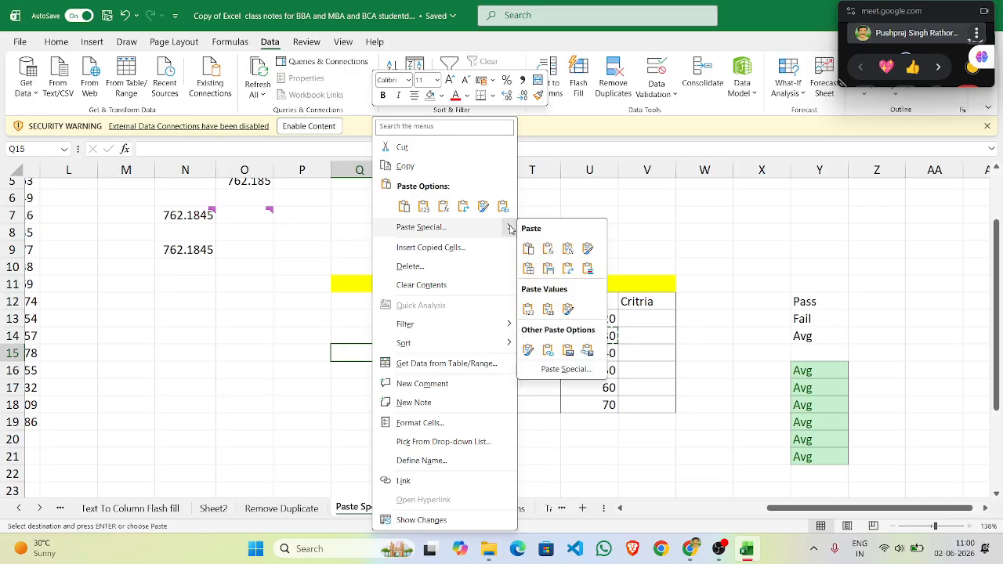
{"action": "left_click", "coordinate": [580, 370]}
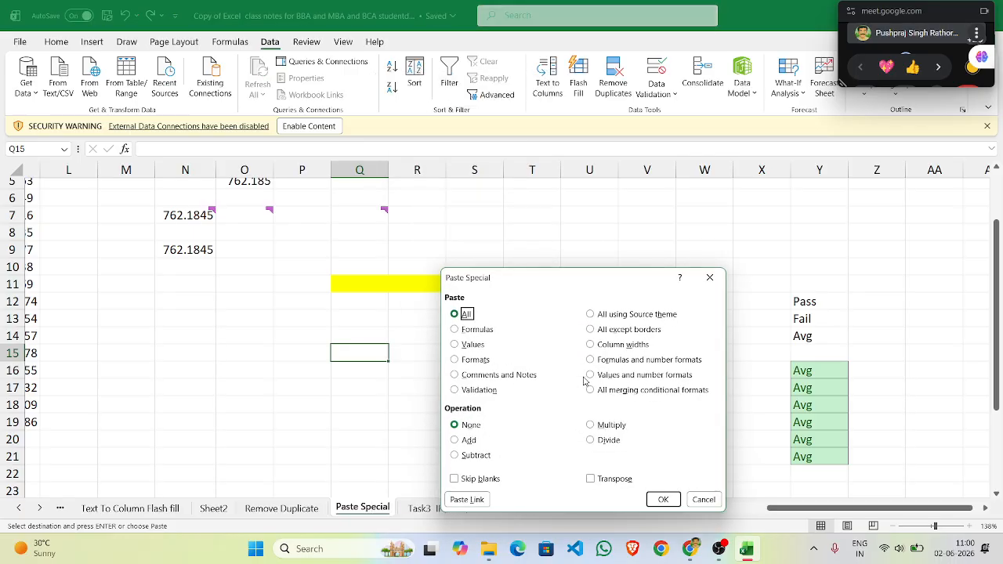
{"action": "left_click", "coordinate": [710, 277]}
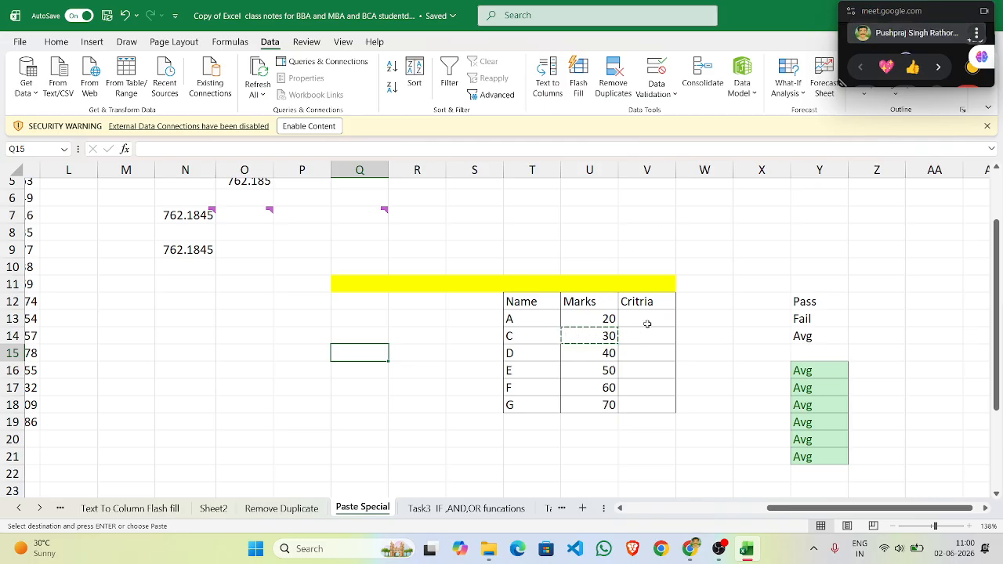
{"action": "left_click", "coordinate": [515, 321]}
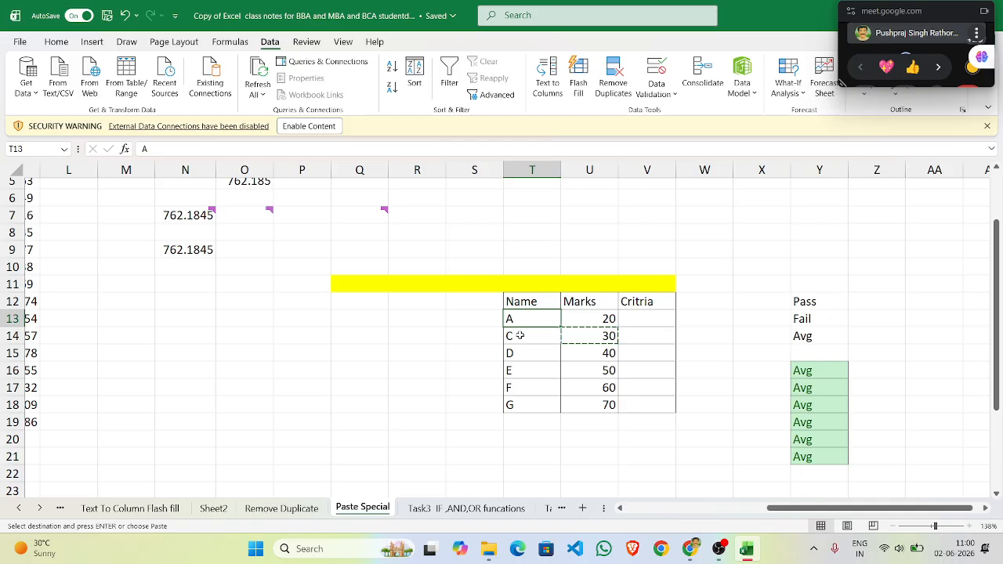
{"action": "left_click", "coordinate": [519, 337]}
{"action": "left_click", "coordinate": [521, 322]}
{"action": "scroll", "coordinate": [521, 322], "scroll_direction": "up", "scroll_amount": 5}
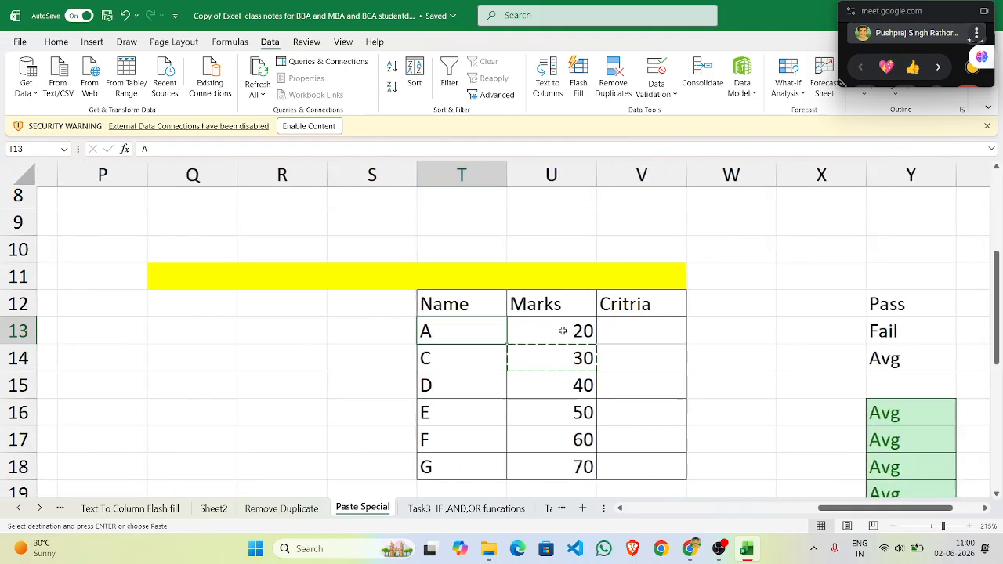
{"action": "scroll", "coordinate": [549, 333], "scroll_direction": "right", "scroll_amount": 1}
{"action": "right_click", "coordinate": [435, 337]}
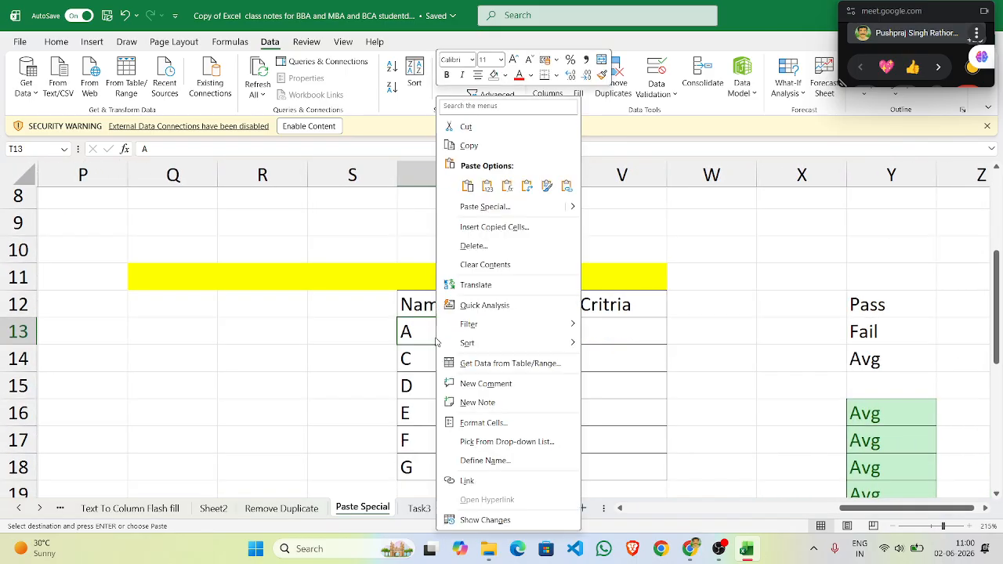
{"action": "mouse_move", "coordinate": [494, 345]}
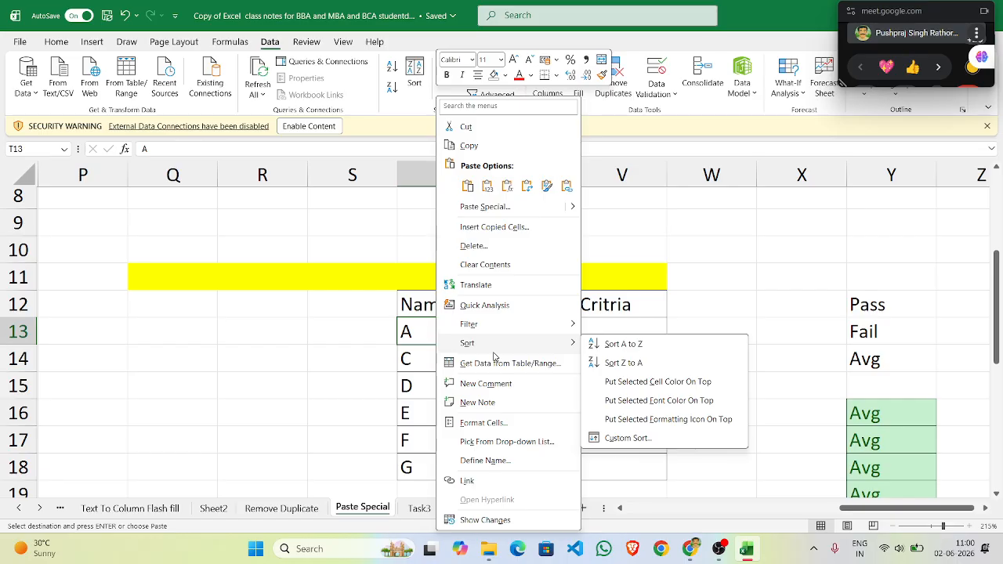
{"action": "left_click", "coordinate": [341, 341]}
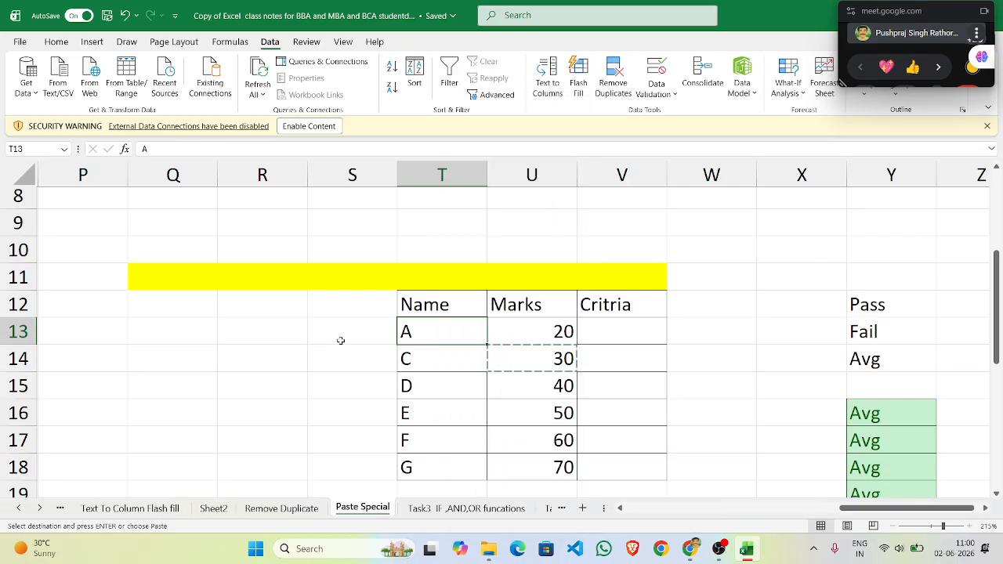
Post a new comment reading "My anme heloo" on cell T13 in the Name column
{"action": "right_click", "coordinate": [424, 332]}
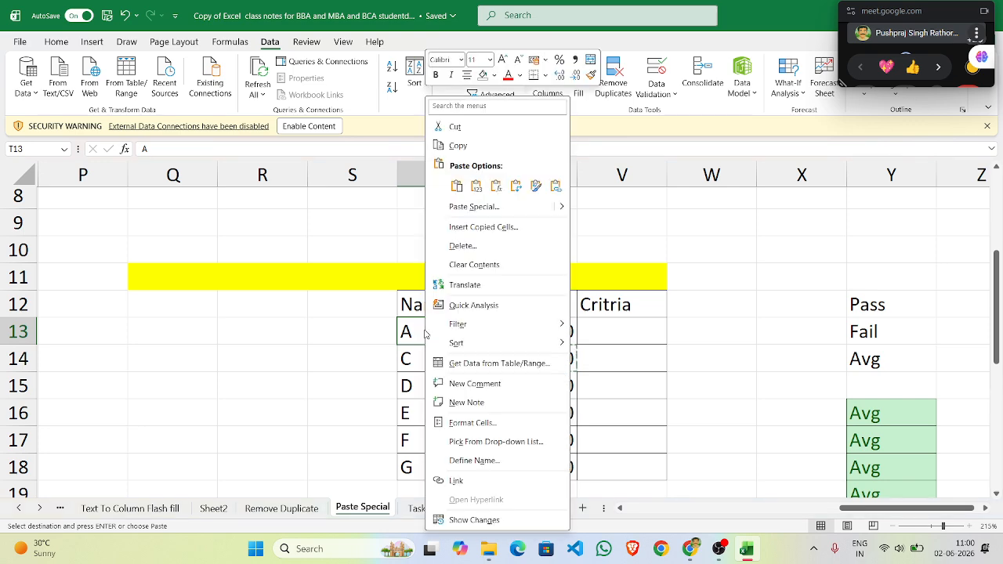
{"action": "left_click", "coordinate": [485, 391]}
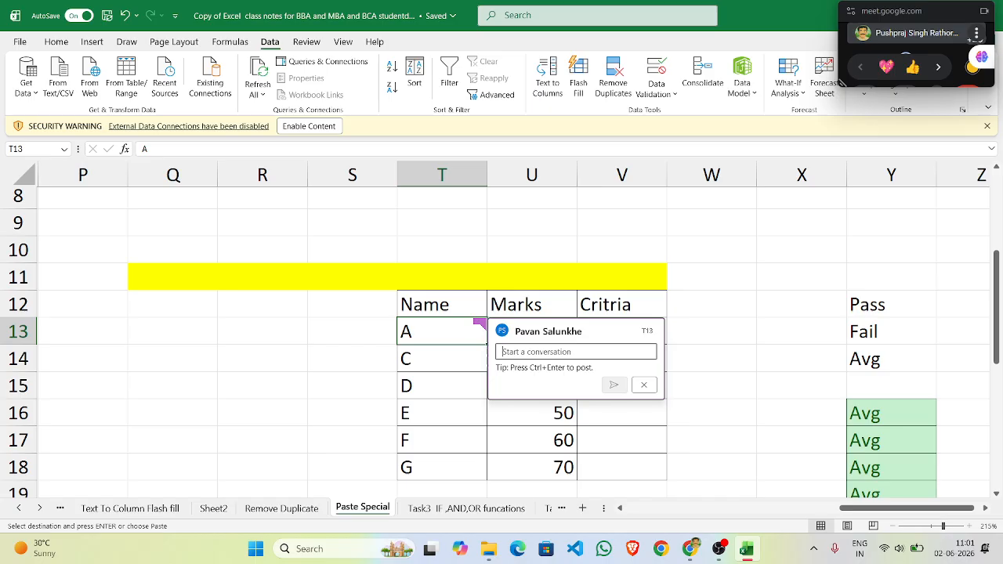
{"action": "type", "text": "My"}
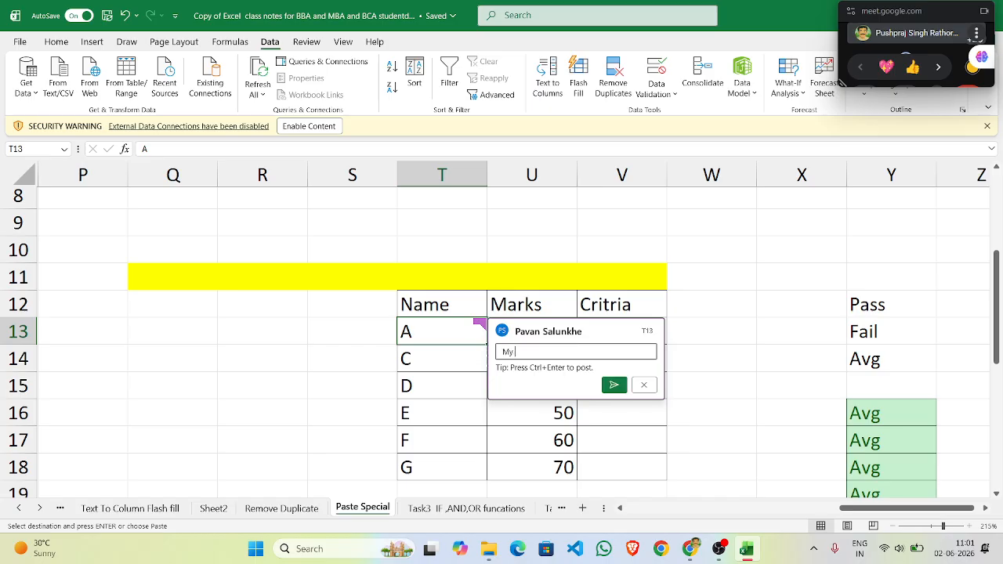
{"action": "type", "text": " anme heloo"}
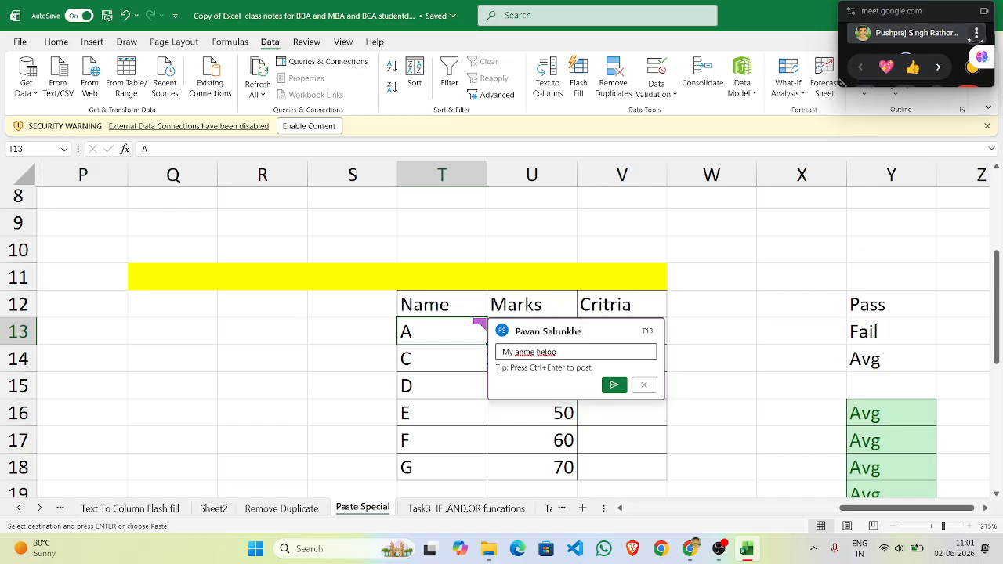
{"action": "left_click", "coordinate": [615, 384]}
{"action": "left_click", "coordinate": [749, 337]}
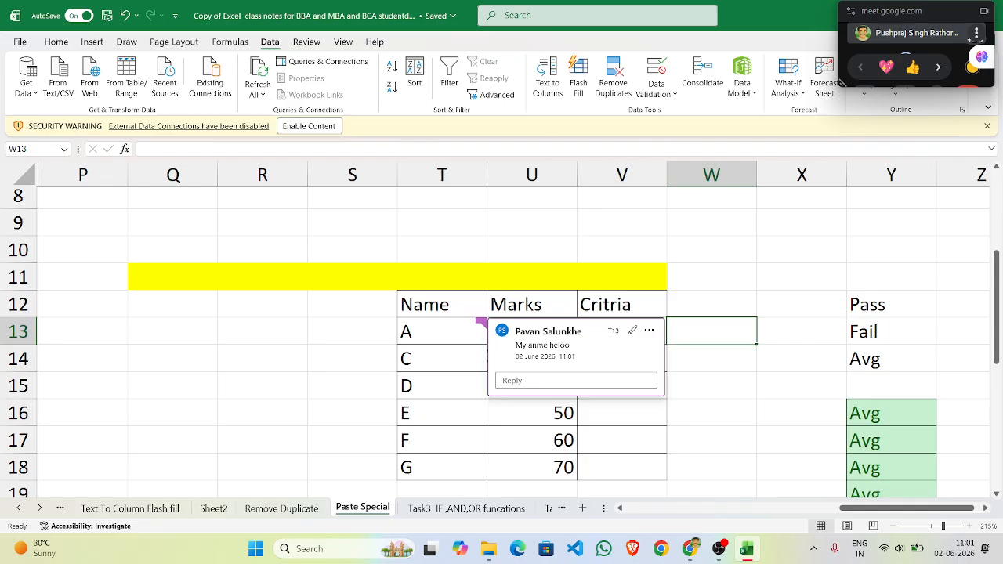
{"action": "left_click", "coordinate": [426, 358]}
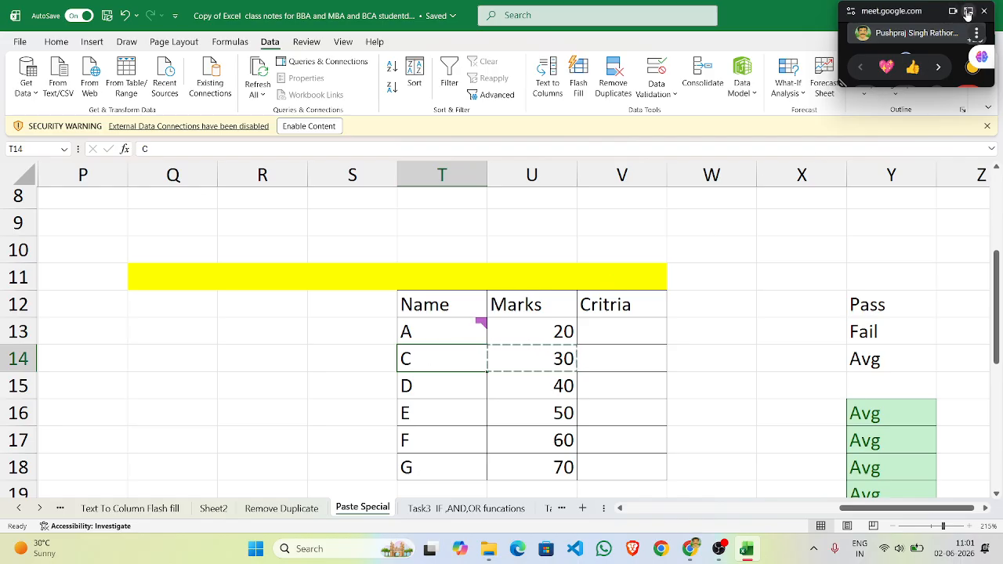
Switch to the Google Meet call and stop sharing the screen
{"action": "left_click", "coordinate": [954, 12]}
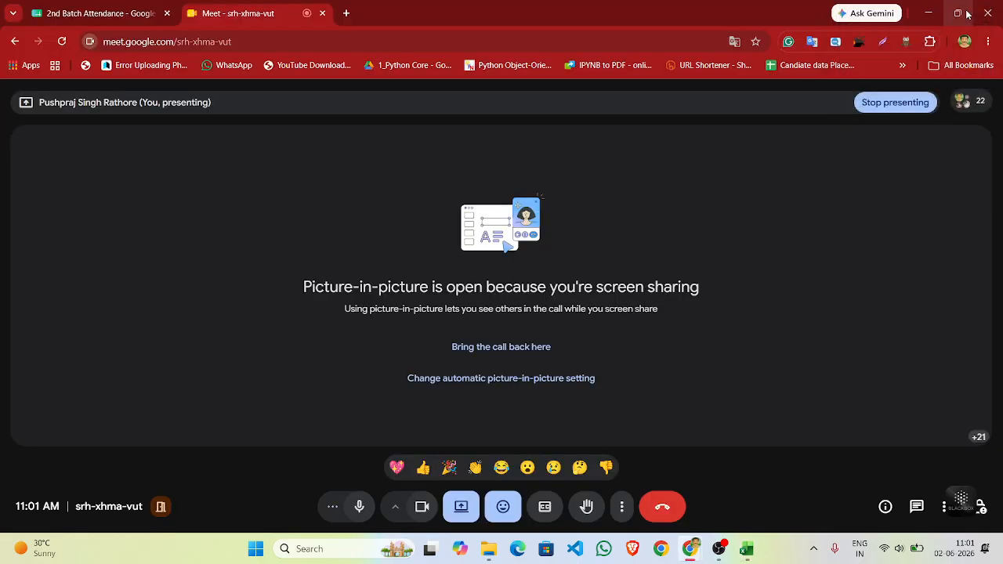
{"action": "mouse_move", "coordinate": [967, 14]}
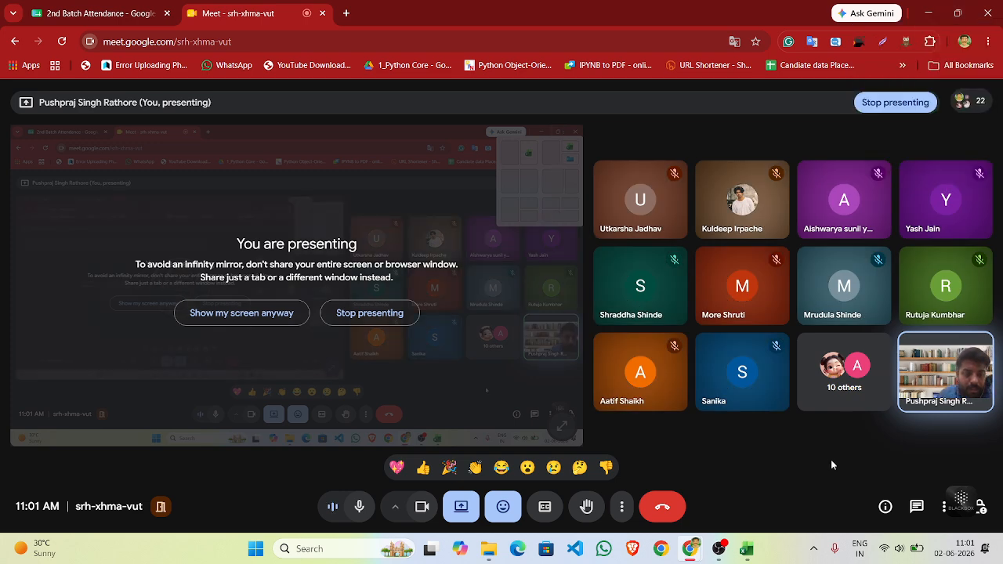
{"action": "left_click", "coordinate": [473, 509]}
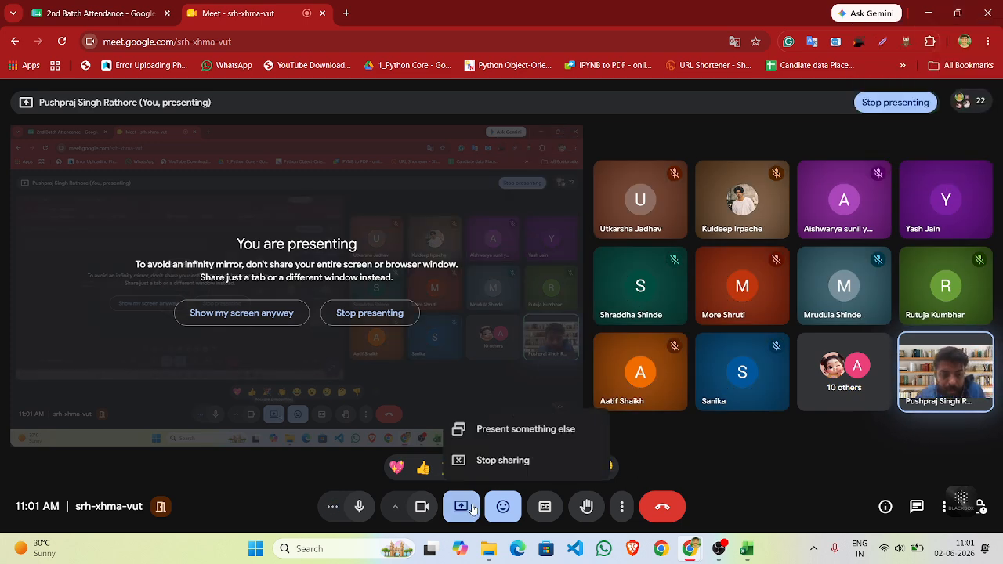
{"action": "left_click", "coordinate": [491, 458]}
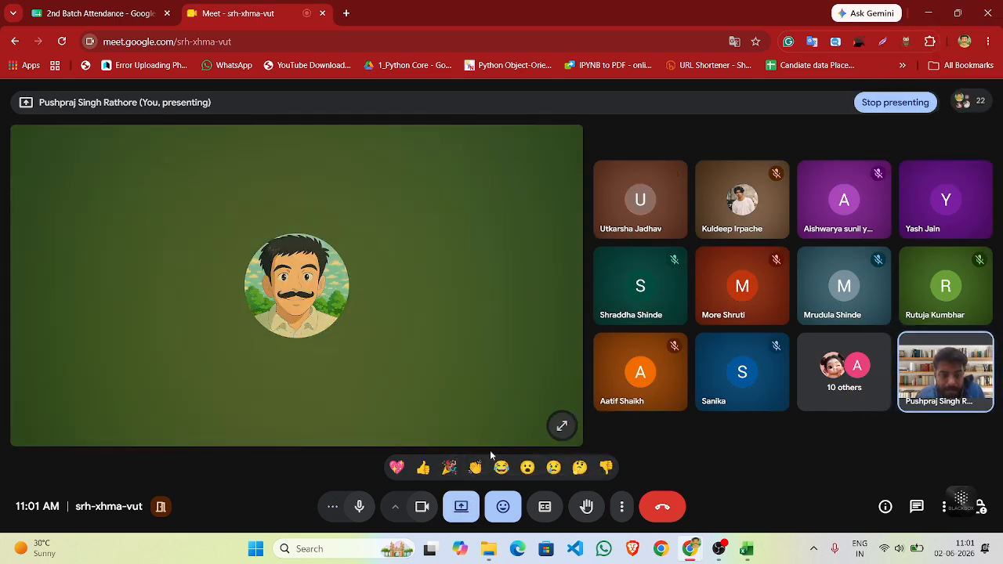